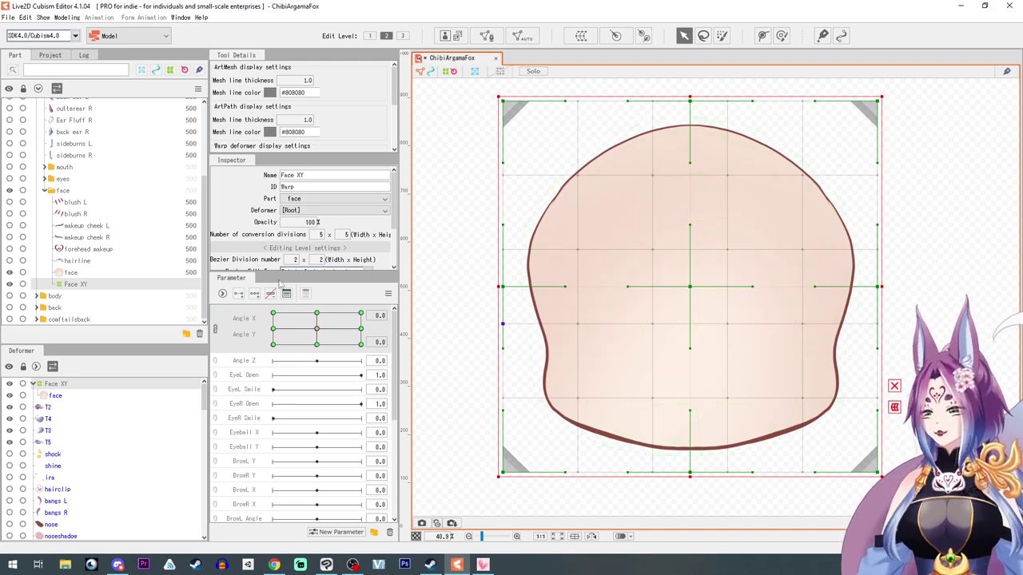
mouse_move(319, 332)
mouse_down()
mouse_move(341, 313)
mouse_move(277, 311)
mouse_move(372, 324)
mouse_move(317, 330)
mouse_up()
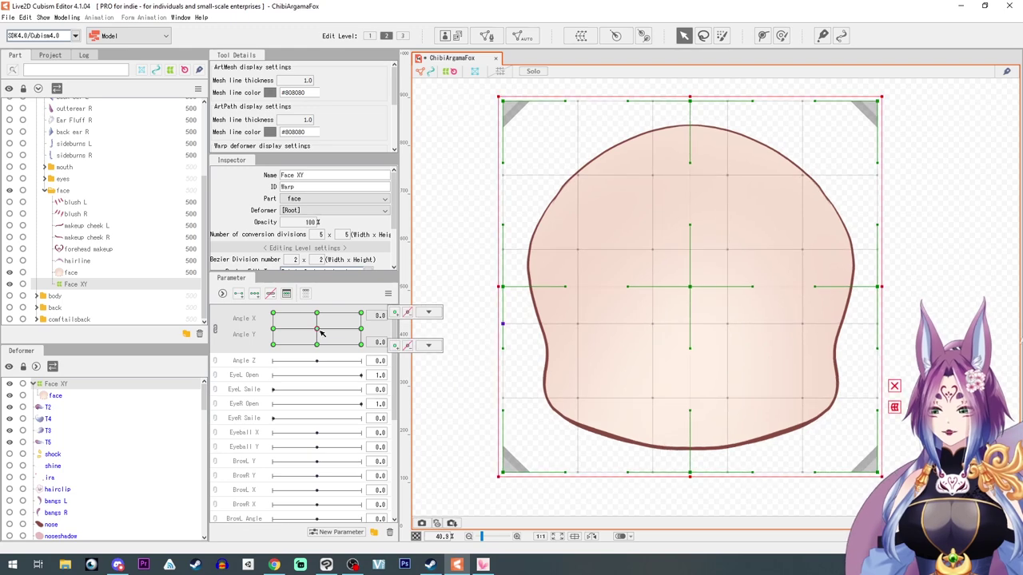
click(450, 320)
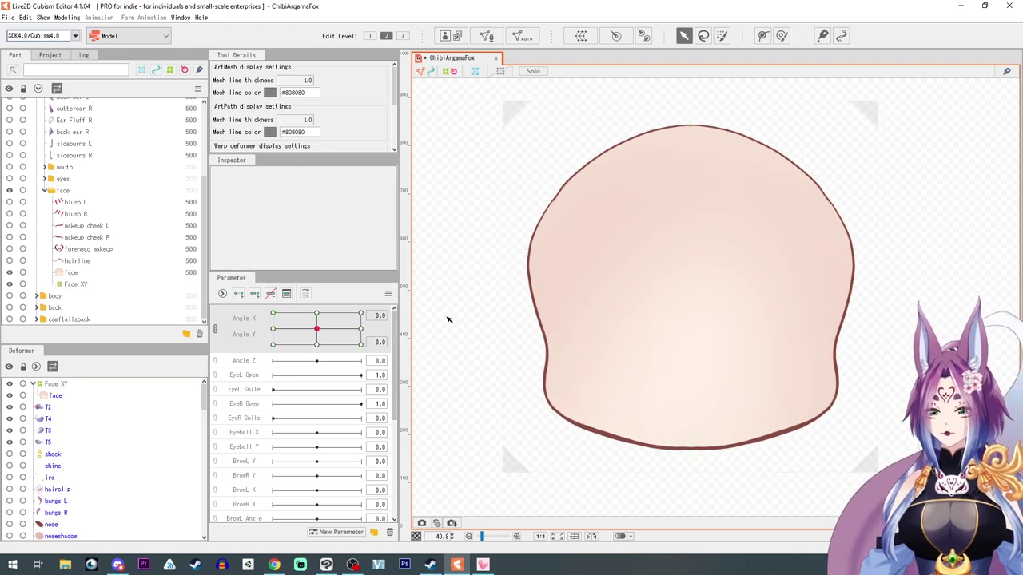
click(71, 273)
click(70, 289)
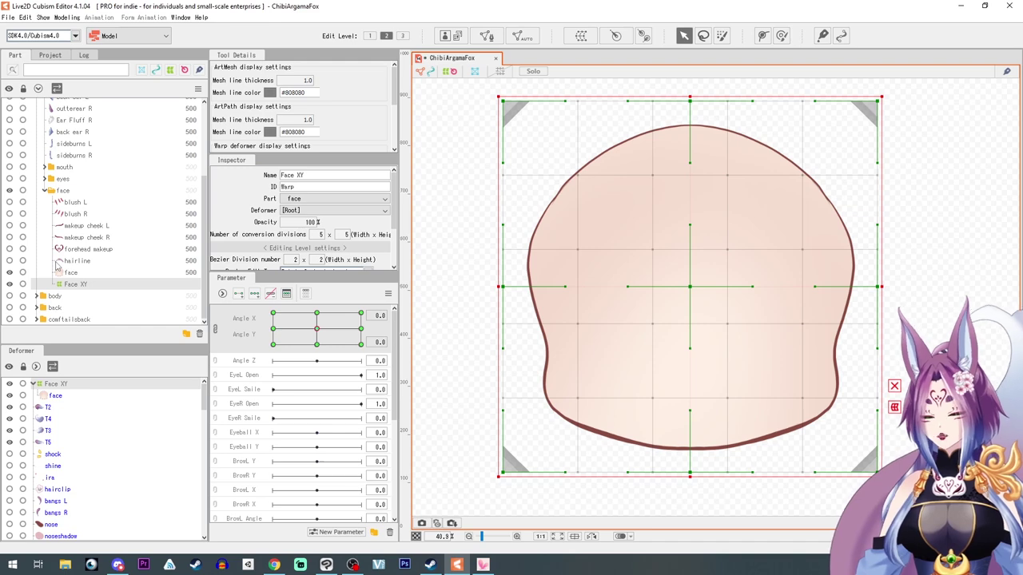
click(68, 261)
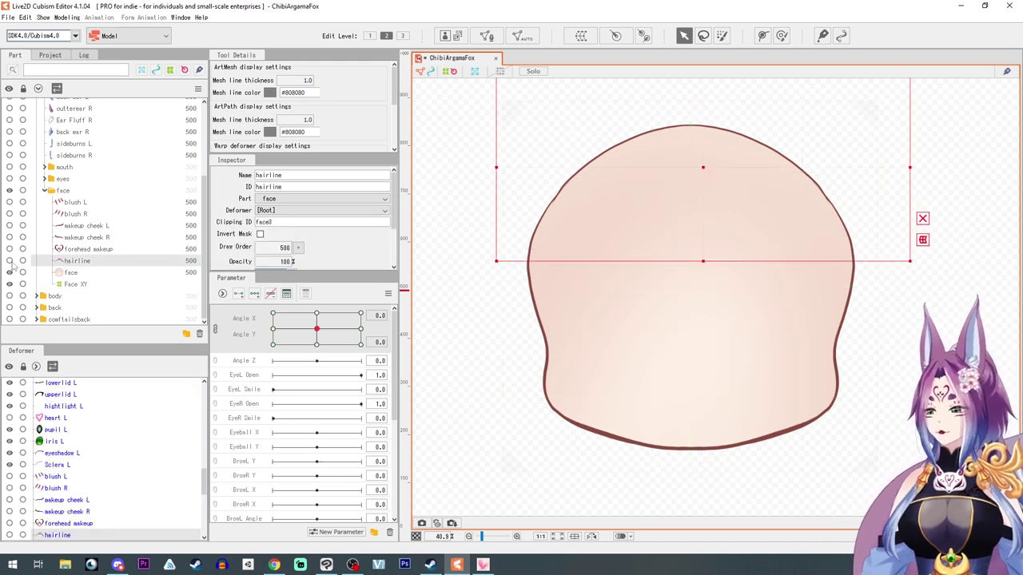
click(72, 274)
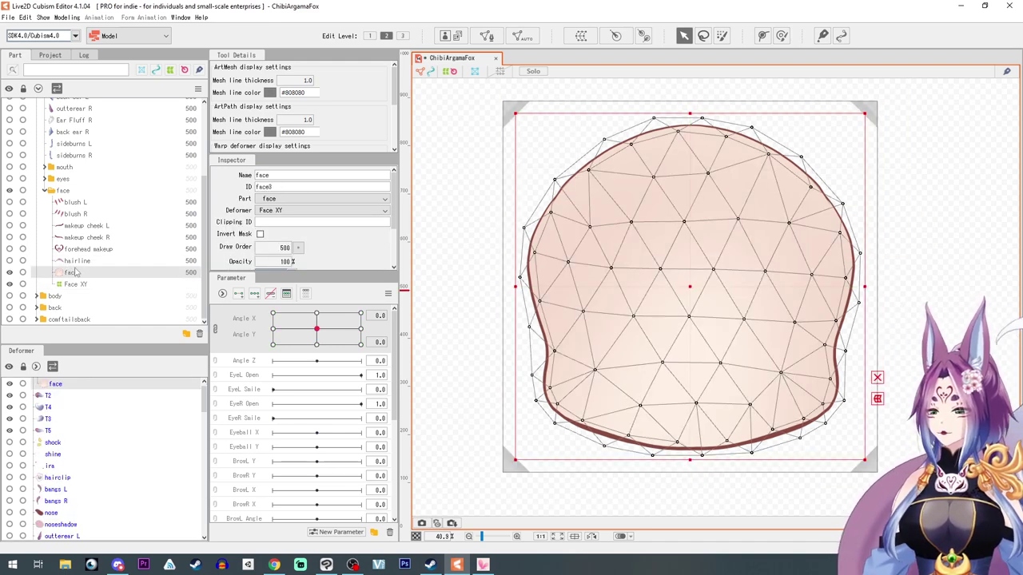
- Show the eyes part on the face and hide the blush, cheek makeup and forehead makeup layers
drag(10, 218, 11, 206)
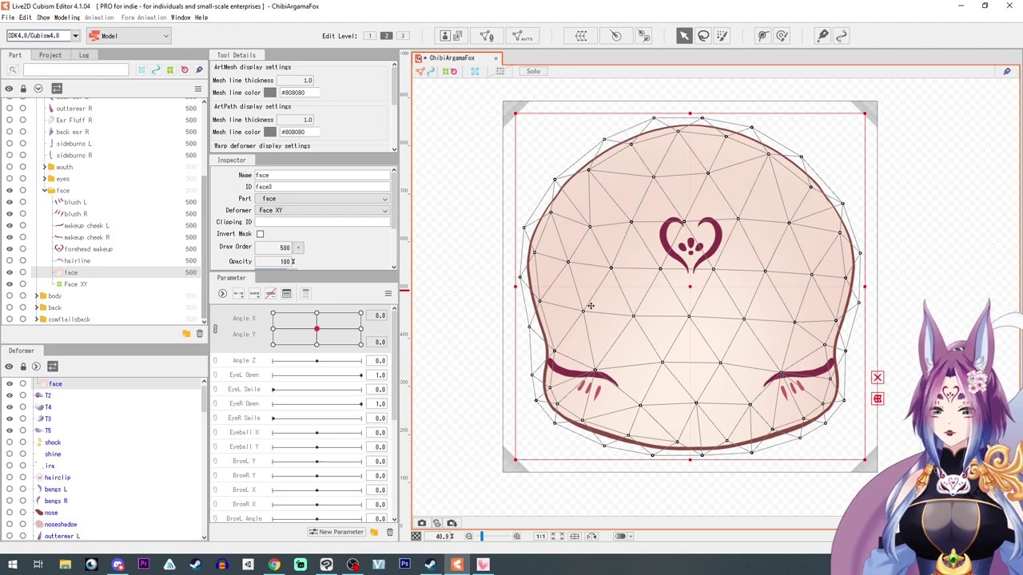
click(10, 179)
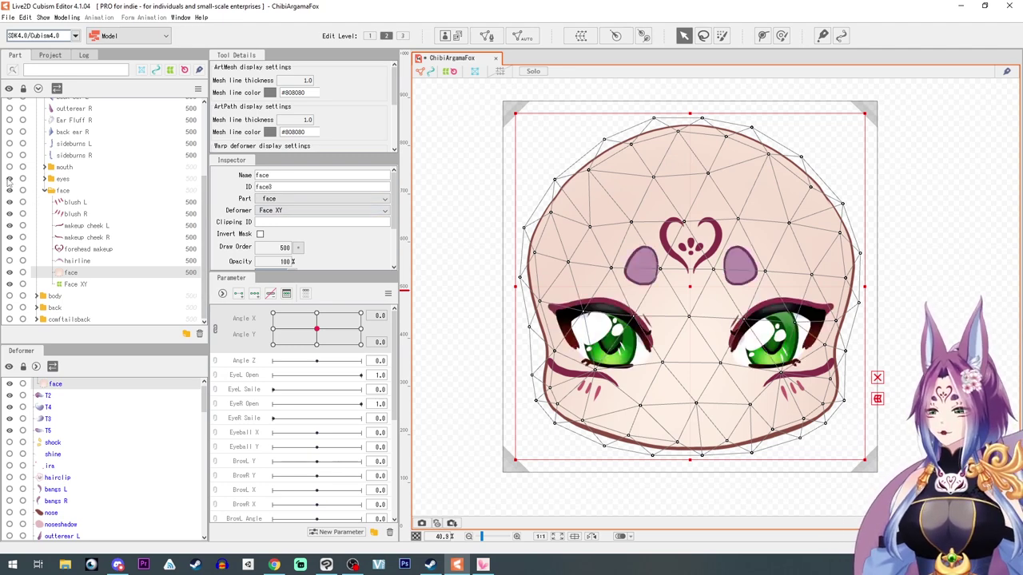
drag(10, 204, 8, 254)
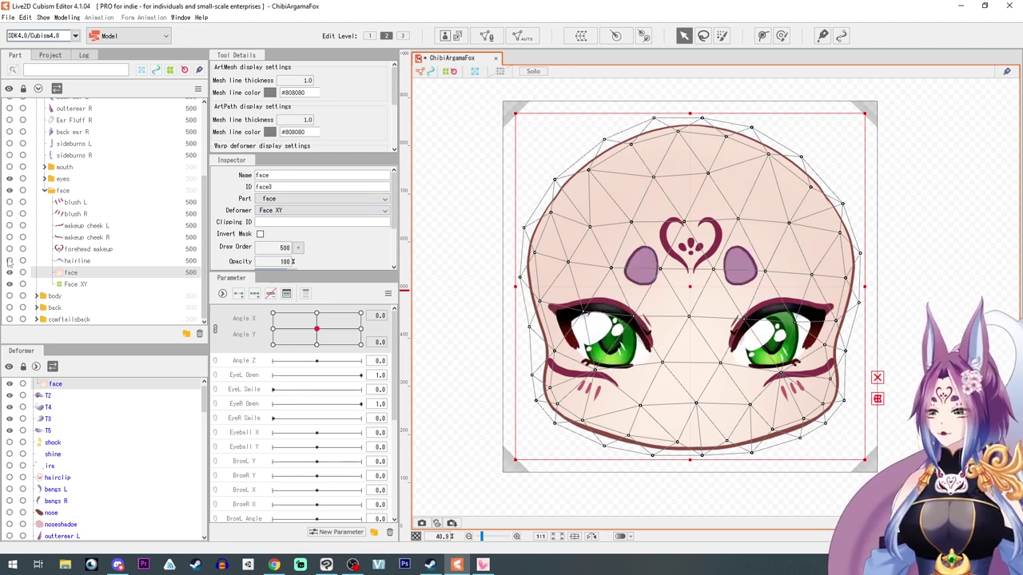
- Expand the eyes part and hide the right-eye layers from eyeline R through Sclera R, keeping lowerlid L shown
scroll(801, 328, up, 2)
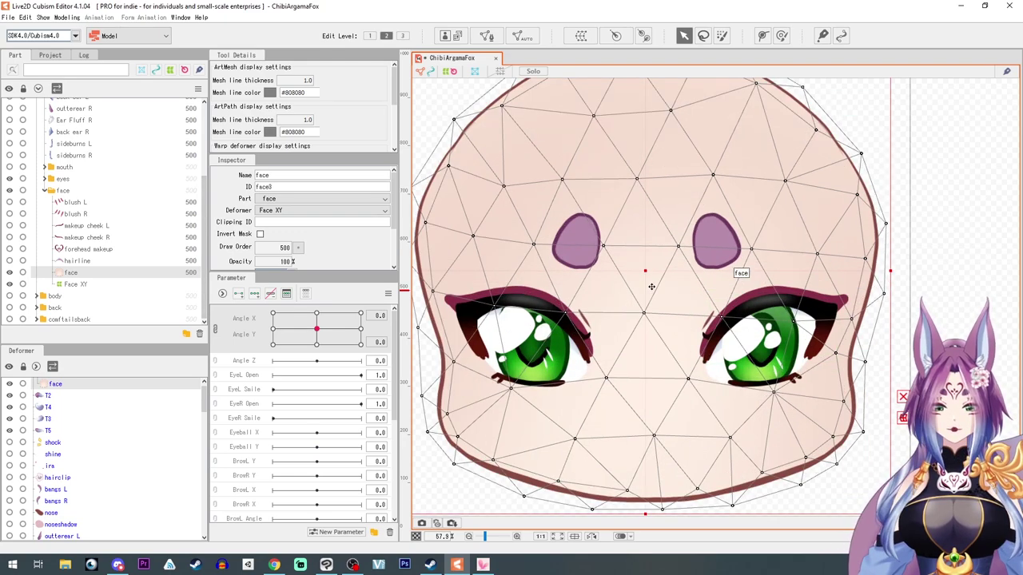
scroll(616, 279, up, 1)
scroll(618, 282, down, 1)
drag(627, 283, 647, 261)
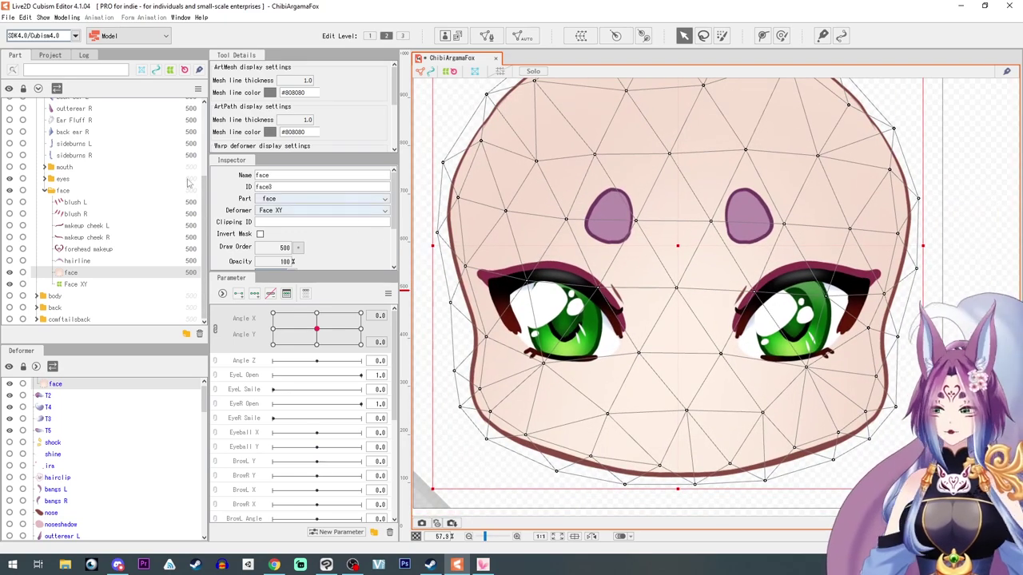
click(44, 178)
click(22, 285)
scroll(62, 220, up, 5)
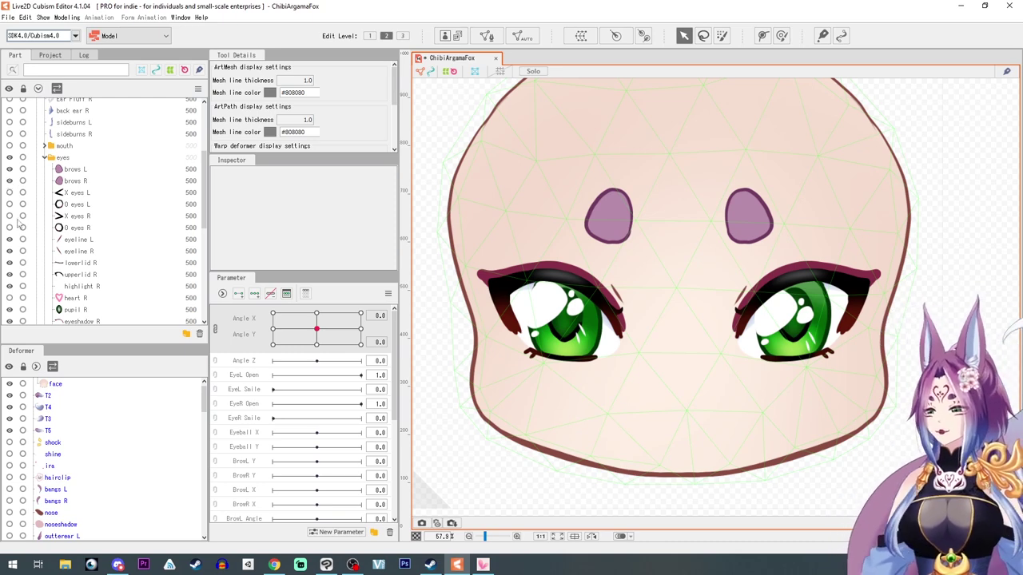
scroll(72, 223, down, 1)
click(71, 198)
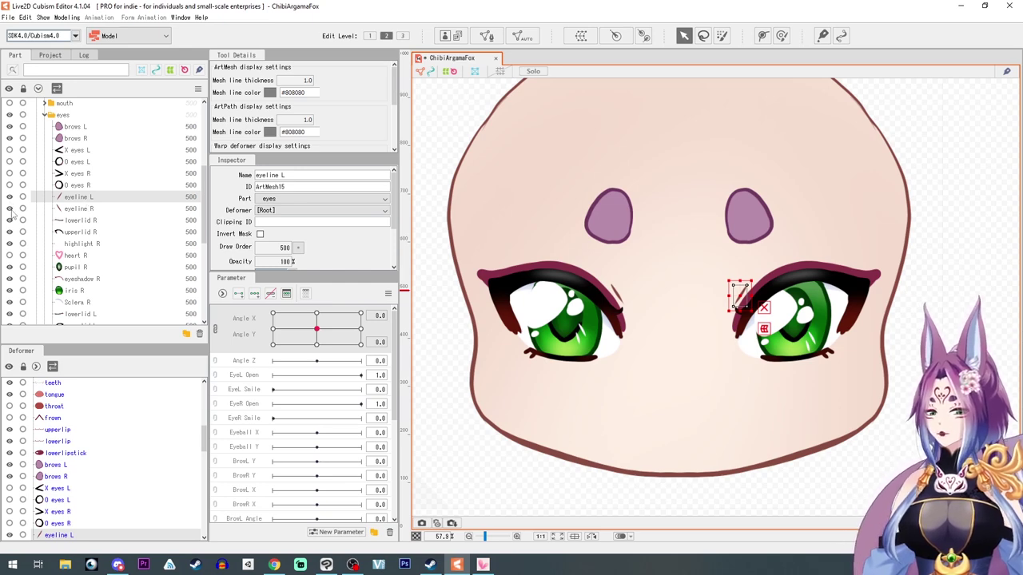
click(11, 209)
drag(11, 224, 11, 306)
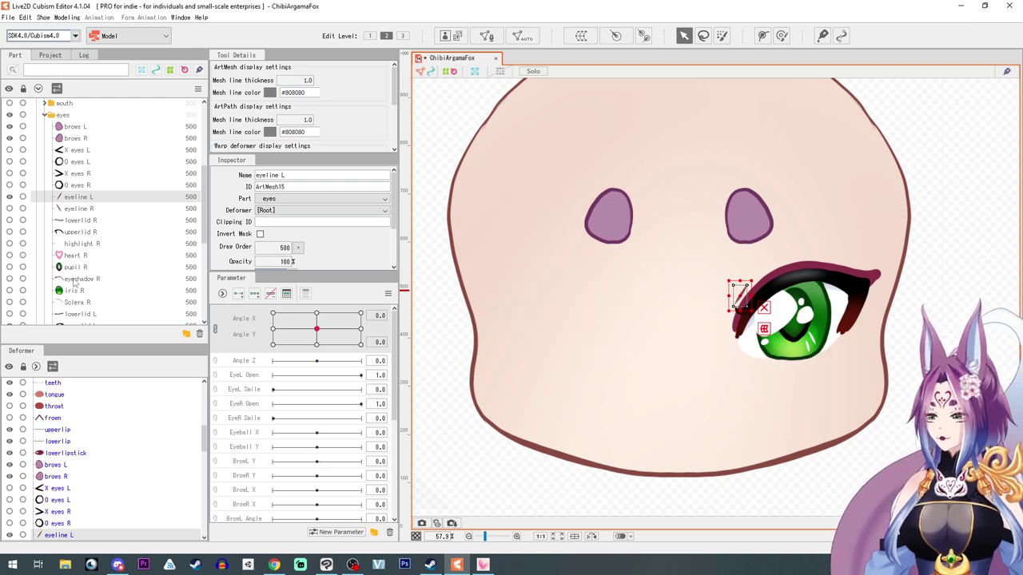
click(10, 316)
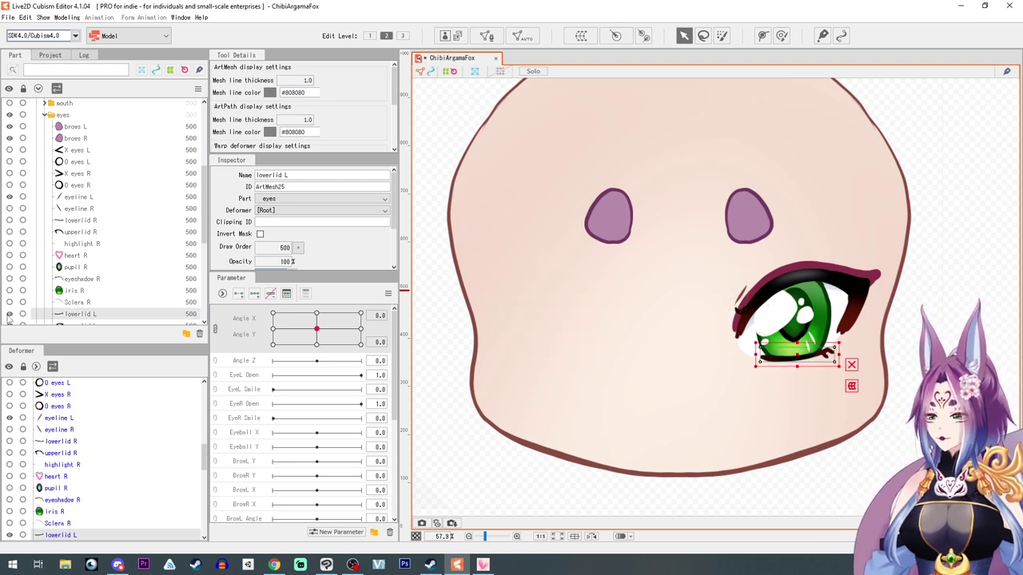
- Move the eyeline L layer below Sclera R so that it sits directly above lowerlid L
scroll(84, 271, down, 2)
drag(83, 160, 86, 262)
scroll(87, 262, down, 2)
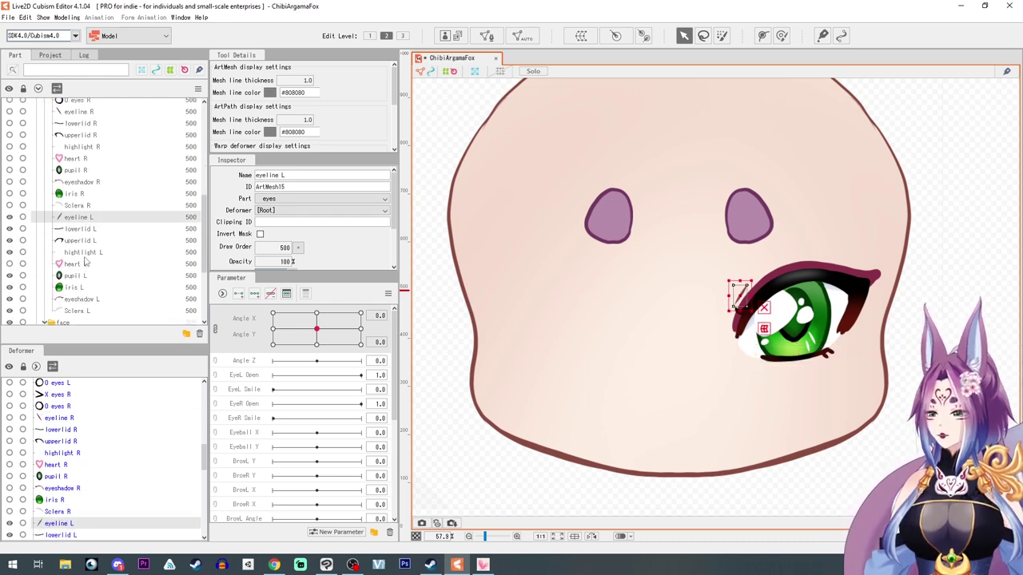
- Generate an automatic mesh for Sclera L with the Deformation (Little) preset
scroll(86, 262, down, 2)
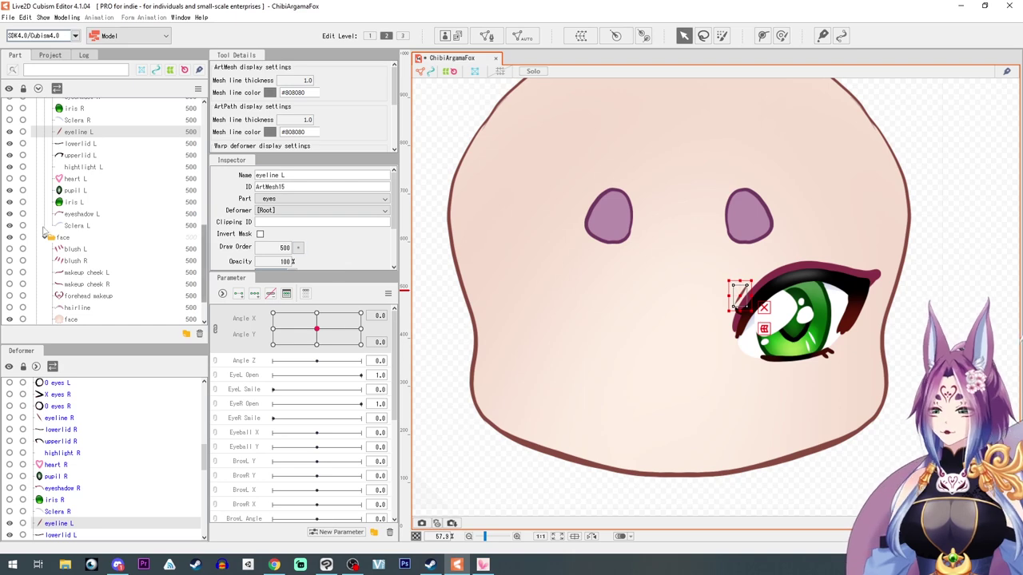
click(77, 225)
scroll(891, 284, up, 2)
drag(892, 285, 877, 252)
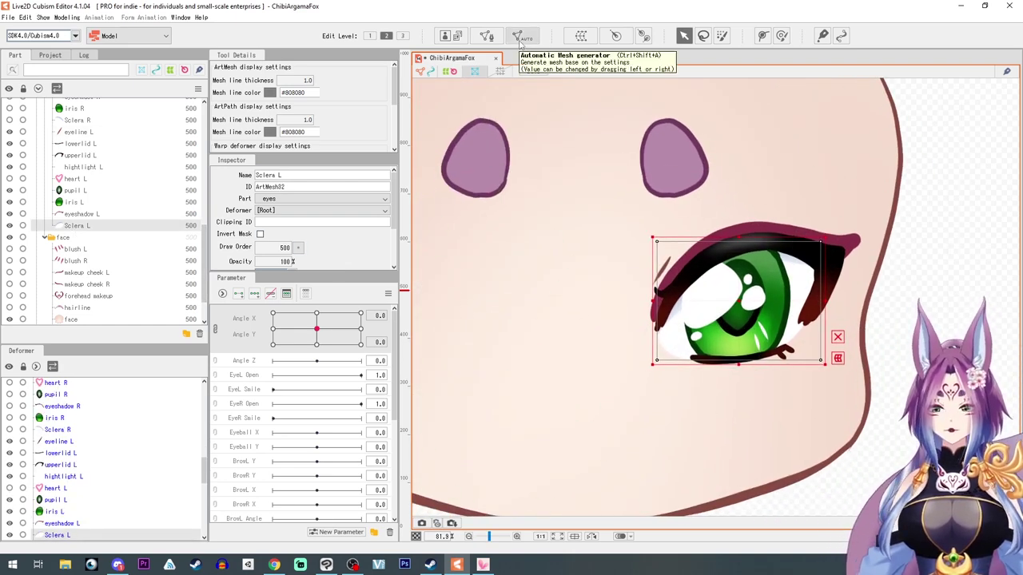
click(519, 37)
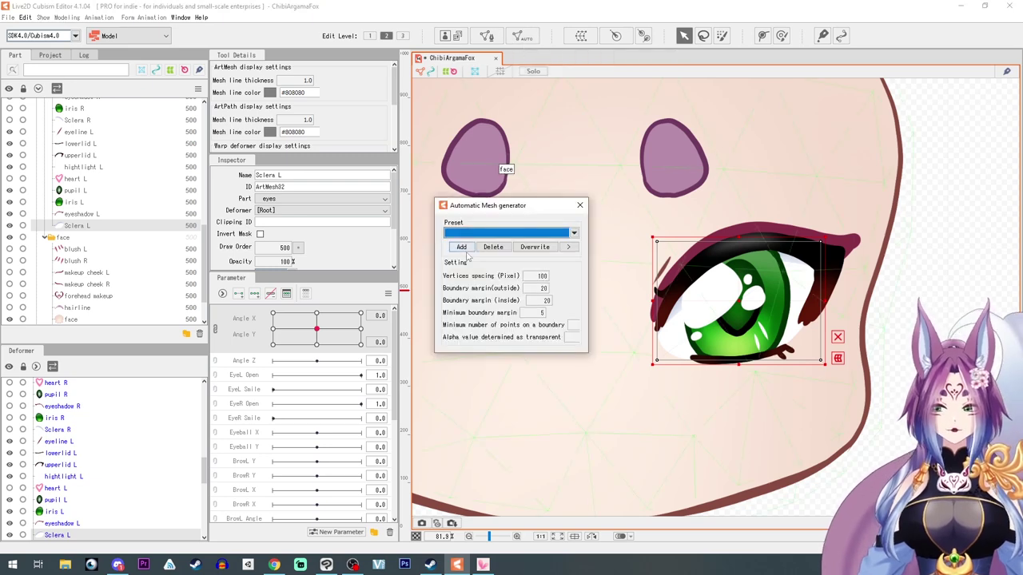
click(476, 233)
click(479, 252)
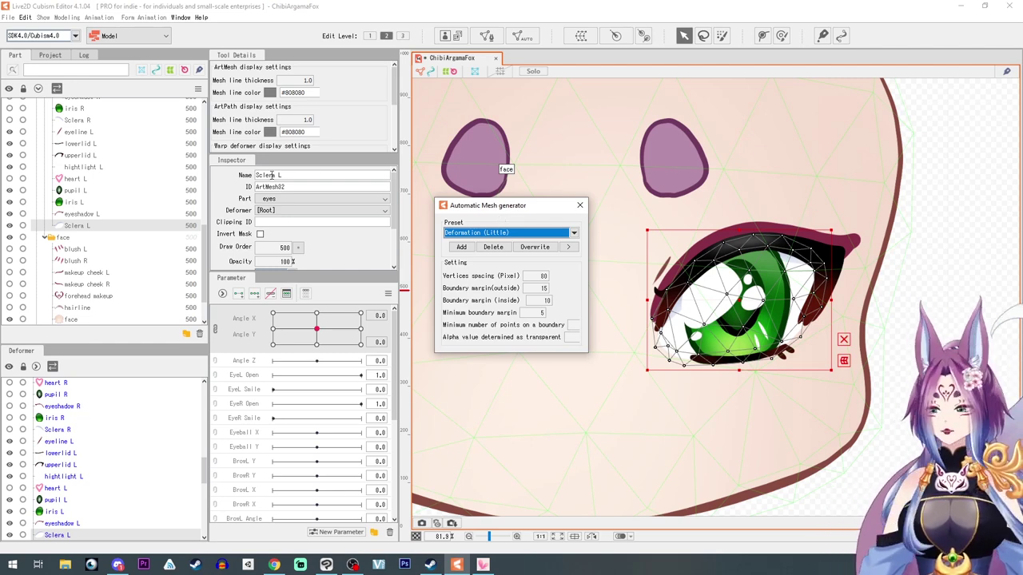
click(579, 205)
- Generate an automatic mesh for eyeshadow L with the Deformation (Little) preset
click(86, 215)
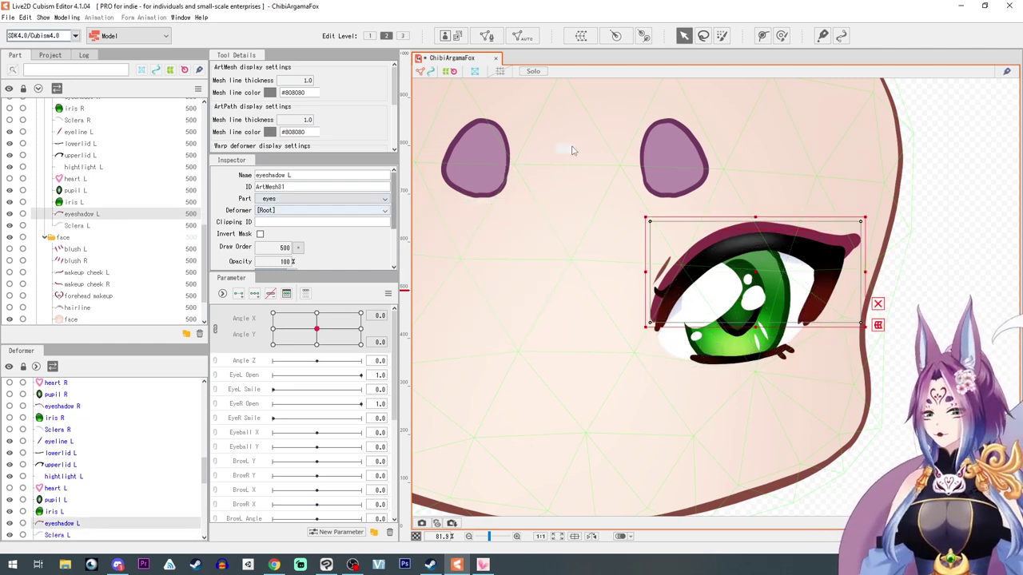
click(524, 35)
click(462, 232)
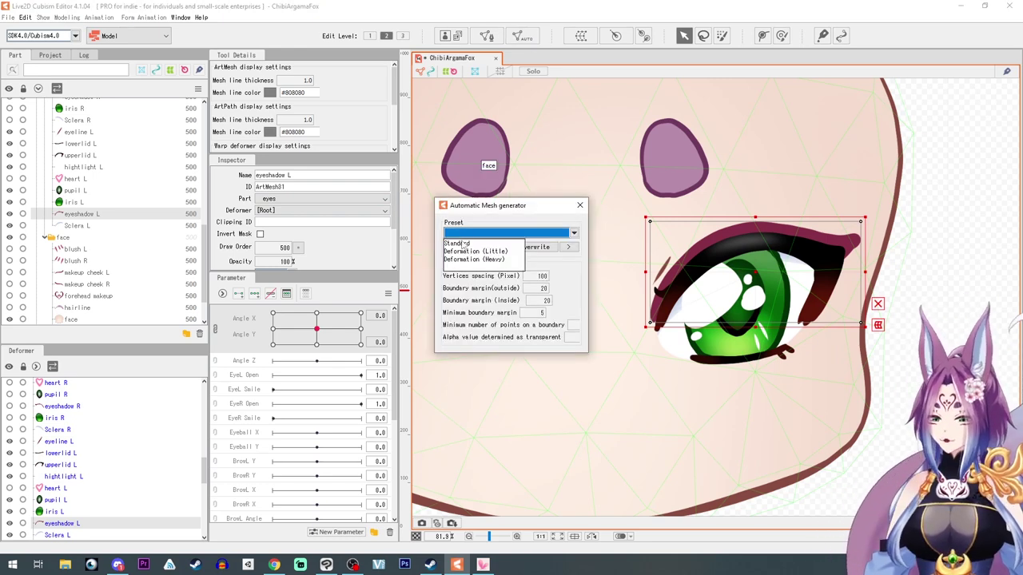
click(461, 253)
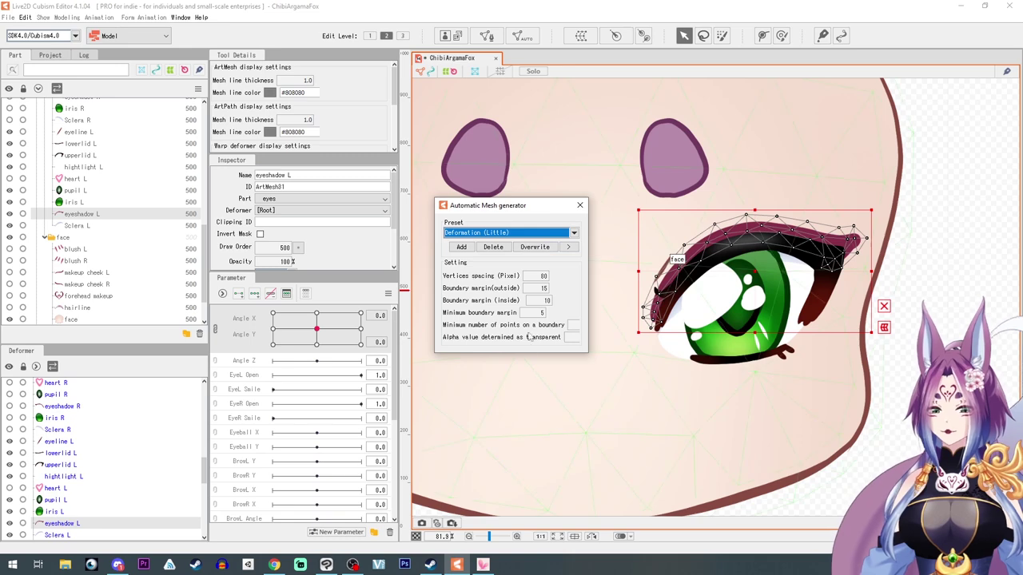
click(580, 207)
- Generate an automatic mesh for iris L with the Deformation (Little) preset
click(74, 203)
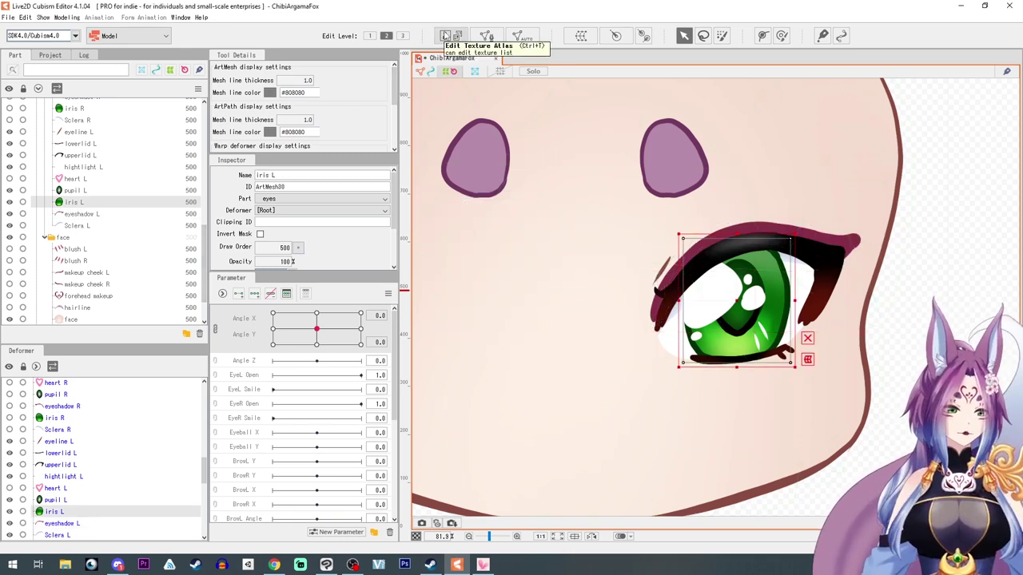
click(485, 36)
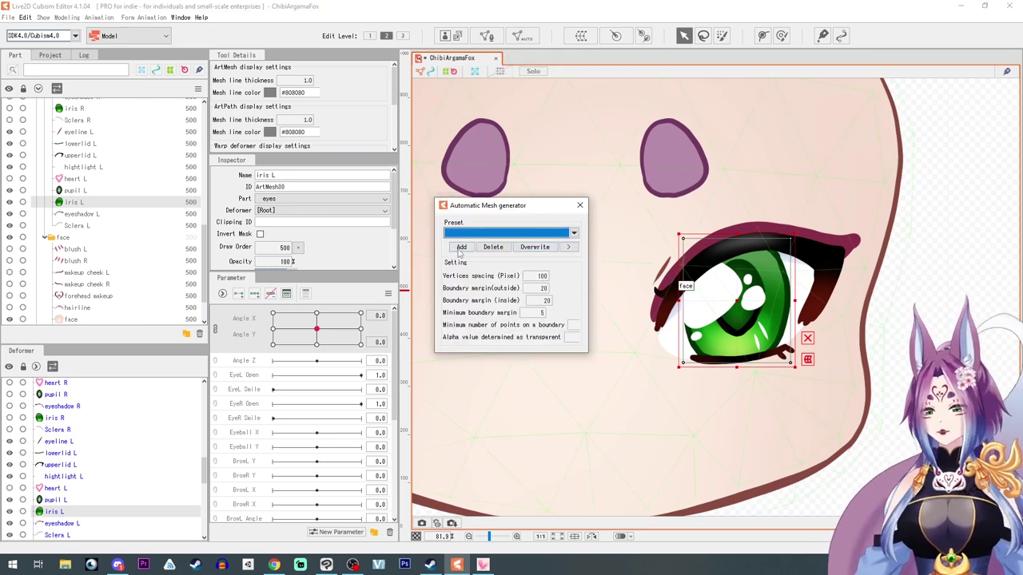
click(494, 233)
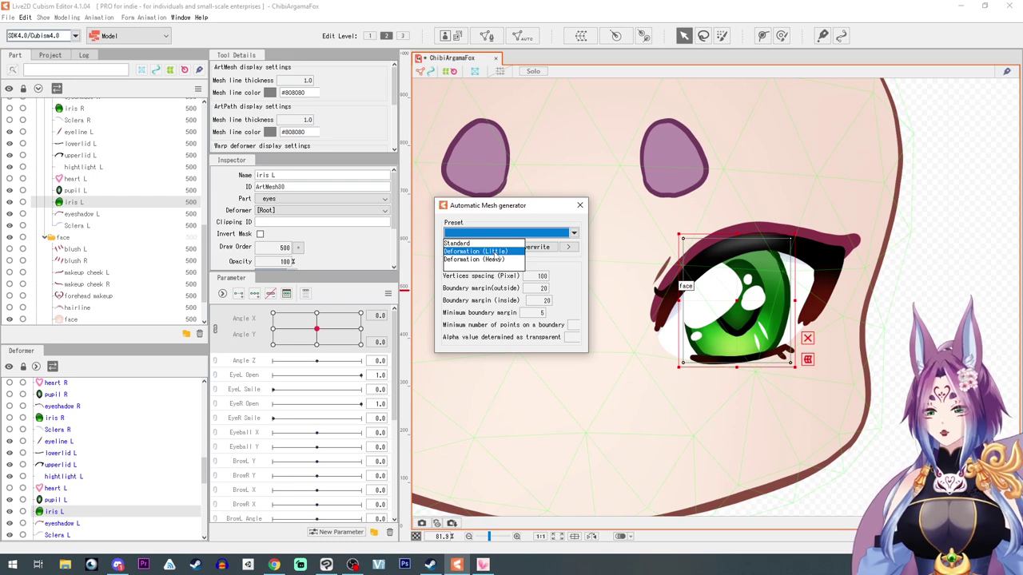
click(479, 248)
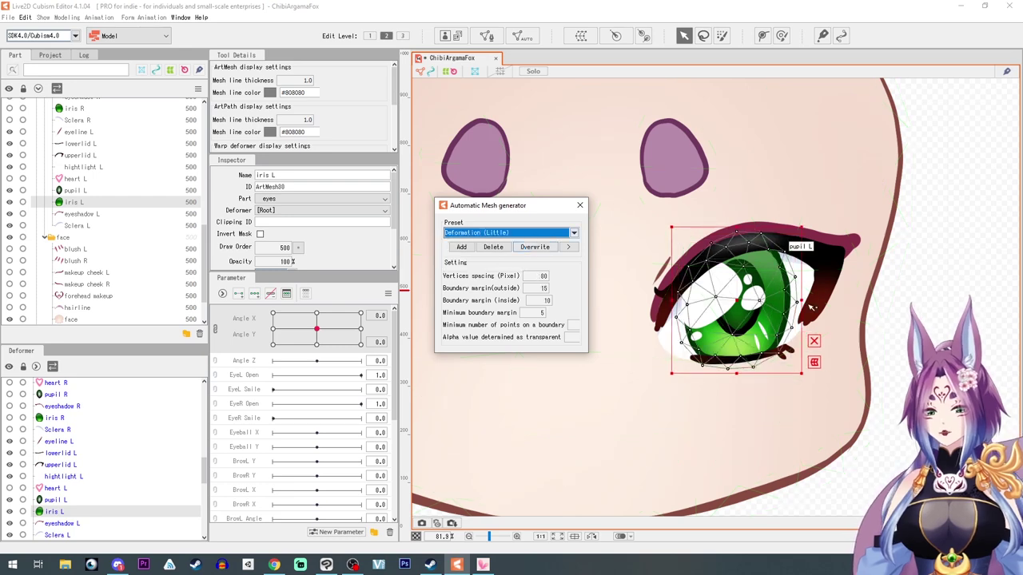
click(581, 205)
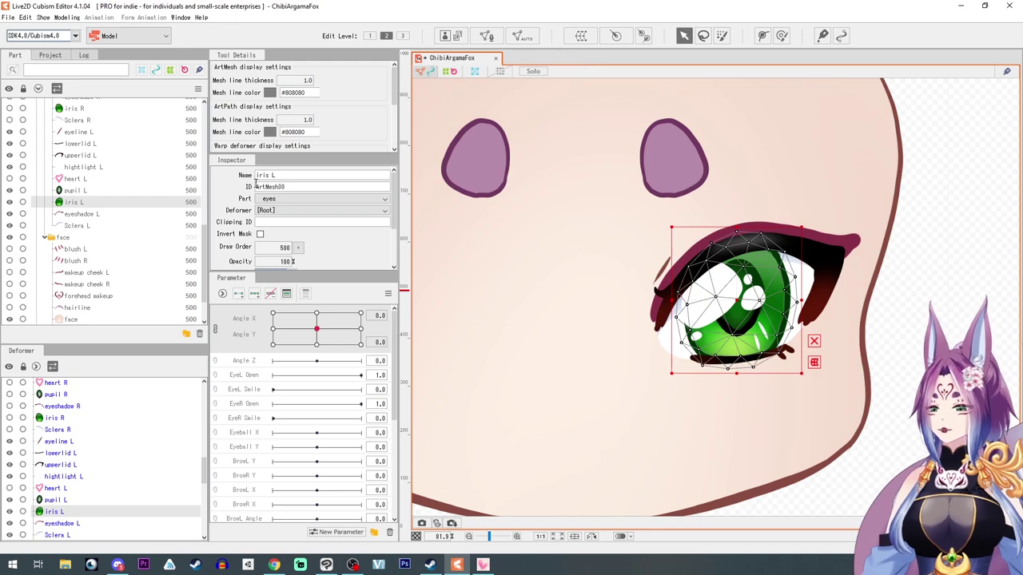
- Generate automatic meshes for pupil L and heart L with the Deformation (Little) preset
click(68, 190)
click(522, 36)
click(508, 233)
click(494, 252)
click(75, 179)
click(508, 233)
click(495, 252)
- Generate Deformation (Little) meshes for the left eye's highlight, upper lid, lower lid and eyeline, and hide heart L
click(80, 167)
click(508, 233)
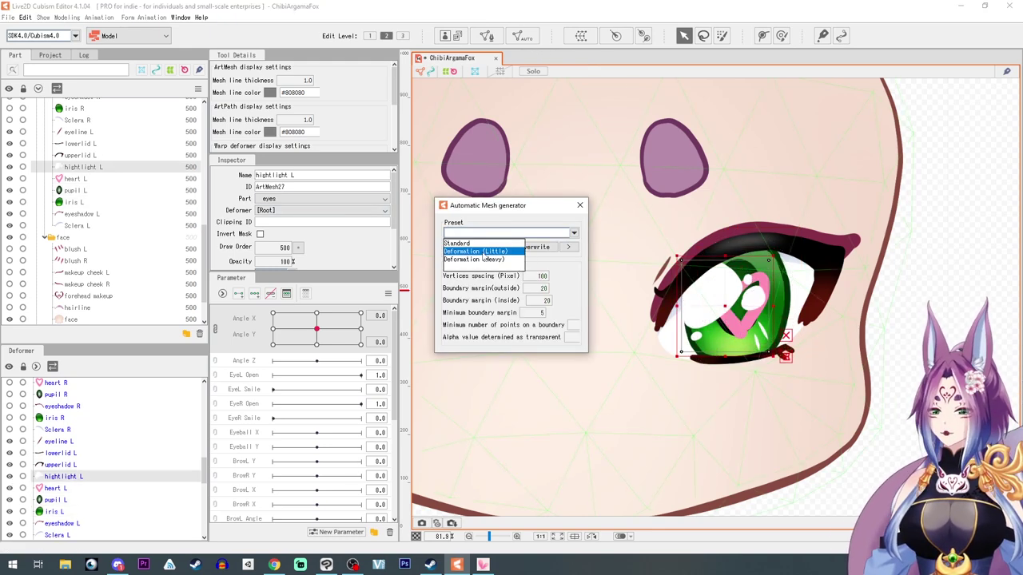
click(496, 252)
click(79, 156)
key(Up)
key(Up)
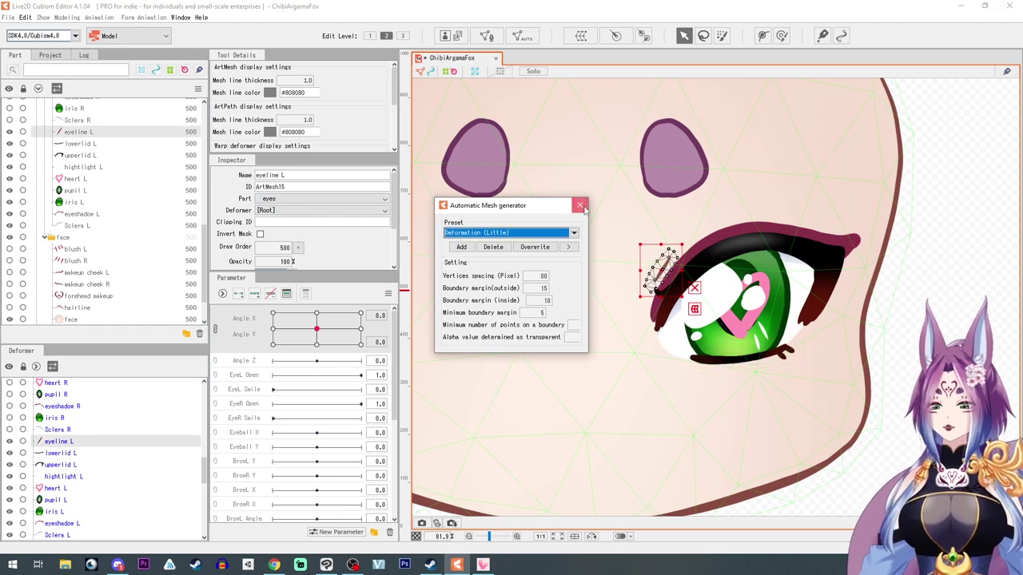
key(Escape)
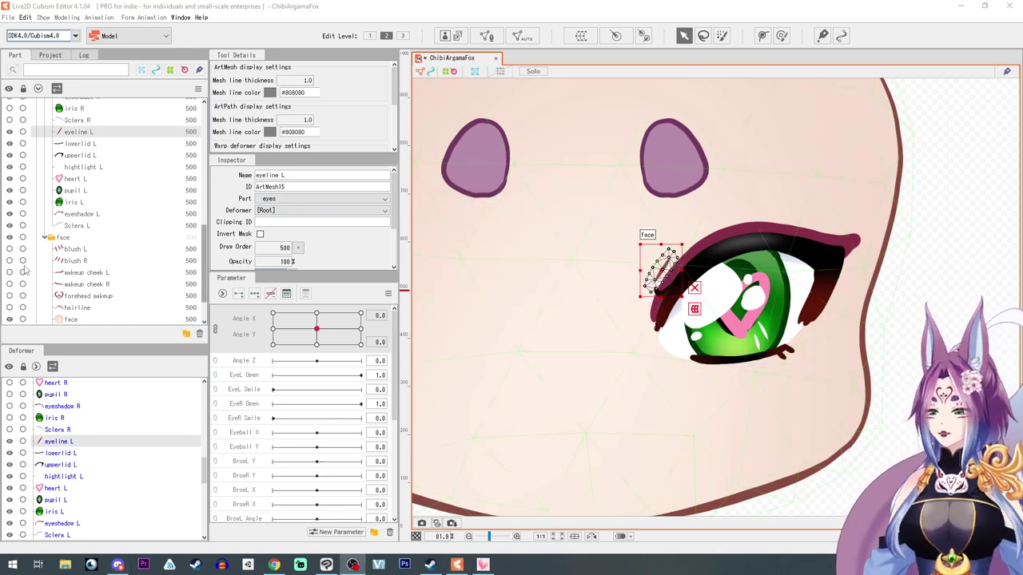
click(9, 179)
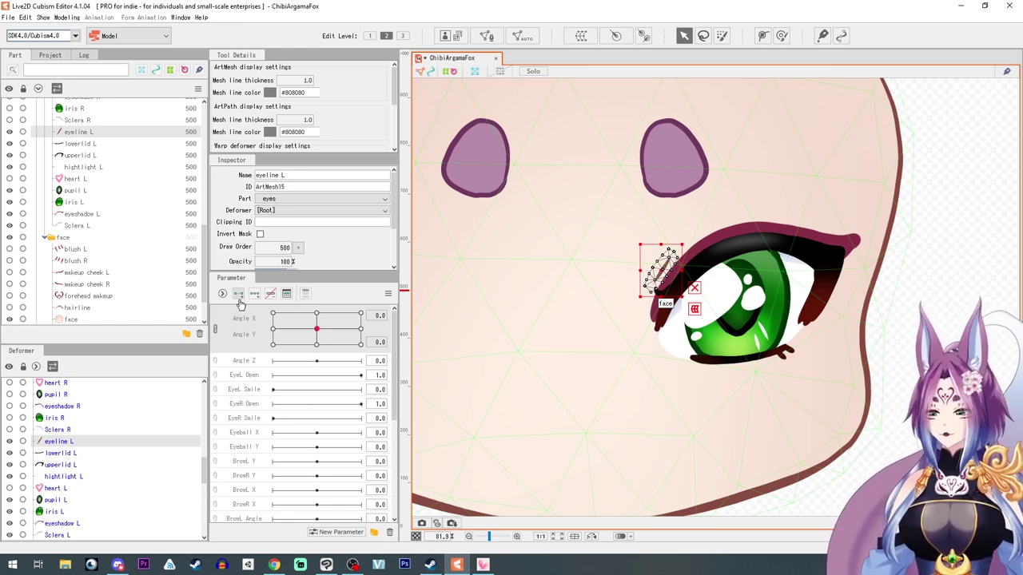
- Create a parameter folder and name it Head
click(374, 532)
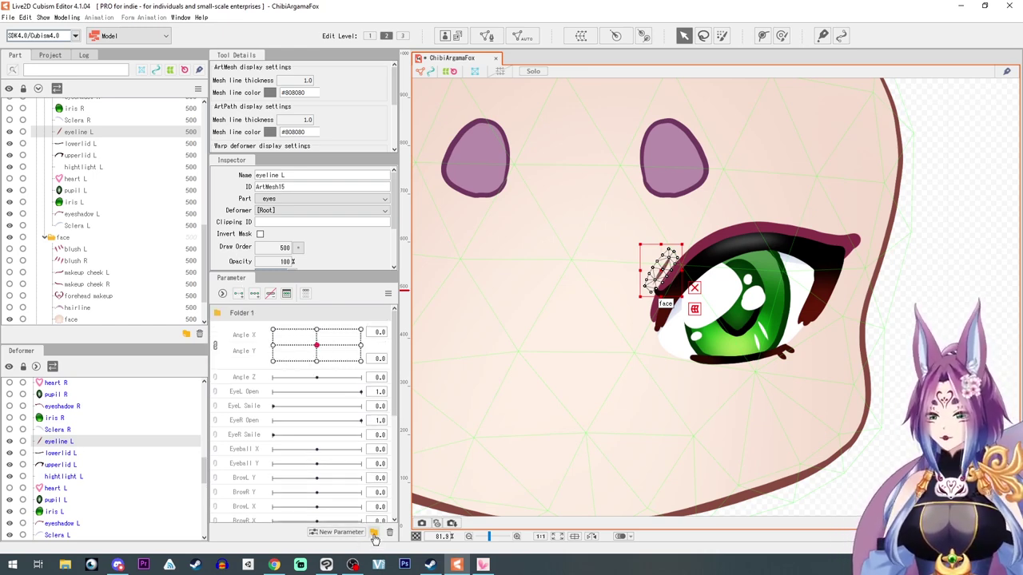
double_click(242, 312)
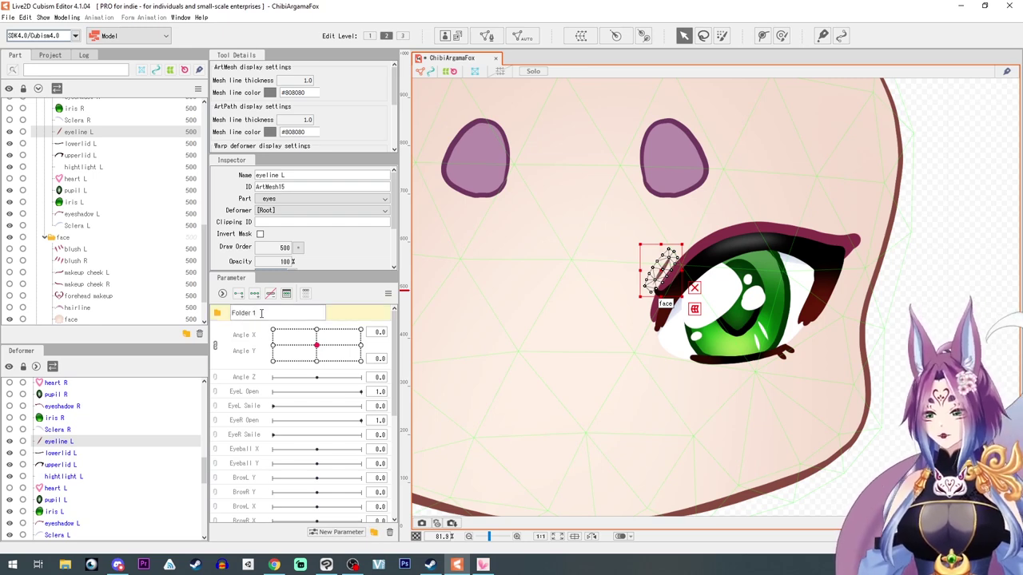
drag(261, 314, 227, 309)
text(H)
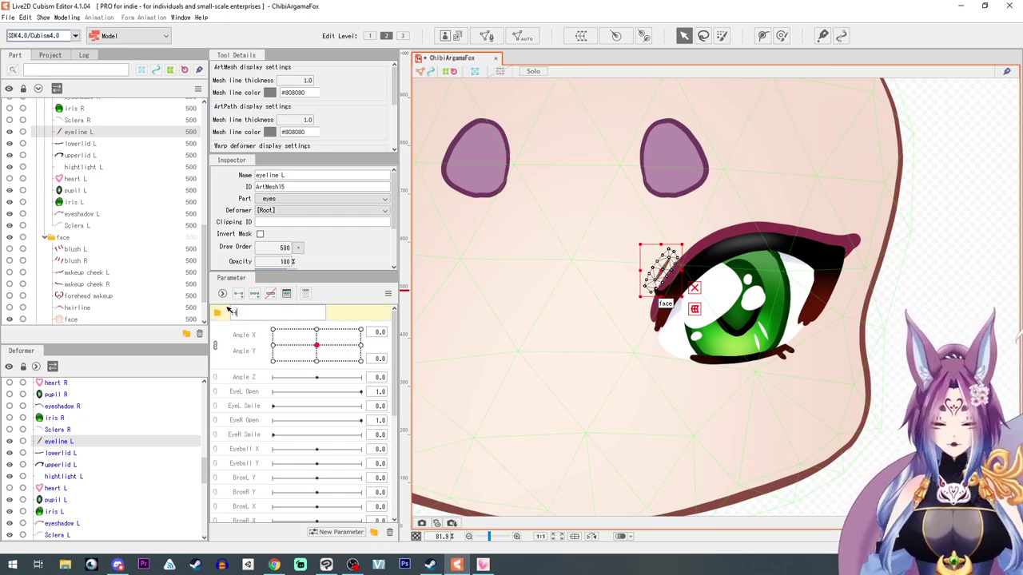
text(ead)
key(Return)
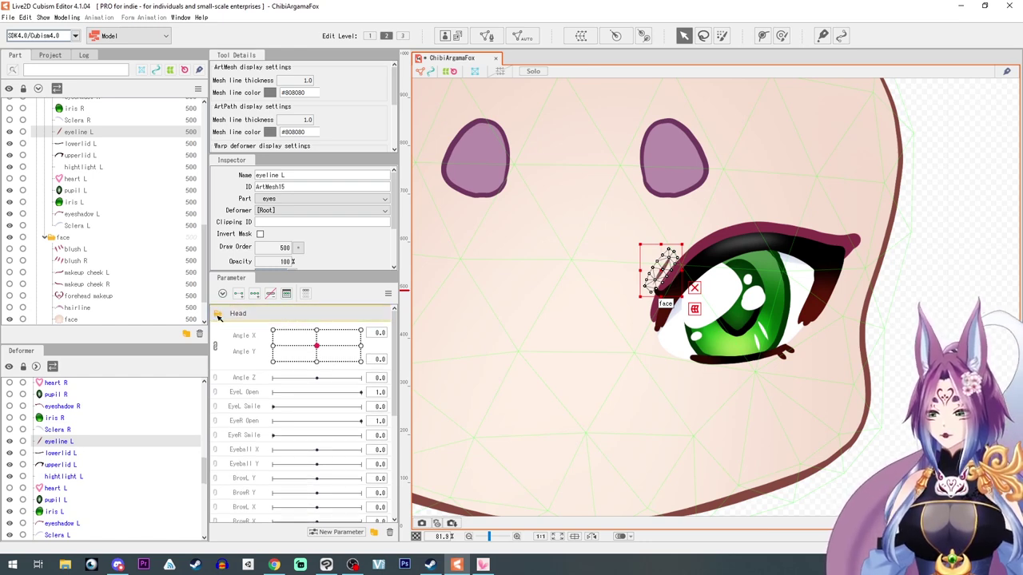
- Unlink Angle X from Angle Y, move Angle X, Angle Y and Angle Z into the Head folder, and collapse it
click(216, 347)
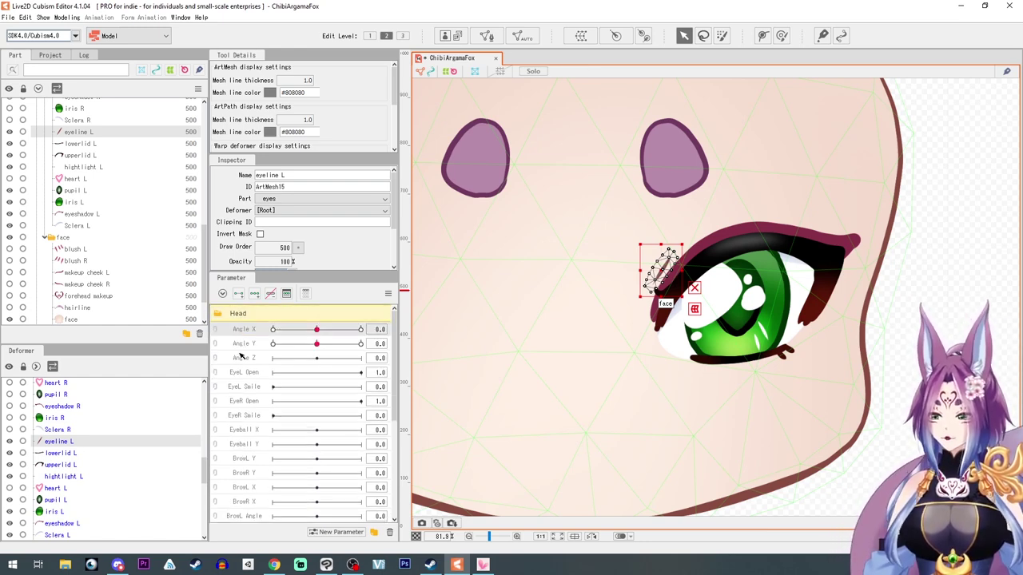
shift+click(245, 361)
drag(249, 330, 249, 315)
click(216, 318)
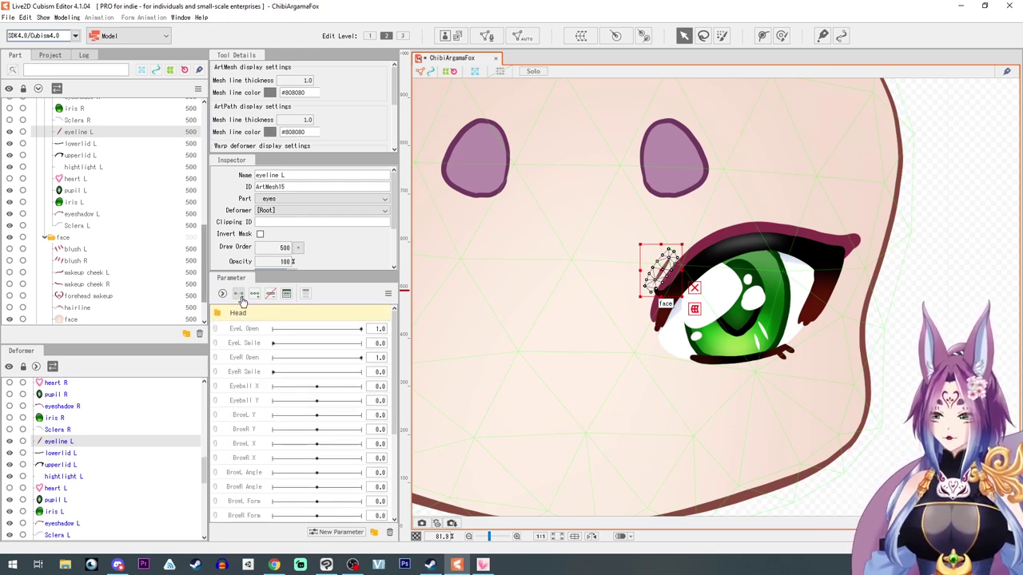
- Create a parameter folder below Head and name it Eyes
click(374, 533)
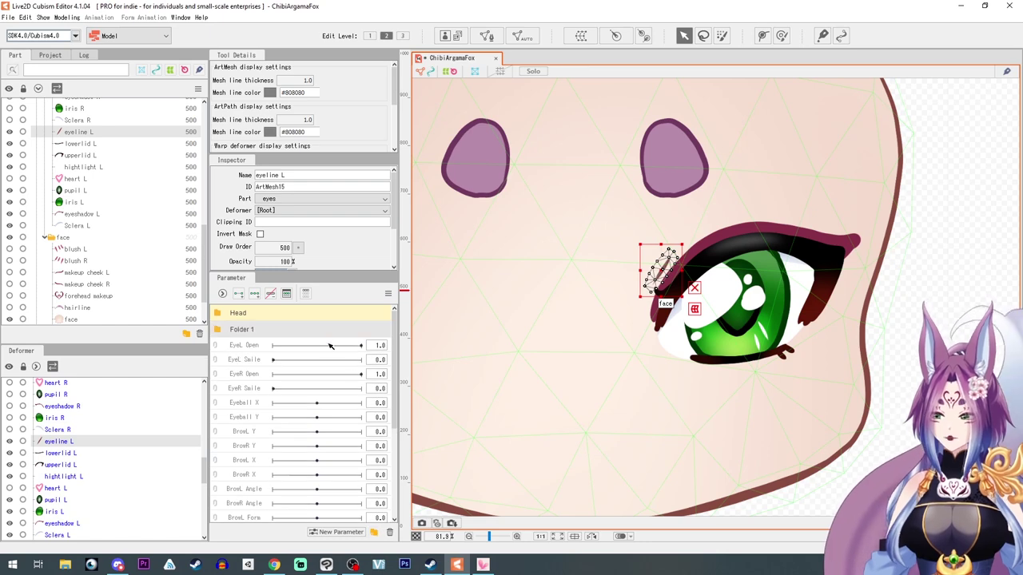
double_click(240, 329)
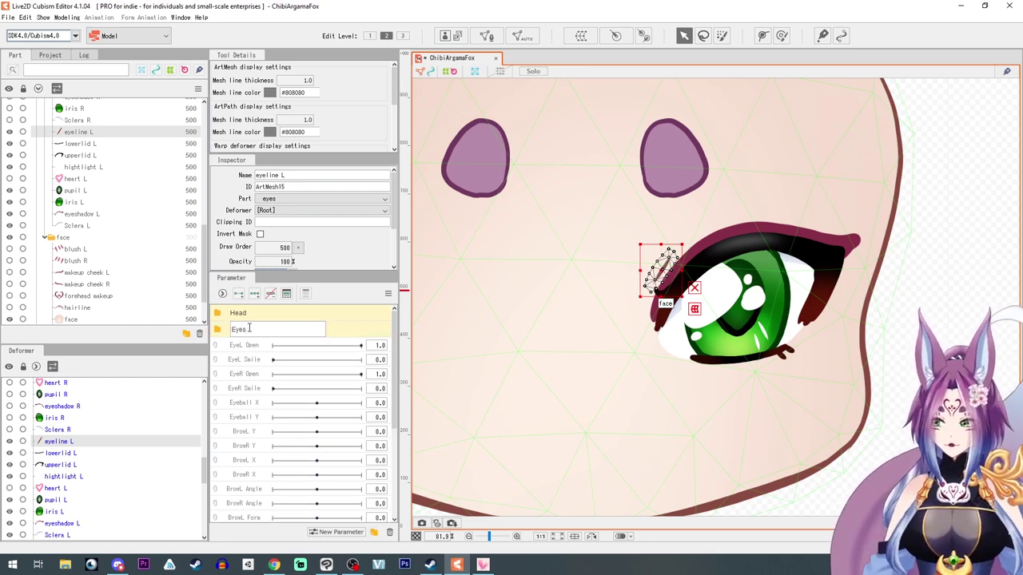
key(Return)
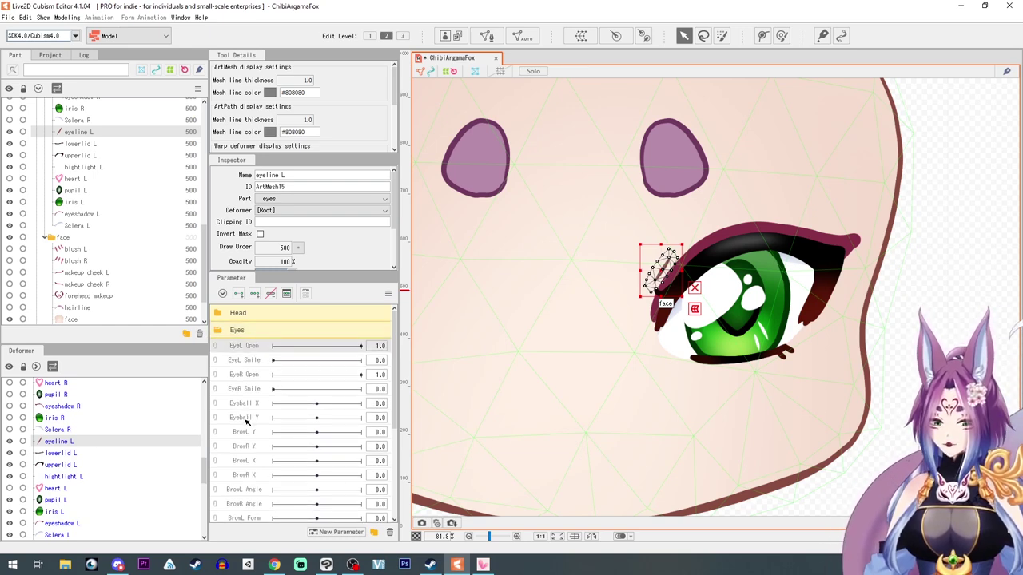
- Move the parameters from EyeL Open through BrowR Form into the Eyes folder and collapse it
scroll(248, 494, down, 1)
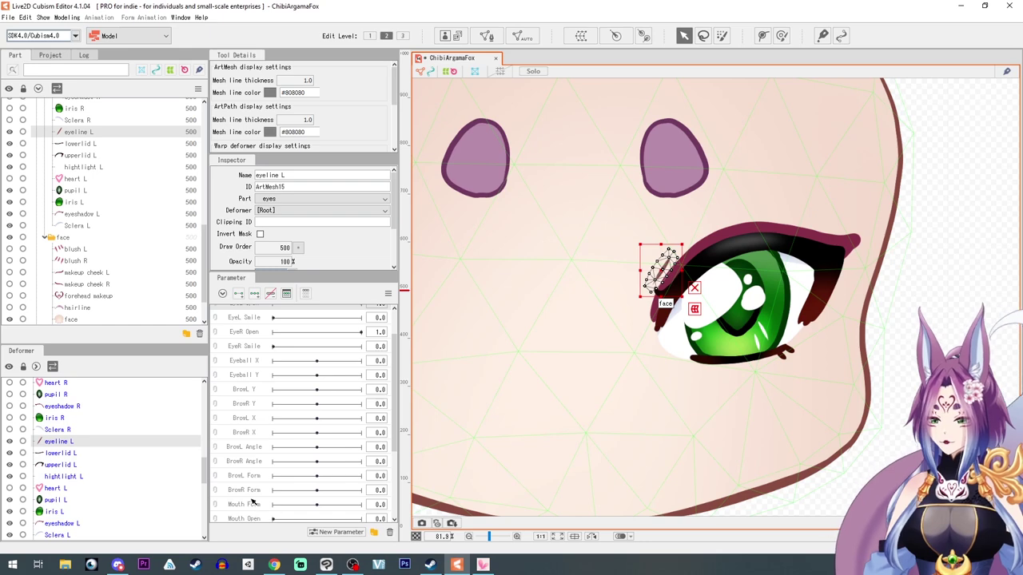
shift+click(249, 493)
scroll(250, 474, up, 1)
mouse_move(244, 347)
mouse_down()
mouse_move(250, 334)
mouse_move(238, 335)
mouse_up()
click(216, 330)
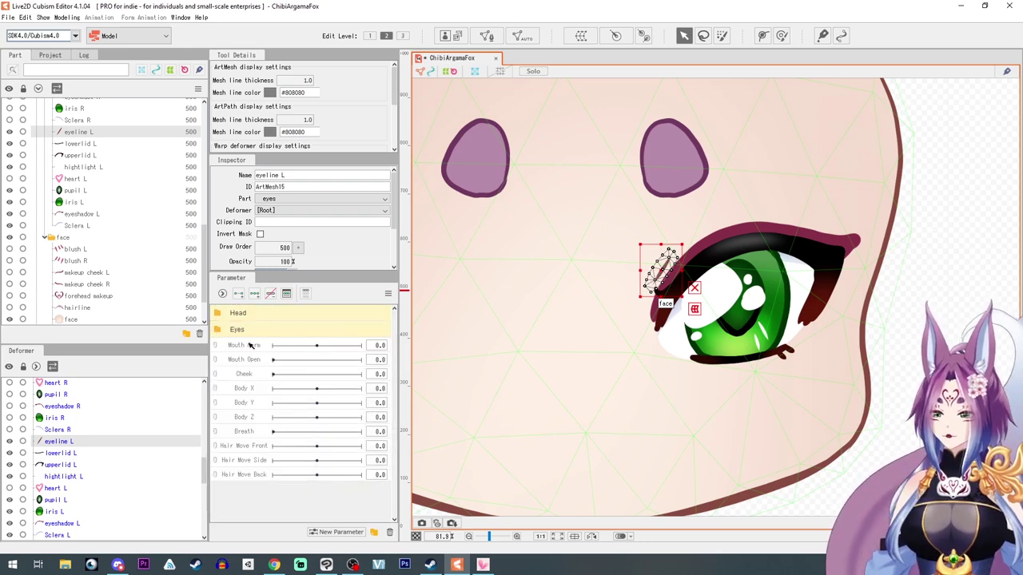
- Create a parameter folder below Eyes and name it Mouth
click(373, 531)
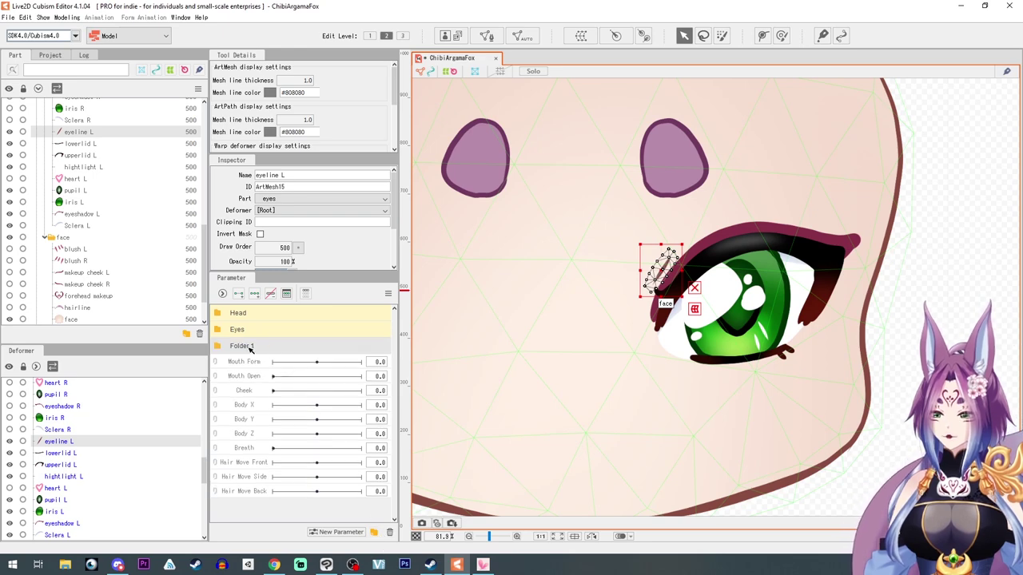
double_click(247, 347)
key(BackSpace)
key(BackSpace)
key(BackSpace)
key(BackSpace)
text(Mouth)
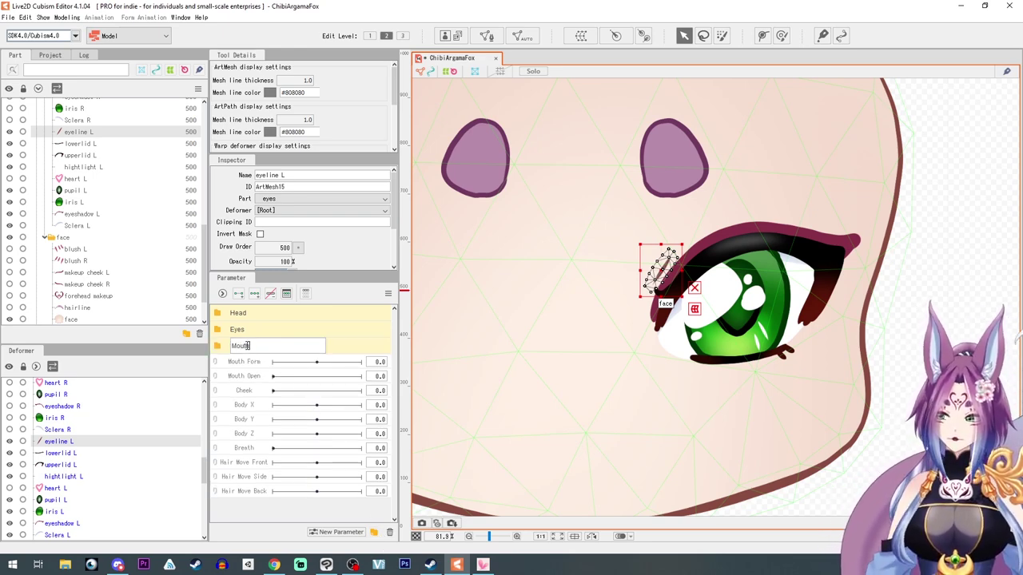
click(365, 349)
- Move Mouth Form, Mouth Open and Cheek into the Mouth folder and collapse it
click(219, 347)
click(250, 365)
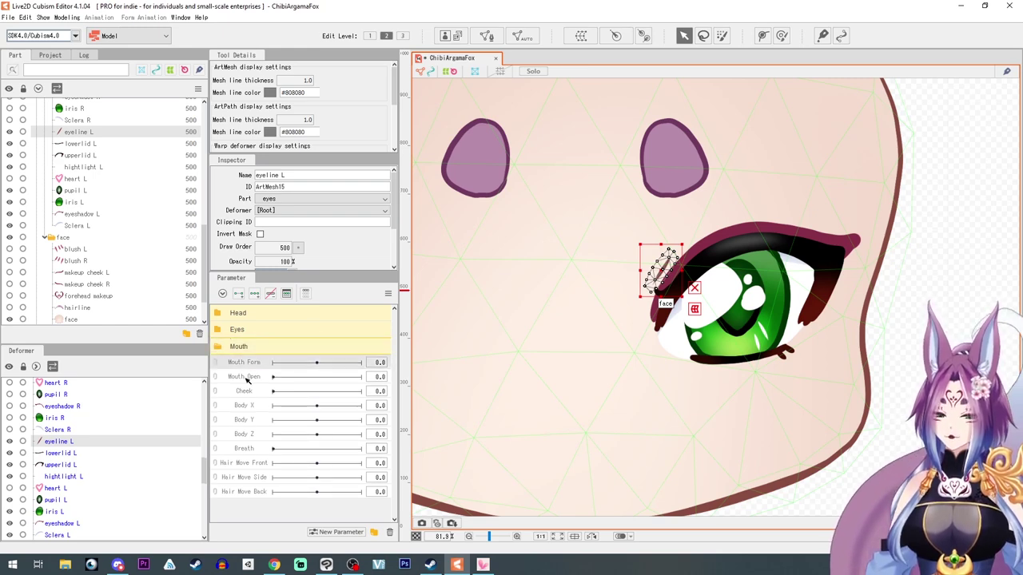
shift+click(250, 392)
drag(248, 367, 251, 348)
click(218, 347)
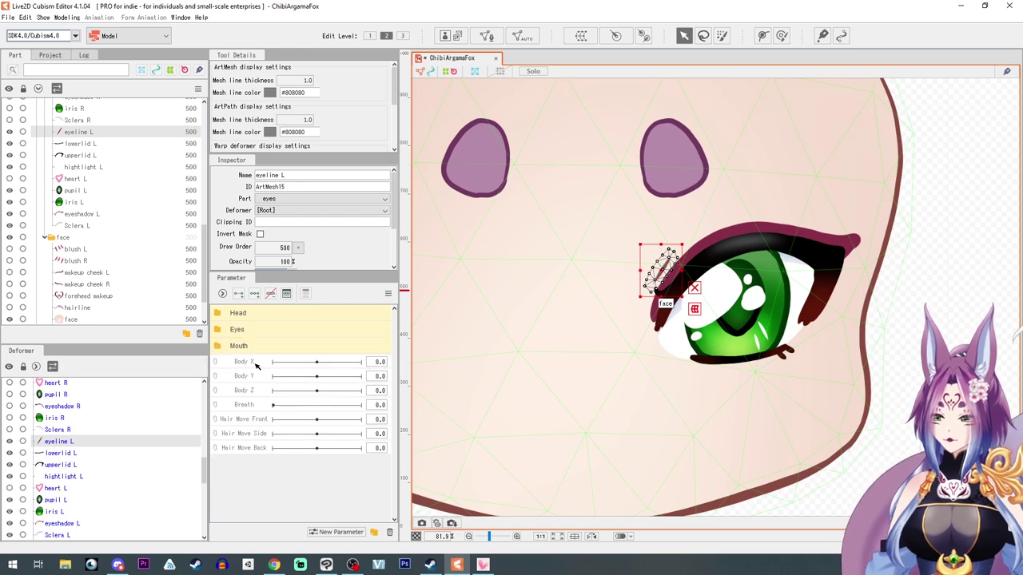
- Delete the Hair Move Front, Hair Move Side and Hair Move Back parameters
click(256, 366)
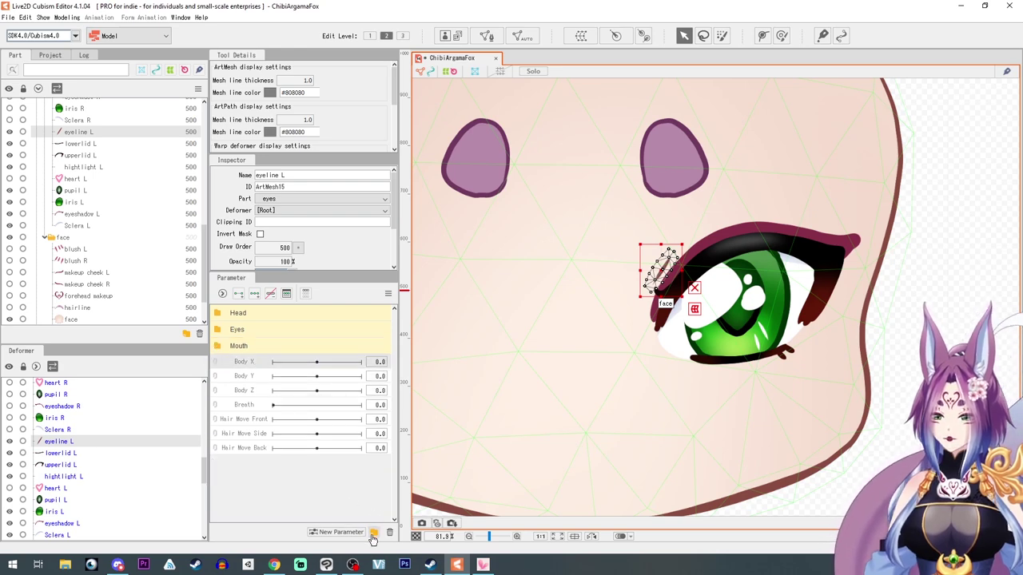
click(238, 421)
shift+click(247, 450)
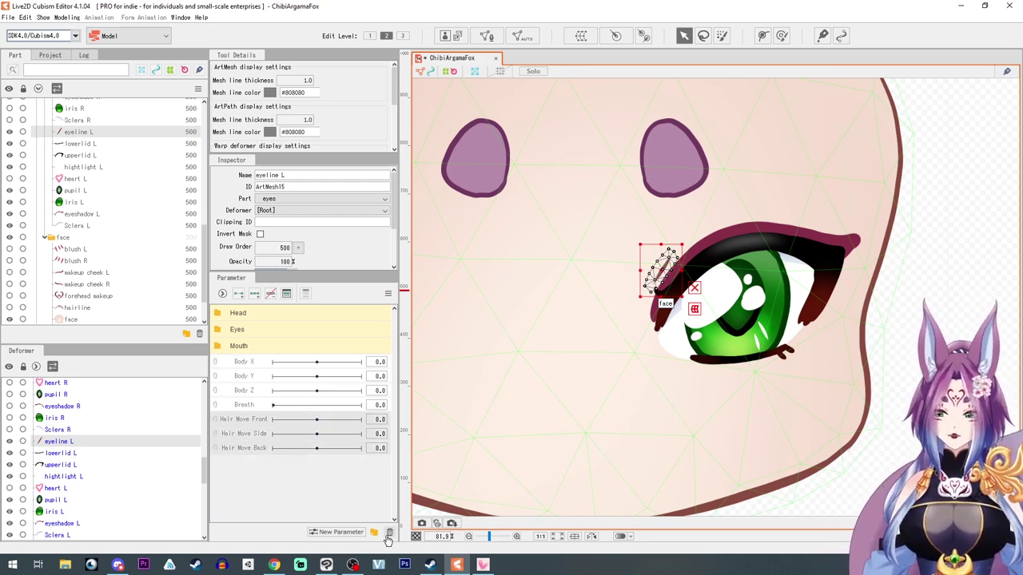
click(391, 536)
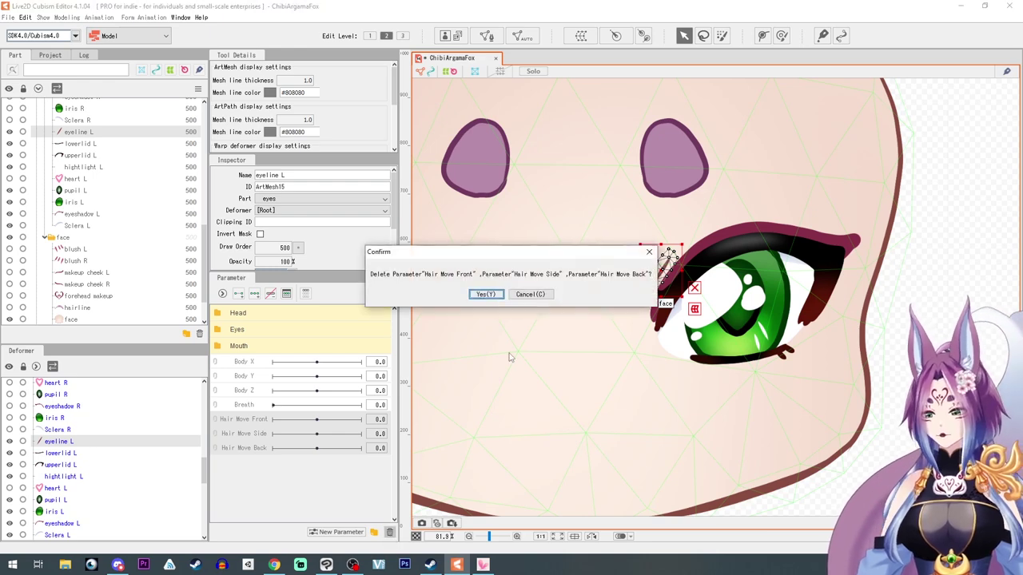
click(485, 295)
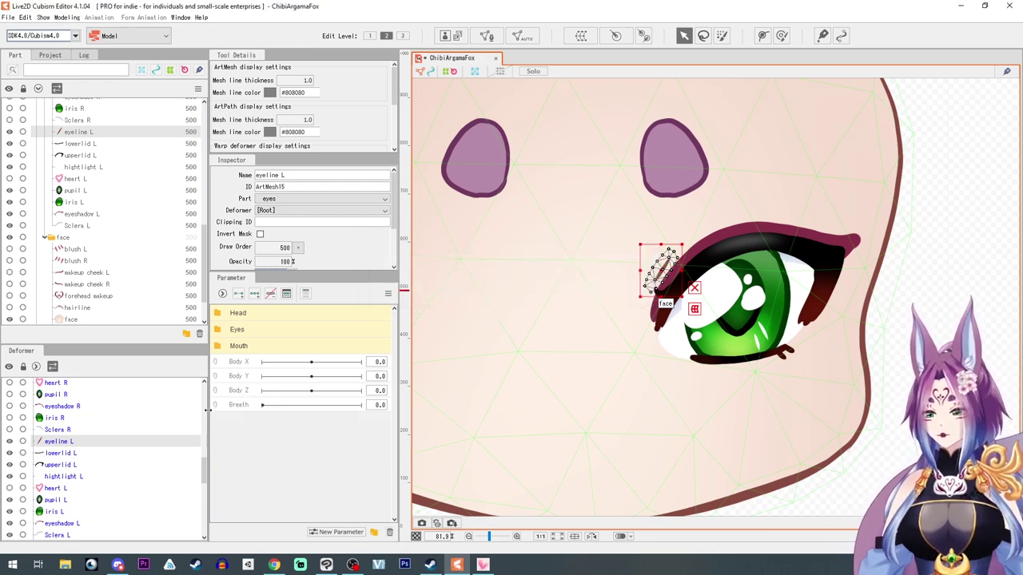
- Create a parameter folder below Breath and name it Triggers
click(237, 406)
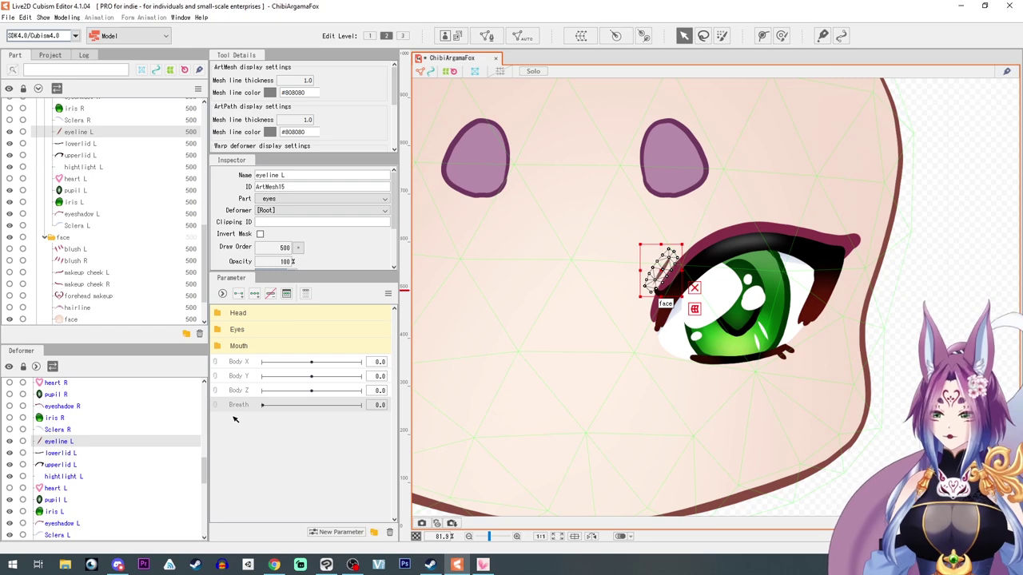
click(240, 363)
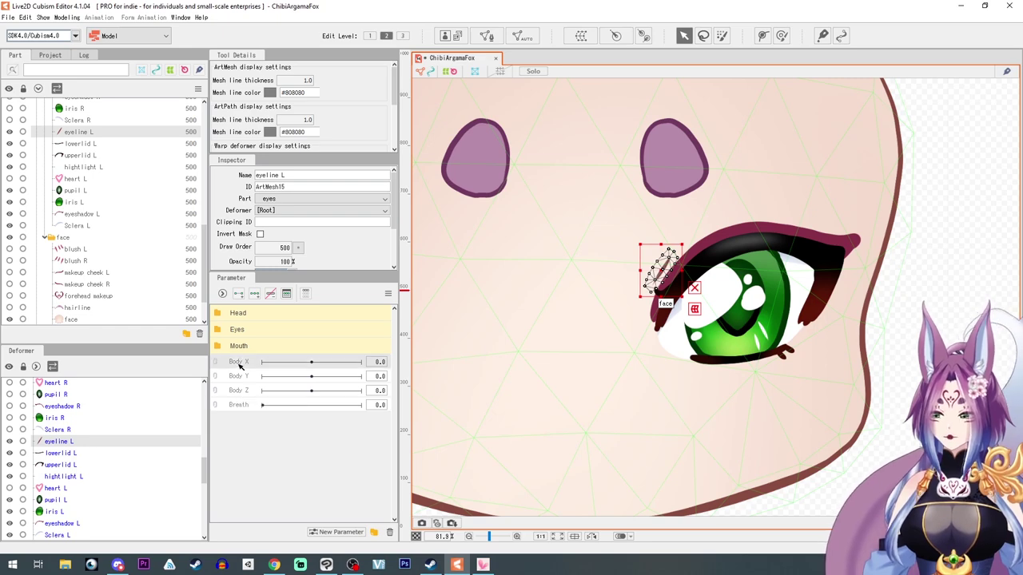
click(237, 407)
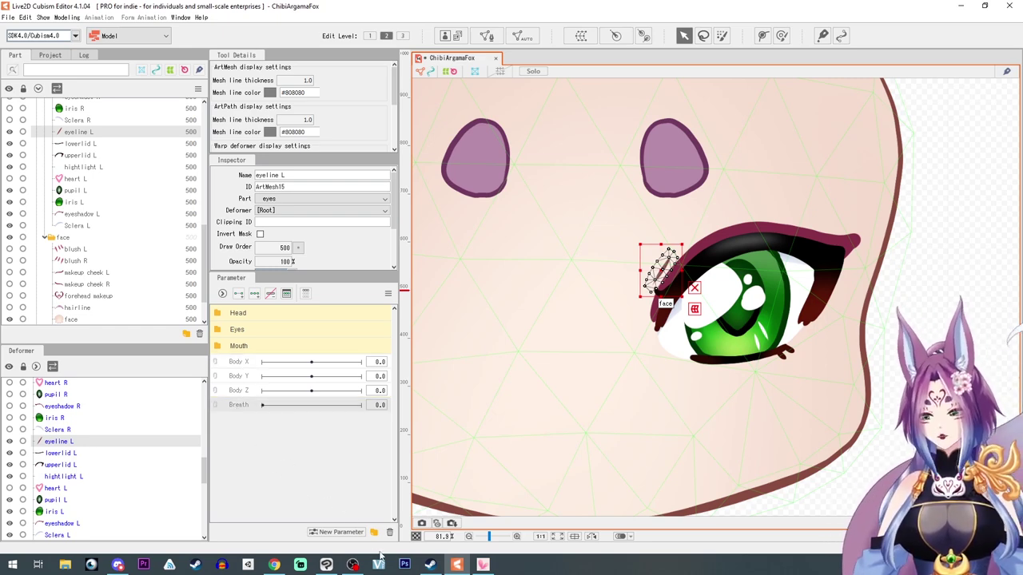
click(374, 532)
drag(241, 363, 234, 425)
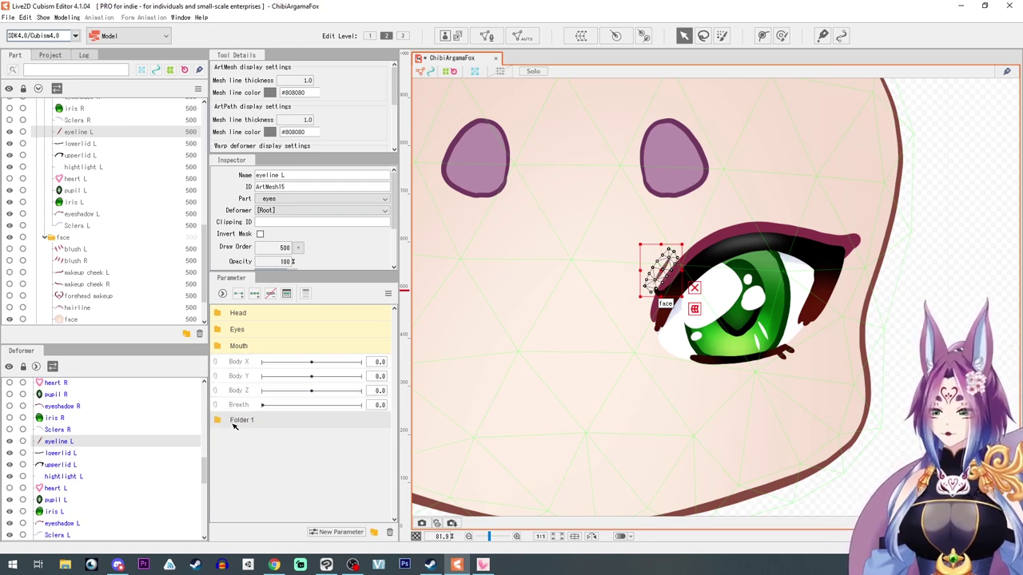
double_click(251, 421)
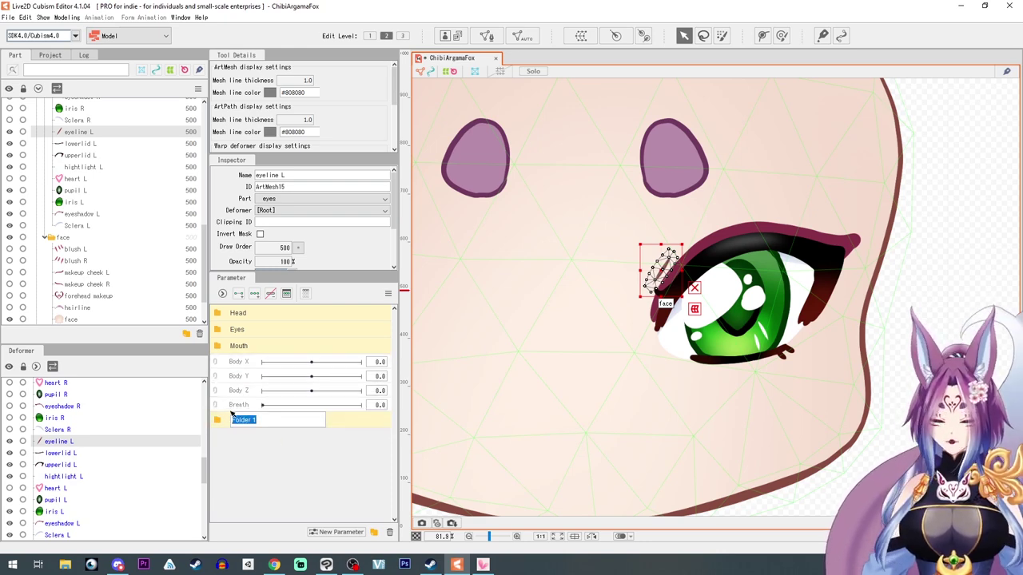
text(Exp)
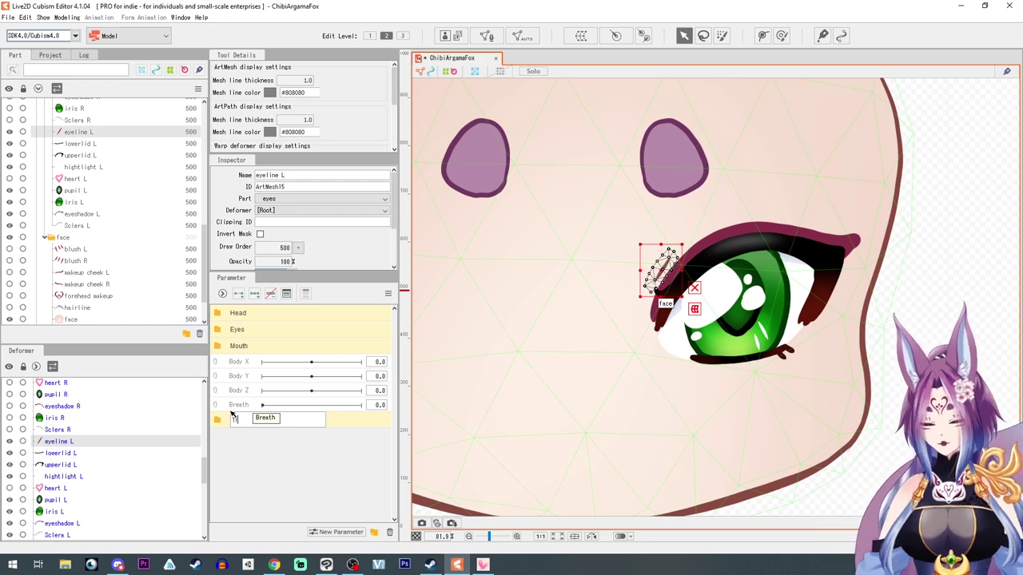
key(Return)
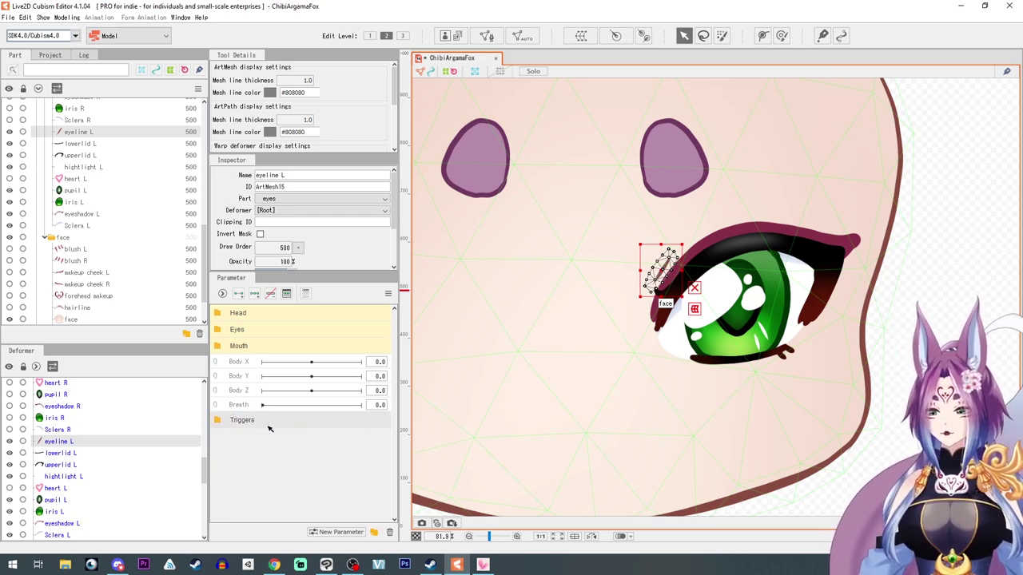
- Create a parameter folder below Triggers and name it Physics
click(373, 534)
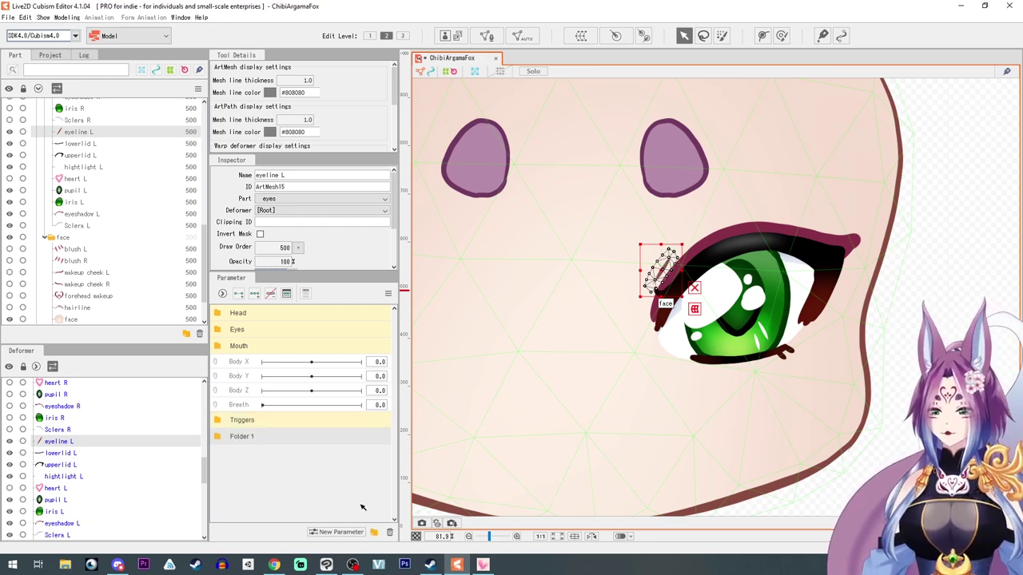
double_click(242, 438)
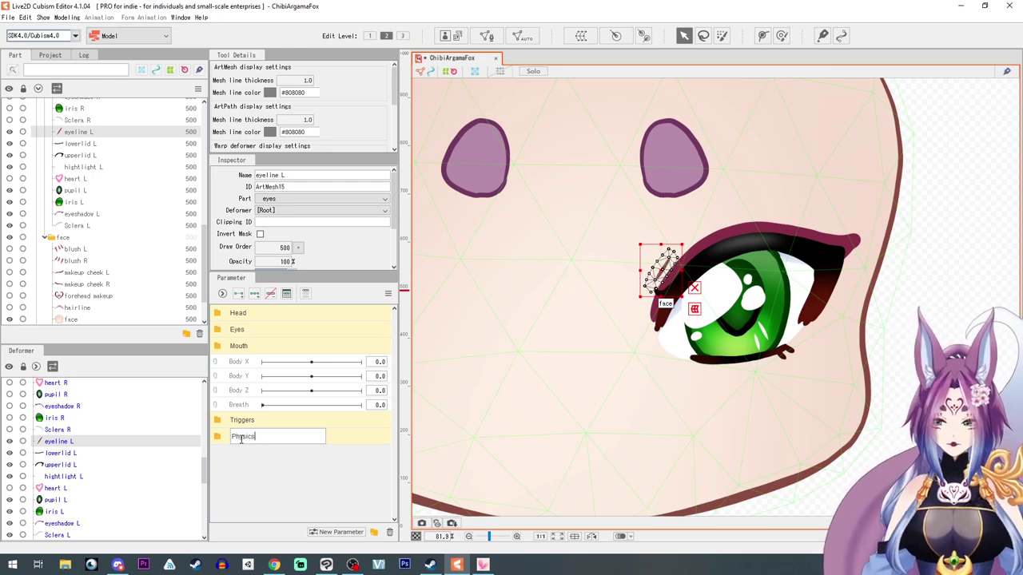
key(Return)
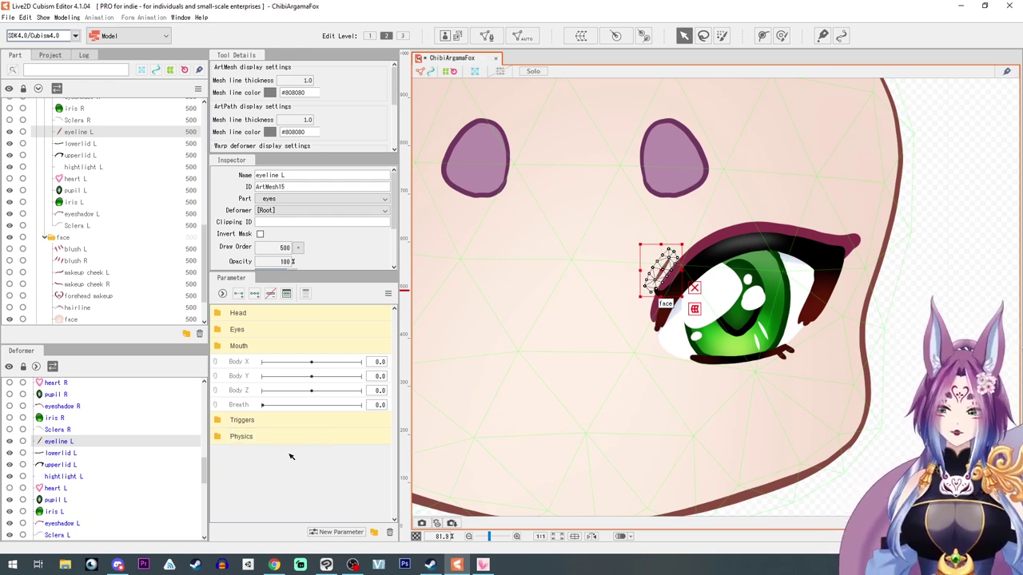
click(216, 421)
click(216, 436)
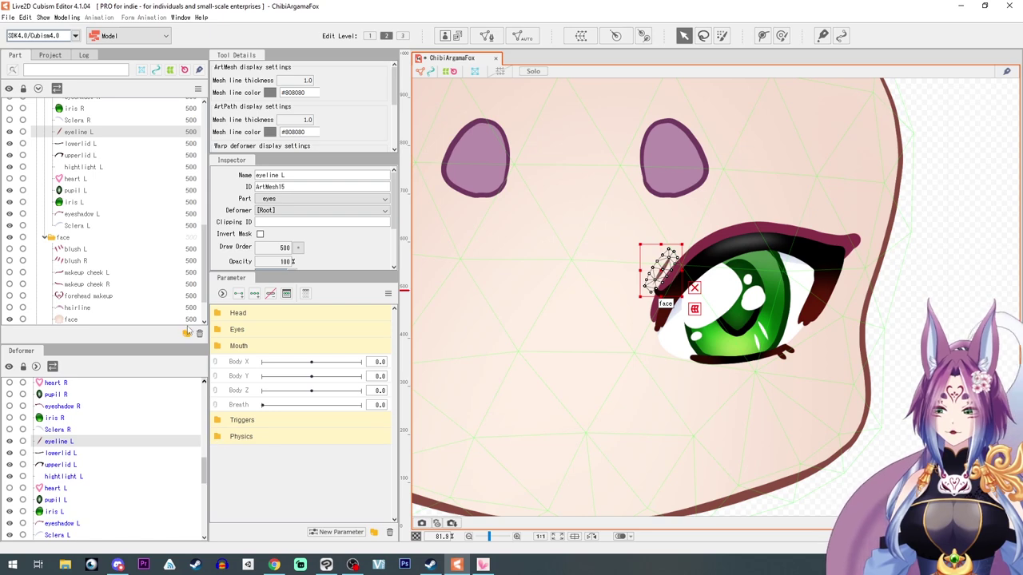
- Create a parameter folder among the body parameters and name it Body
click(224, 362)
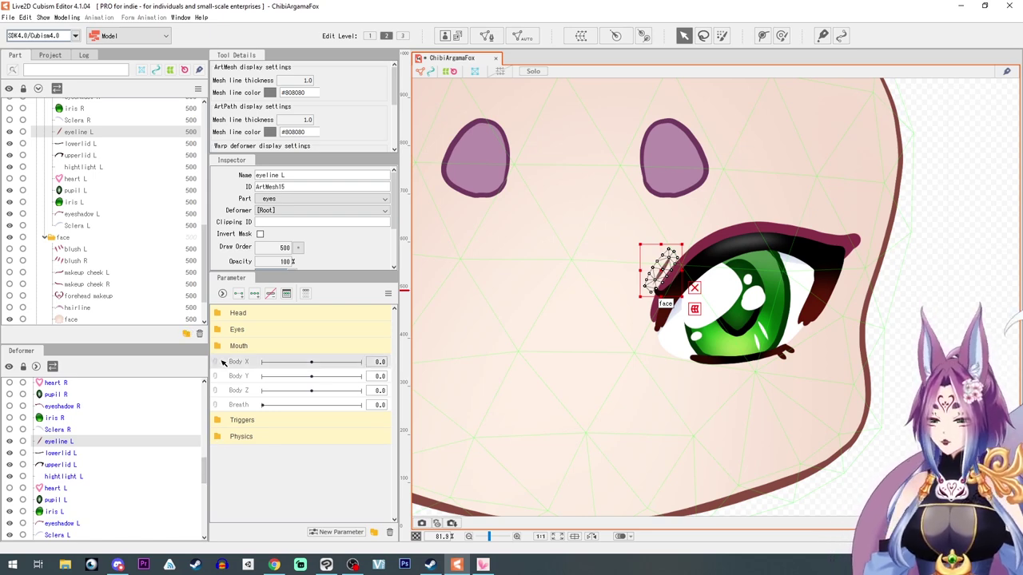
click(373, 531)
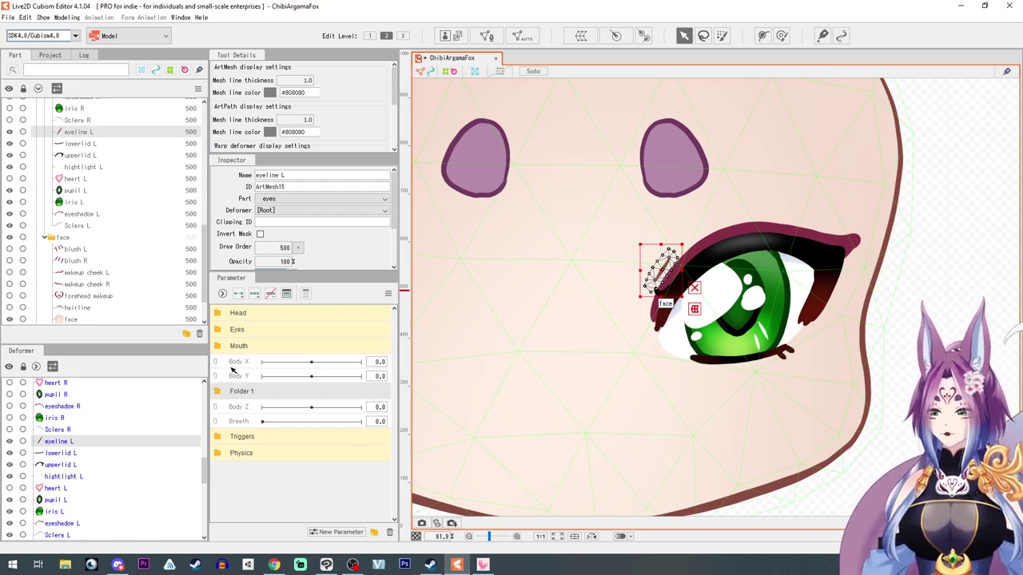
double_click(243, 392)
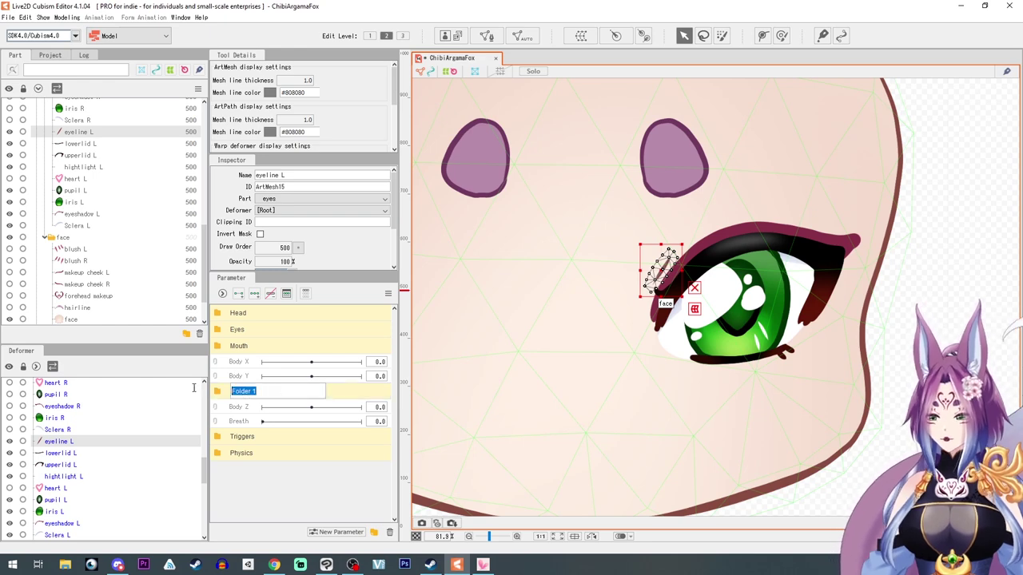
text(Bo)
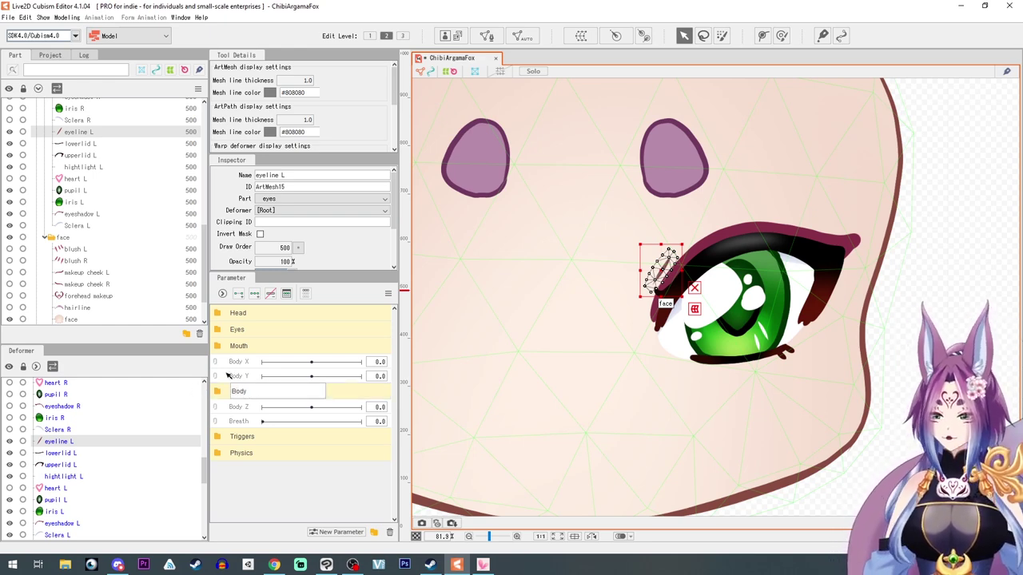
text(dy)
key(Return)
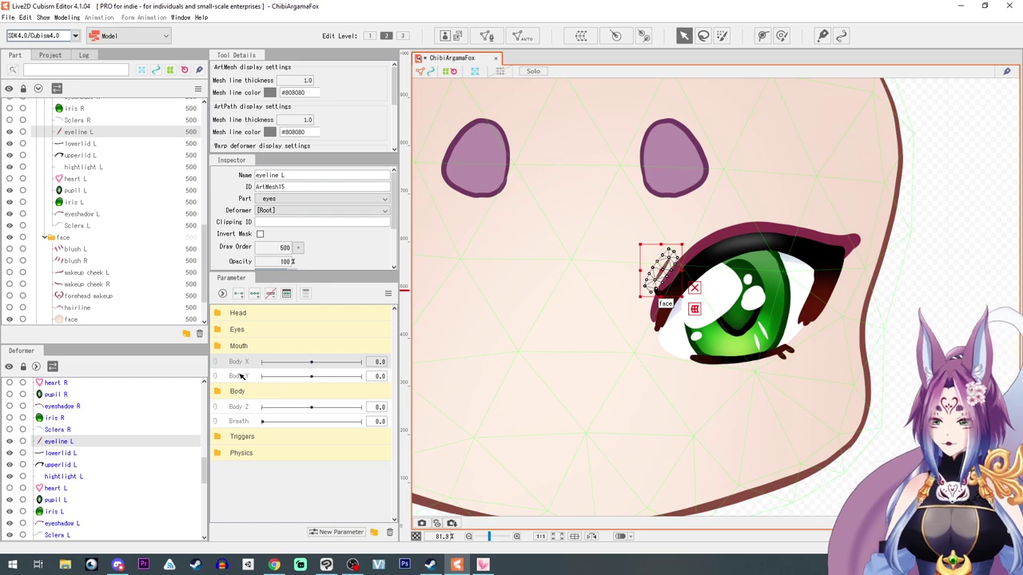
- Move Body X, Body Y, Body Z and Breath into the Body folder and collapse it
ctrl+click(241, 378)
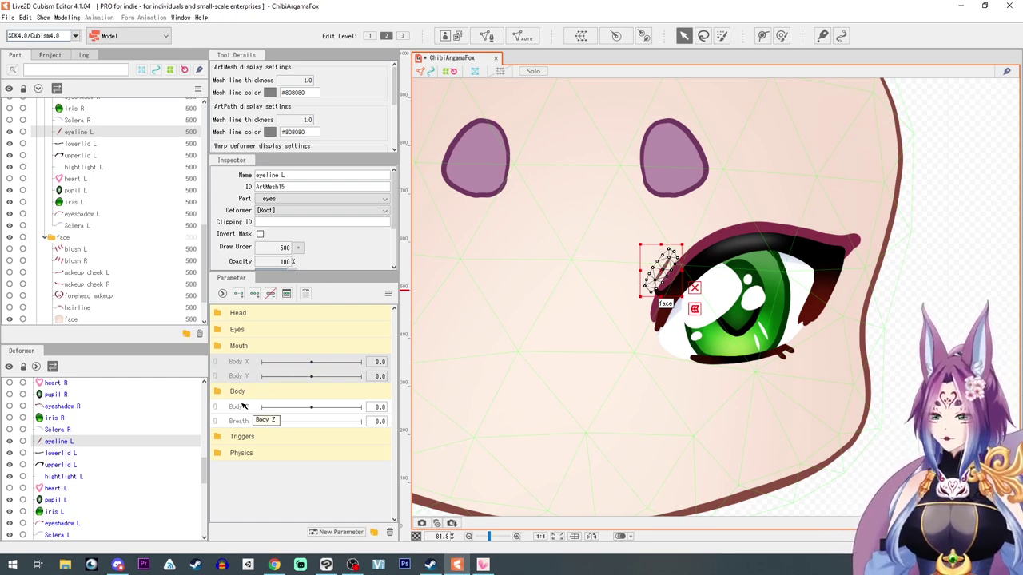
ctrl+click(244, 407)
ctrl+click(245, 421)
drag(246, 408, 238, 364)
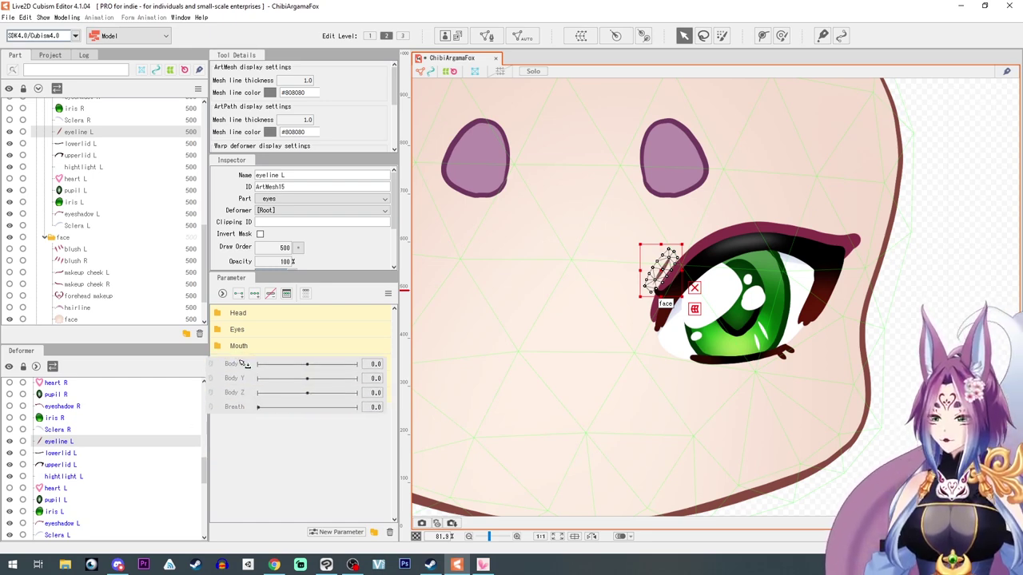
click(218, 363)
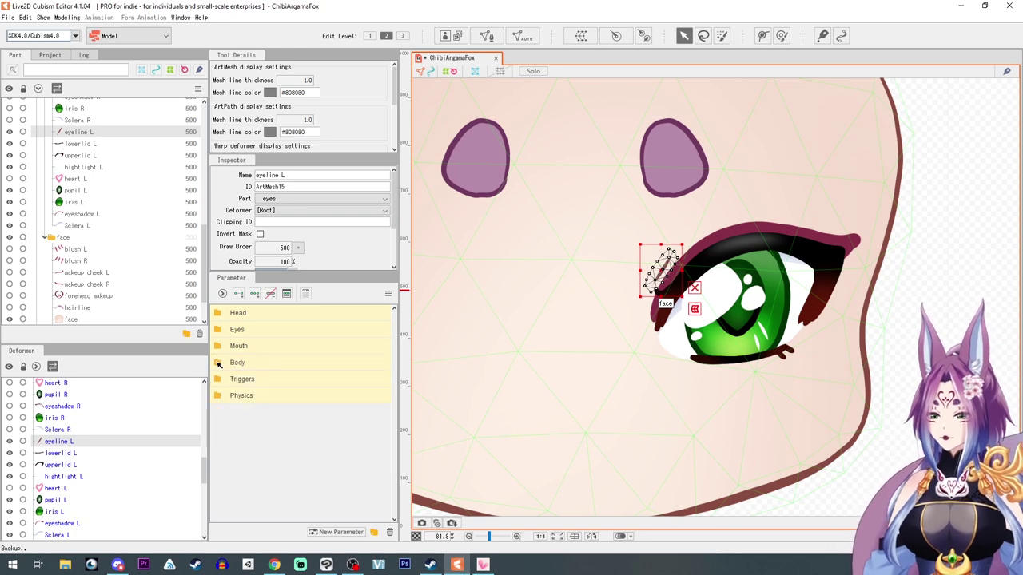
- Expand the Eyes folder and look through its parameters
click(218, 330)
scroll(274, 419, down, 5)
scroll(274, 418, up, 5)
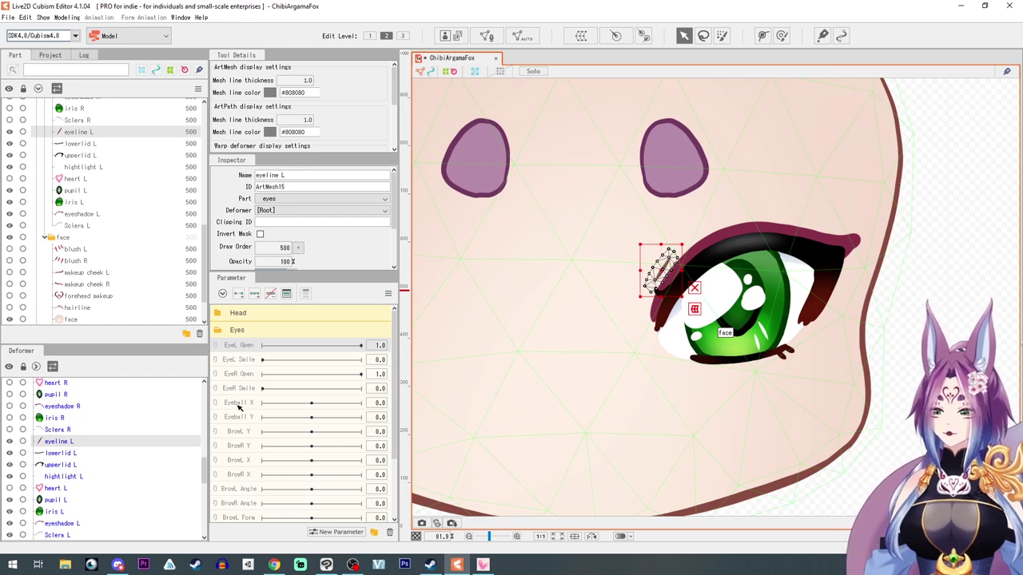
- Draw a deform path on the upperlid L mesh, following the lash line from the inner tip over to the outer tip
scroll(260, 520, down, 1)
scroll(247, 463, up, 1)
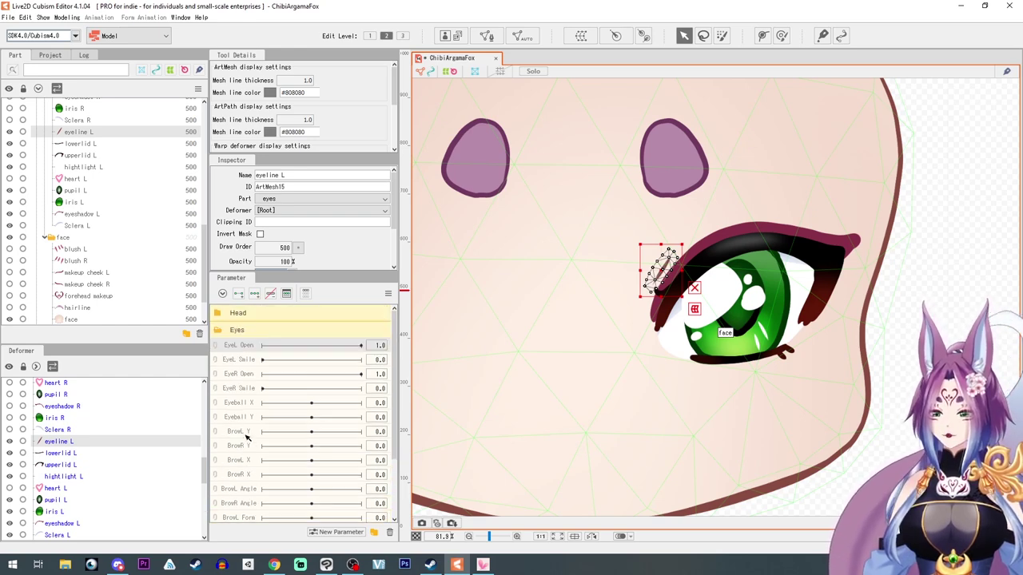
scroll(663, 320, up, 4)
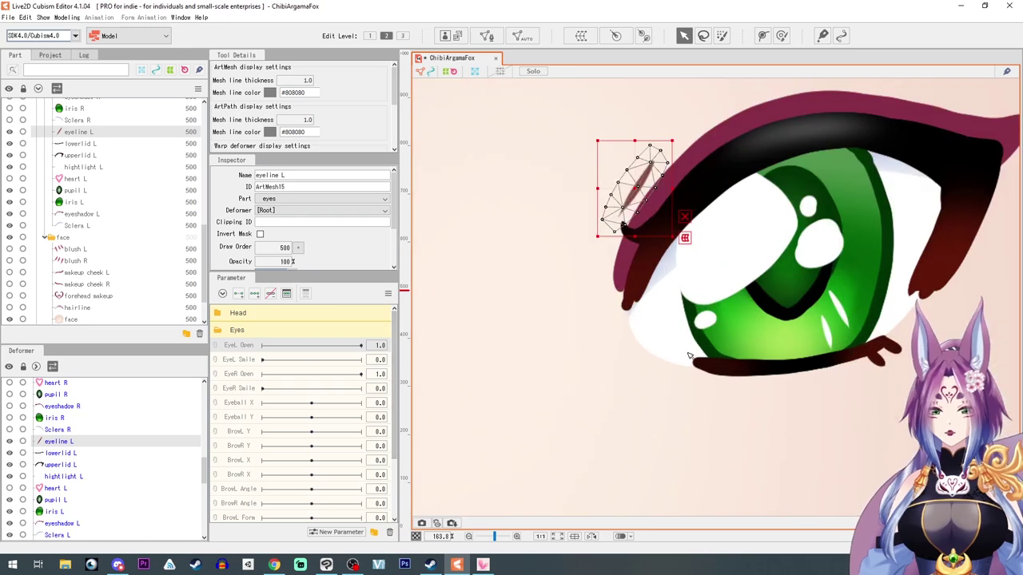
scroll(651, 359, down, 2)
click(716, 220)
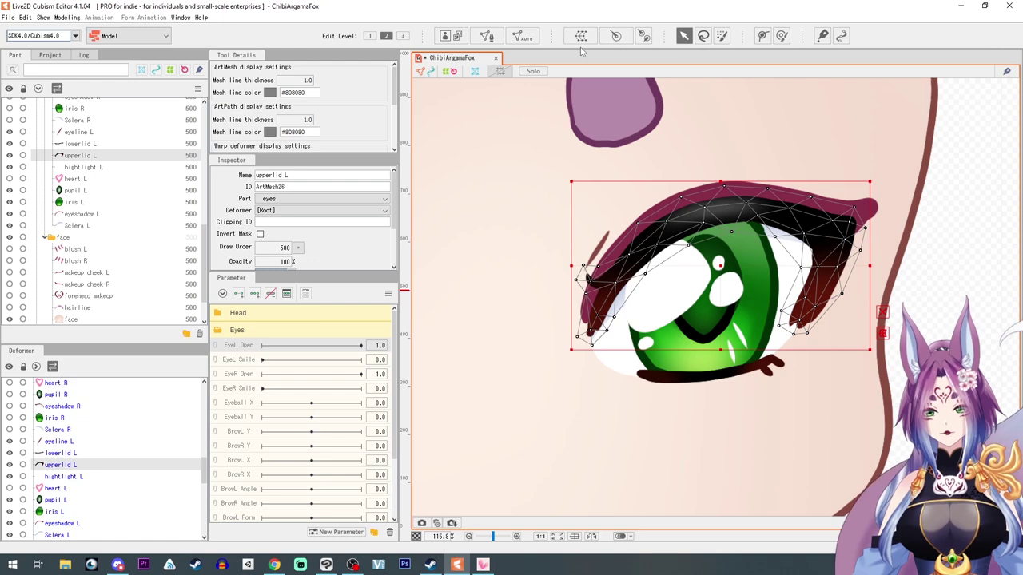
click(763, 36)
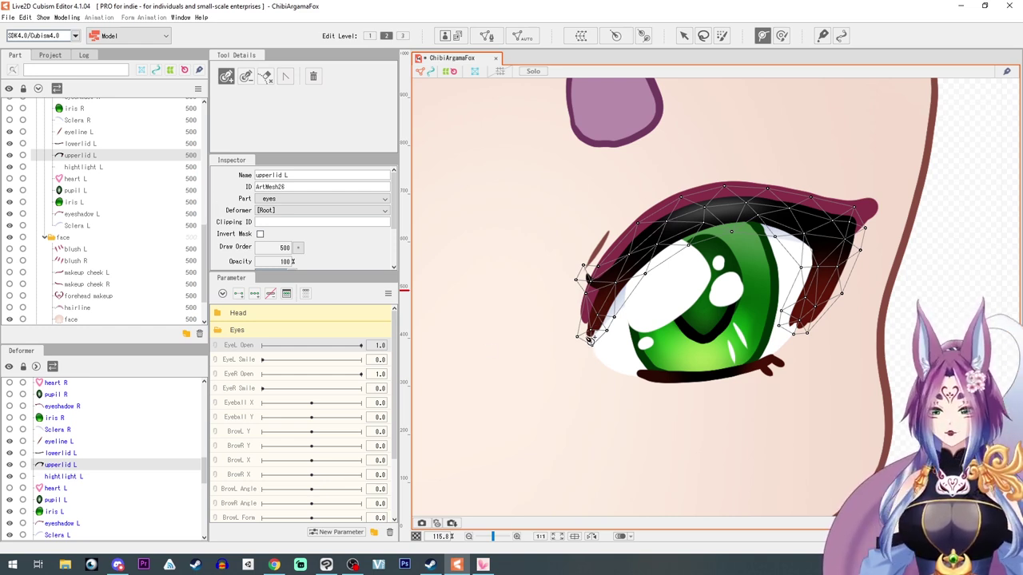
click(589, 337)
click(618, 279)
click(687, 217)
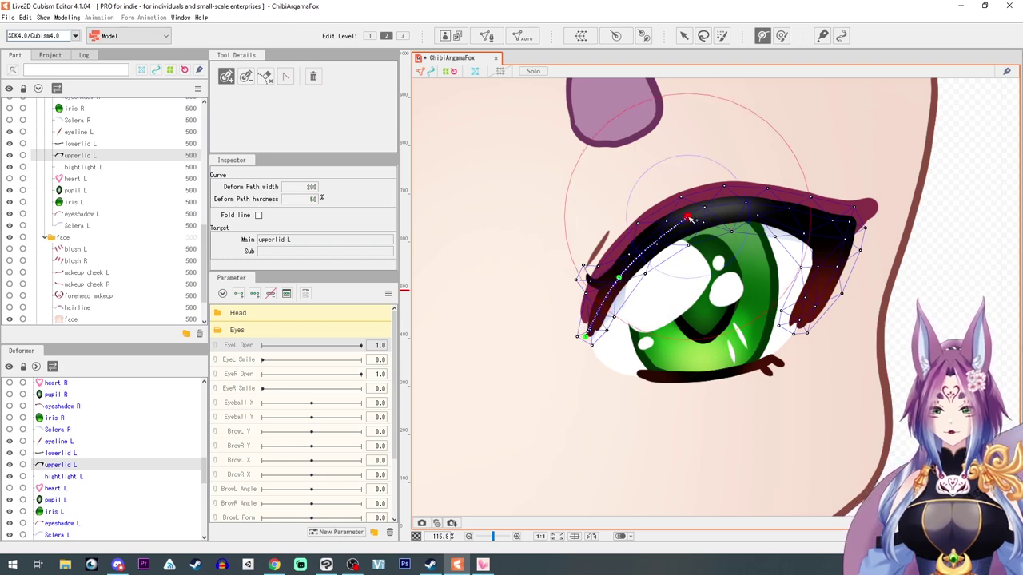
click(769, 212)
click(853, 225)
click(830, 274)
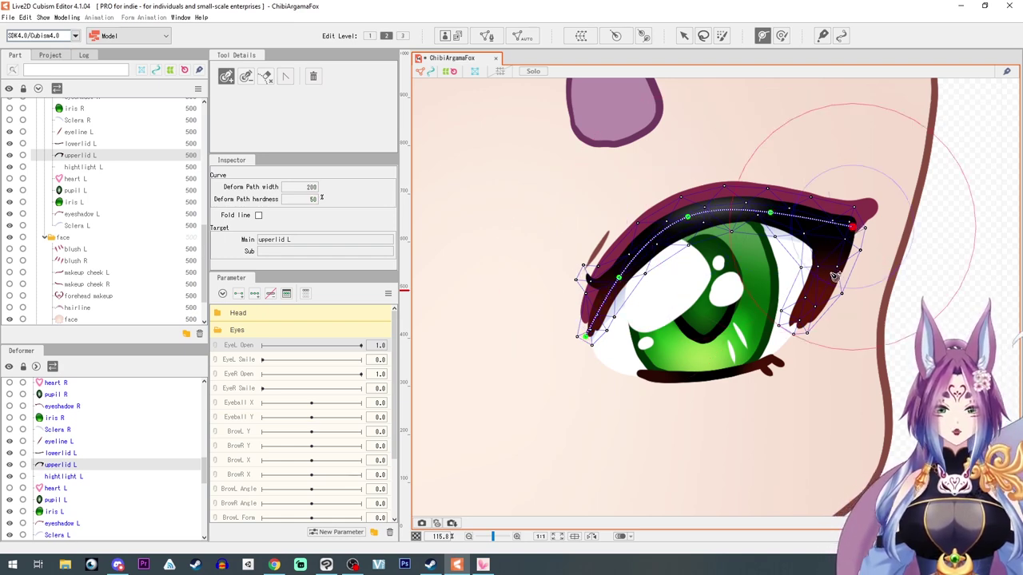
click(803, 321)
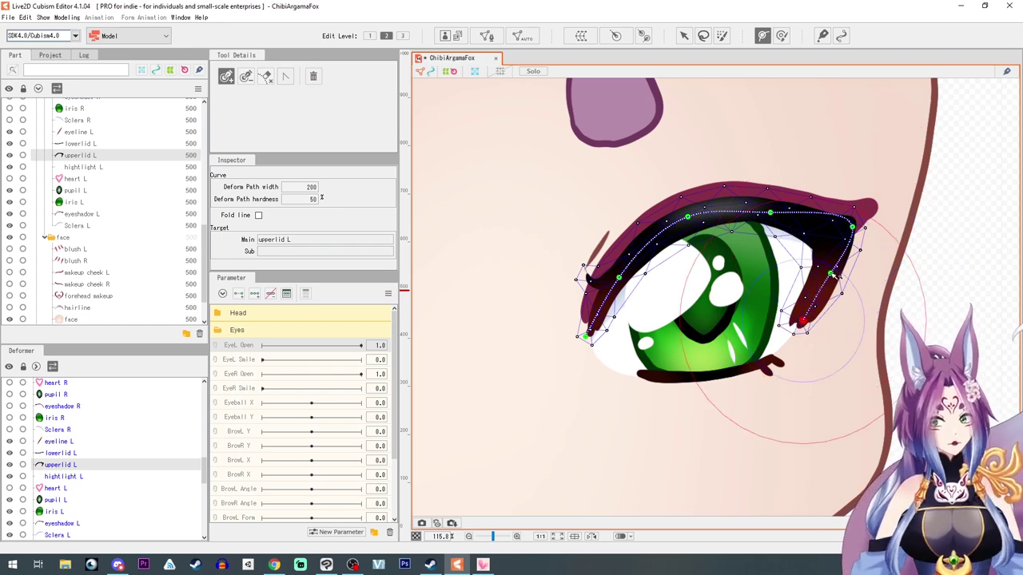
- Add and adjust path points around the upper lid's outer corner and set the deform path width to 78
click(842, 215)
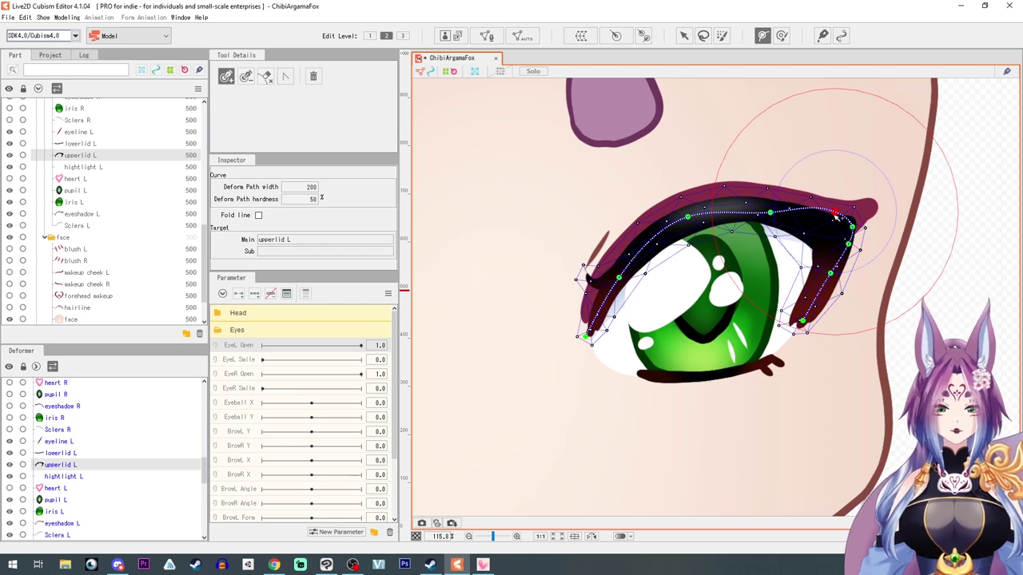
drag(836, 213, 827, 272)
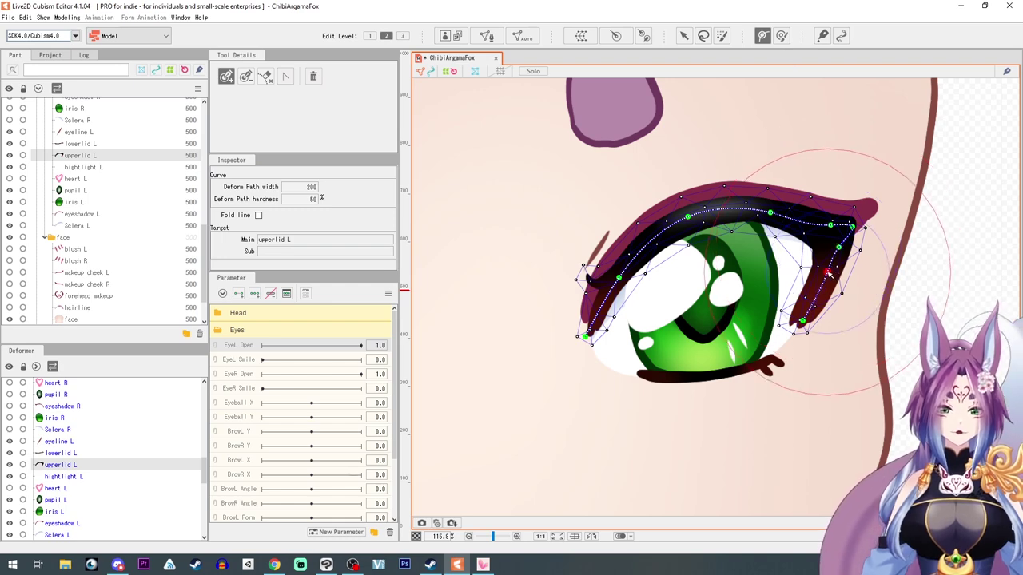
click(769, 213)
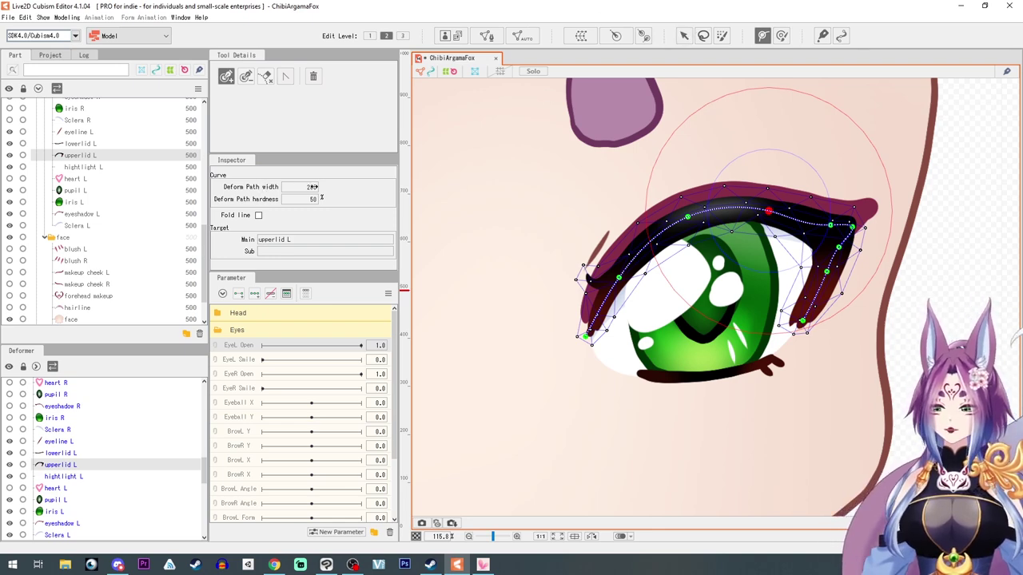
drag(316, 188, 272, 189)
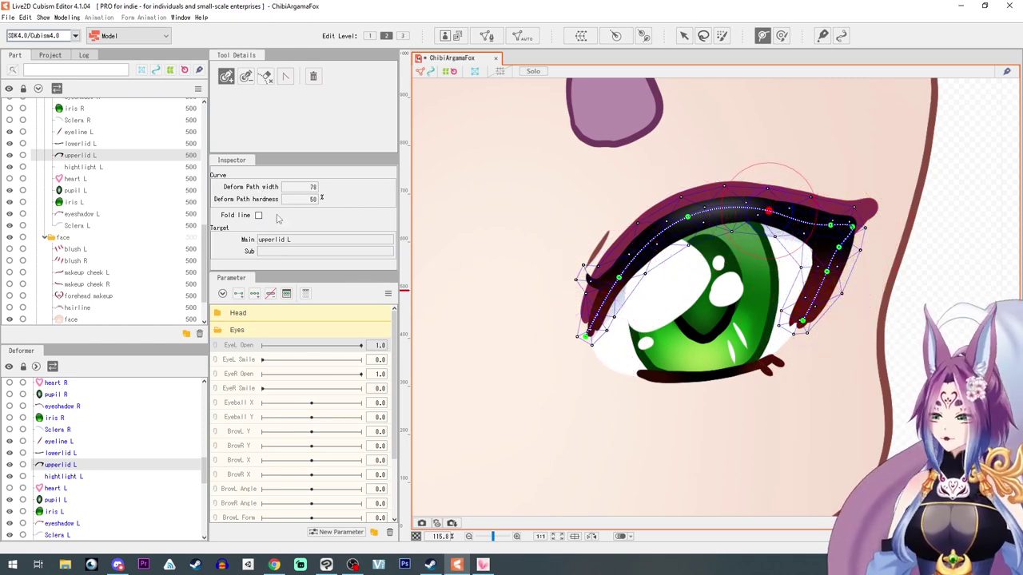
- Reselect upperlid L, give it keys at both ends of EyeL Open, and set that parameter to 0.0
click(684, 35)
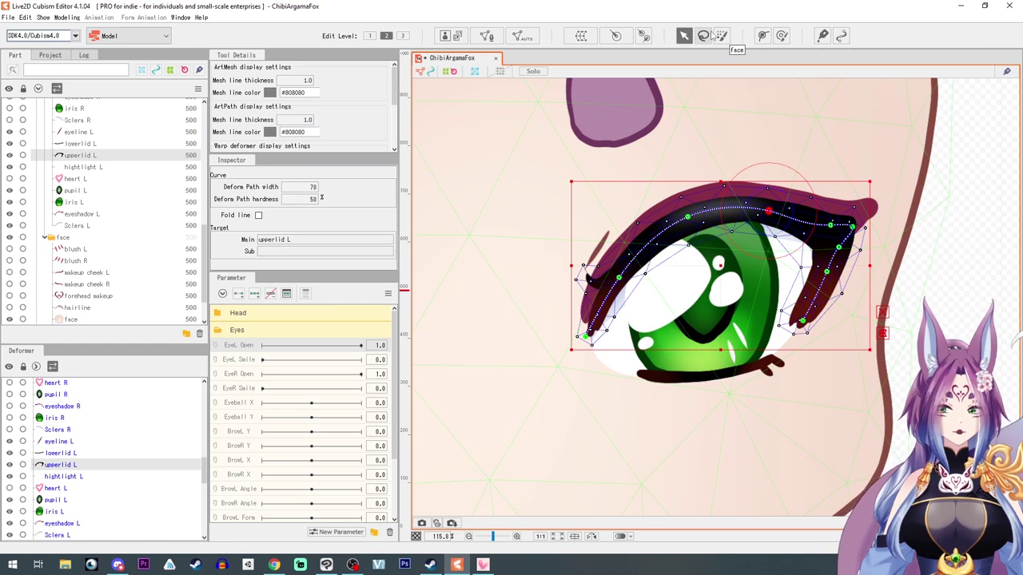
click(740, 80)
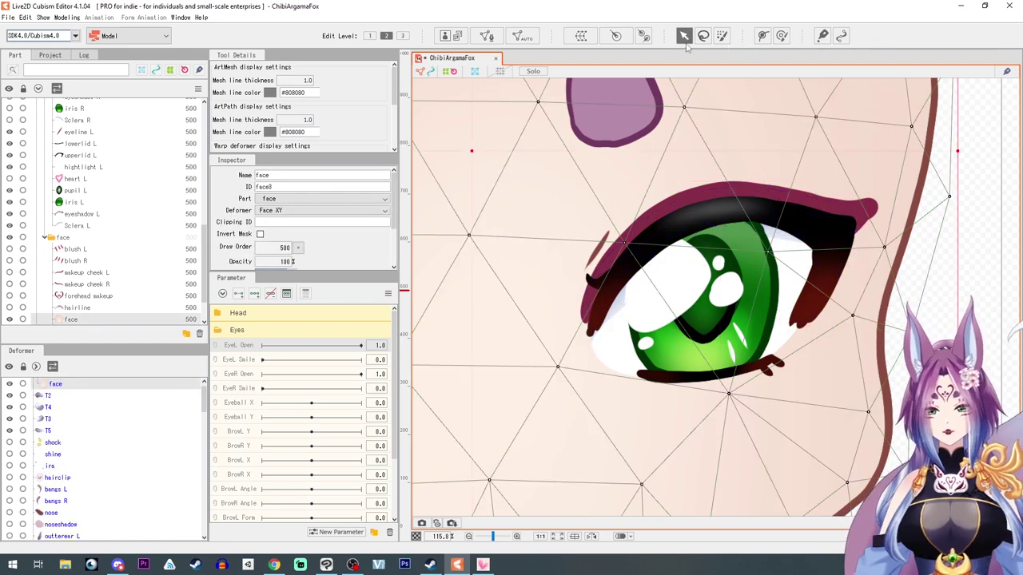
click(67, 155)
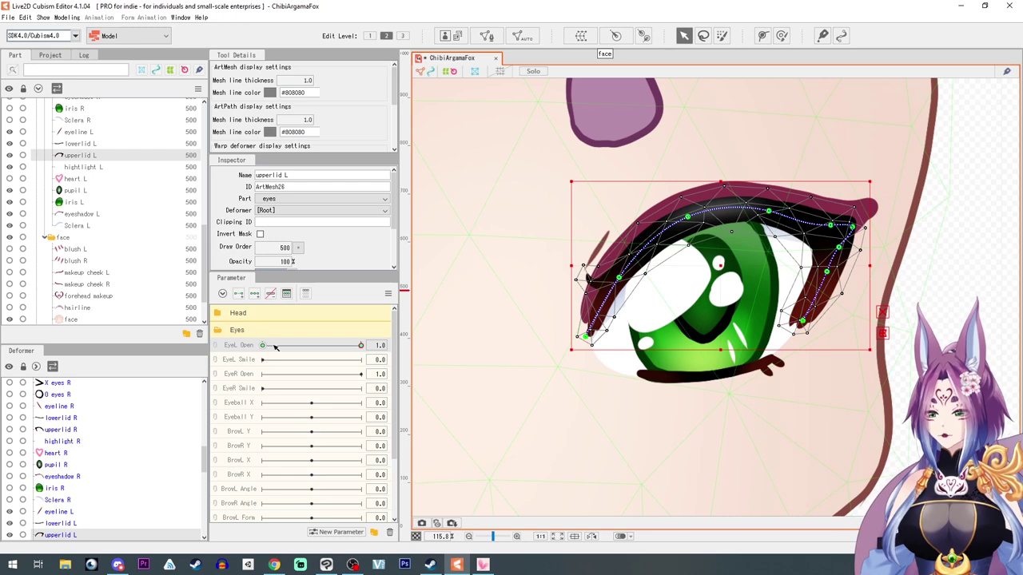
drag(317, 347, 411, 350)
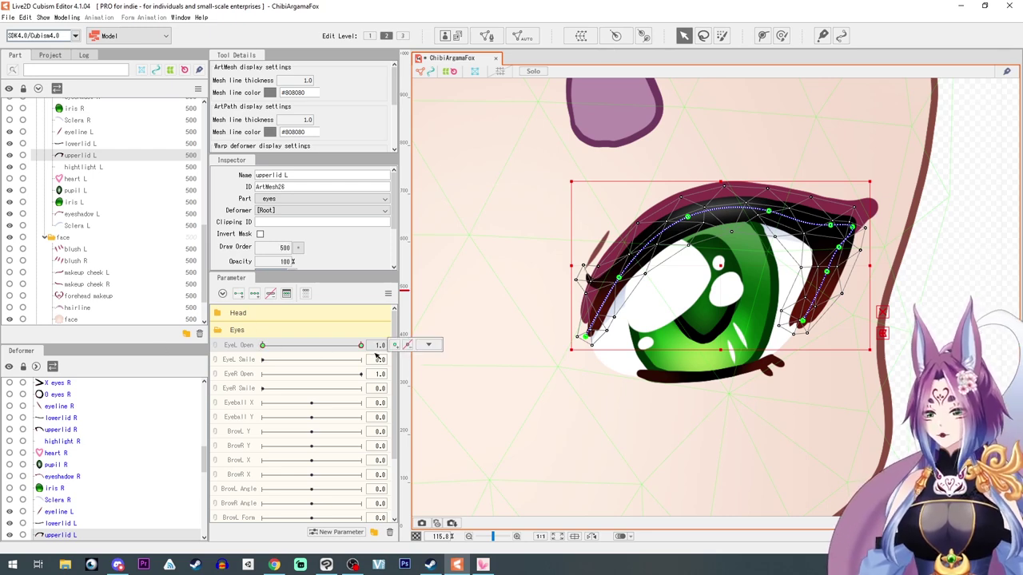
click(262, 346)
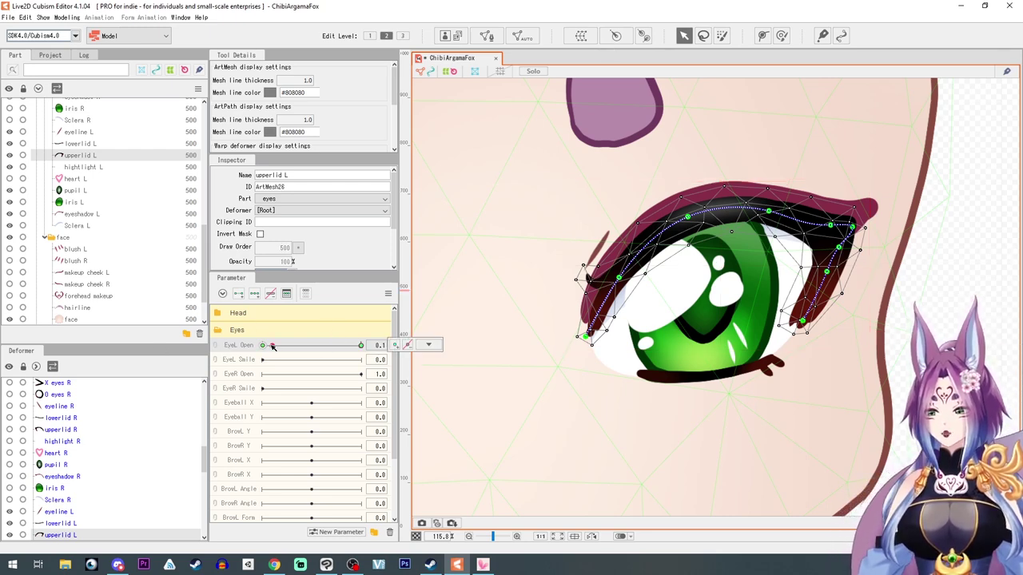
click(429, 344)
drag(263, 346, 199, 339)
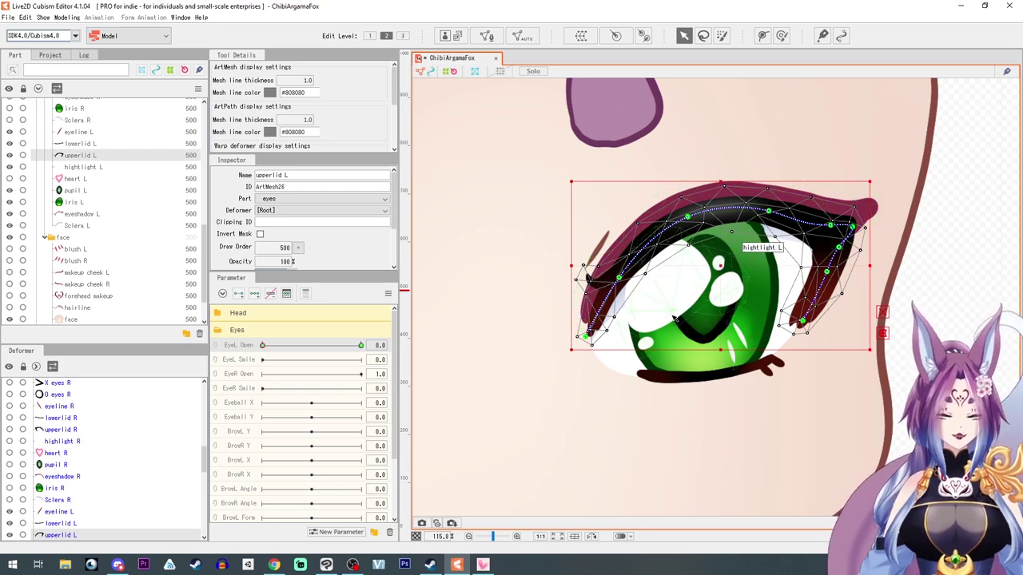
- Move the upperlid L mesh down over the iris, flatten it vertically, and hide its bounding box
scroll(752, 264, up, 3)
scroll(719, 264, down, 3)
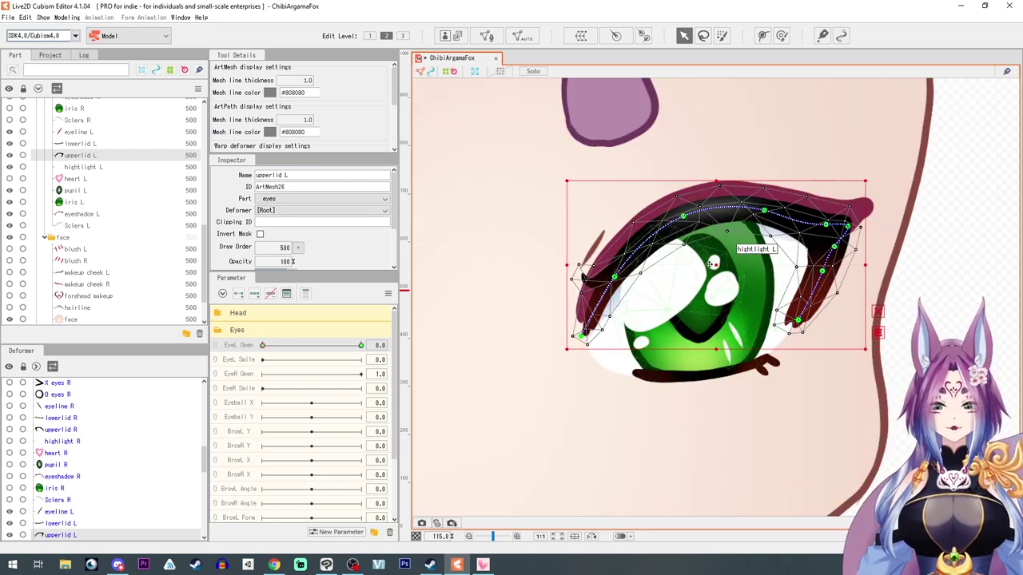
drag(715, 264, 716, 289)
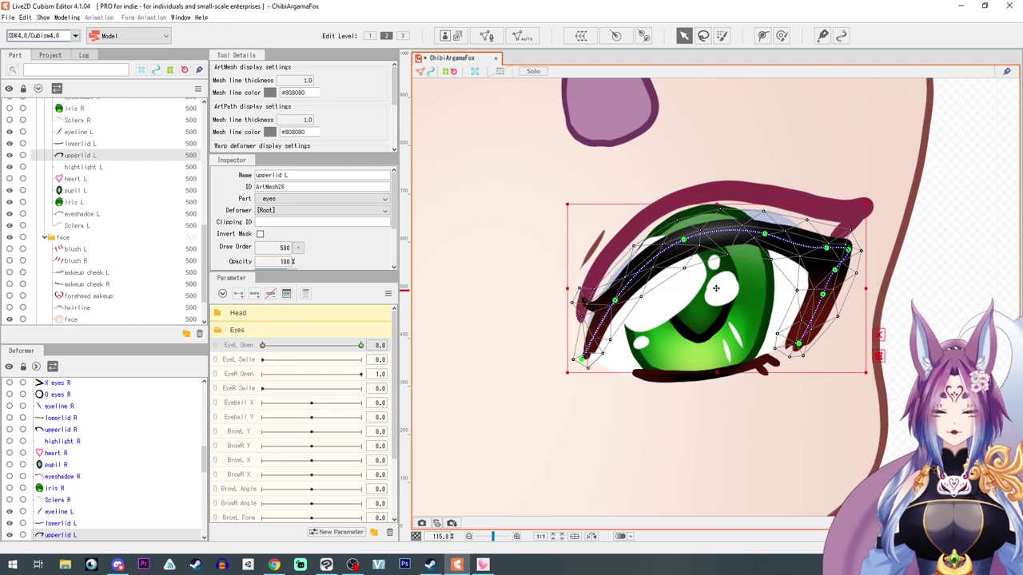
key(Down)
key(Down)
key(Down)
key(Down)
key(Down)
key(Down)
key(Down)
key(Down)
key(Down)
key(Down)
key(Down)
key(Down)
key(Down)
key(Down)
key(Down)
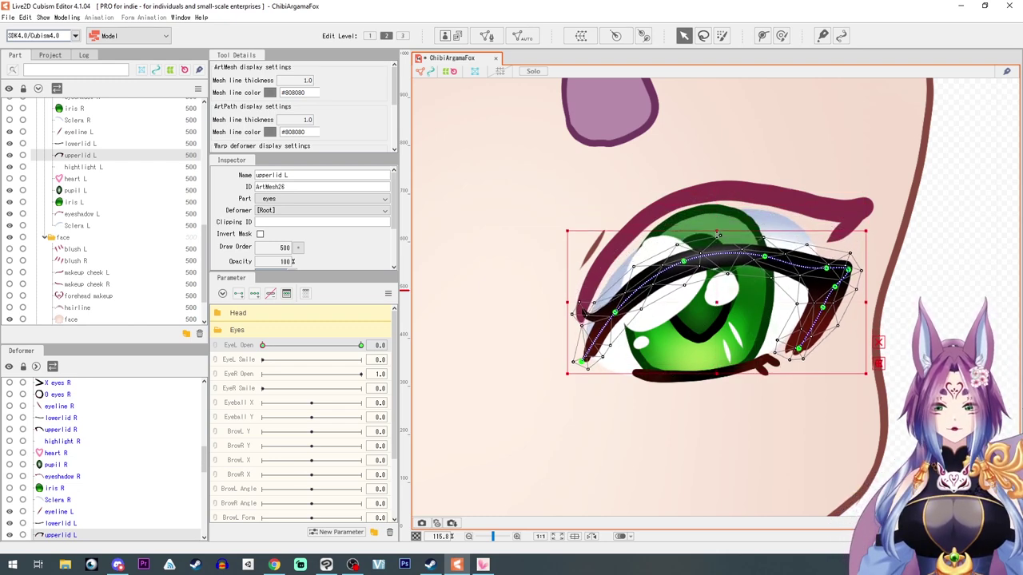
click(879, 345)
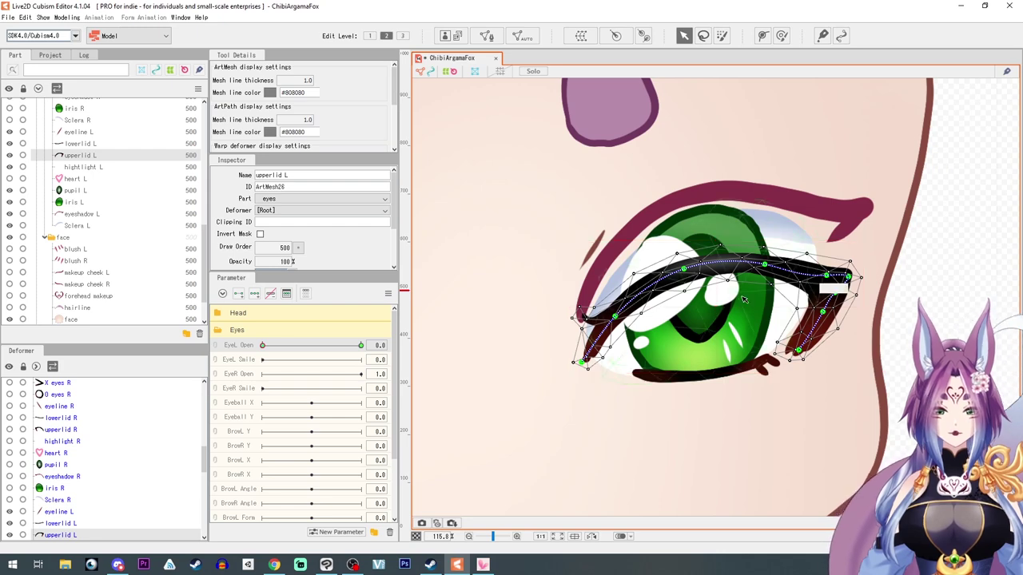
- Pull the upper lid's deform path points down towards the lower lid, including the inner end and outer corner
click(685, 271)
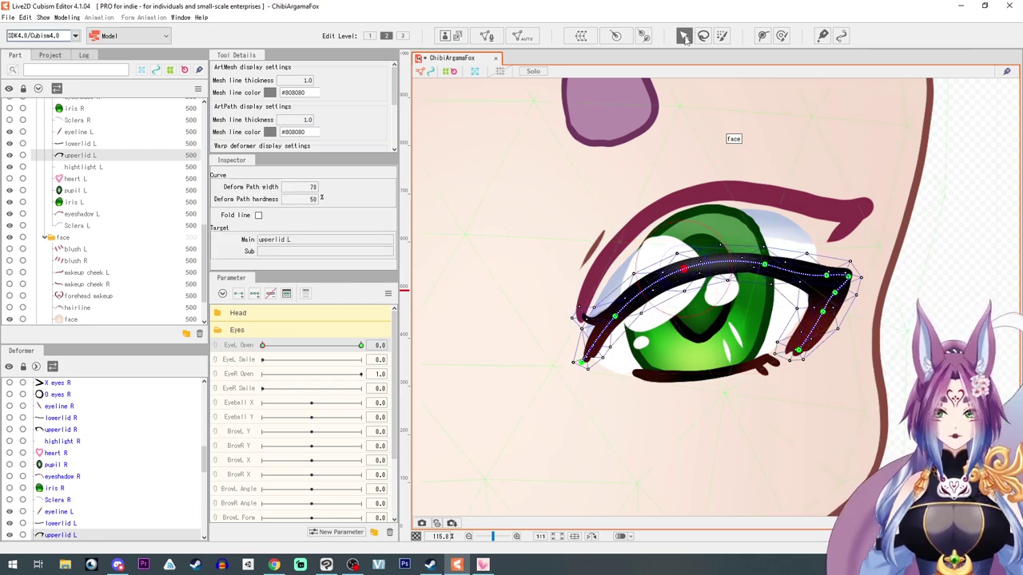
drag(685, 271, 624, 353)
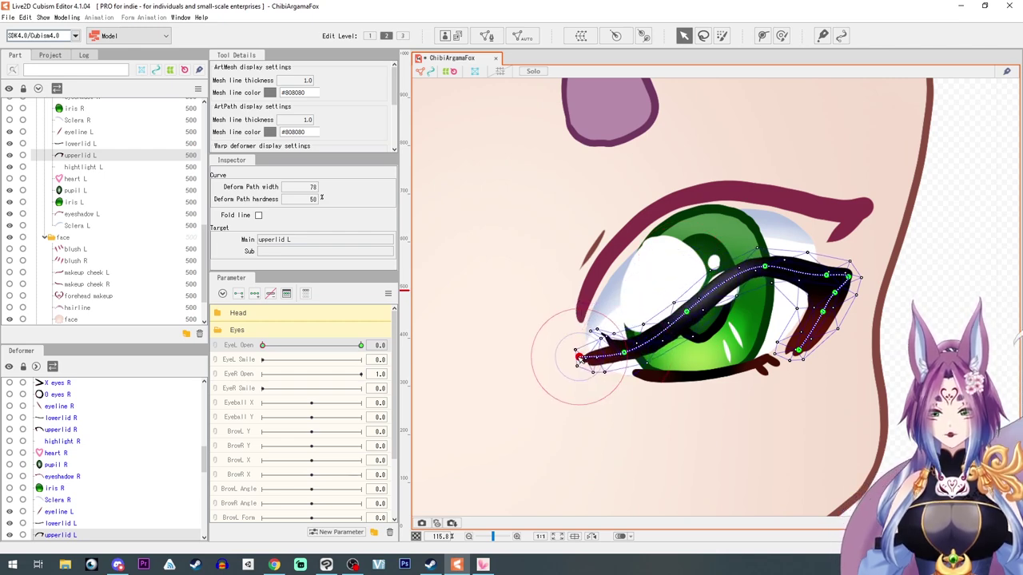
drag(766, 266, 765, 314)
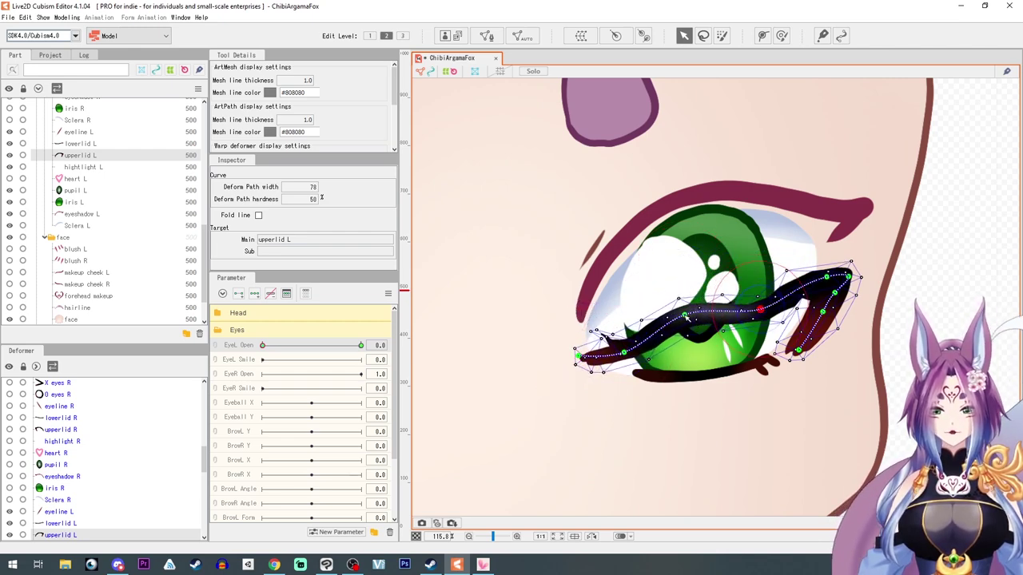
drag(685, 316, 689, 332)
drag(826, 277, 828, 339)
drag(856, 294, 834, 317)
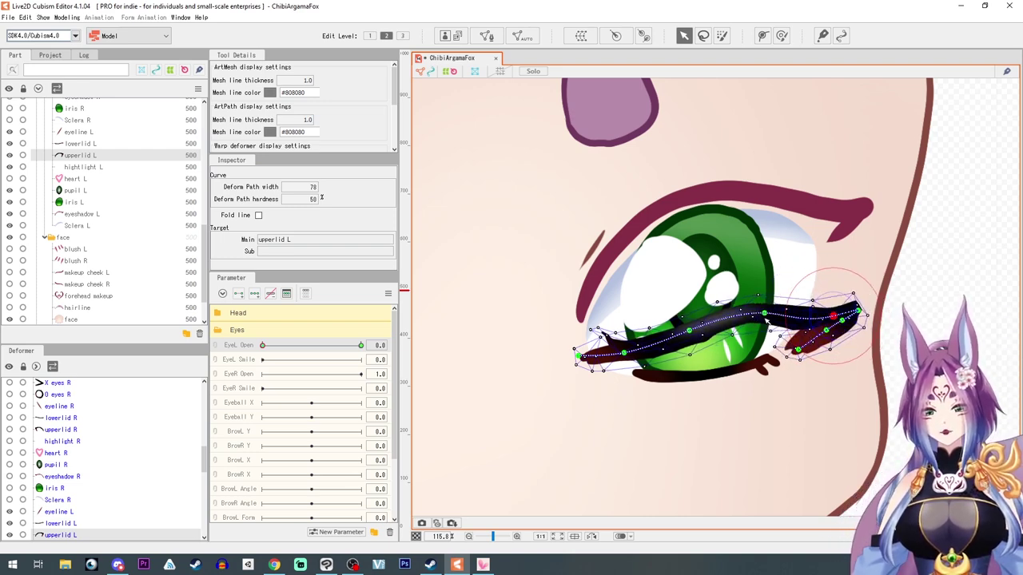
- Lower the two middle path points onto the lower lid line and nudge the inner end point down
drag(765, 315, 768, 336)
drag(690, 334, 694, 356)
drag(768, 338, 769, 347)
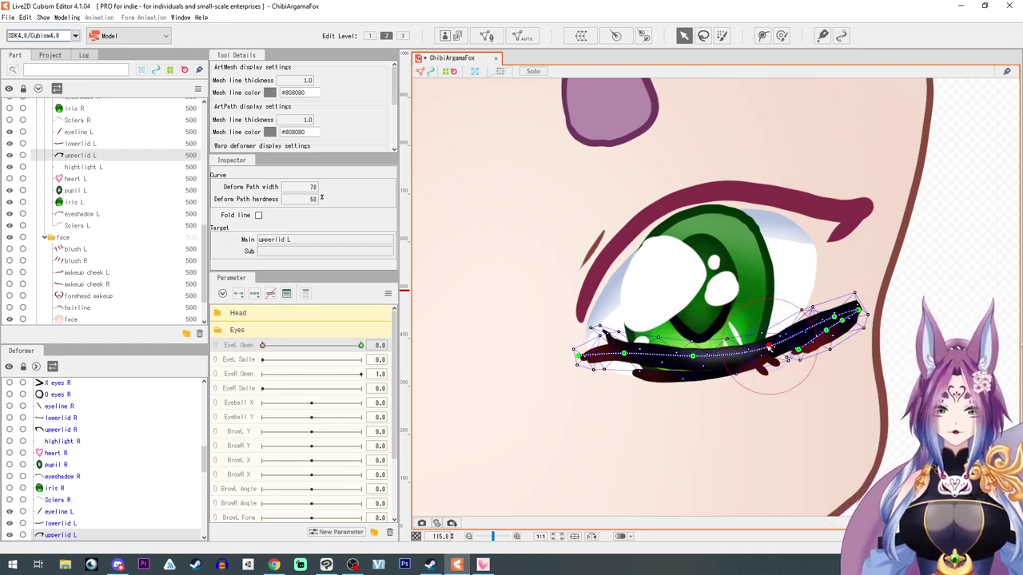
drag(577, 354, 576, 362)
click(625, 352)
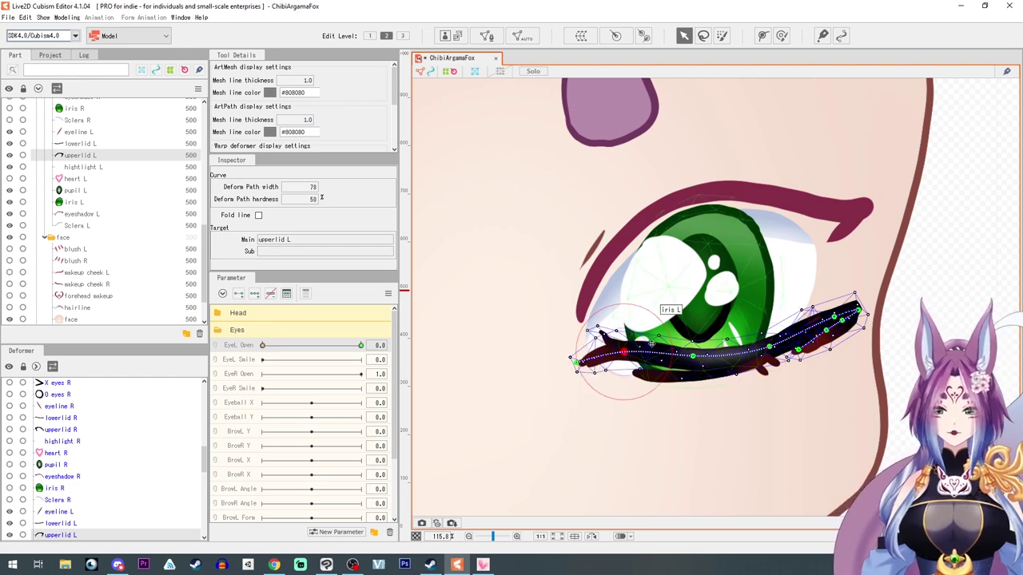
- Fine-tune the middle path points so the closed upper lid curves smoothly along the lower lid
click(799, 350)
scroll(805, 352, up, 3)
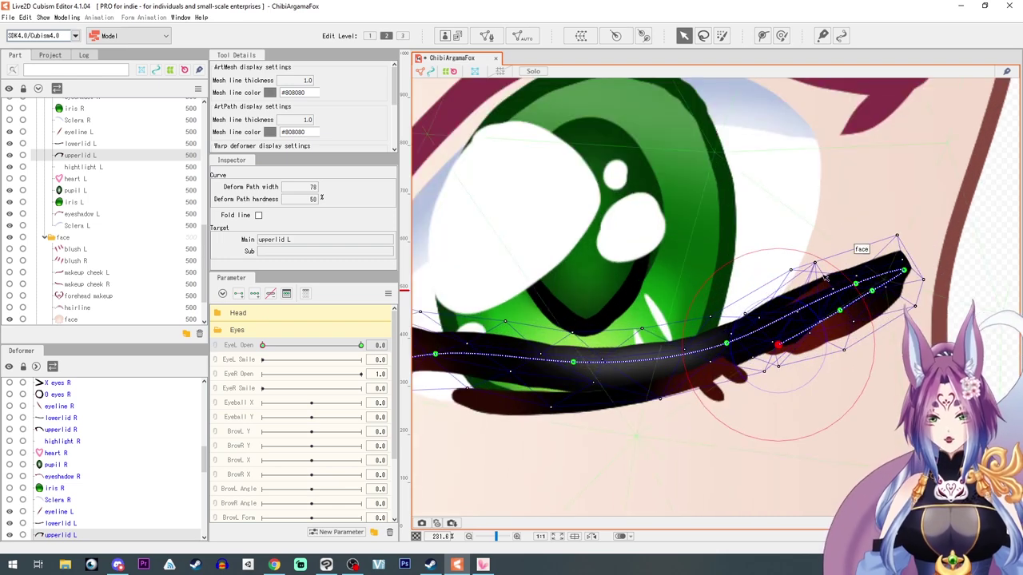
click(747, 319)
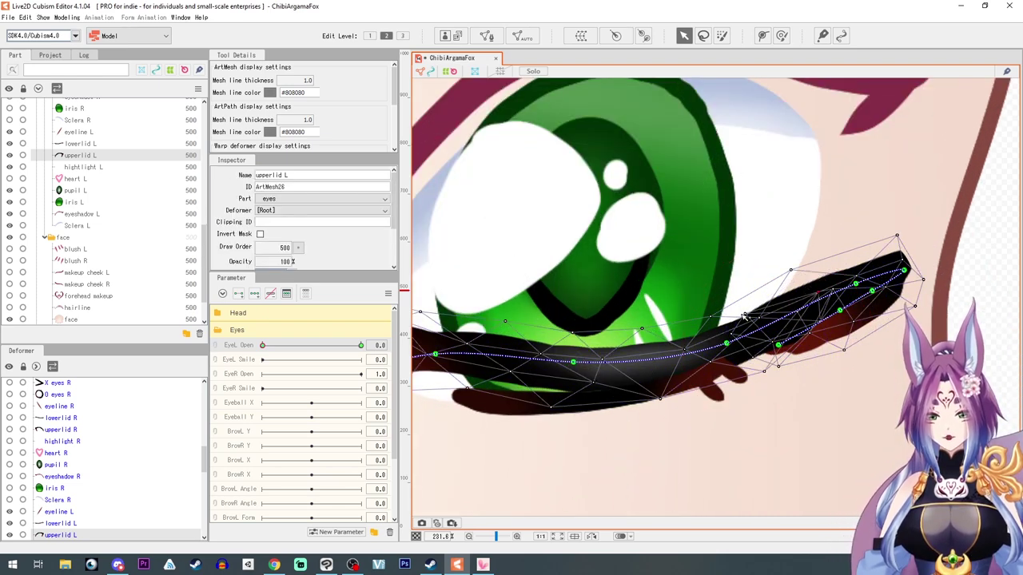
click(729, 346)
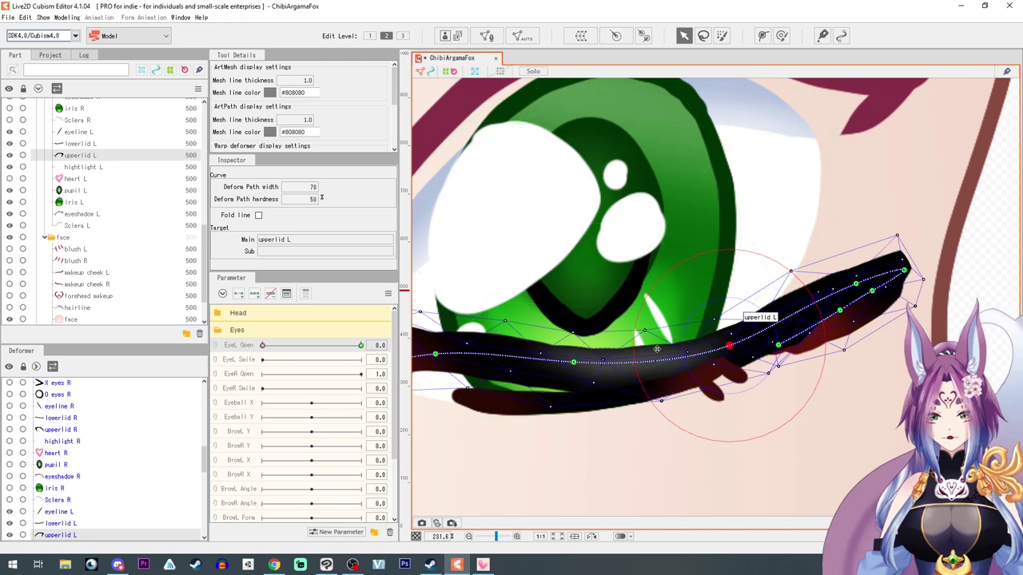
drag(573, 364, 569, 365)
drag(729, 346, 728, 334)
scroll(597, 434, up, 2)
drag(597, 434, 690, 354)
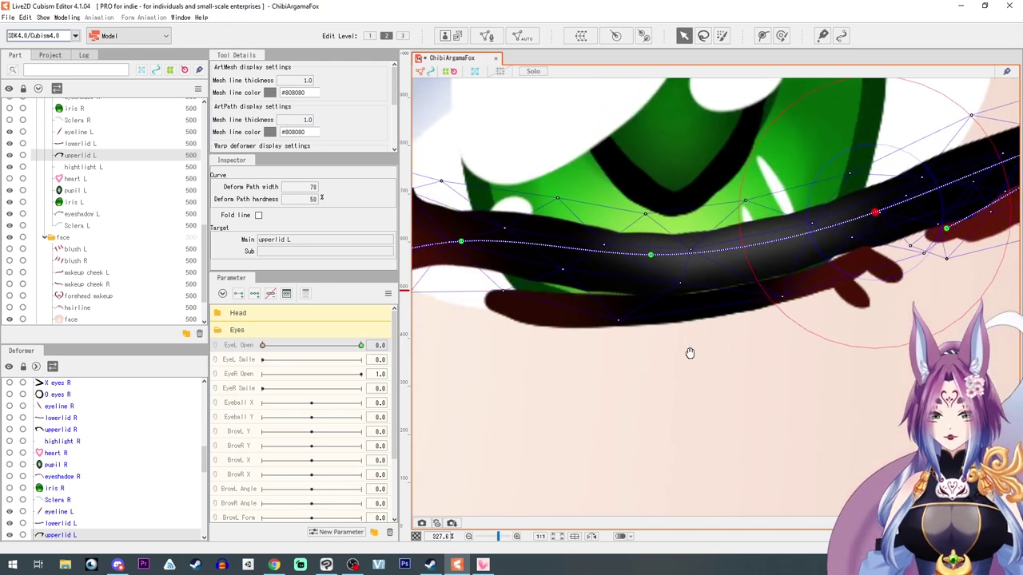
scroll(588, 426, down, 2)
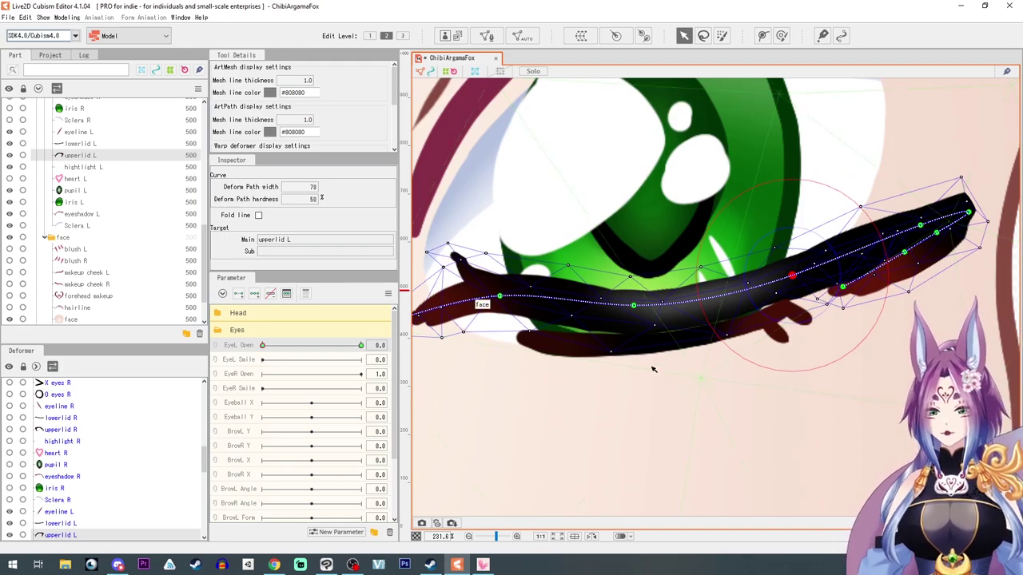
scroll(431, 315, down, 1)
- Return EyeL Open to 1.0 to compare the open and closed lid, and select the EyeL Smile parameter
drag(262, 347, 342, 349)
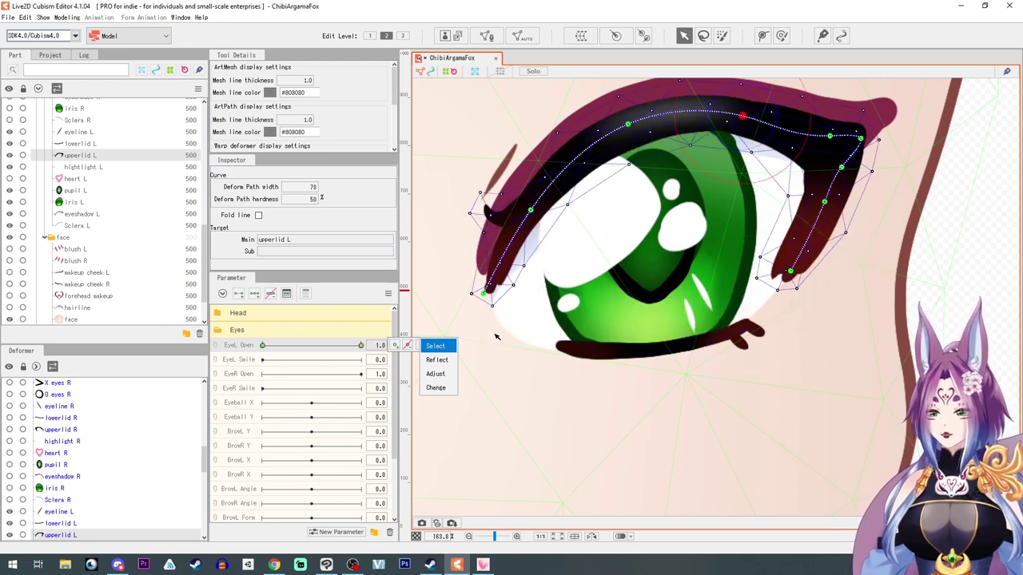
click(230, 346)
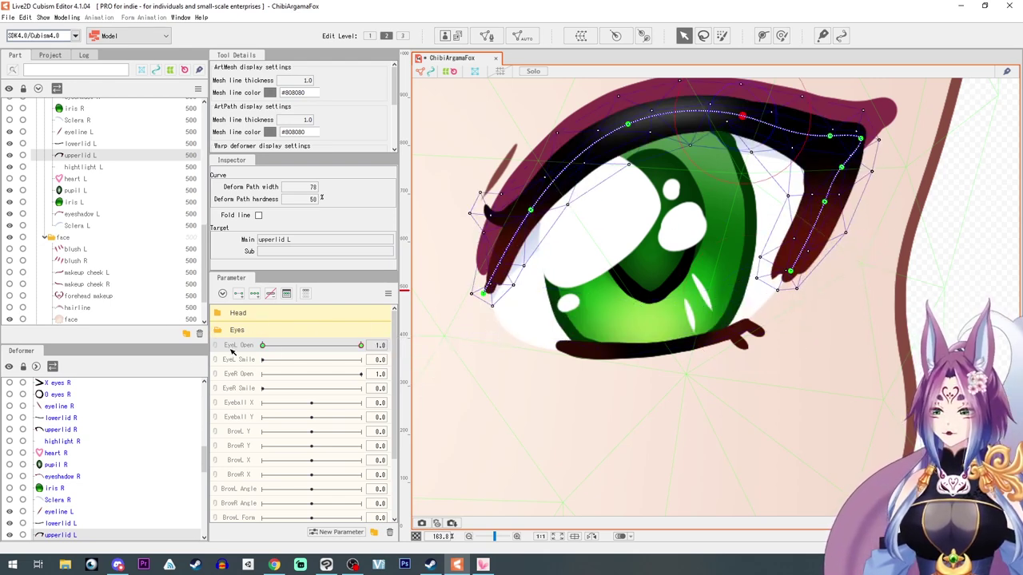
click(234, 360)
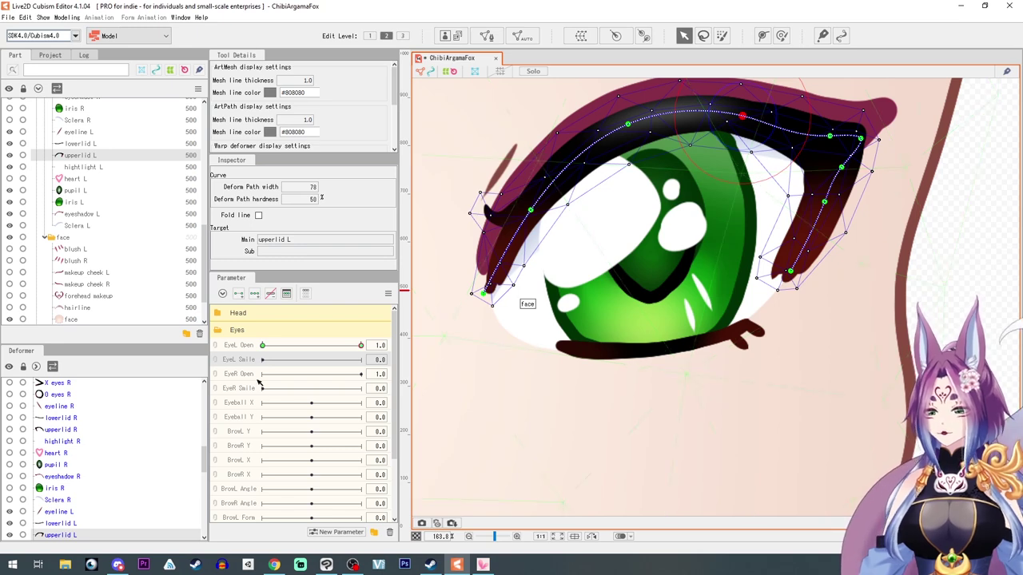
- Add two keyforms to EyeL Smile for the upper lid, with EyeL Smile set to 1.0 and EyeL Open to 0.0
click(238, 294)
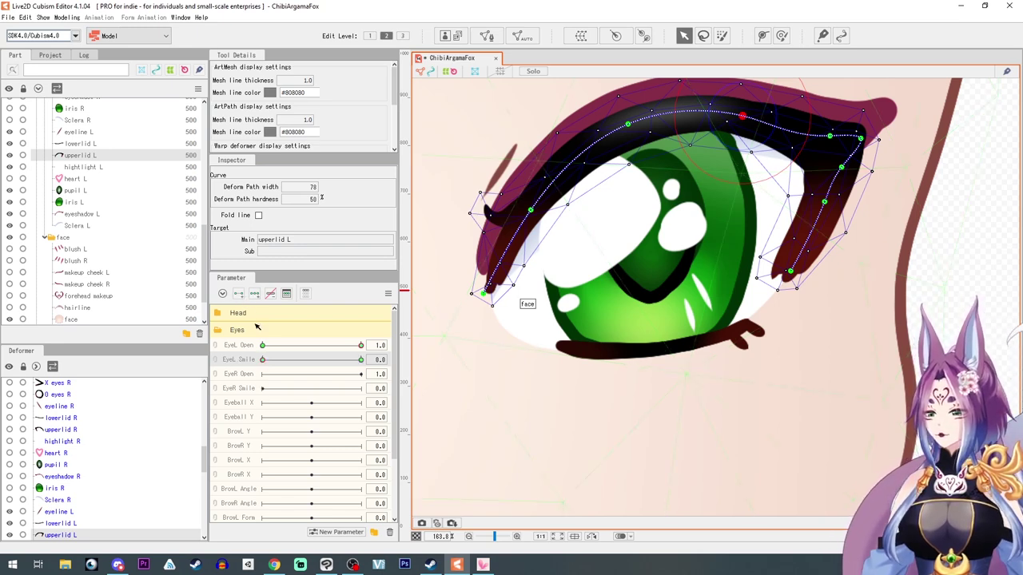
drag(263, 362, 374, 362)
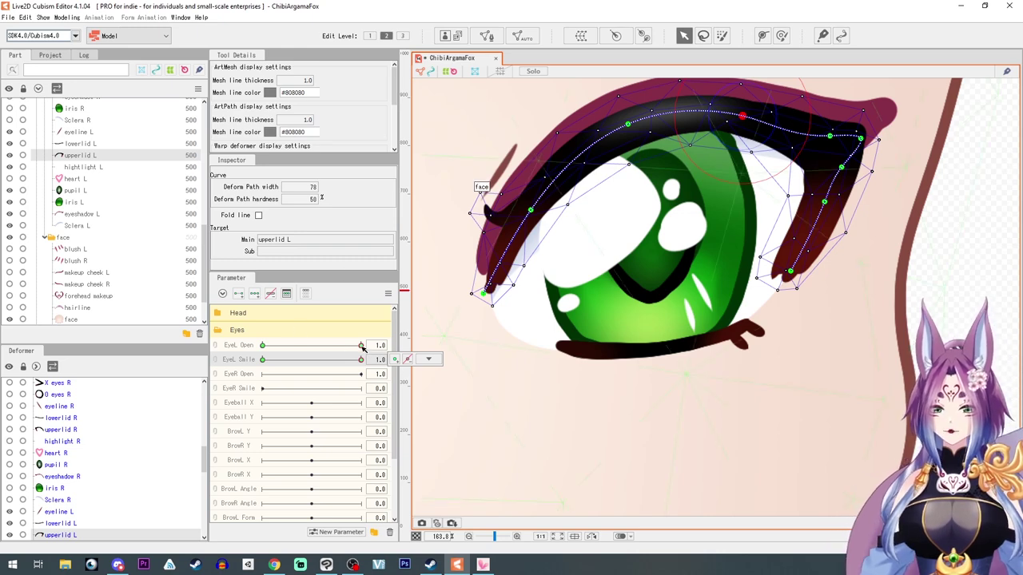
drag(362, 347, 262, 345)
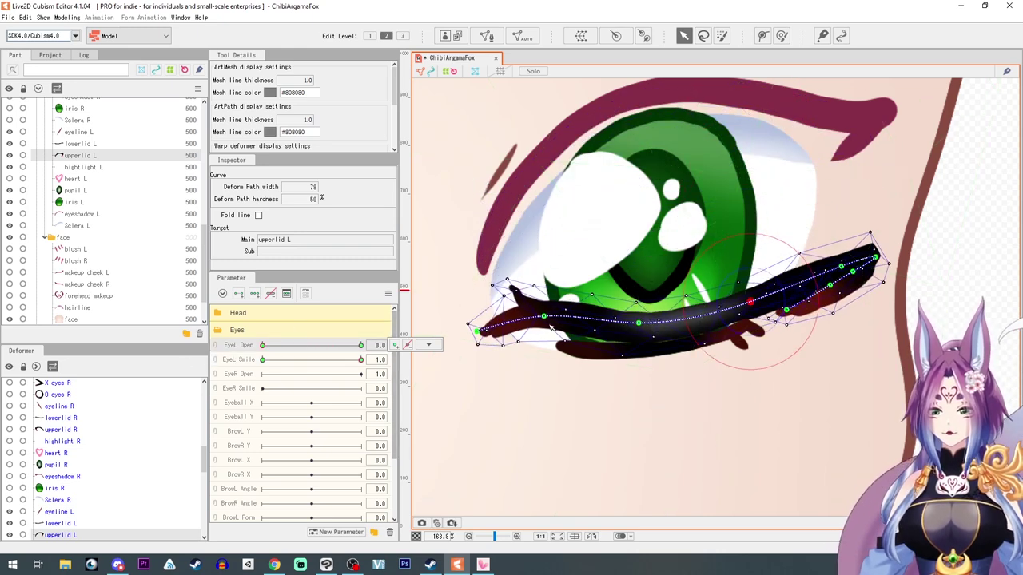
- Reshape the closed upper lid's smile form by raising its middle path points, lowering the inner one and adjusting the outer corner points
drag(638, 325, 636, 309)
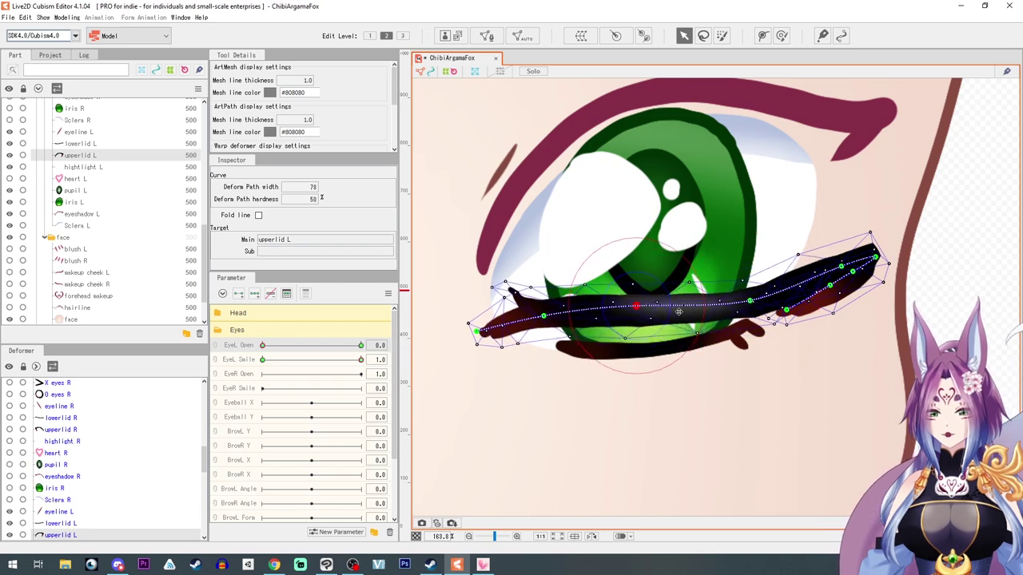
drag(545, 318, 549, 342)
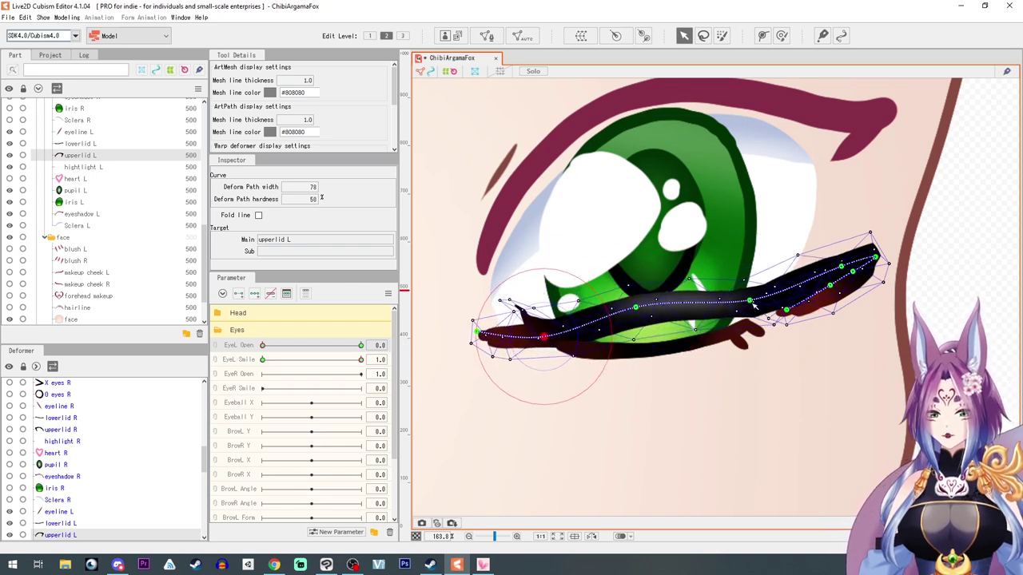
drag(752, 303, 749, 284)
drag(842, 266, 857, 281)
drag(880, 274, 834, 301)
click(829, 287)
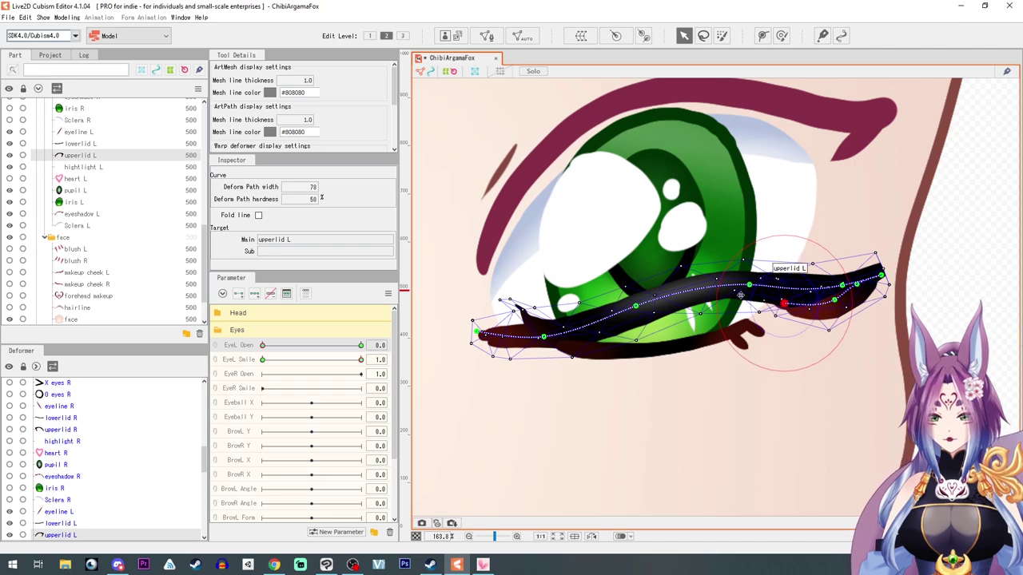
click(634, 304)
drag(749, 285, 744, 292)
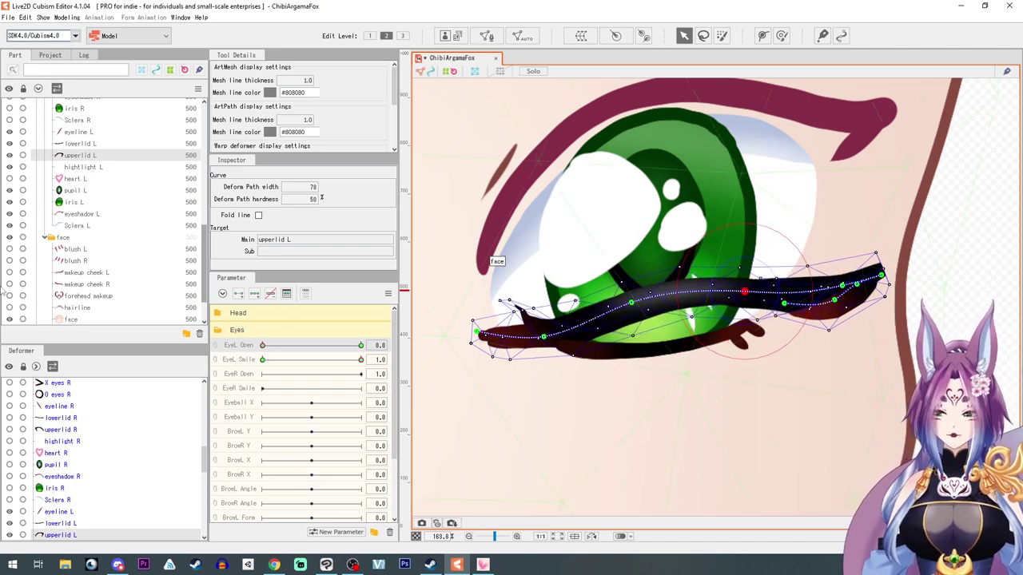
- Isolate the upper lid by hiding the other left-eye parts, and adjust the mesh points around its small inner lash in the smile form
drag(9, 225, 10, 132)
drag(360, 360, 461, 364)
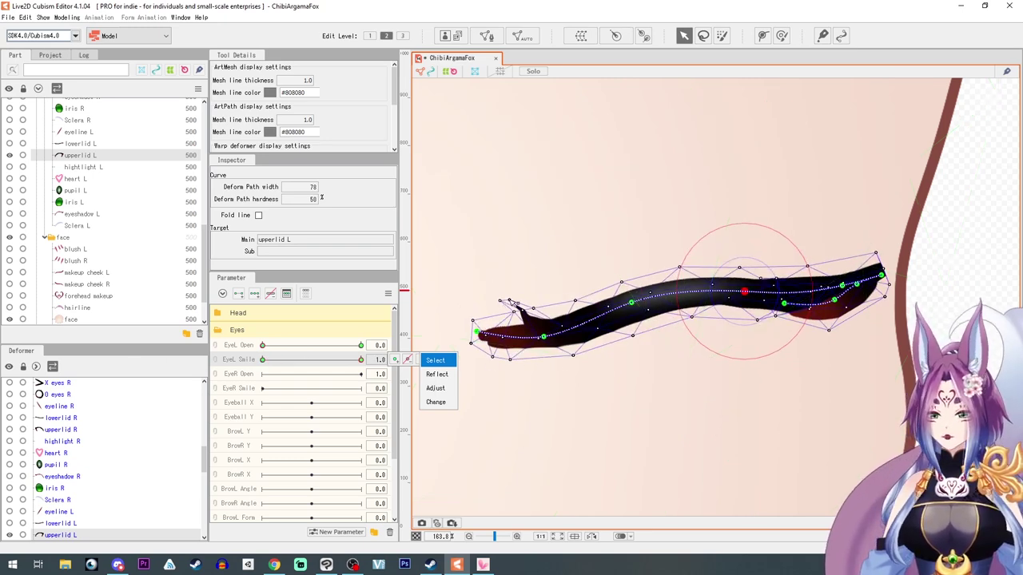
click(502, 301)
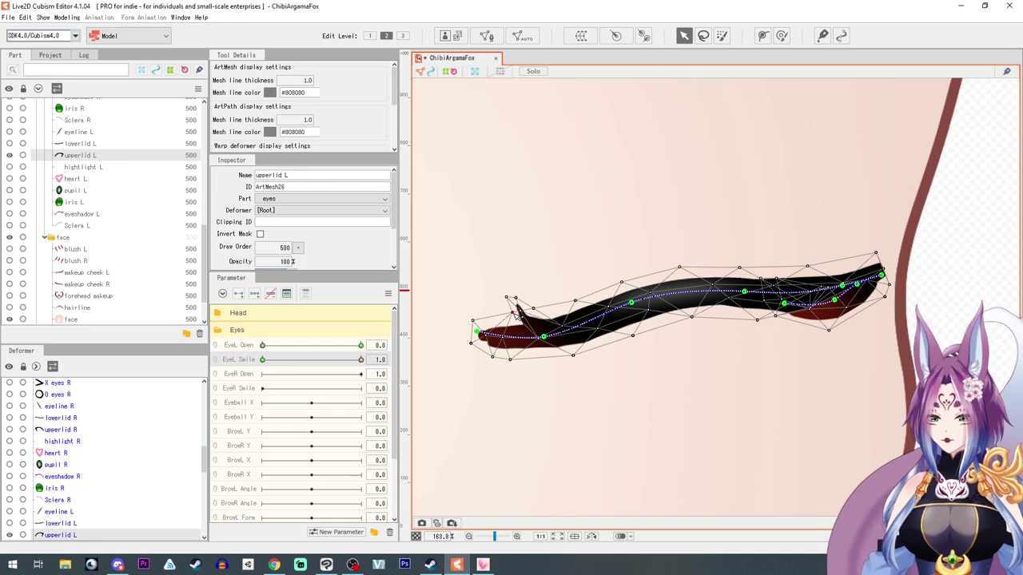
drag(360, 360, 197, 366)
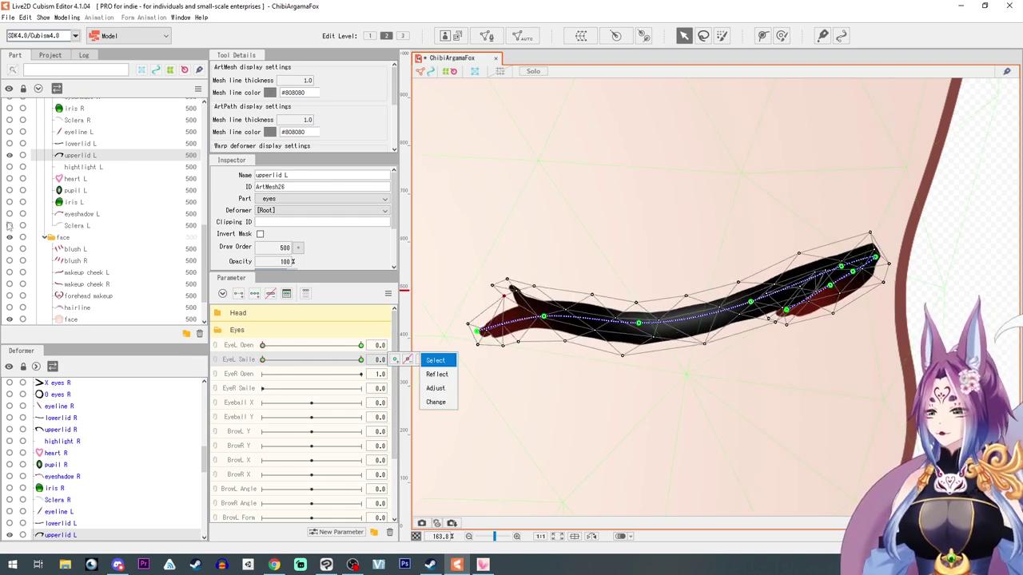
- Show the left-eye parts again with the heart kept hidden, and return EyeL Open to 1.0
click(82, 166)
drag(9, 167, 10, 227)
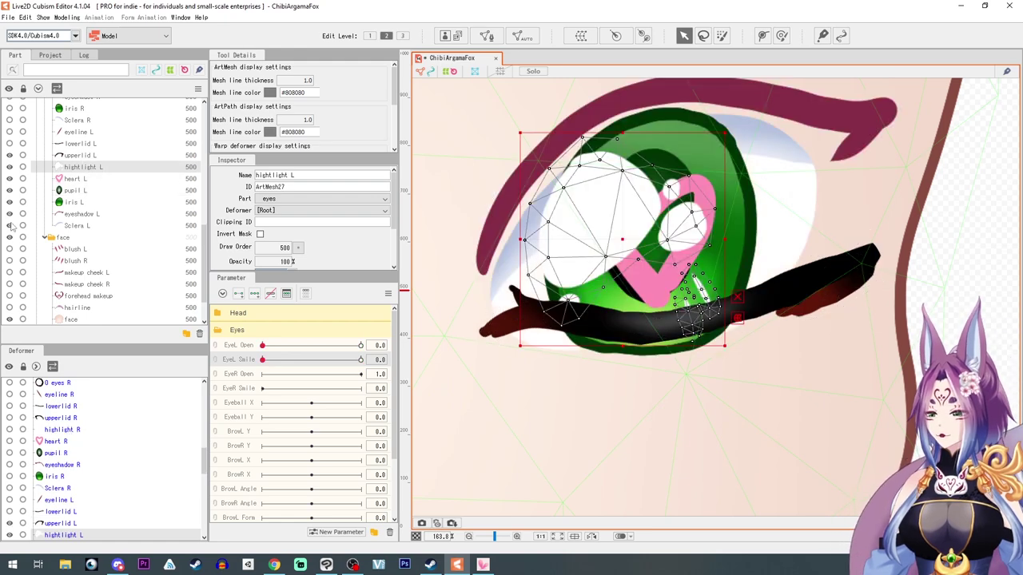
click(10, 131)
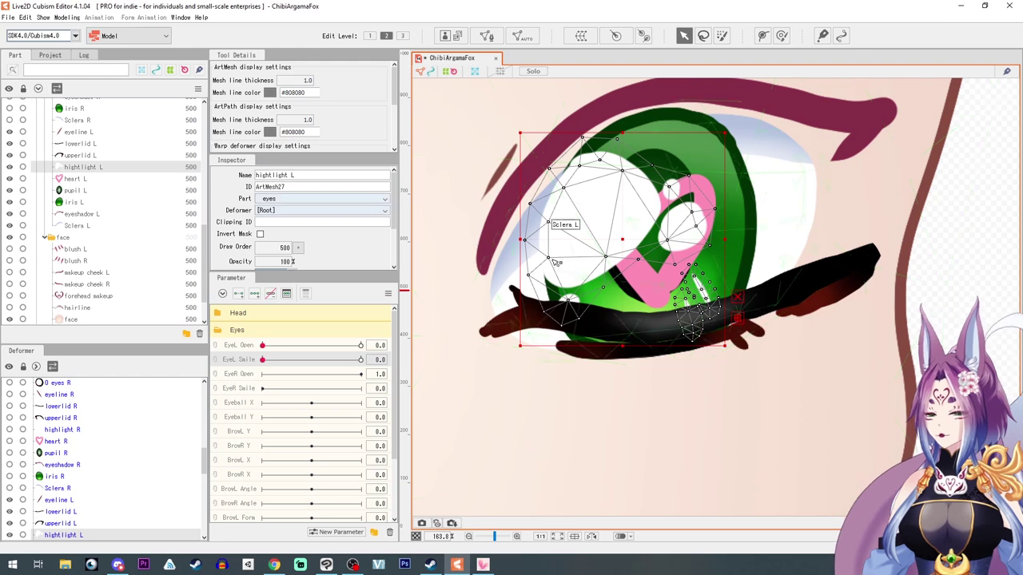
click(360, 345)
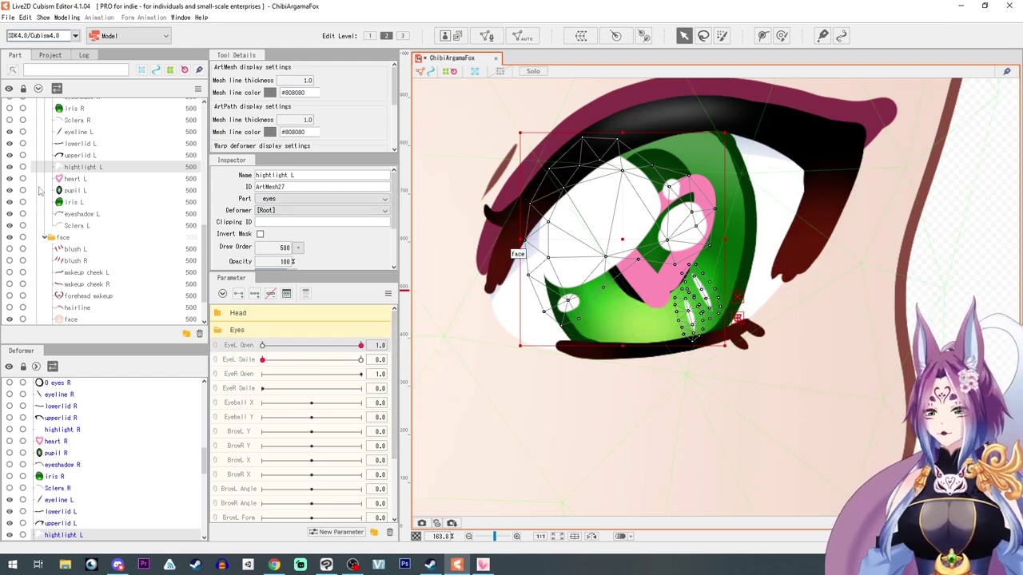
click(10, 178)
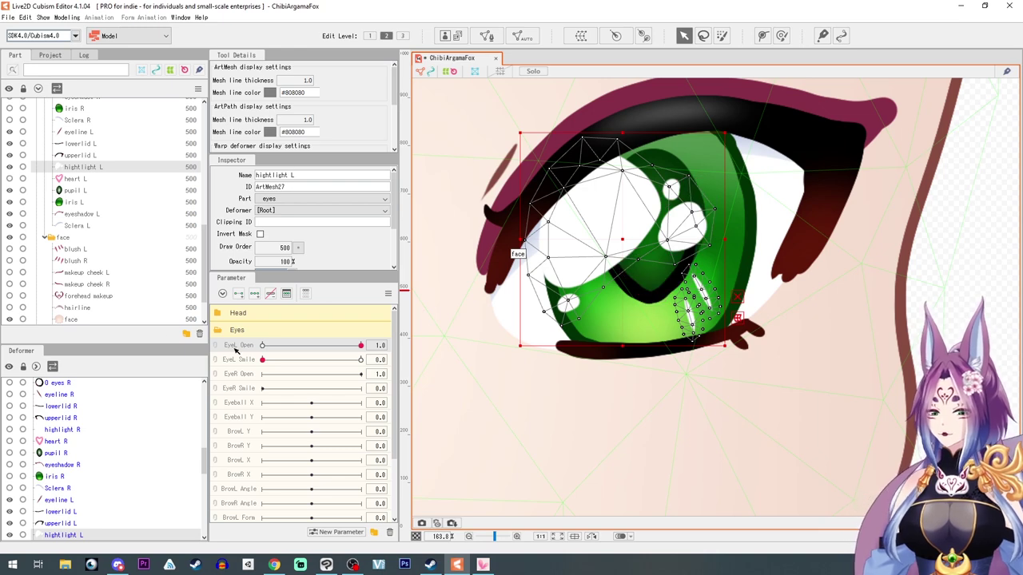
- Select the upper lid and set the EyeL Open parameter's maximum to 1.2
click(798, 141)
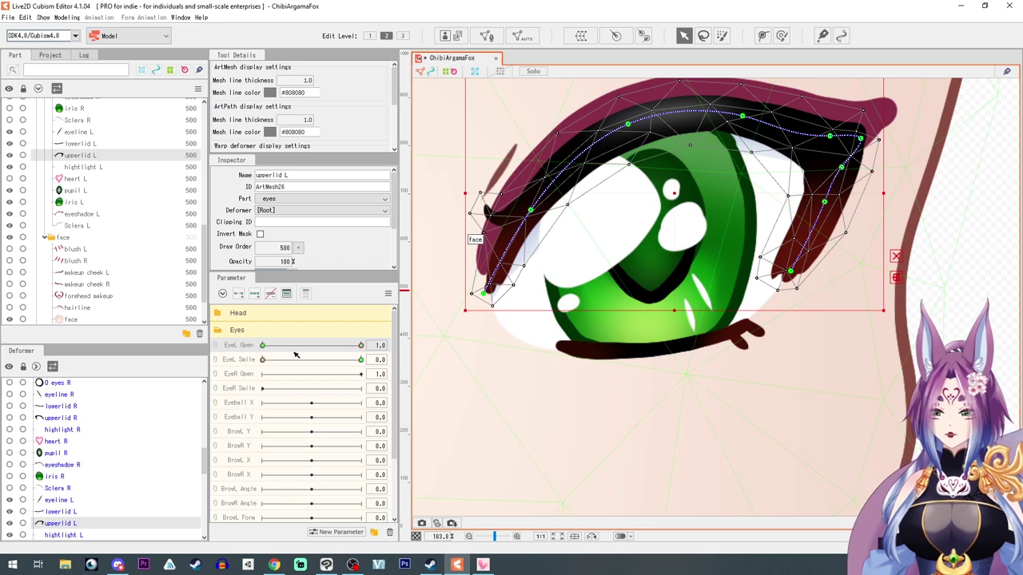
mouse_move(363, 346)
mouse_down()
mouse_move(264, 346)
mouse_move(364, 346)
mouse_up()
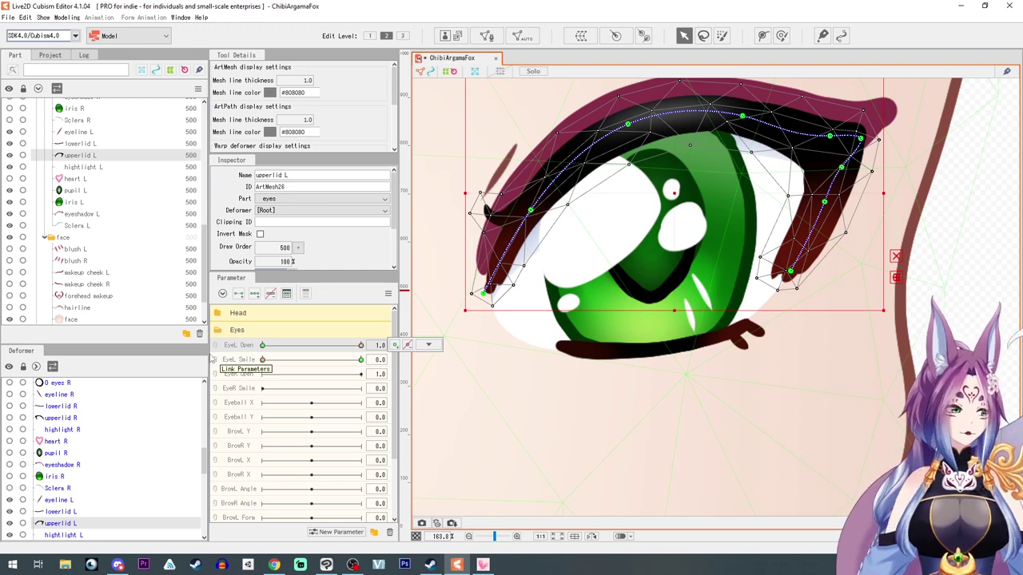
right_click(236, 345)
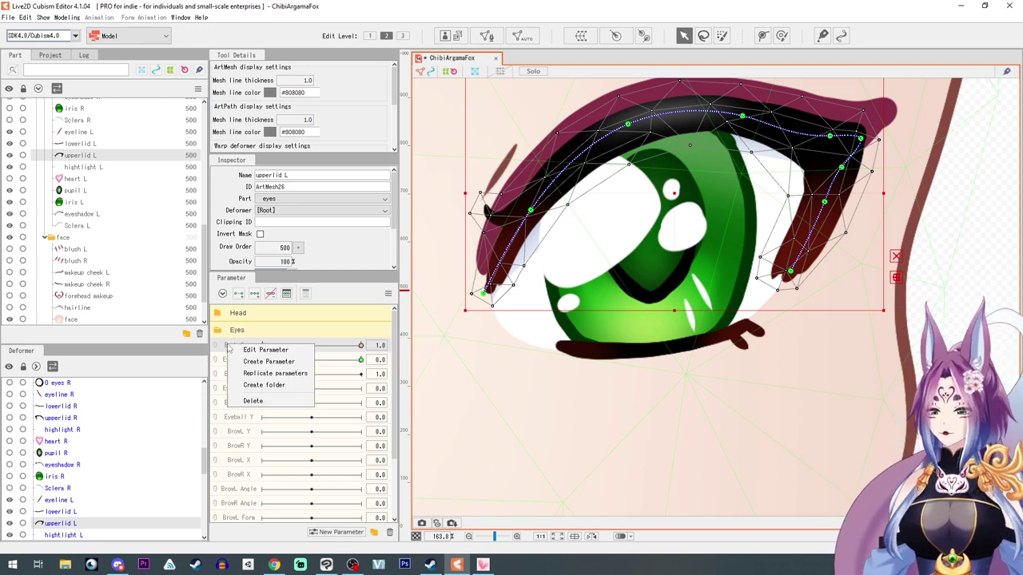
click(254, 350)
drag(577, 268, 560, 268)
text(1.2)
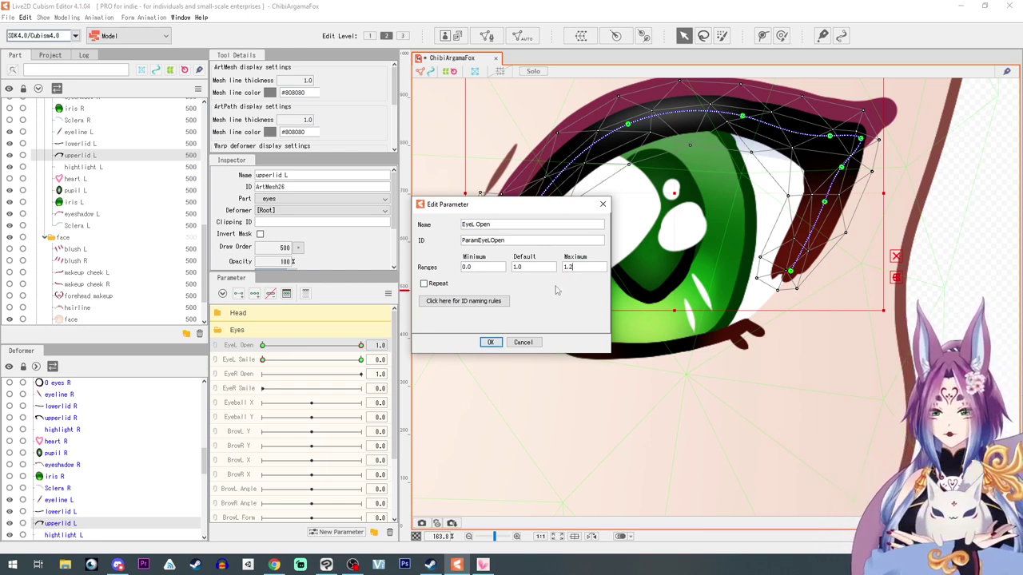
click(491, 342)
- Add a keyform for the upper lid at EyeL Open 1.2
click(361, 346)
drag(361, 346, 408, 352)
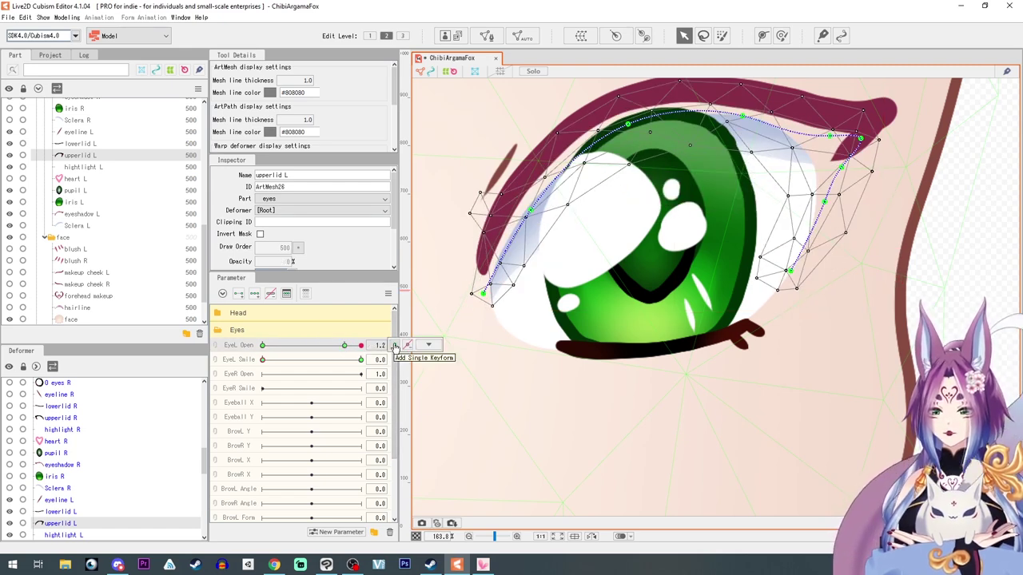
click(394, 346)
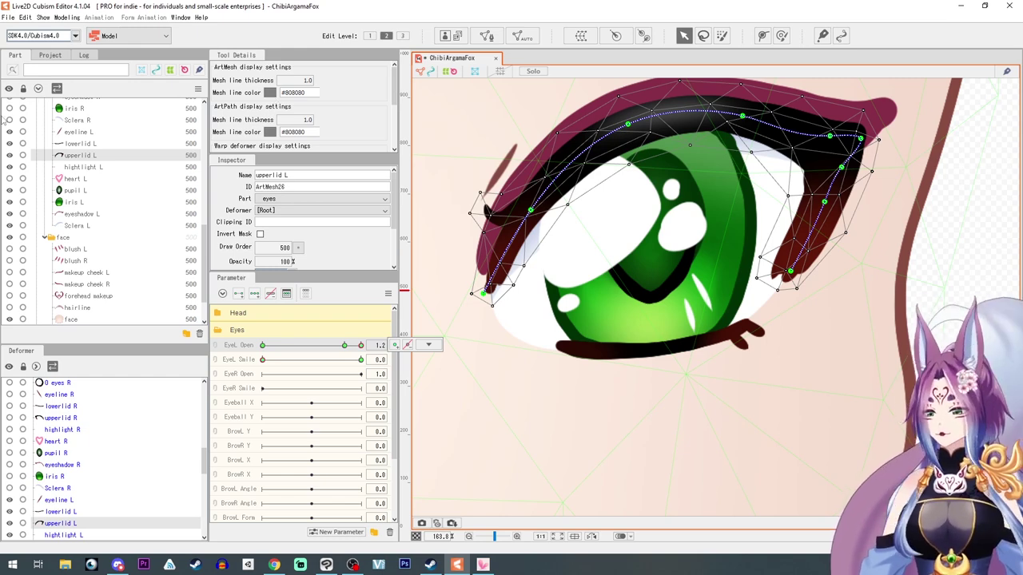
drag(361, 345, 431, 346)
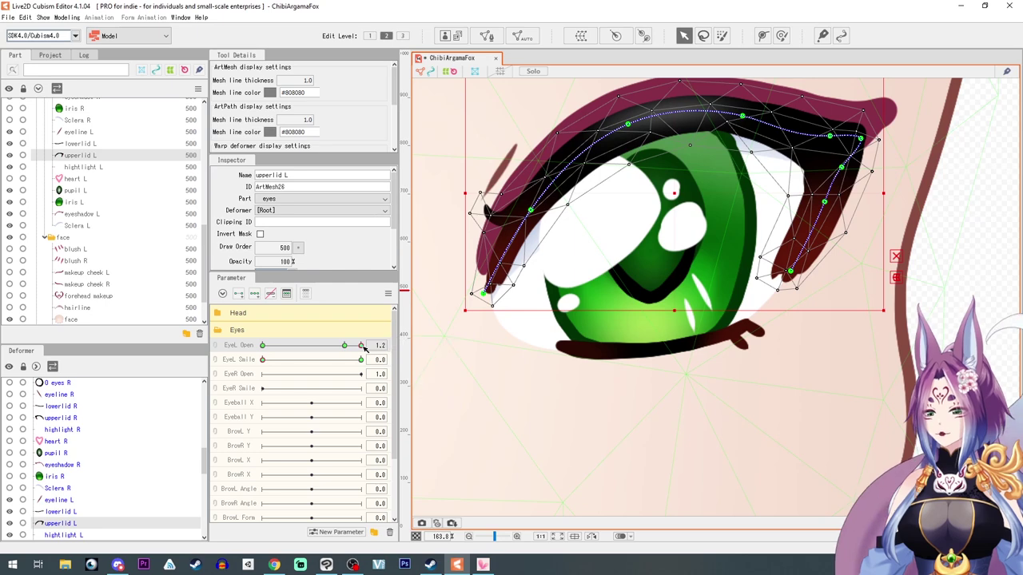
- Raise the upper lid's middle path points and push the inner and outer ones outward to form the wide-open shape at EyeL Open 1.2
drag(564, 260, 576, 317)
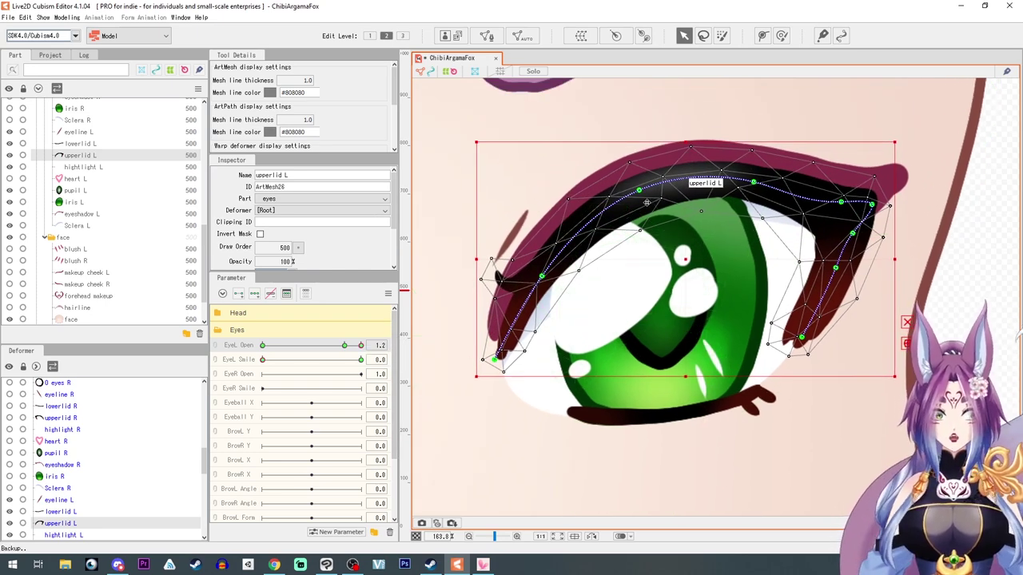
drag(755, 183, 755, 172)
drag(641, 190, 629, 173)
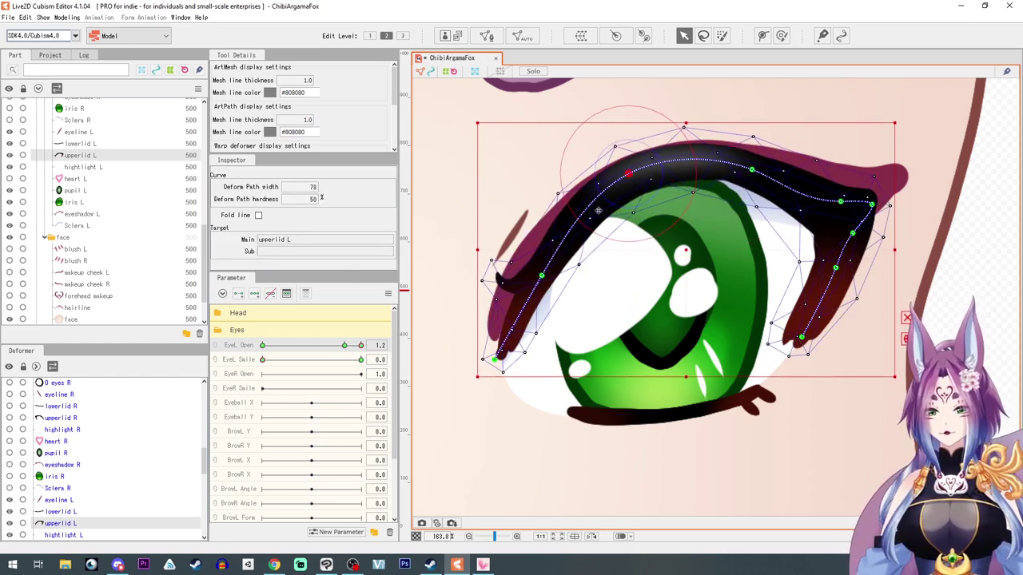
drag(548, 276, 534, 269)
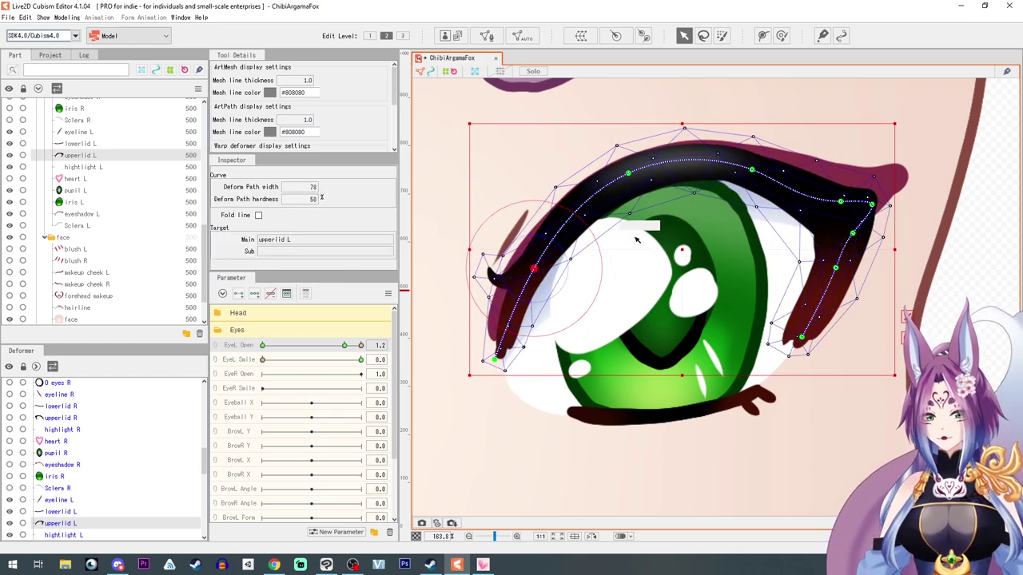
click(753, 170)
drag(753, 170, 750, 164)
drag(841, 202, 838, 196)
drag(836, 268, 840, 272)
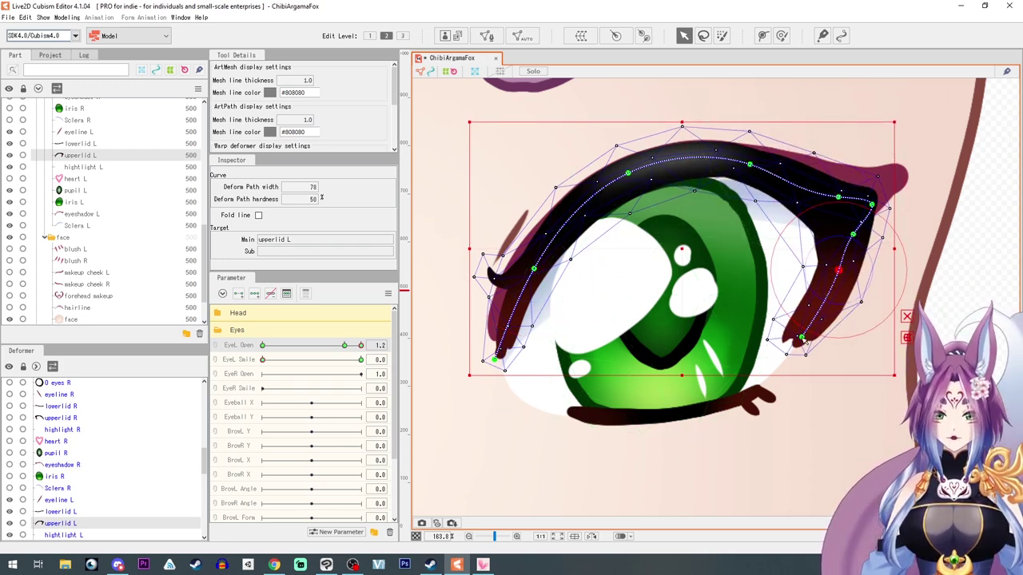
drag(802, 338, 808, 341)
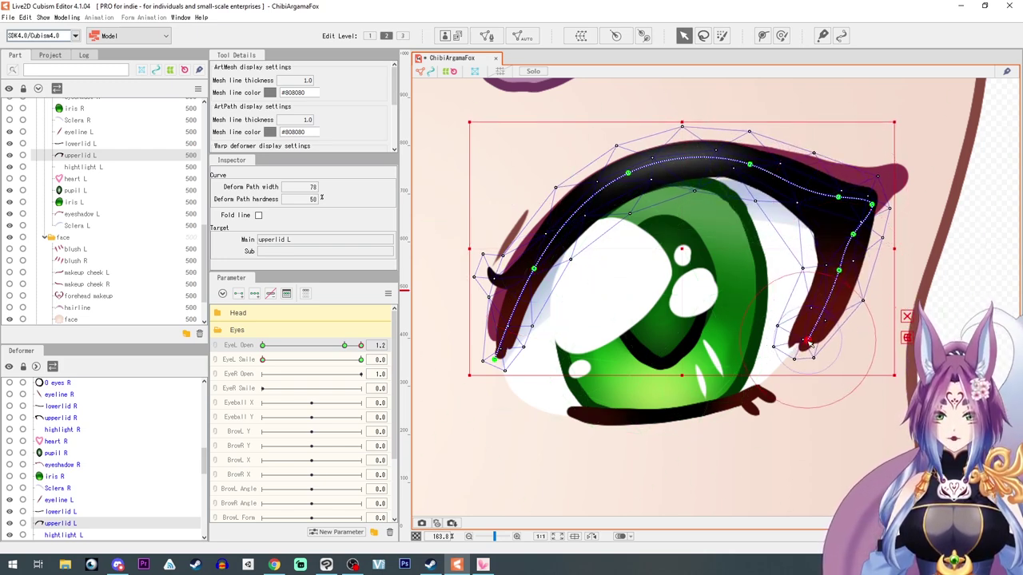
- Set EyeL Smile to 1.0 at EyeL Open 1.2 and shape the wide-open upper lid by raising its arch and adjusting the side points
click(343, 345)
drag(345, 346, 472, 356)
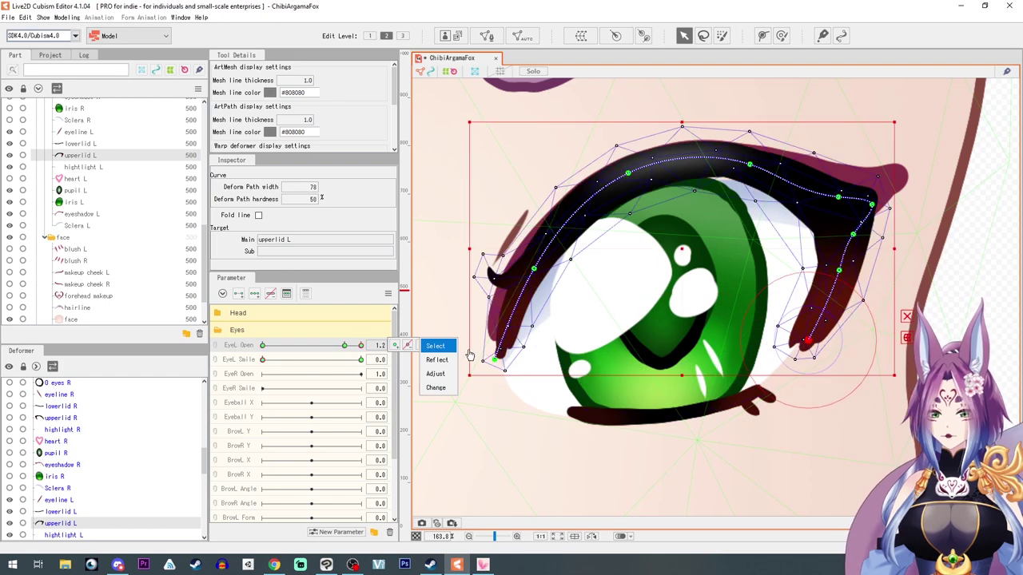
drag(299, 362, 320, 365)
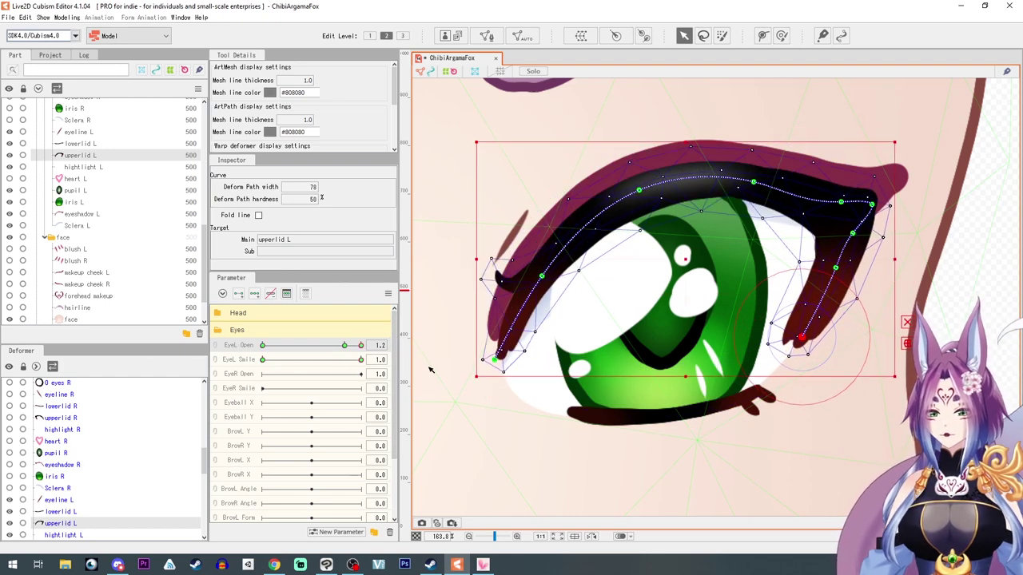
drag(640, 191, 635, 179)
drag(755, 182, 751, 171)
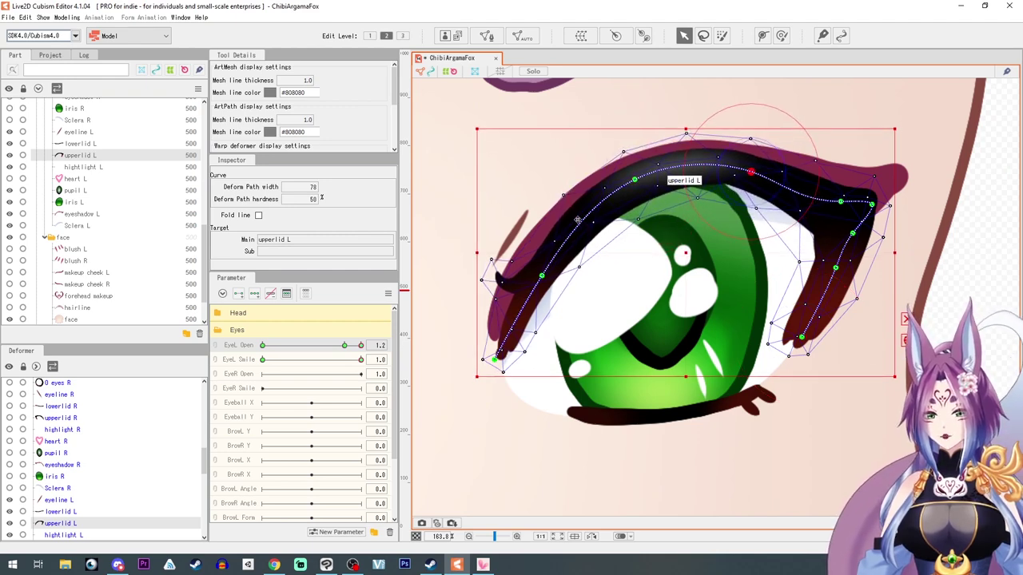
drag(543, 276, 536, 271)
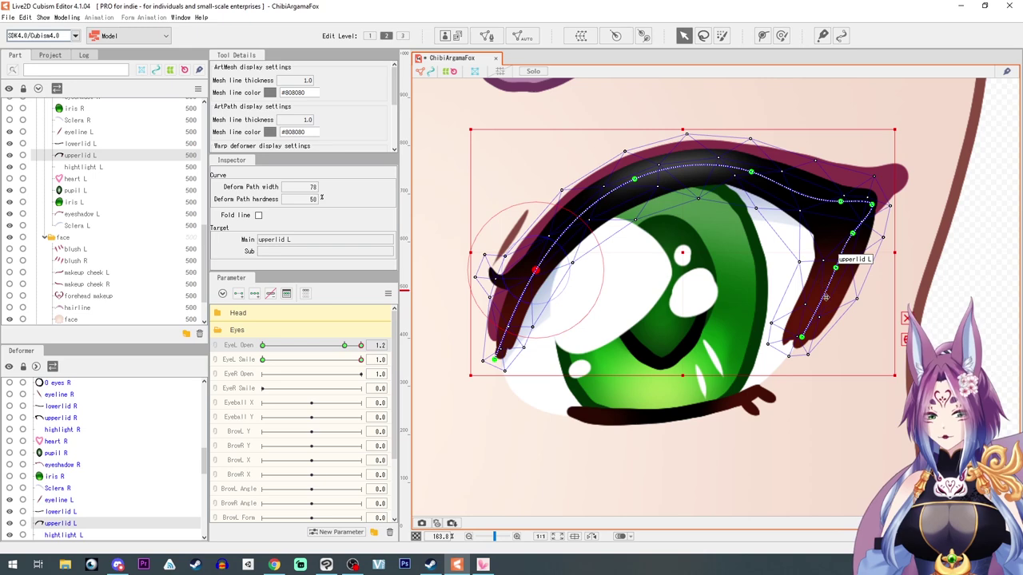
drag(802, 336, 809, 342)
drag(837, 270, 835, 270)
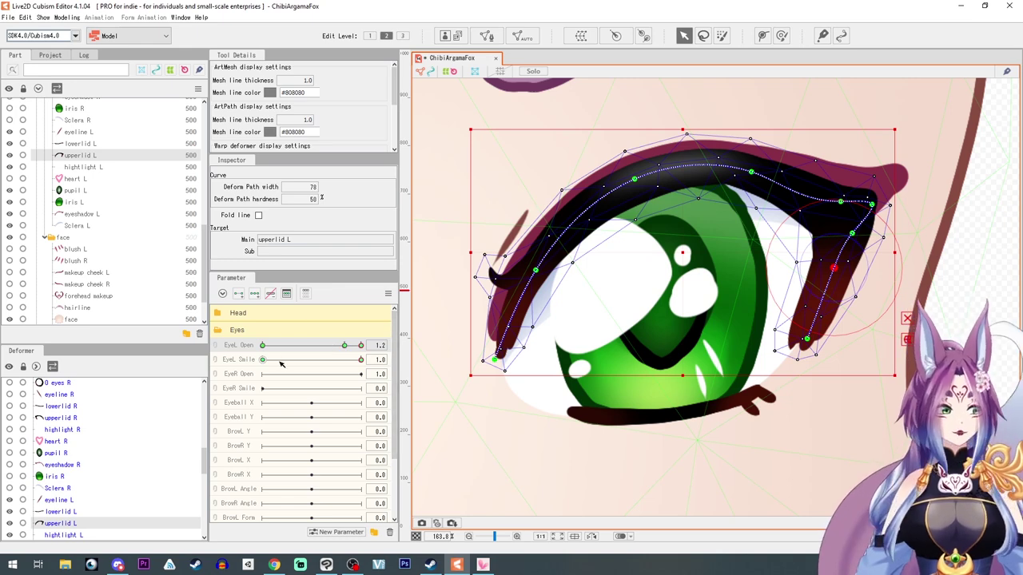
- Check the upper lid's motion across EyeL Open and EyeL Smile, ending at EyeL Open 1.0 and EyeL Smile 0.0
drag(361, 359, 212, 372)
drag(361, 345, 384, 345)
drag(264, 361, 236, 369)
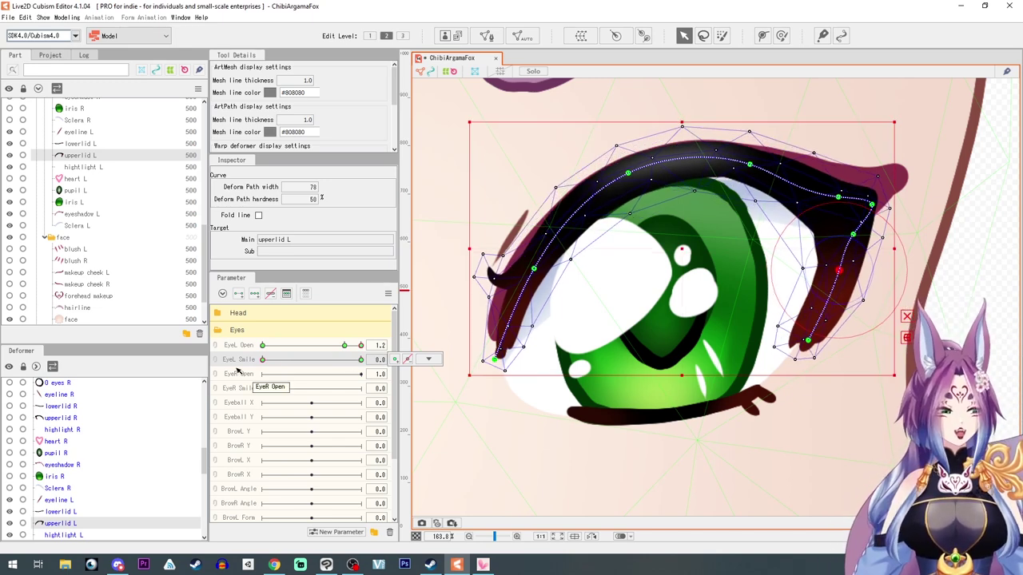
mouse_move(349, 349)
mouse_down()
mouse_move(264, 345)
mouse_move(346, 347)
mouse_up()
drag(406, 381, 384, 375)
drag(490, 364, 243, 361)
click(344, 345)
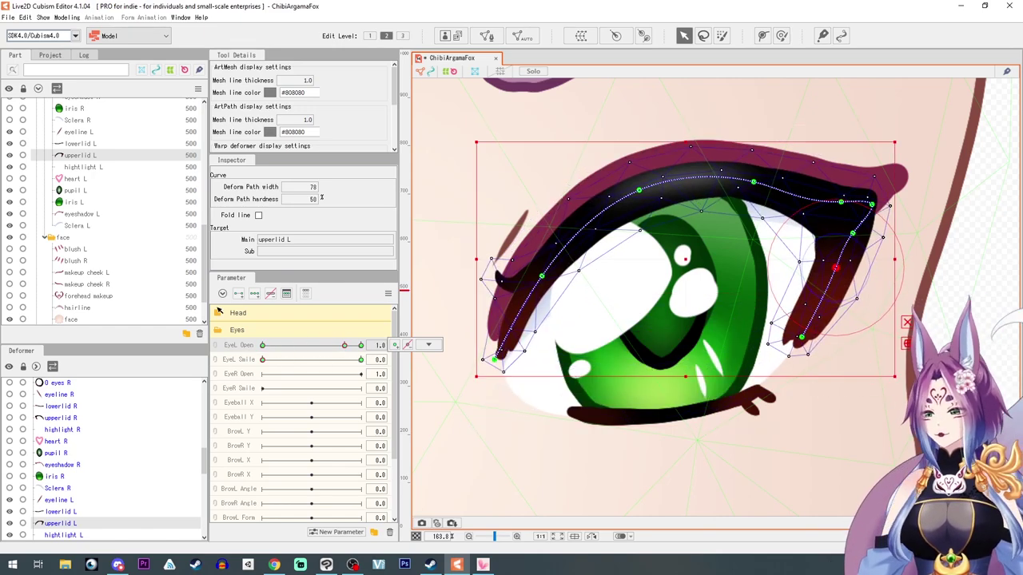
- Draw a five-point deform path along the lowerlid L mesh from inner to outer corner and set its width to 45
click(75, 144)
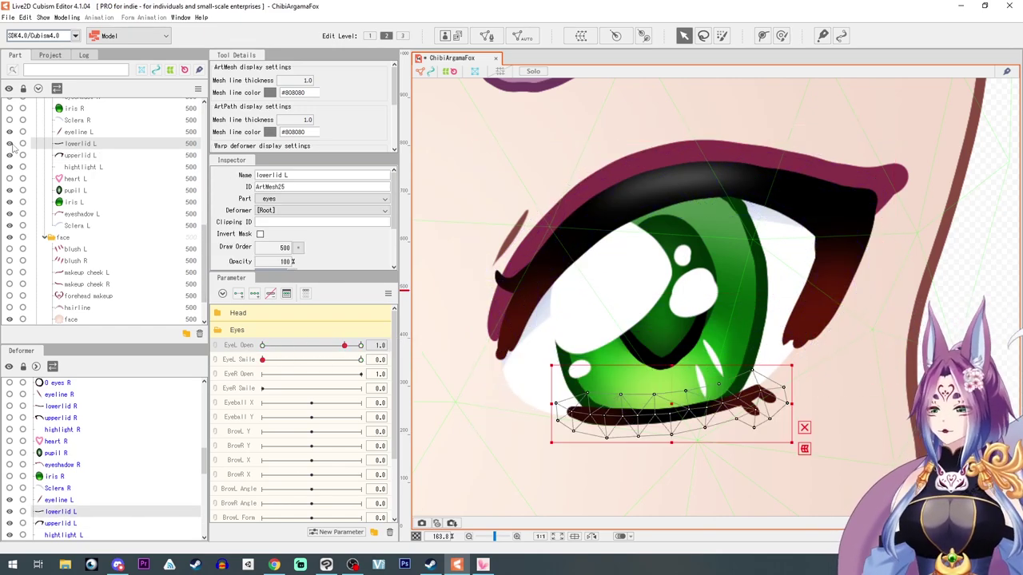
click(763, 36)
click(564, 414)
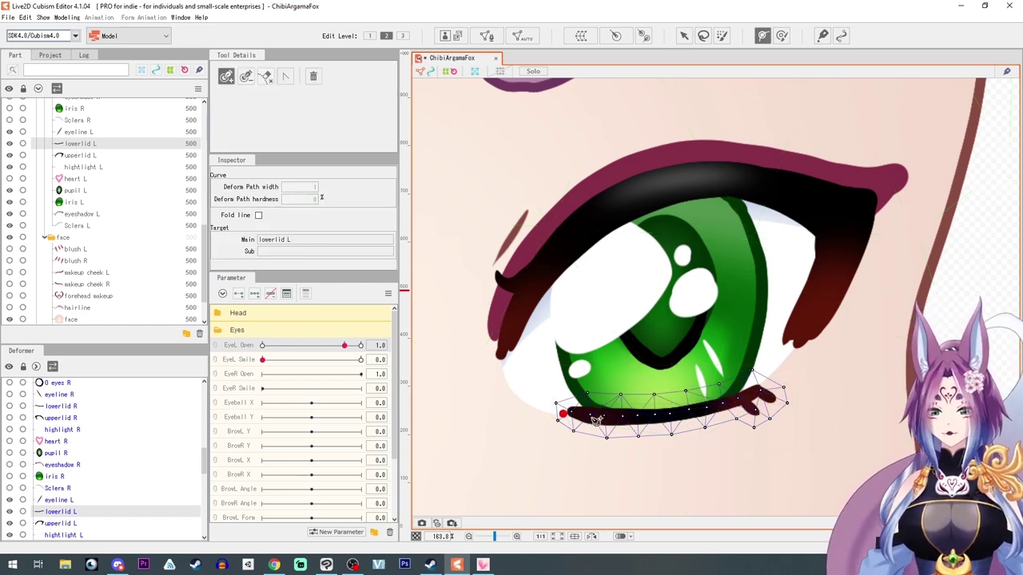
click(612, 416)
click(677, 412)
click(725, 407)
click(769, 395)
drag(676, 416, 666, 417)
drag(725, 408, 723, 410)
drag(291, 185, 208, 185)
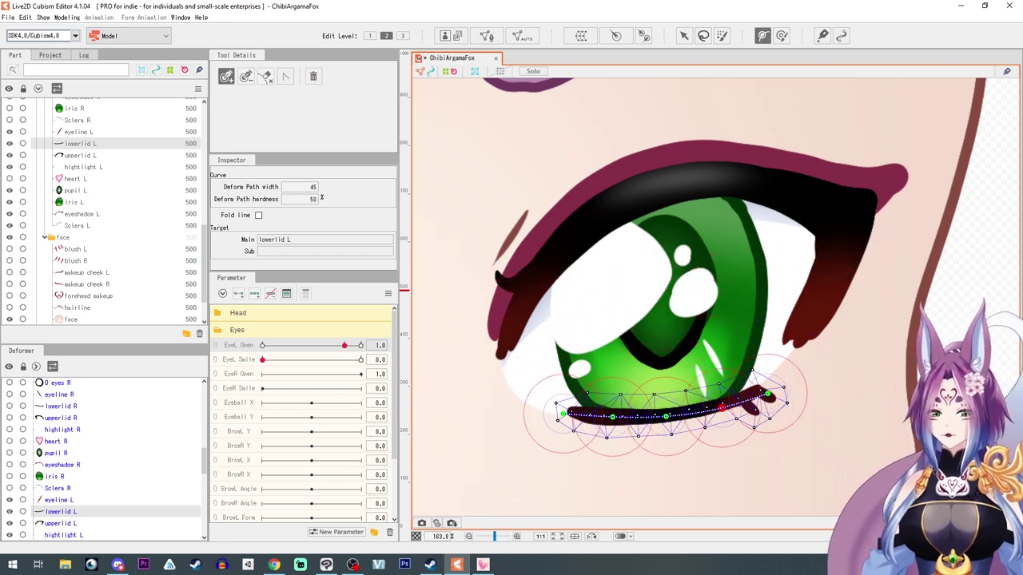
click(684, 37)
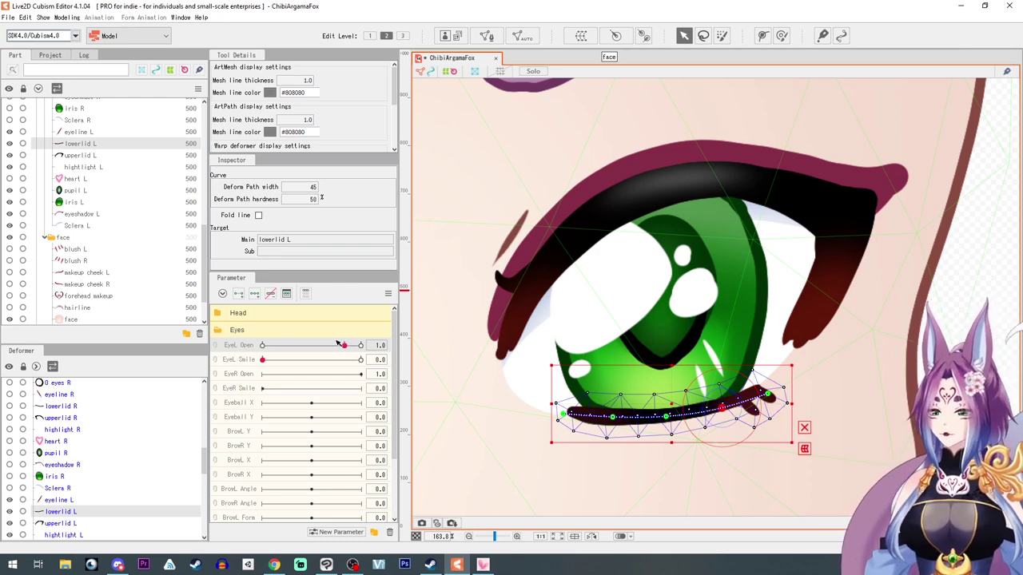
- Add keyforms for the lower lid at EyeL Open 0.0, 1.0 and 1.2
mouse_move(347, 350)
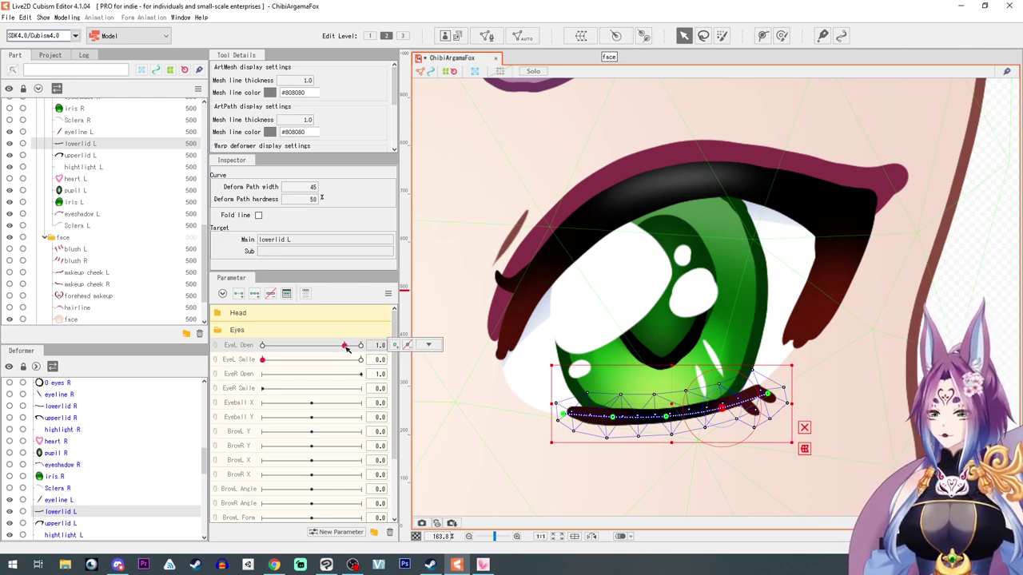
click(394, 349)
click(264, 347)
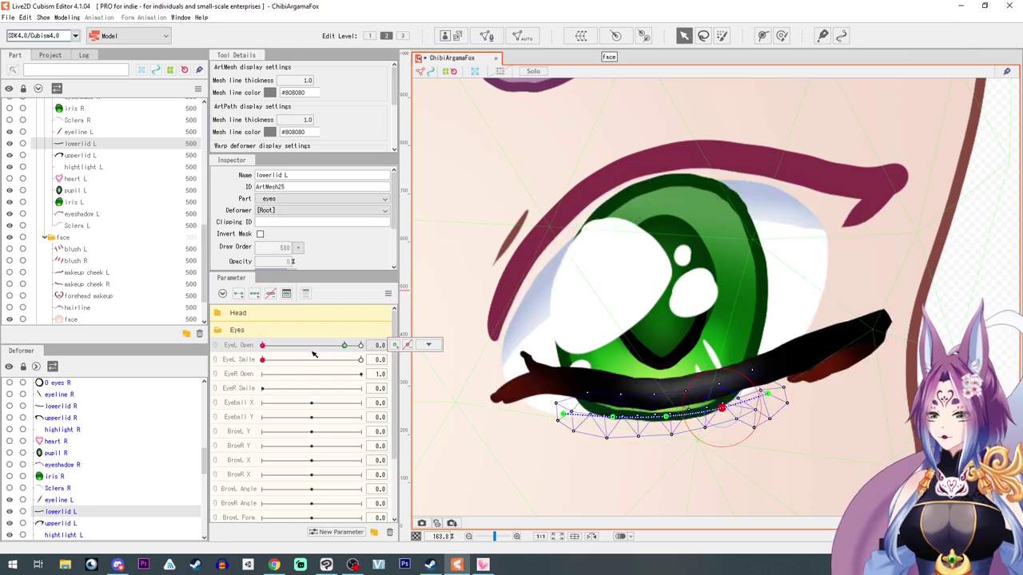
click(266, 345)
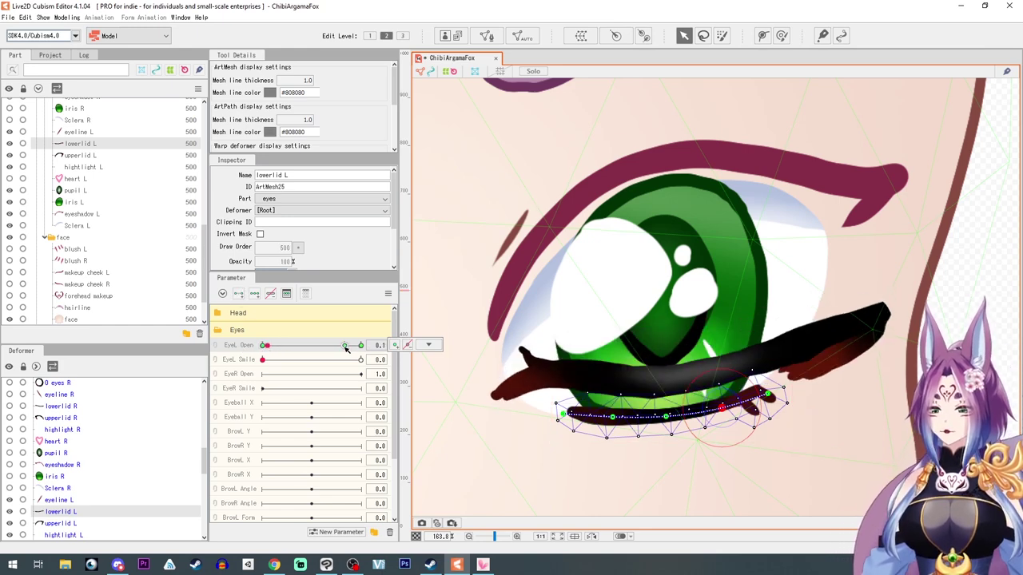
click(345, 345)
click(428, 344)
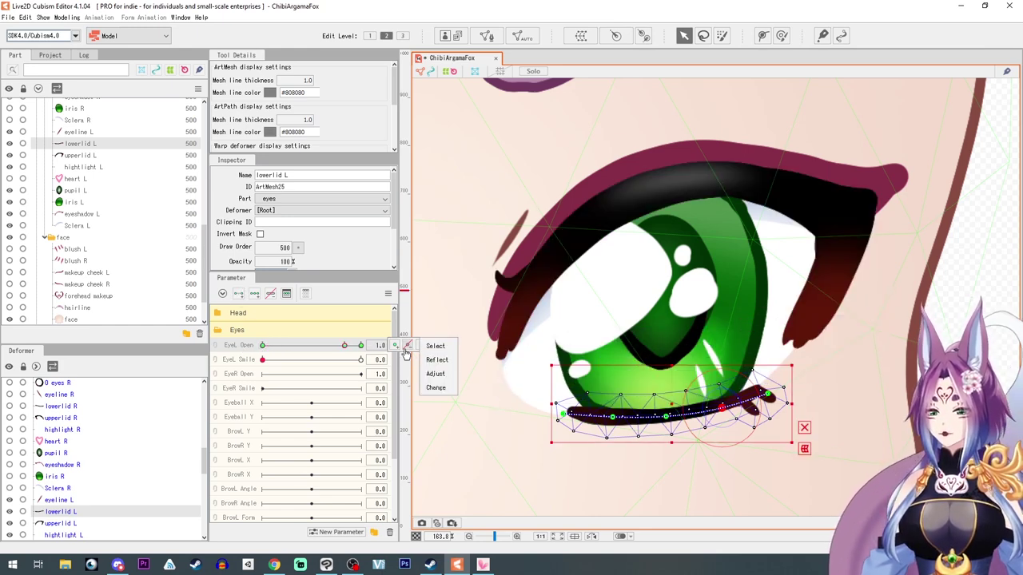
- Set EyeL Open to 0.0 and reorder lowerlid L to sit directly below upperlid L in the parts list
drag(344, 349, 192, 359)
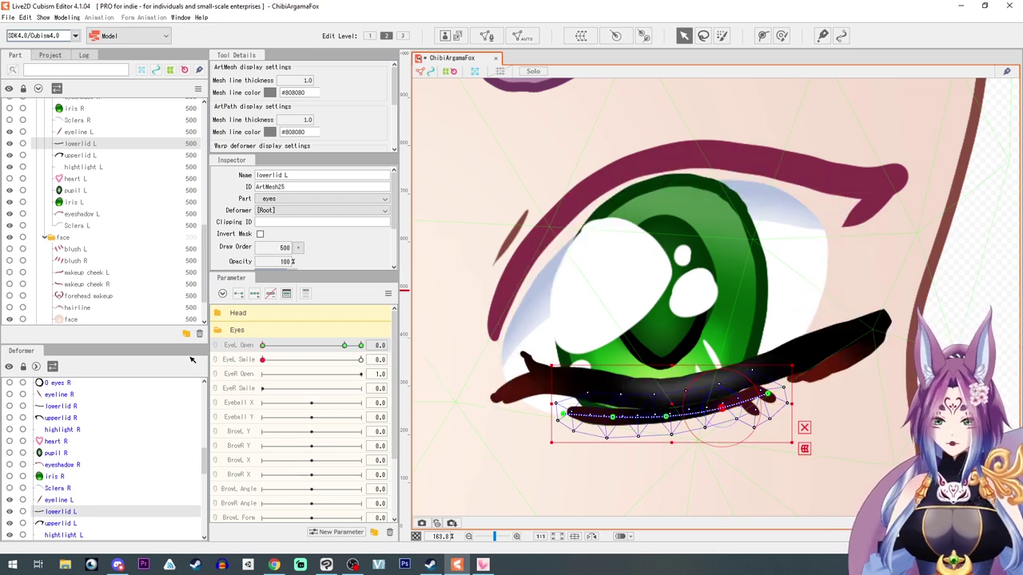
click(674, 408)
drag(801, 396, 802, 402)
scroll(658, 429, up, 5)
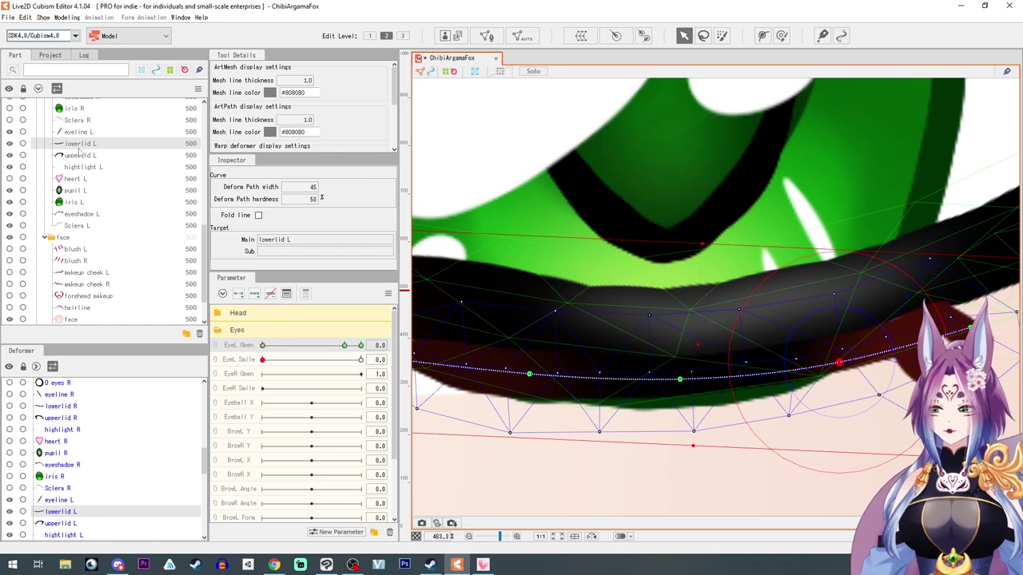
drag(78, 147, 77, 163)
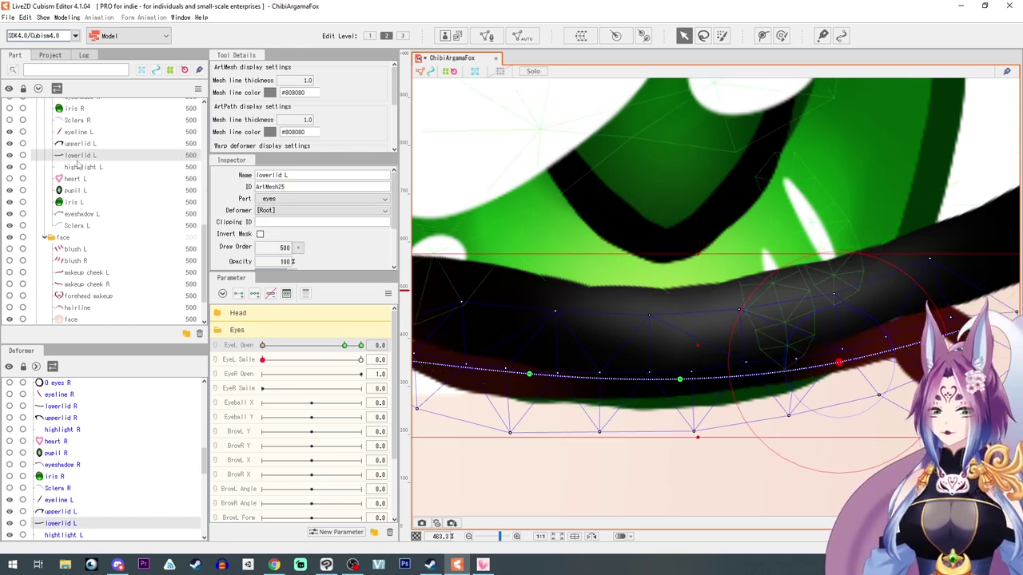
- Shape the closed lower lid to follow the upper lid by raising its inner path point and lowering the middle one
scroll(781, 430, down, 2)
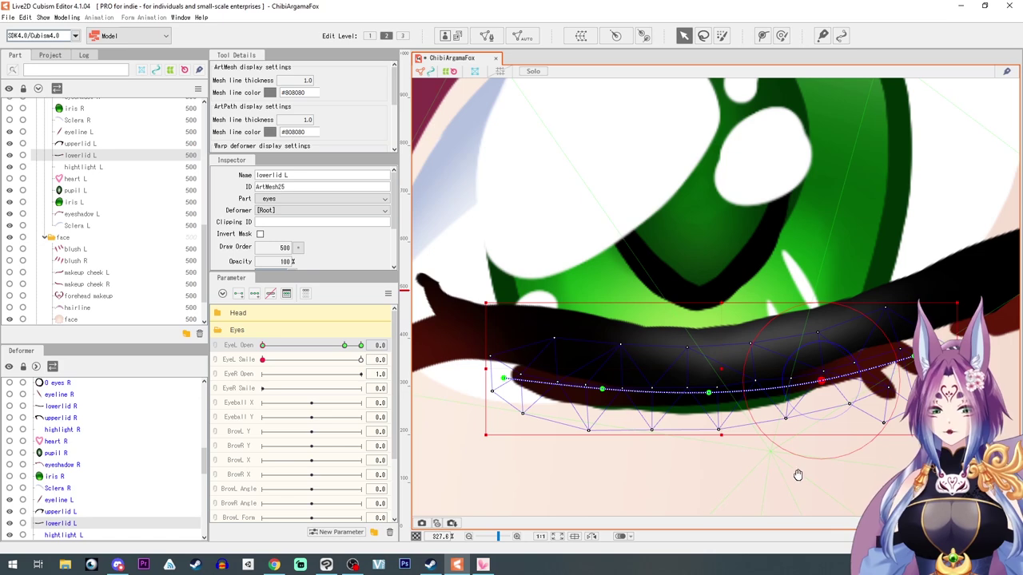
drag(799, 477, 780, 443)
drag(485, 345, 487, 334)
click(895, 323)
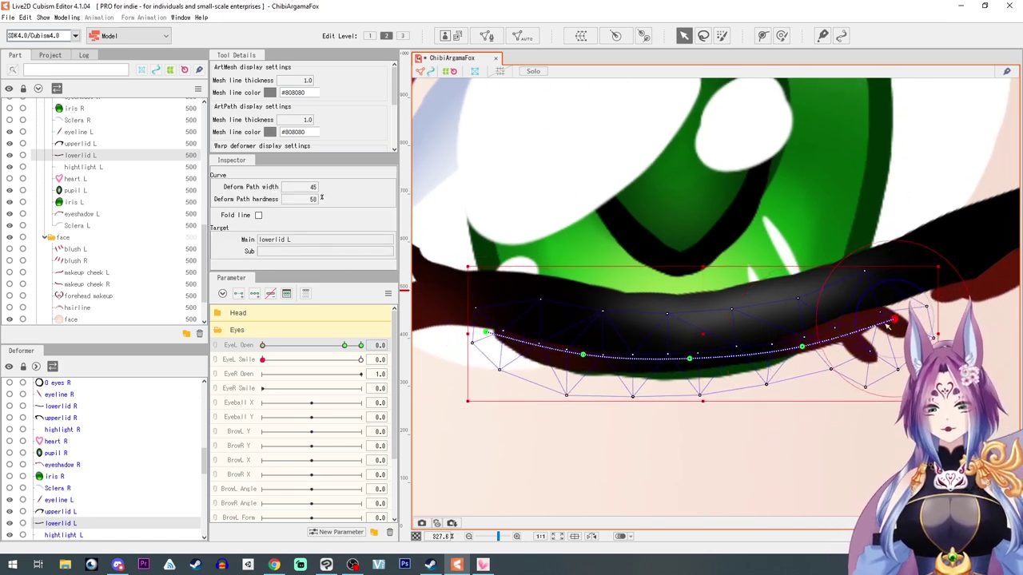
drag(692, 359, 691, 366)
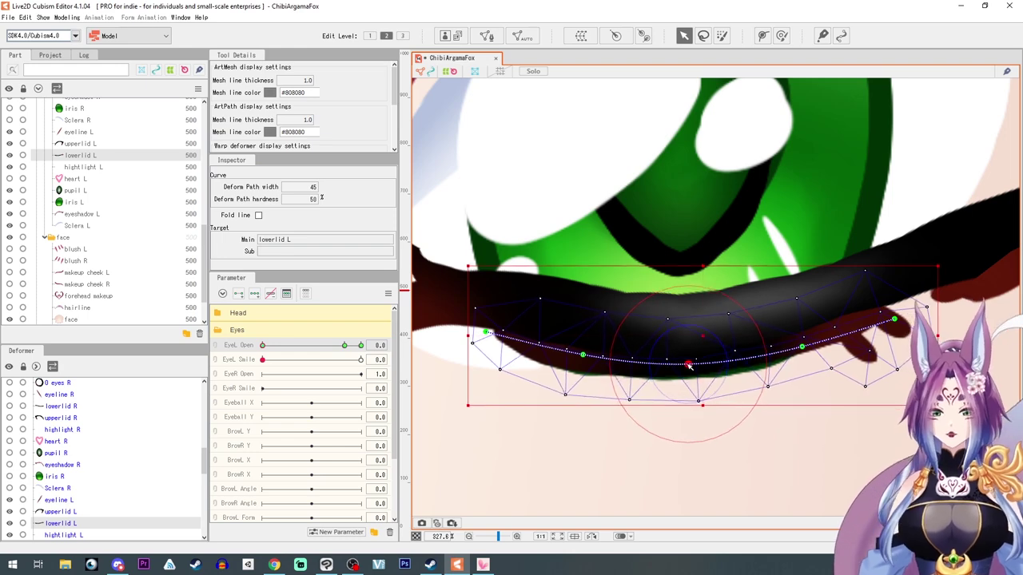
scroll(711, 428, down, 3)
scroll(711, 428, up, 1)
drag(701, 424, 684, 421)
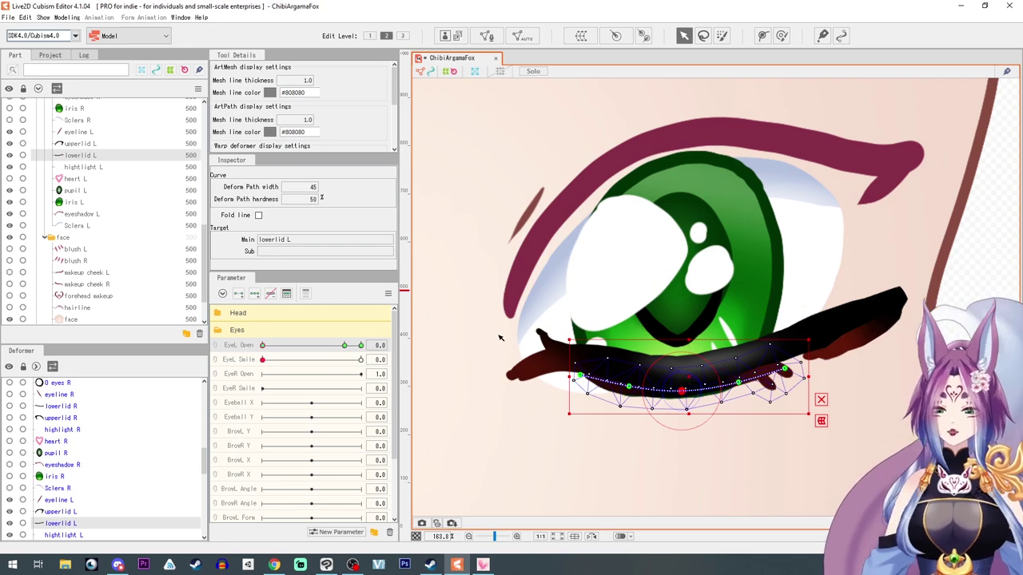
- Shift the whole lower lid slightly upward at EyeL Open 0.0 and check its motion across the EyeL Open range
drag(263, 348, 205, 346)
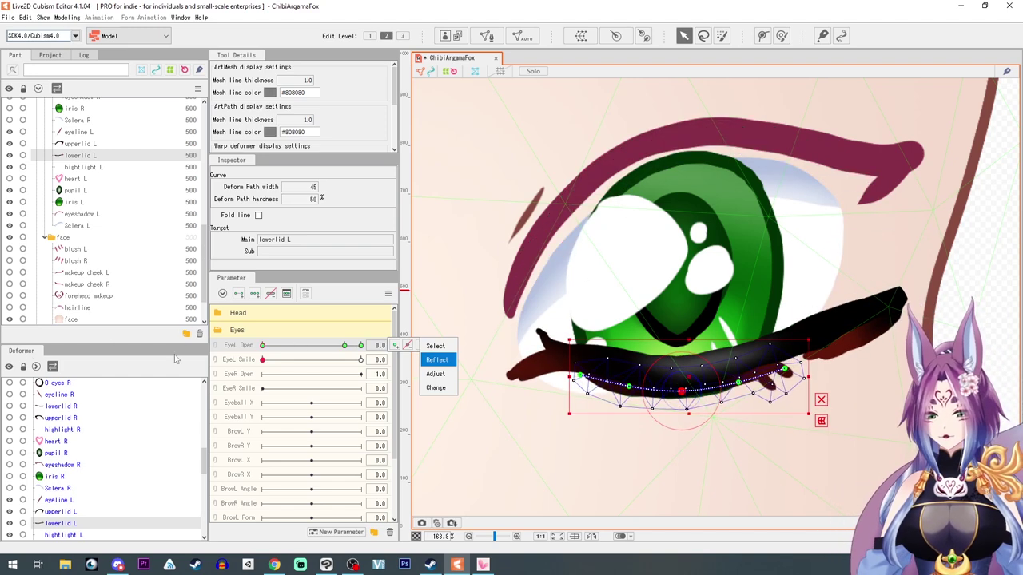
drag(688, 378, 689, 373)
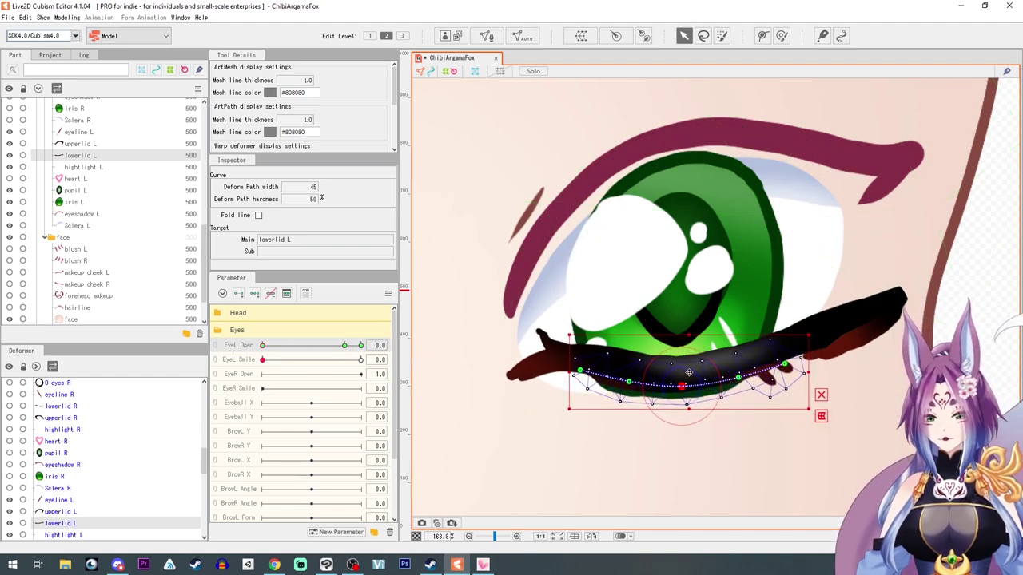
drag(263, 346, 432, 352)
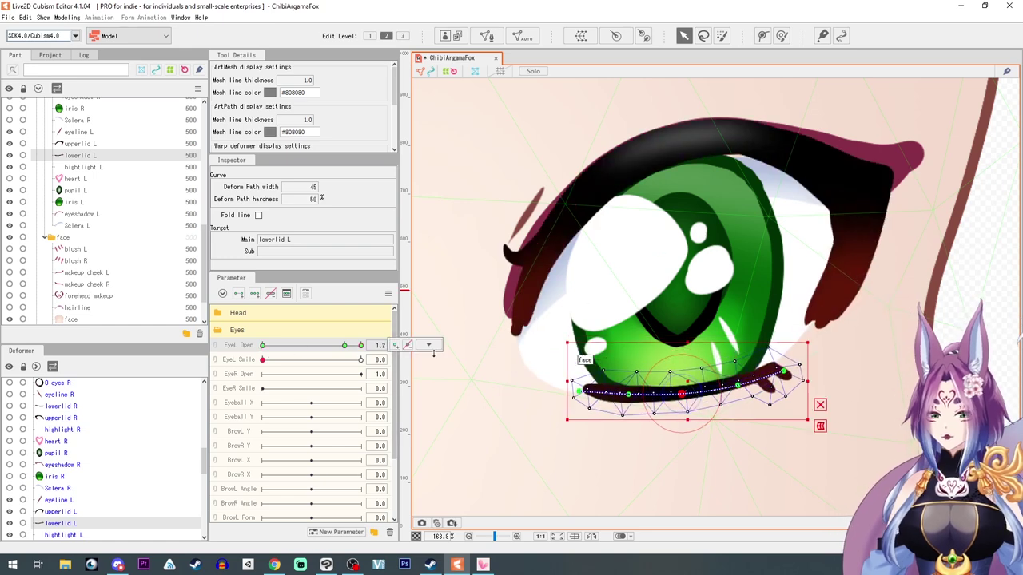
drag(361, 347, 162, 348)
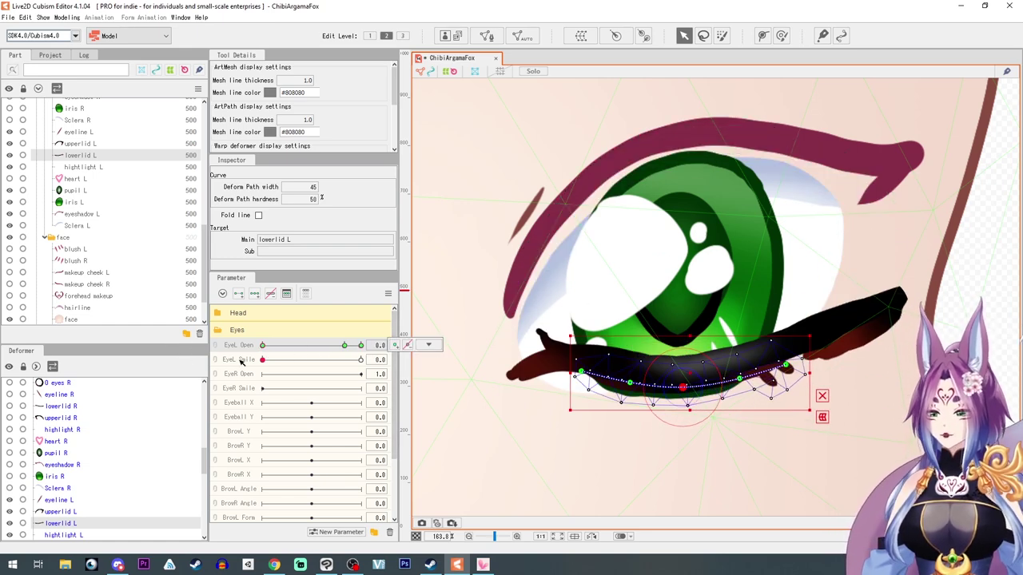
- Add lower lid keyforms at EyeL Smile 0.0 and 1.0, and arch its middle points up behind the upper lid for the closed smile
click(241, 361)
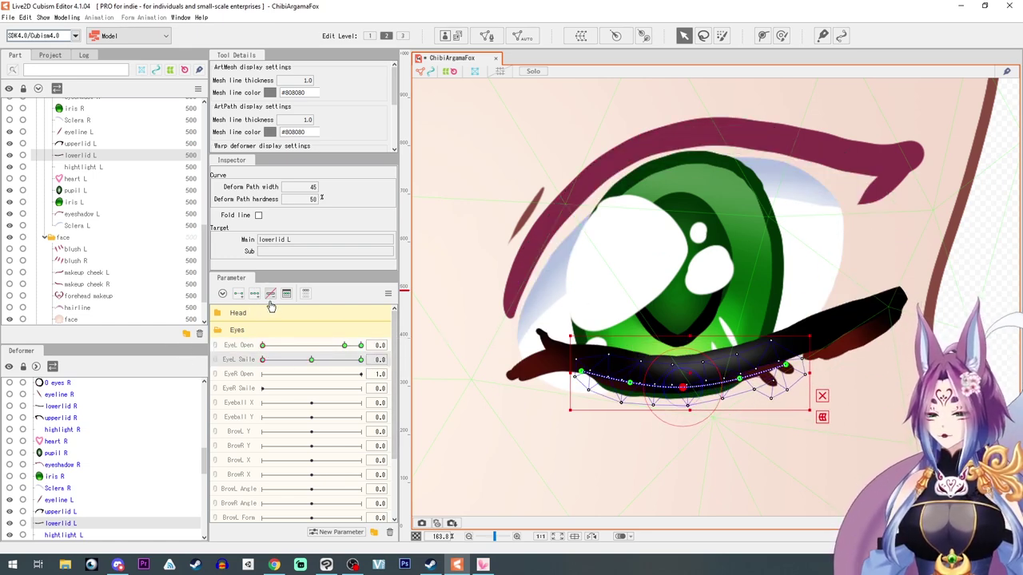
drag(263, 360, 361, 360)
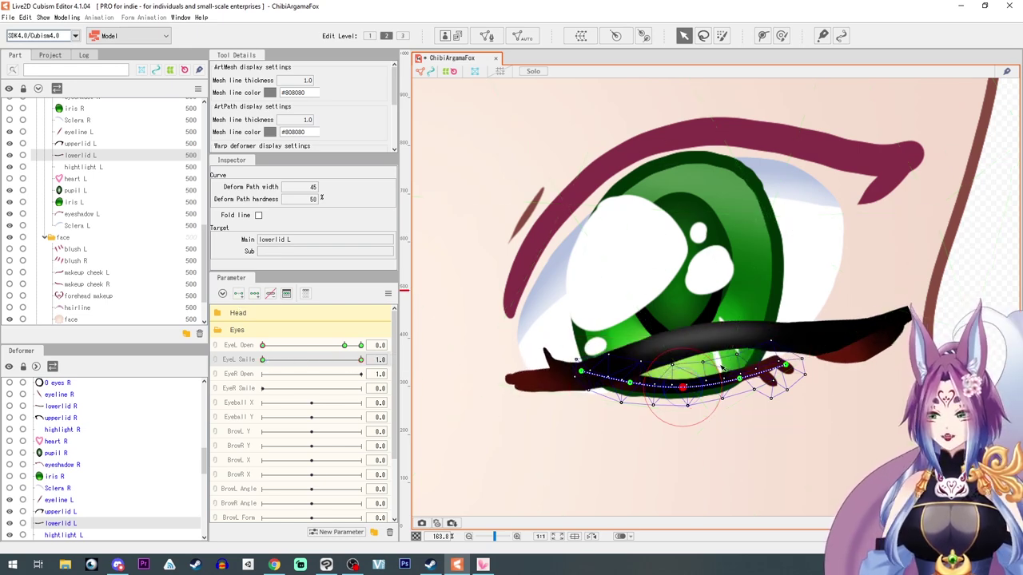
drag(686, 389, 742, 356)
drag(581, 372, 632, 379)
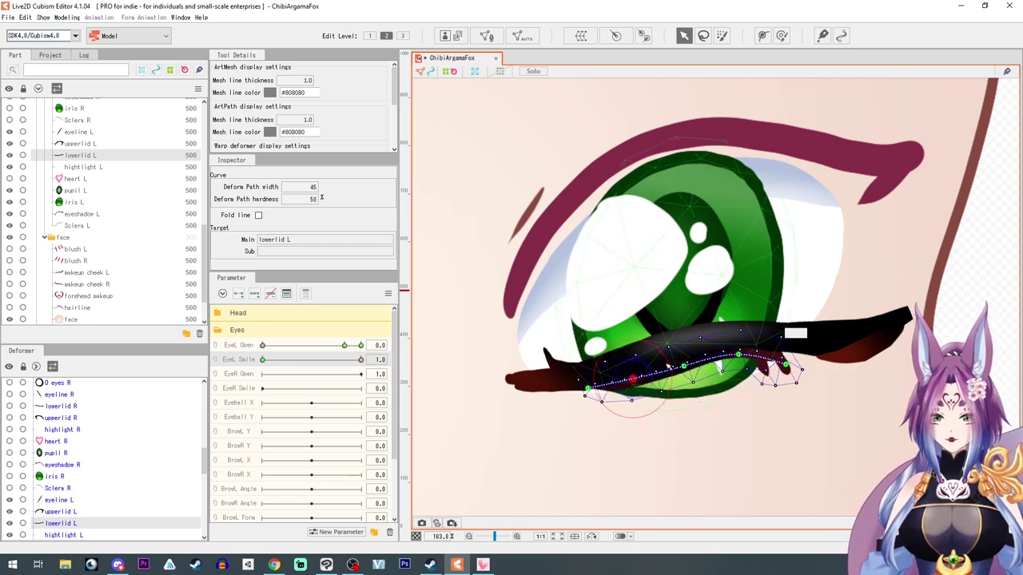
drag(361, 359, 406, 377)
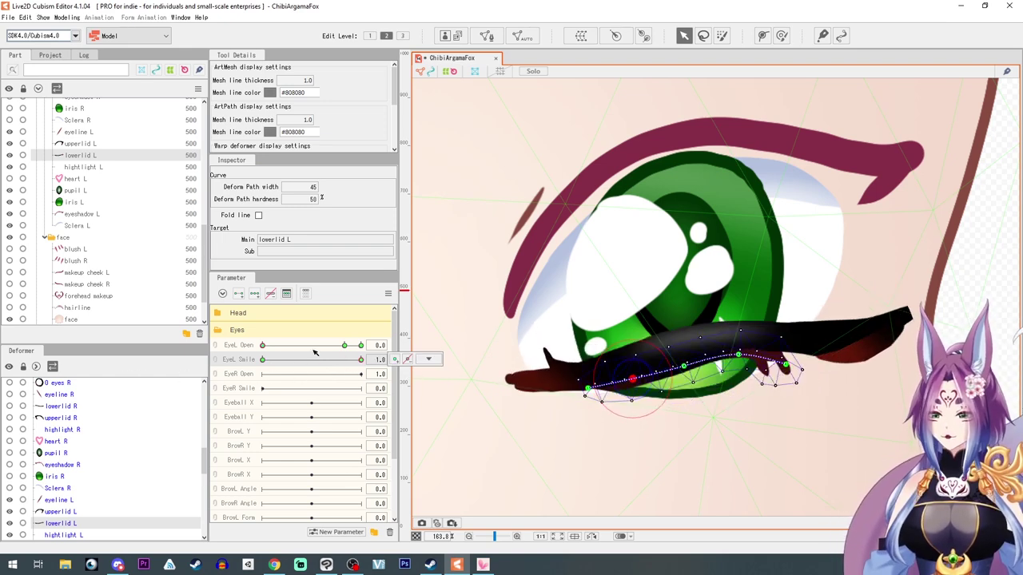
- Set EyeL Open to 1.0 at EyeL Smile 1.0 and raise the lower lid's middle path points while lowering its inner end
drag(263, 345, 369, 349)
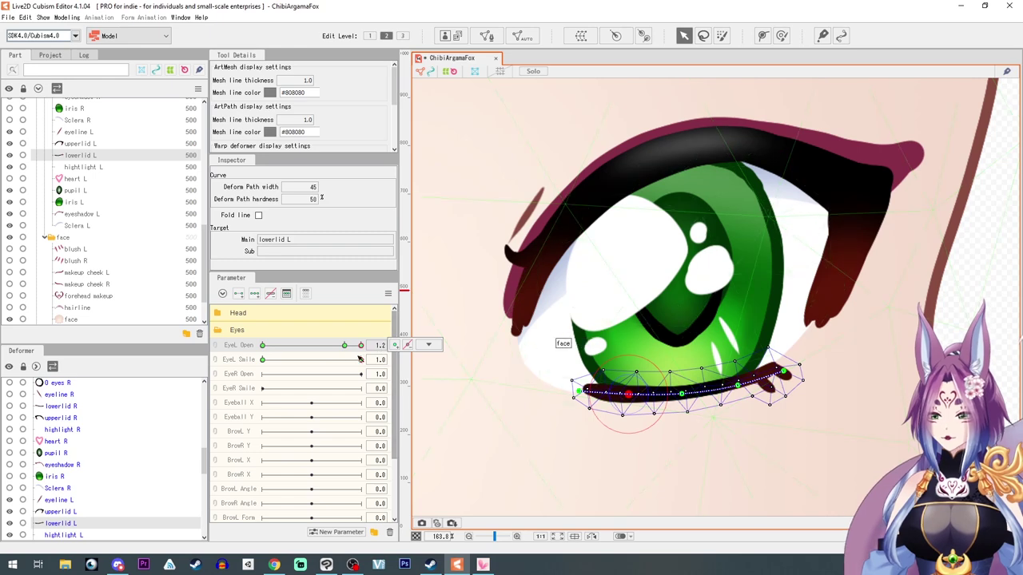
click(344, 346)
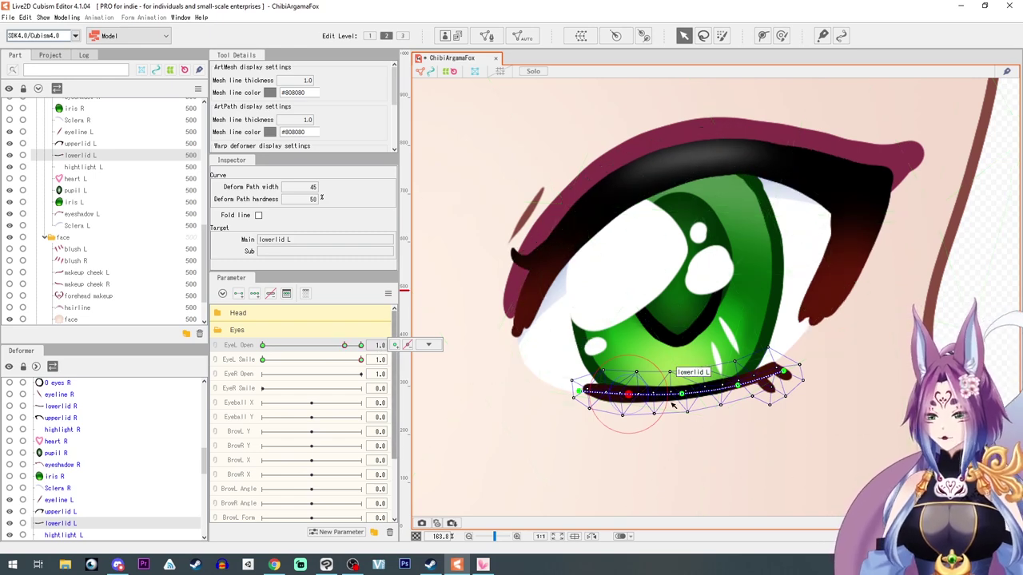
drag(681, 394, 738, 381)
drag(630, 396, 579, 395)
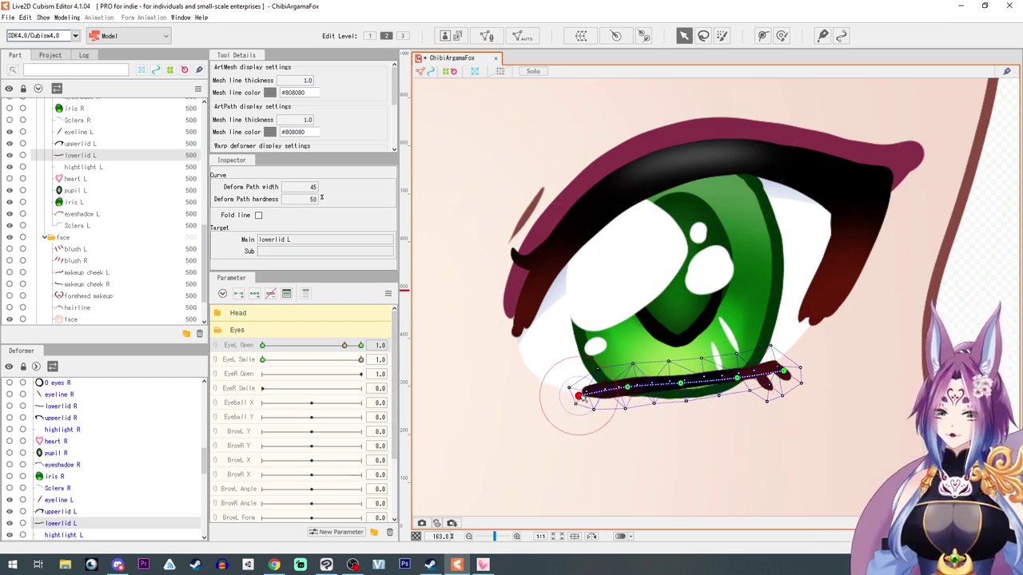
drag(736, 379, 740, 382)
click(683, 383)
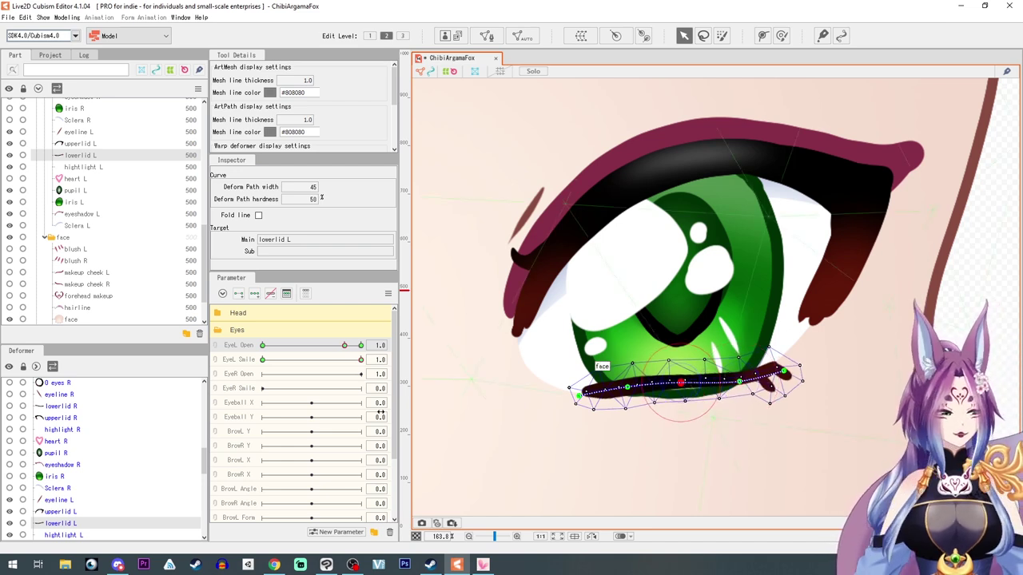
- Raise the lower lid's middle points slightly at EyeL Open 1.2 and EyeL Smile 1.0, then return to EyeL Open 1.0 and EyeL Smile 0.0
mouse_move(361, 360)
mouse_down()
mouse_move(334, 360)
mouse_move(444, 371)
mouse_move(391, 368)
mouse_move(374, 349)
mouse_up()
drag(681, 393, 743, 387)
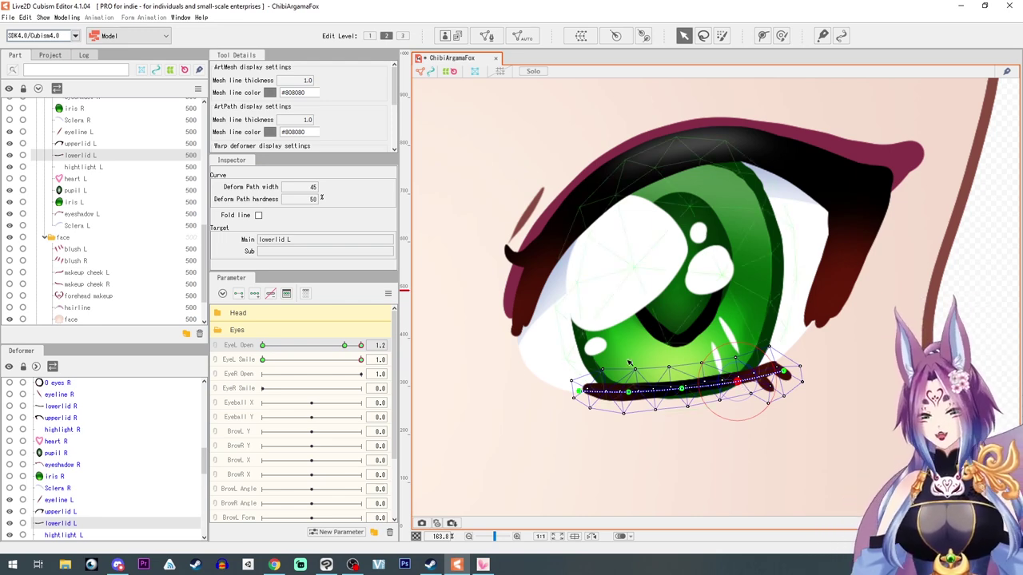
mouse_move(407, 343)
drag(409, 341, 369, 359)
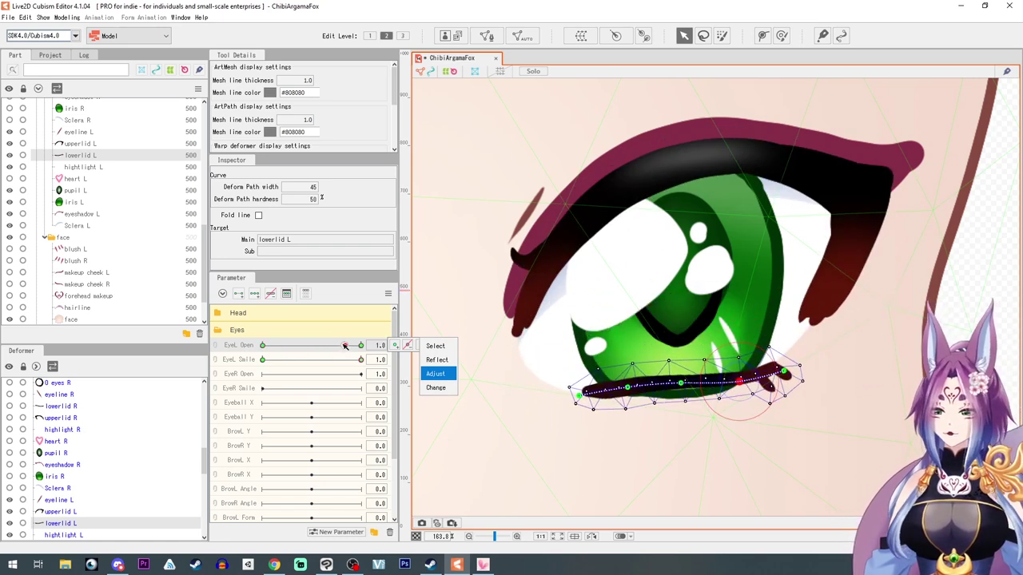
click(344, 346)
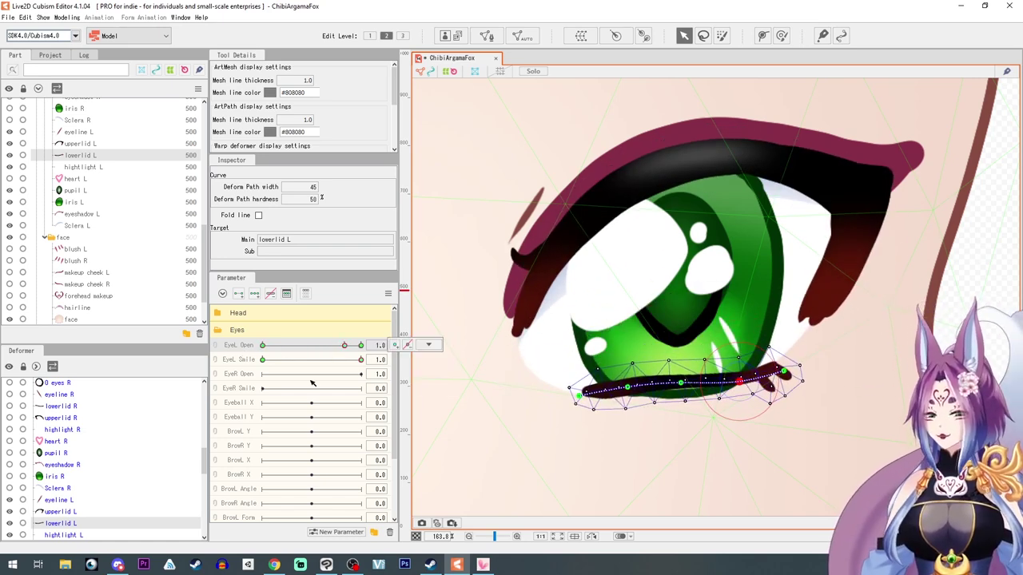
drag(360, 361, 262, 360)
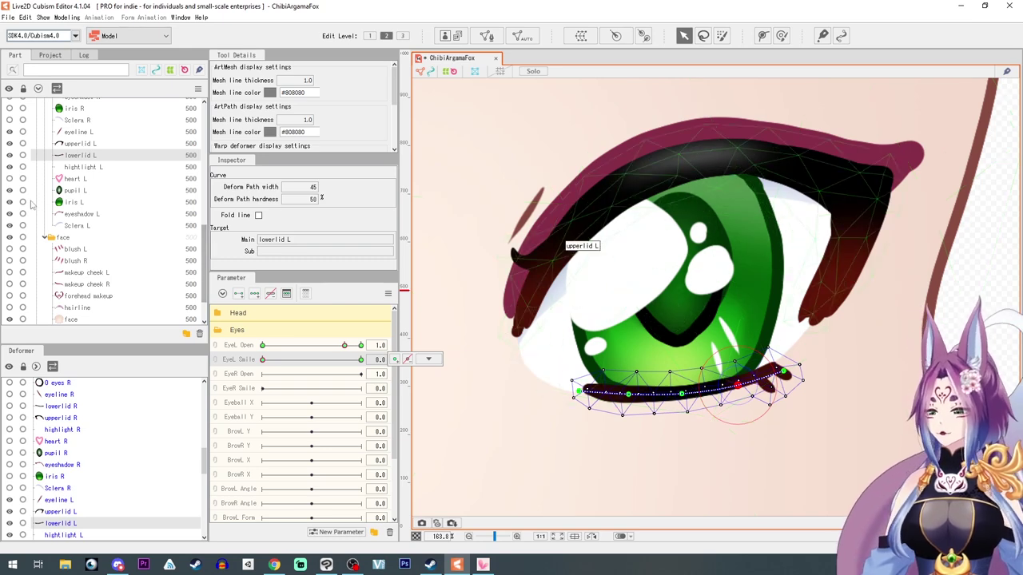
- Hide the left eyeshadow, iris and pupil, and start a deform path on Sclera L along its lower and outer edges
drag(10, 215, 10, 191)
click(79, 227)
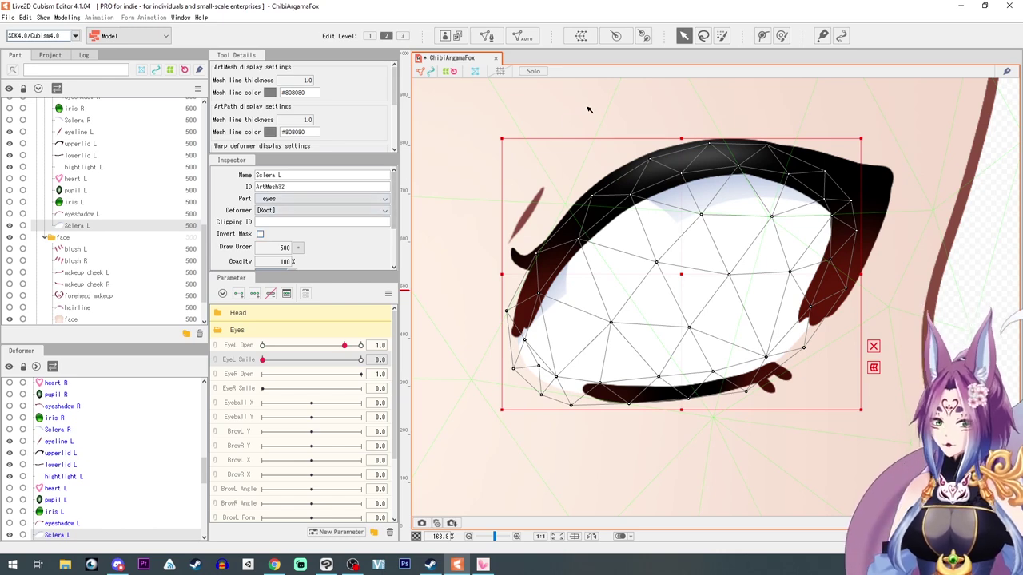
click(763, 36)
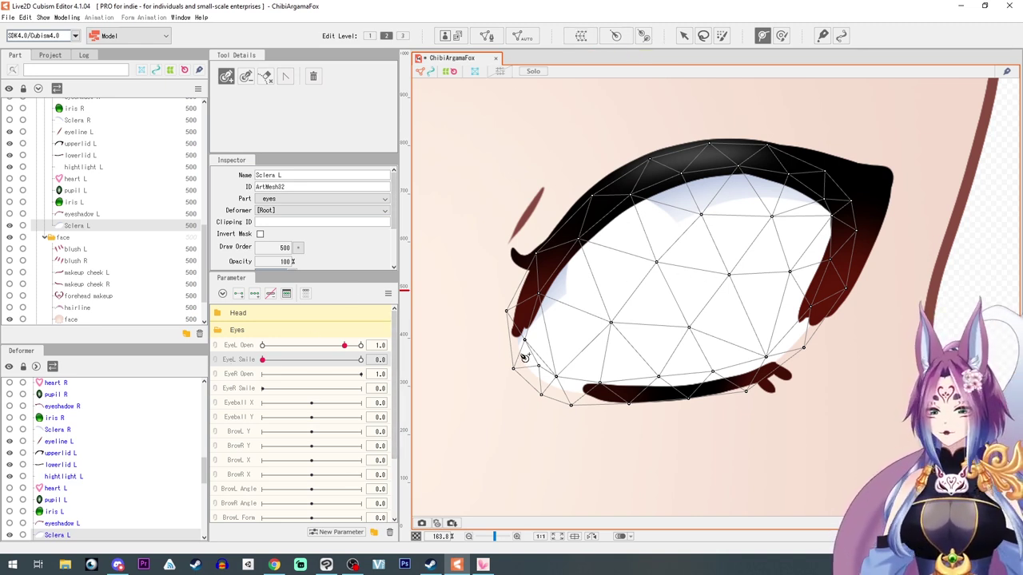
click(697, 386)
click(753, 371)
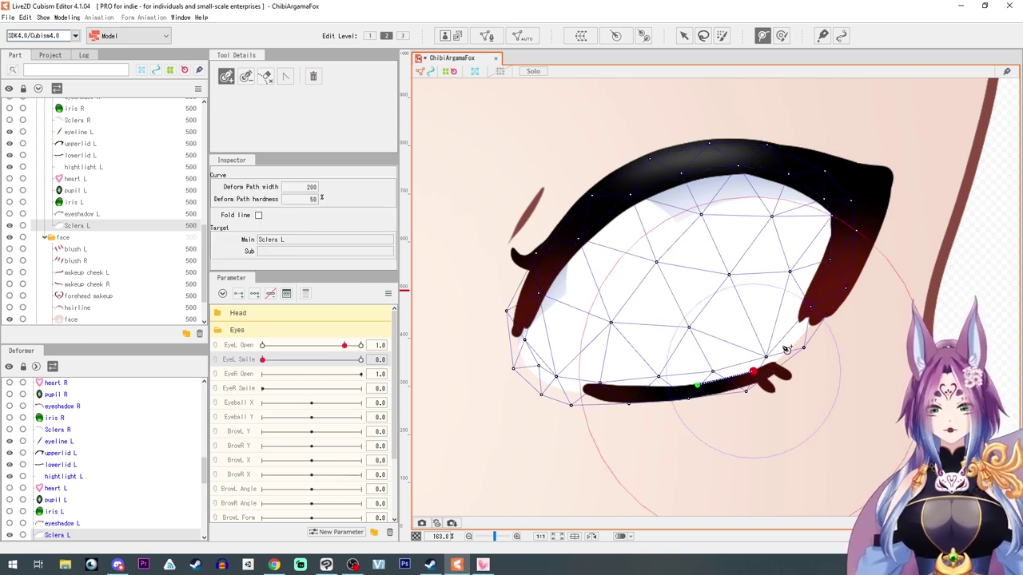
click(785, 342)
click(819, 309)
click(837, 256)
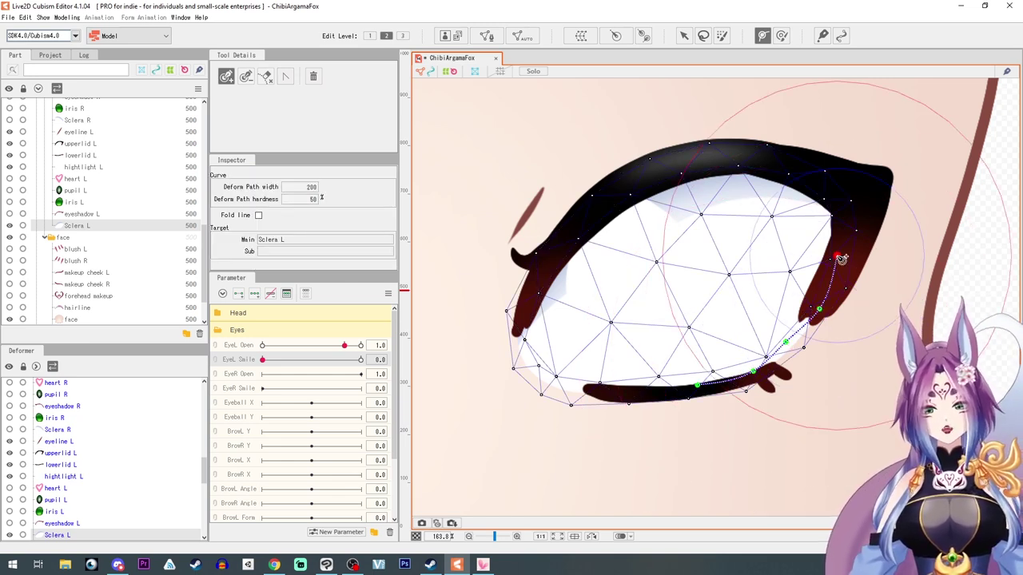
- Continue the sclera's deform path over the upper edge, around the inner corner and back to its starting point as a closed loop
click(846, 207)
click(766, 173)
click(681, 173)
click(629, 201)
click(592, 222)
click(556, 262)
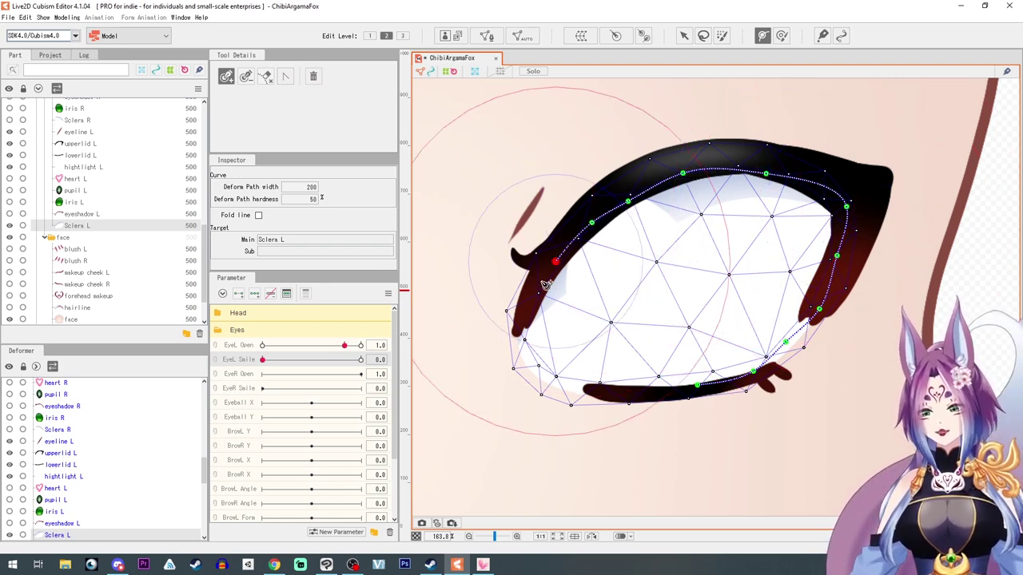
click(529, 306)
click(525, 342)
click(547, 376)
click(611, 387)
click(698, 387)
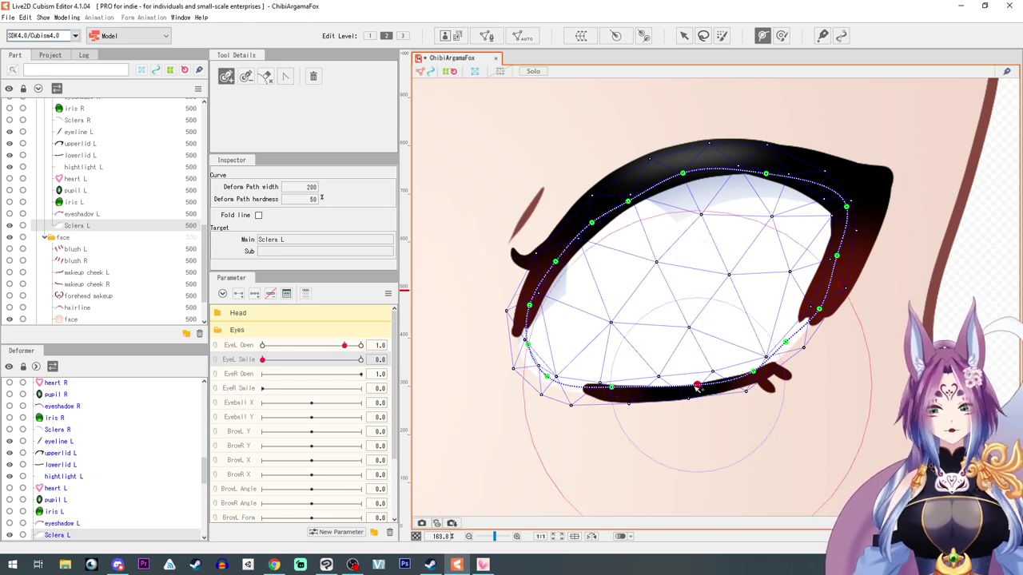
- Adjust the sclera path's points so the loop follows the eye outline just behind the upper and lower lids
click(630, 392)
click(554, 378)
click(527, 354)
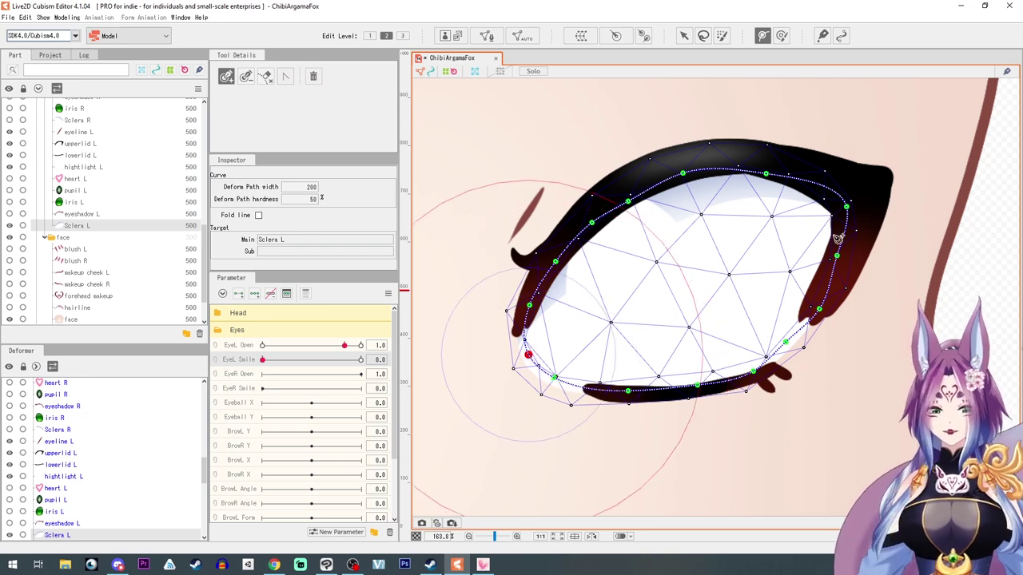
drag(766, 174, 763, 168)
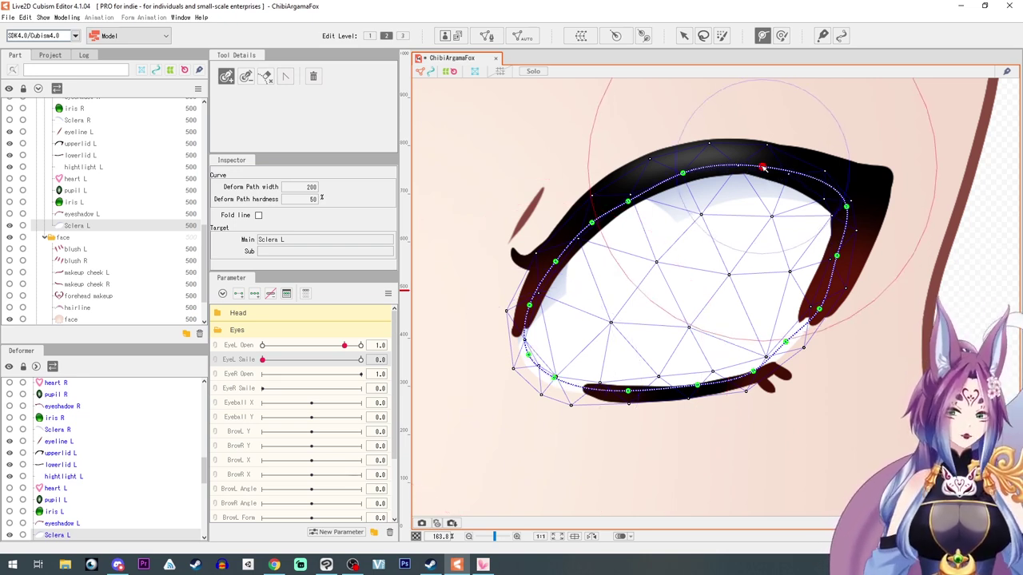
drag(683, 174, 680, 169)
drag(628, 202, 590, 220)
drag(837, 257, 842, 261)
drag(786, 343, 788, 346)
click(697, 387)
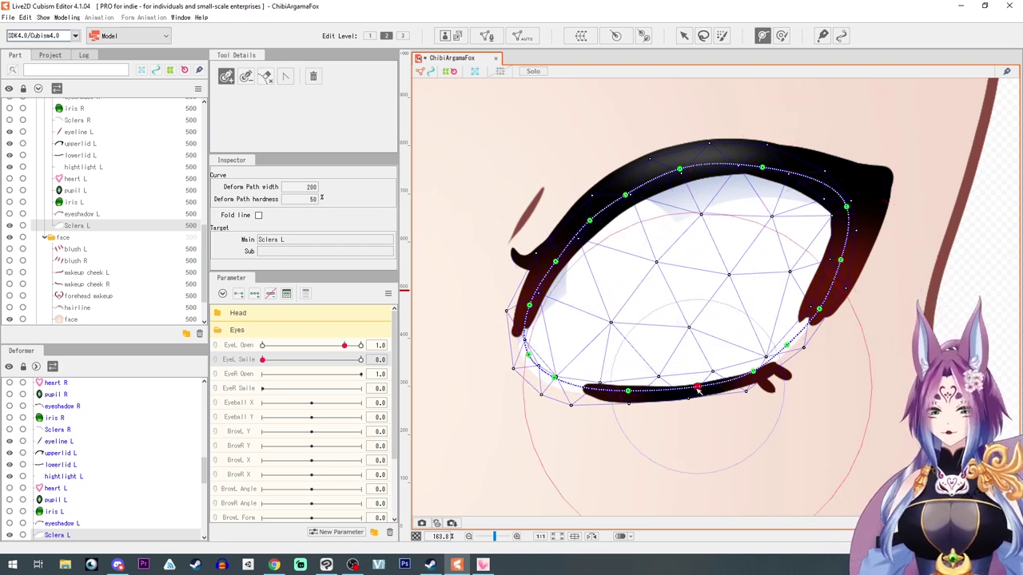
click(628, 391)
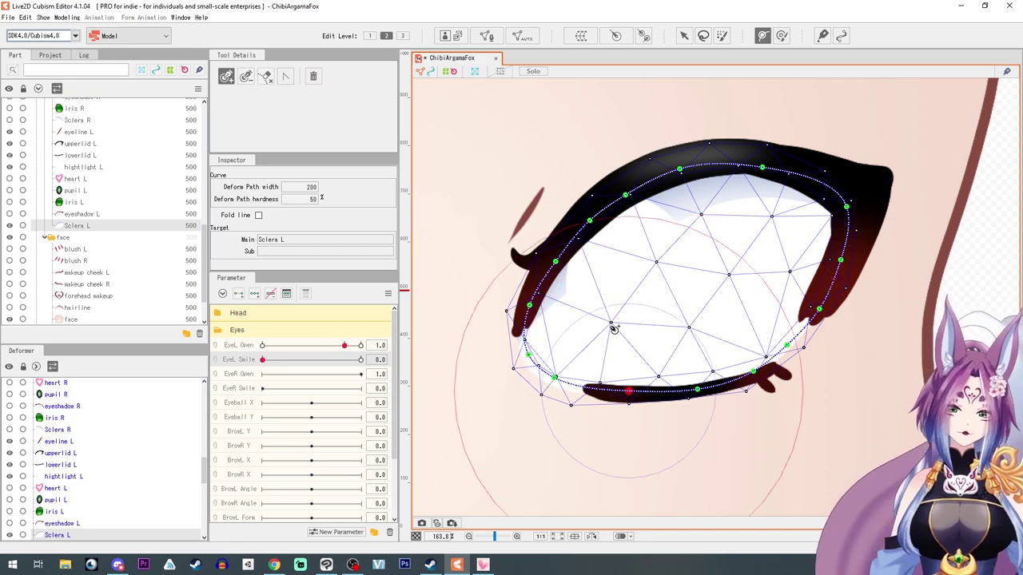
- Set the sclera's deform path width to 80 and add EyeL Open keyforms at 0.0, 1.0 and 1.2
drag(311, 187, 281, 186)
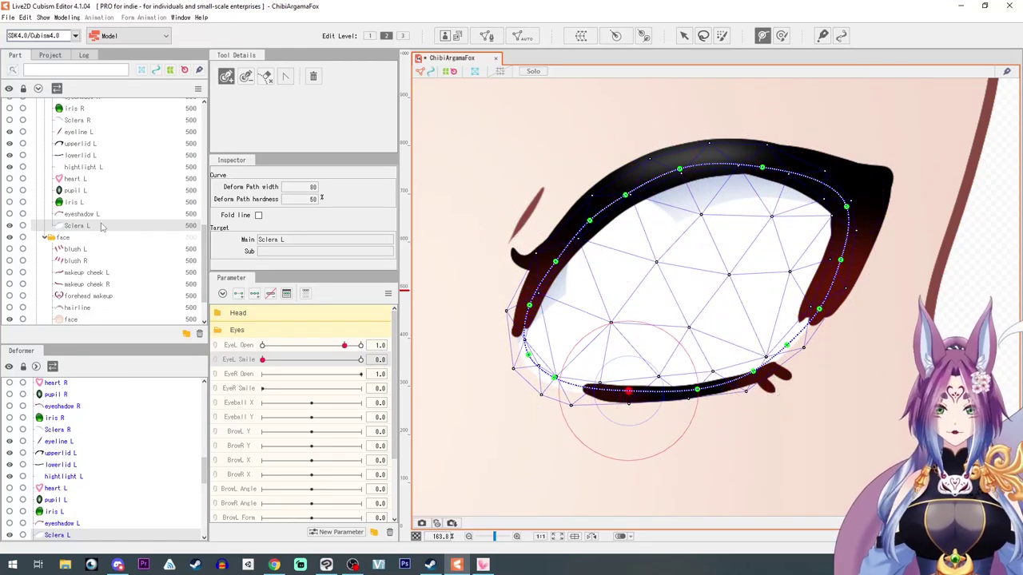
click(71, 228)
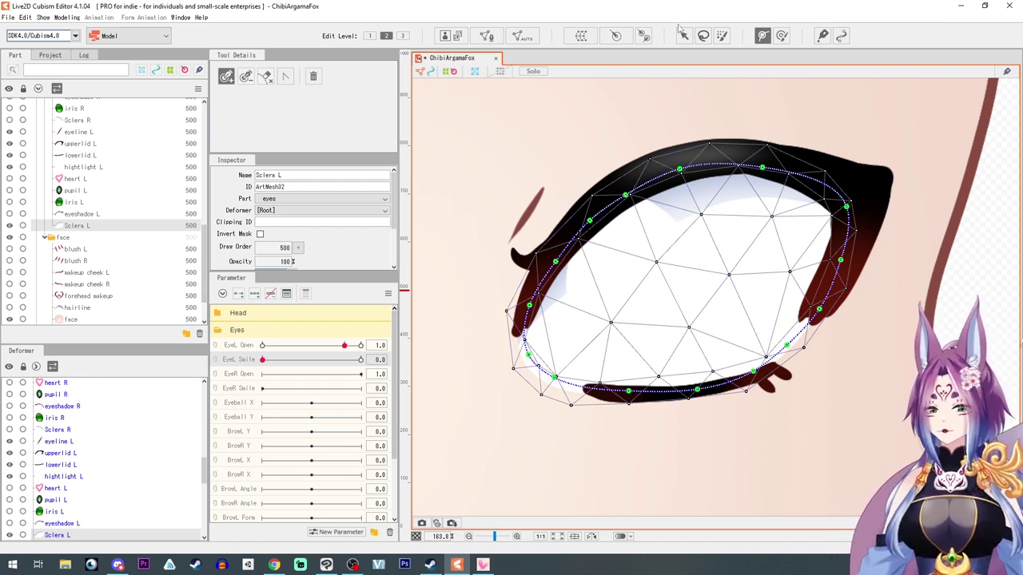
click(683, 36)
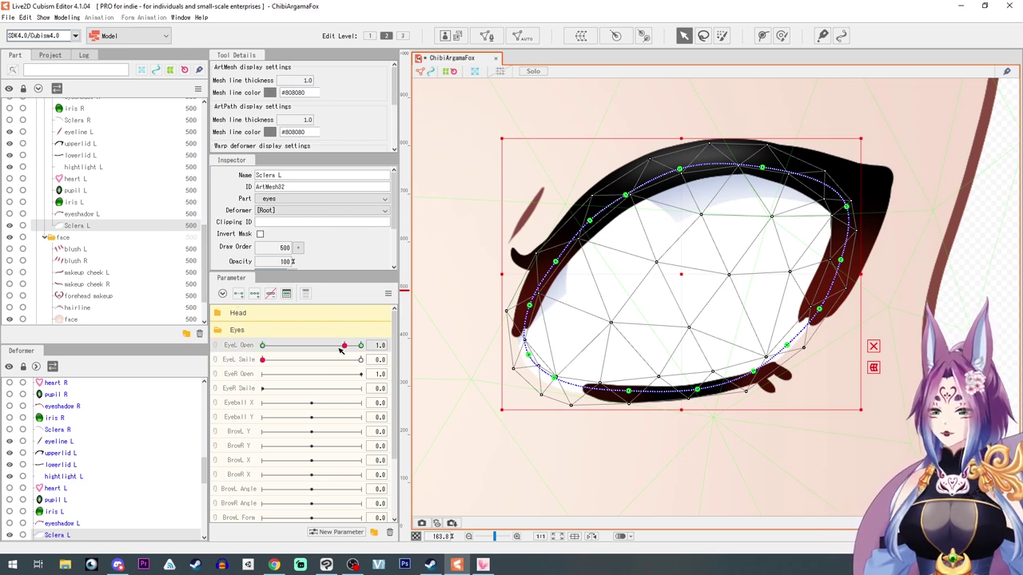
mouse_move(381, 346)
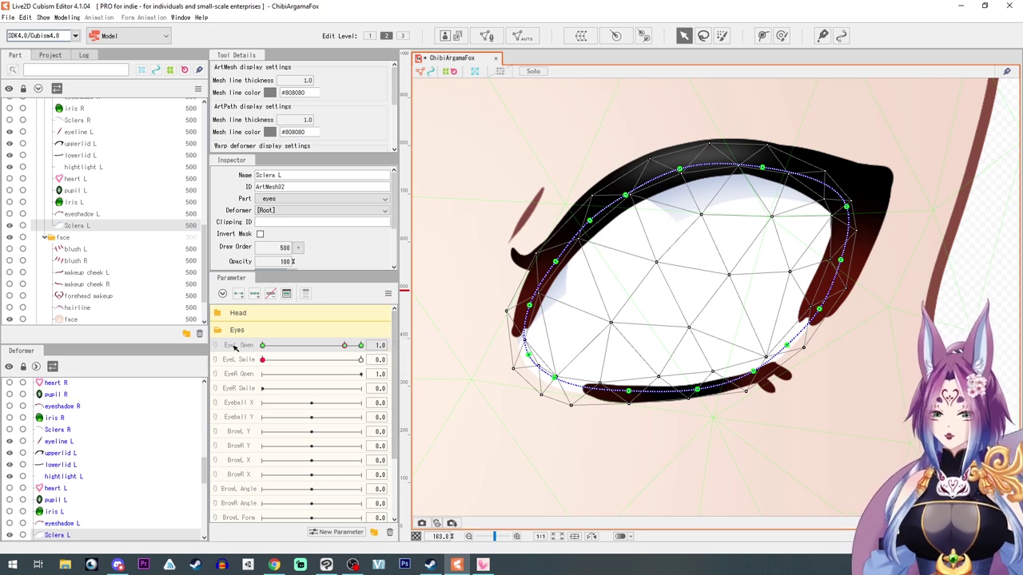
- Set EyeL Open to 1.2, raise the sclera's upper path points behind the widened upper lid, and tuck in its corners
drag(346, 346, 365, 347)
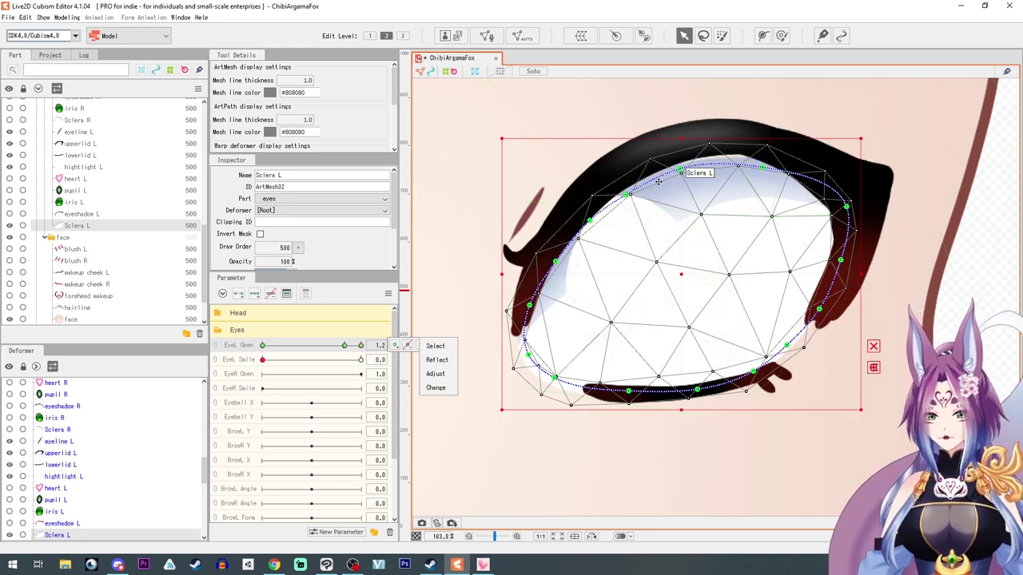
drag(681, 170, 677, 156)
drag(762, 166, 760, 155)
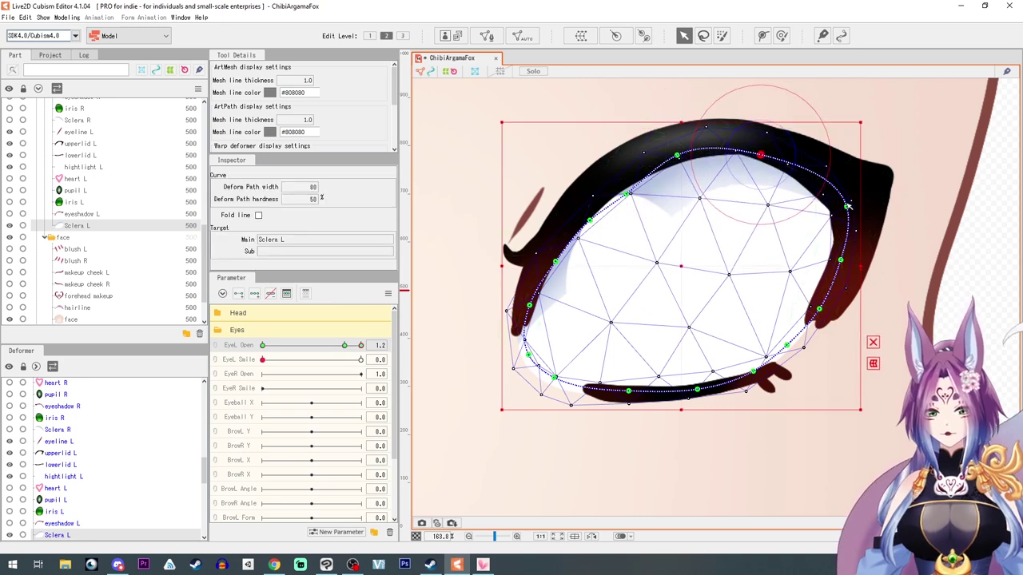
drag(846, 207, 841, 209)
drag(528, 355, 562, 377)
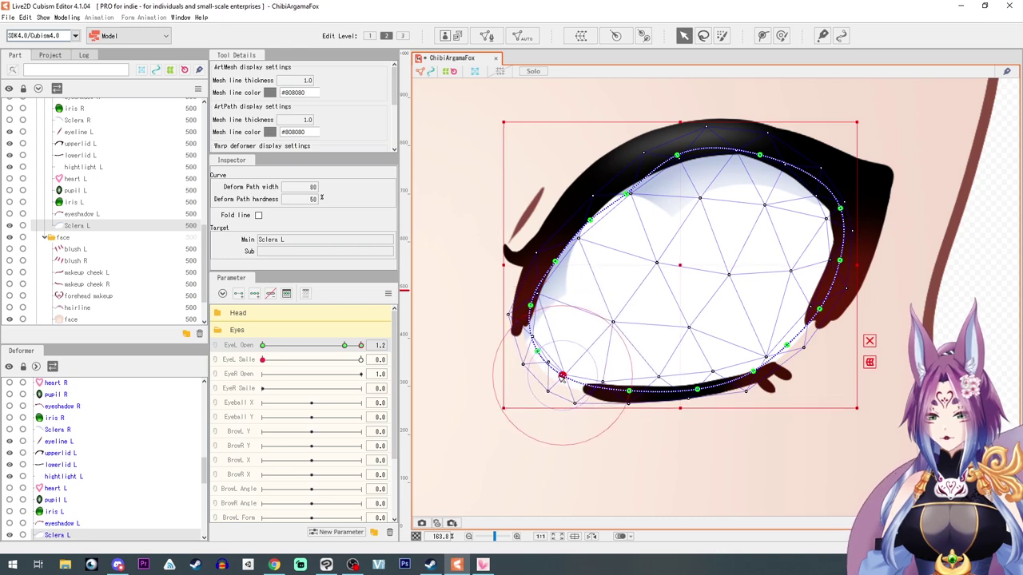
drag(531, 306, 529, 303)
drag(590, 220, 588, 212)
click(630, 190)
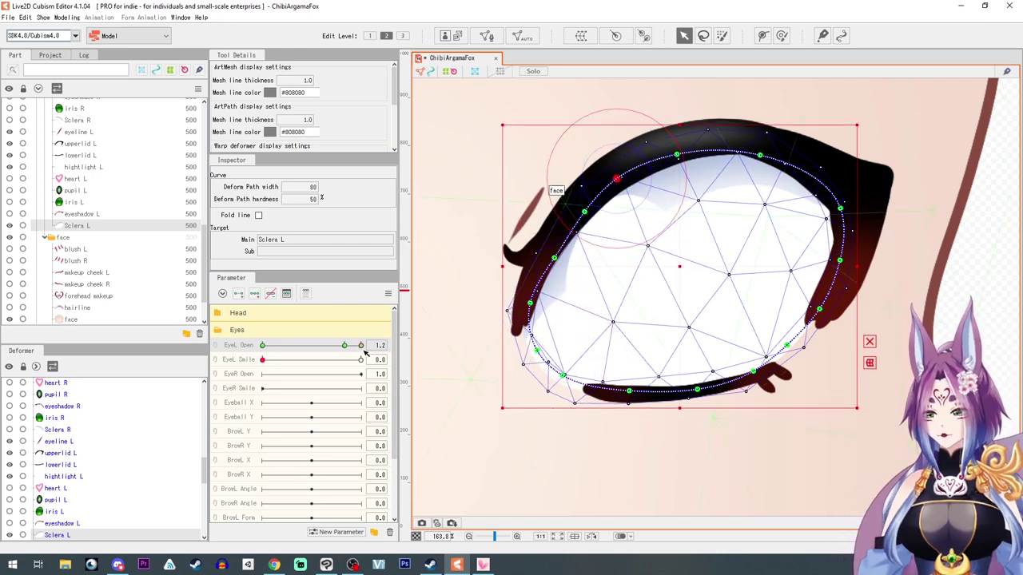
- Set EyeL Open to 0.0, flatten the sclera vertically, and bend its middle and outer path points into the closed upper lid
drag(361, 346, 156, 342)
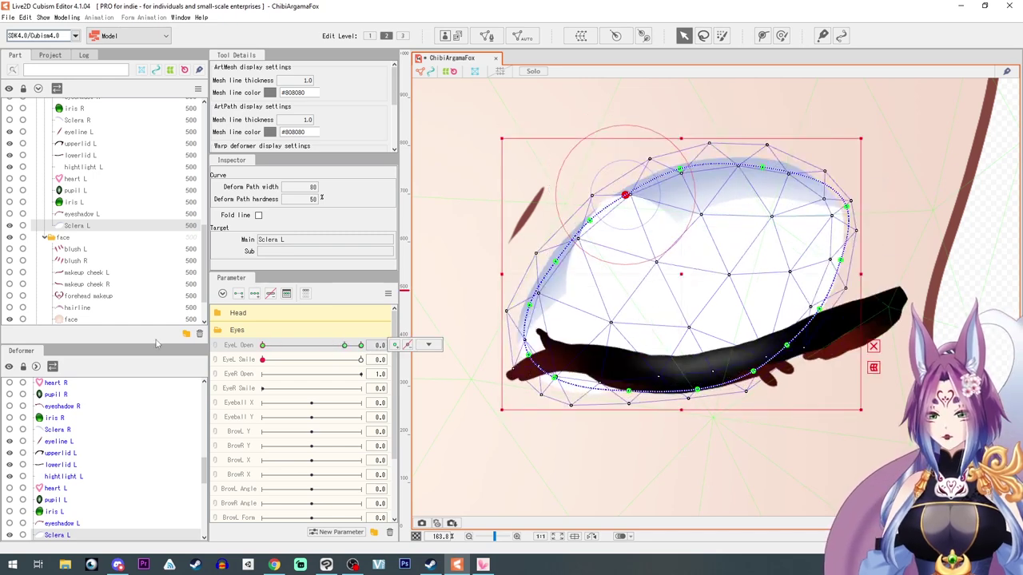
drag(680, 139, 708, 307)
drag(679, 411, 686, 386)
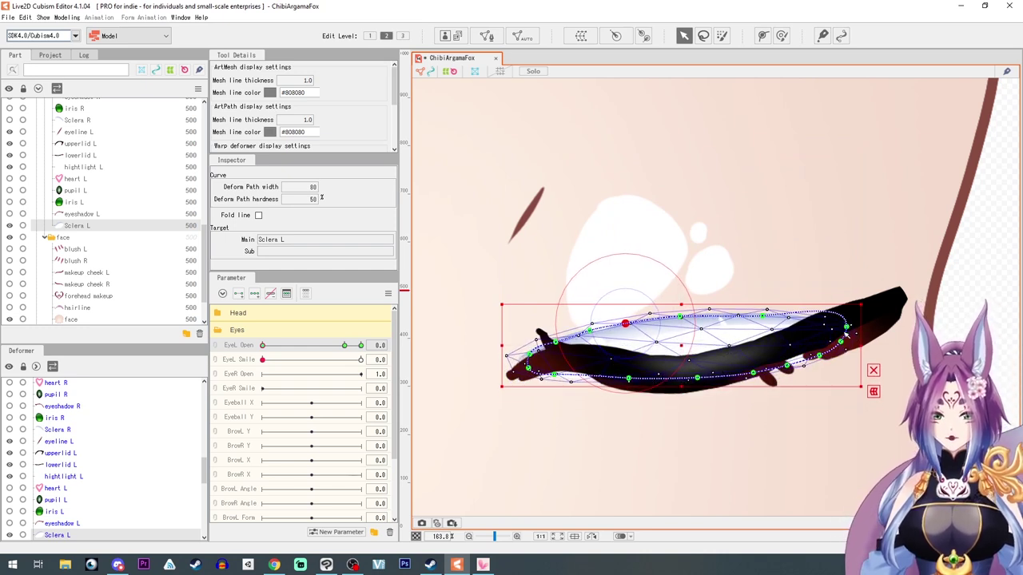
drag(685, 311, 680, 358)
drag(763, 319, 861, 322)
drag(821, 356, 821, 340)
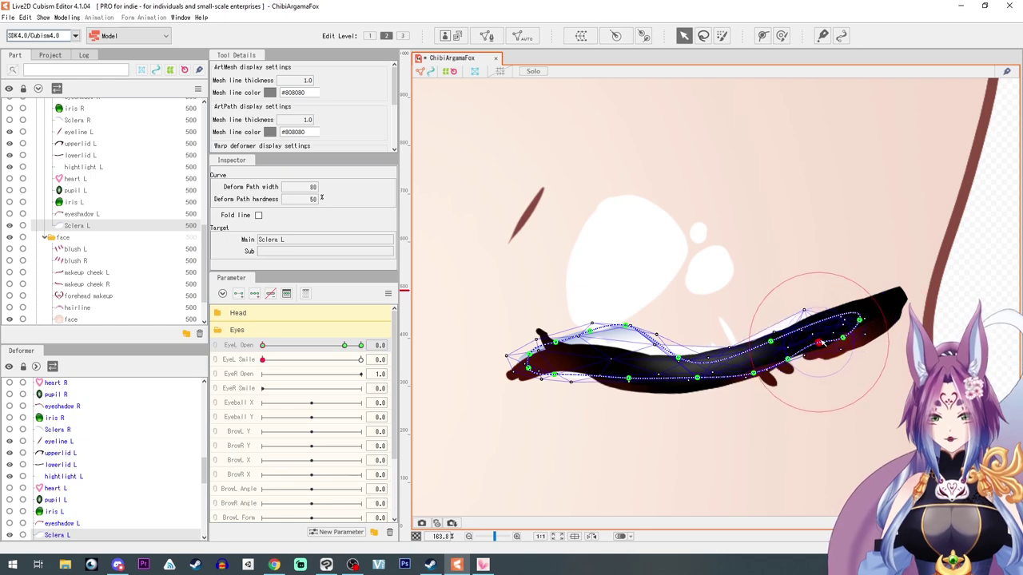
- Move the sclera's protruding upper vertices and path points near the outer half inside the closed lid
scroll(807, 311, up, 4)
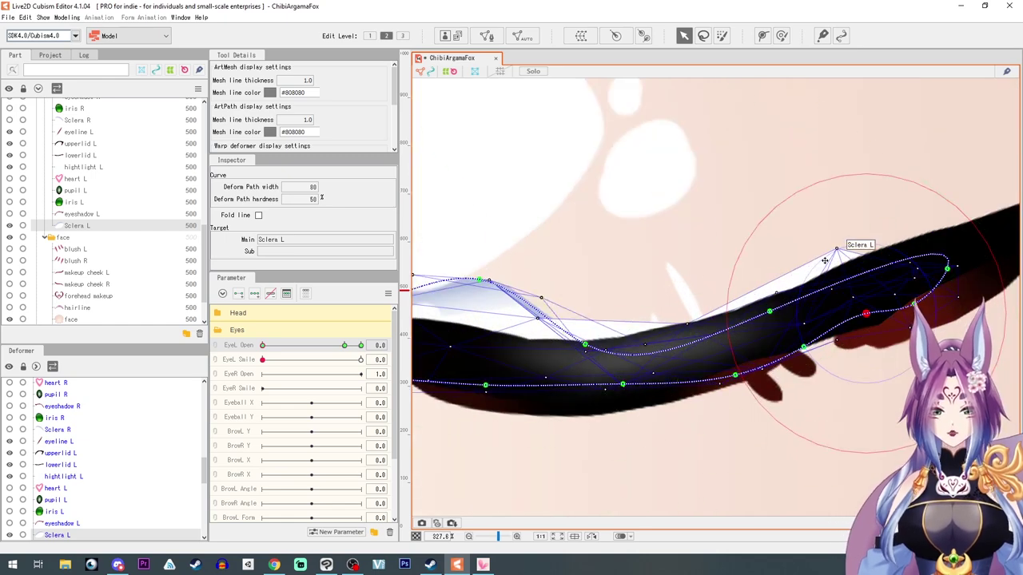
click(838, 250)
drag(839, 250, 827, 330)
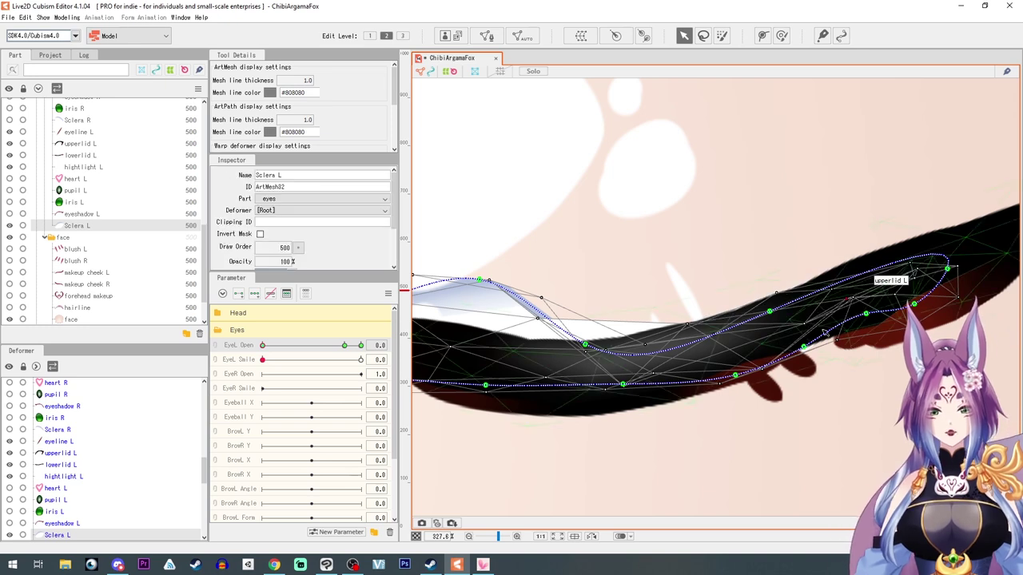
click(803, 341)
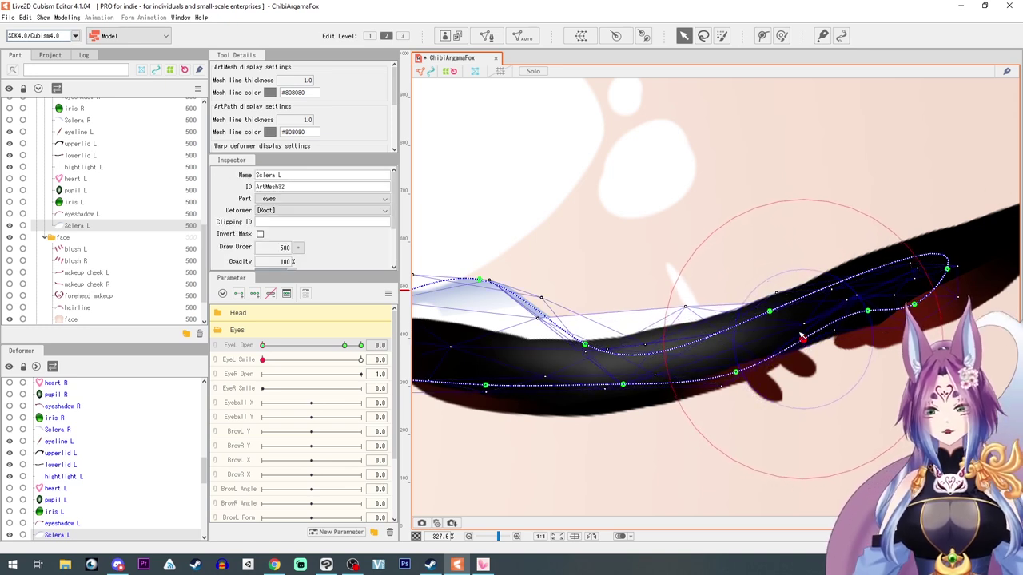
click(687, 312)
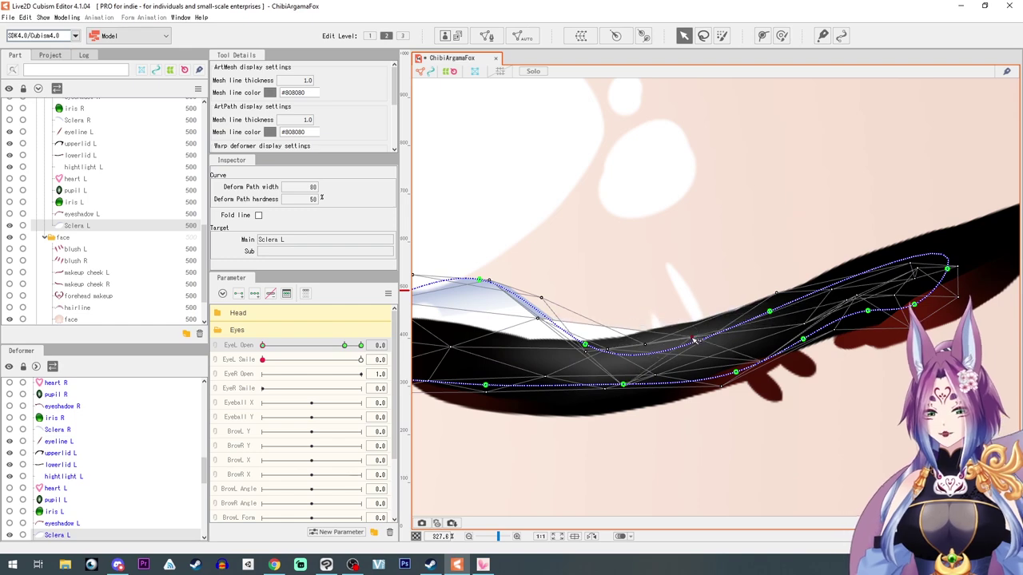
click(780, 296)
drag(777, 294, 784, 313)
- Lower the sclera's remaining path points and vertices on the inner half so they sit within the closed lid
drag(509, 394, 755, 389)
drag(724, 278, 725, 347)
drag(659, 295, 655, 326)
drag(586, 318, 588, 326)
drag(583, 370, 509, 362)
drag(552, 319, 558, 335)
drag(774, 329, 782, 353)
drag(844, 375, 573, 381)
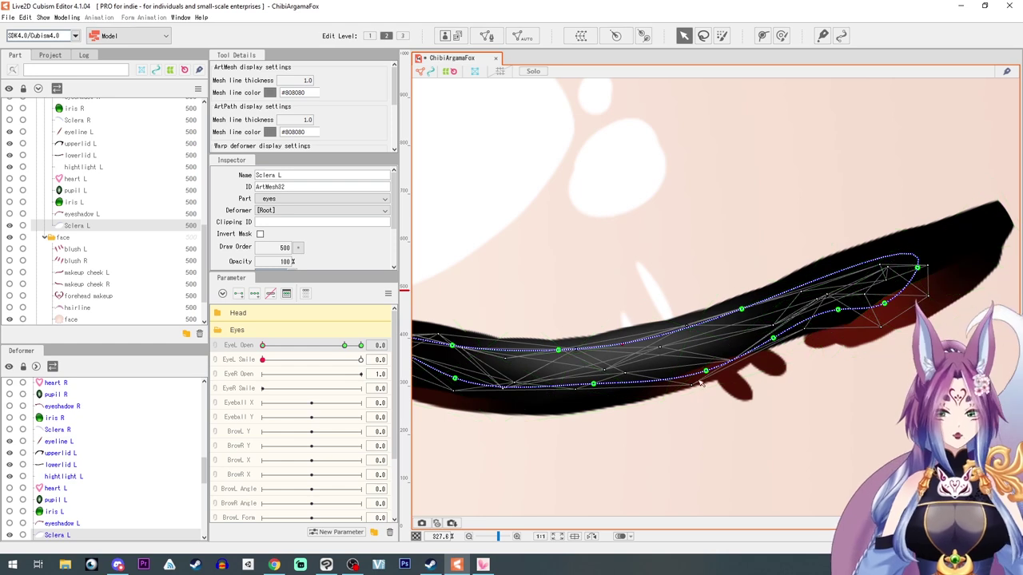
- Pull the sclera's lower vertices near the outer lashes and outer tip up inside the closed lid
drag(692, 387, 696, 365)
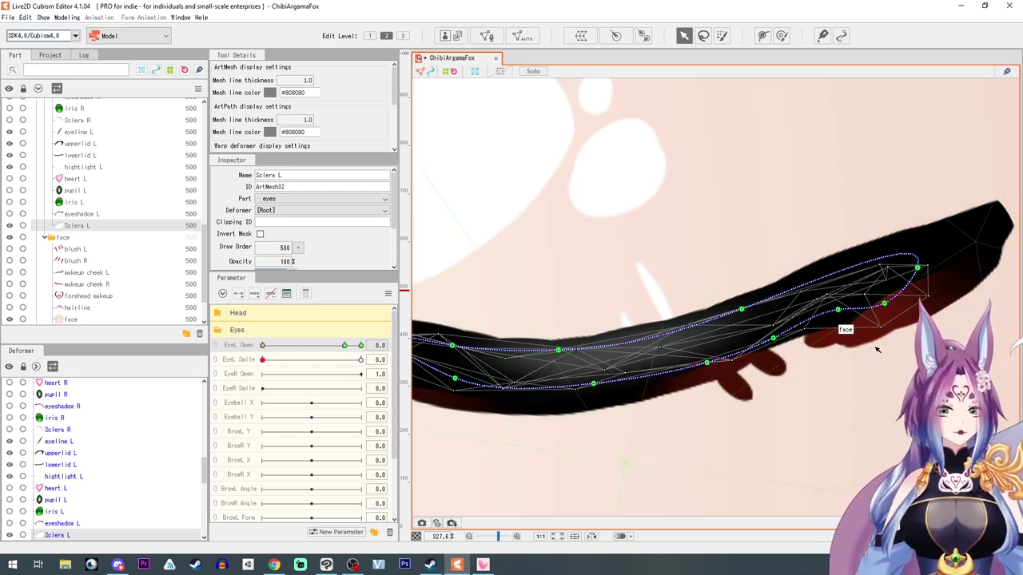
drag(882, 327, 865, 306)
drag(929, 297, 909, 279)
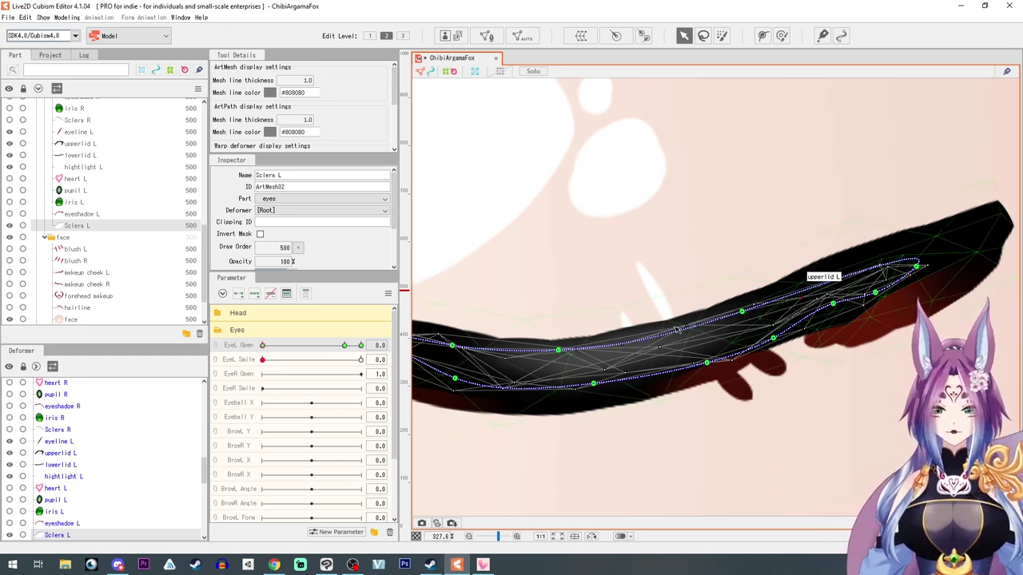
- Examine the flattened sclera mesh along the closed lid for vertices sticking out at either end
scroll(649, 340, down, 2)
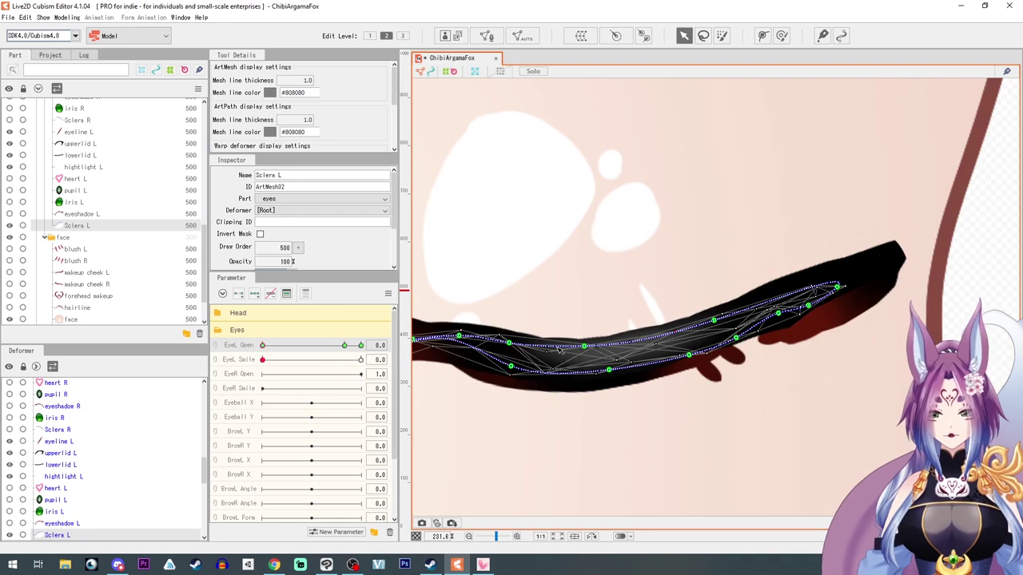
scroll(600, 346, up, 1)
scroll(607, 344, down, 2)
scroll(639, 336, up, 3)
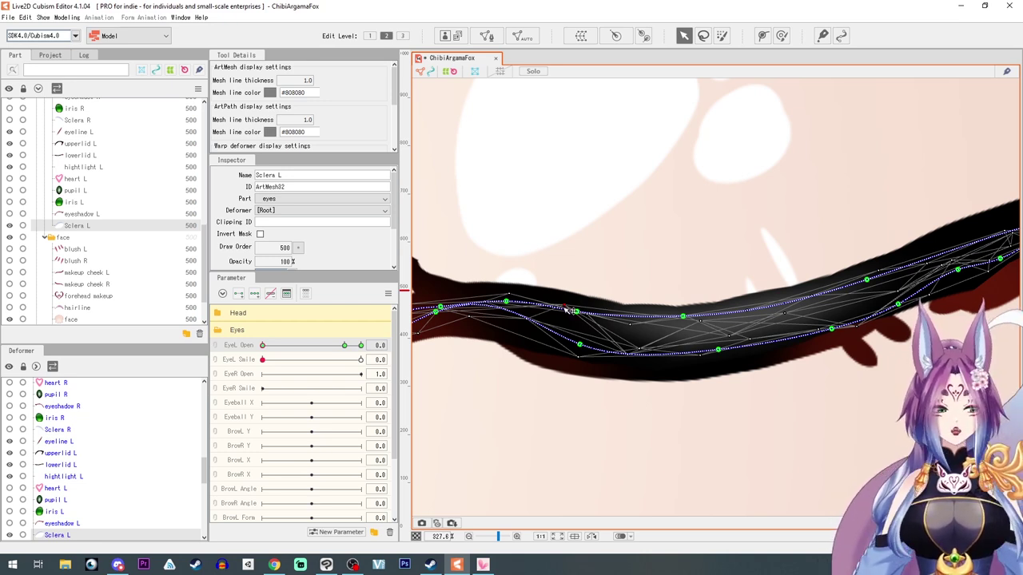
scroll(569, 310, up, 2)
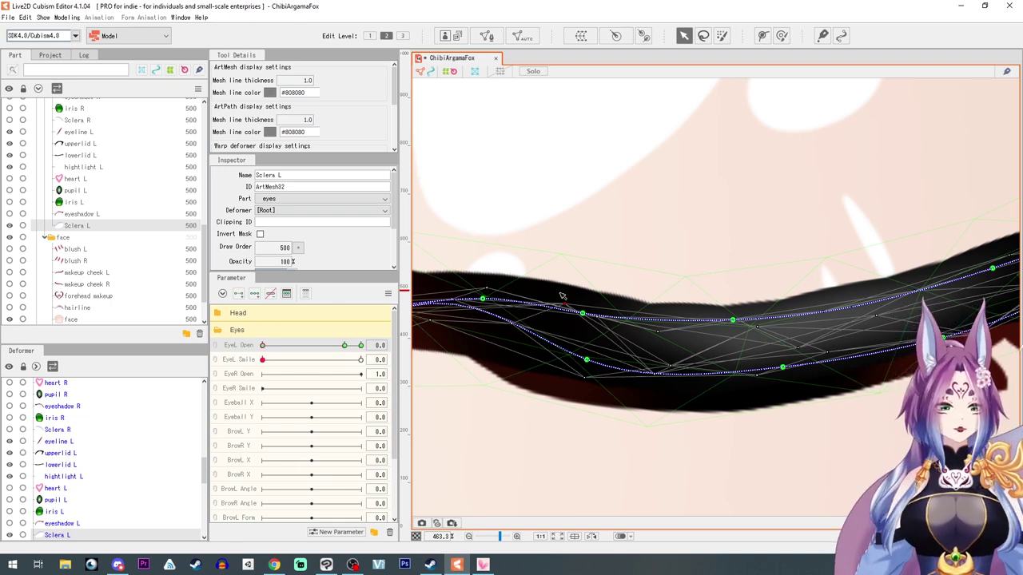
scroll(719, 400, down, 4)
scroll(906, 257, up, 4)
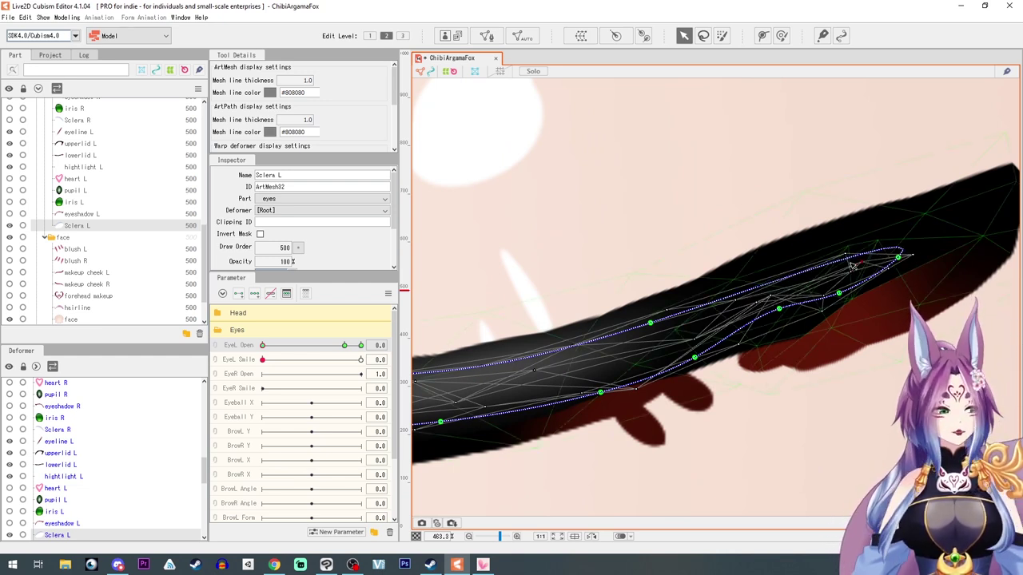
scroll(740, 314, down, 4)
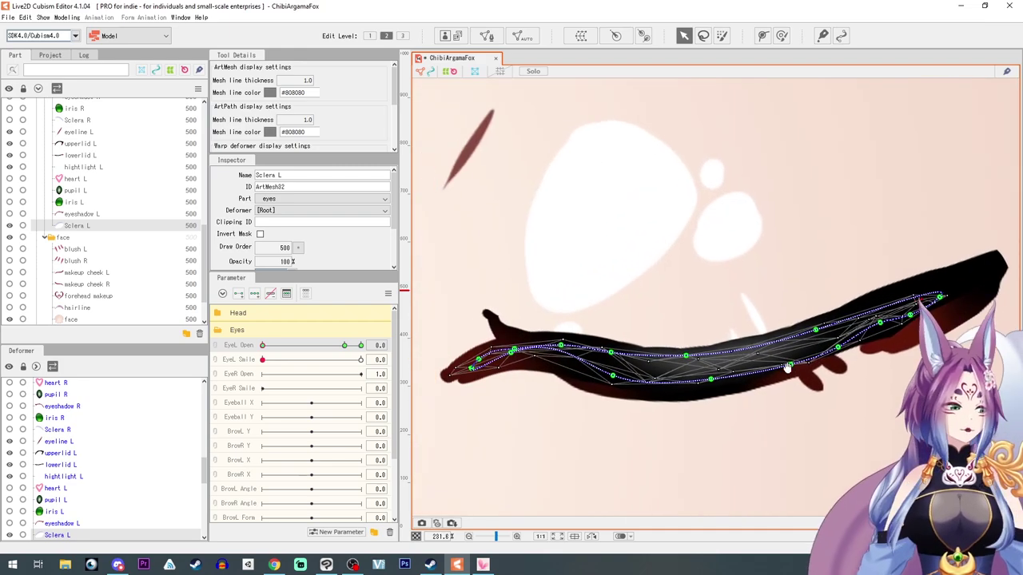
drag(548, 354, 601, 329)
- Add EyeL Smile keyforms at 0.0 and 1.0 to Sclera L and set EyeL Smile to 1.0 with the eye closed
drag(258, 350, 209, 341)
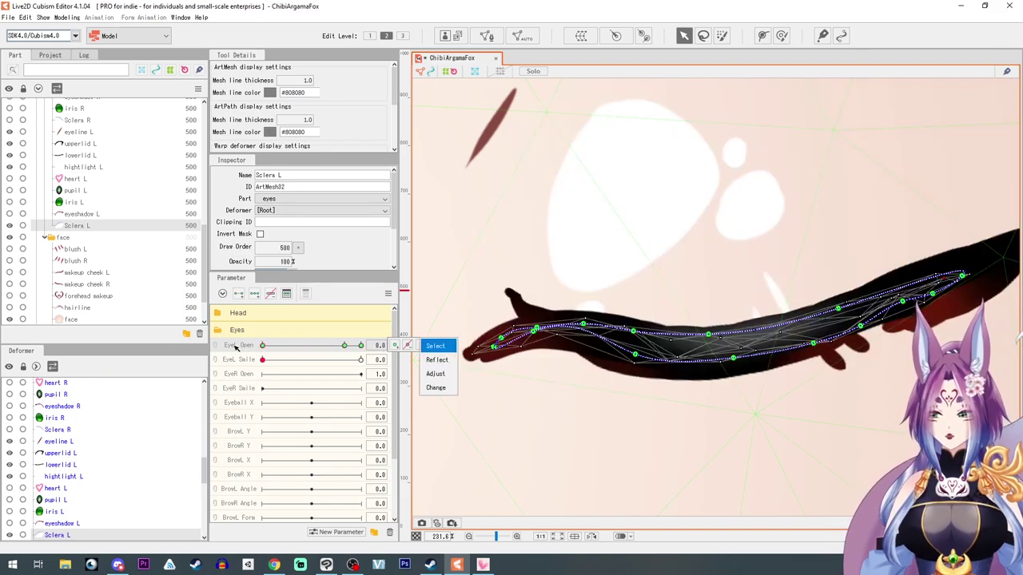
click(232, 360)
drag(268, 360, 360, 360)
scroll(769, 390, up, 2)
scroll(770, 390, down, 2)
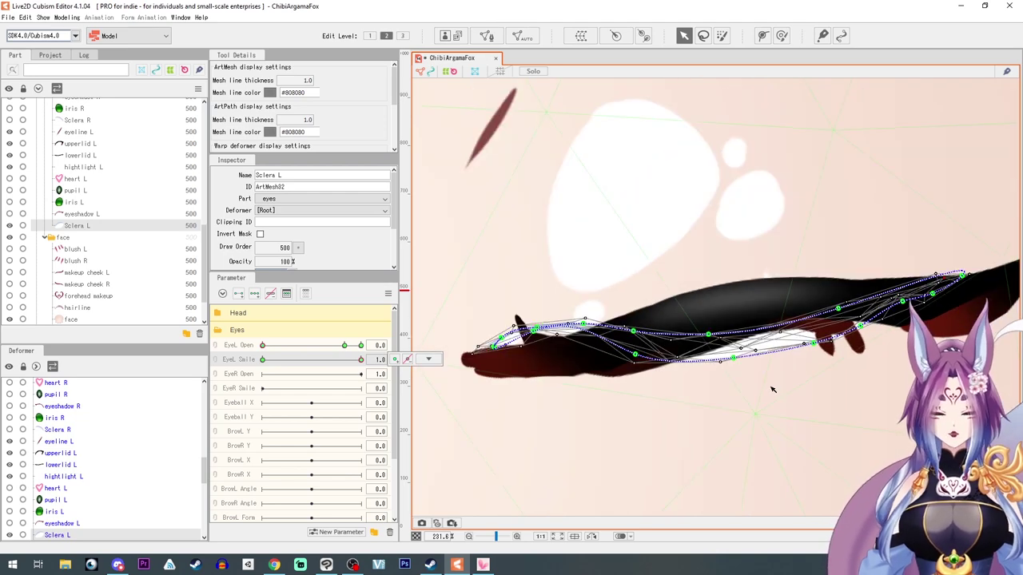
- Reshape the outer half of the sclera's deform paths at EyeL Smile 1.0 so it sits within the raised smiling lid
drag(838, 310, 836, 297)
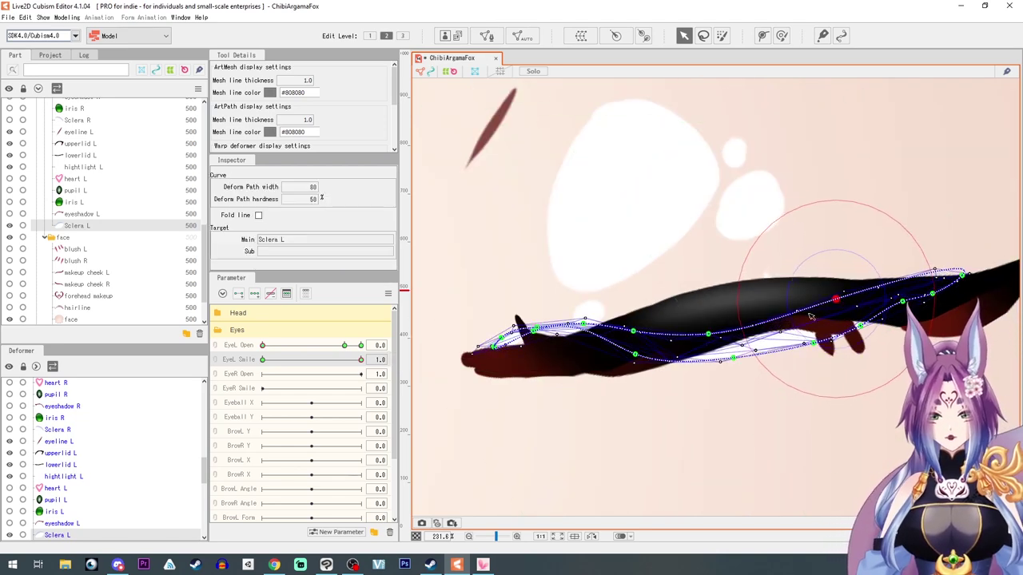
drag(709, 334, 710, 307)
drag(814, 344, 856, 310)
mouse_move(965, 274)
mouse_down()
mouse_move(968, 303)
mouse_move(935, 310)
mouse_up()
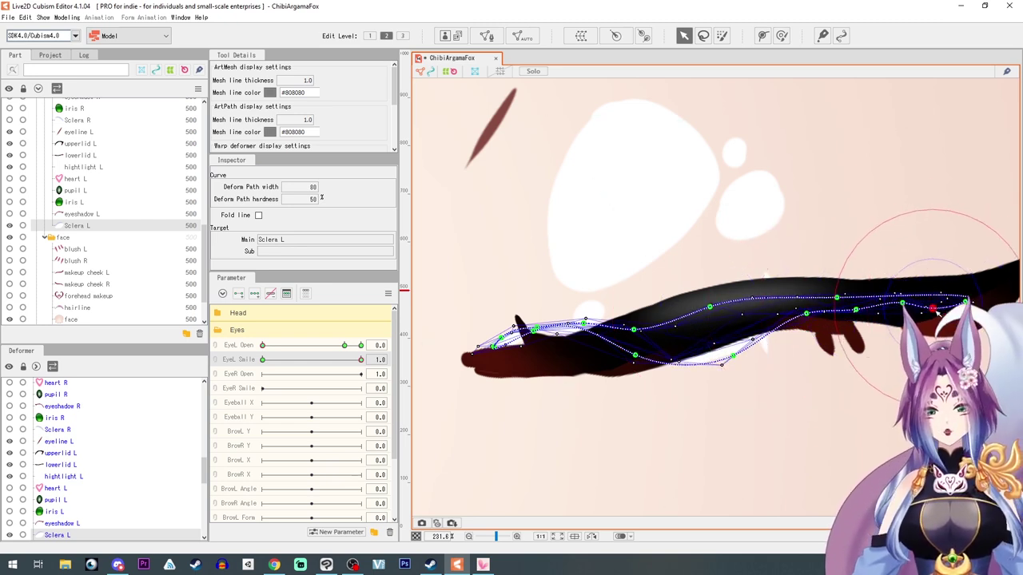
drag(852, 314, 853, 307)
drag(733, 356, 725, 319)
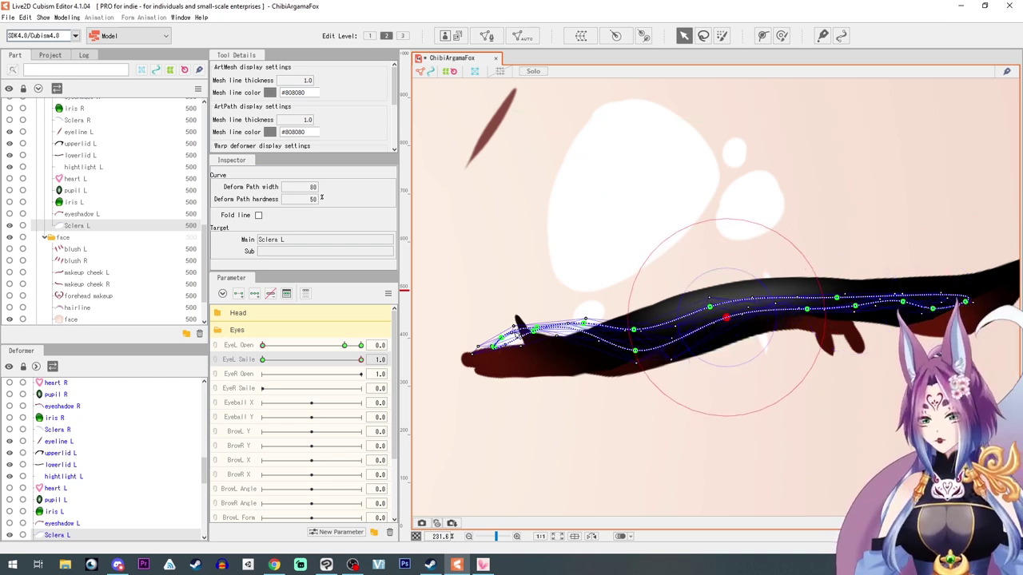
- Lower the sclera's inner path points into the smiling lid and bring its middle upper and lower path points closer together
mouse_move(535, 331)
mouse_down()
mouse_move(541, 361)
mouse_move(492, 358)
mouse_move(538, 335)
mouse_move(535, 347)
mouse_move(584, 369)
mouse_up()
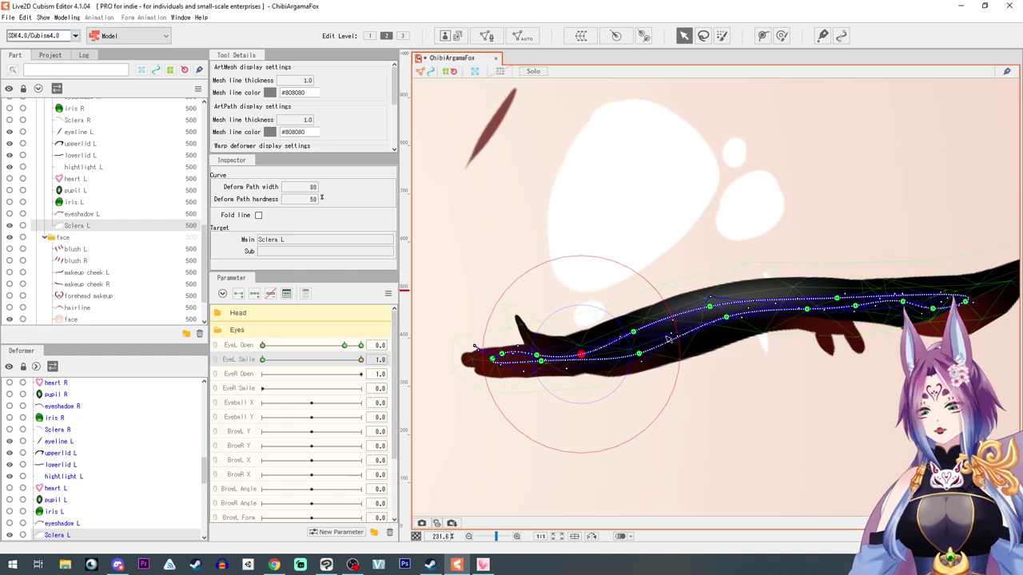
click(642, 335)
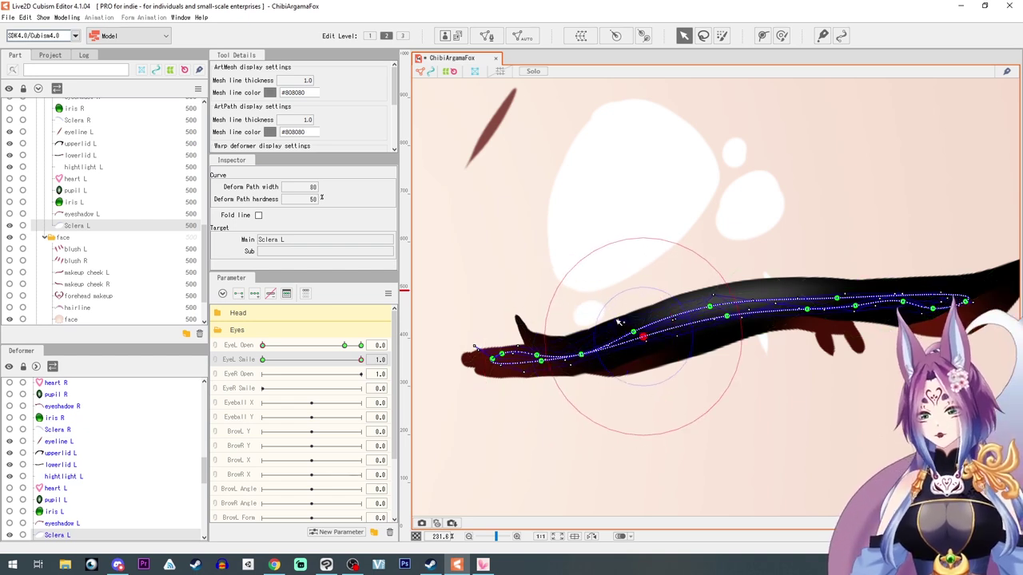
click(617, 321)
mouse_move(709, 306)
mouse_down()
mouse_move(707, 315)
mouse_move(724, 310)
mouse_up()
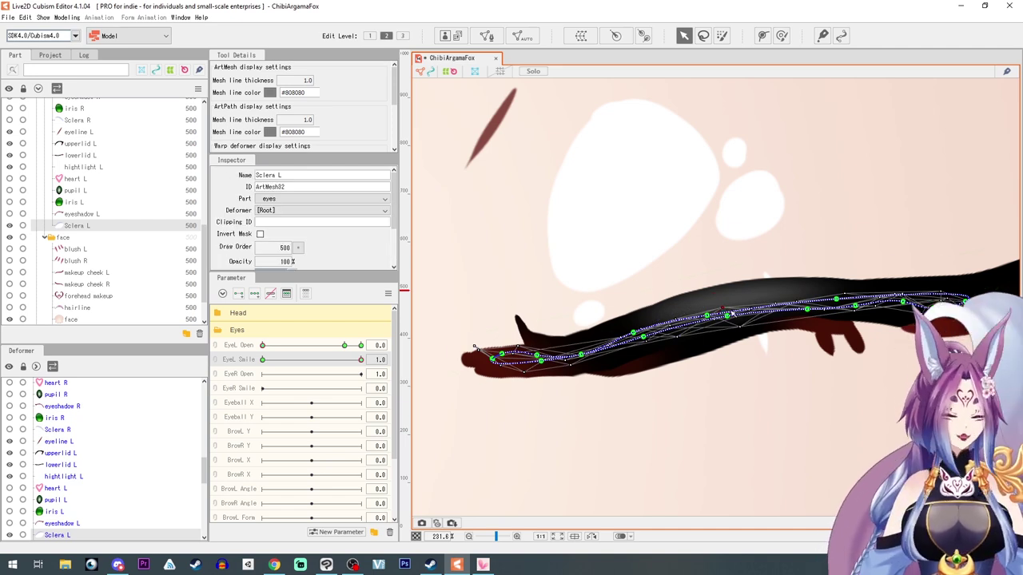
- Align the sclera's remaining path points toward the outer and inner ends into a thin strip along the smiling lid's centre
drag(807, 309, 851, 302)
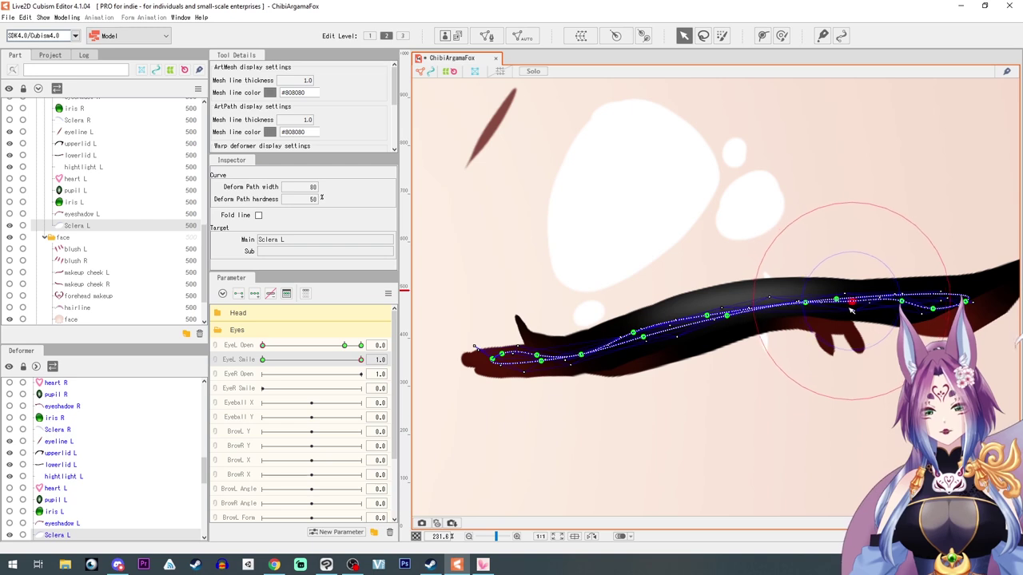
key(Escape)
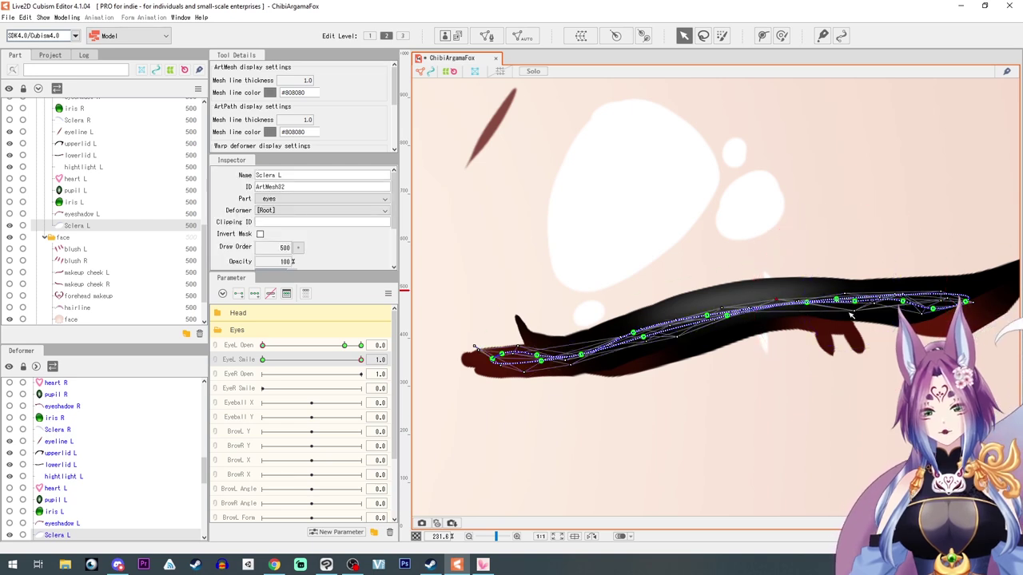
click(855, 313)
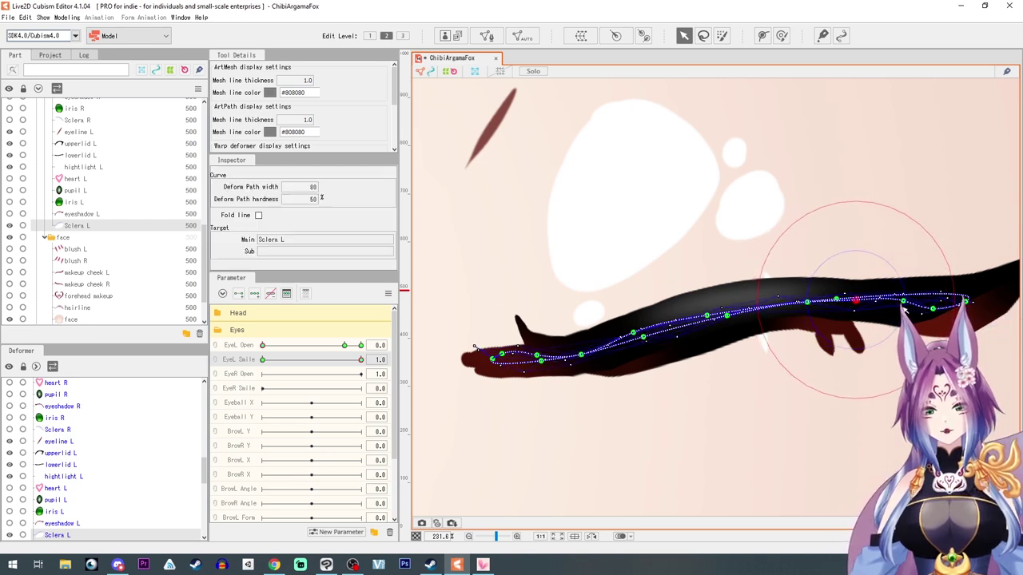
click(936, 303)
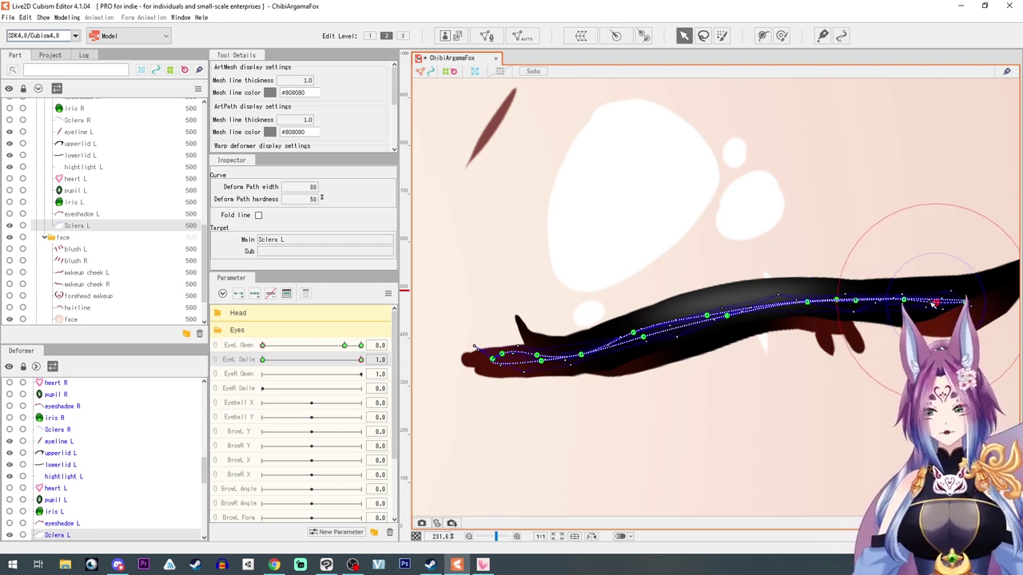
click(504, 355)
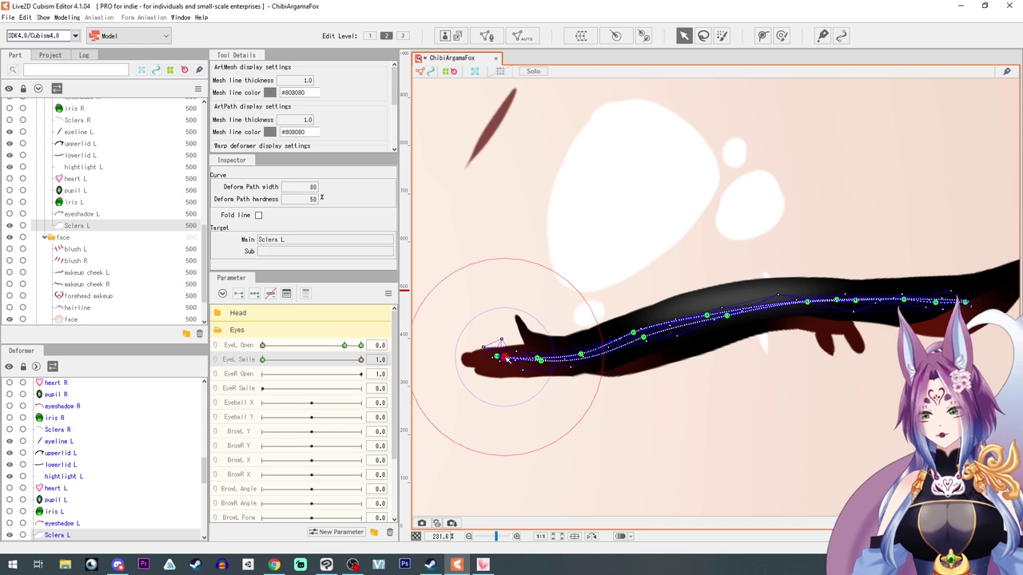
click(485, 361)
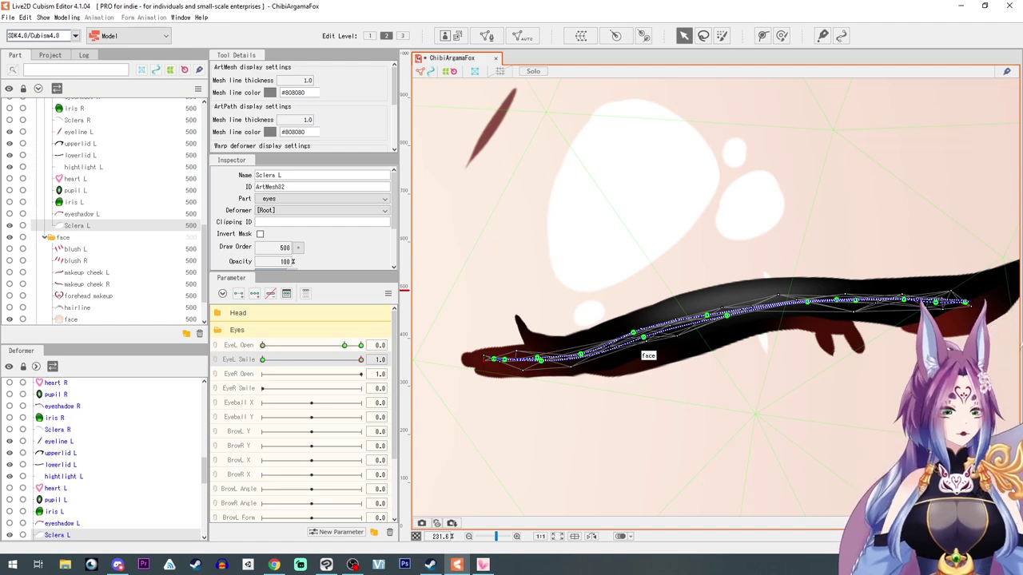
- Switch to Chrome and look through the Live2D animator's Twitter profile for rigging samples and Live2D tips
click(274, 564)
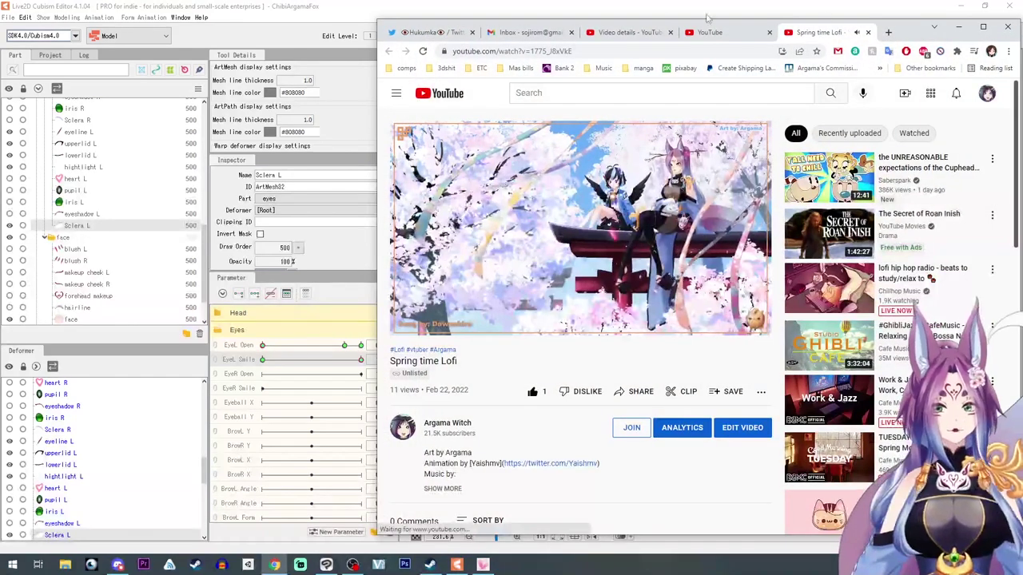
click(959, 26)
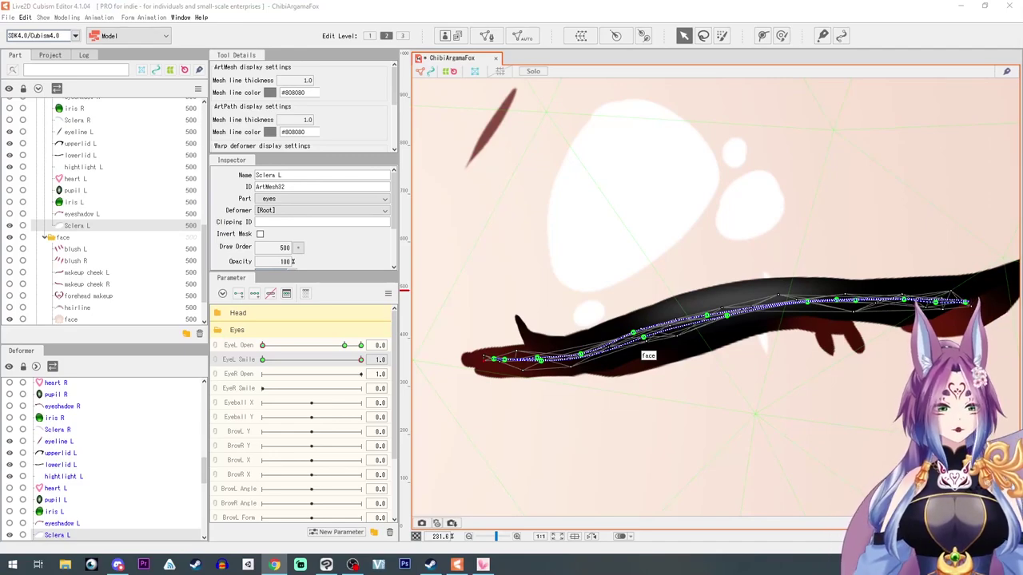
drag(564, 0, 386, 24)
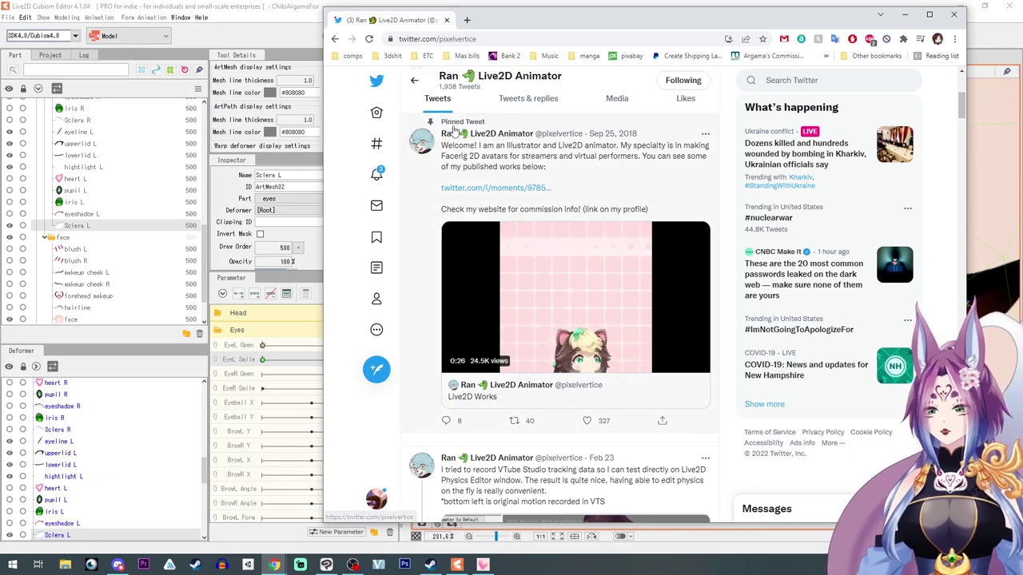
mouse_move(497, 138)
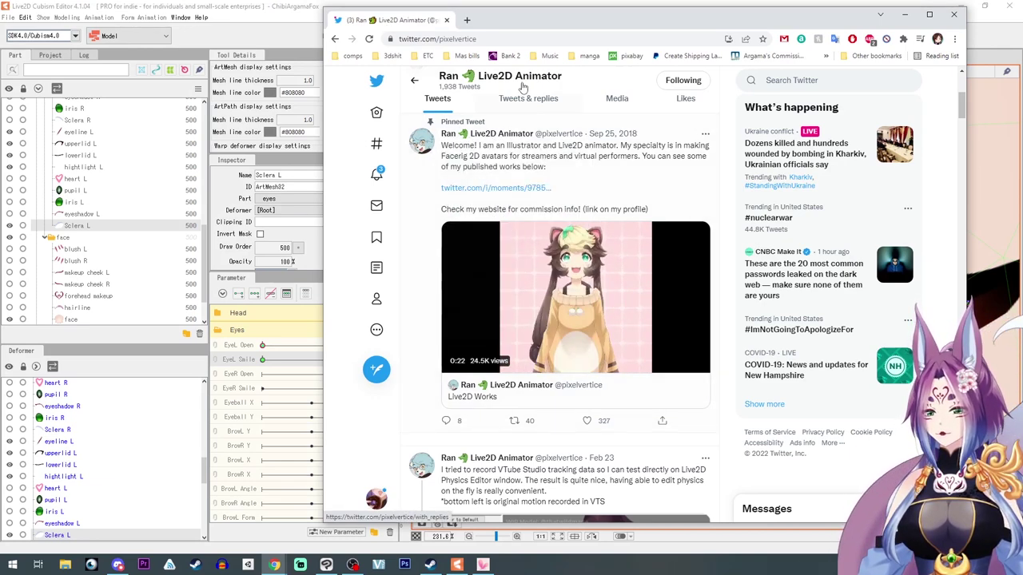
scroll(533, 157, up, 5)
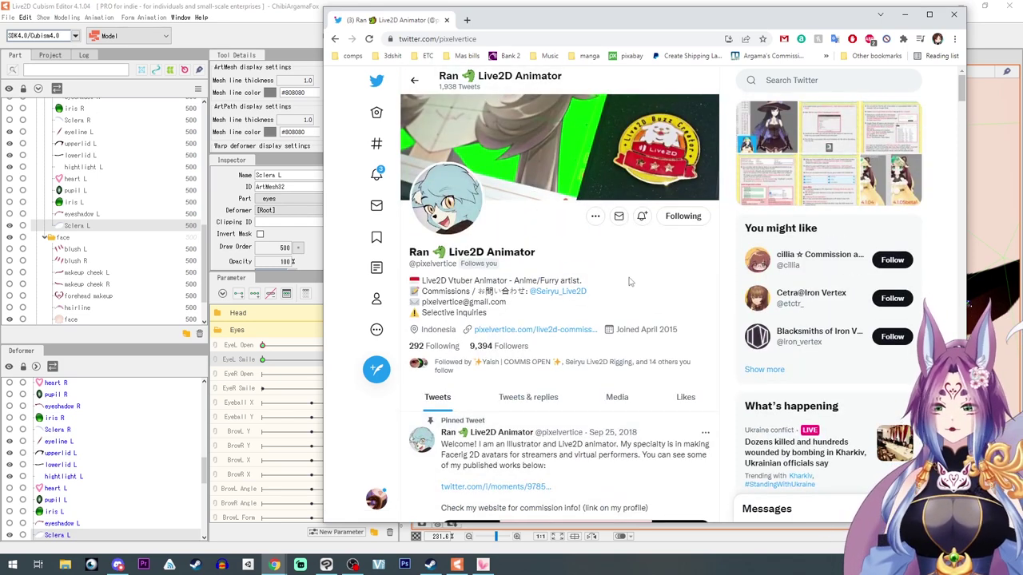
scroll(629, 281, down, 9)
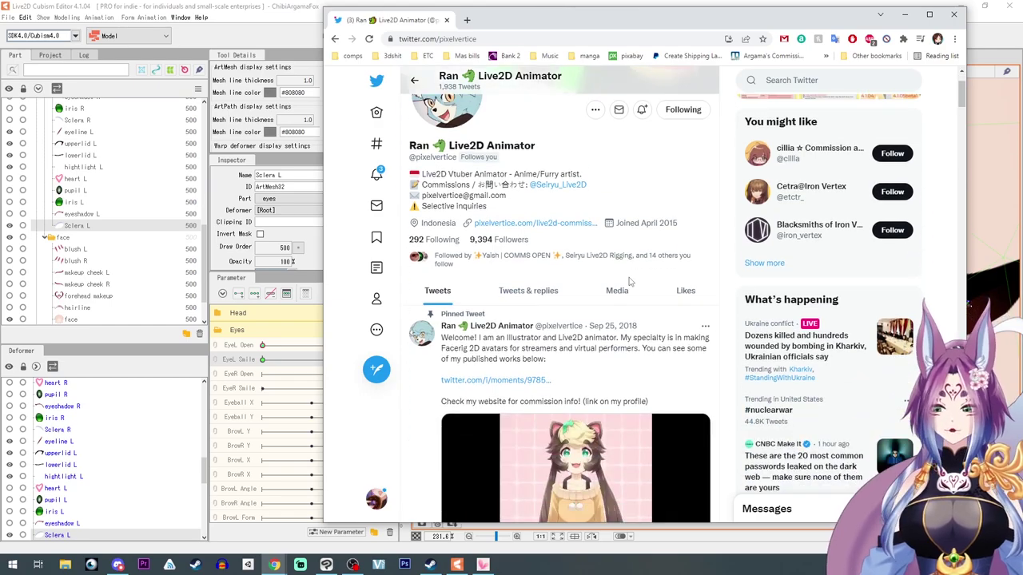
scroll(629, 281, down, 12)
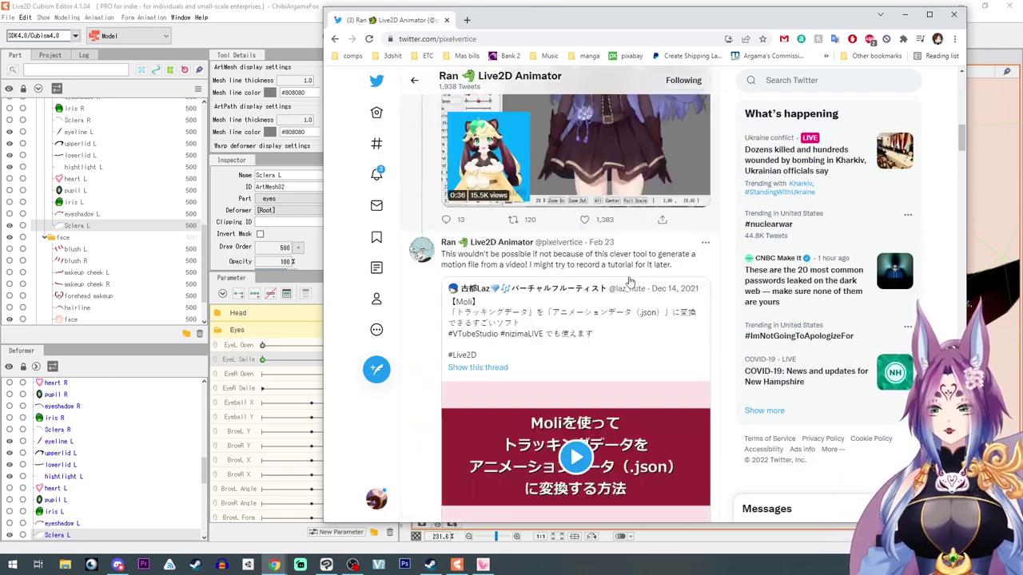
scroll(629, 282, down, 10)
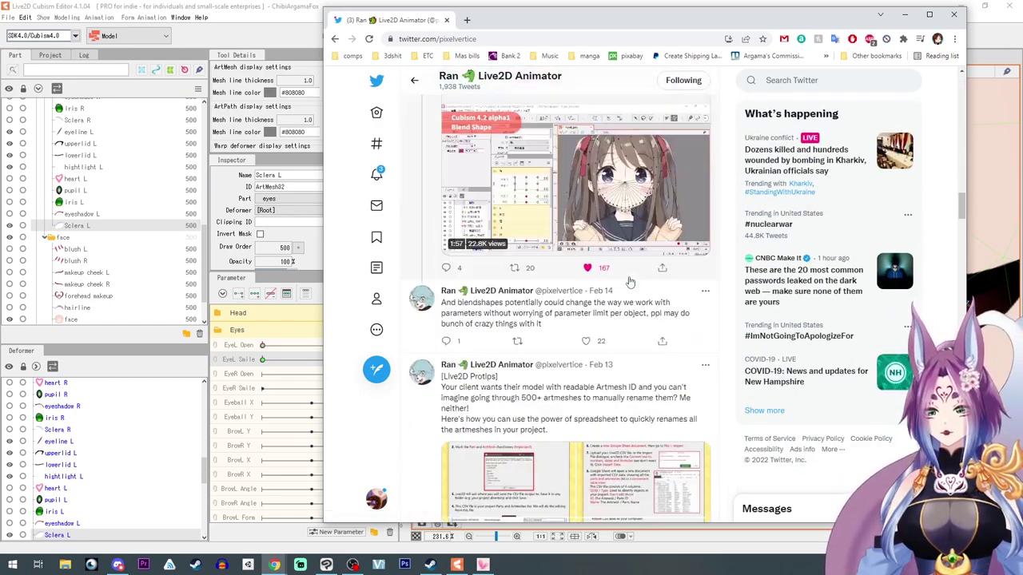
scroll(631, 275, up, 8)
middle_click(617, 397)
click(574, 20)
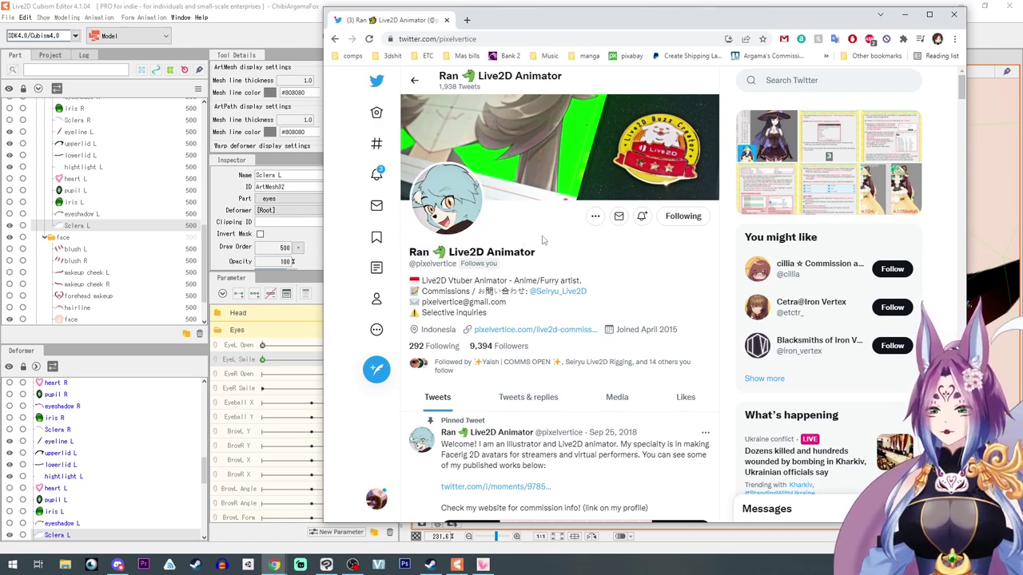
- Bring up the Live2D modeler's Twitter profile and look through its feed for VTuber rigging showcases
drag(671, 23, 1022, 24)
drag(1022, 72, 604, 33)
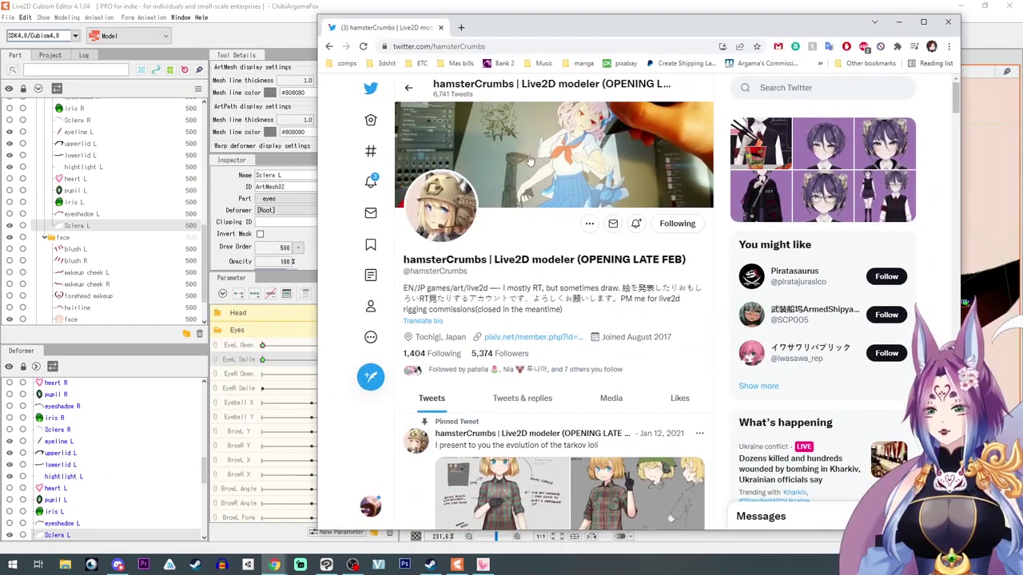
scroll(564, 302, down, 10)
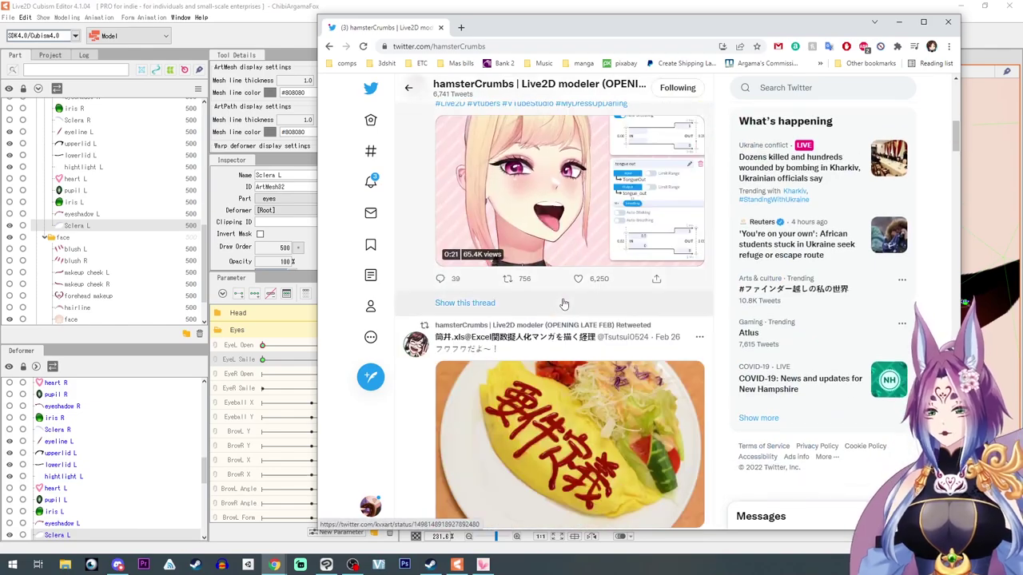
scroll(564, 304, down, 10)
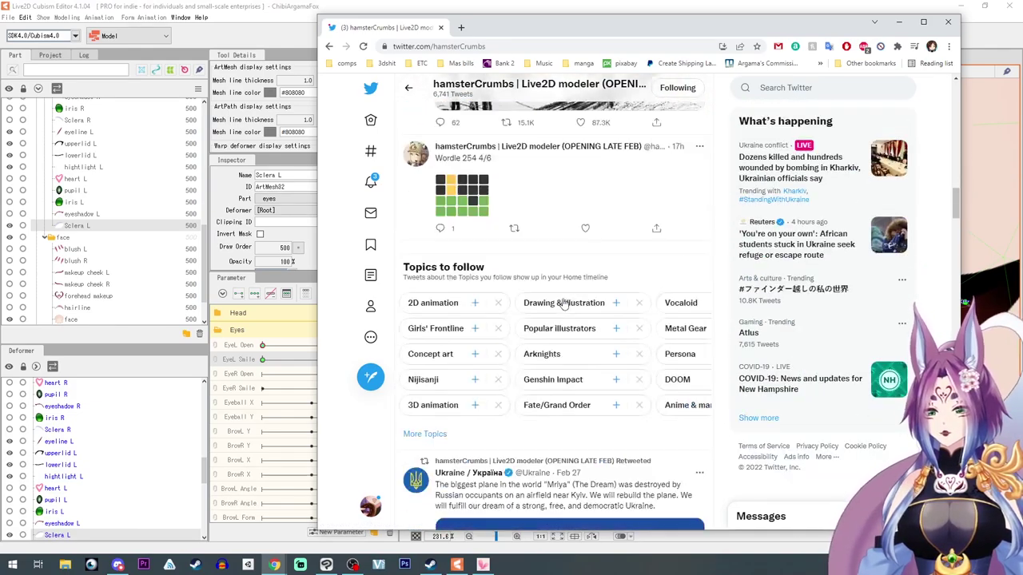
scroll(564, 304, down, 10)
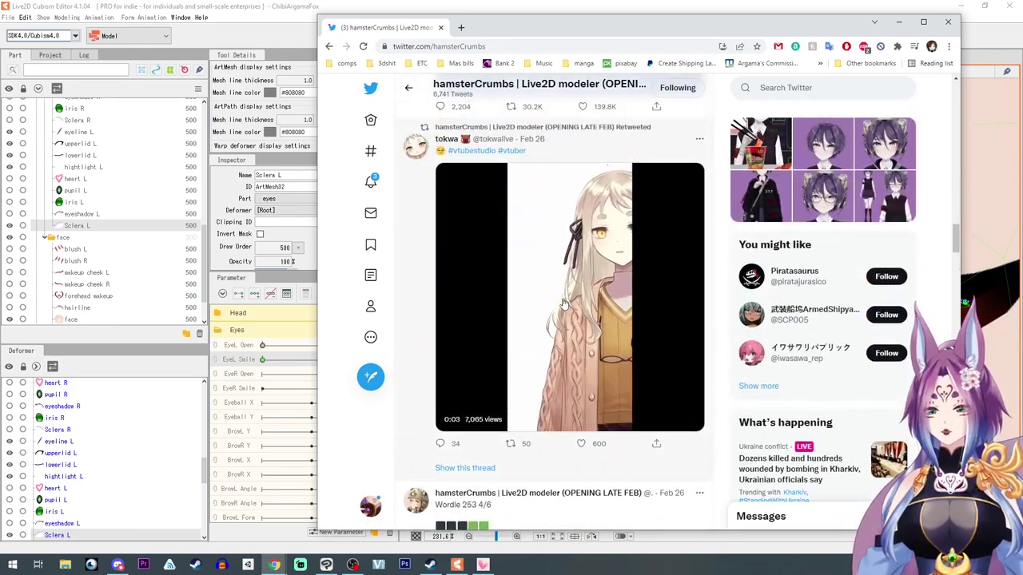
scroll(564, 302, down, 4)
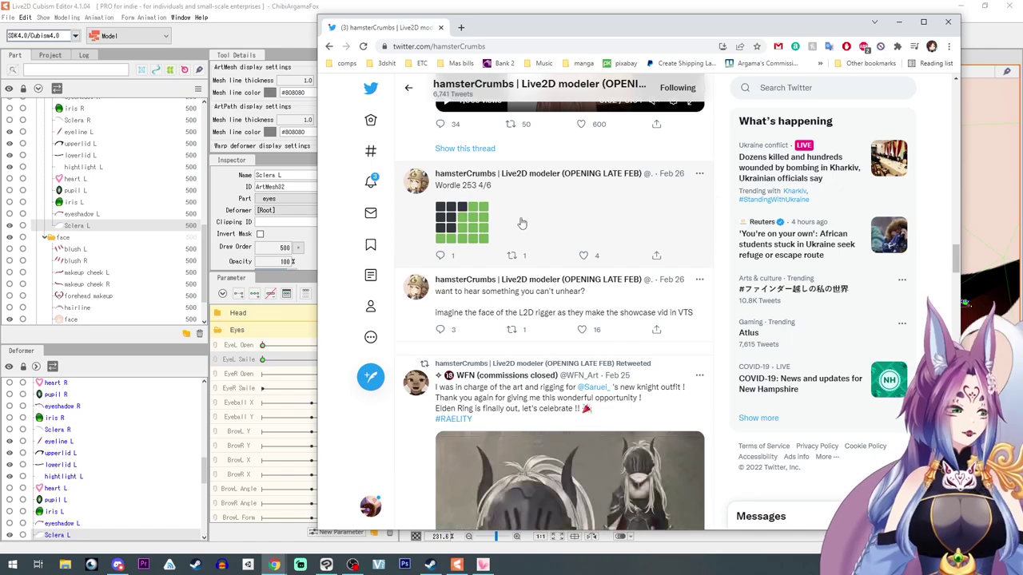
scroll(515, 219, down, 12)
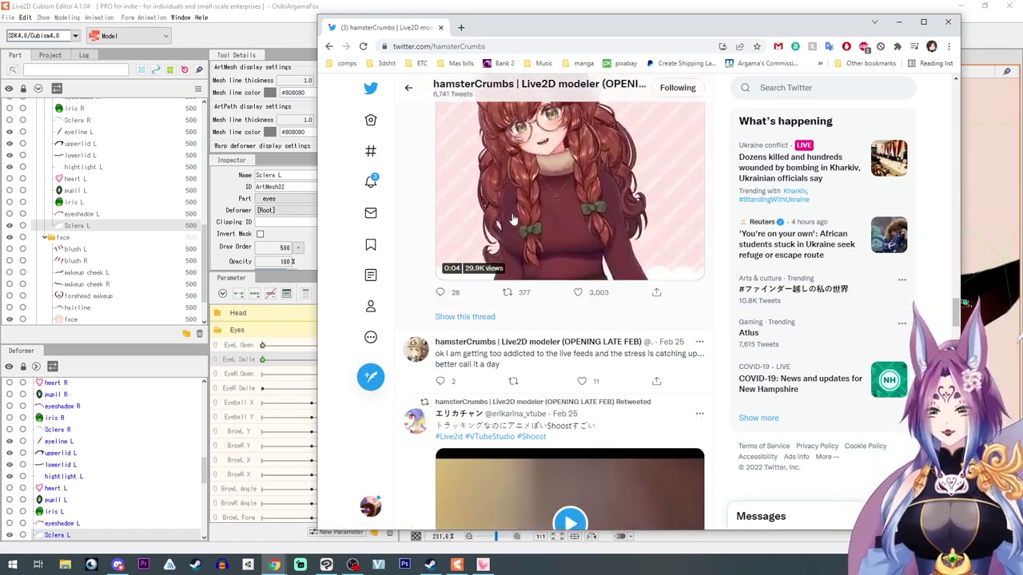
scroll(514, 218, down, 3)
scroll(488, 216, up, 2)
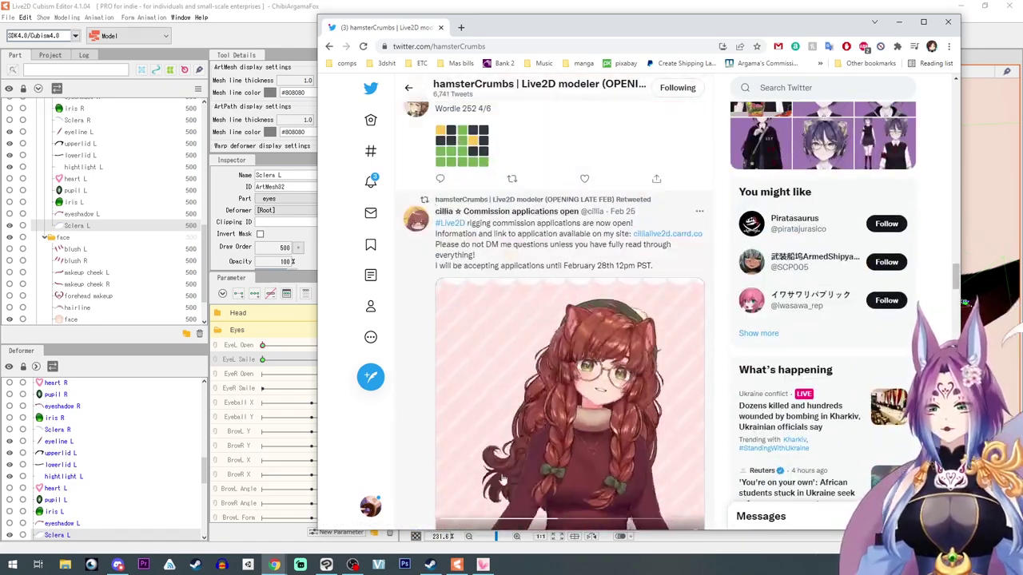
scroll(598, 402, down, 3)
scroll(582, 286, up, 2)
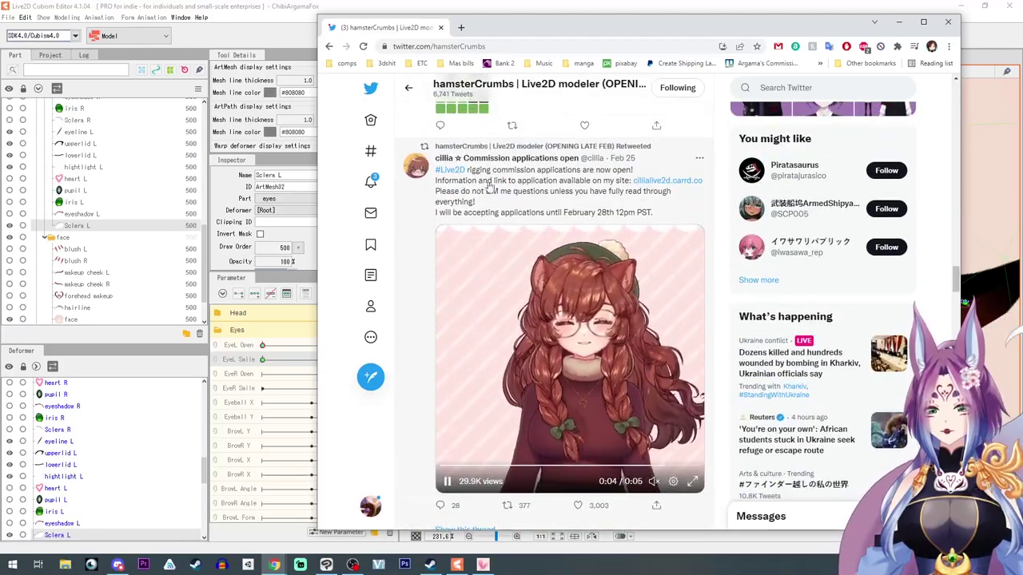
- View the Twitter profile behind the retweeted Live2D rigging commission post, and return to the modeler's feed to browse more posts
click(477, 159)
scroll(568, 333, down, 5)
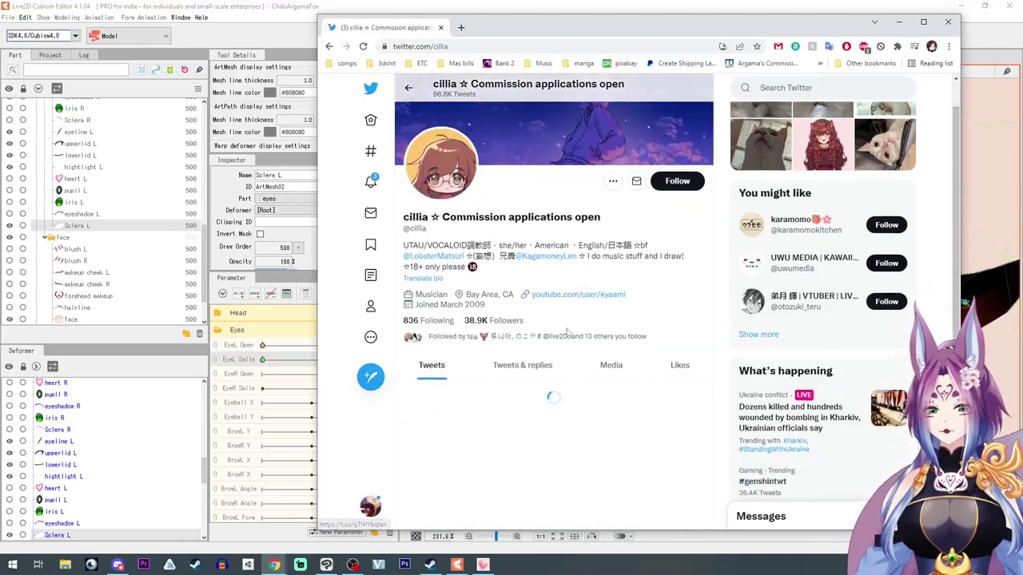
scroll(567, 332, up, 4)
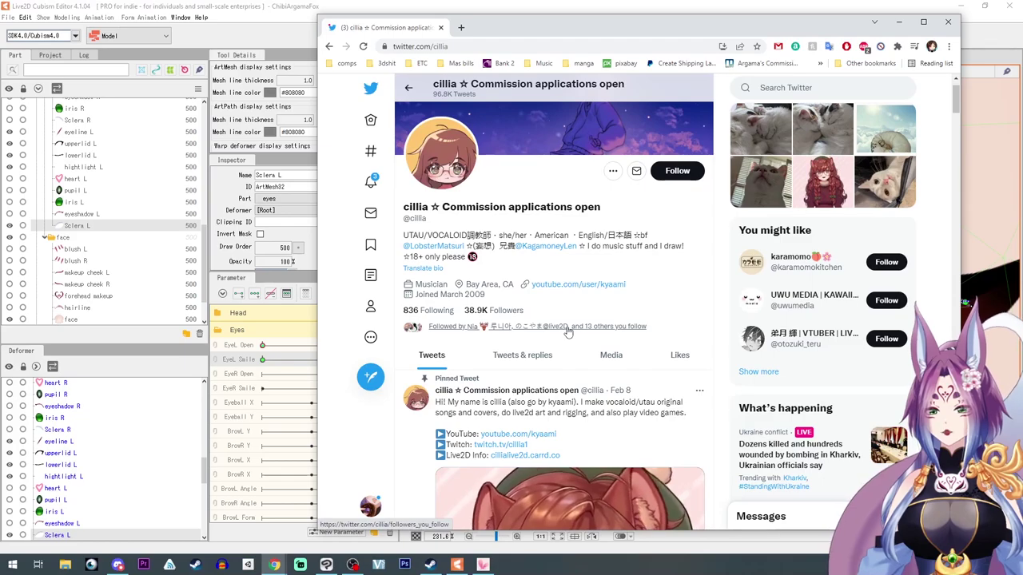
scroll(567, 333, down, 8)
scroll(569, 331, down, 20)
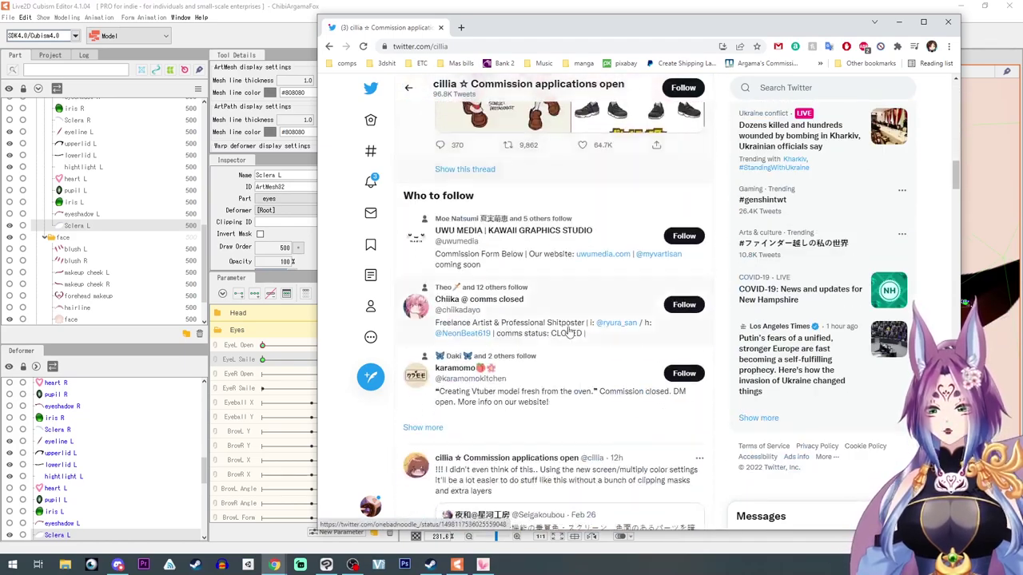
scroll(569, 331, down, 8)
scroll(410, 112, down, 4)
click(408, 88)
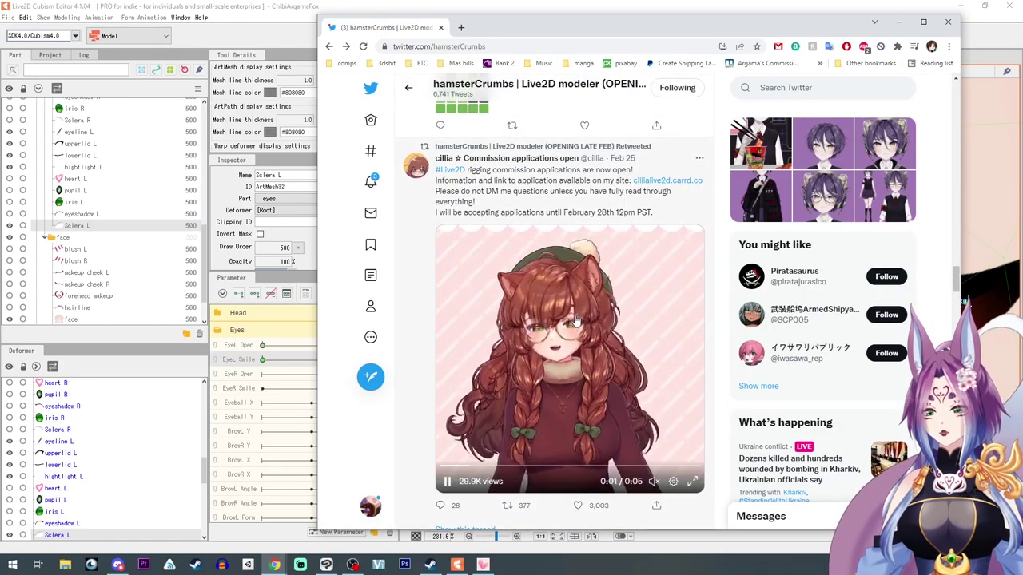
scroll(577, 320, down, 8)
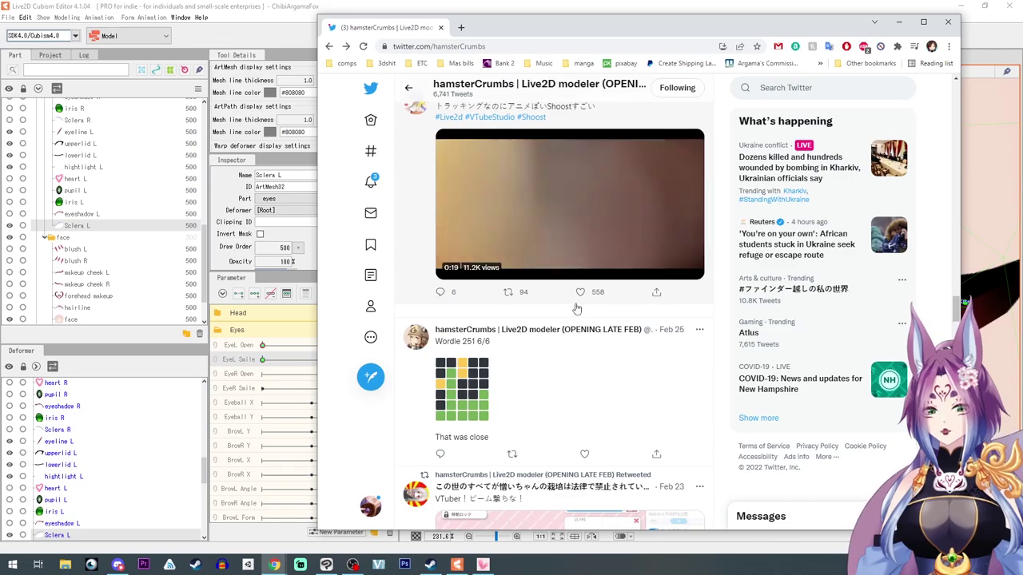
scroll(577, 308, up, 10)
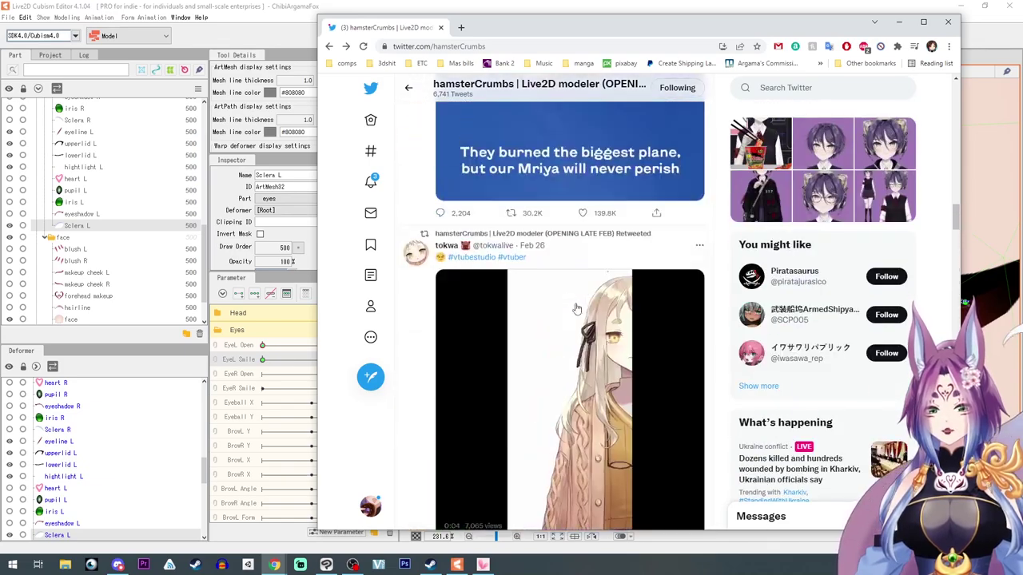
- Look over the Live2D modeler's Twitter bio, pinned tweet and retweeted VTuber rigging posts
scroll(577, 308, up, 15)
scroll(577, 308, up, 1)
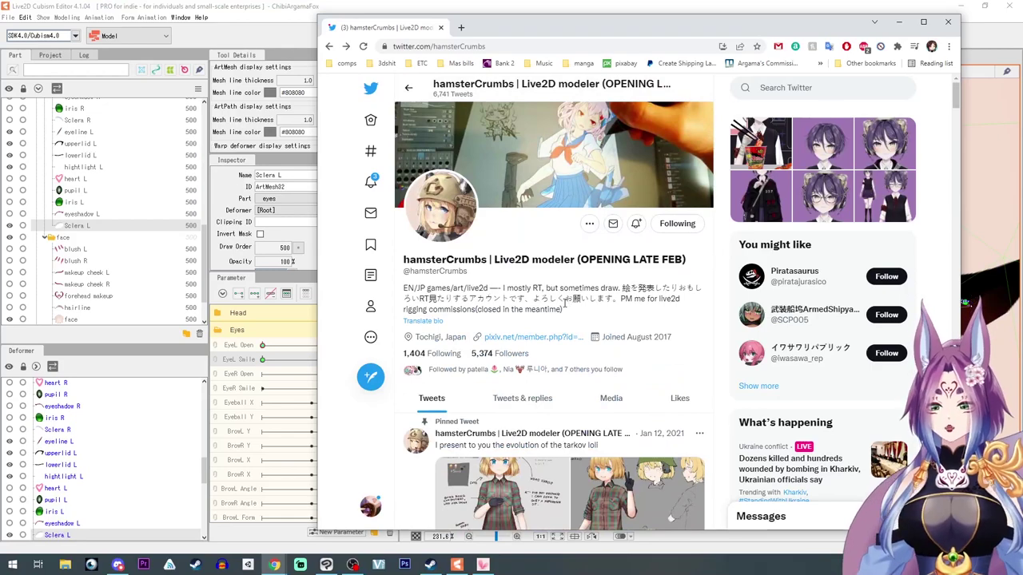
scroll(537, 289, down, 2)
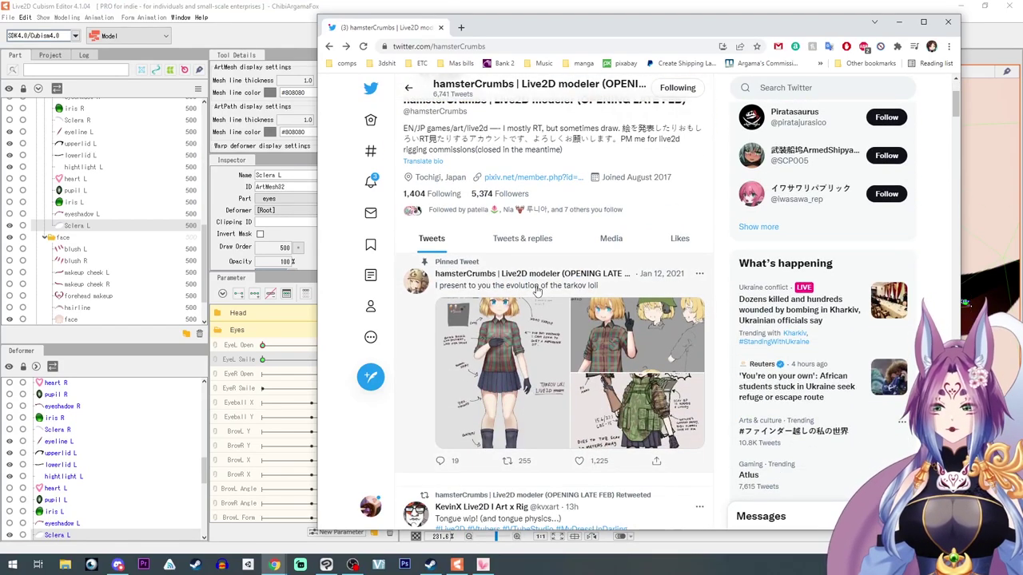
scroll(583, 288, down, 15)
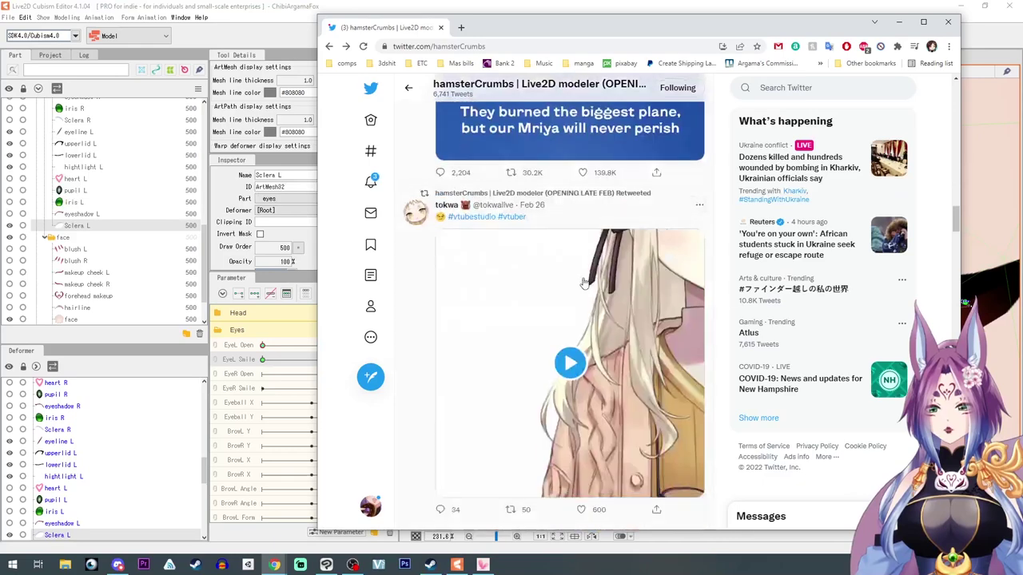
scroll(582, 283, down, 15)
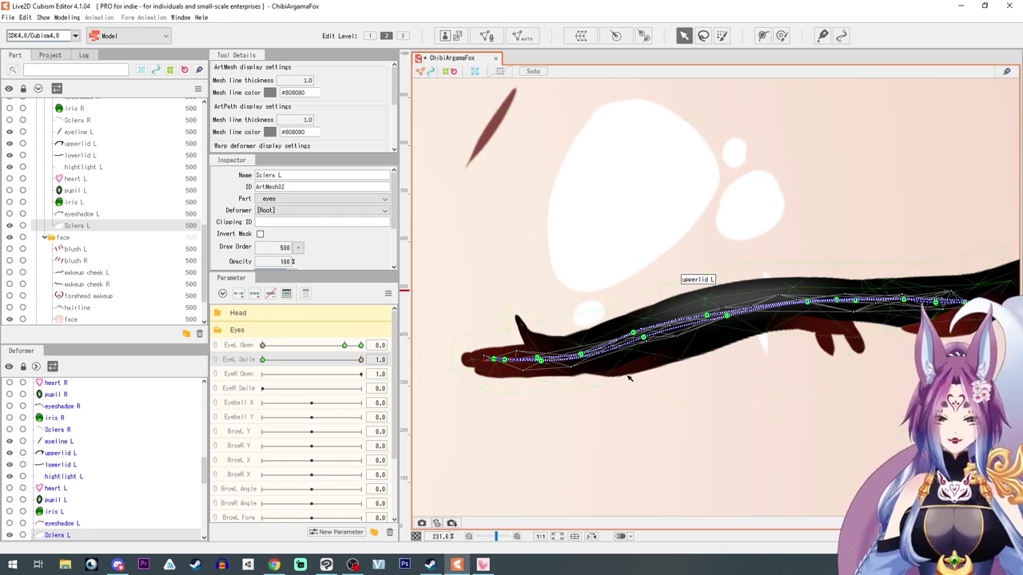
- With EyeL Smile at 1.0, fit the sclera's lower path point to the lower lid at EyeL Open 1.0 and 1.2
drag(361, 362, 390, 376)
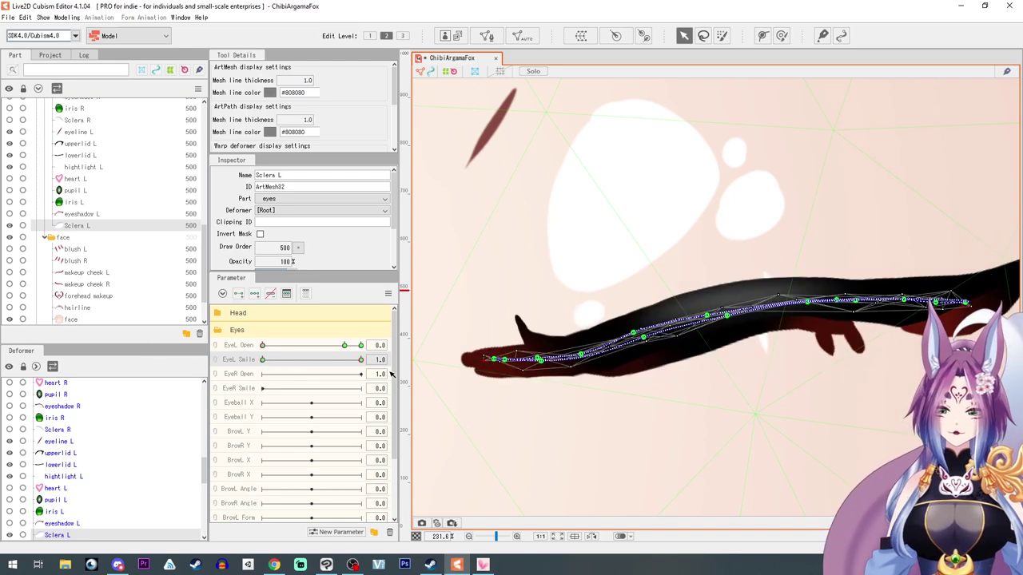
drag(262, 345, 360, 346)
drag(733, 374, 733, 365)
drag(868, 419, 846, 477)
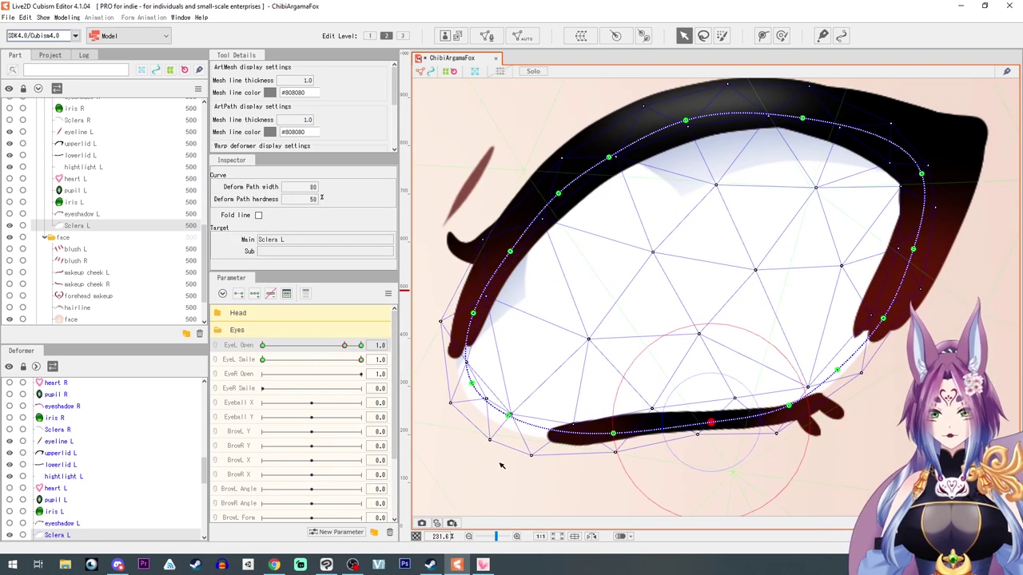
drag(353, 346, 364, 347)
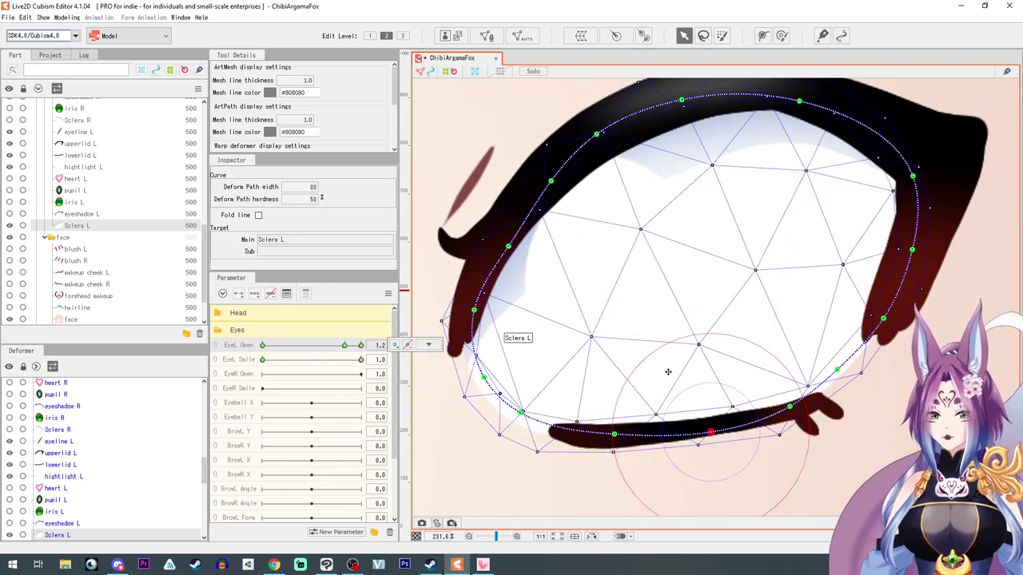
drag(711, 433, 712, 426)
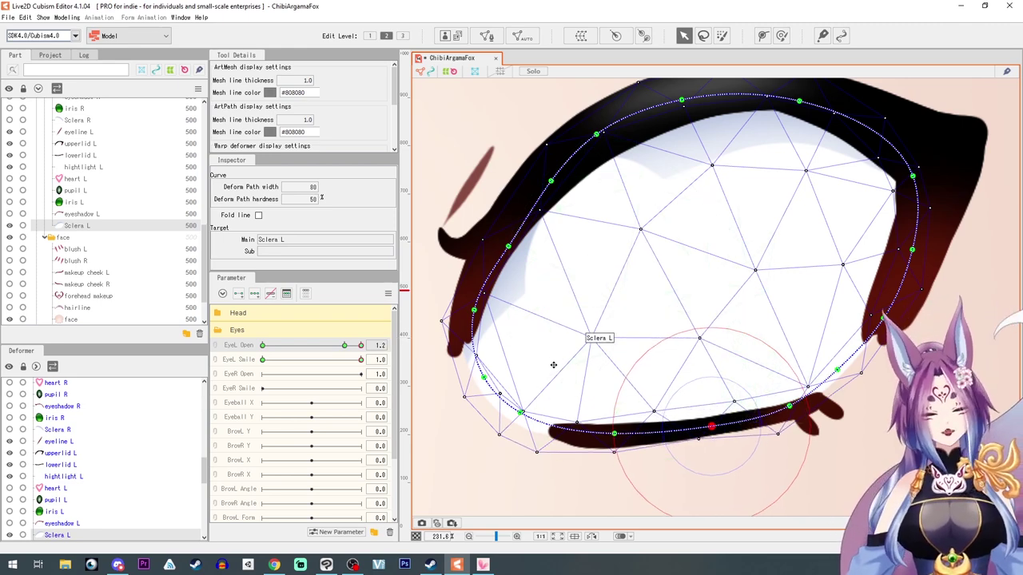
click(346, 348)
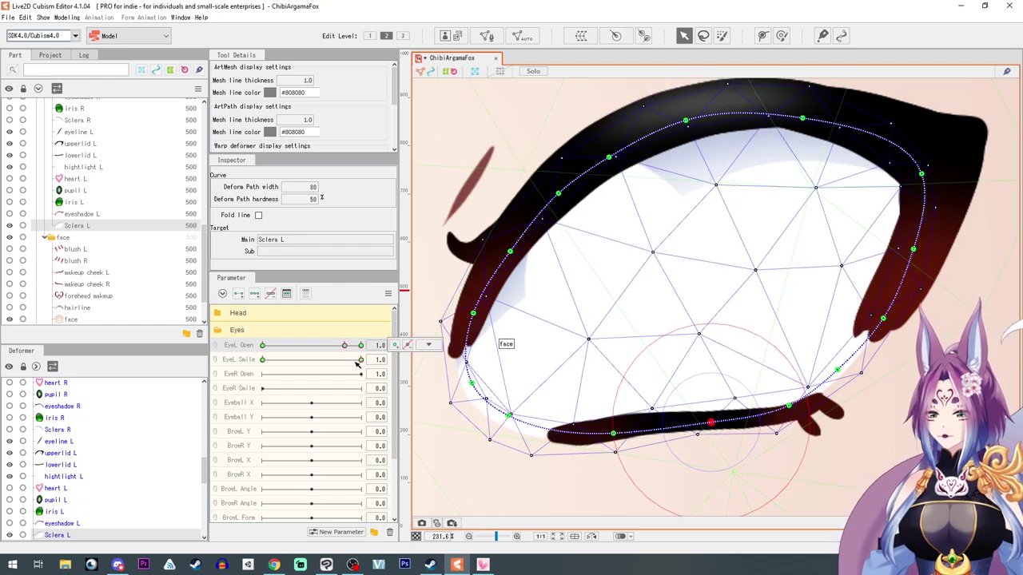
- Set EyeL Smile to 0.0 and make iris L visible
drag(360, 361, 130, 365)
scroll(640, 388, down, 3)
click(640, 387)
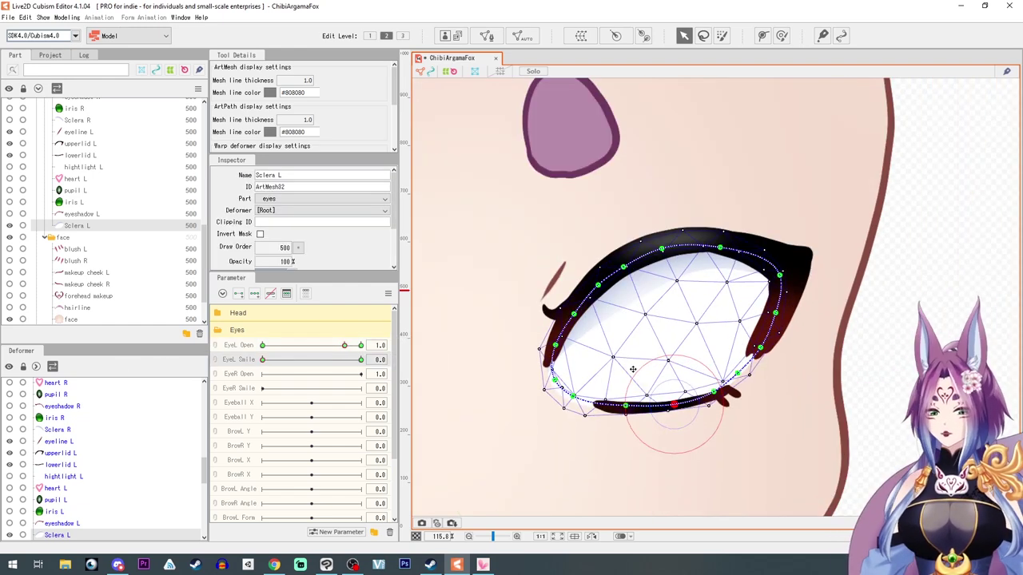
click(78, 203)
click(9, 203)
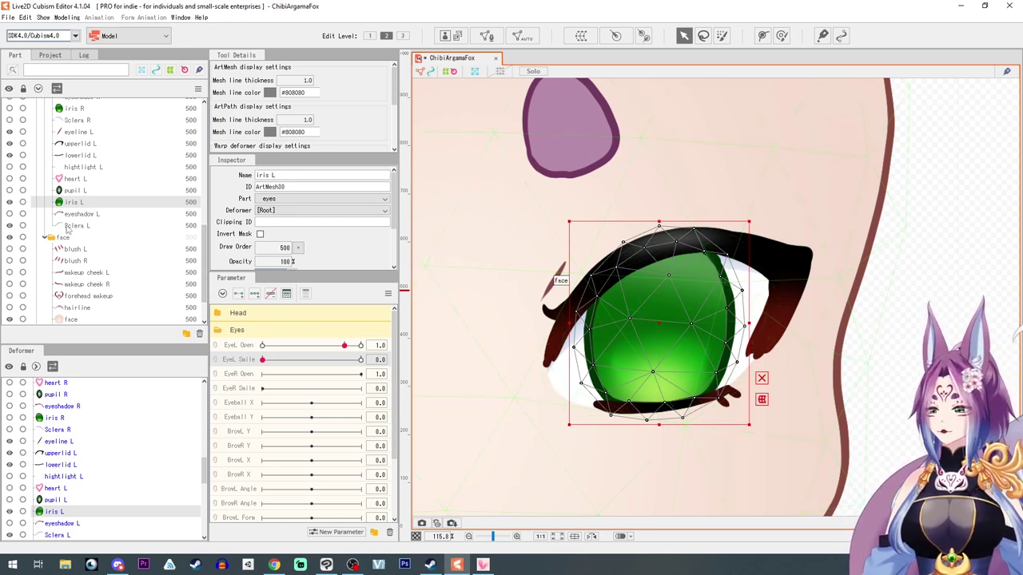
- Try to clip iris L by using the name Sclera L as its Clipping ID
click(68, 228)
click(280, 188)
click(288, 174)
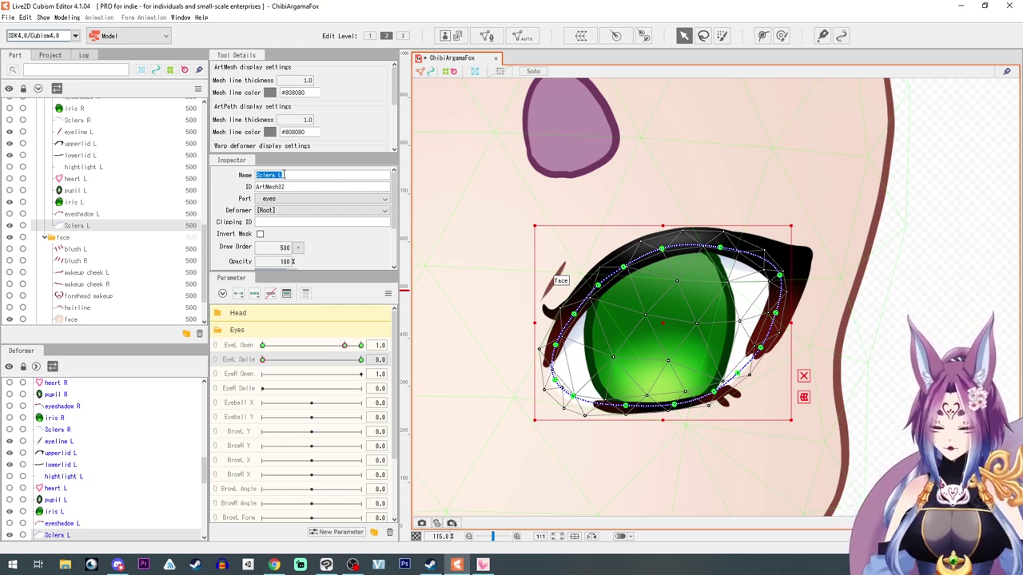
click(73, 203)
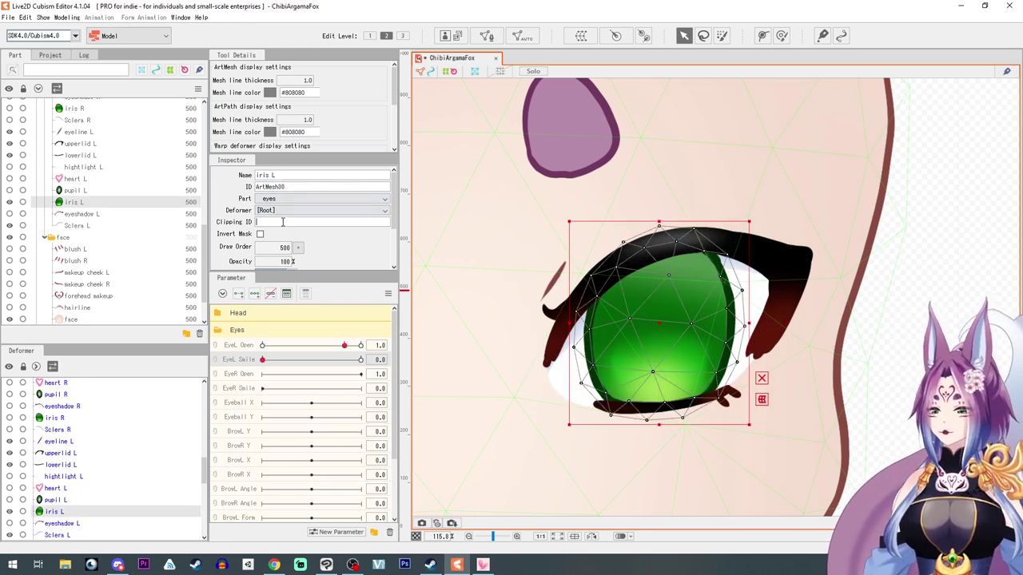
key(Return)
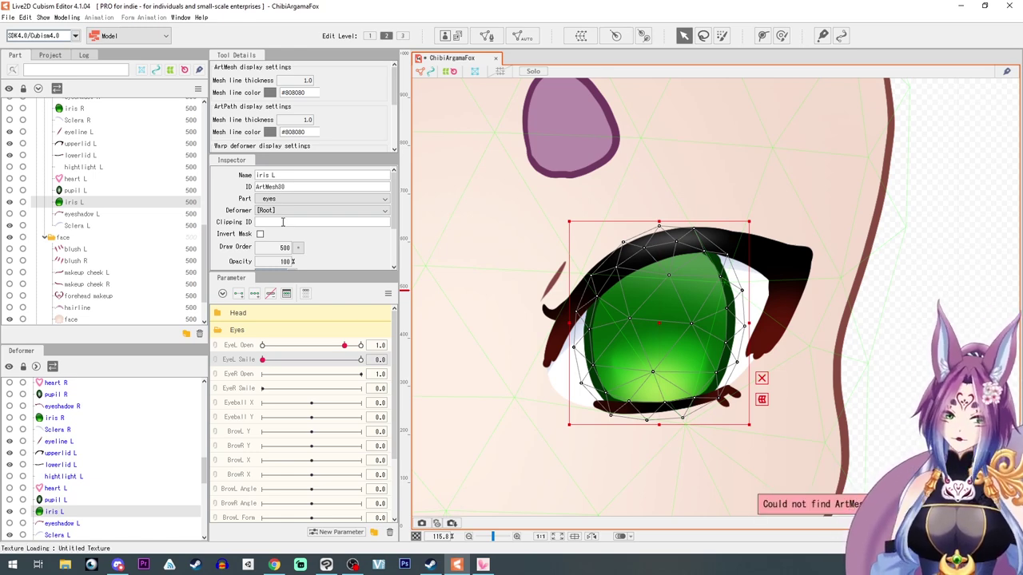
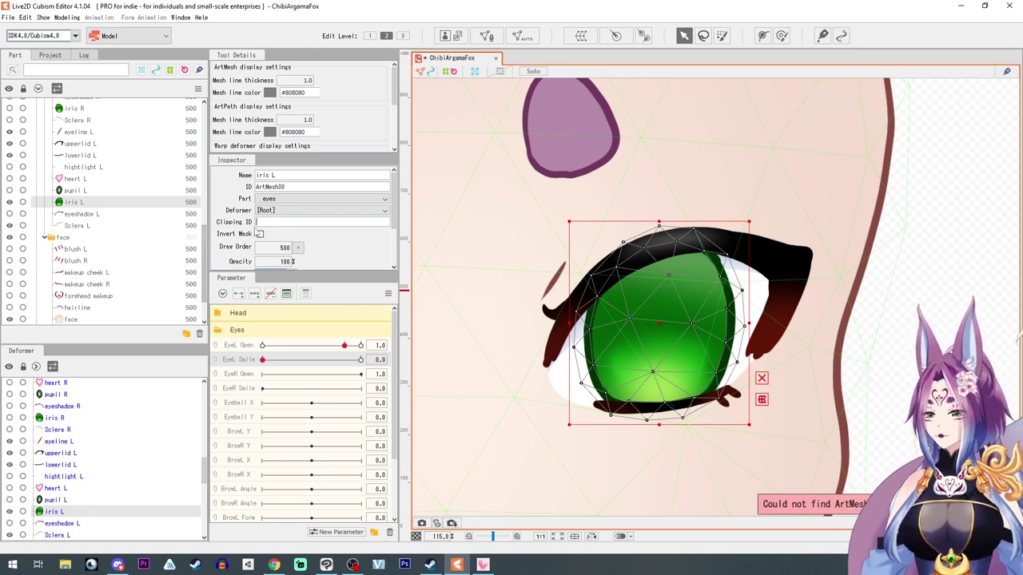
- Clip eyeshadow L to the sclera by copying the ID of Sclera L, ArtMesh32, into its Clipping ID
click(80, 226)
double_click(292, 187)
key(ctrl+c)
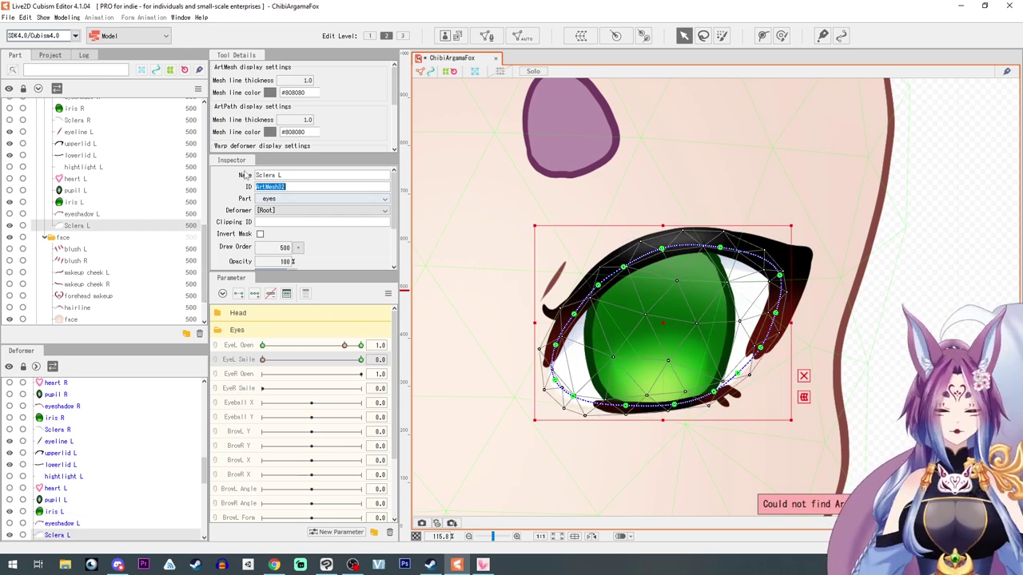
click(76, 215)
click(307, 223)
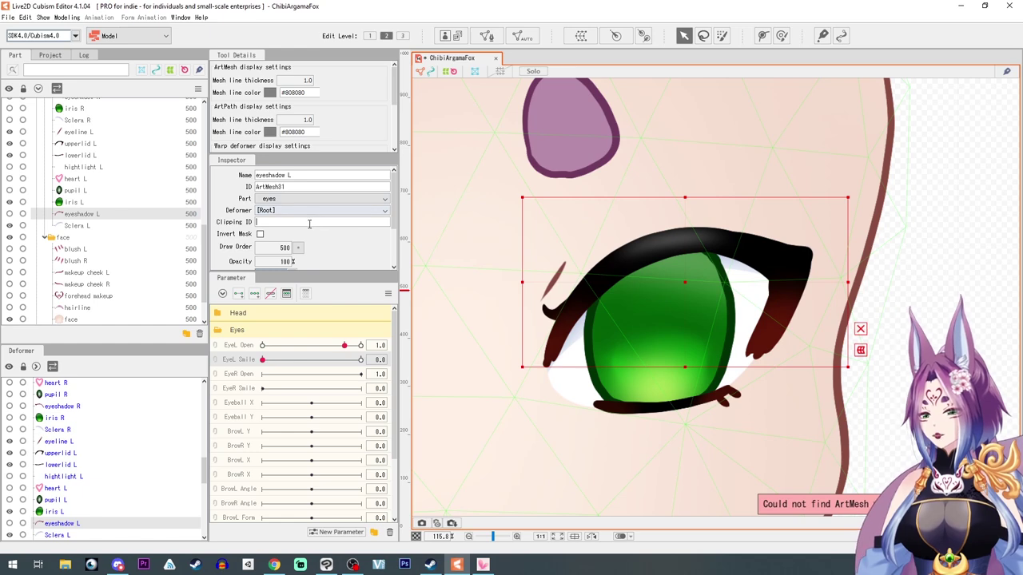
key(ctrl+v)
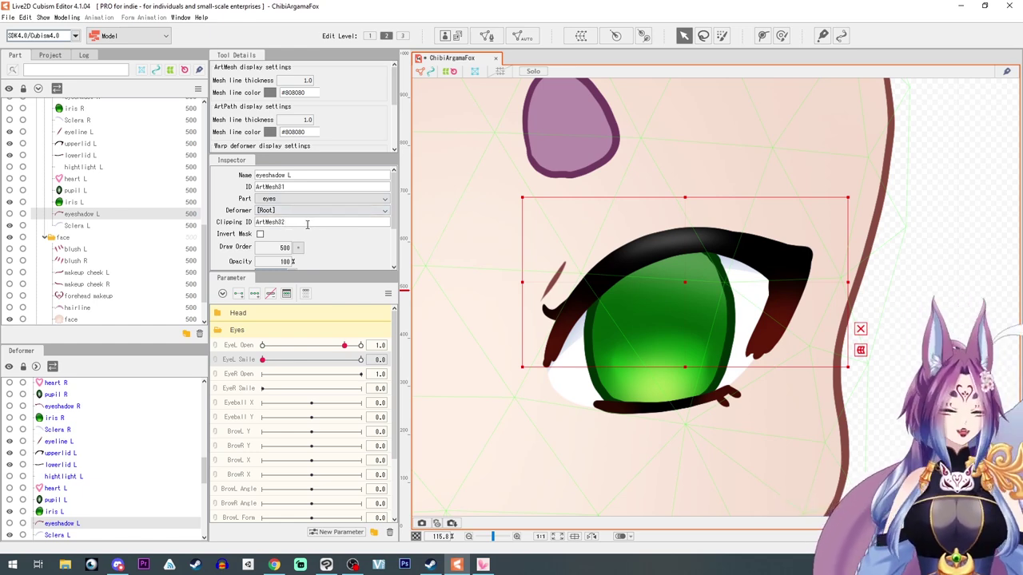
- Make pupil L visible and clip it to the iris by copying the ID of iris L, ArtMesh30, into its Clipping ID
click(74, 203)
double_click(298, 187)
key(ctrl+c)
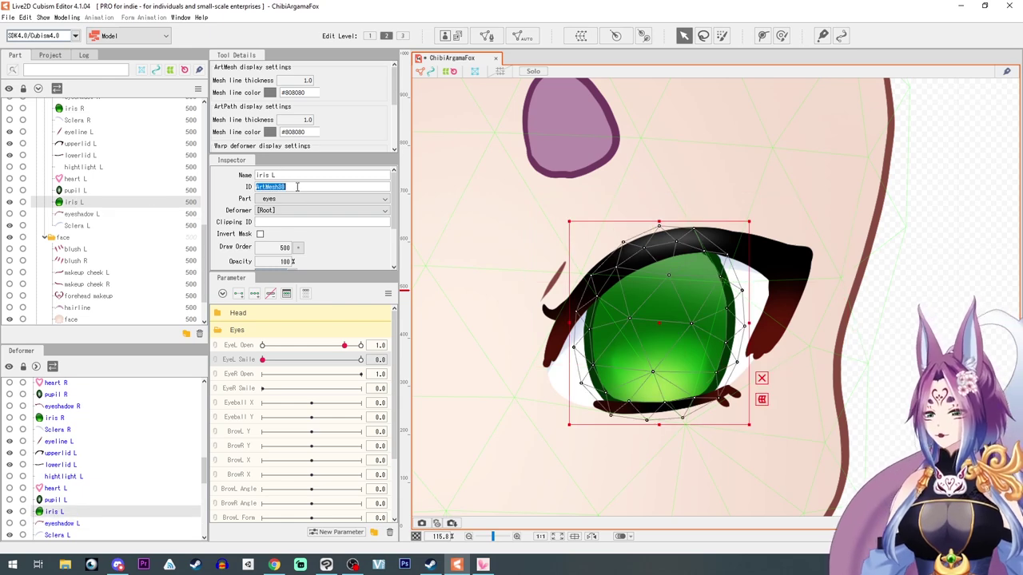
click(71, 191)
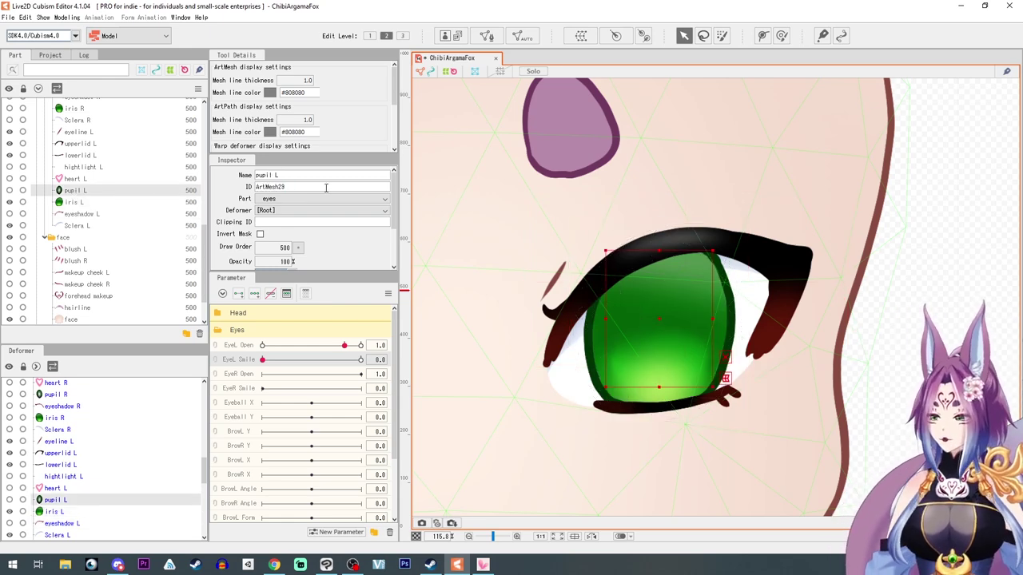
click(10, 191)
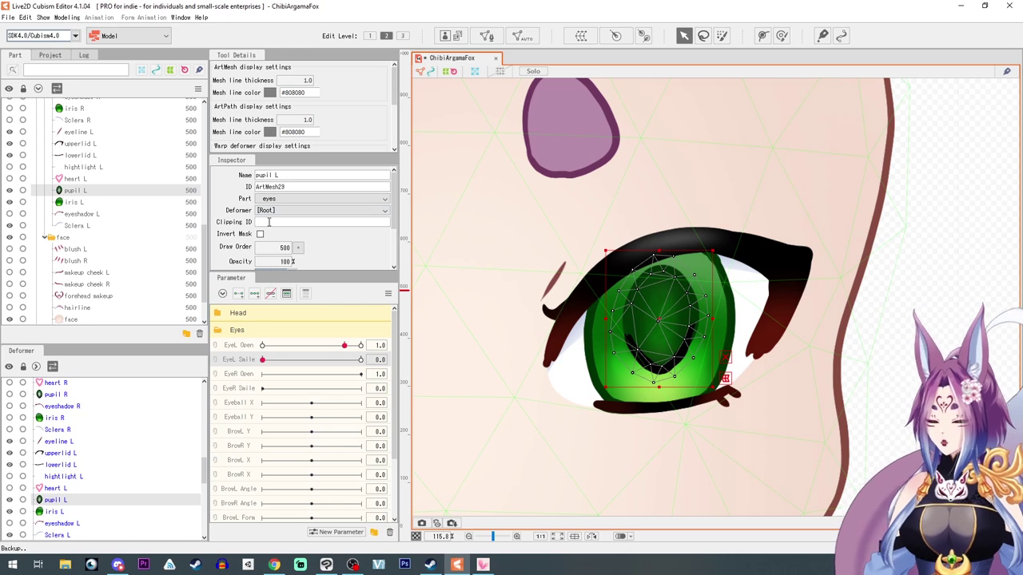
click(268, 221)
key(ctrl+v)
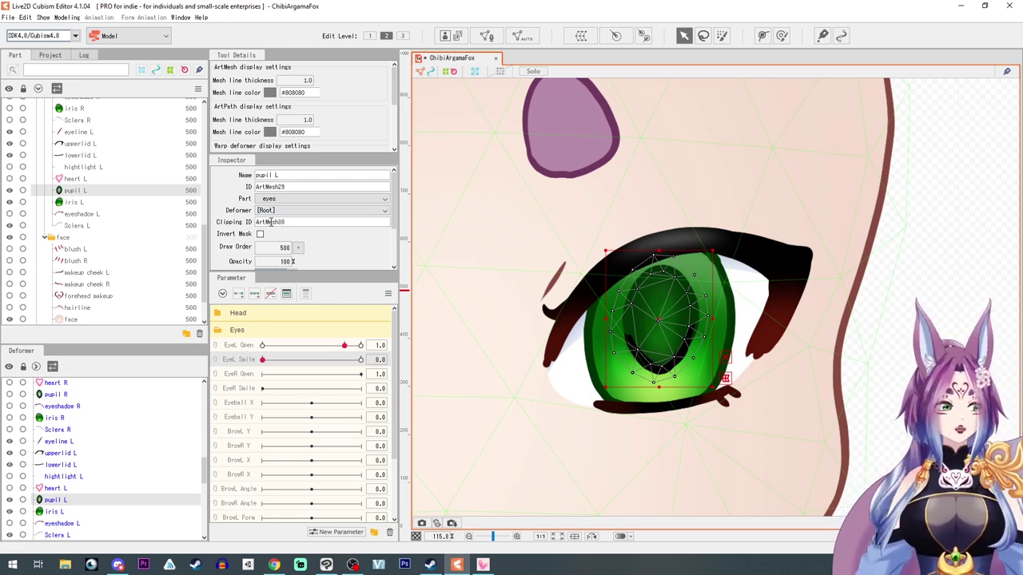
- Make heart L visible and clip it to the iris with Clipping ID ArtMesh30
click(10, 180)
click(80, 180)
key(ctrl+v)
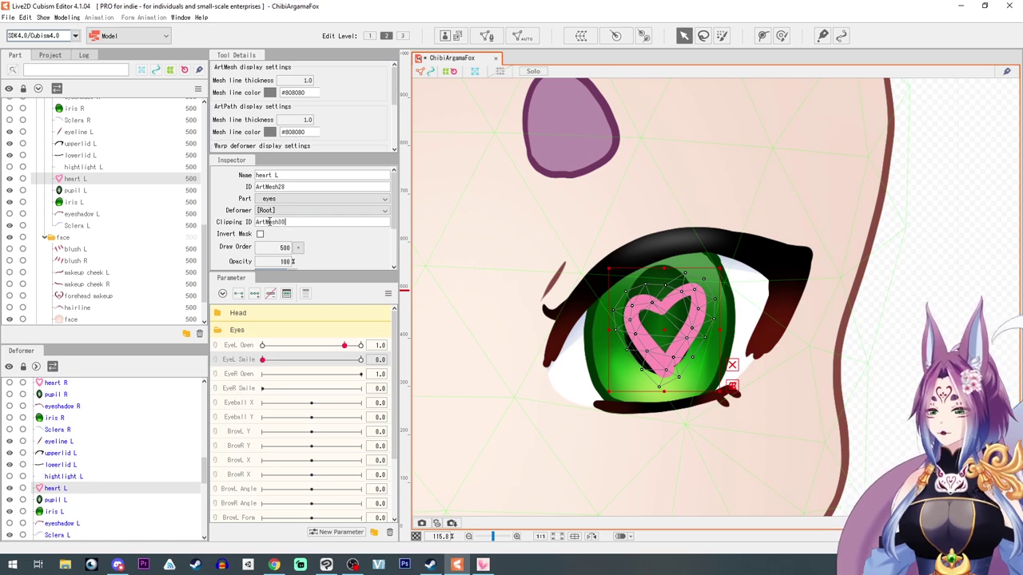
- Clip the left eye's highlight to the sclera with Clipping ID ArtMesh32 and make it visible
click(79, 226)
double_click(313, 187)
key(ctrl+c)
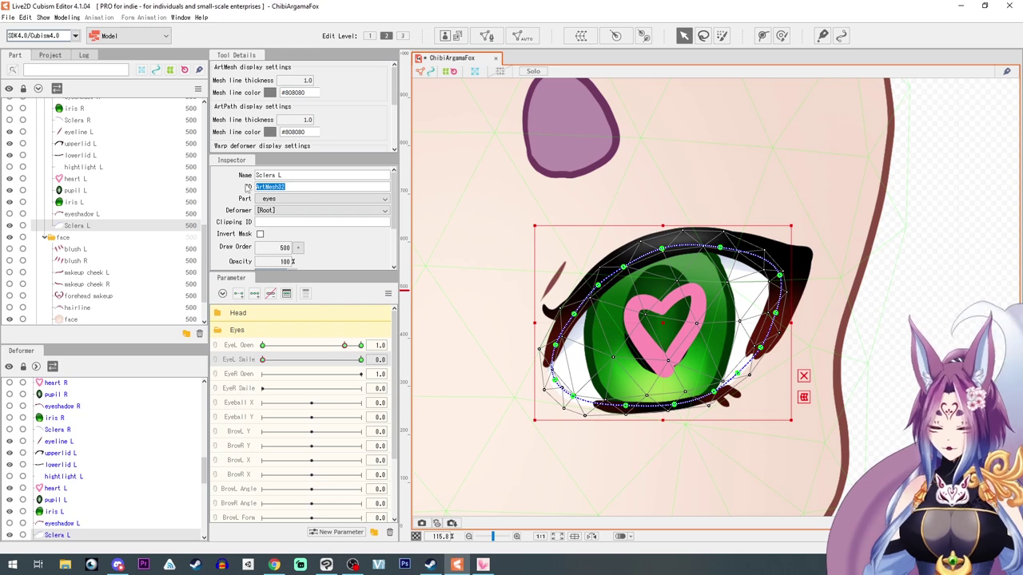
click(83, 167)
click(266, 222)
key(ctrl+v)
click(10, 167)
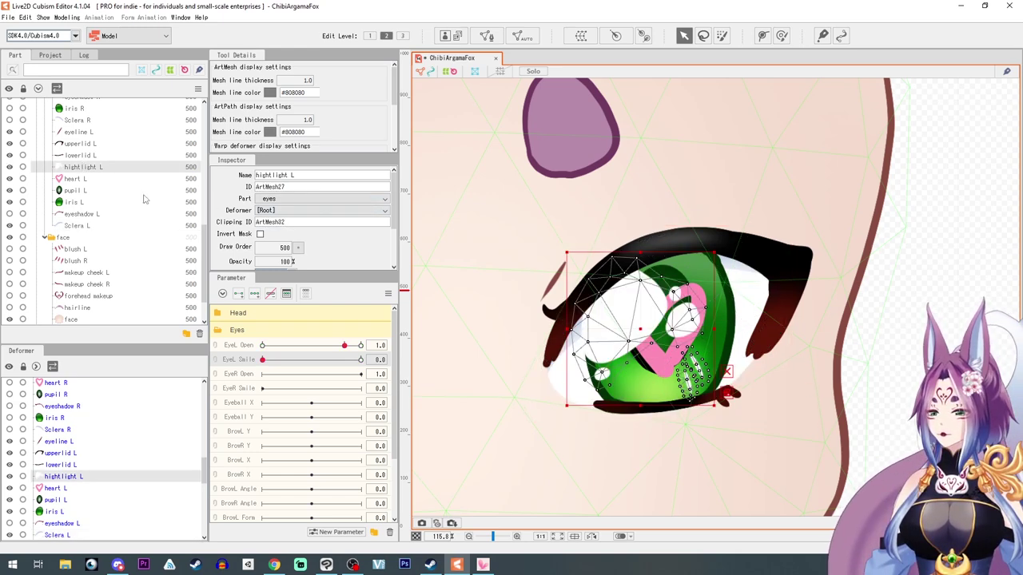
- Nudge the left eye's highlight slightly, then hide the highlight and the heart
drag(642, 330, 640, 332)
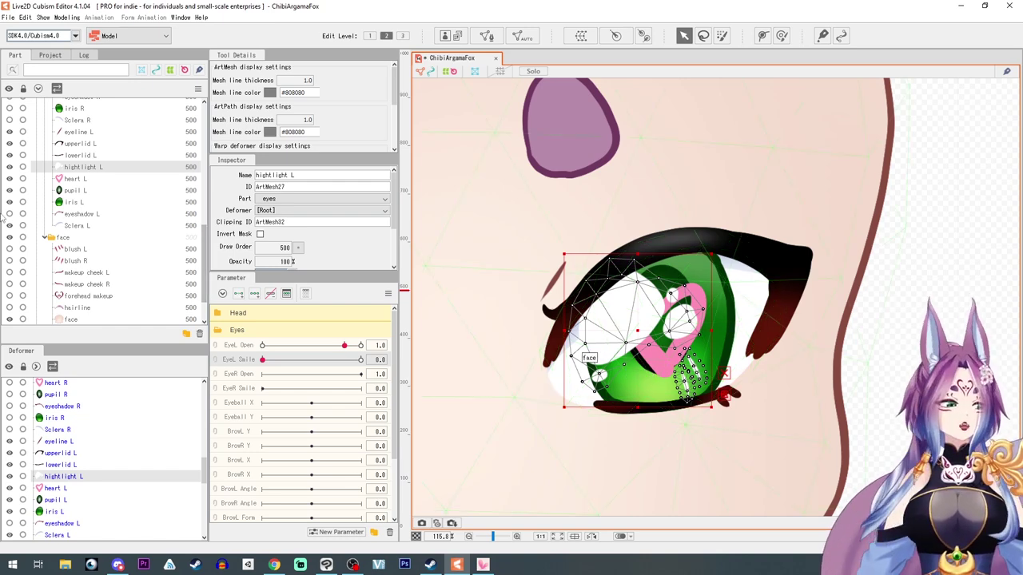
click(9, 179)
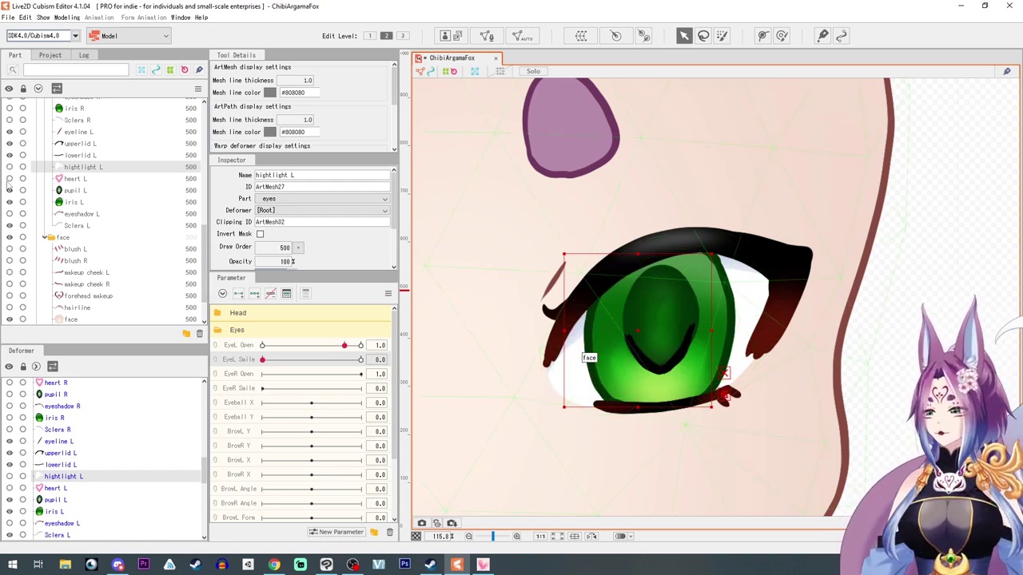
drag(655, 457, 645, 426)
- Add EyeL Open keys to iris L at the closed, 1.0 and 1.2 positions
click(78, 179)
click(74, 191)
click(72, 202)
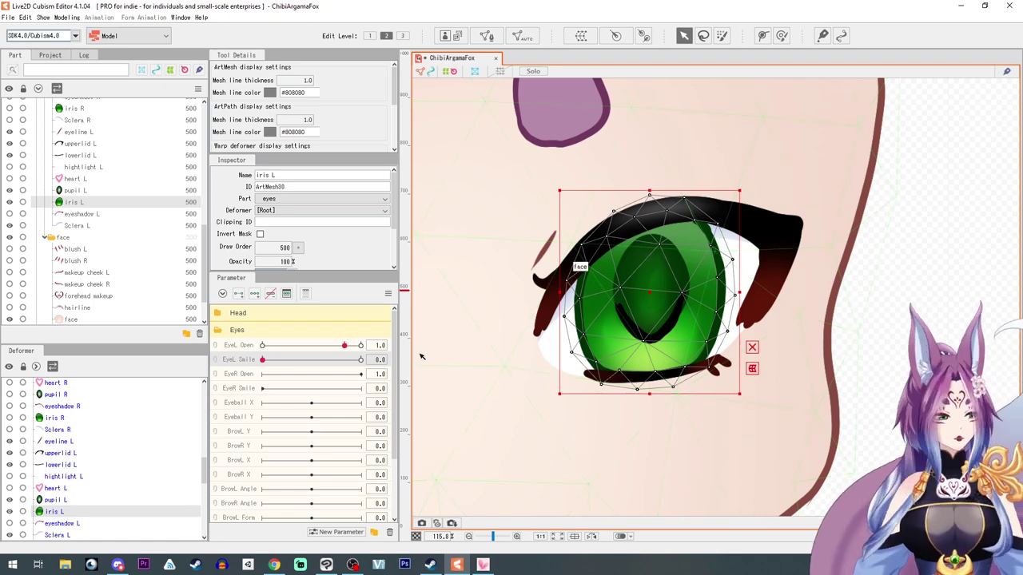
scroll(498, 374, up, 2)
drag(498, 374, 474, 380)
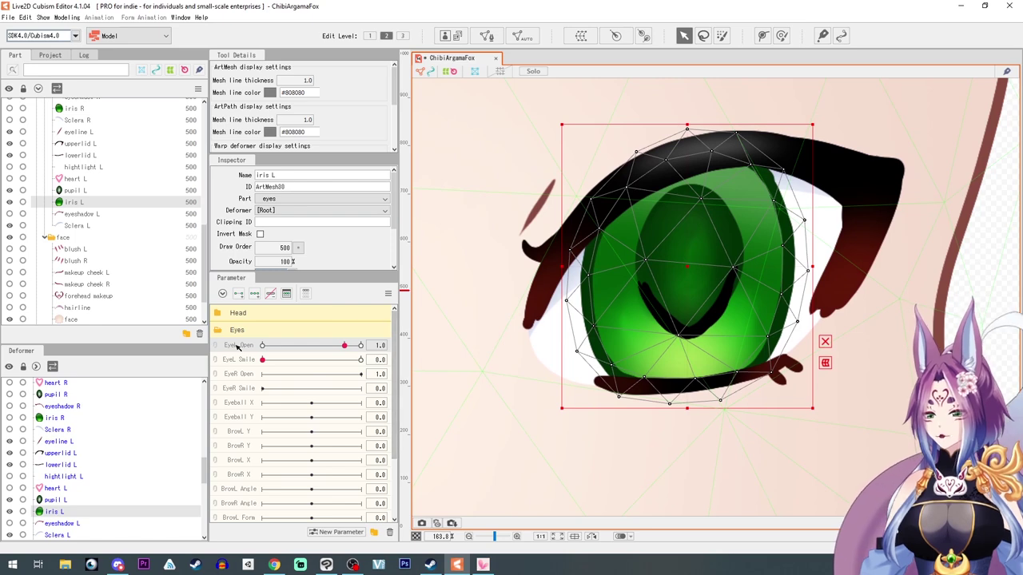
click(407, 345)
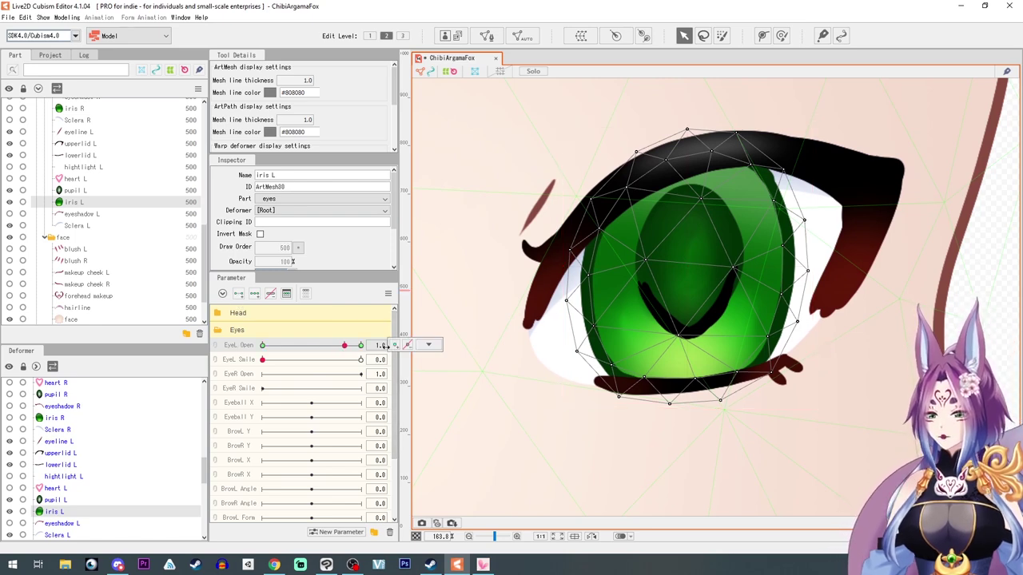
click(395, 345)
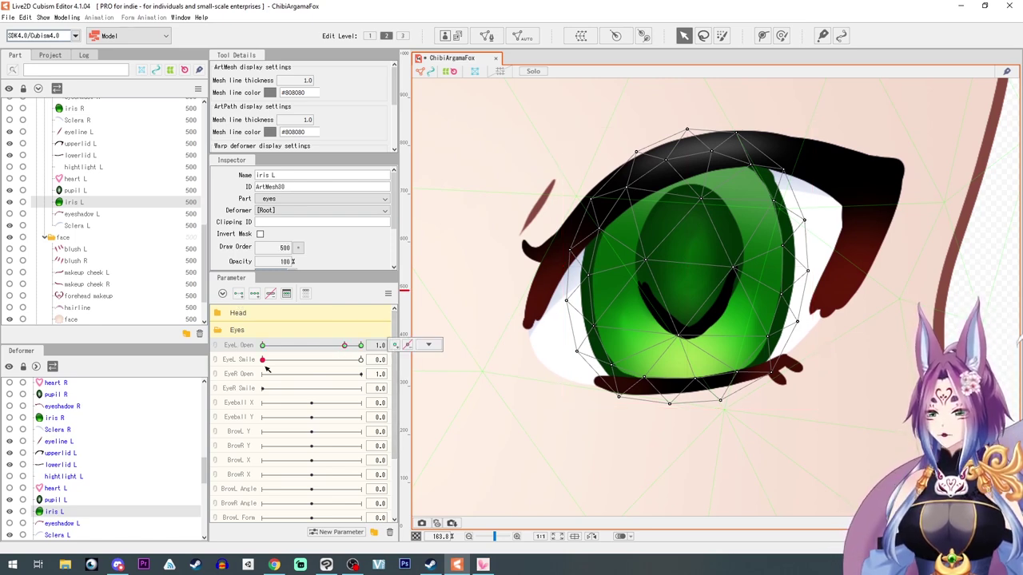
- Preview the iris with EyeL Smile raised, reset the smile to 0.0 and set EyeL Open to 1.2
drag(264, 359, 361, 360)
drag(419, 381, 133, 349)
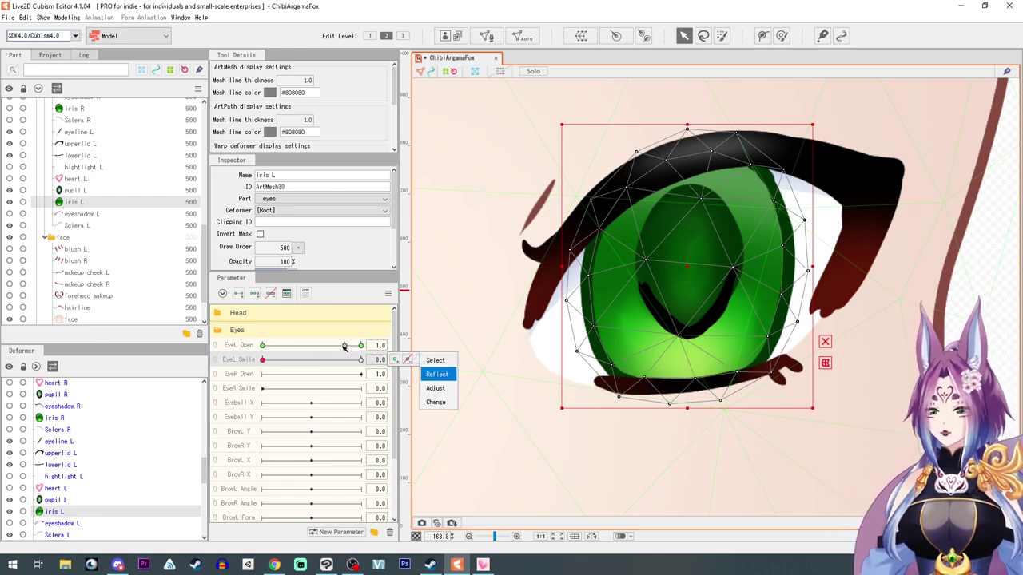
drag(348, 347, 398, 366)
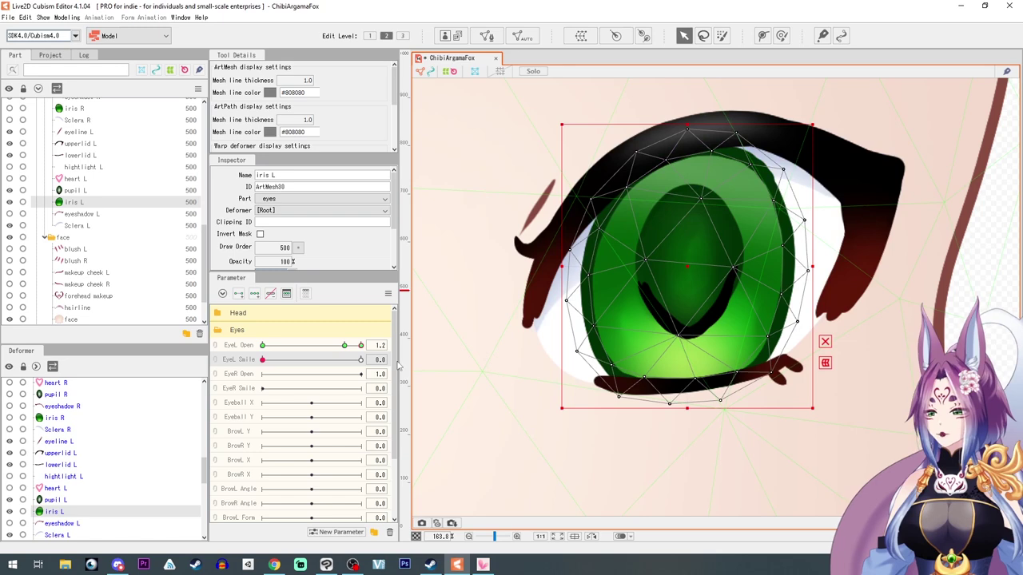
- Clip iris L to the left sclera by setting its Clipping ID to ArtMesh32
click(70, 227)
drag(294, 184, 232, 190)
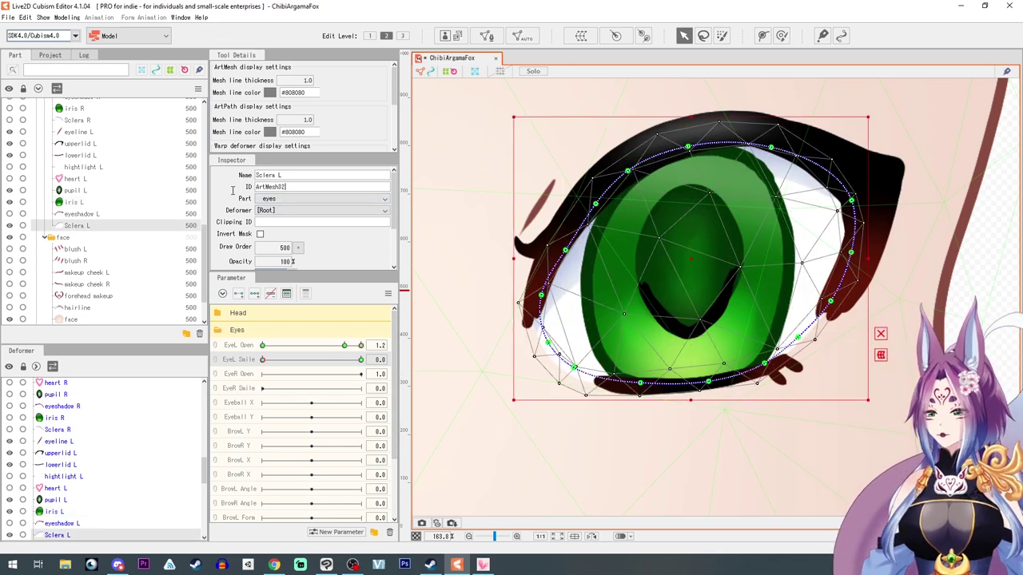
double_click(302, 187)
key(ctrl+c)
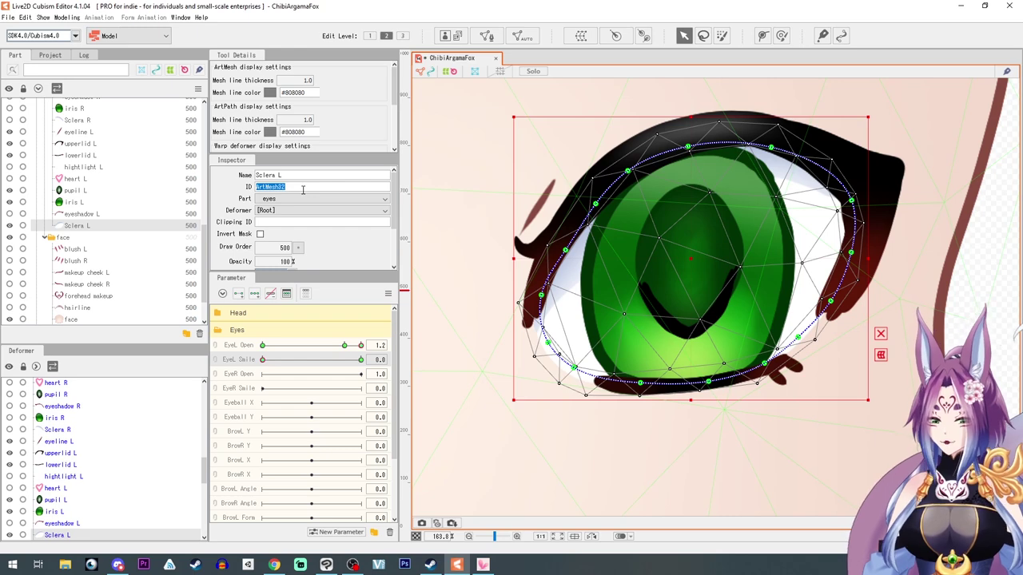
click(71, 202)
key(ctrl+v)
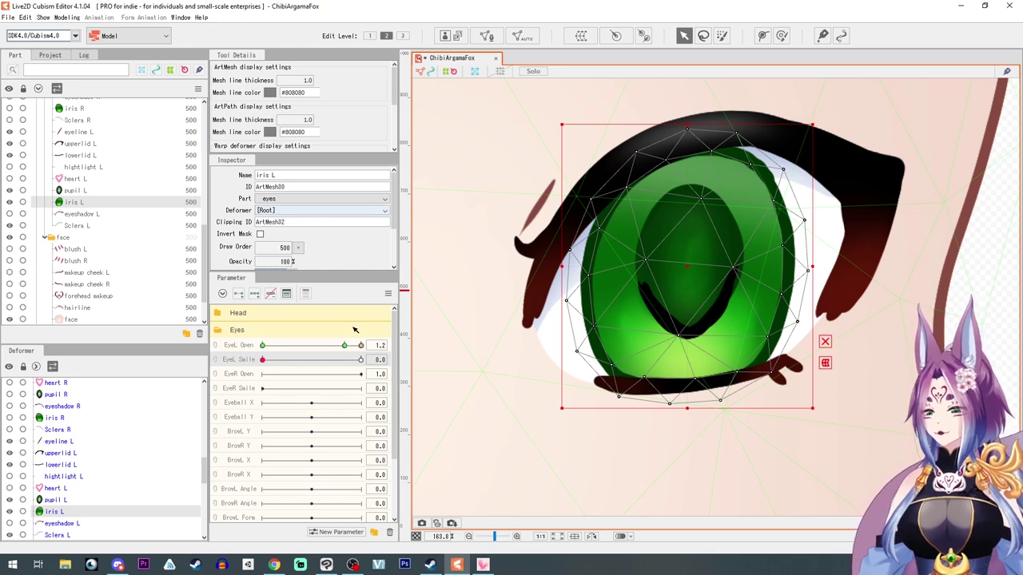
- Set EyeL Open to 0.0 and squash iris L down from its upper edge, widening it slightly on both sides
click(339, 360)
drag(344, 367, 224, 353)
drag(360, 347, 178, 337)
click(428, 345)
click(346, 347)
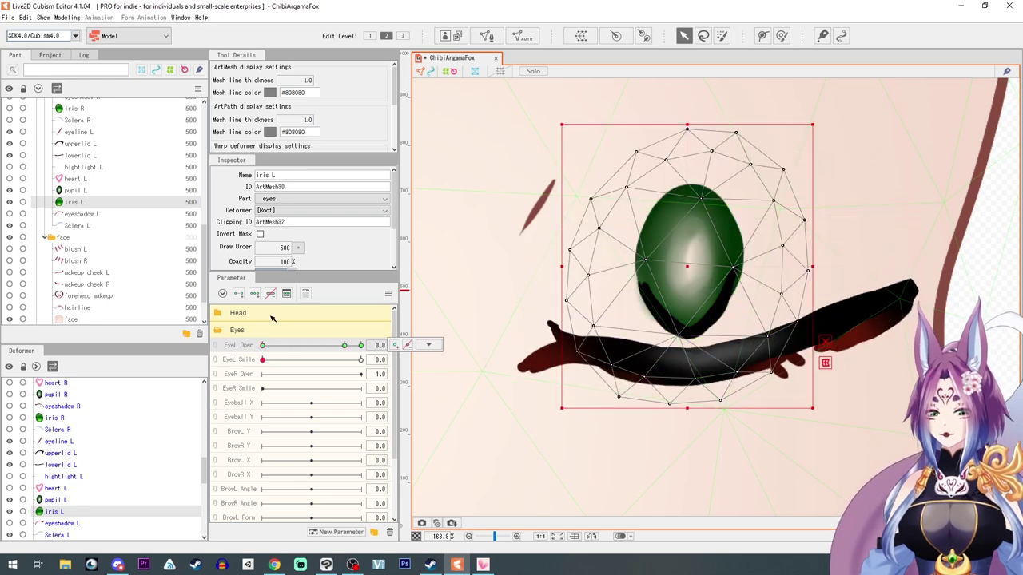
drag(686, 125, 686, 183)
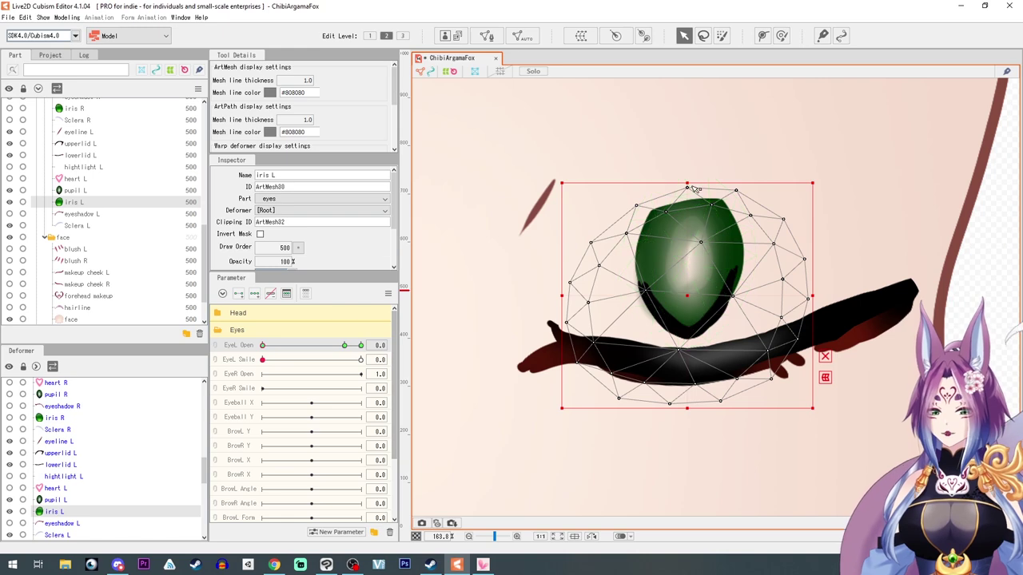
drag(263, 347, 194, 340)
drag(686, 184, 686, 236)
drag(812, 322, 817, 322)
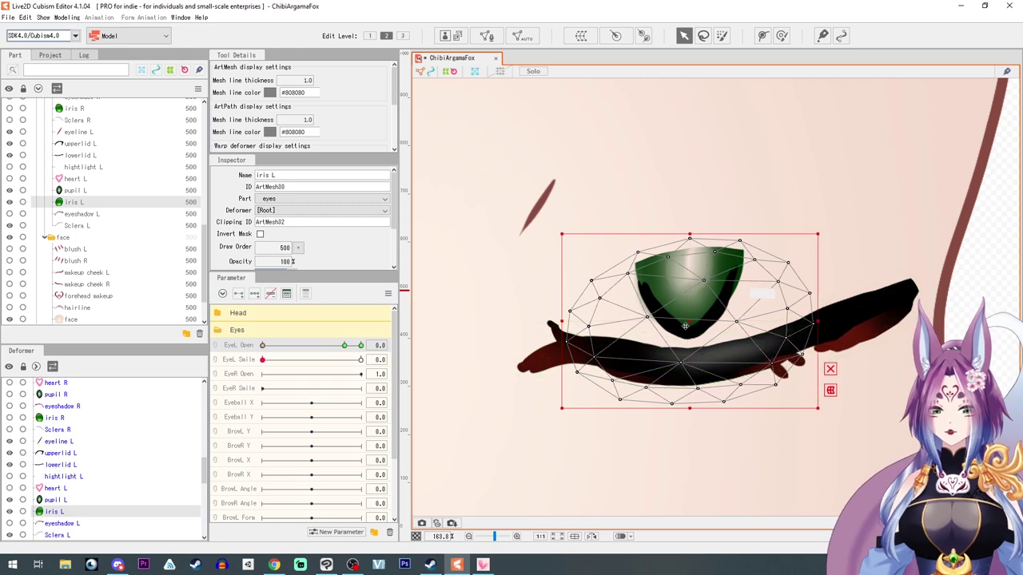
drag(562, 322, 560, 322)
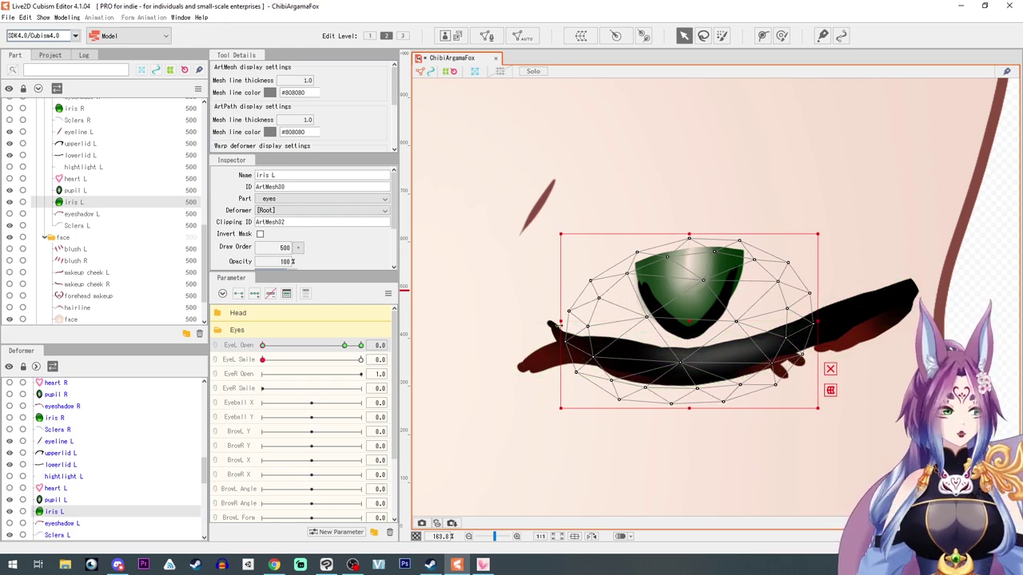
- Widen iris L further on both sides at EyeL Open 0.0 and flatten it more from above and below
drag(264, 345, 239, 360)
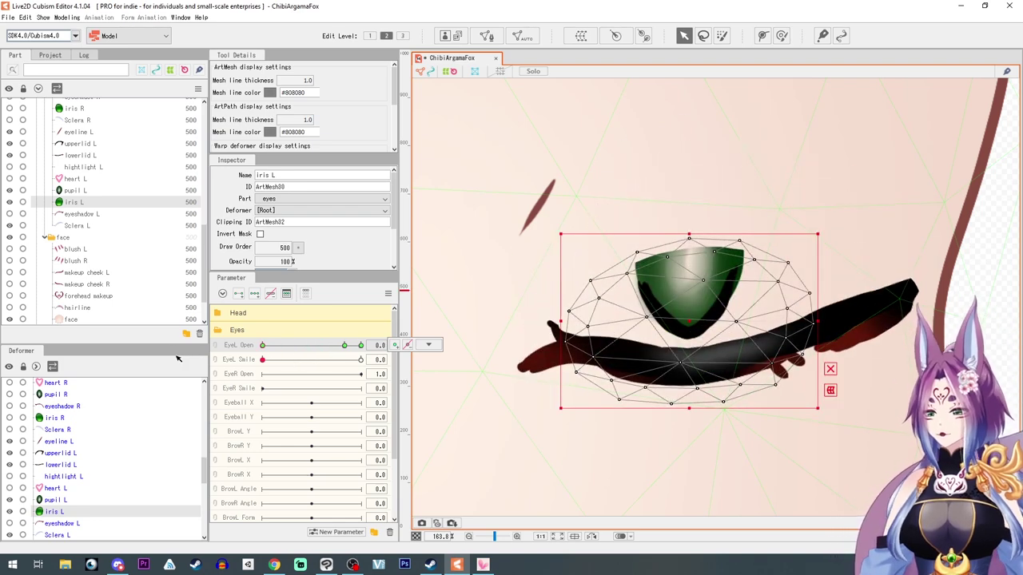
drag(818, 322, 836, 321)
drag(558, 323, 550, 323)
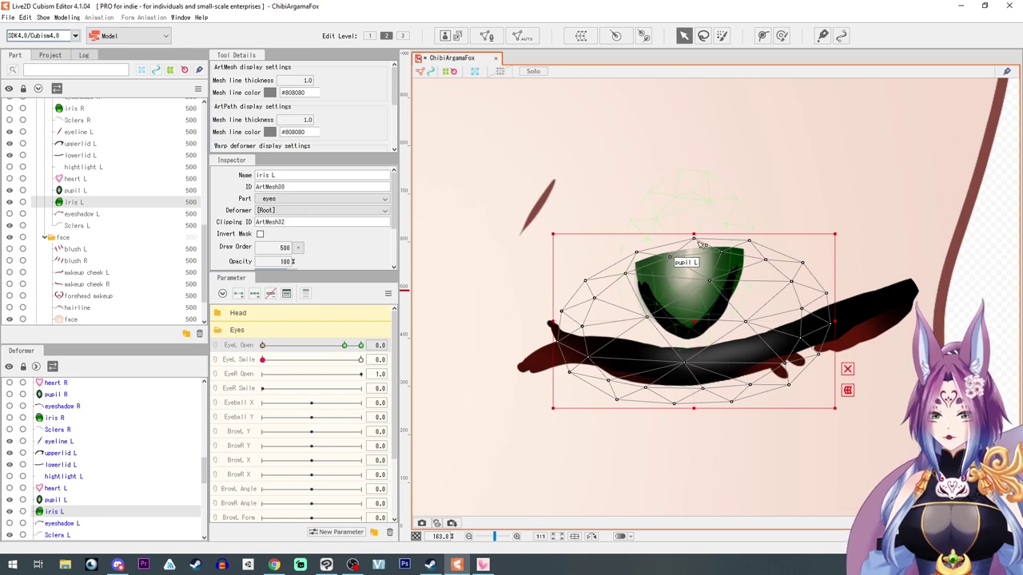
drag(694, 235, 693, 279)
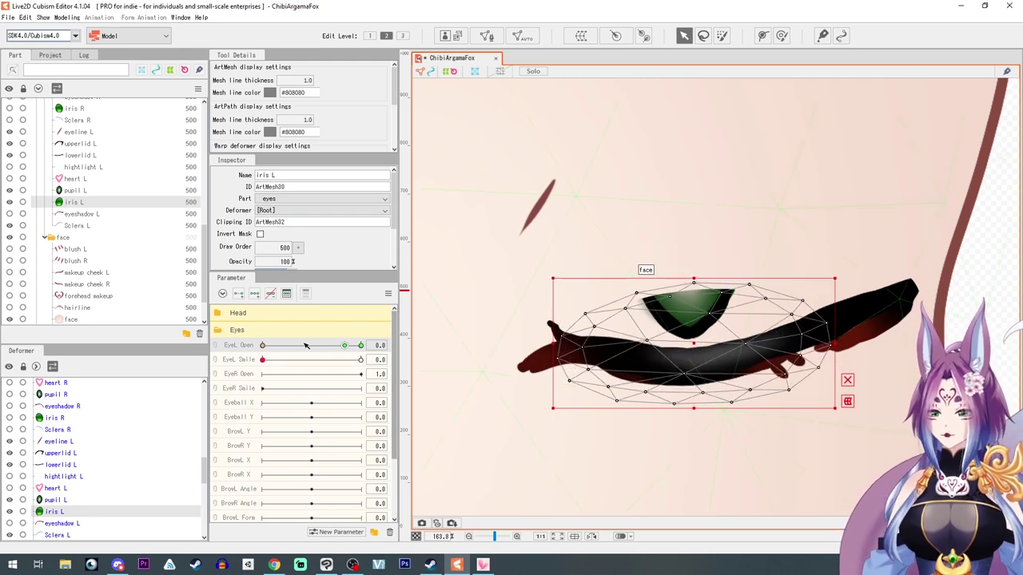
click(267, 346)
drag(267, 348, 226, 354)
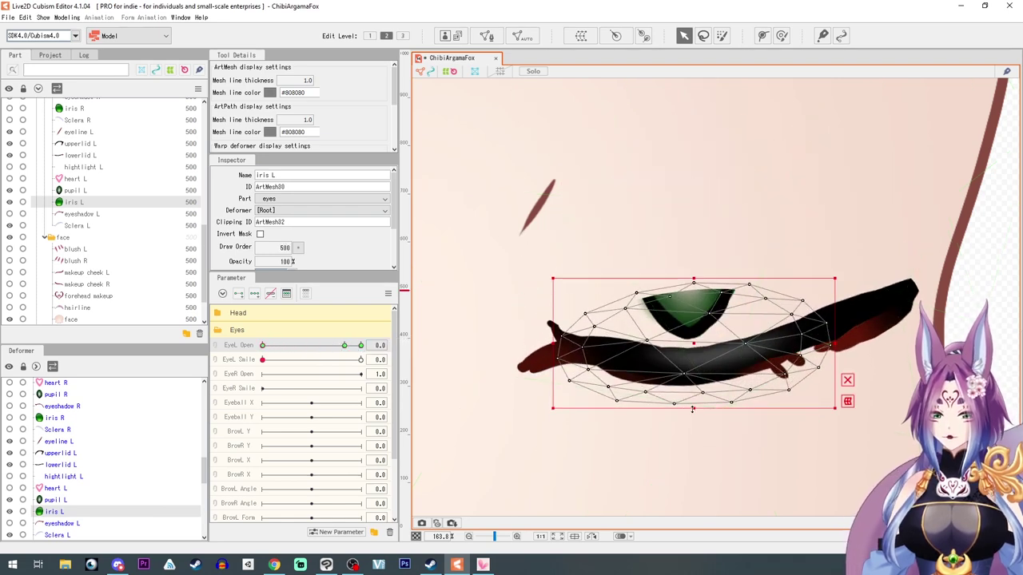
drag(692, 394, 692, 387)
drag(262, 346, 206, 360)
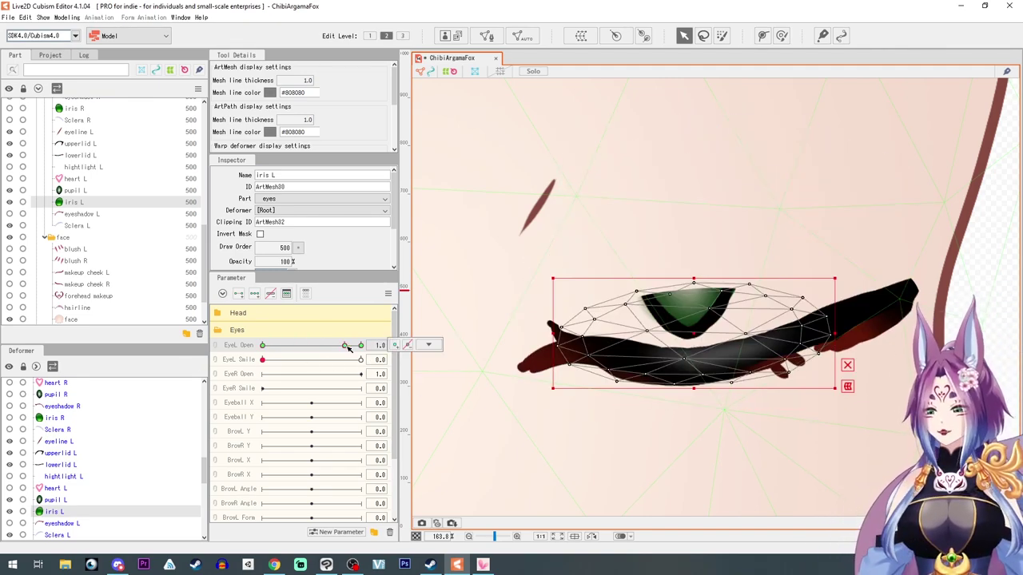
- Set EyeL Open to 1.0 and add the sclera's ArtMesh32 to the Clipping ID of pupil L
click(347, 347)
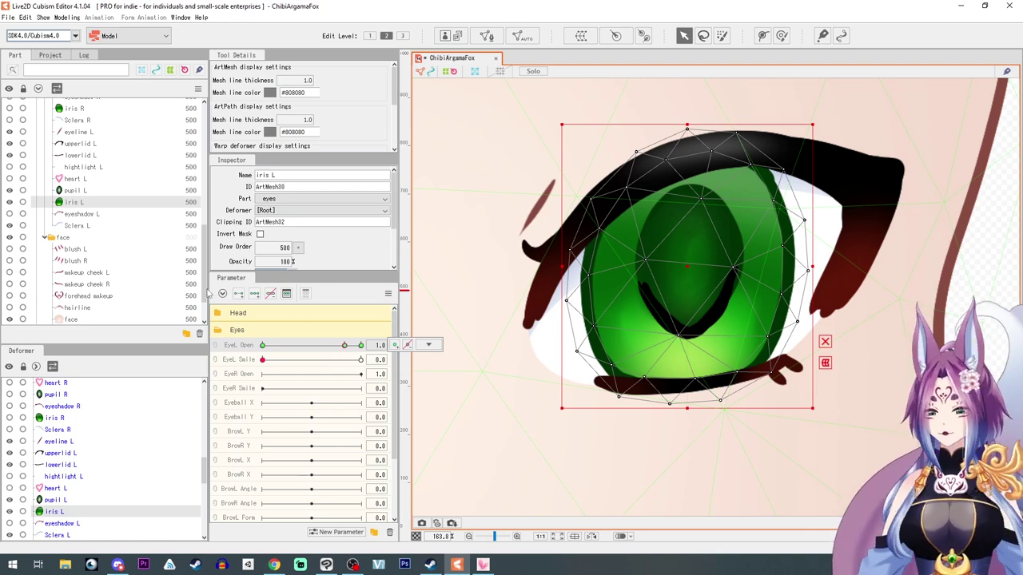
click(78, 226)
double_click(294, 186)
key(ctrl+c)
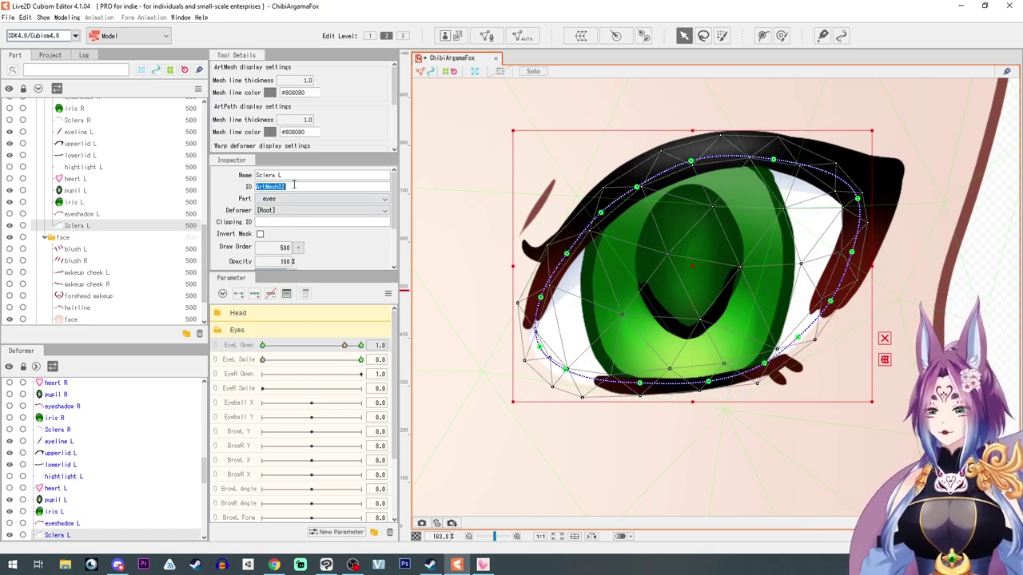
click(75, 190)
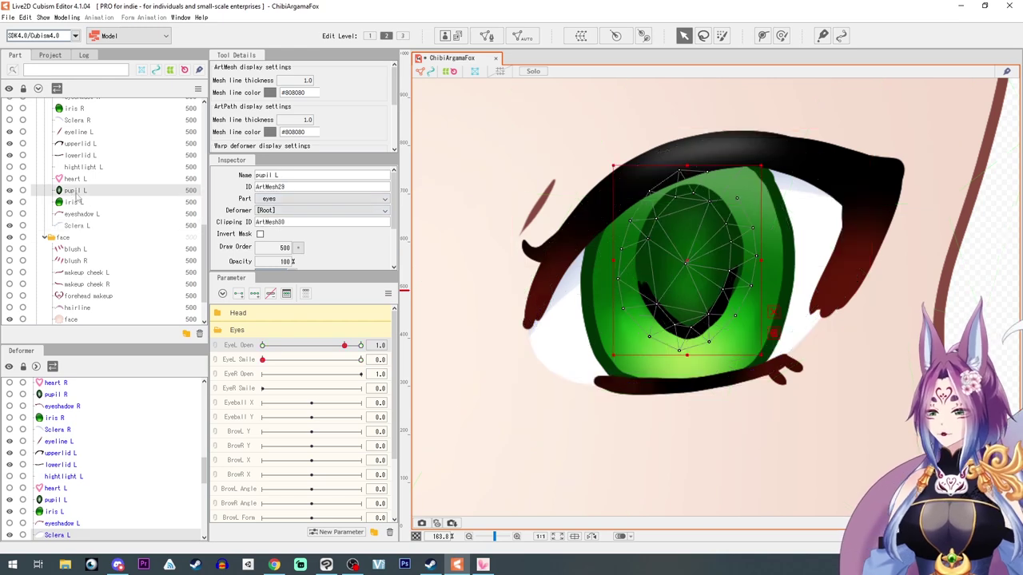
double_click(306, 222)
key(ctrl+v)
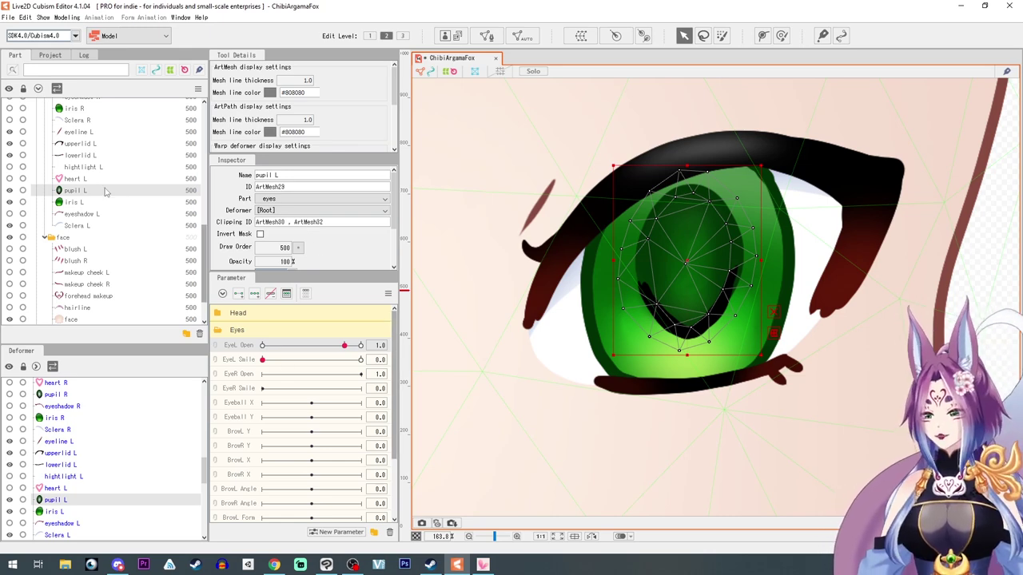
- Hide pupil L and shrink iris L inward on all sides at EyeL Open 1.2, leaving white around it
mouse_move(344, 346)
mouse_down()
mouse_move(288, 347)
mouse_move(325, 345)
mouse_up()
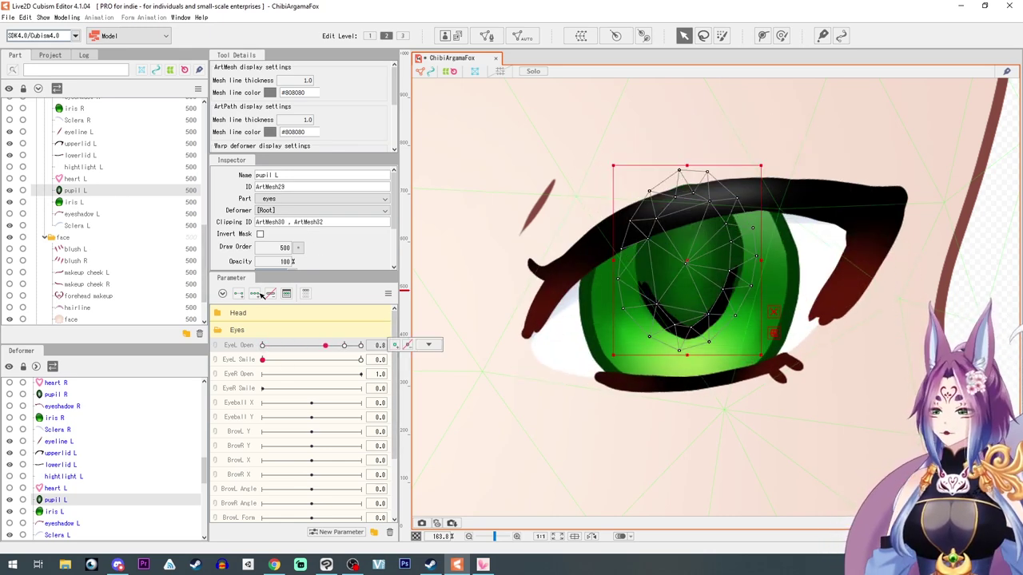
click(64, 204)
click(9, 191)
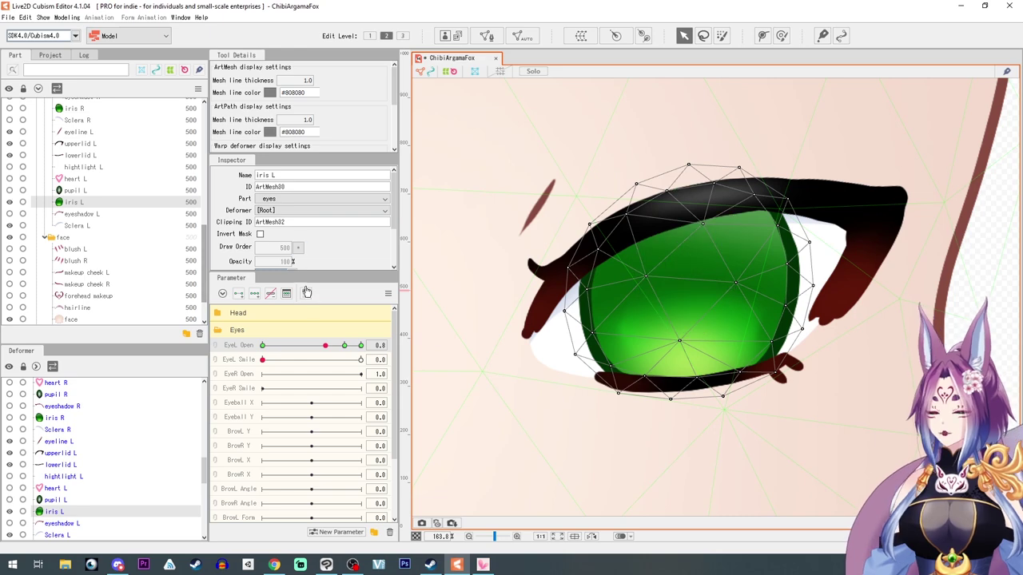
drag(331, 345, 364, 350)
click(429, 344)
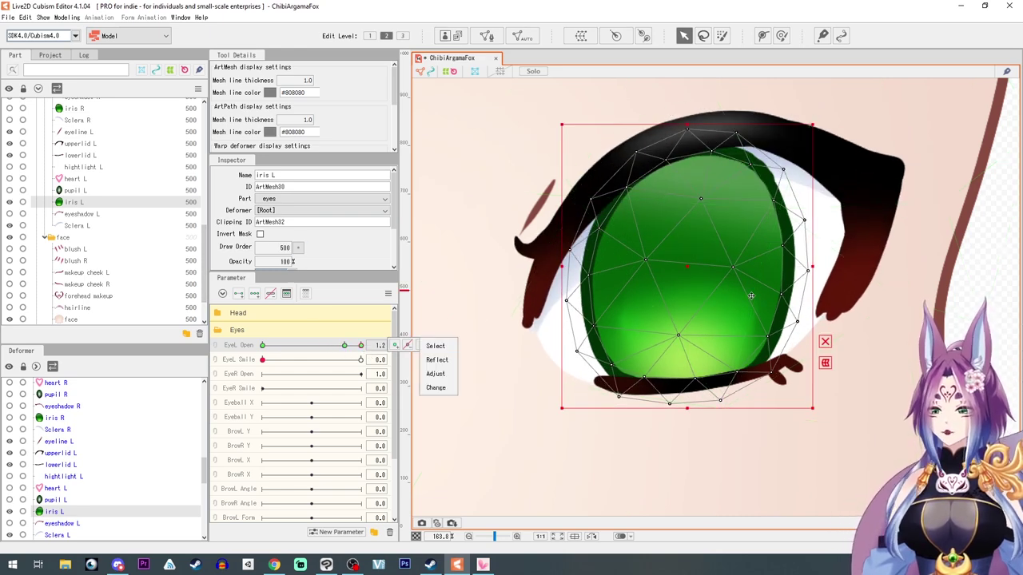
drag(812, 408, 804, 392)
drag(561, 125, 577, 143)
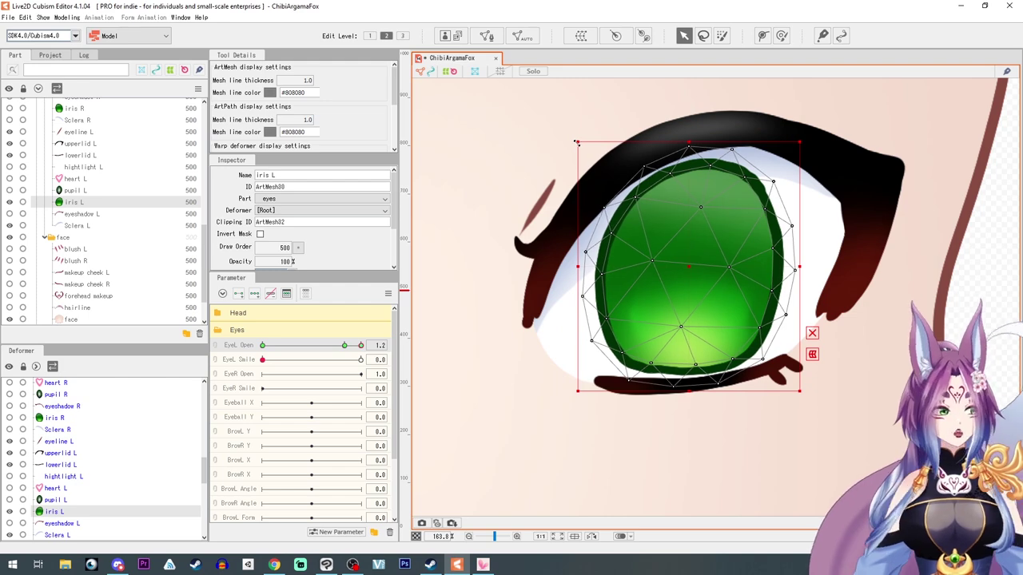
drag(800, 391, 787, 385)
drag(578, 143, 583, 149)
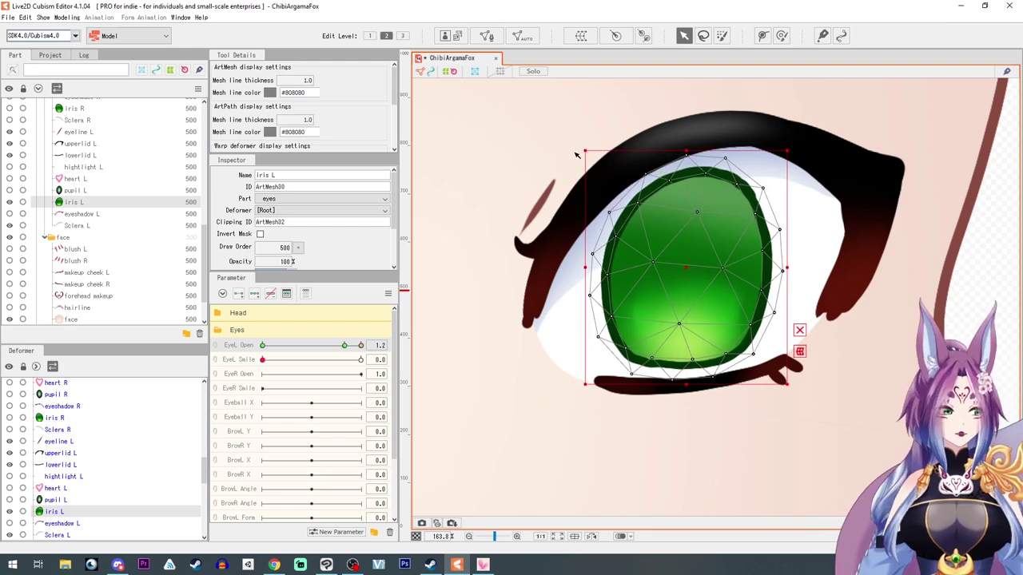
mouse_move(359, 349)
mouse_down()
mouse_move(264, 345)
mouse_move(367, 344)
mouse_move(355, 345)
mouse_up()
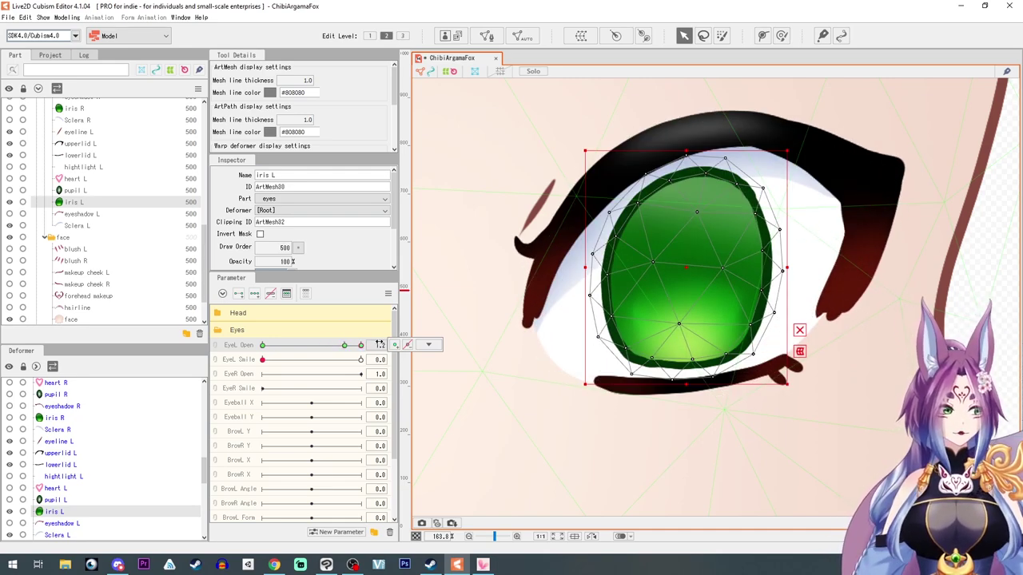
click(428, 344)
- Return EyeL Open to 1.0, make pupil L visible again and nudge it slightly downward
mouse_move(361, 345)
mouse_down()
mouse_move(263, 345)
mouse_move(361, 345)
mouse_move(345, 345)
mouse_up()
click(266, 364)
click(408, 360)
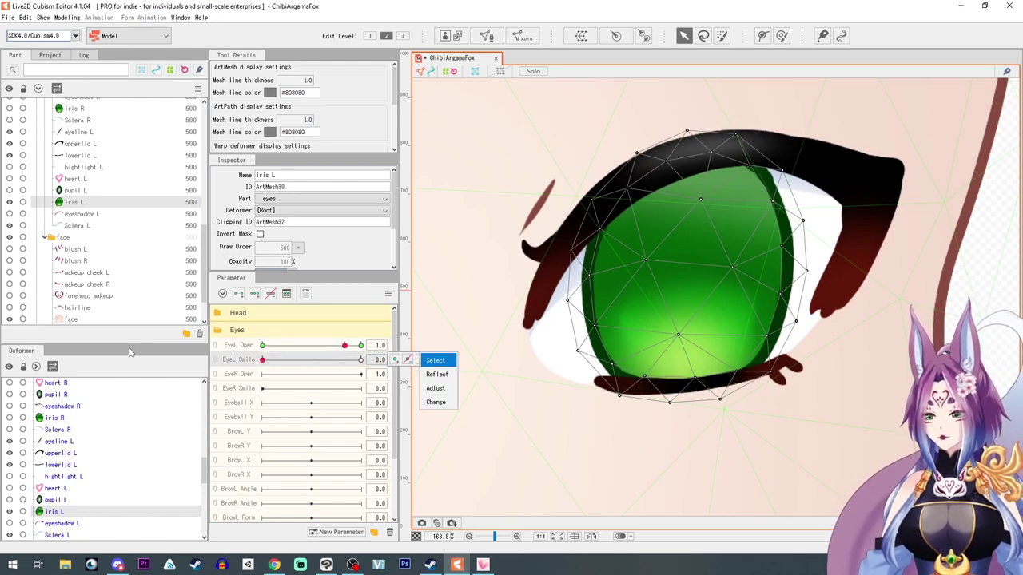
click(49, 192)
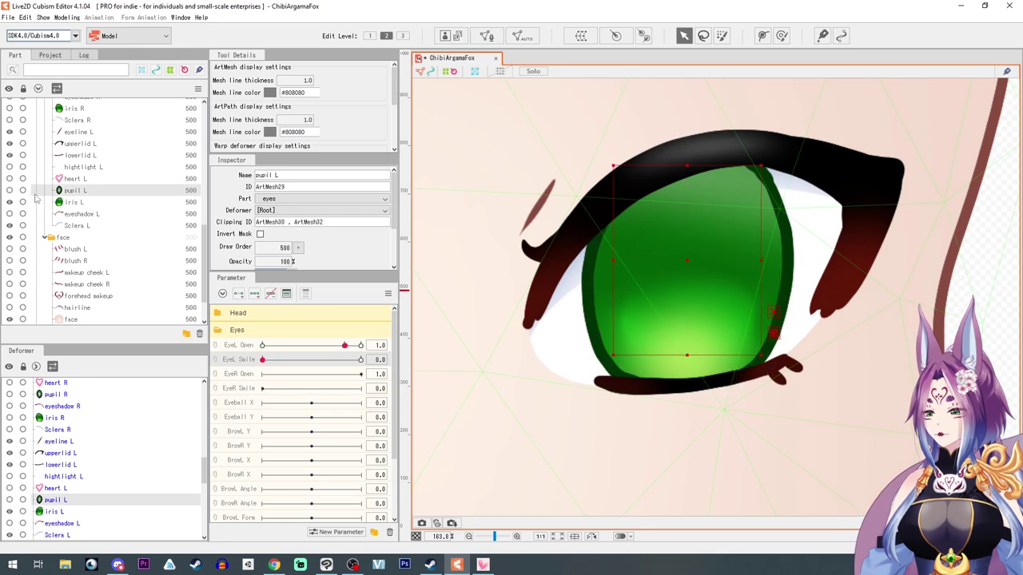
click(10, 191)
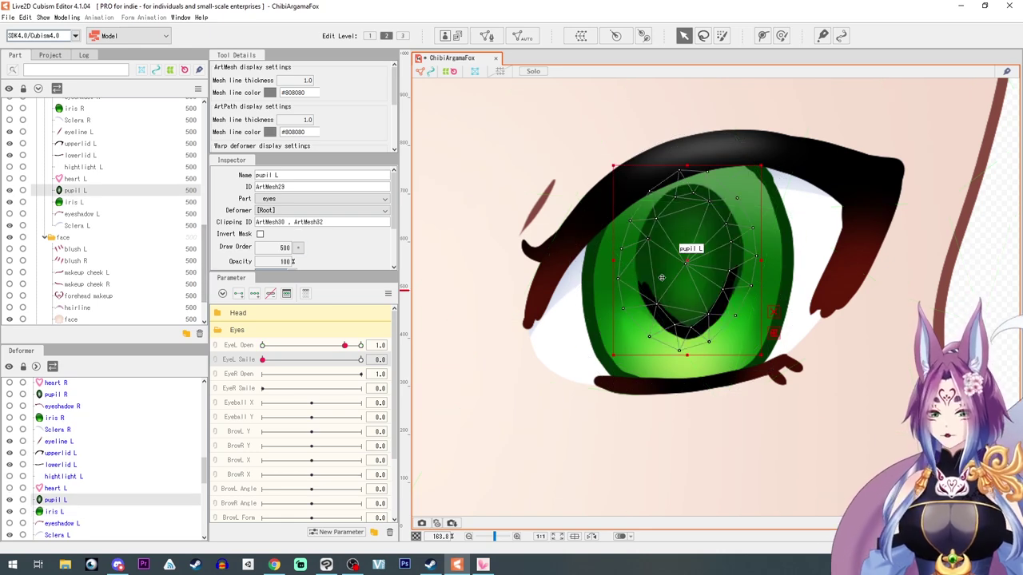
drag(687, 262, 686, 266)
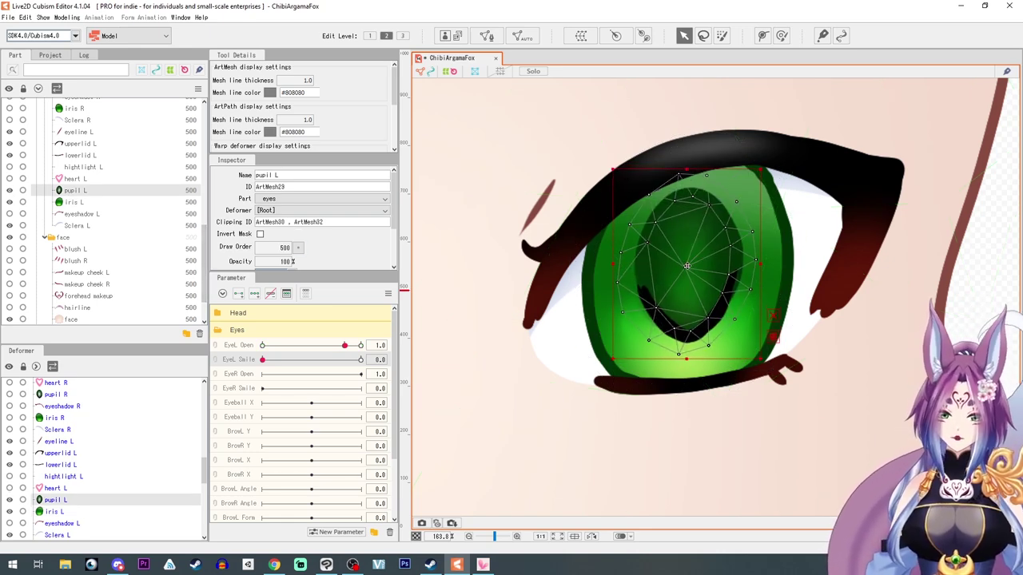
- Add EyeL Open keys at 0.0, 1.0 and 1.2 to pupil L and move it down onto the closed lid at 0.0
click(224, 348)
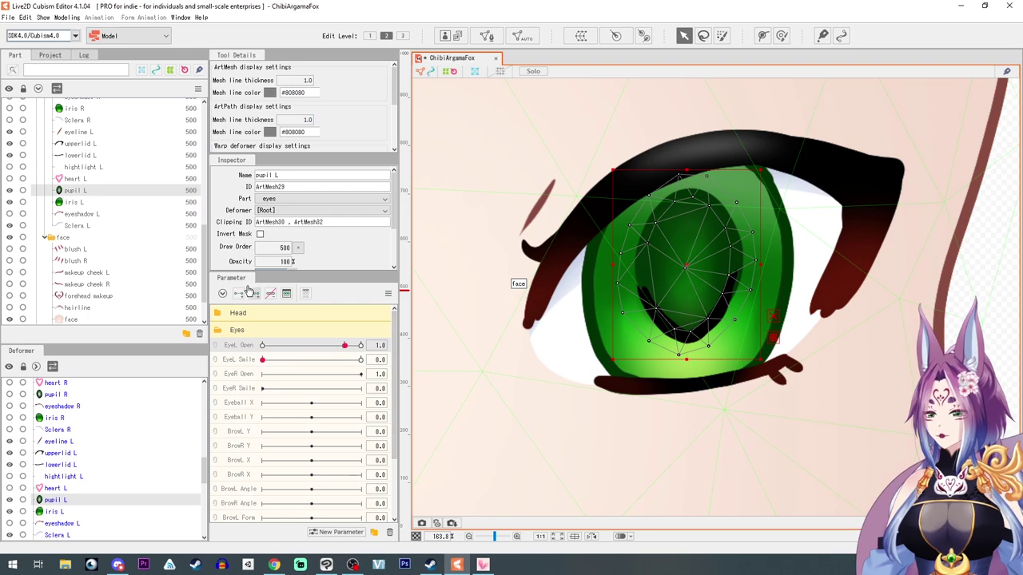
click(346, 347)
click(345, 346)
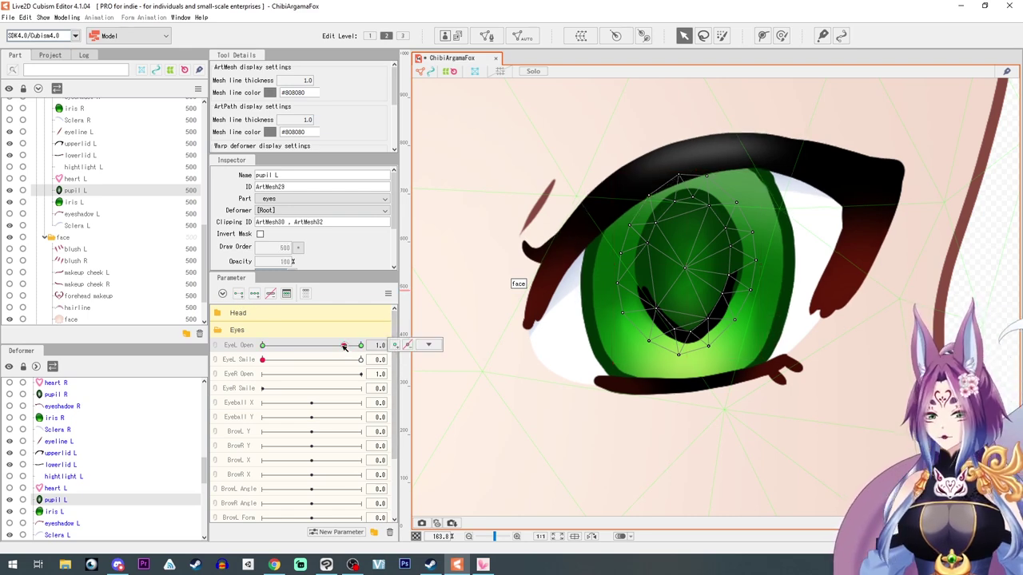
drag(345, 346, 246, 353)
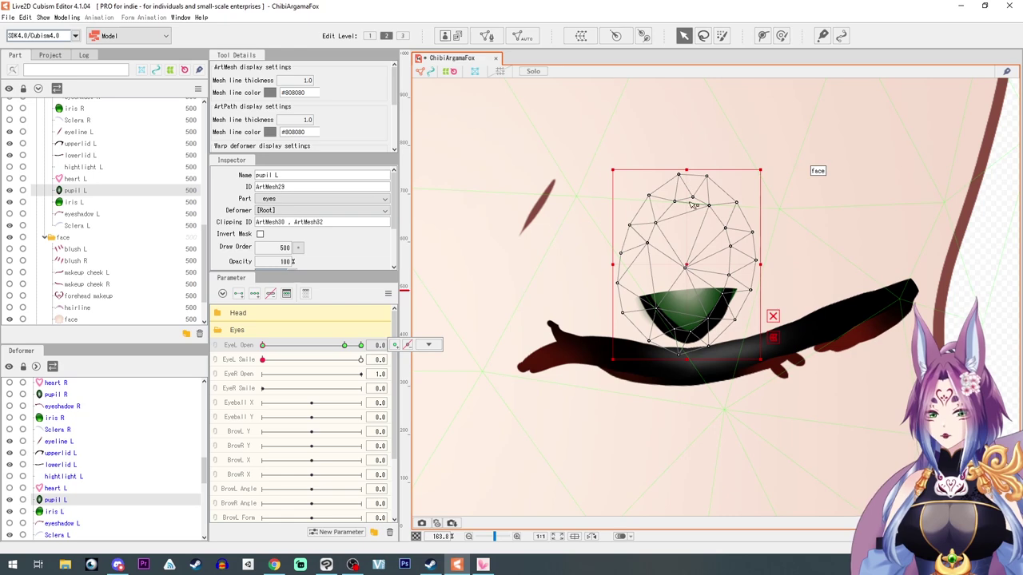
drag(688, 226, 686, 256)
drag(692, 201, 678, 254)
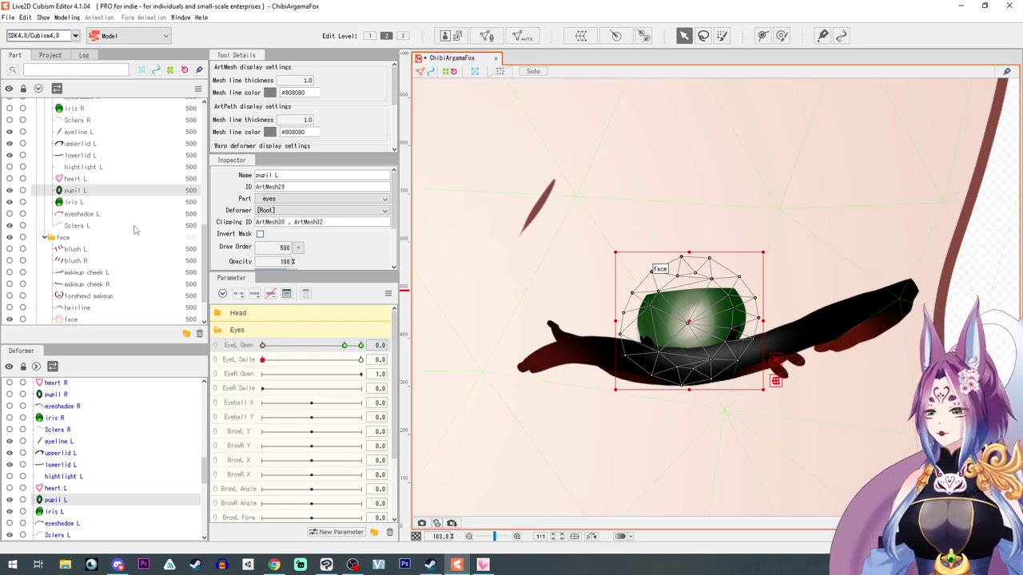
- Remove the iris mesh from pupil L's Clipping ID, leaving only ArtMesh32
double_click(270, 222)
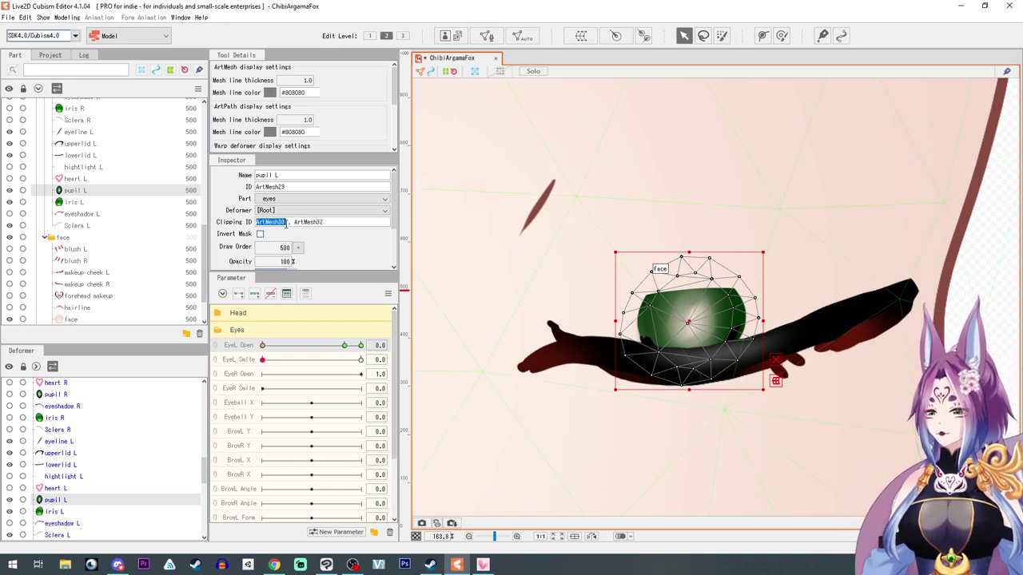
key(Delete)
key(Return)
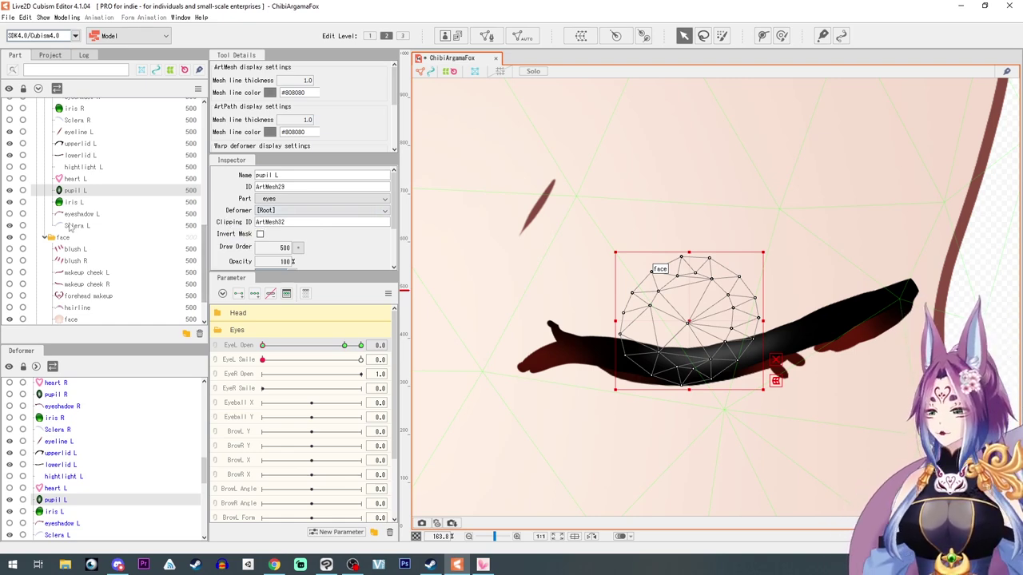
- Squash pupil L down from above at EyeL Open 0.0, widen it and adjust its position over the closed lid
drag(263, 345, 216, 352)
drag(689, 253, 688, 326)
drag(764, 360, 790, 361)
drag(711, 359, 698, 352)
- Shrink pupil L toward the iris centre at EyeL Open 1.2, check the blink and return EyeL Open to 1.0
drag(262, 346, 371, 340)
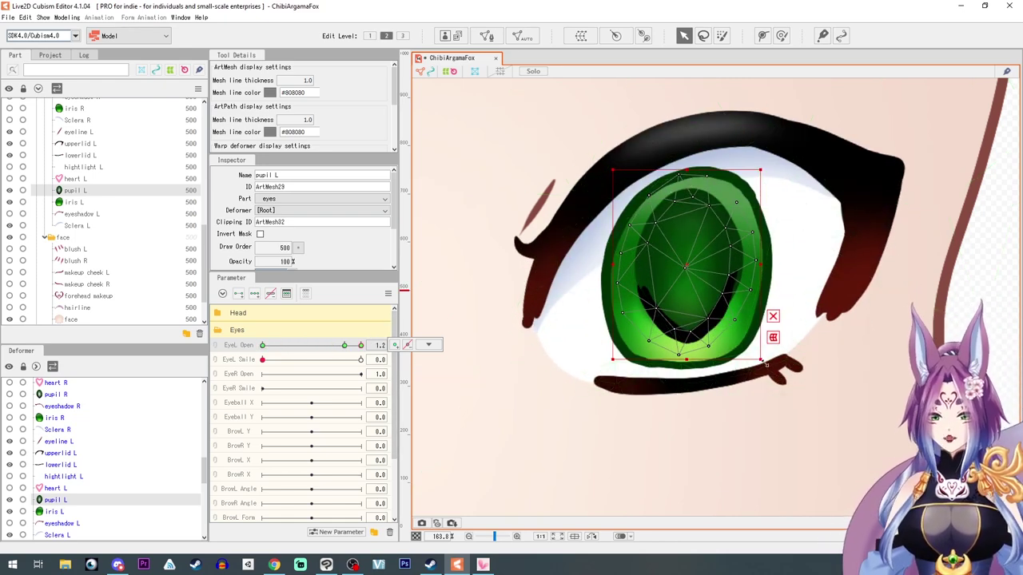
drag(764, 362, 673, 316)
drag(632, 238, 676, 261)
drag(361, 346, 229, 350)
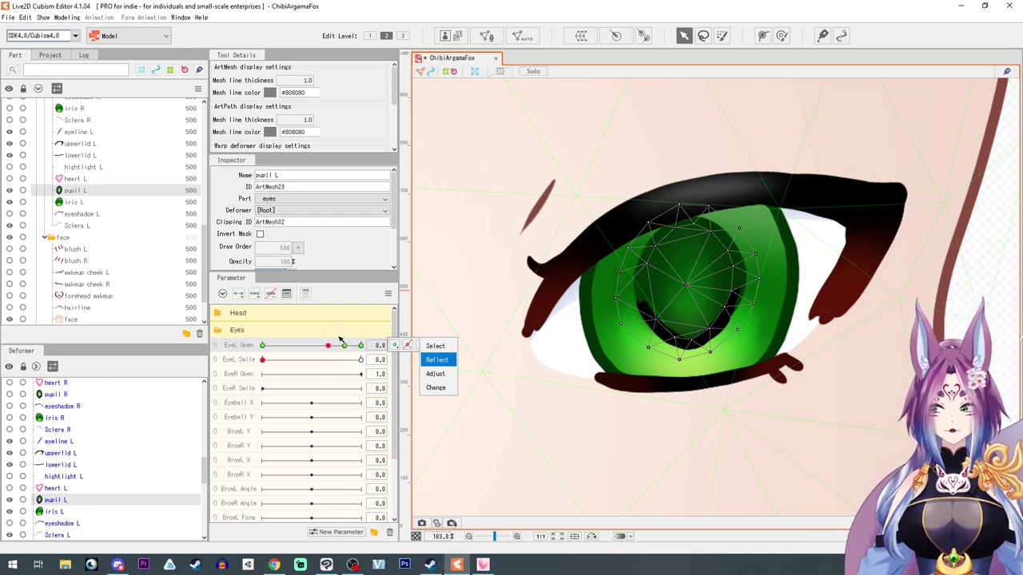
click(345, 345)
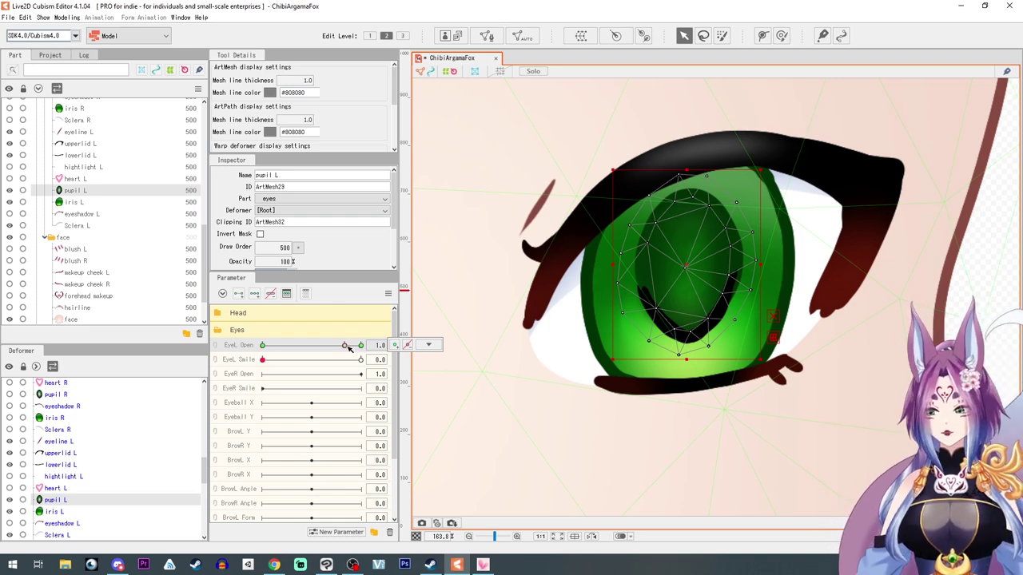
- Check pupil L across the EyeL Open keys, set EyeL Smile to 1.0 and examine the half-closed smiling eye
click(361, 346)
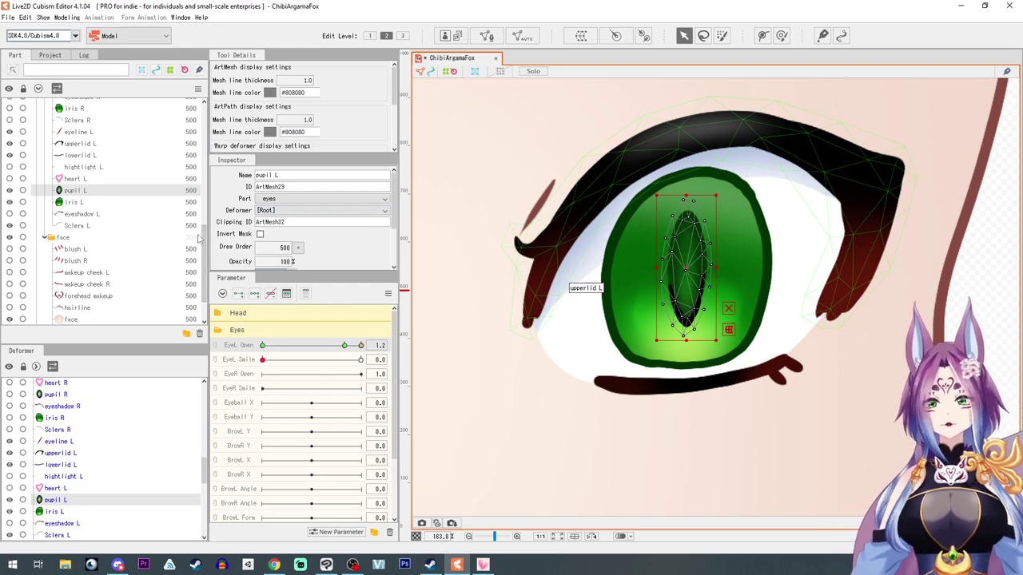
click(345, 346)
click(361, 346)
drag(379, 346, 345, 346)
drag(264, 361, 294, 352)
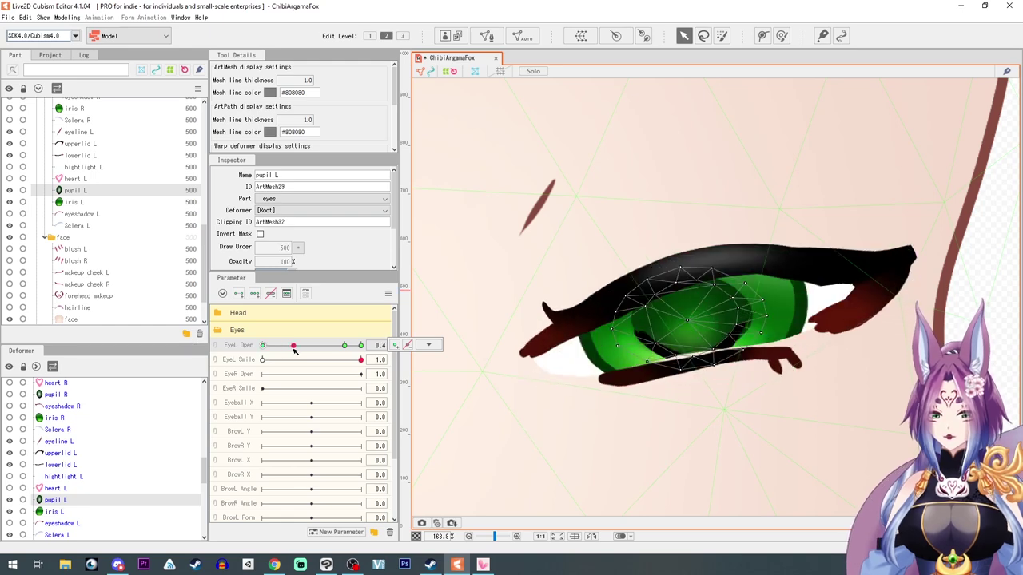
- Lower the bottom deform path points of Sclera L into the closed lid at EyeL Open 0.0 and EyeL Smile 1.0
click(79, 226)
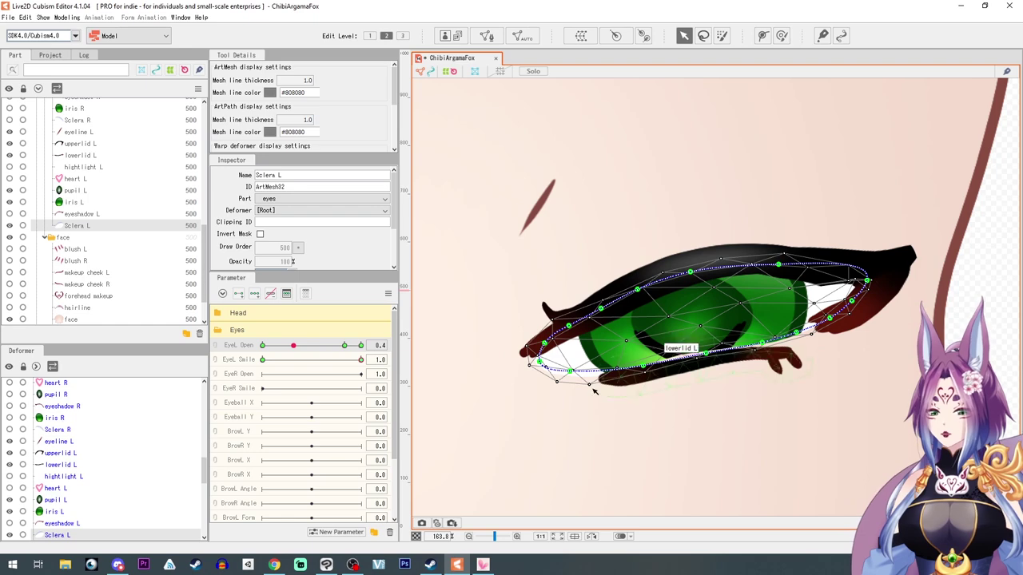
click(262, 345)
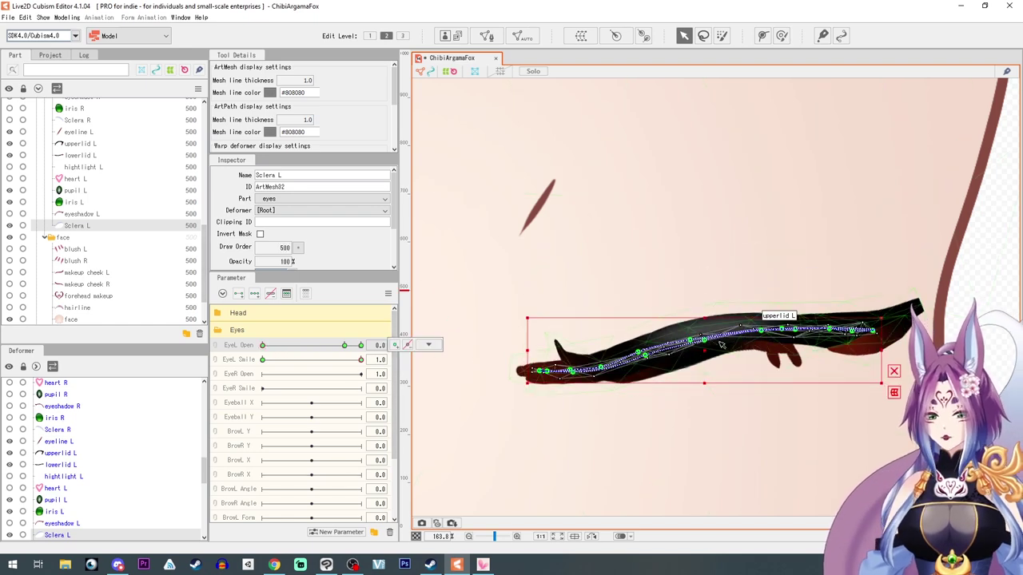
scroll(706, 355, up, 3)
drag(705, 327, 707, 343)
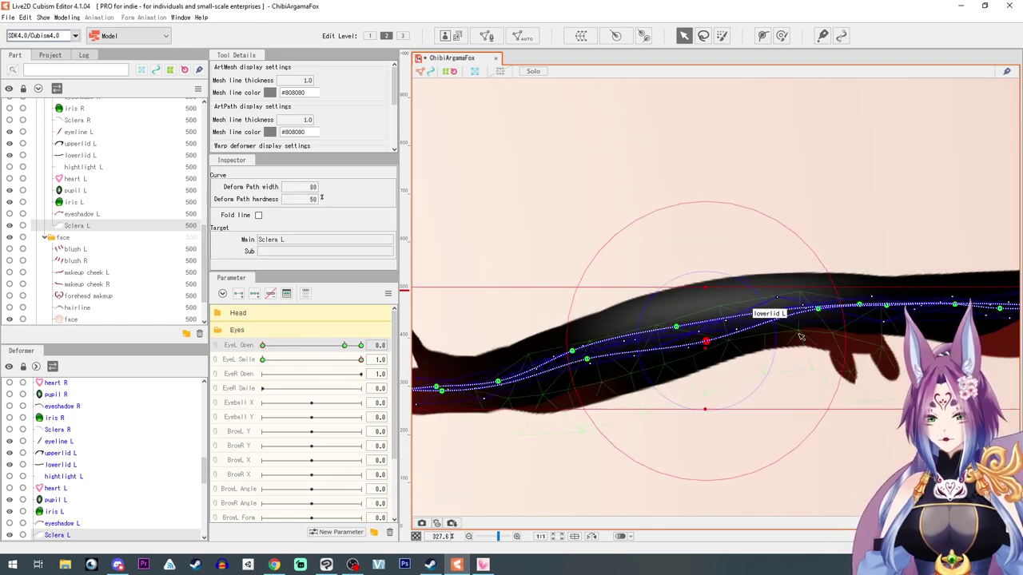
drag(819, 309, 824, 325)
click(591, 376)
click(886, 323)
click(953, 311)
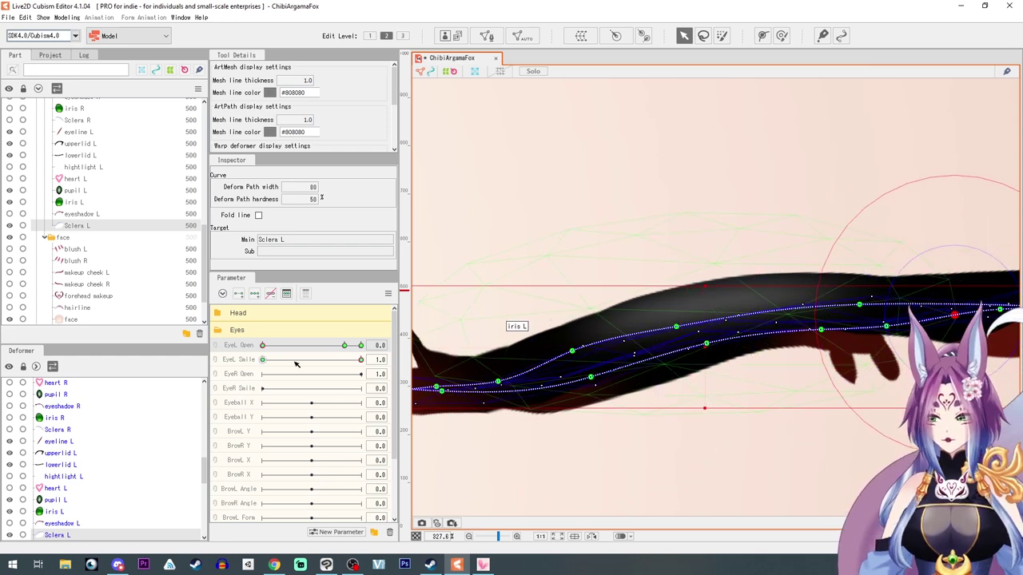
- Examine the smiling eye while sweeping EyeL Open between closed and 1.2, ending with EyeL Open at 1.0
drag(267, 346, 375, 347)
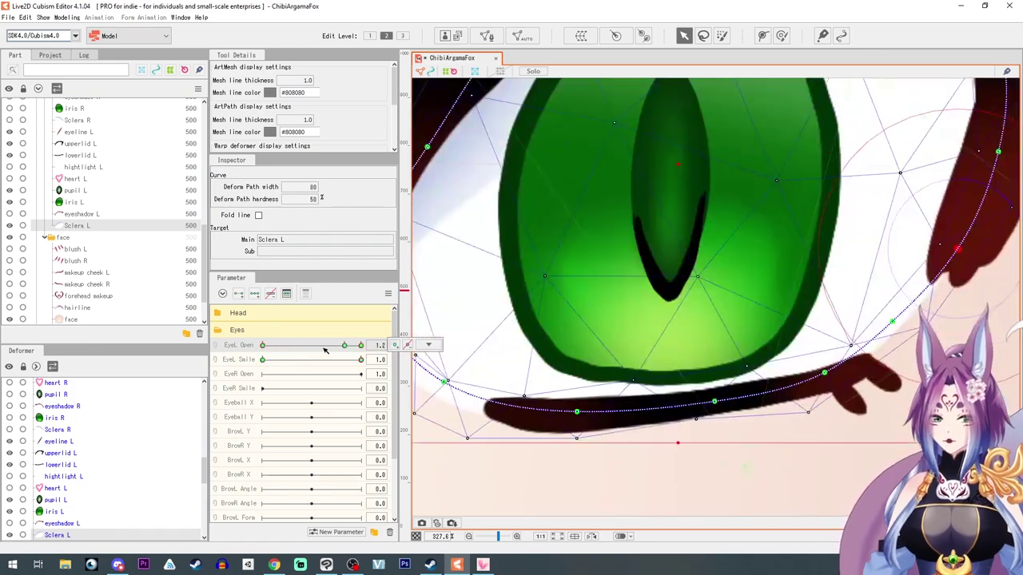
drag(246, 341, 383, 346)
scroll(744, 326, down, 5)
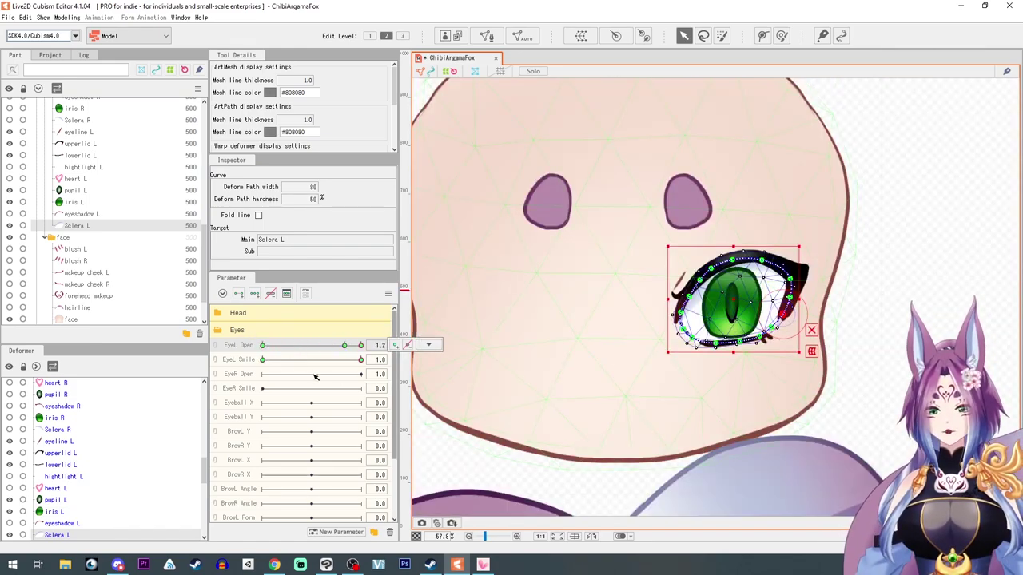
scroll(687, 454, down, 6)
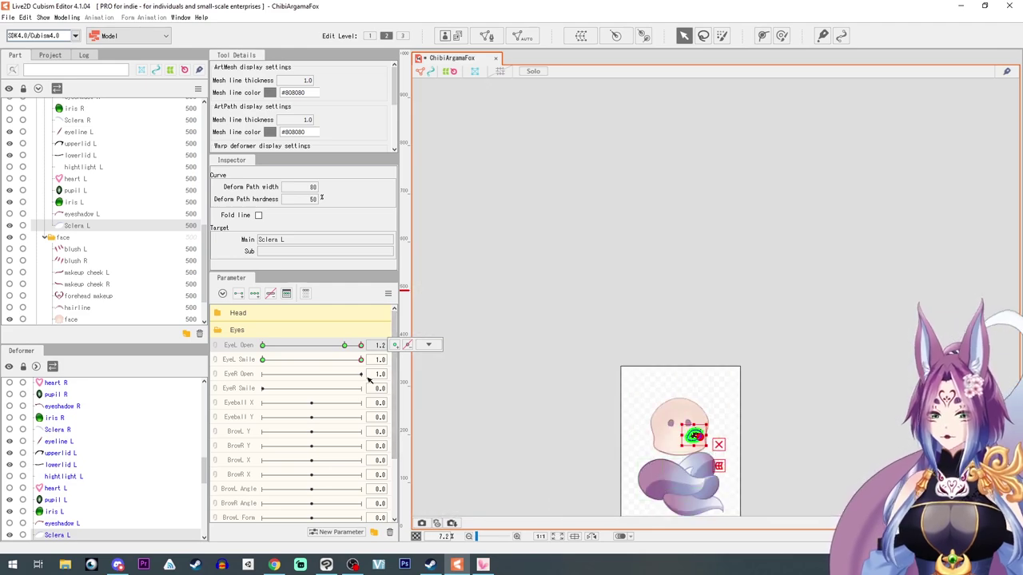
scroll(183, 266, up, 5)
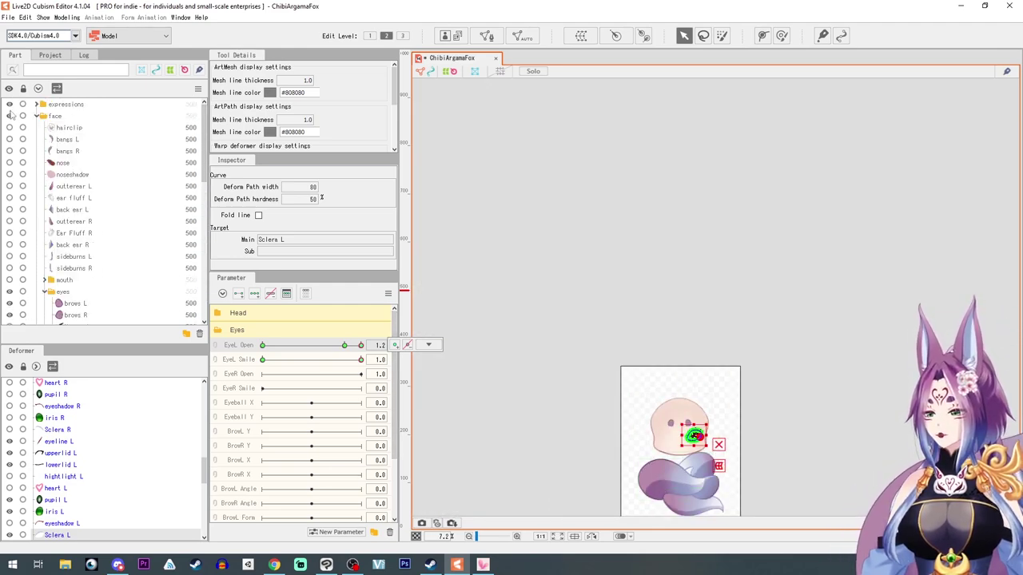
alt+click(10, 116)
scroll(675, 448, up, 7)
scroll(637, 357, up, 2)
drag(715, 444, 526, 442)
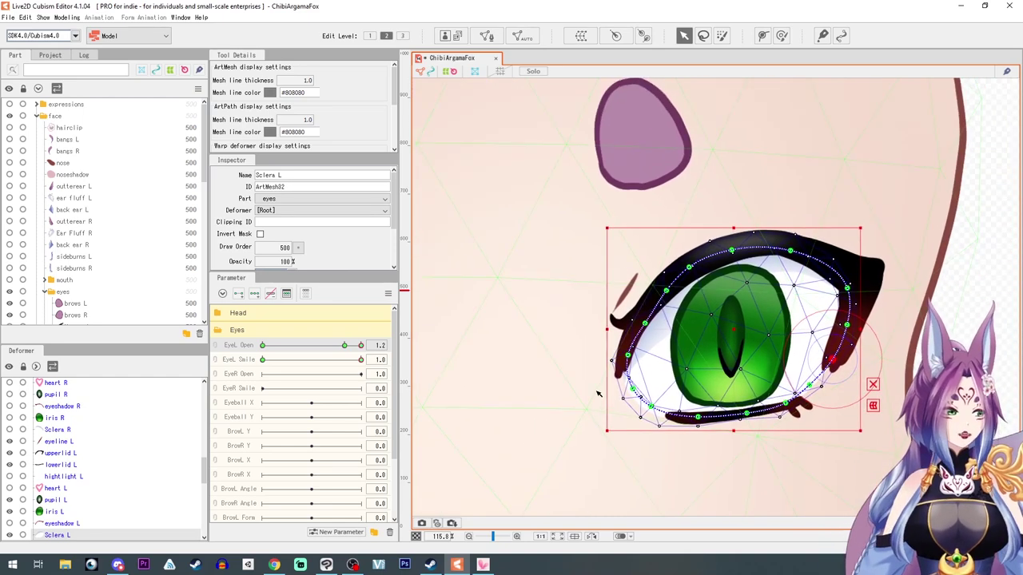
scroll(480, 383, up, 2)
scroll(487, 375, down, 2)
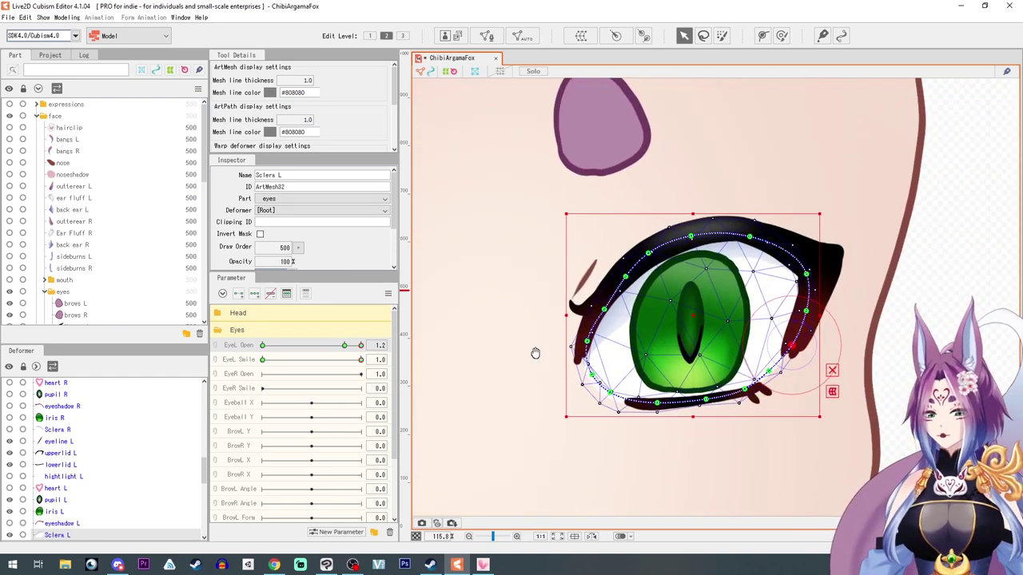
scroll(534, 352, up, 2)
drag(687, 364, 634, 374)
mouse_move(360, 346)
mouse_down()
mouse_move(218, 353)
mouse_move(362, 345)
mouse_up()
click(344, 345)
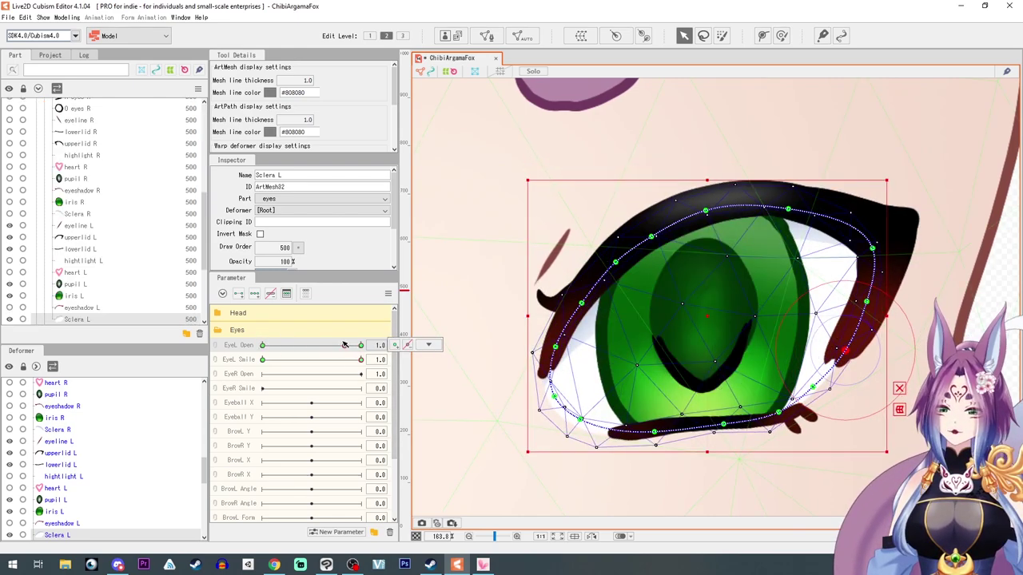
- Show and slightly nudge hightlight L, and give it EyeL Open keys at 0.0, 1.0 and 1.2
scroll(78, 234, down, 1)
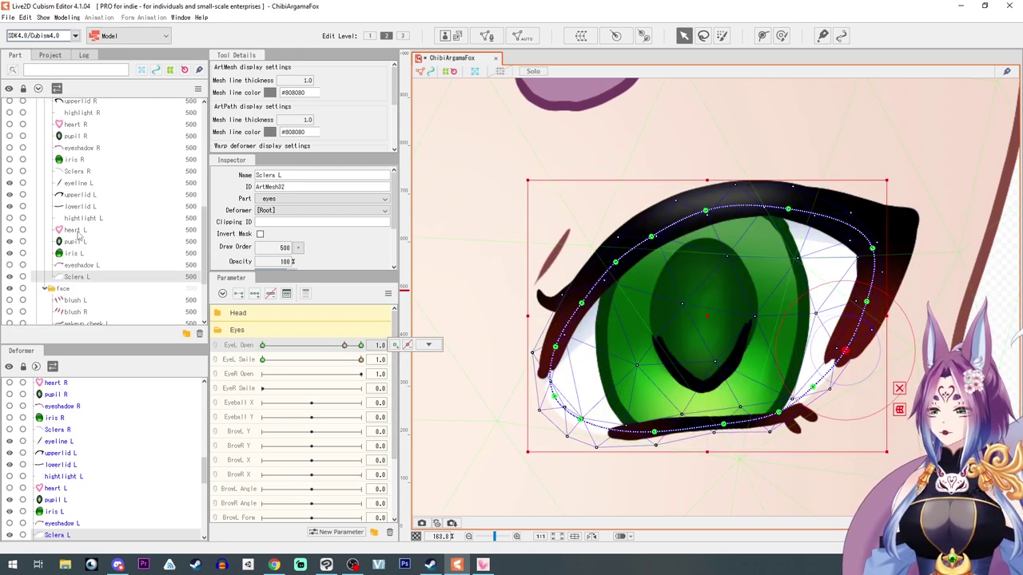
click(9, 218)
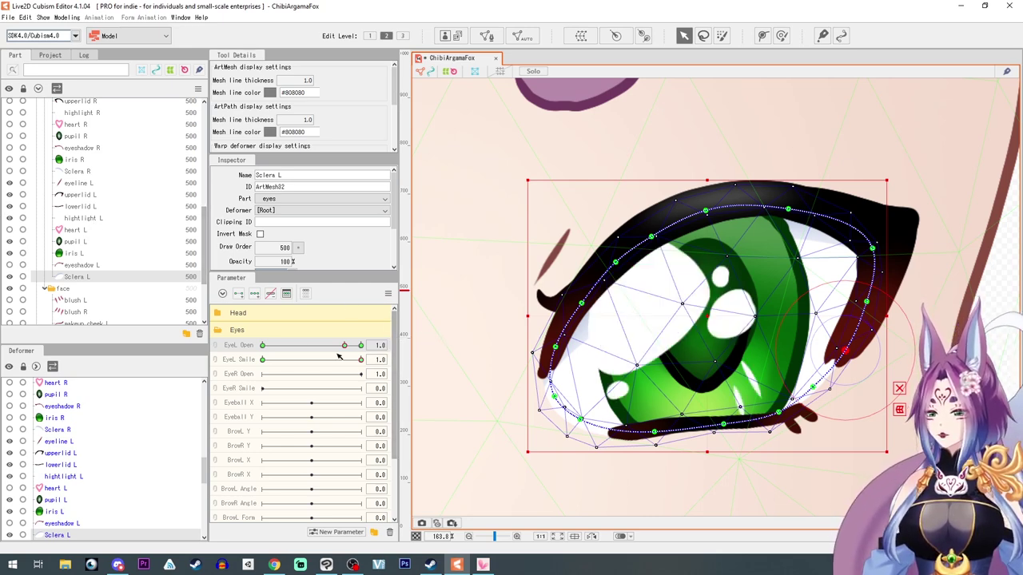
click(80, 218)
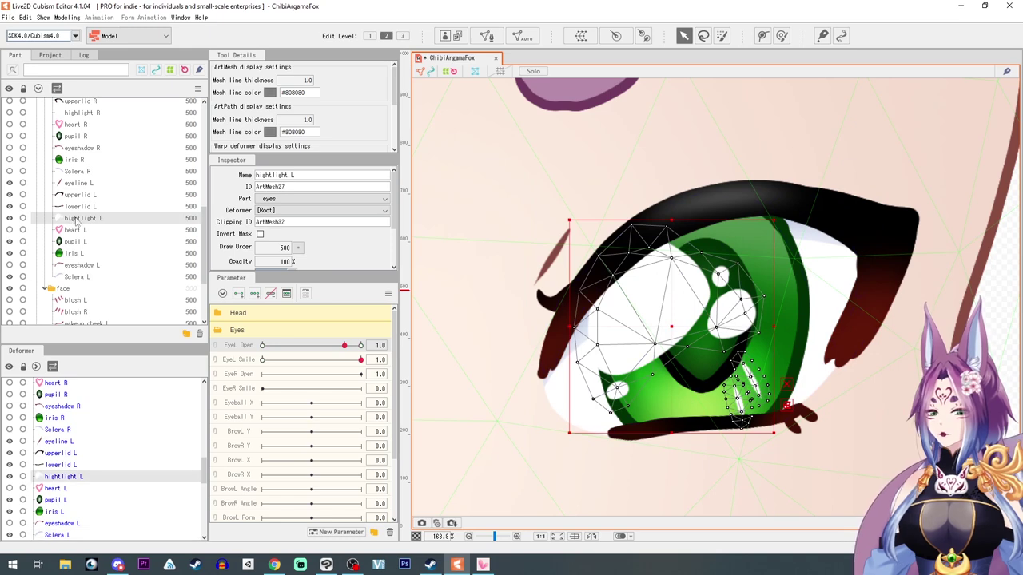
drag(673, 327, 675, 327)
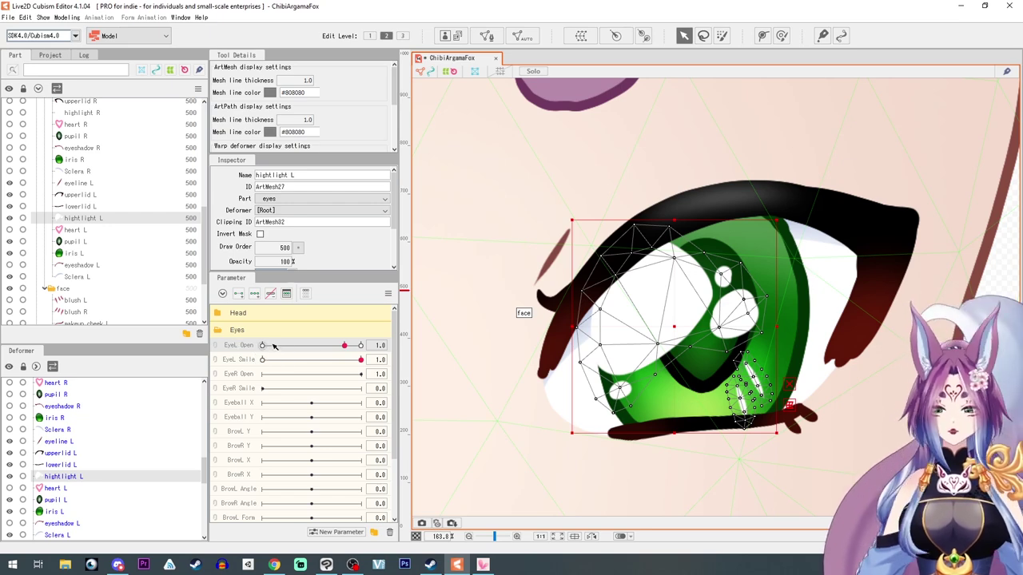
mouse_move(345, 346)
mouse_down()
mouse_move(264, 346)
mouse_move(345, 346)
mouse_up()
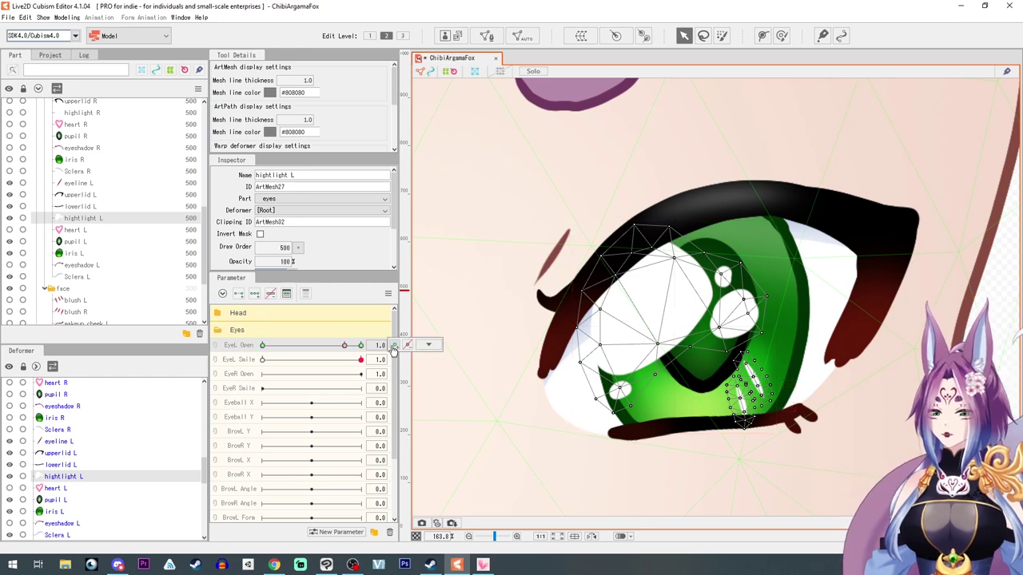
- Squash hightlight L down from above onto the closed lid at EyeL Open 0.0 and adjust its fit there
drag(345, 346, 243, 345)
drag(670, 221, 708, 371)
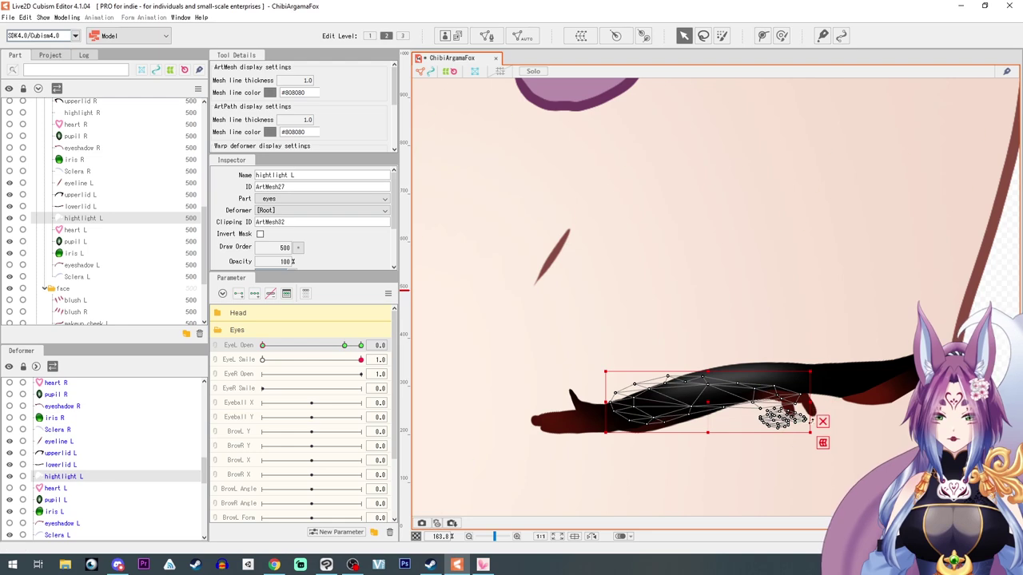
drag(814, 403, 812, 381)
drag(714, 431, 711, 420)
- Shrink hightlight L at EyeL Open 1.2 and reposition it inside the iris, partly over the pupil
drag(265, 349, 361, 345)
click(428, 345)
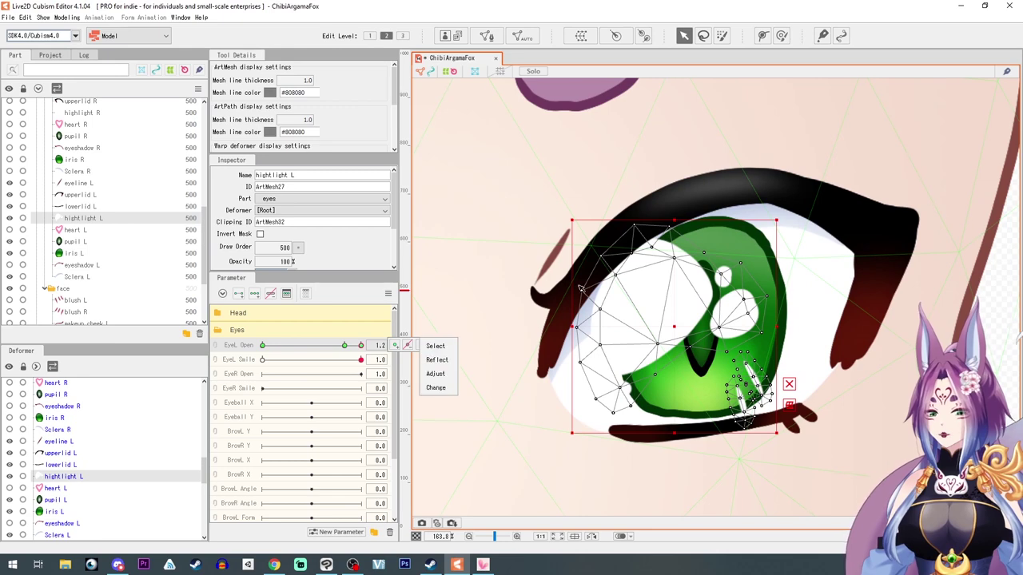
drag(778, 436, 699, 356)
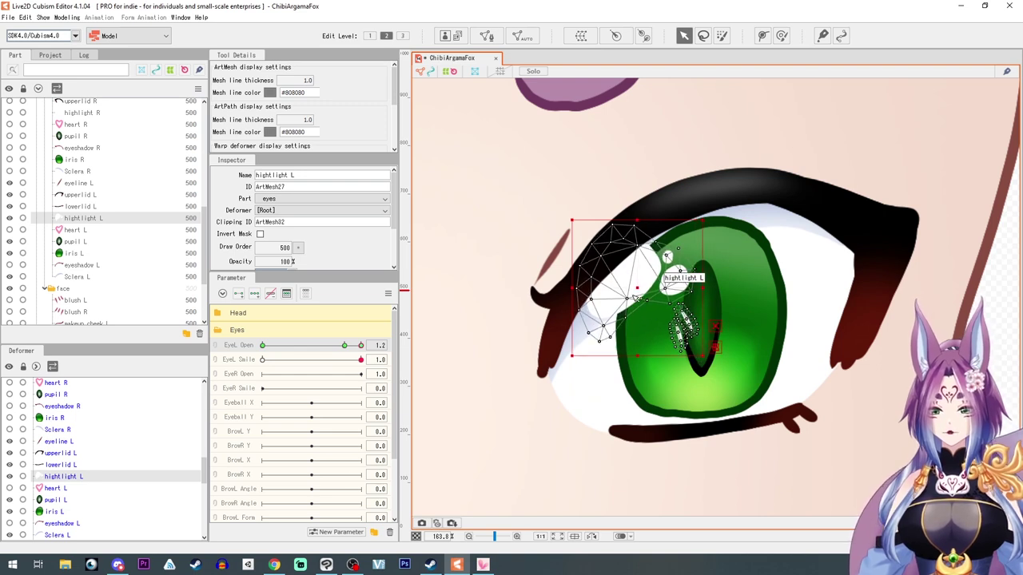
drag(635, 303, 692, 311)
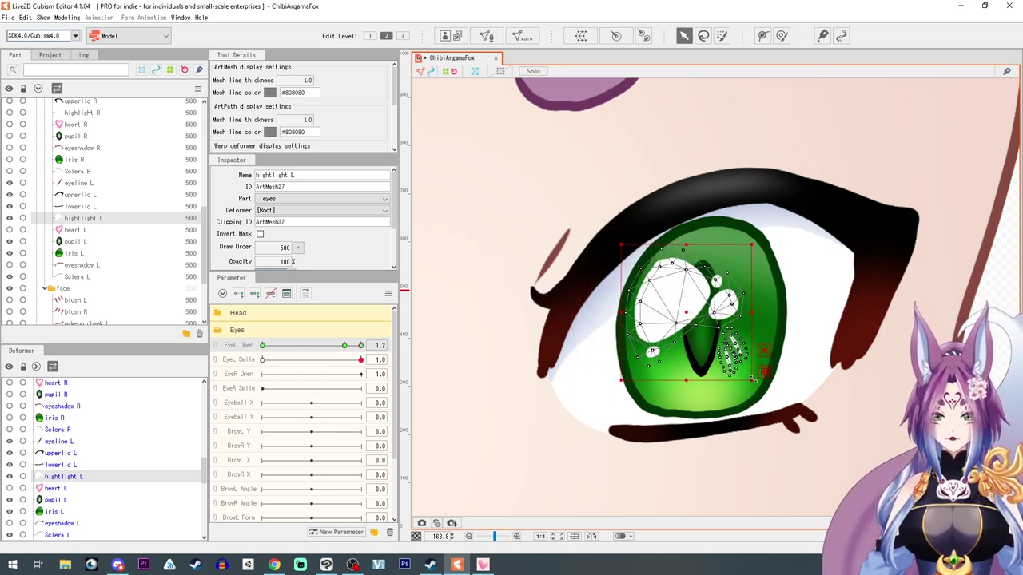
drag(697, 312, 696, 314)
mouse_move(351, 346)
mouse_down()
mouse_move(313, 345)
mouse_move(363, 345)
mouse_up()
click(420, 346)
drag(680, 315, 645, 322)
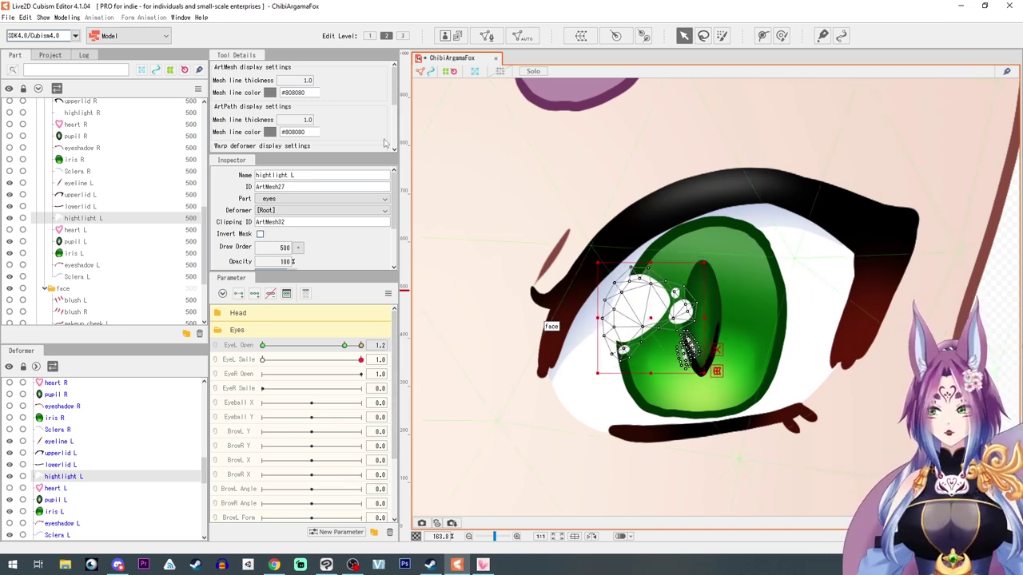
click(577, 92)
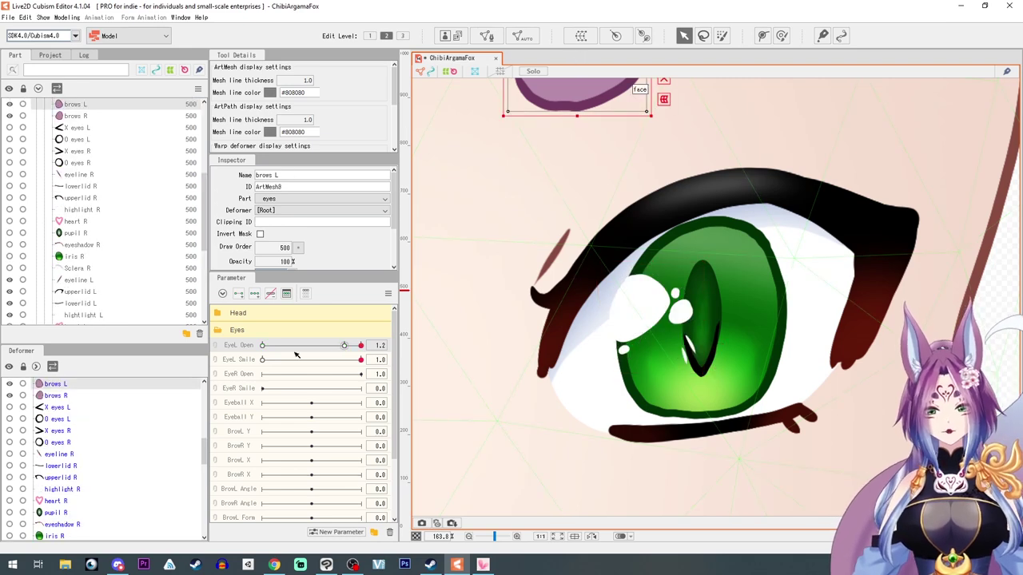
drag(341, 345, 397, 354)
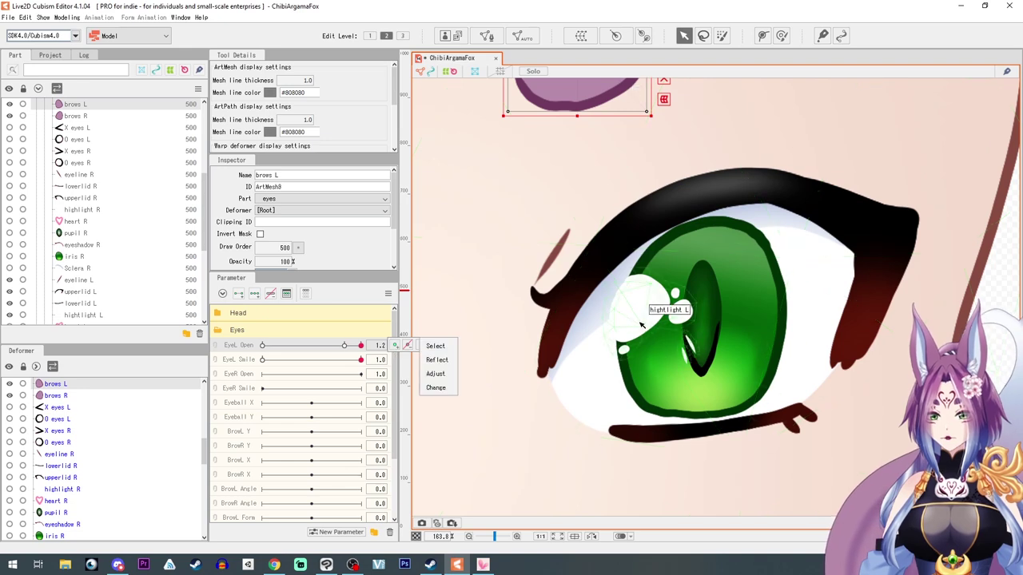
click(677, 307)
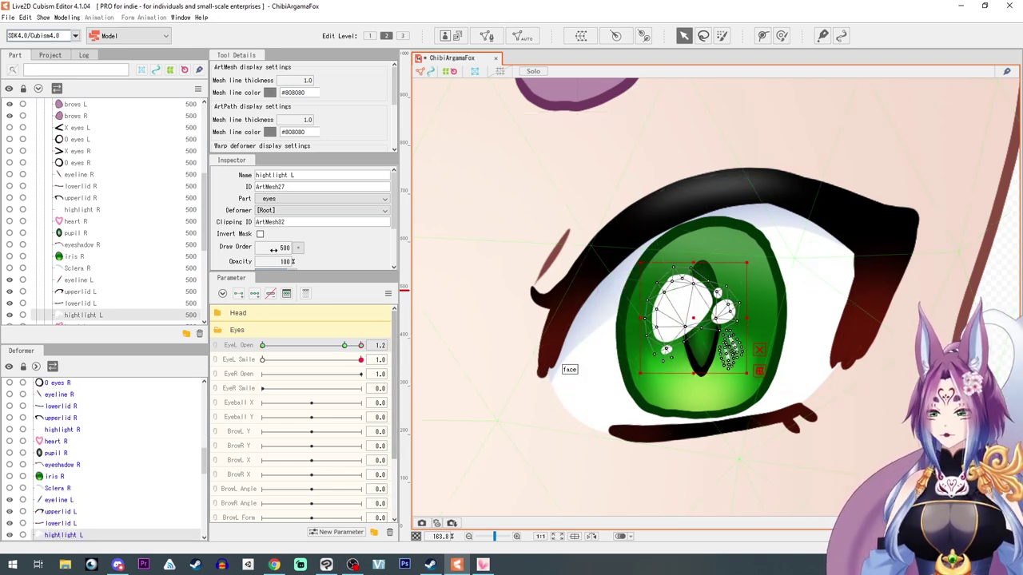
- Lower the opacity of hightlight L at EyeL Open 1.2 and check its fade back to EyeL Open 1.0
drag(291, 267, 270, 262)
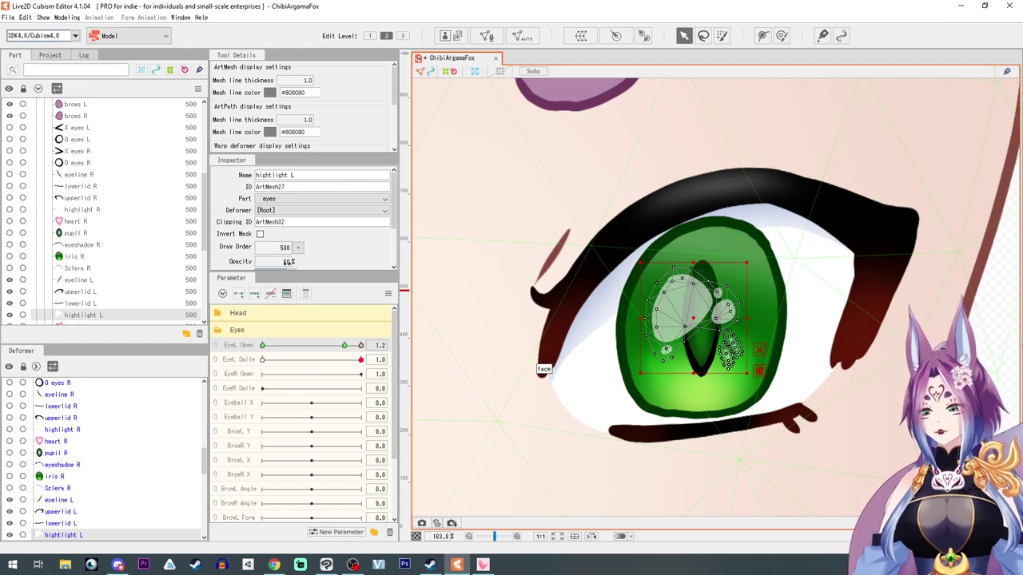
drag(360, 346, 440, 360)
click(1011, 377)
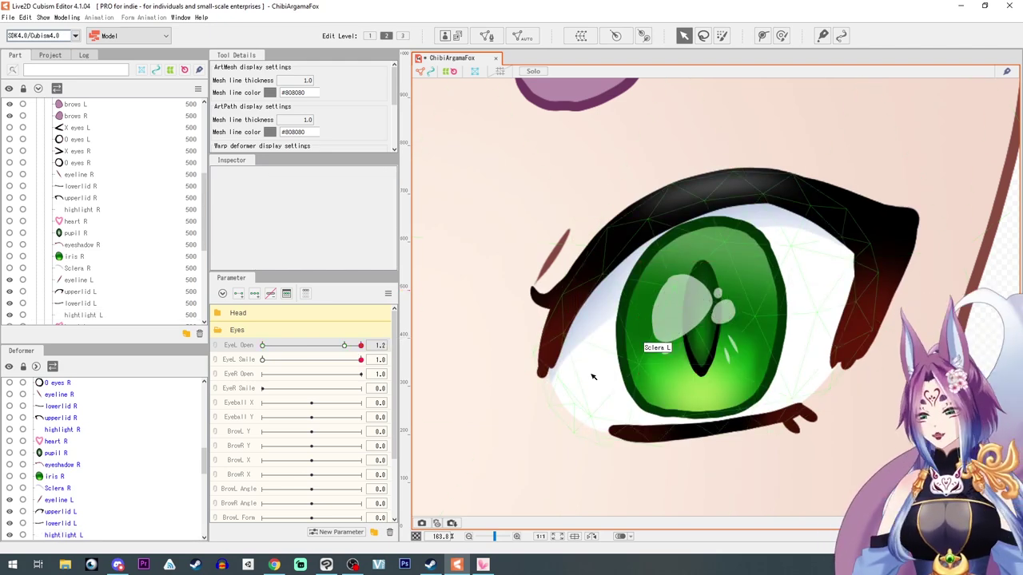
mouse_move(352, 350)
mouse_down()
mouse_move(312, 344)
mouse_move(362, 345)
mouse_move(339, 352)
mouse_up()
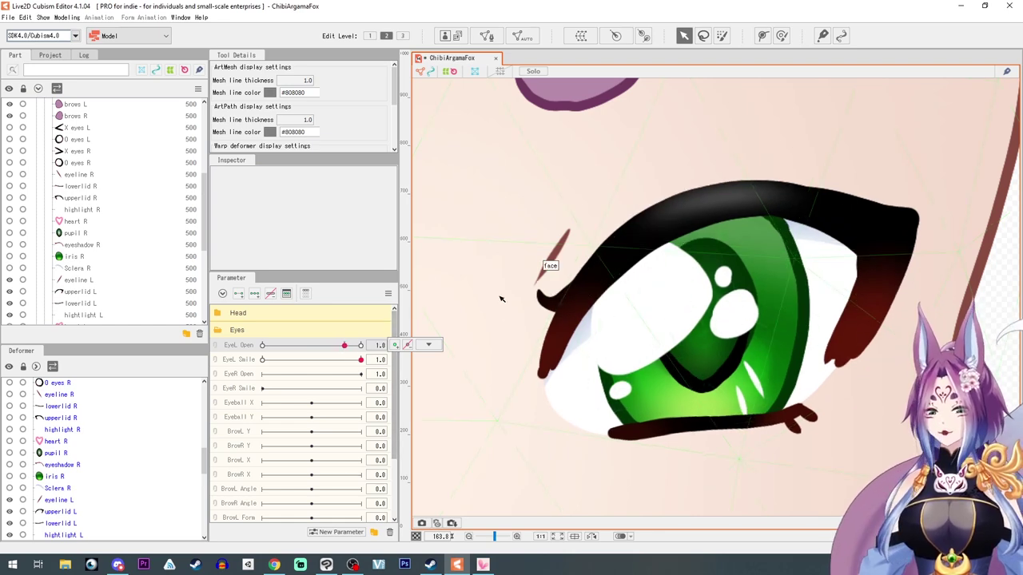
- Return EyeL Smile to 0.0 and preview the widened left eye at EyeL Open 1.2
drag(351, 364, 226, 365)
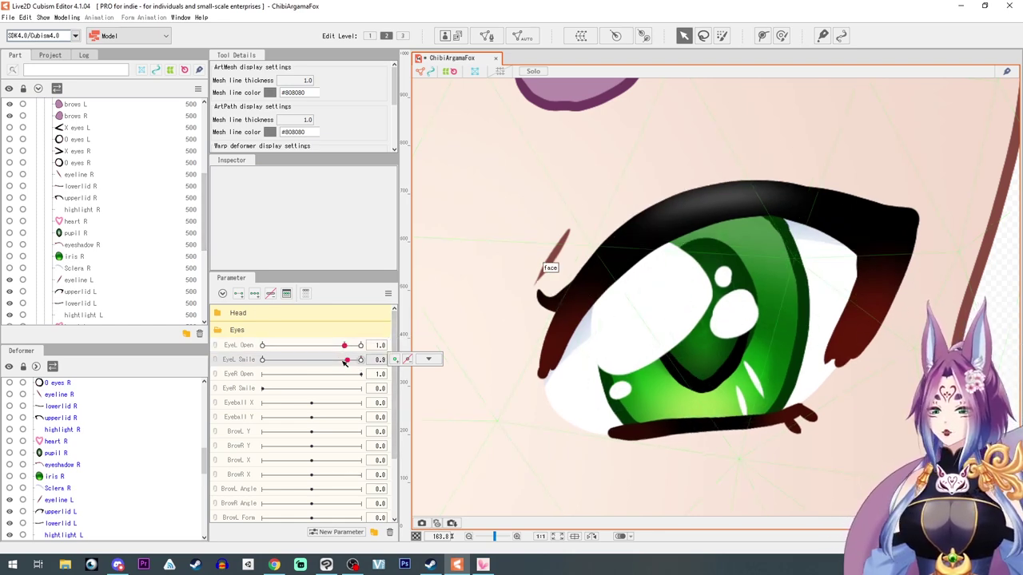
scroll(78, 258, down, 3)
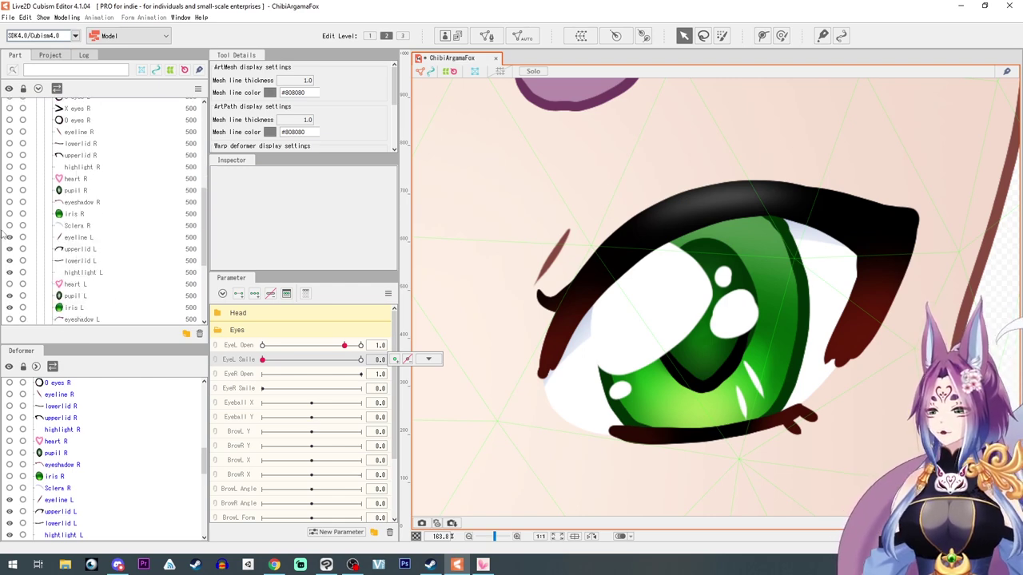
scroll(636, 328, down, 3)
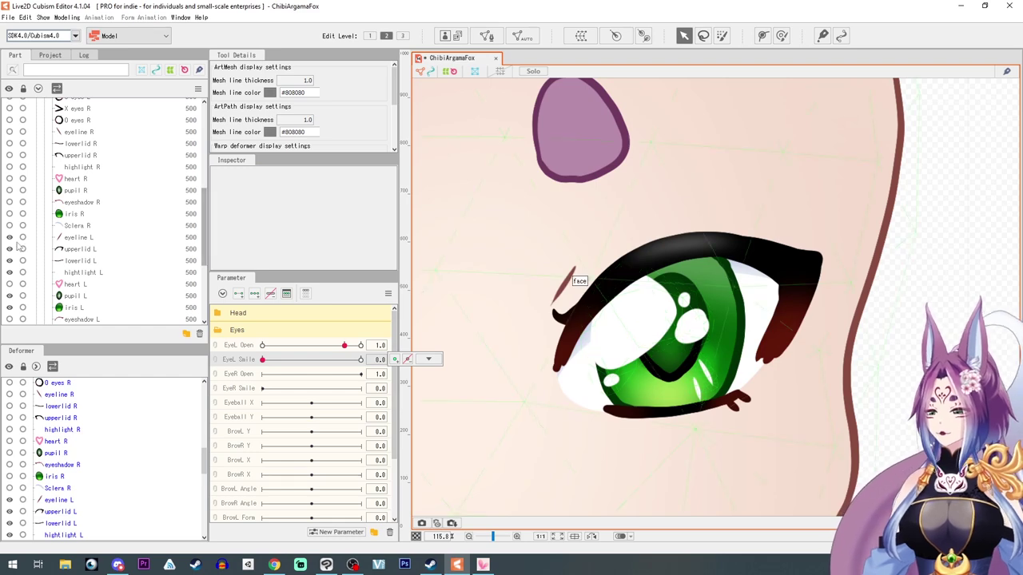
mouse_move(345, 345)
mouse_down()
mouse_move(263, 346)
mouse_move(361, 346)
mouse_up()
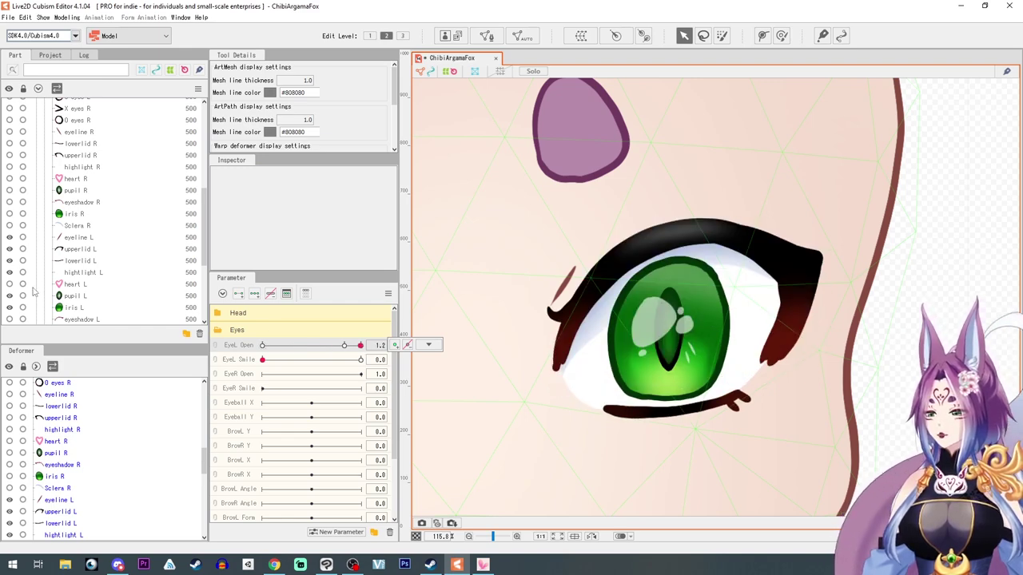
- Give eyeshadow L EyeL Open keys at 0.0 and 1.2, and move EyeL Open to 1.0
scroll(87, 294, down, 1)
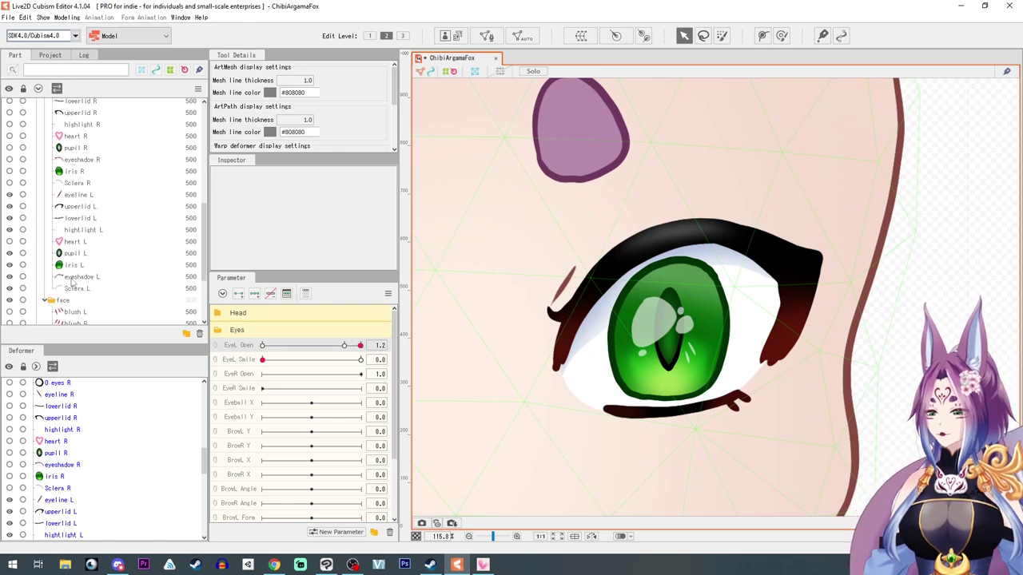
click(79, 278)
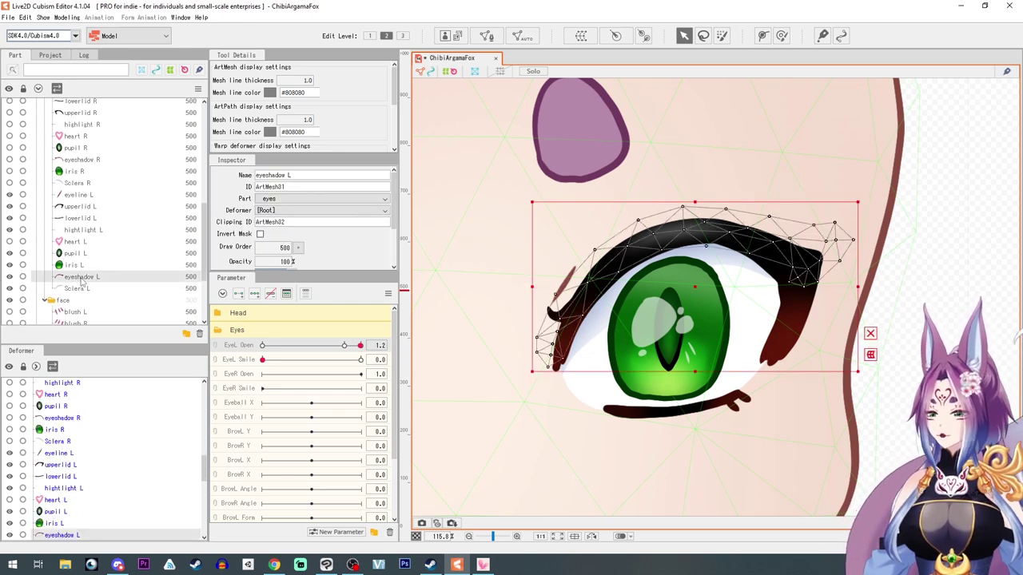
mouse_move(361, 345)
mouse_down()
mouse_move(262, 345)
mouse_move(362, 345)
mouse_up()
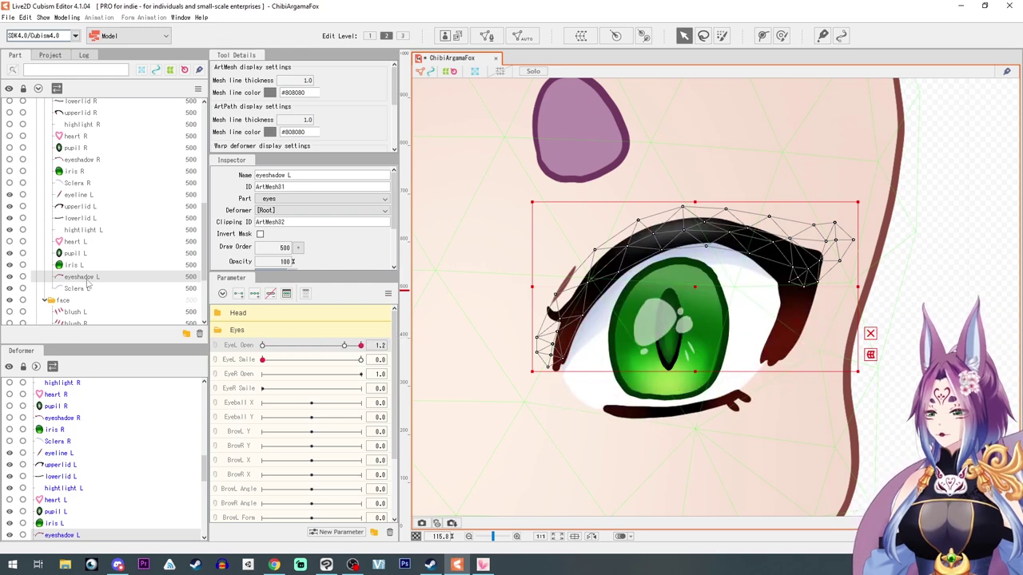
scroll(283, 363, down, 3)
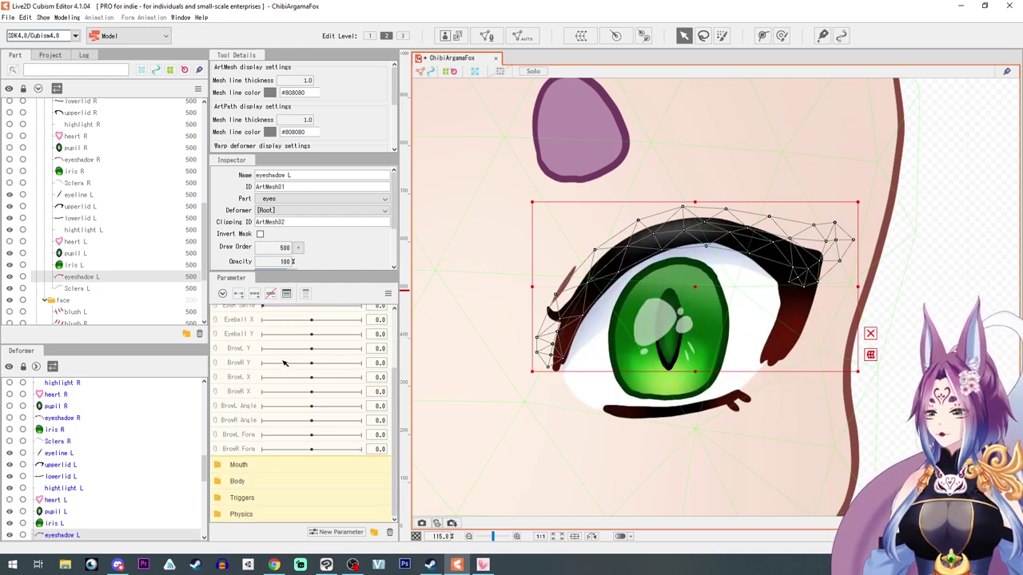
scroll(283, 364, up, 3)
scroll(11, 272, up, 5)
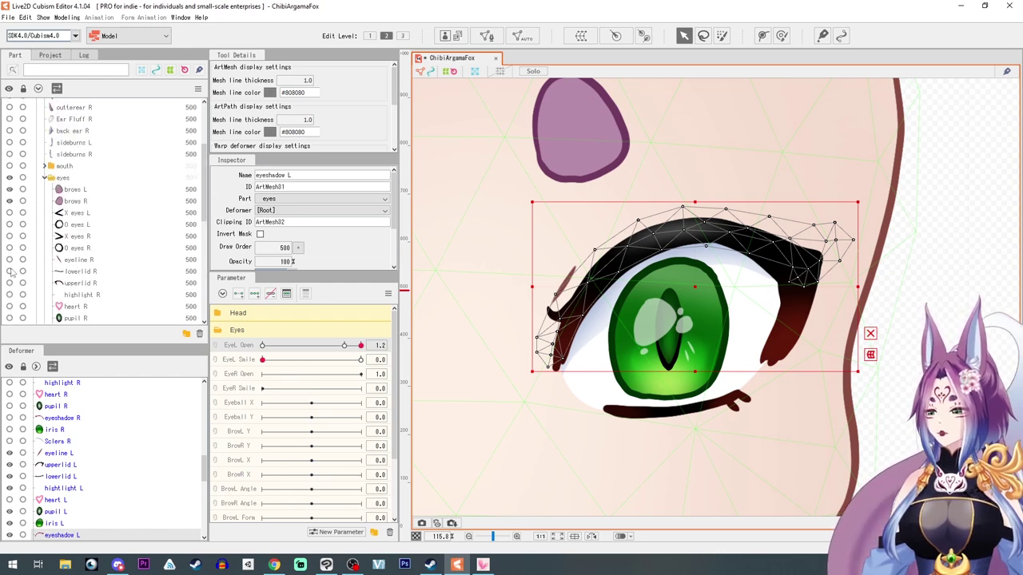
scroll(12, 272, up, 2)
scroll(11, 272, down, 6)
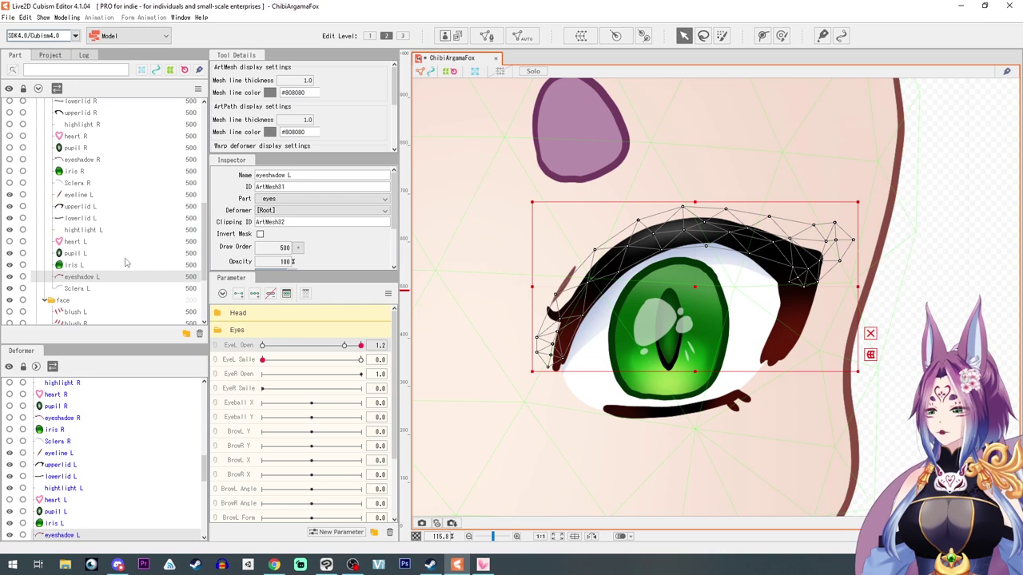
drag(360, 346, 215, 347)
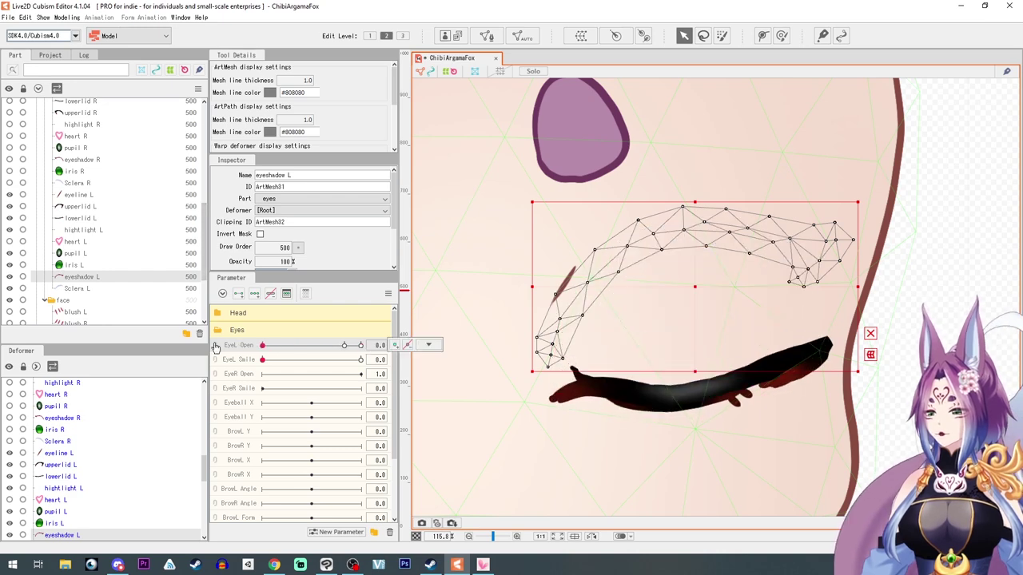
click(240, 294)
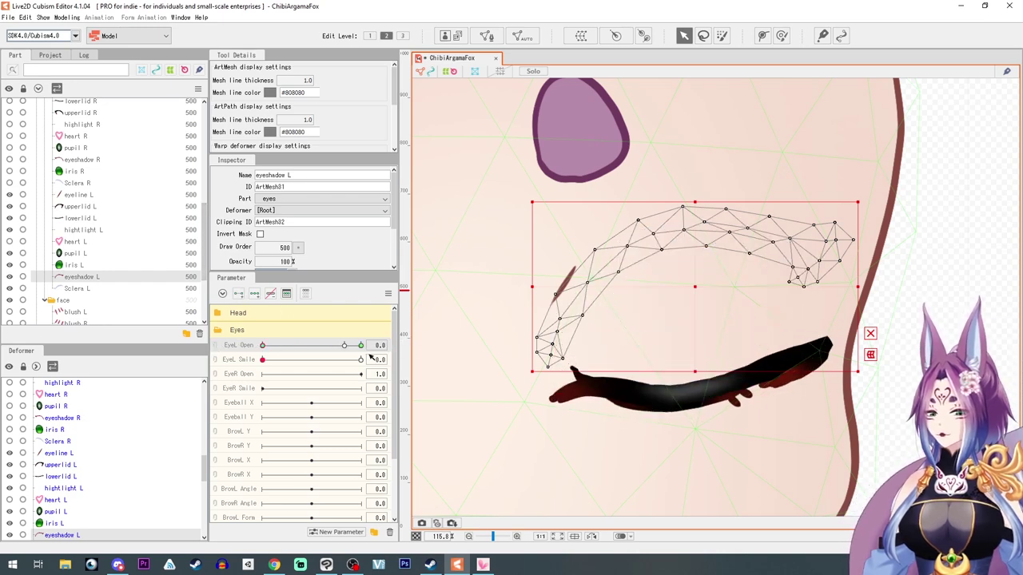
drag(266, 348, 343, 346)
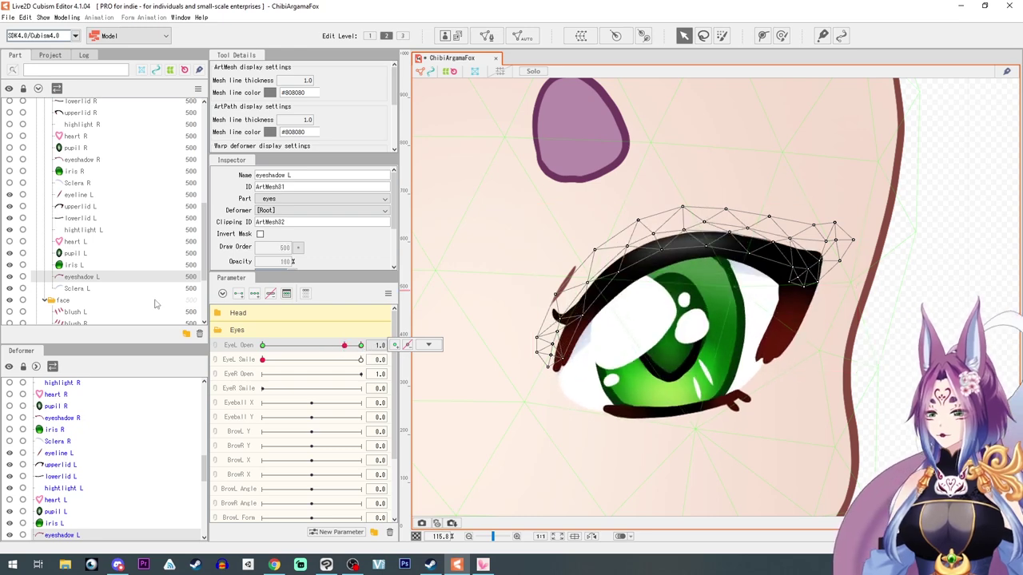
- Move eyeshadow L below Sclera L in the parts order and clear its clipping ID
click(80, 287)
drag(80, 277, 80, 297)
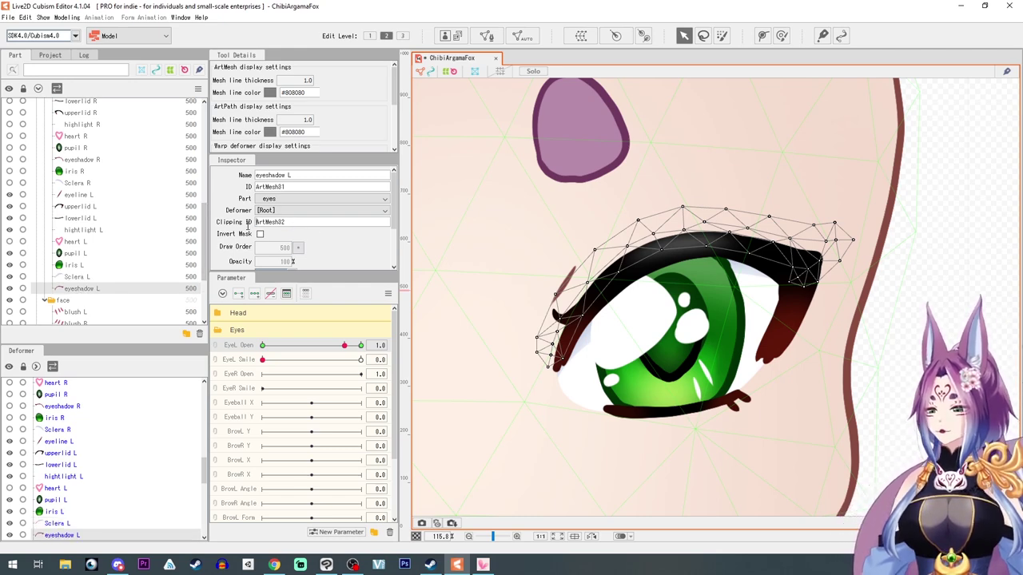
double_click(293, 223)
key(BackSpace)
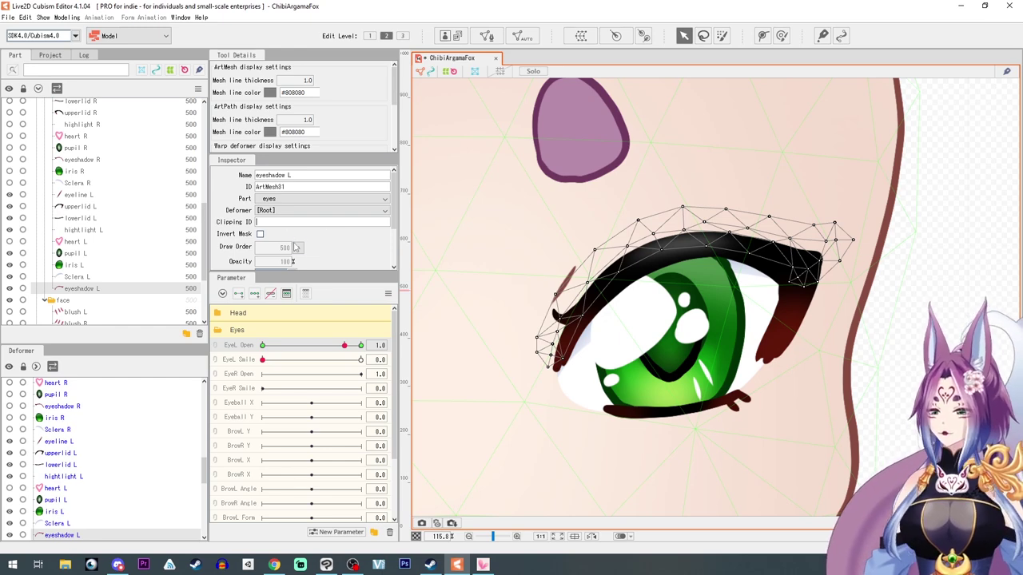
click(341, 260)
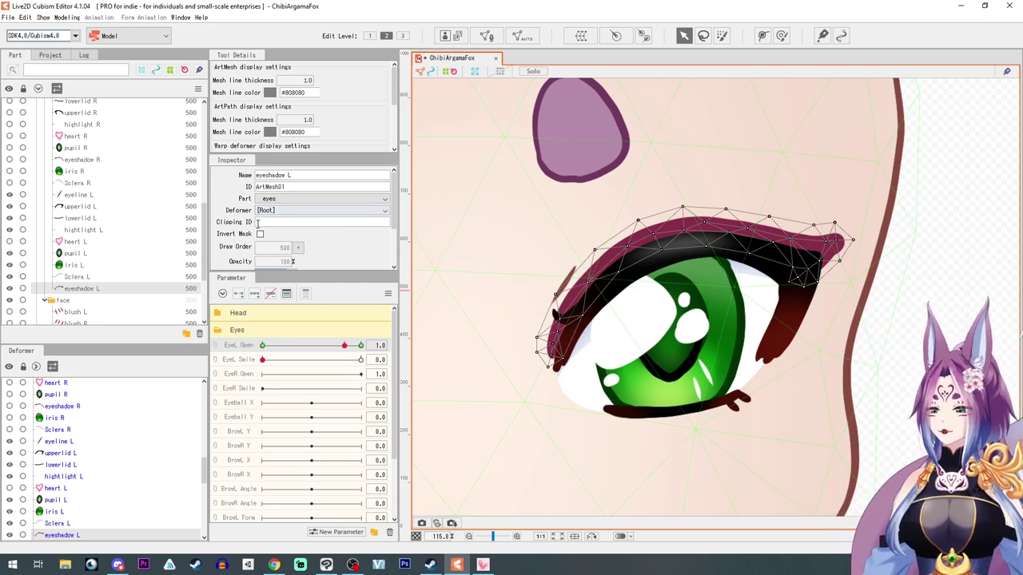
- Place a six-point deform path along eyeshadow L from the inner eye corner to the hooked outer tip, with a path width of 88
click(764, 35)
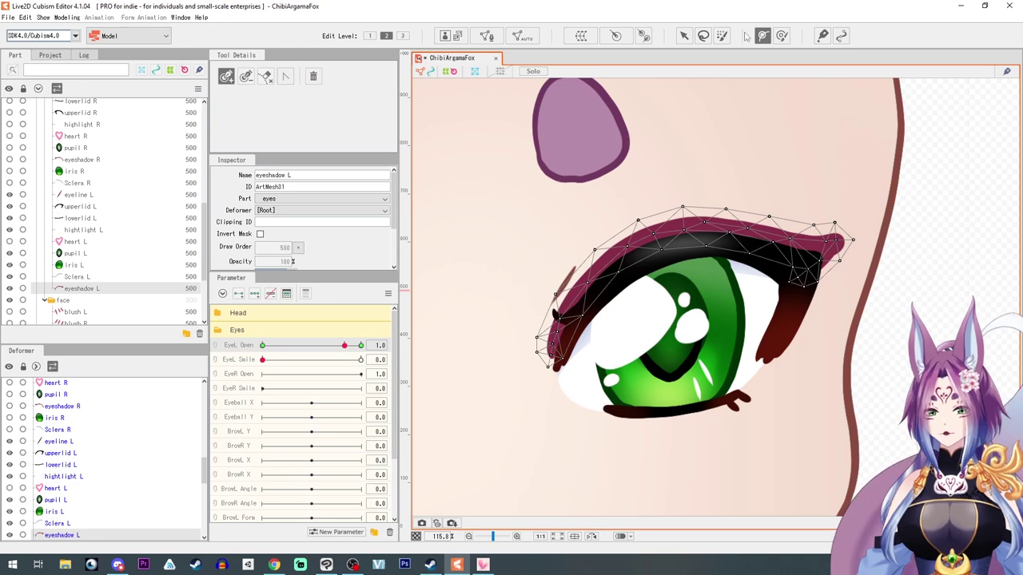
click(548, 351)
click(653, 232)
click(834, 243)
click(761, 230)
drag(761, 229, 747, 230)
click(589, 279)
click(747, 230)
drag(834, 244, 832, 247)
click(803, 274)
drag(310, 187, 250, 187)
click(684, 36)
- At EyeL Open 0.0, reshape the eyeshadow L deform path to lie along the closed upper lid
click(360, 345)
click(803, 275)
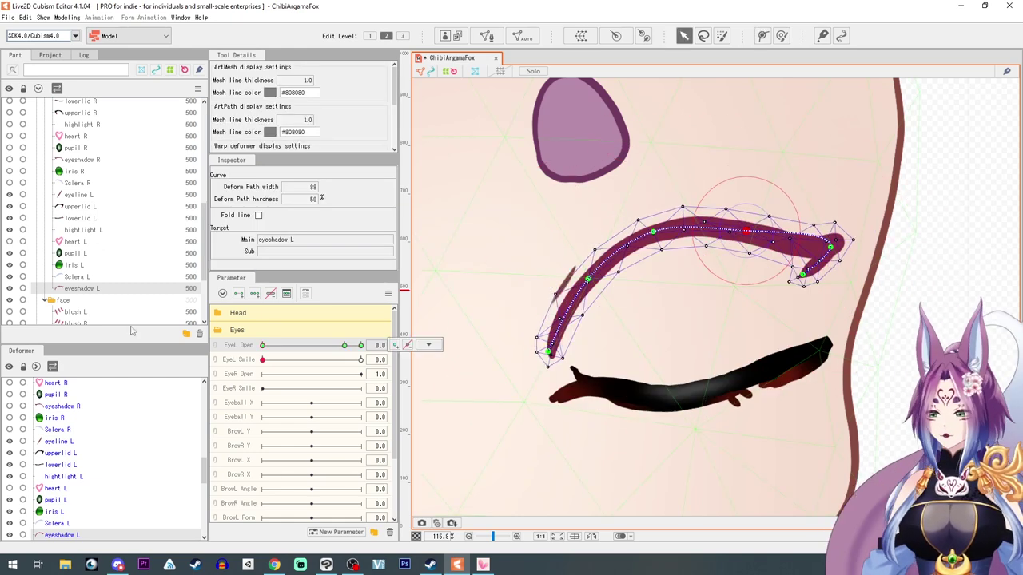
click(846, 329)
drag(559, 423, 553, 391)
drag(668, 308, 667, 361)
drag(761, 311, 765, 354)
drag(845, 332, 839, 322)
mouse_move(262, 345)
mouse_down()
mouse_move(372, 351)
mouse_move(262, 345)
mouse_up()
- With EyeL Smile at 1.0, fit the eyeshadow L path to the upper lid at EyeL Open 1.2 and 0.0
click(233, 346)
click(361, 359)
click(360, 345)
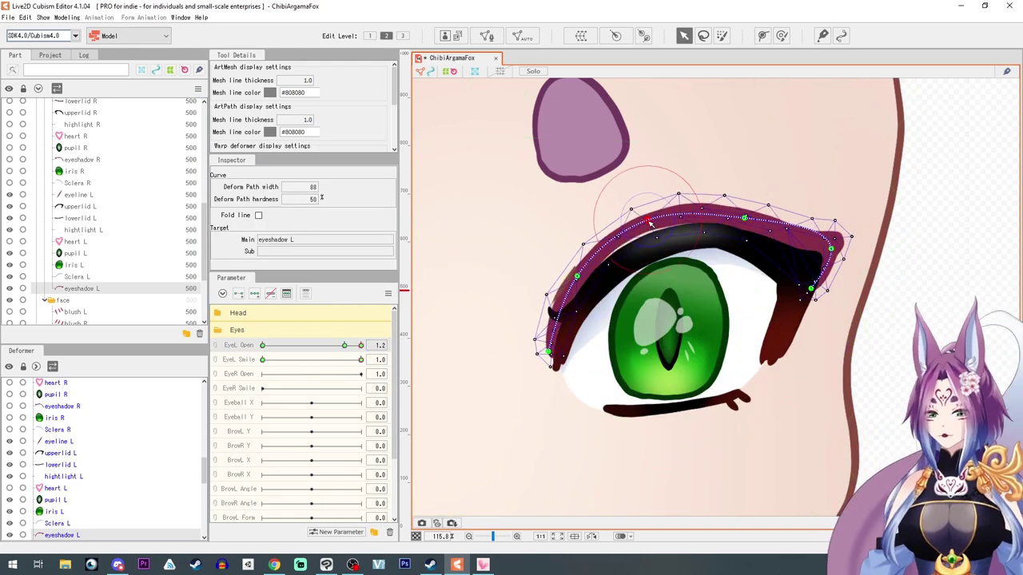
click(263, 345)
drag(667, 354, 666, 364)
drag(551, 376, 607, 383)
drag(768, 360, 768, 358)
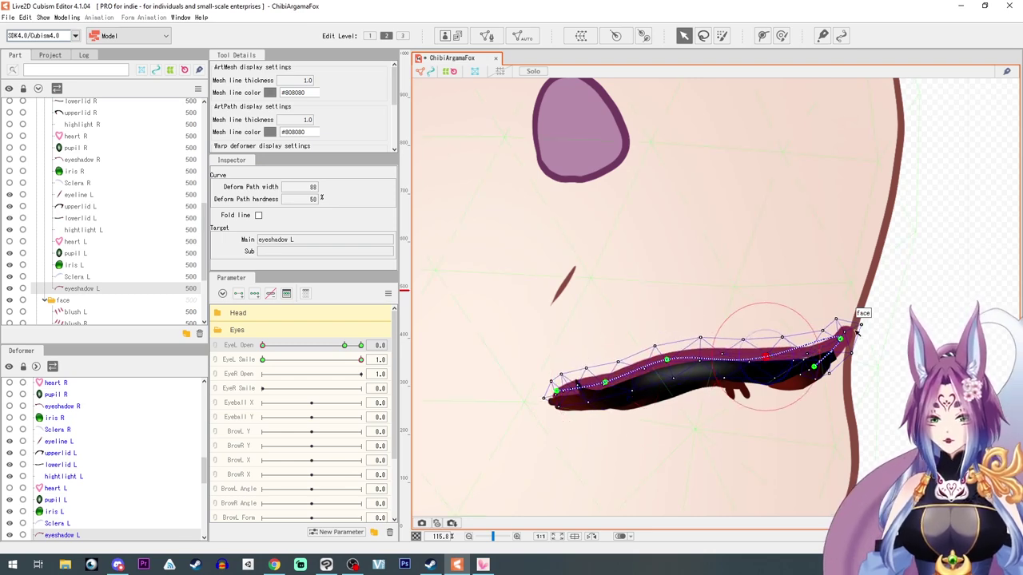
- Adjust individual eyeshadow L mesh points near the outer eye corner to cover the gap above the closed black lid
scroll(859, 316, up, 5)
mouse_move(857, 278)
mouse_down()
mouse_move(865, 269)
mouse_move(853, 254)
mouse_move(854, 272)
mouse_up()
scroll(716, 370, down, 4)
scroll(717, 375, up, 10)
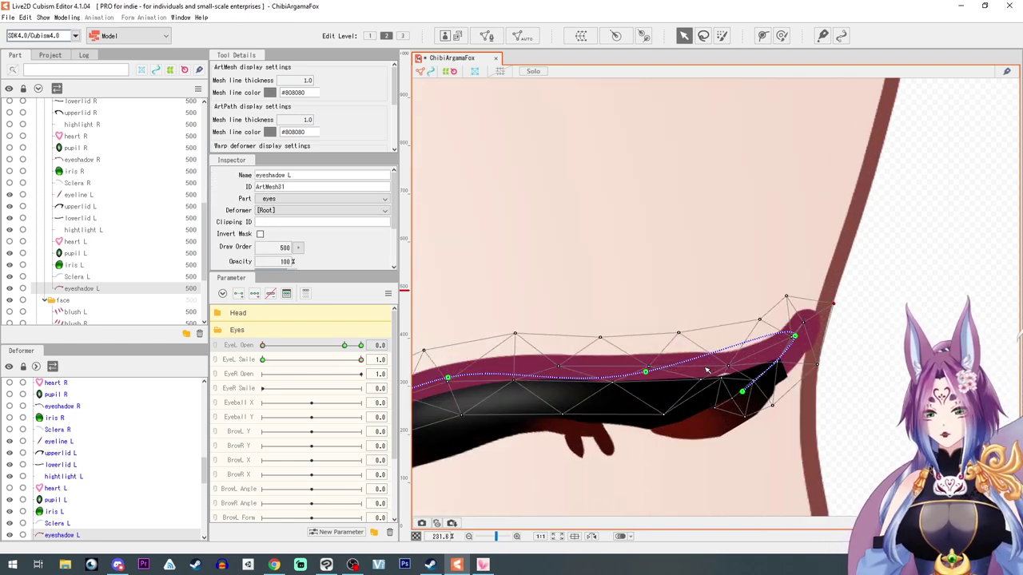
drag(773, 368, 775, 361)
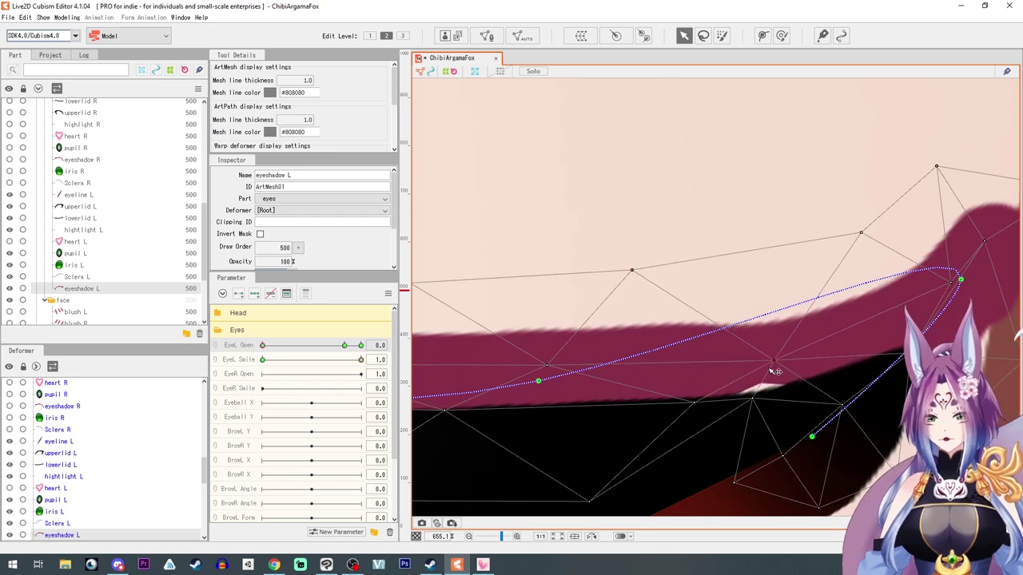
drag(753, 398, 757, 422)
scroll(759, 425, down, 12)
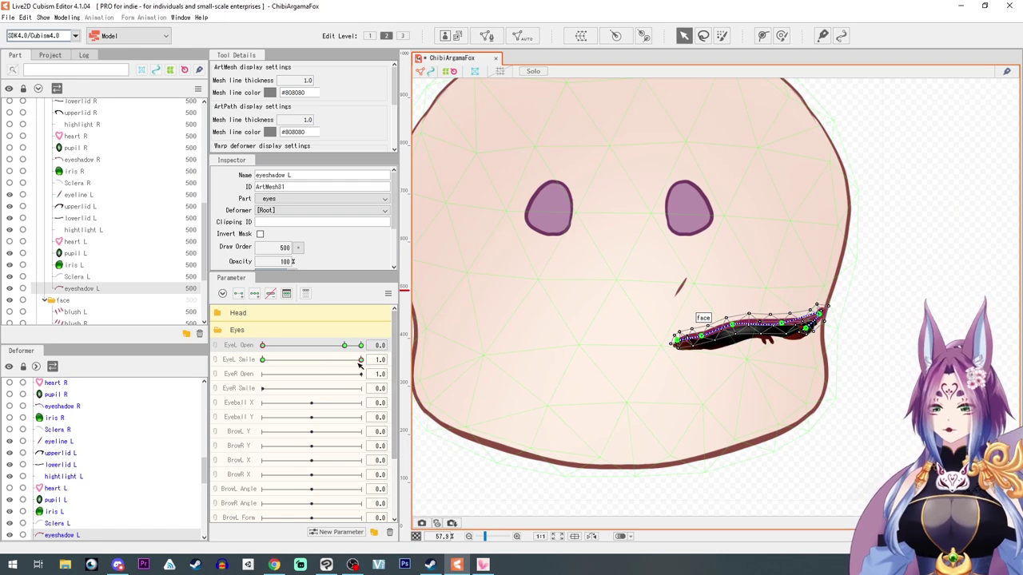
- Set EyeL Smile to 0.0 and EyeL Open to 1.0 and review the eyeshadow on the open eye
drag(362, 361, 189, 376)
key(ctrl+d)
scroll(50, 247, down, 3)
scroll(9, 267, up, 1)
scroll(8, 272, up, 5)
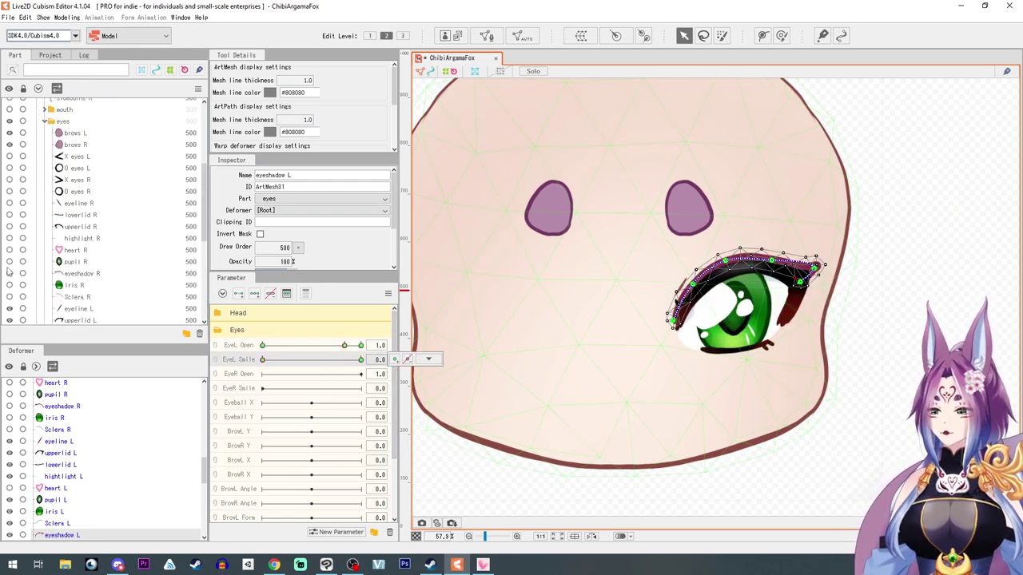
scroll(8, 259, up, 5)
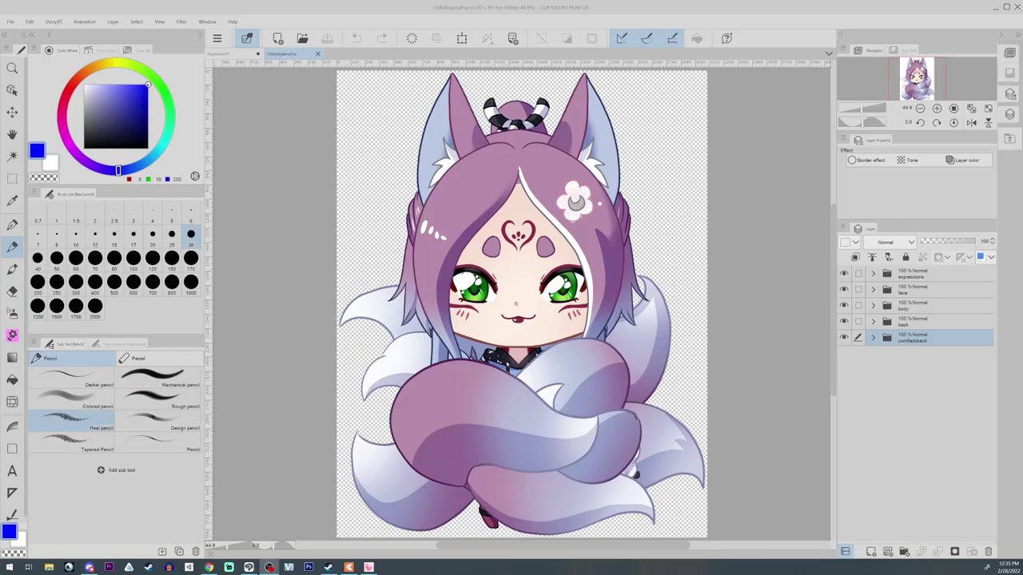
- Switch to Clip Studio Paint and add a new layer above the expressions folder of the chibi artwork
click(927, 273)
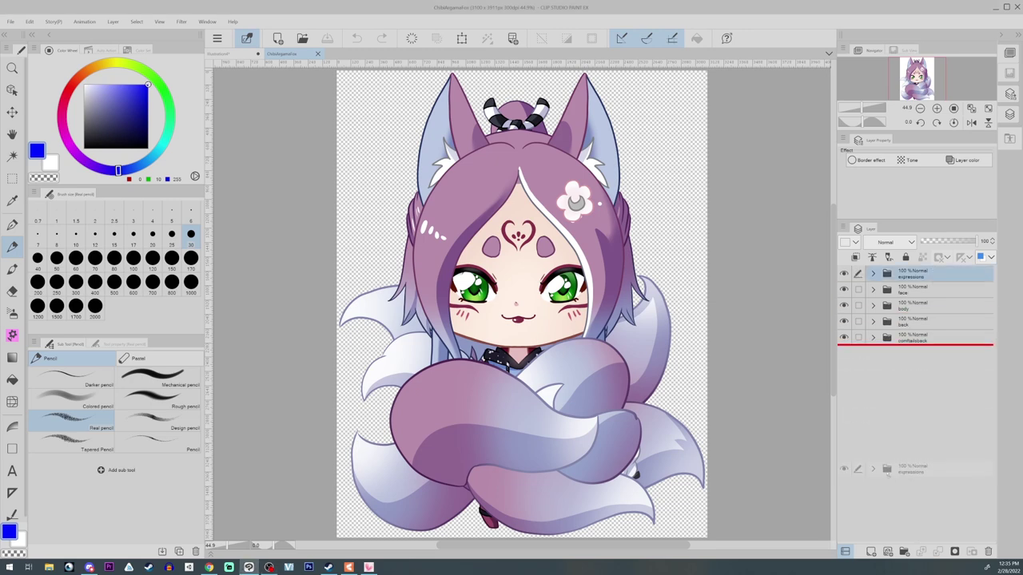
click(871, 552)
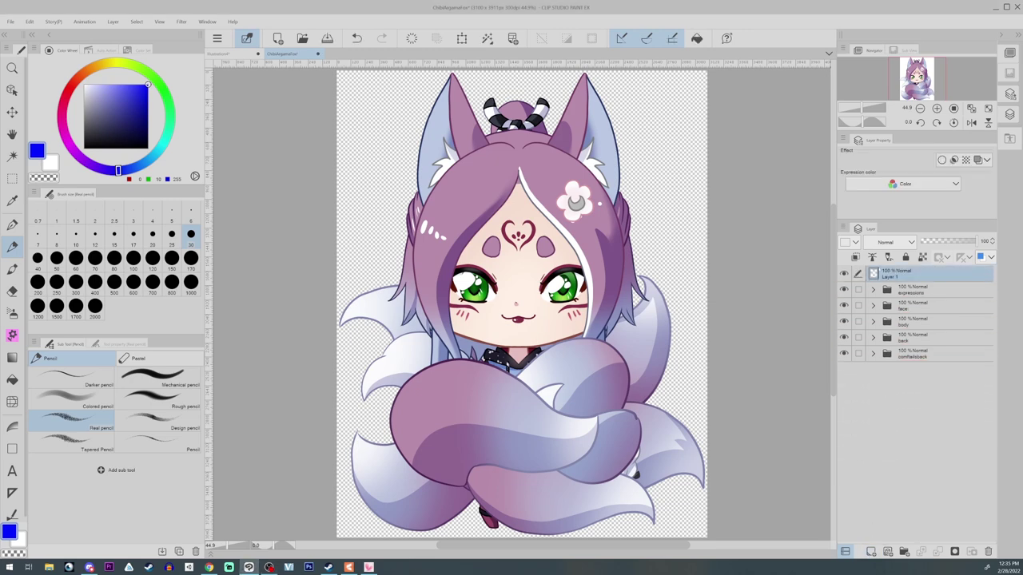
scroll(622, 310, up, 6)
drag(623, 309, 790, 431)
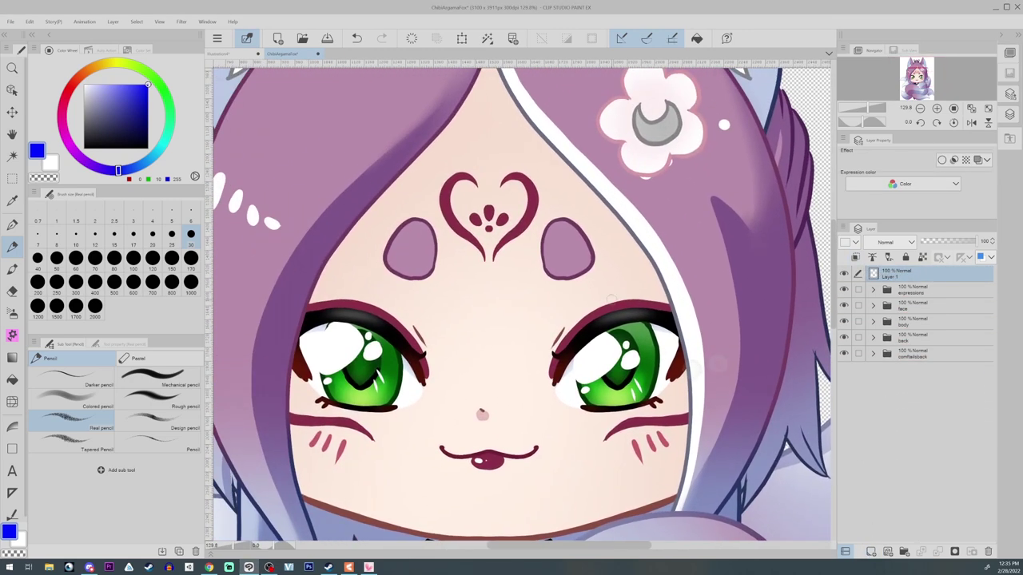
- Sample the dark red eyeshadow color and draw two comma-shaped marks above the character's left eye with the G-pen at size 50
alt+click(614, 307)
click(12, 226)
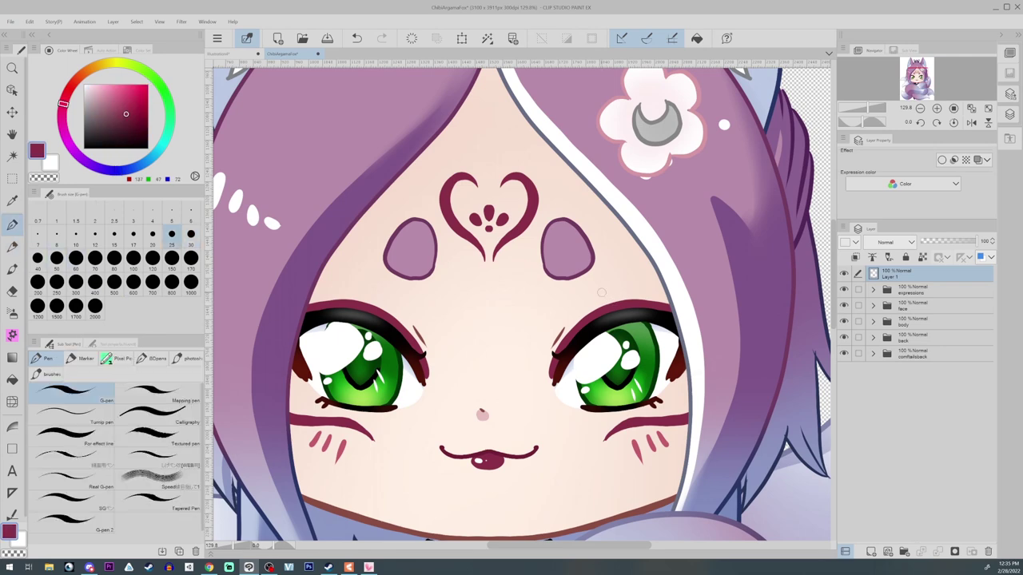
click(57, 257)
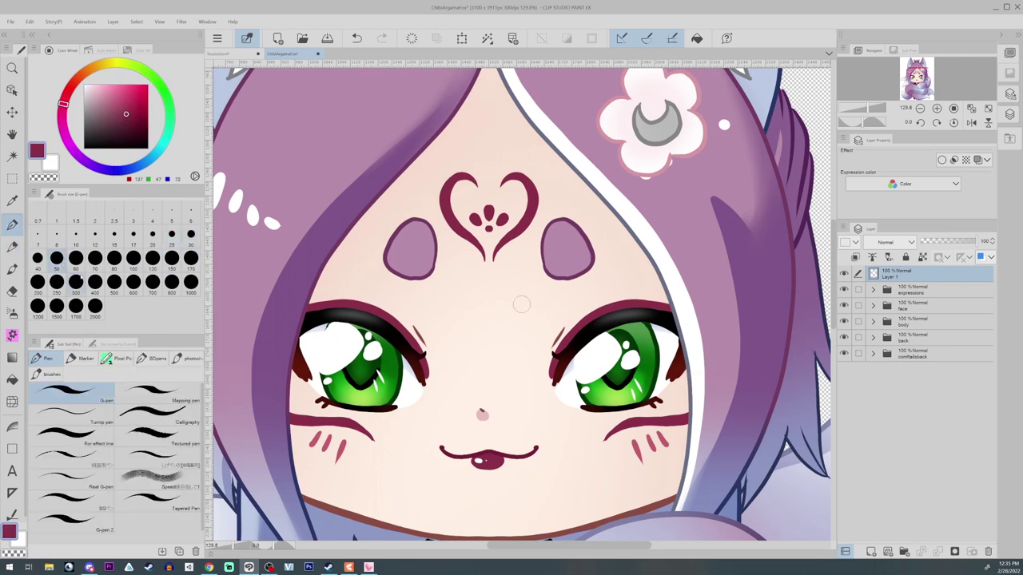
click(608, 274)
click(610, 273)
click(635, 271)
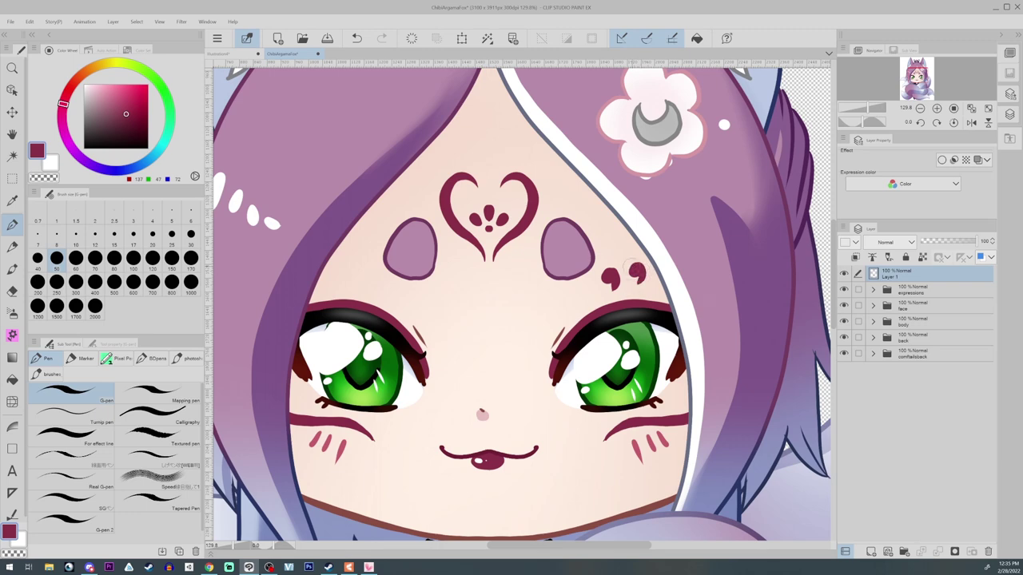
- Delete all five artwork folders from expressions downward, keeping only the layer with the comma marks
scroll(656, 336, down, 5)
drag(655, 336, 589, 314)
click(912, 290)
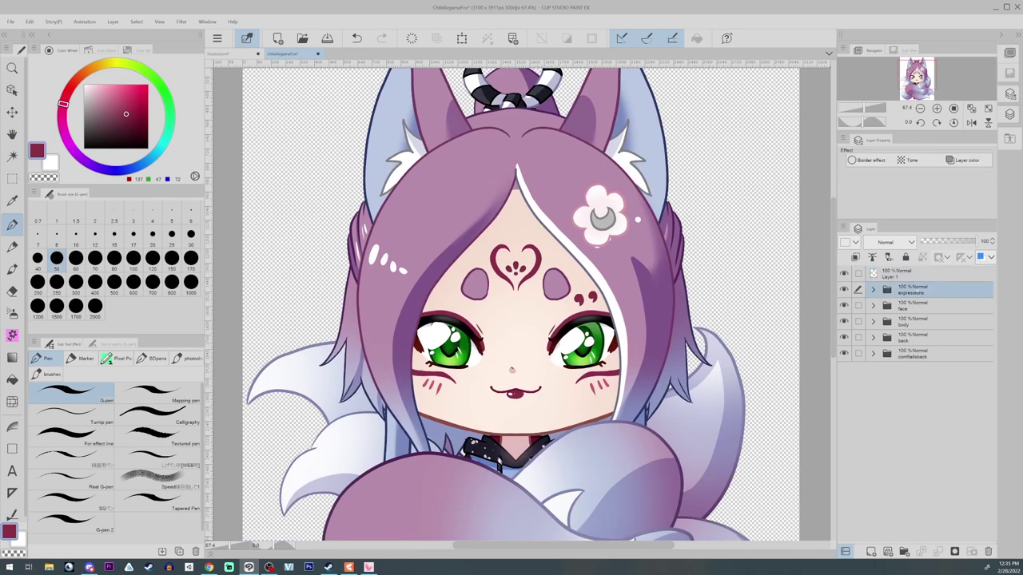
drag(857, 308, 858, 354)
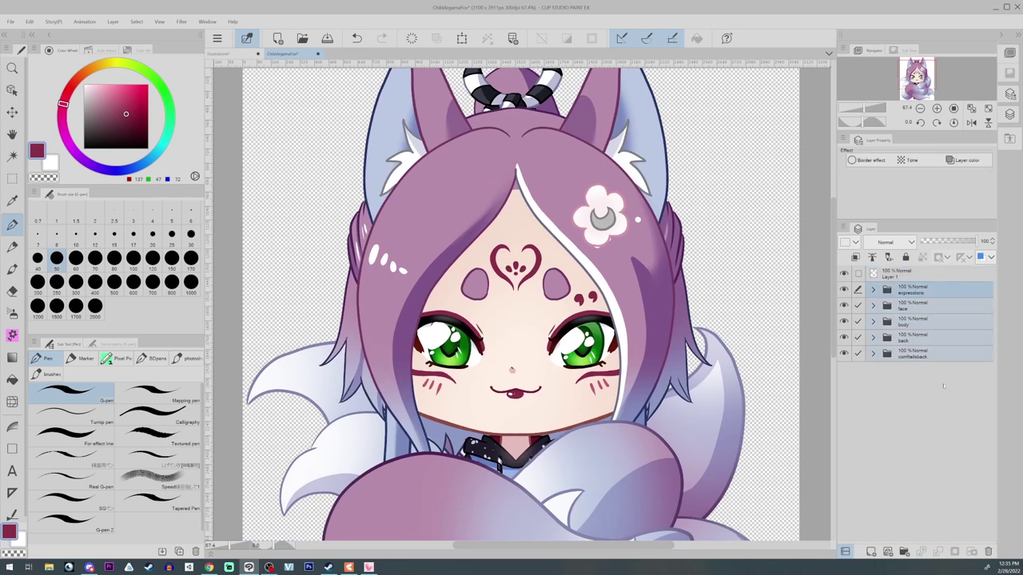
click(988, 552)
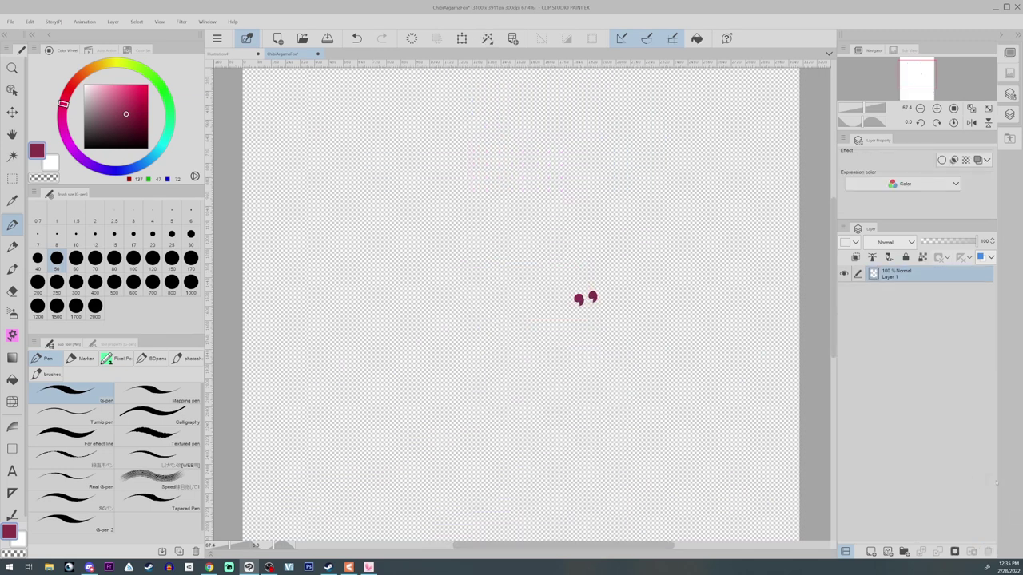
- Rename the remaining layer as coma
double_click(892, 276)
text(col)
key(Return)
- Save a copy of the drawing to the Desktop as a Photoshop Document named coma
click(8, 21)
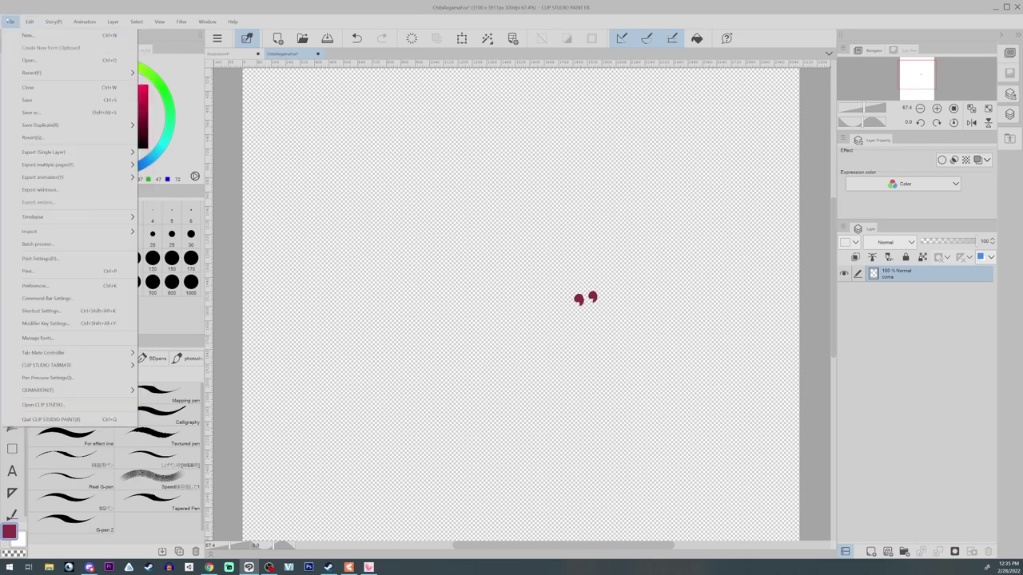
click(40, 113)
click(80, 400)
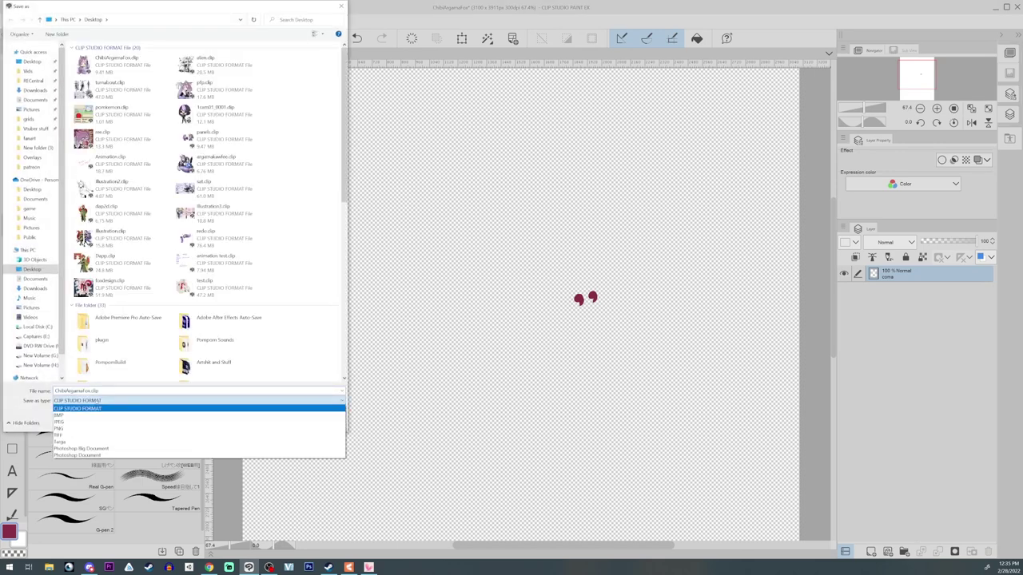
click(77, 455)
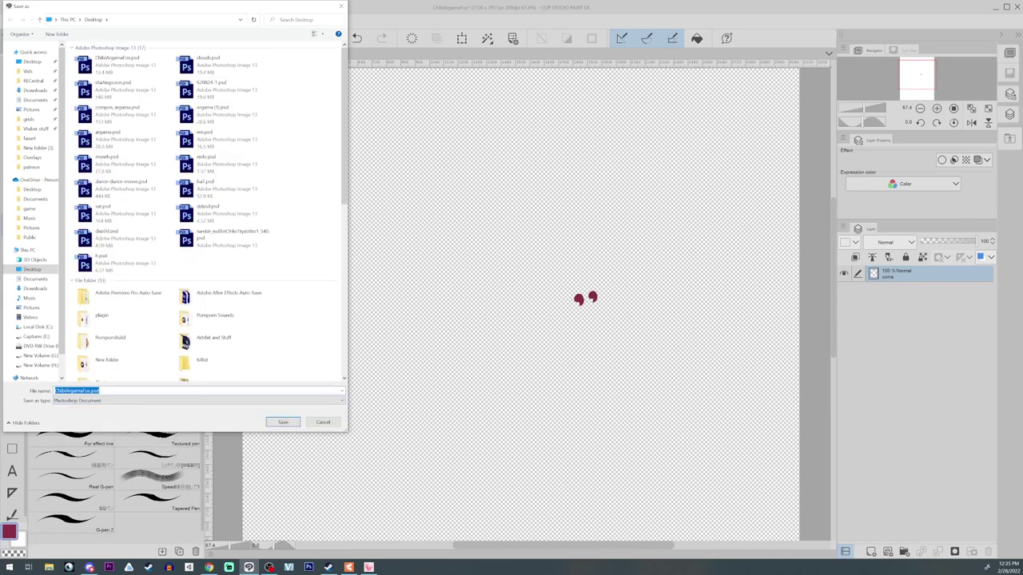
text(coma)
key(Return)
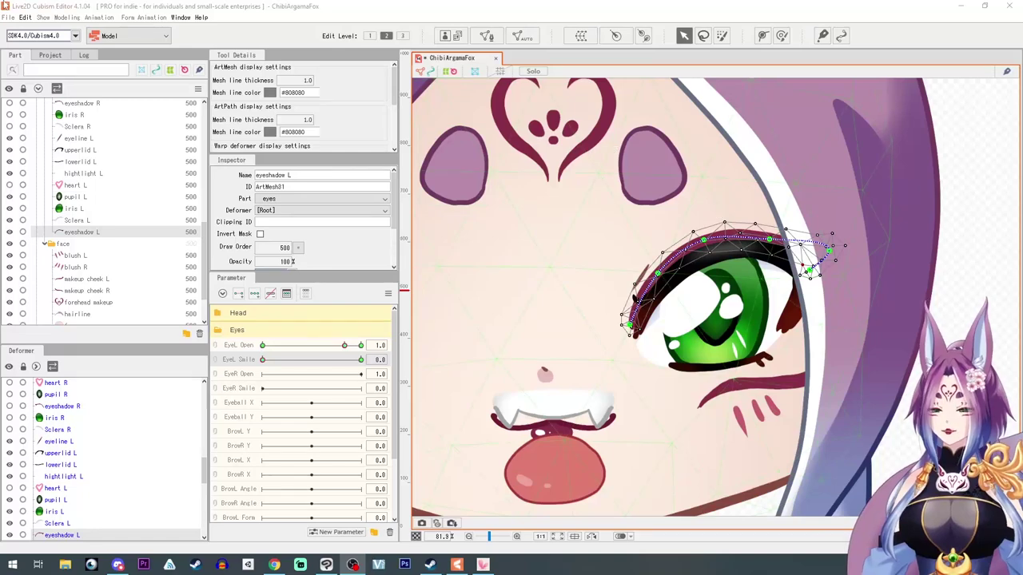
- Import coma.psd into the ChibiArgamaFox model in Live2D Cubism Editor, adding all its layers as new ArtMesh
click(7, 17)
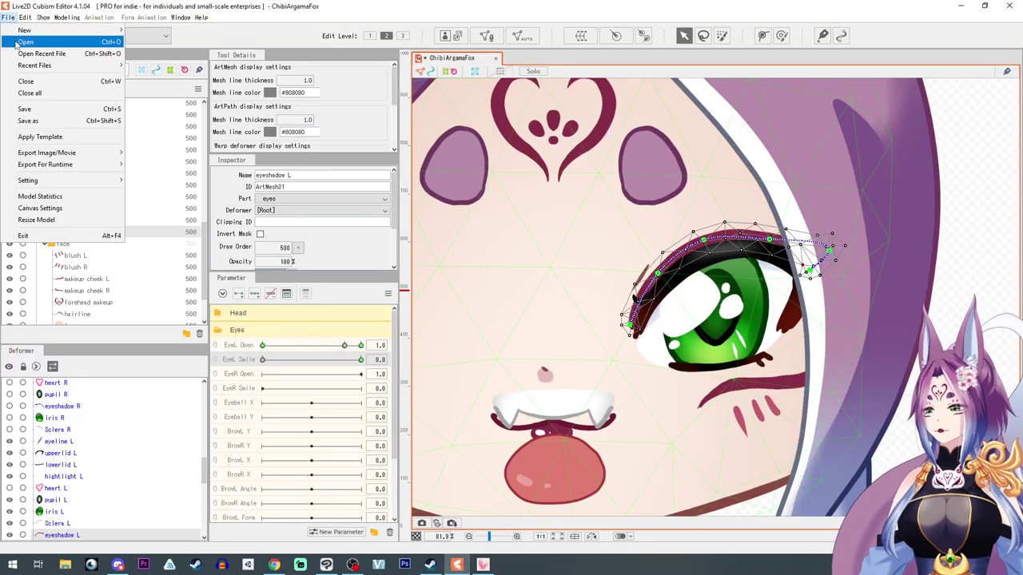
click(22, 41)
click(541, 216)
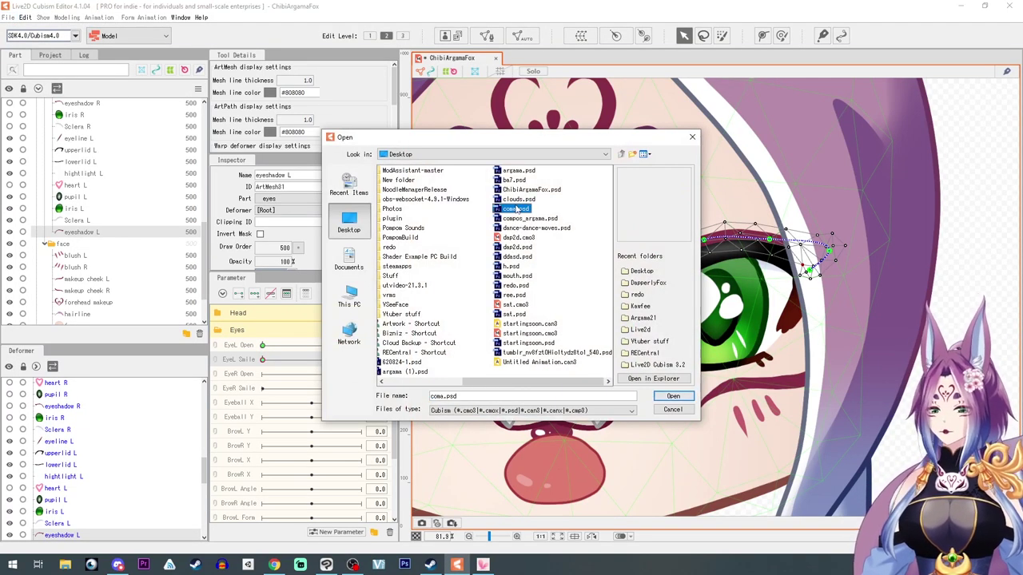
click(673, 396)
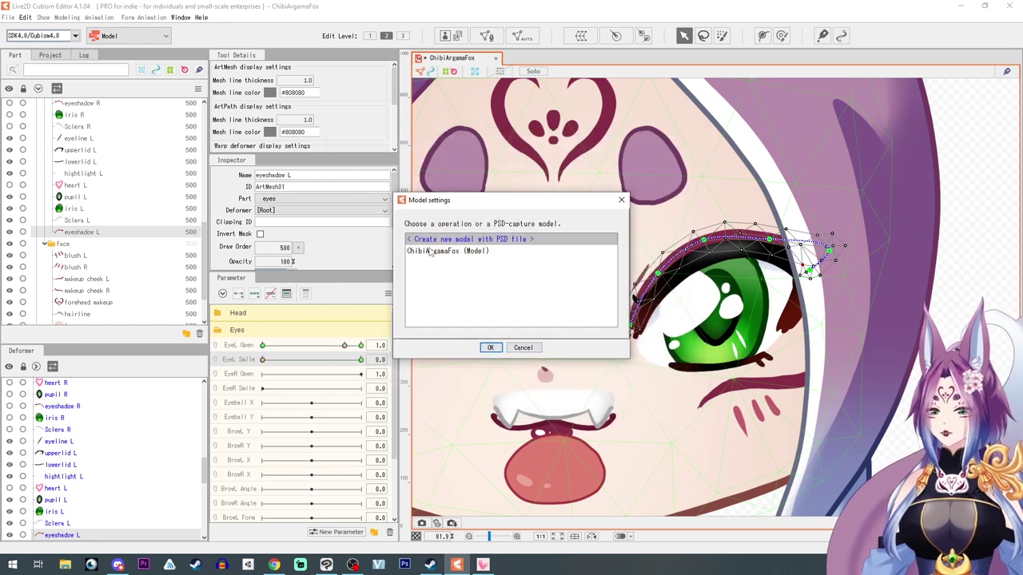
click(435, 251)
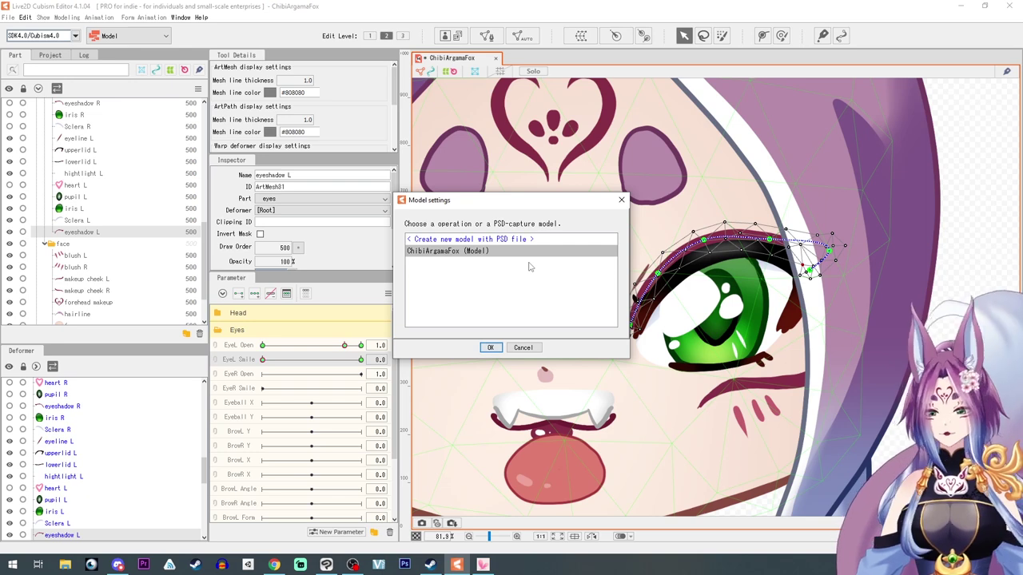
click(490, 348)
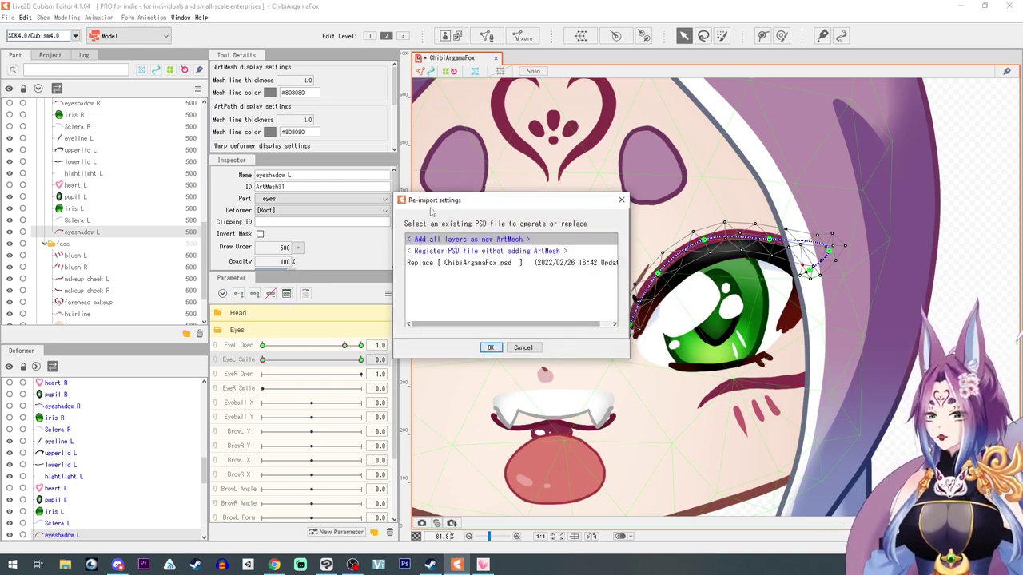
click(490, 348)
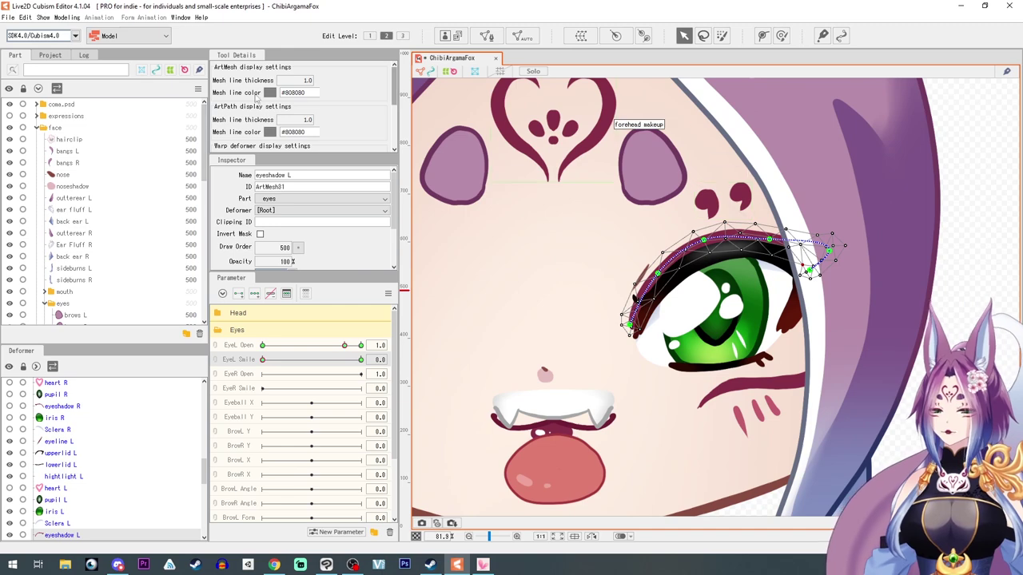
- Move the coma mesh out of the coma.psd folder into the eyes part and delete the emptied folder
click(37, 105)
click(55, 116)
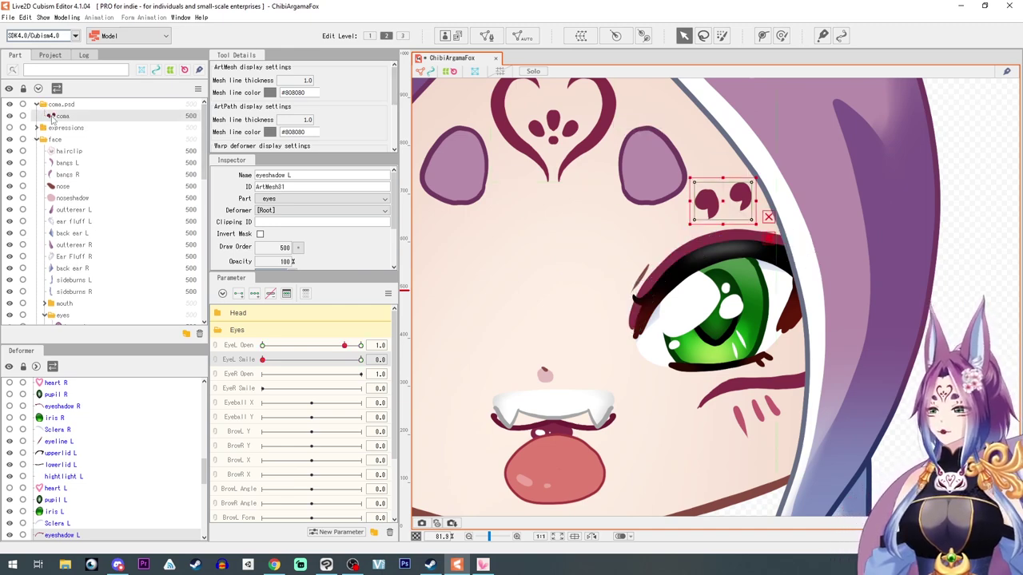
drag(54, 118, 52, 284)
scroll(60, 267, up, 8)
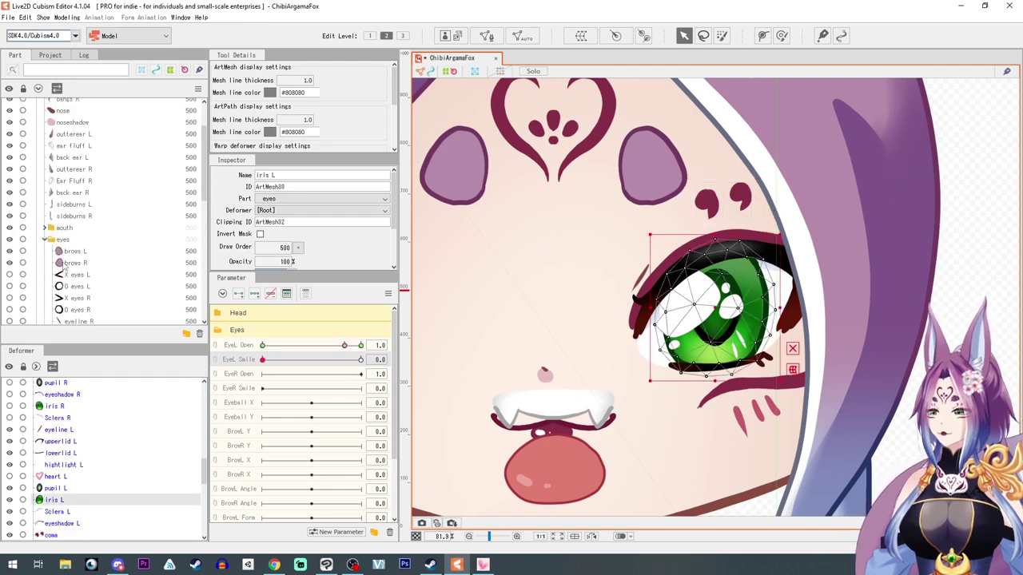
click(59, 108)
click(199, 333)
- Place the coma mesh directly above eyeline L in the eyes part and set its name and ID to coma L
scroll(83, 246, down, 8)
drag(74, 244, 84, 137)
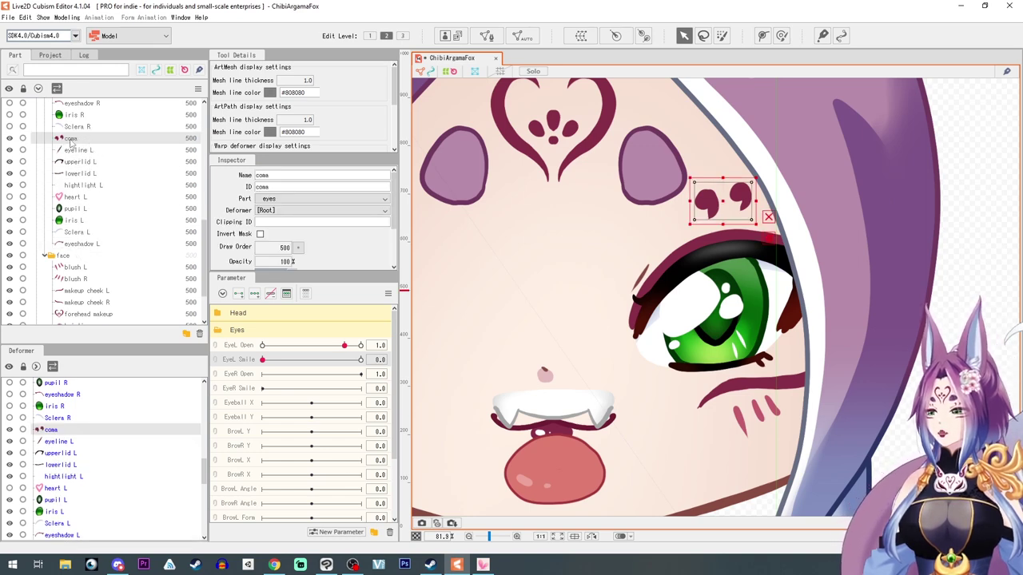
double_click(285, 176)
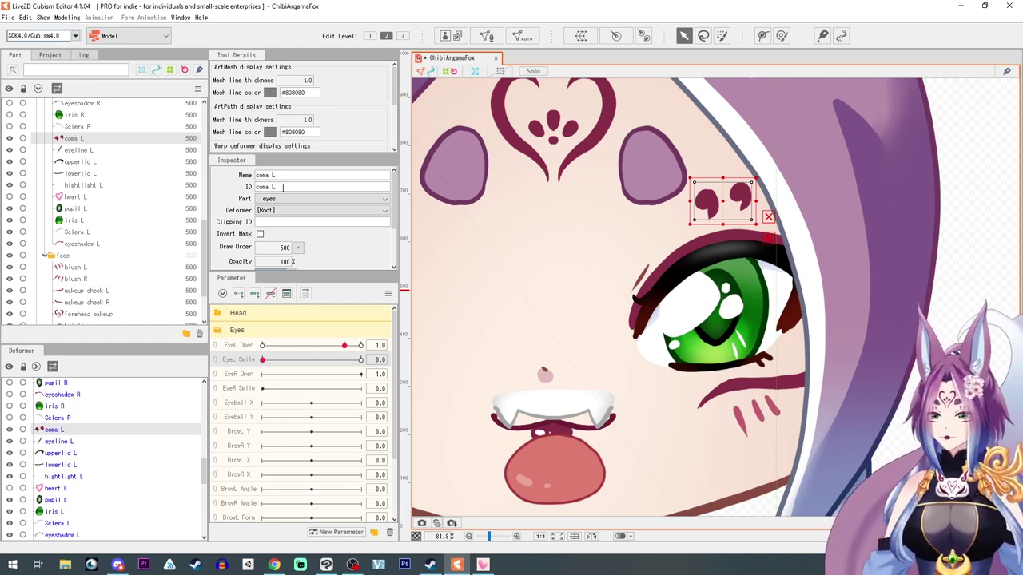
- Try to apply coma L as the ID of the comma mesh
key(Return)
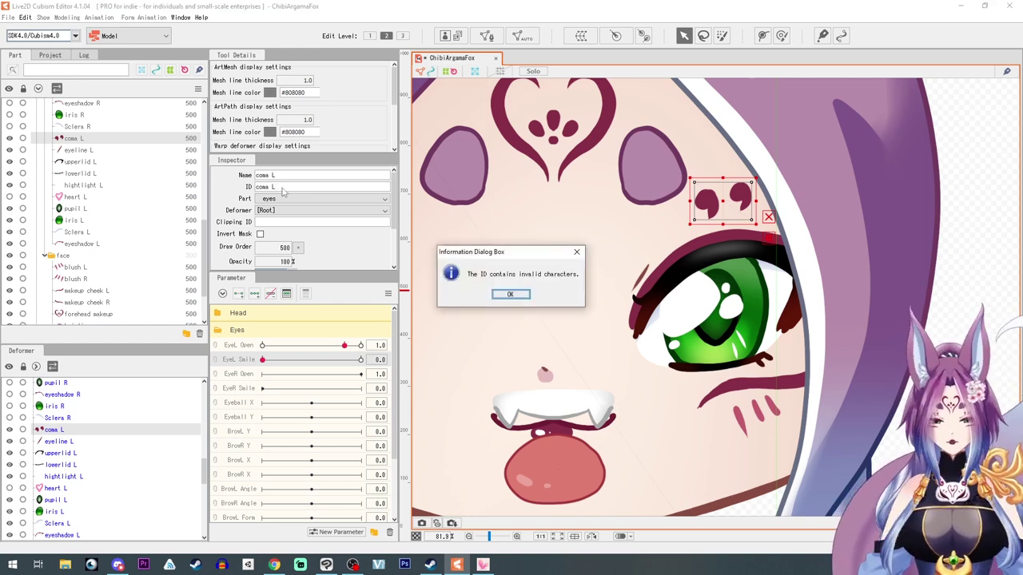
click(524, 297)
click(508, 312)
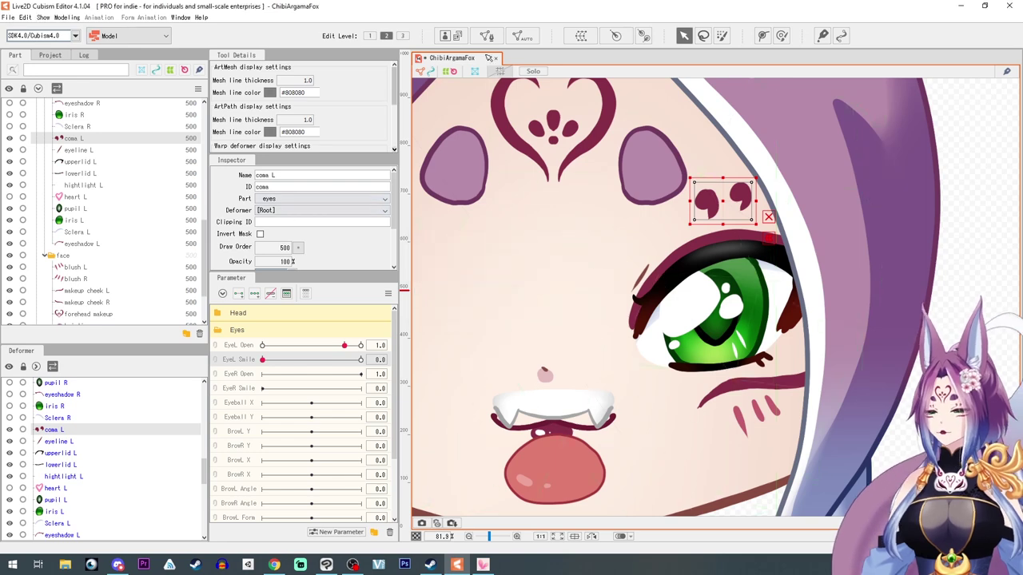
- Generate an automatic mesh for coma L with the Deformation (Little) preset
click(526, 40)
click(512, 234)
click(505, 251)
scroll(743, 251, up, 2)
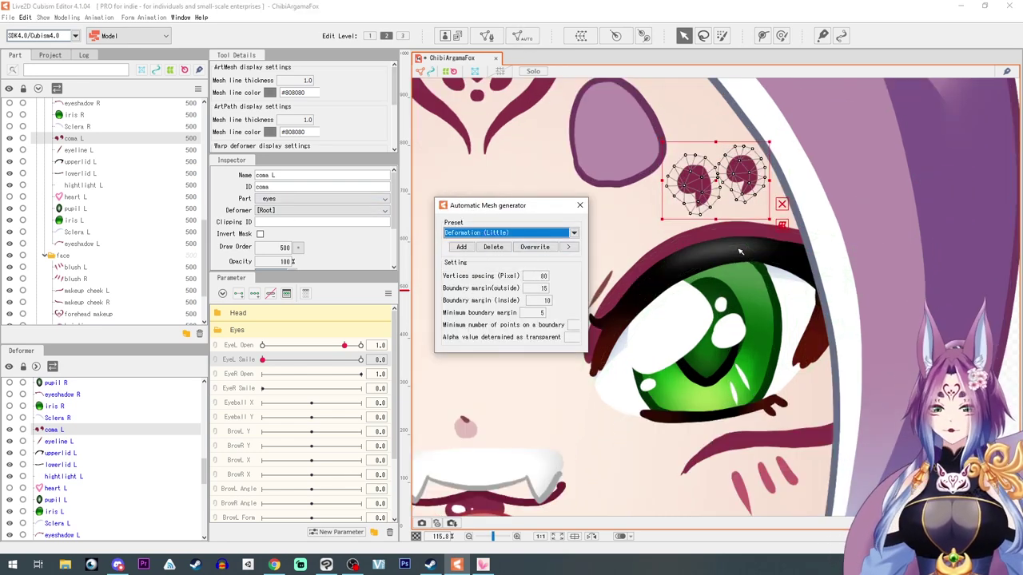
click(580, 205)
drag(581, 191, 558, 243)
scroll(558, 243, down, 3)
scroll(594, 178, up, 1)
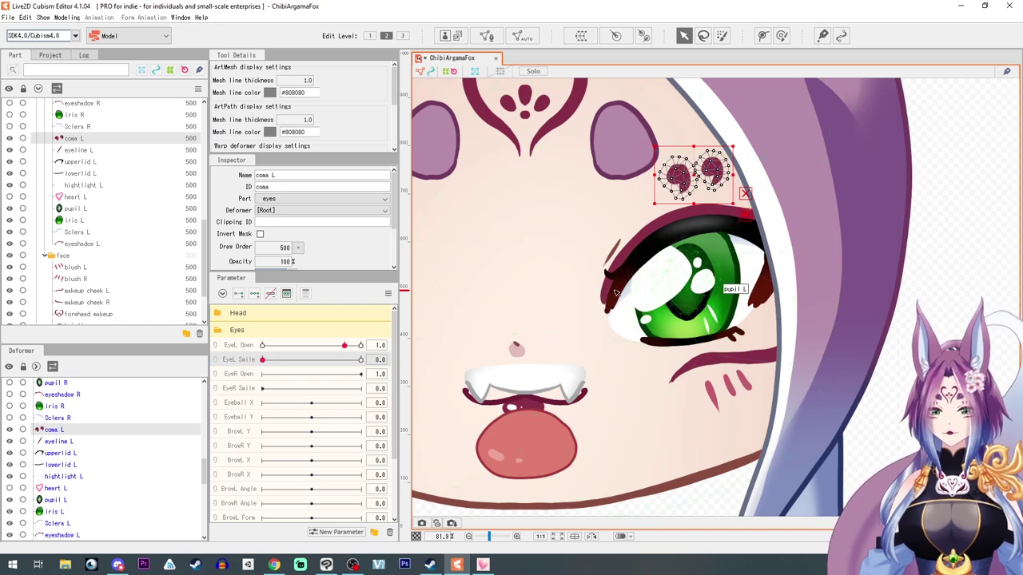
- Add three key points to EyeL Open for coma L at 0.0, 1.0 and 1.2
click(240, 349)
click(255, 293)
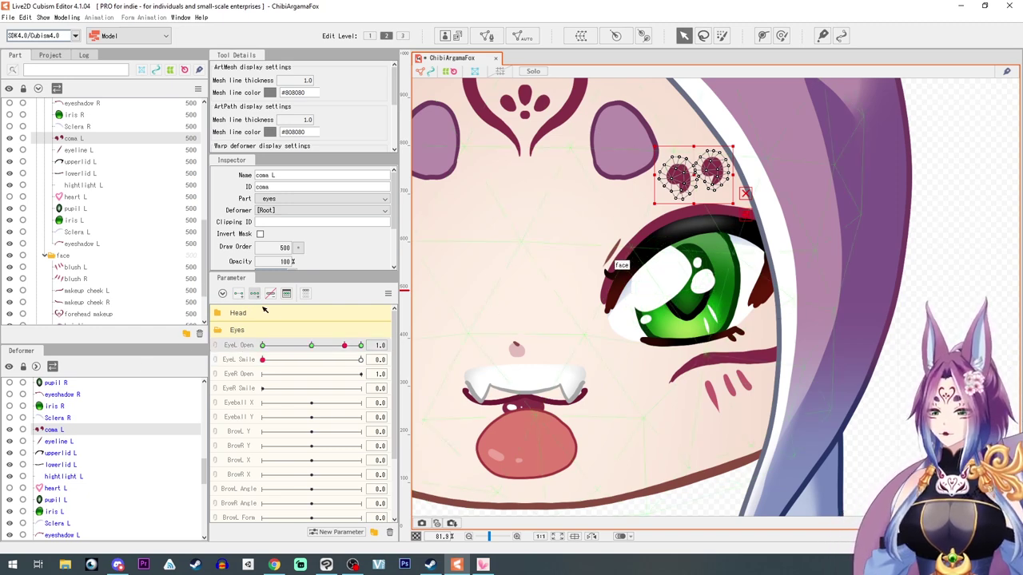
click(239, 295)
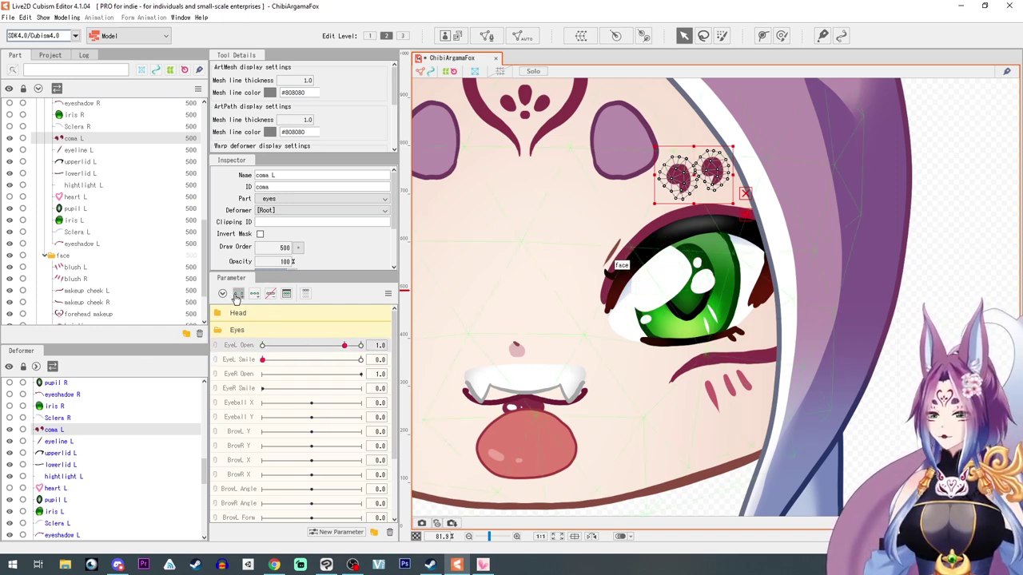
click(345, 347)
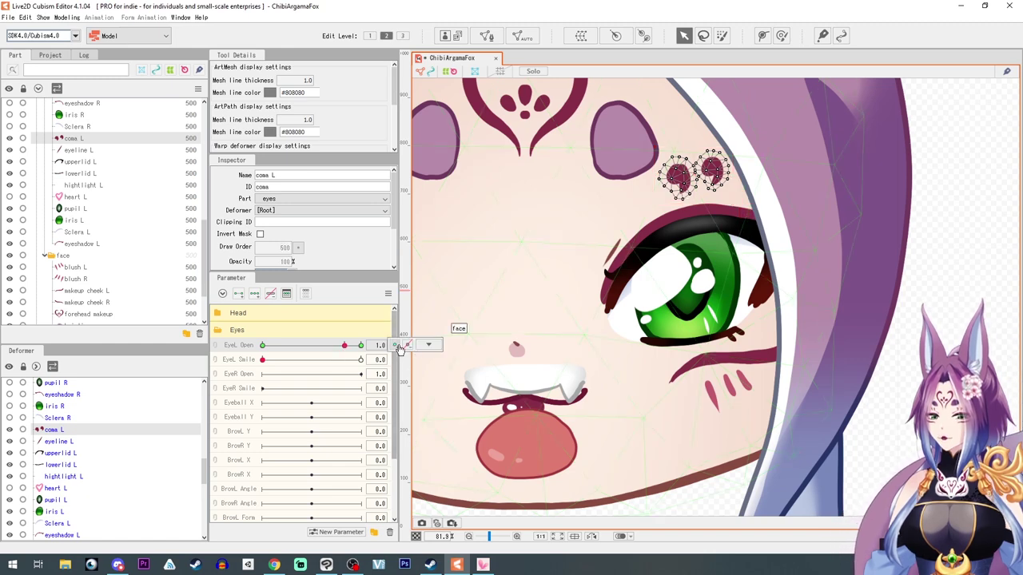
- Move the comma marks down to just above the closed lid at EyeL Open 0.0 and flatten them slightly at 1.2
drag(344, 348, 262, 348)
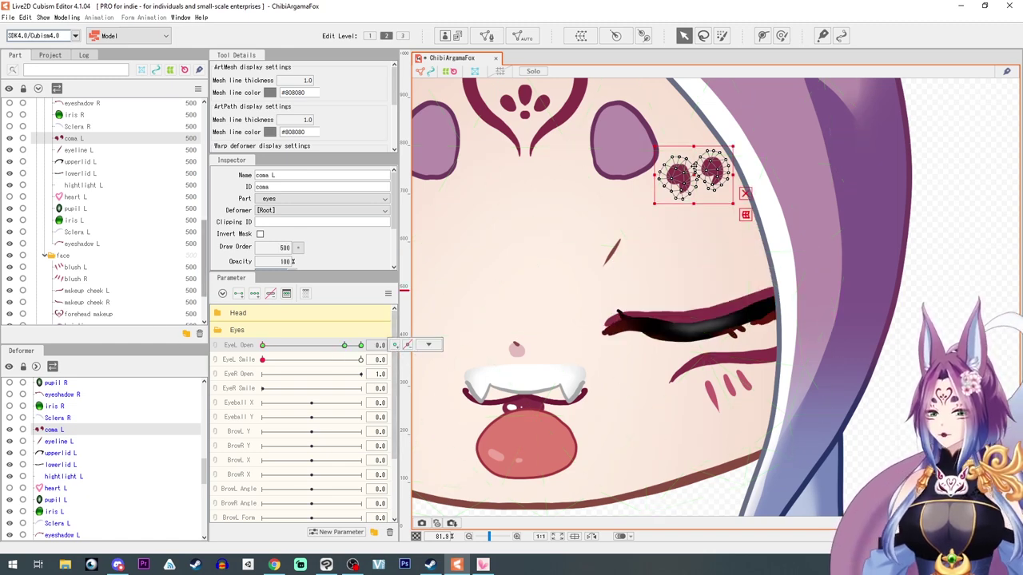
drag(695, 174, 722, 267)
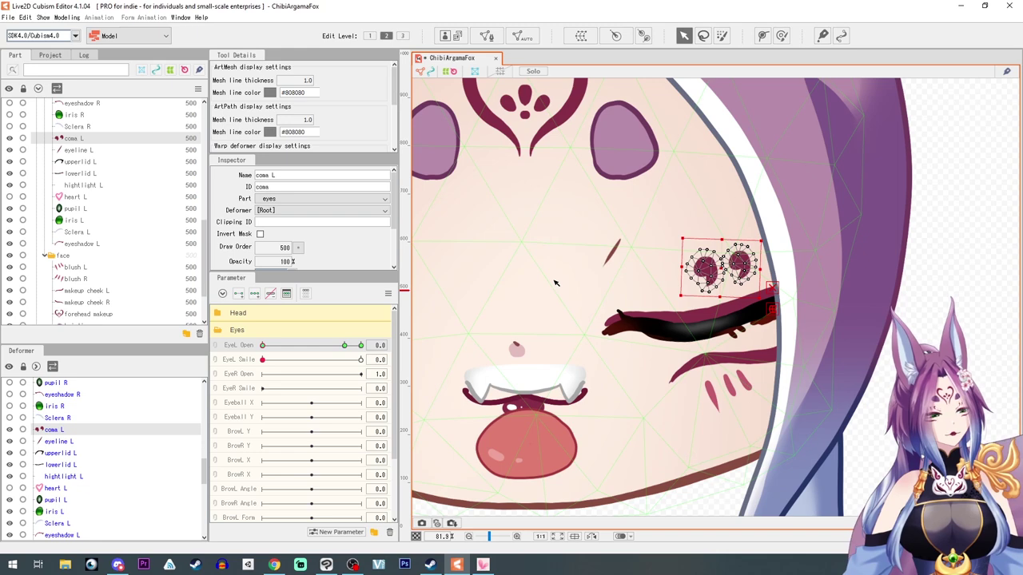
click(345, 345)
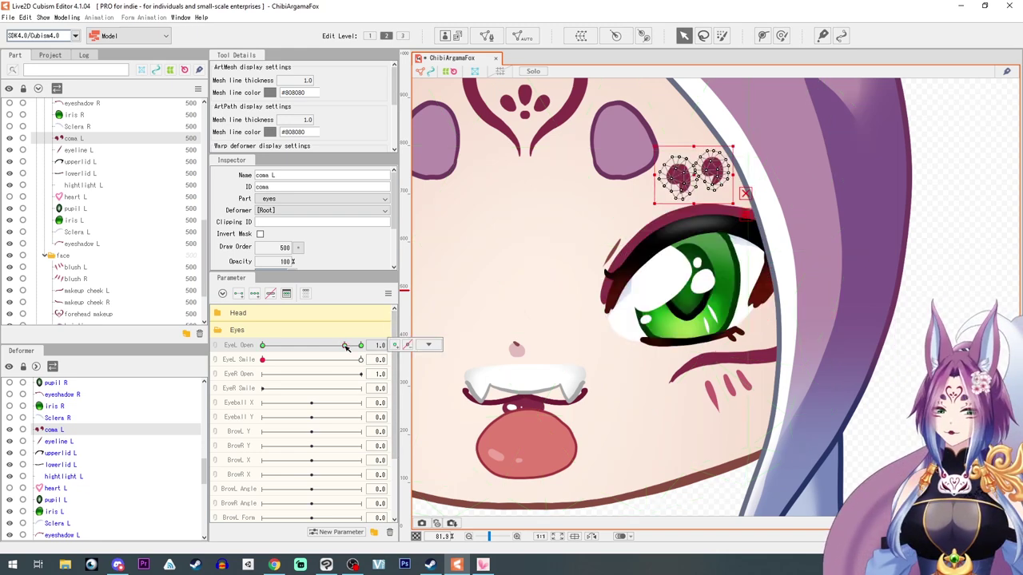
drag(346, 346, 362, 346)
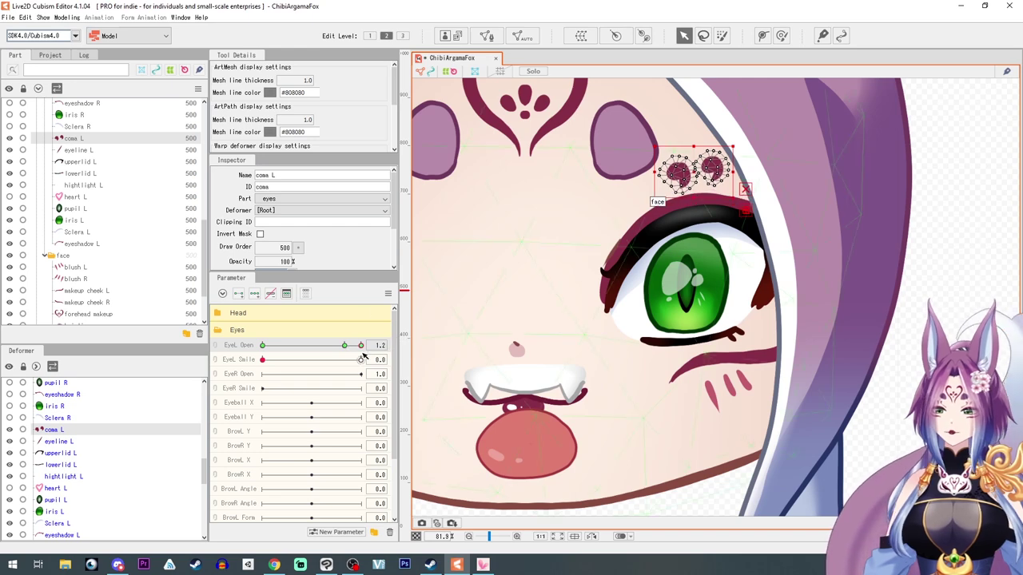
- Add two key points to EyeL Smile for coma L and check the marks on the closed, smiling eye
mouse_move(360, 346)
mouse_down()
mouse_move(272, 345)
mouse_move(344, 348)
mouse_up()
drag(262, 361, 394, 371)
drag(345, 348, 197, 361)
drag(360, 360, 193, 364)
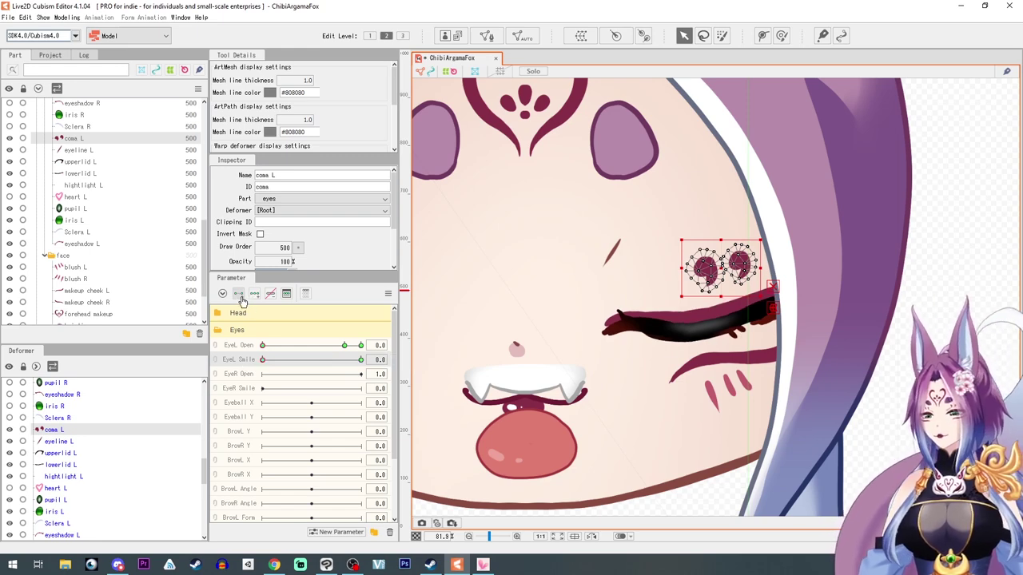
drag(262, 360, 417, 375)
key(ctrl+v)
drag(360, 360, 299, 383)
key(Return)
- Hide the hair, ear, nose, mouth, blush, makeup and hairline layers, keeping the face, brows and left eye visible
scroll(27, 180, up, 5)
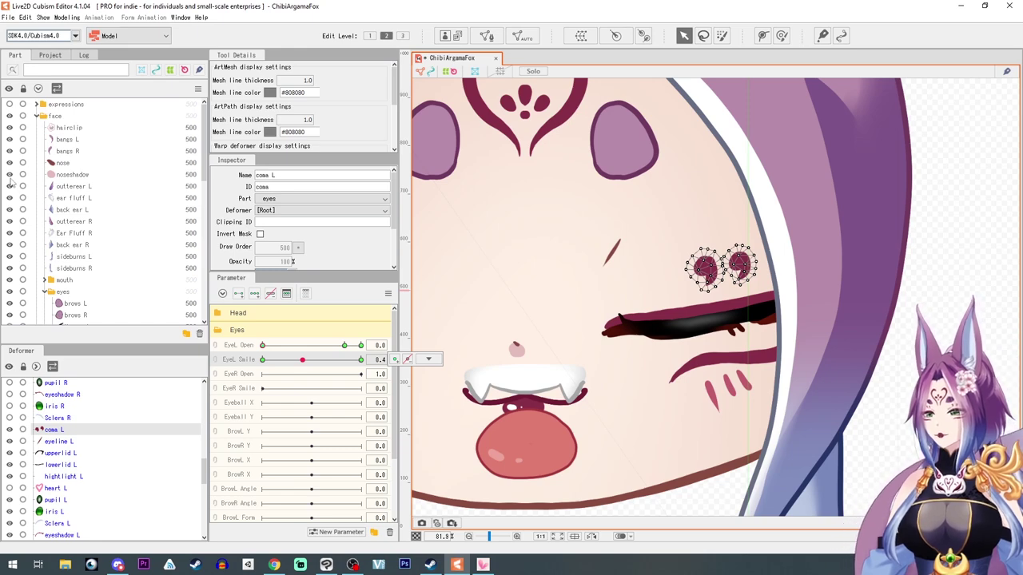
scroll(12, 183, down, 2)
click(10, 238)
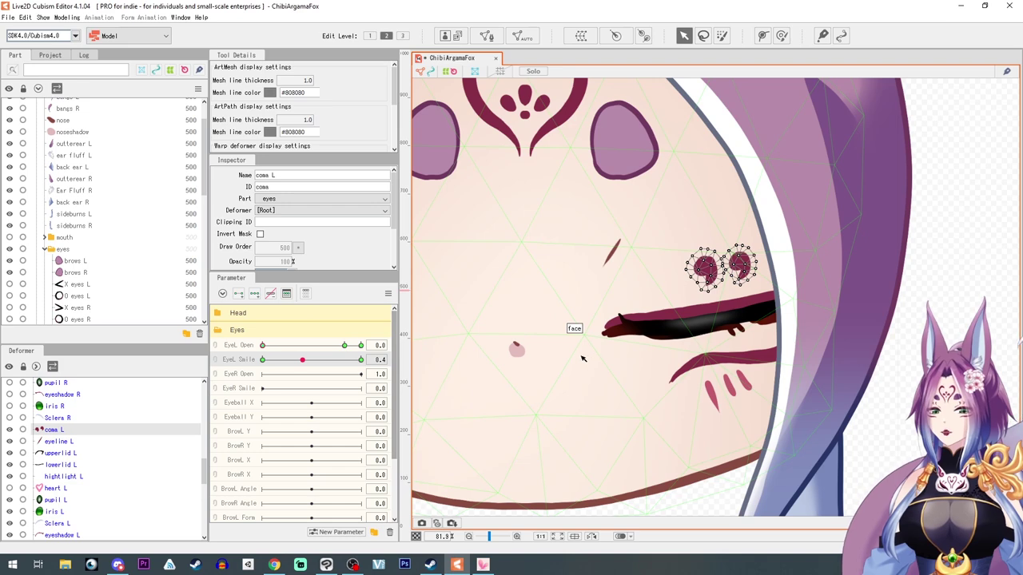
scroll(18, 251, up, 2)
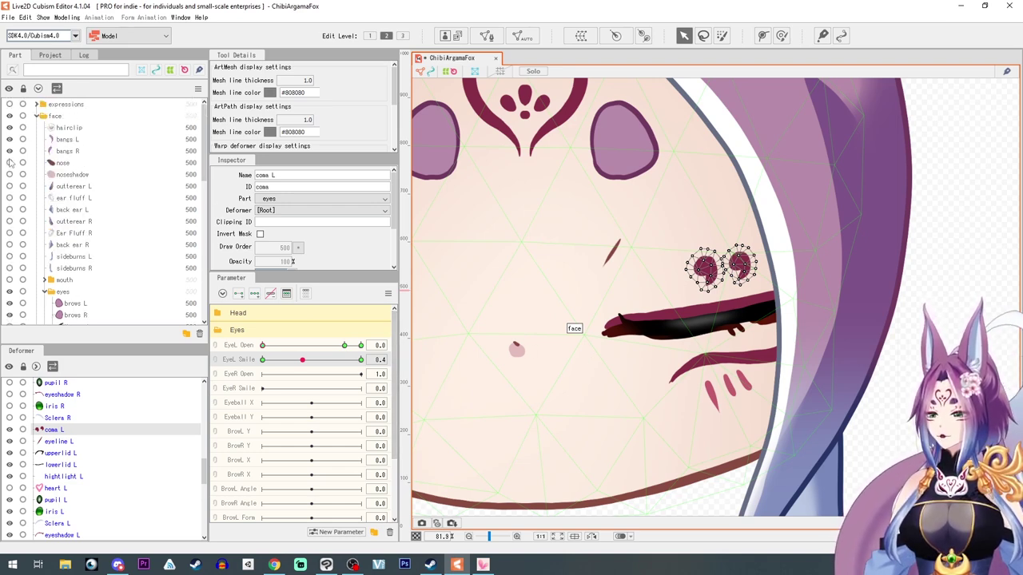
click(9, 128)
scroll(26, 276, down, 10)
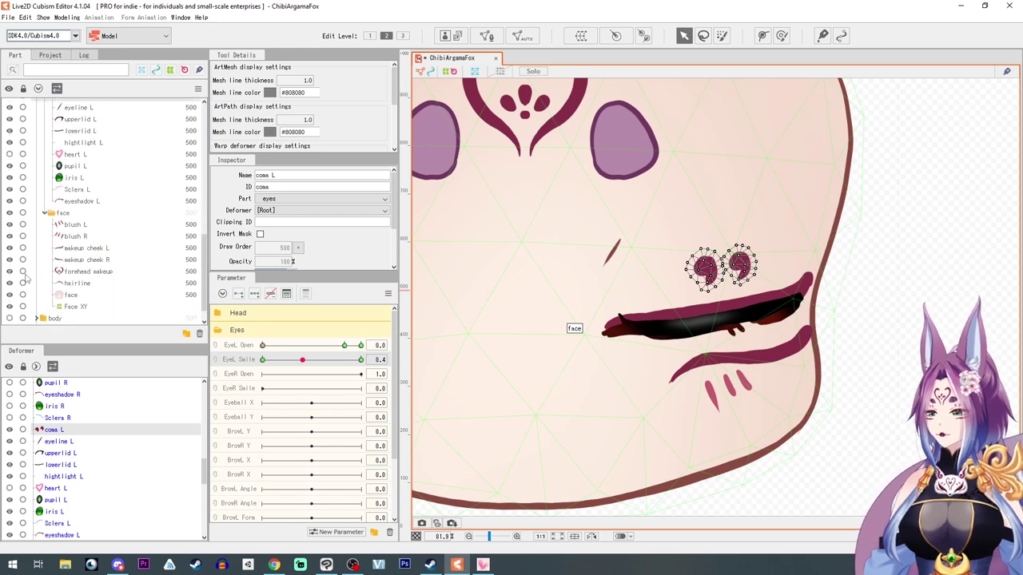
drag(10, 203, 10, 251)
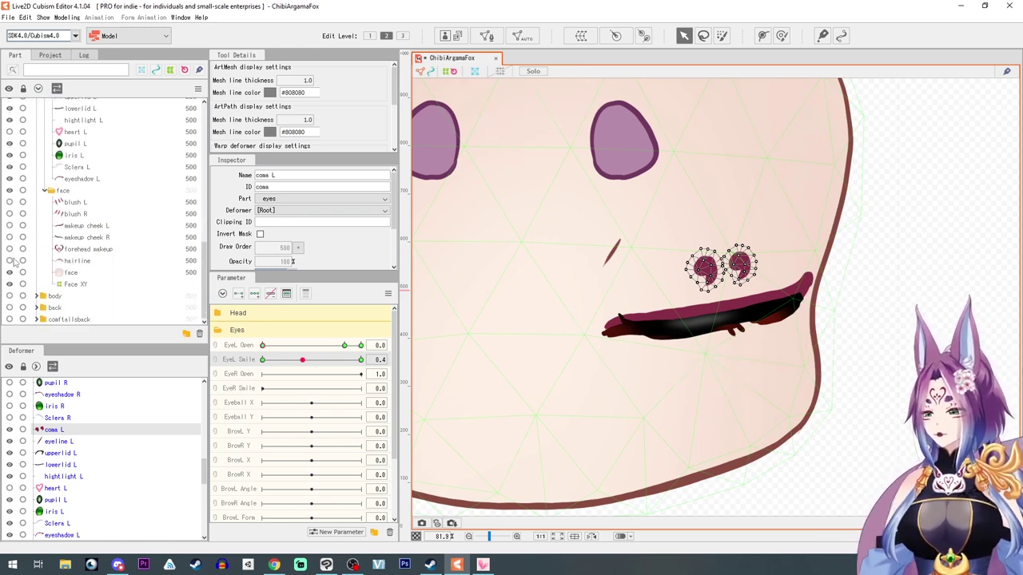
scroll(552, 283, up, 2)
scroll(533, 283, down, 2)
- Preview coma L across the smile and blink, returning EyeL Open to 1.0 and EyeL Smile to 0.0
drag(524, 271, 495, 298)
drag(303, 360, 363, 364)
mouse_move(263, 346)
mouse_down()
mouse_move(360, 351)
mouse_move(357, 364)
mouse_move(262, 359)
mouse_up()
scroll(49, 221, up, 1)
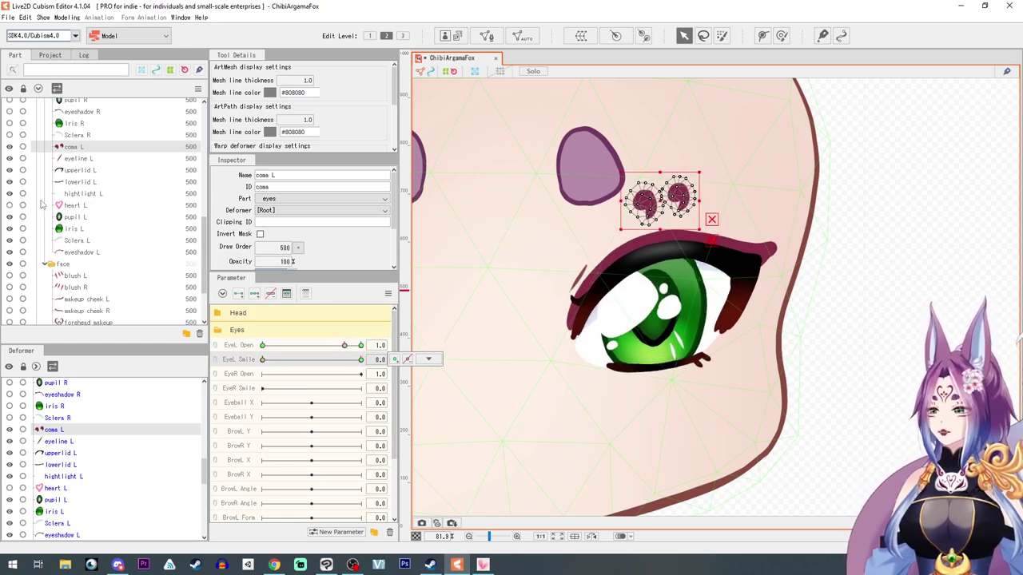
- Add three key points to EyeL Open for eyeline L and shift the line outward from the lid at 1.2
click(83, 159)
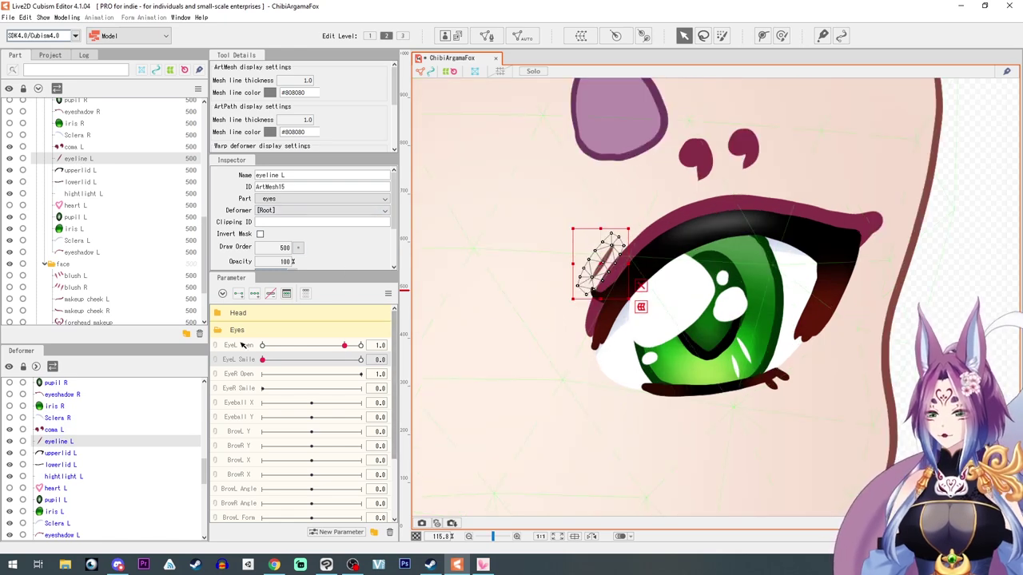
click(242, 345)
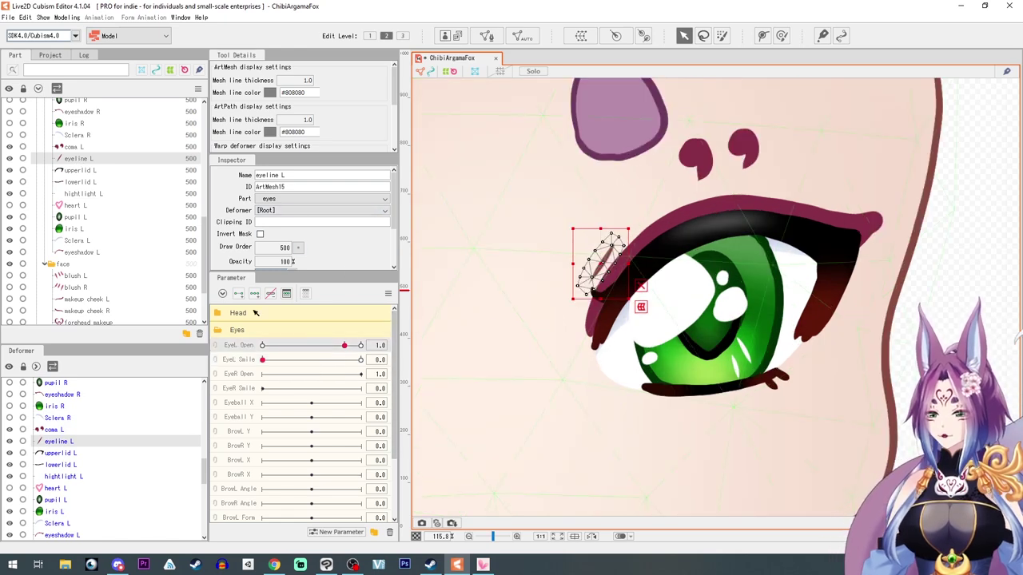
click(345, 346)
click(407, 345)
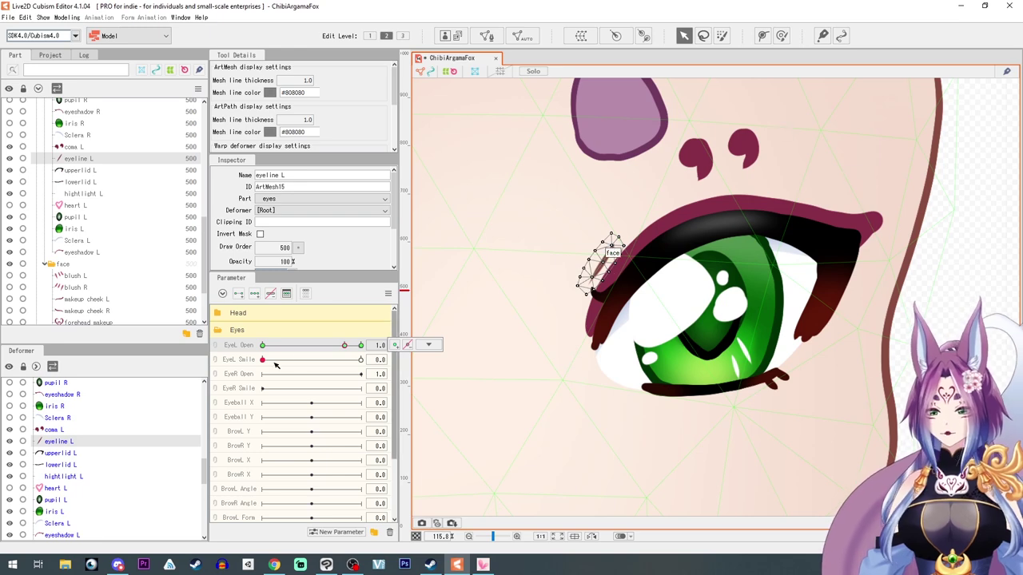
drag(345, 348, 391, 346)
click(428, 344)
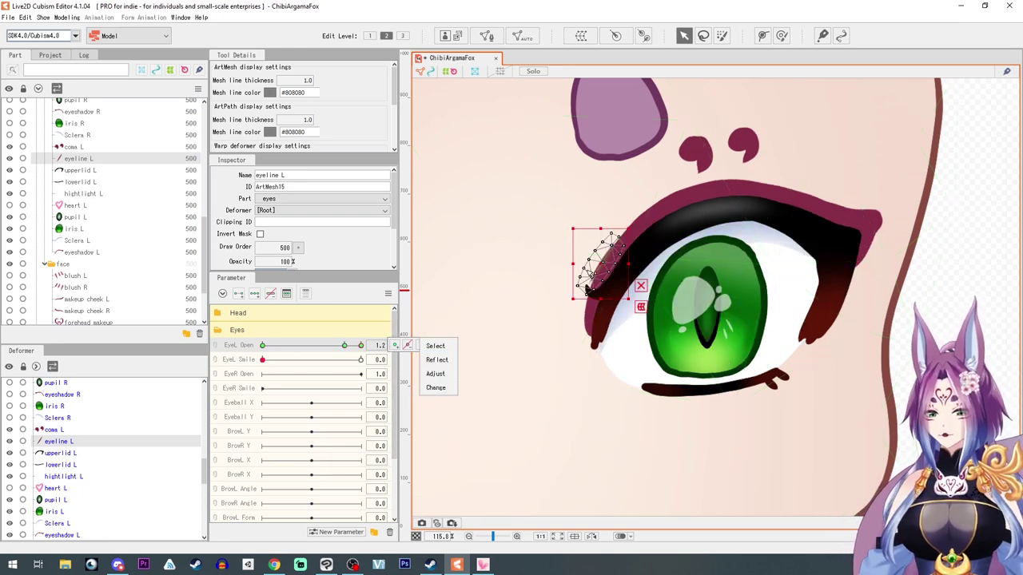
drag(602, 264, 590, 260)
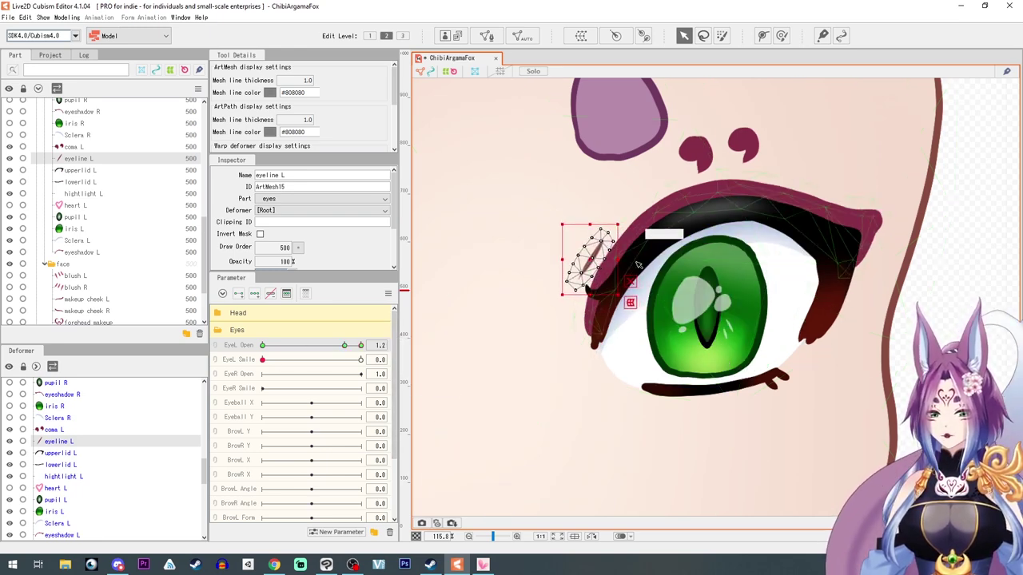
- Lower eyeline L and rotate it nearly flat above the closed lid at EyeL Open 0.0, checking the blink motion
drag(360, 345, 184, 359)
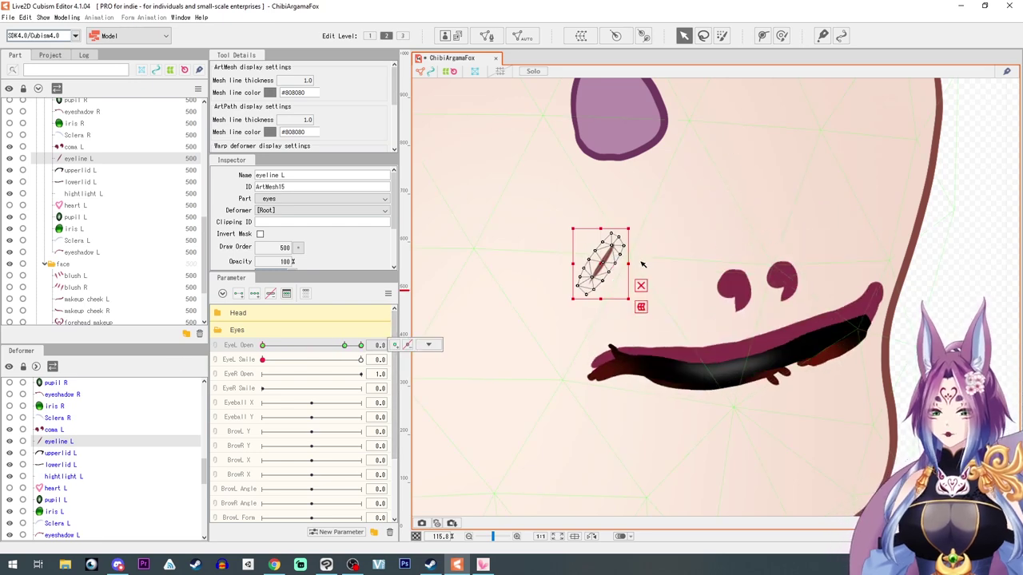
drag(636, 261, 630, 331)
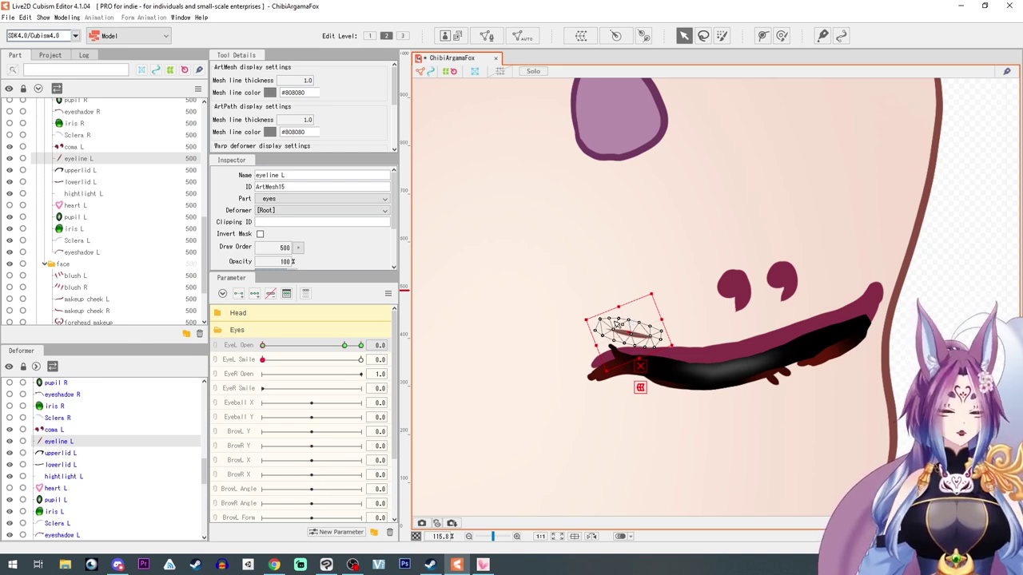
drag(262, 345, 352, 349)
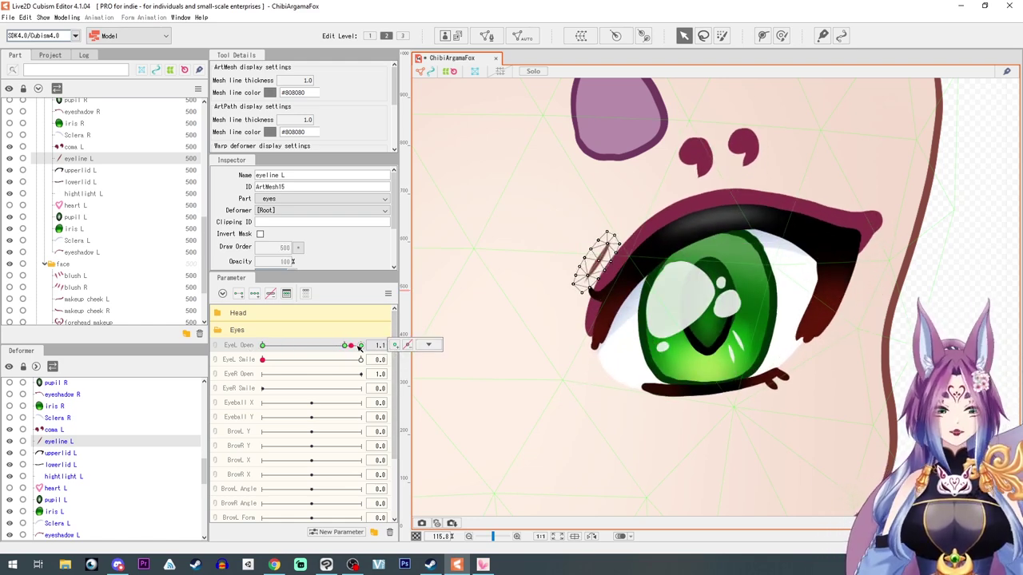
- Add two key points to EyeL Smile for eyeline L and preview the line with EyeL Smile at 1.0
drag(336, 345, 216, 353)
drag(293, 350, 256, 387)
drag(400, 384, 200, 378)
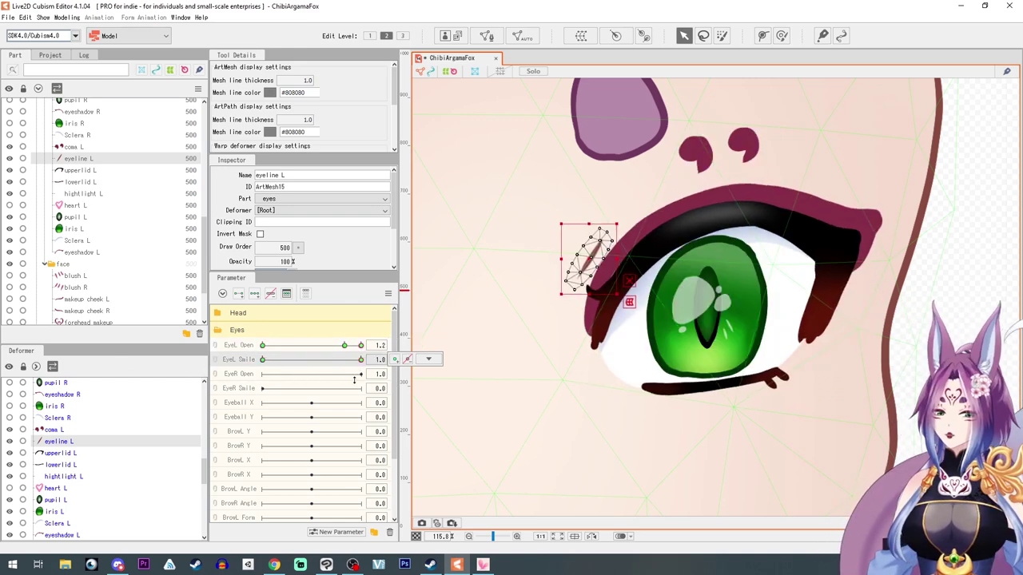
drag(362, 360, 432, 419)
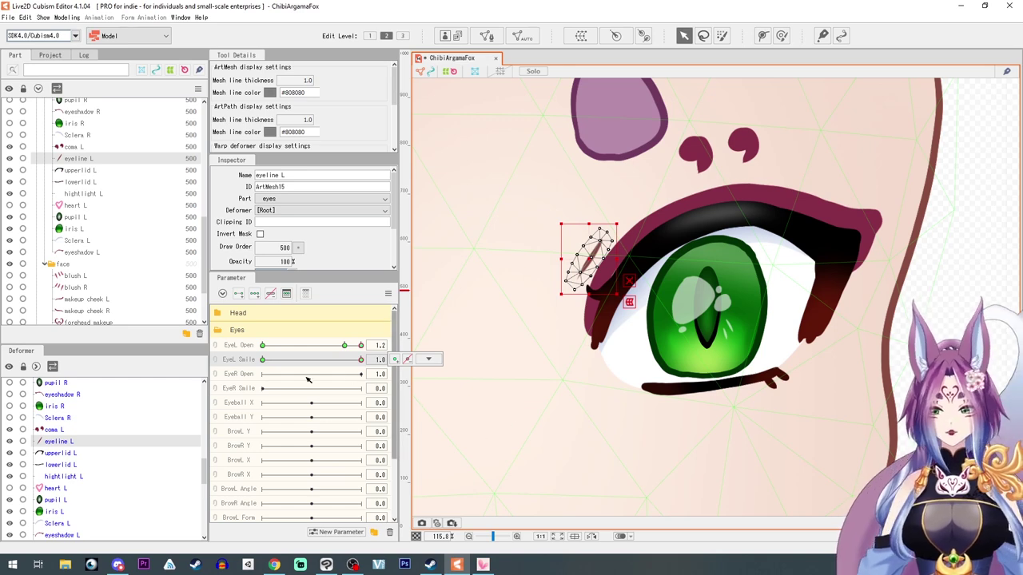
click(342, 346)
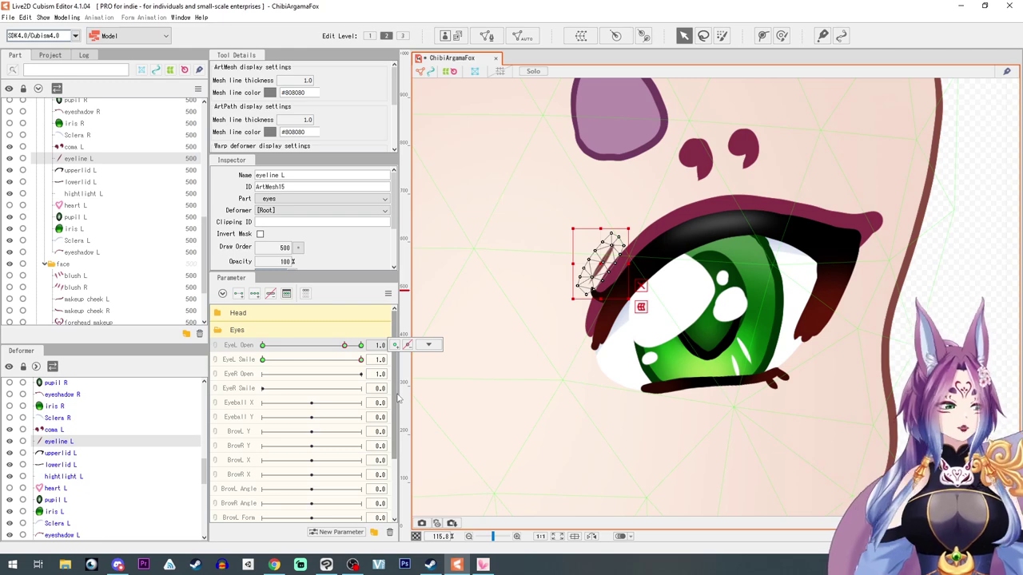
- Show and select makeup cheek L in the face part and return EyeL Smile to 0.0
click(726, 302)
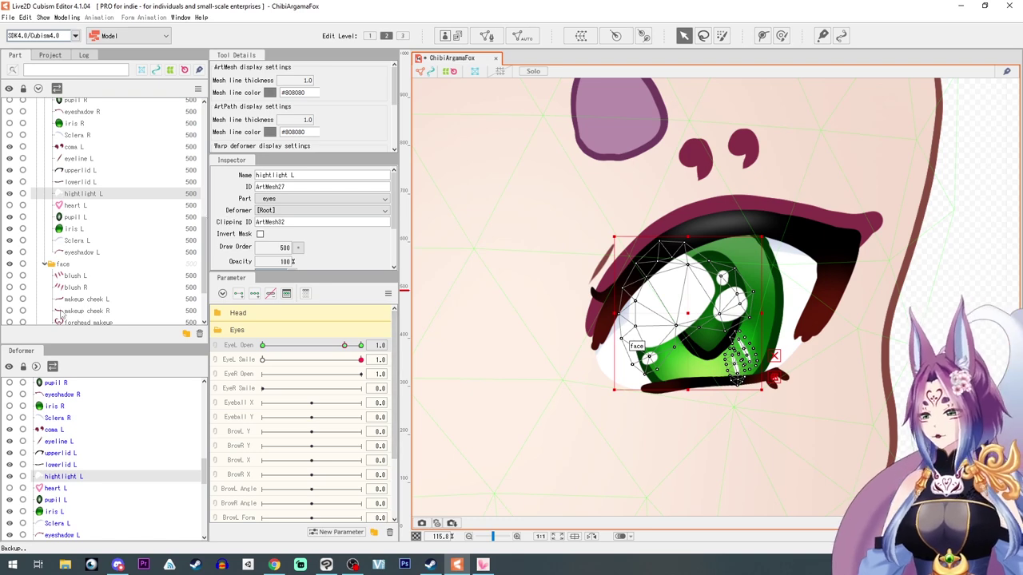
scroll(44, 276, down, 1)
click(10, 257)
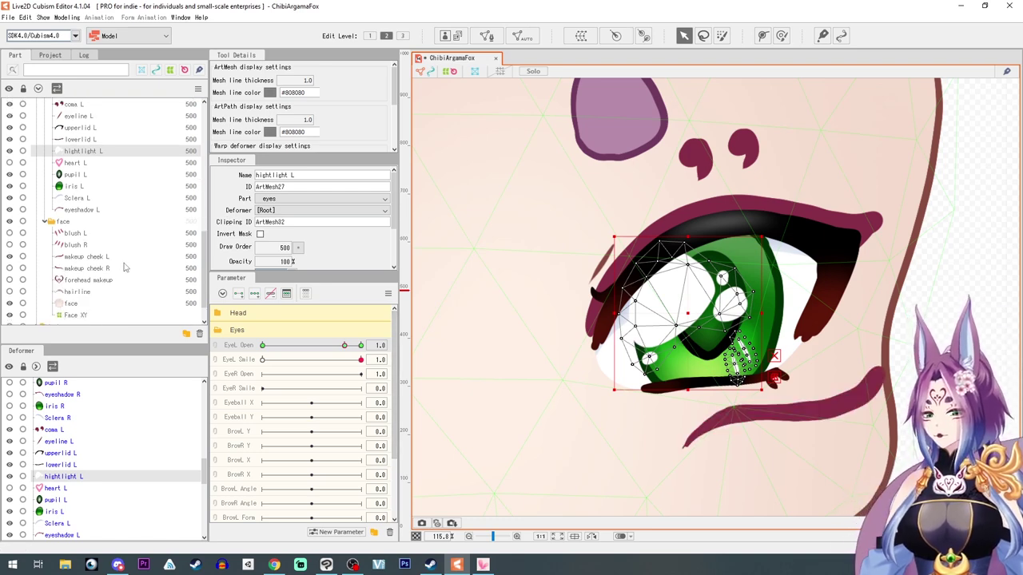
mouse_move(90, 259)
mouse_down()
mouse_move(98, 207)
mouse_move(90, 264)
mouse_up()
drag(361, 360, 323, 362)
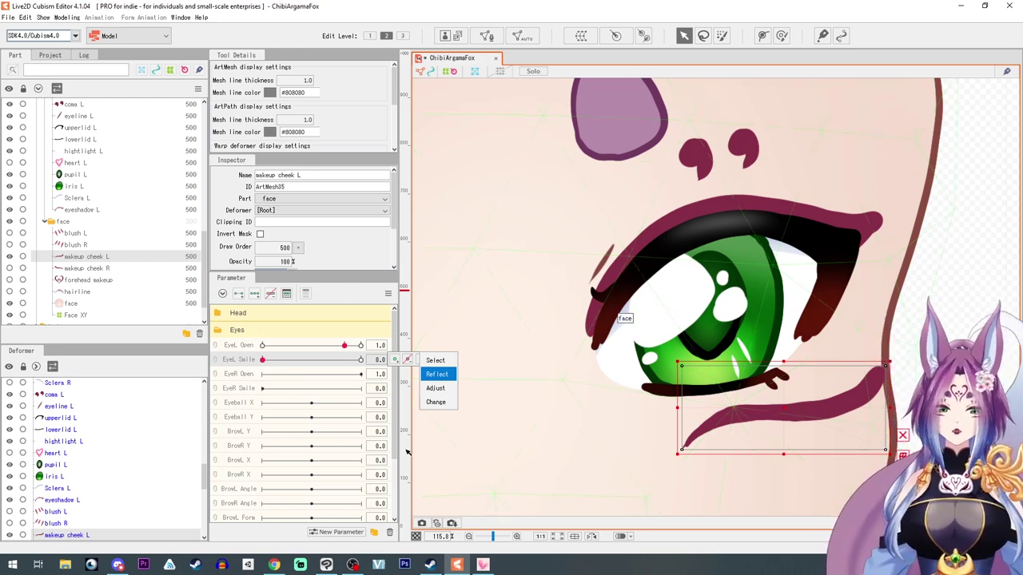
- Generate an automatic mesh for makeup cheek L with the Deformation (Little) preset
scroll(608, 452, up, 2)
drag(608, 452, 525, 361)
drag(583, 416, 531, 415)
click(521, 35)
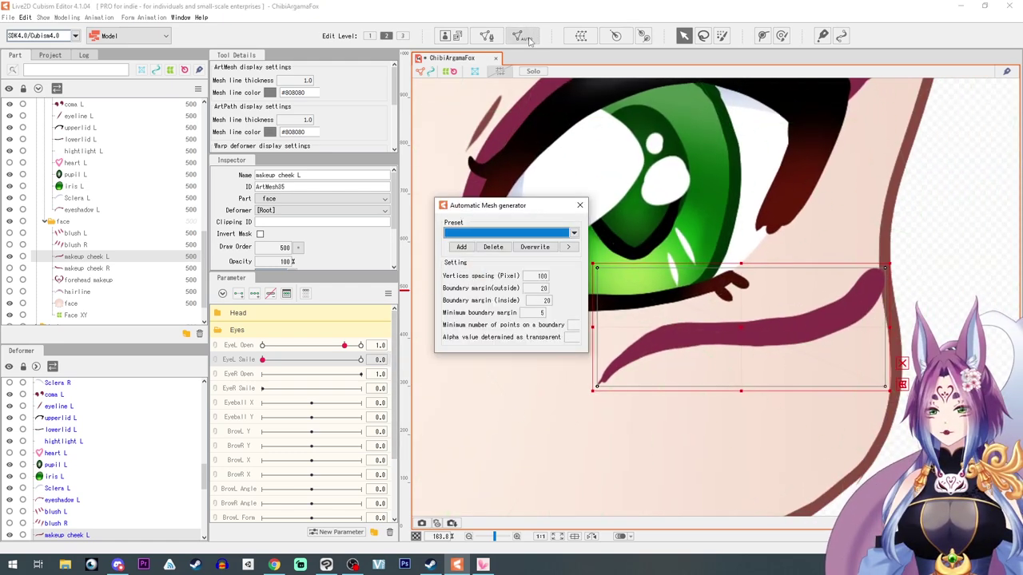
click(500, 233)
click(475, 251)
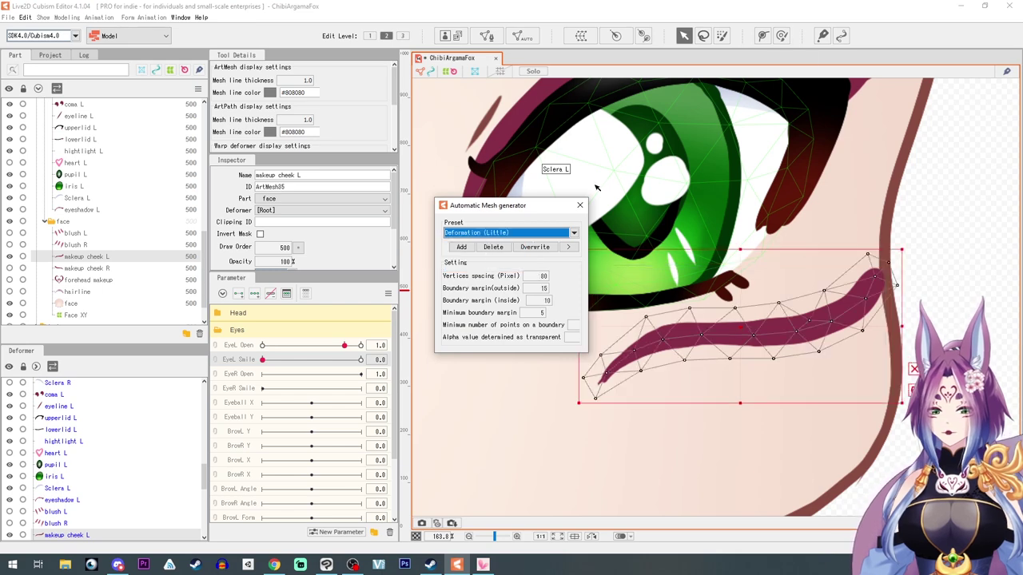
- Lay a six-point deform path along makeup cheek L from its thin inner tip to its outer end
click(605, 377)
click(659, 340)
click(730, 330)
click(799, 330)
click(855, 306)
click(875, 280)
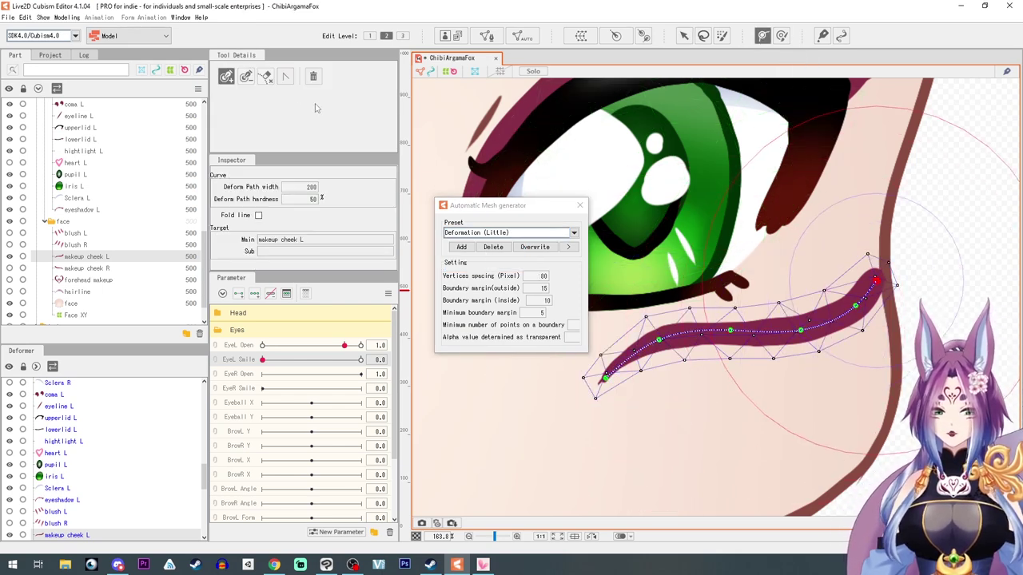
- Set the deform path width of makeup cheek L to 45 and add two key points for it to EyeL Smile
drag(300, 187, 228, 187)
click(580, 205)
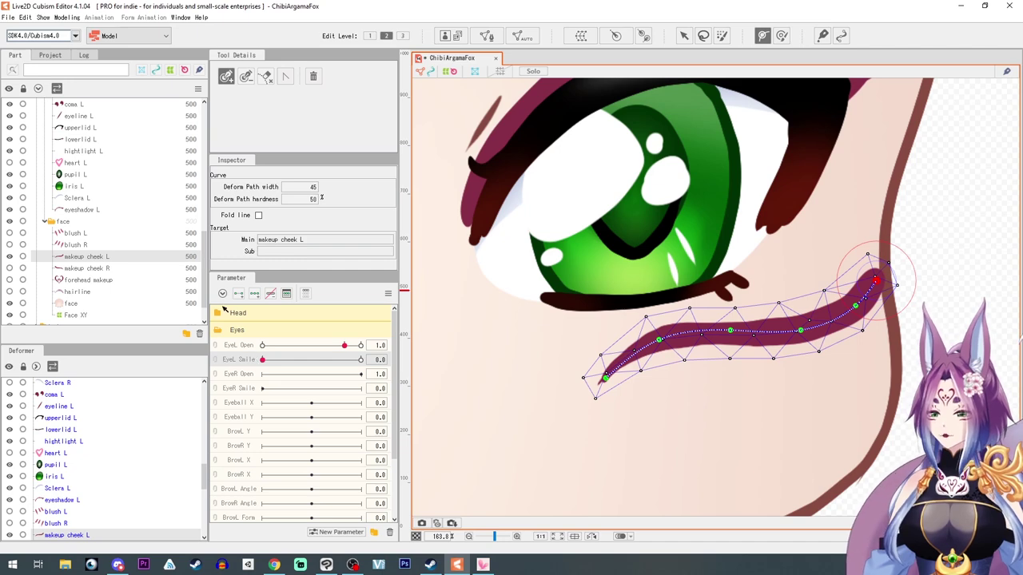
drag(265, 363, 443, 368)
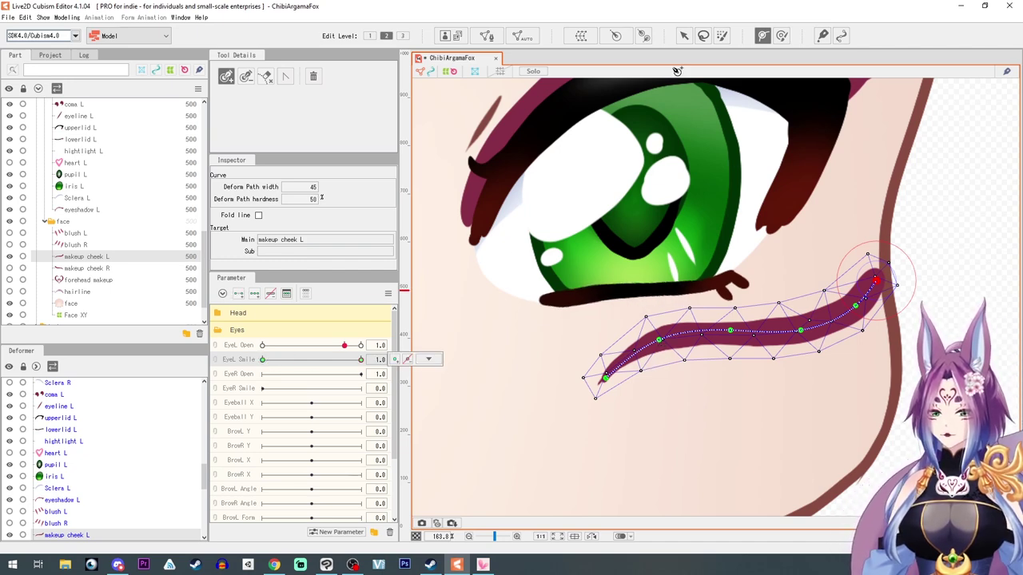
- With EyeL Open at 0.0 and EyeL Smile at 1.0, raise the three inner deform path points of makeup cheek L slightly
click(684, 35)
drag(661, 341, 660, 335)
drag(358, 352, 194, 357)
drag(348, 364, 438, 368)
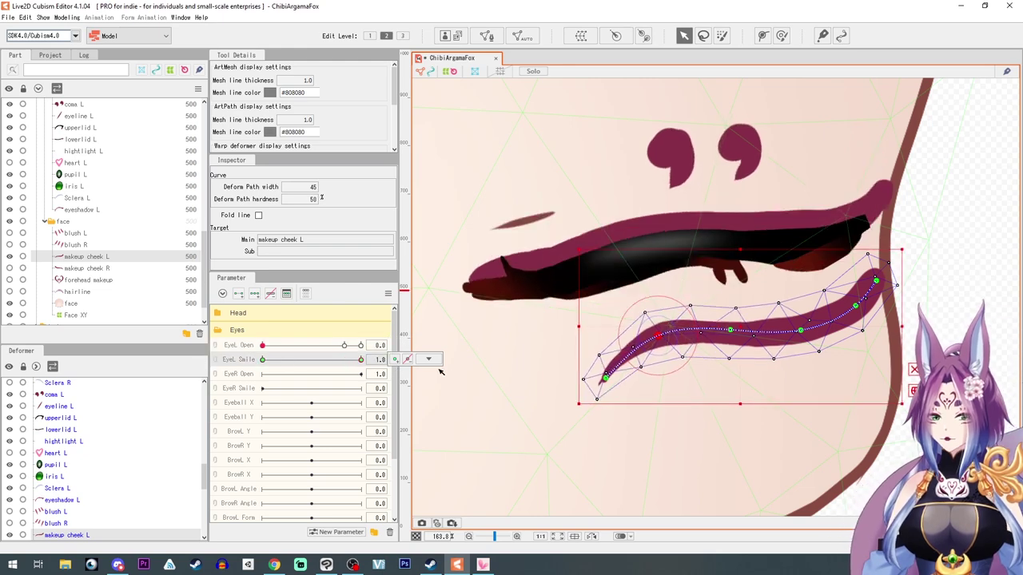
drag(731, 330, 732, 325)
drag(599, 376, 601, 370)
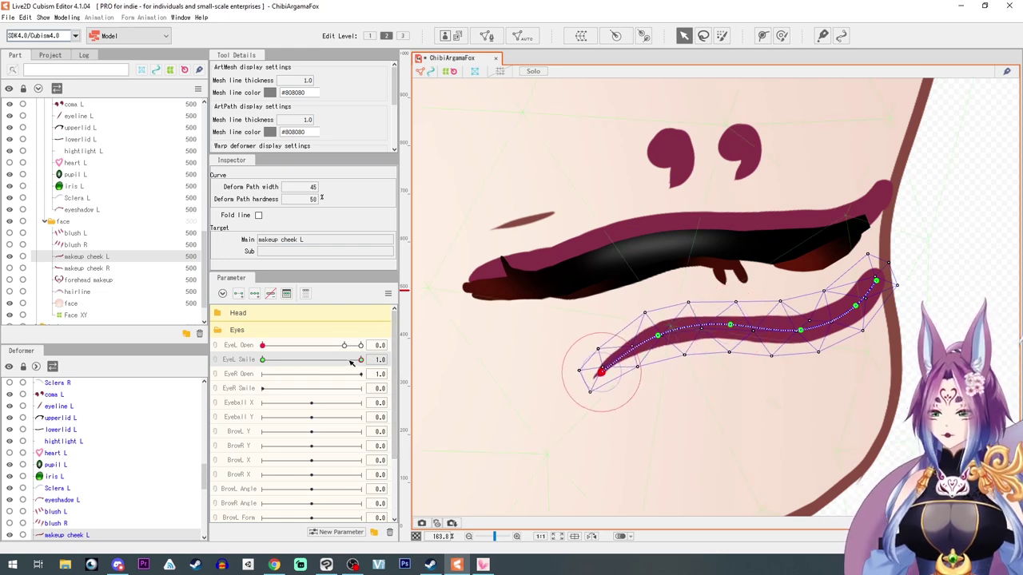
- Preview the cheek makeup between smile values, ending with EyeL Smile at 0.0 and EyeL Open at 1.0
click(392, 360)
drag(392, 358, 349, 362)
click(342, 346)
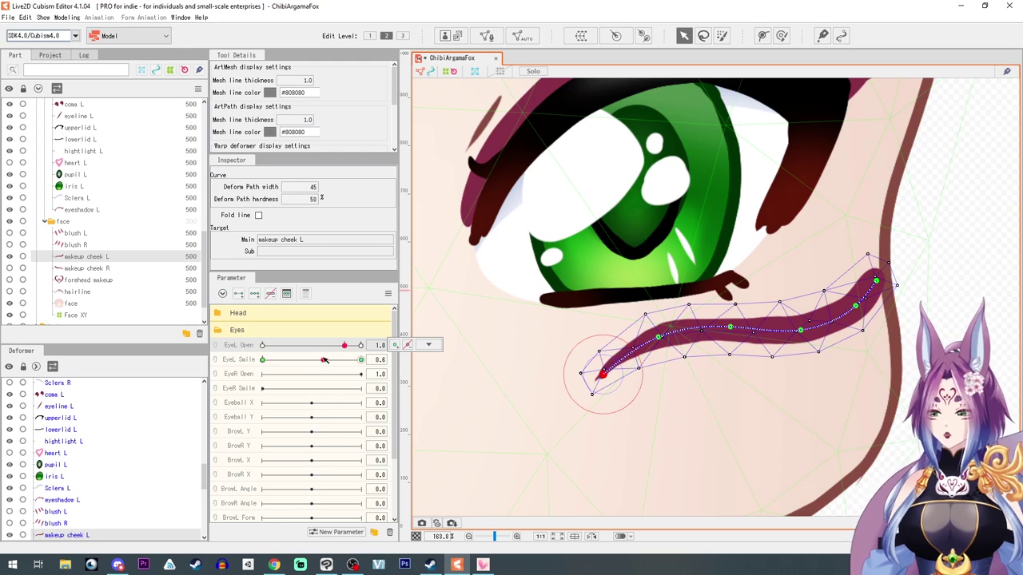
drag(325, 361, 264, 360)
click(342, 348)
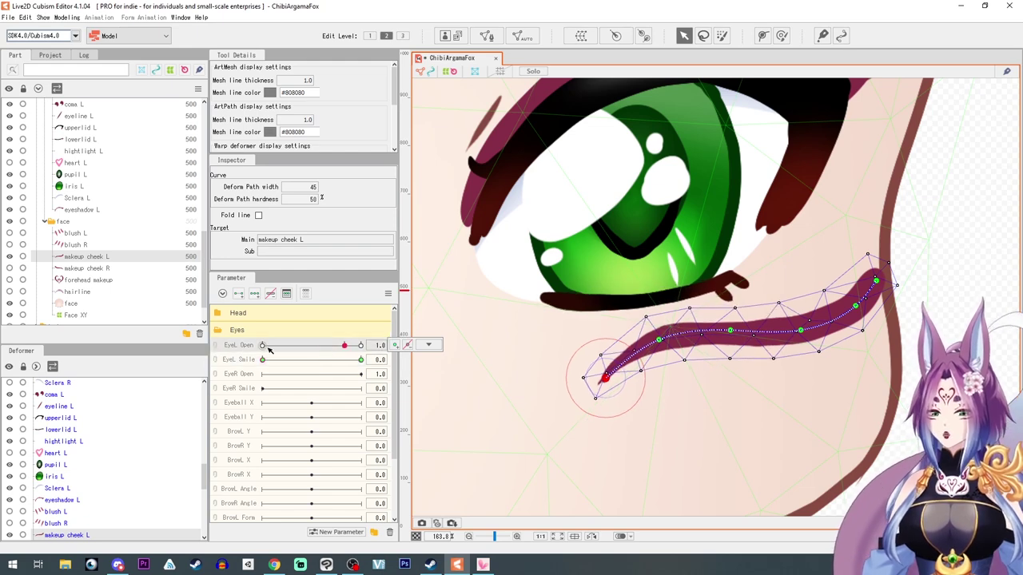
- Select the highlight of the left eye and create a parameter named Highlight Phys, range -30 to 30, in the Physics group
scroll(653, 402, down, 5)
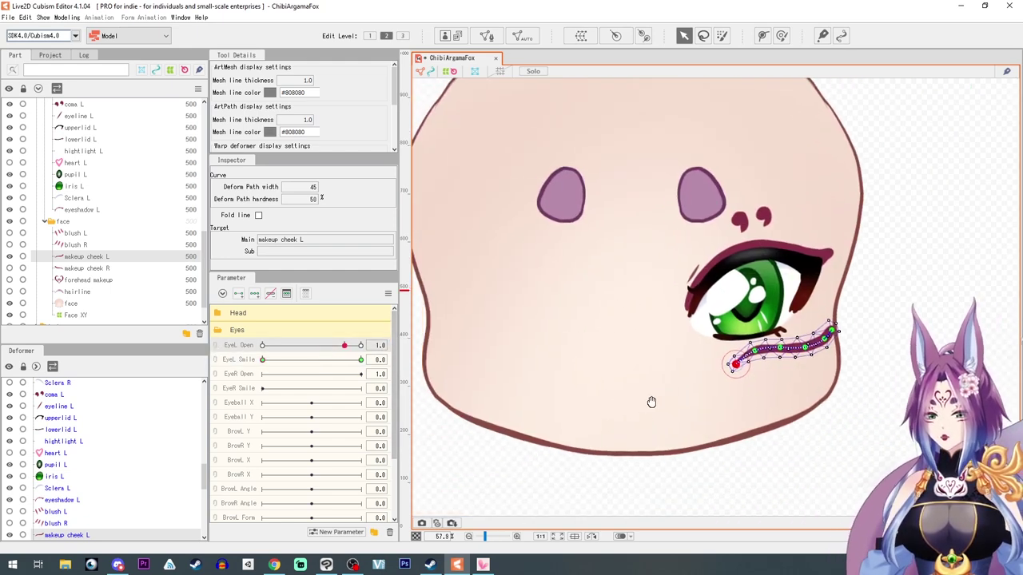
click(727, 305)
scroll(360, 446, down, 3)
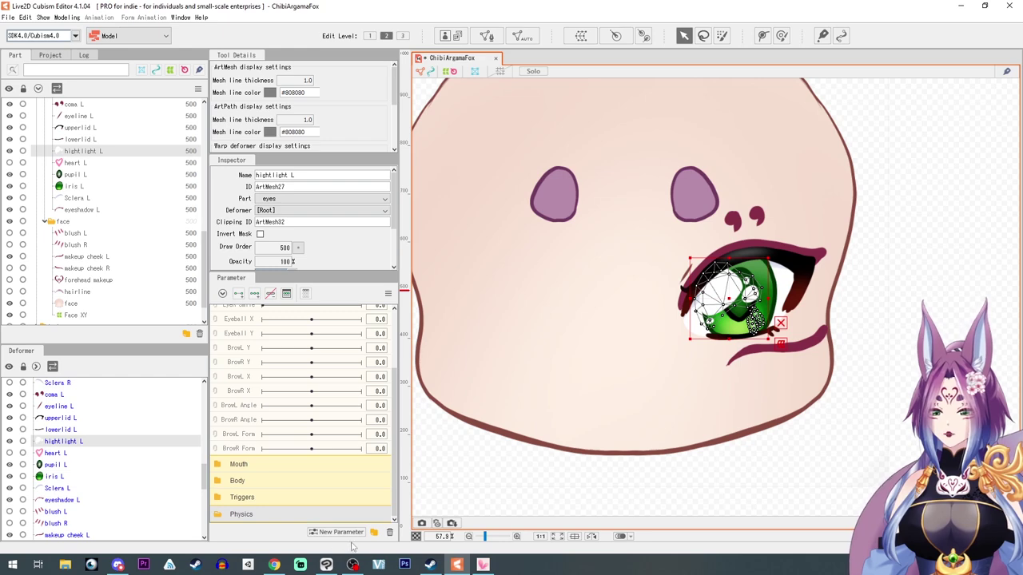
click(336, 532)
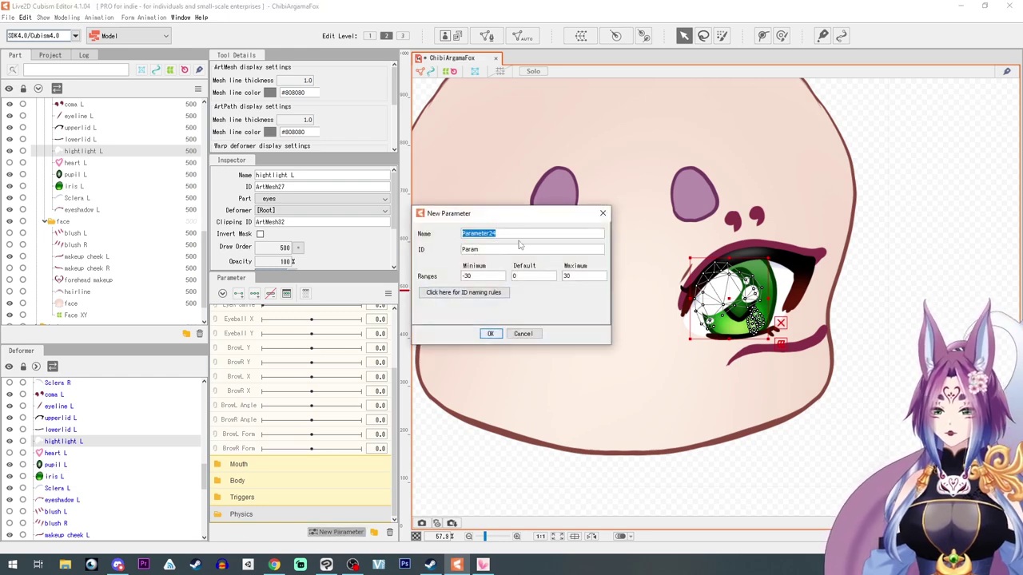
text(Highlight Phys)
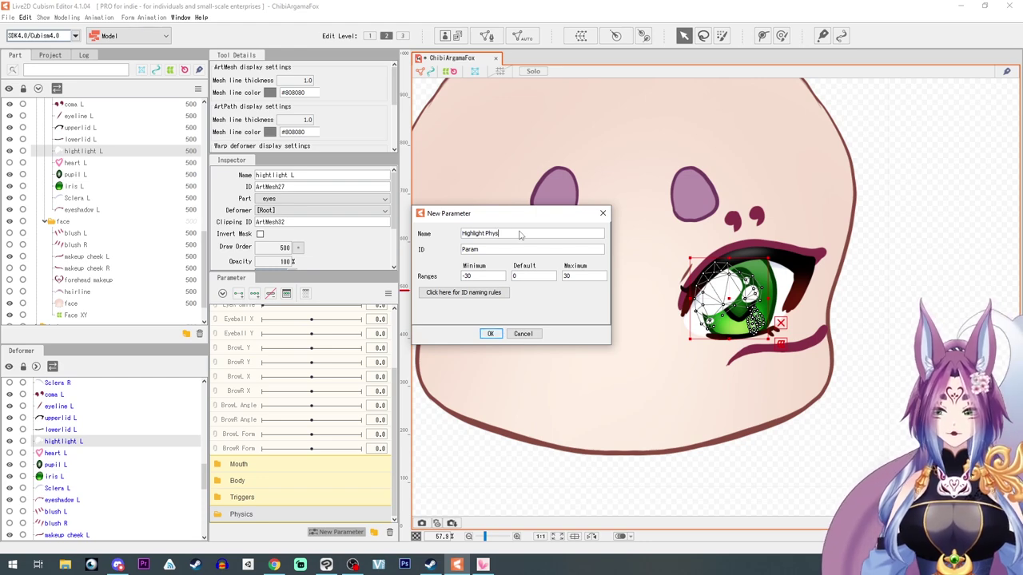
click(491, 253)
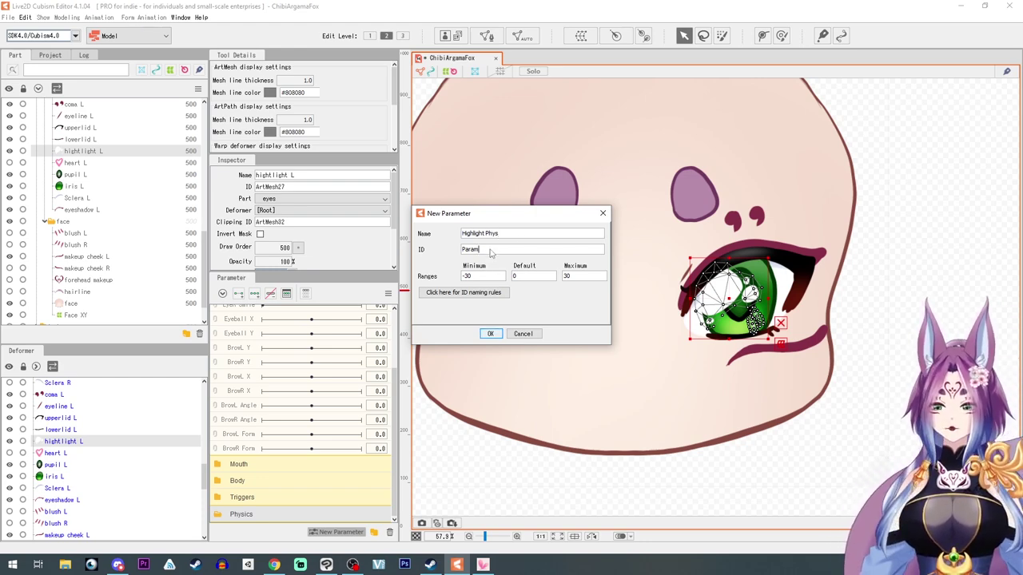
click(491, 334)
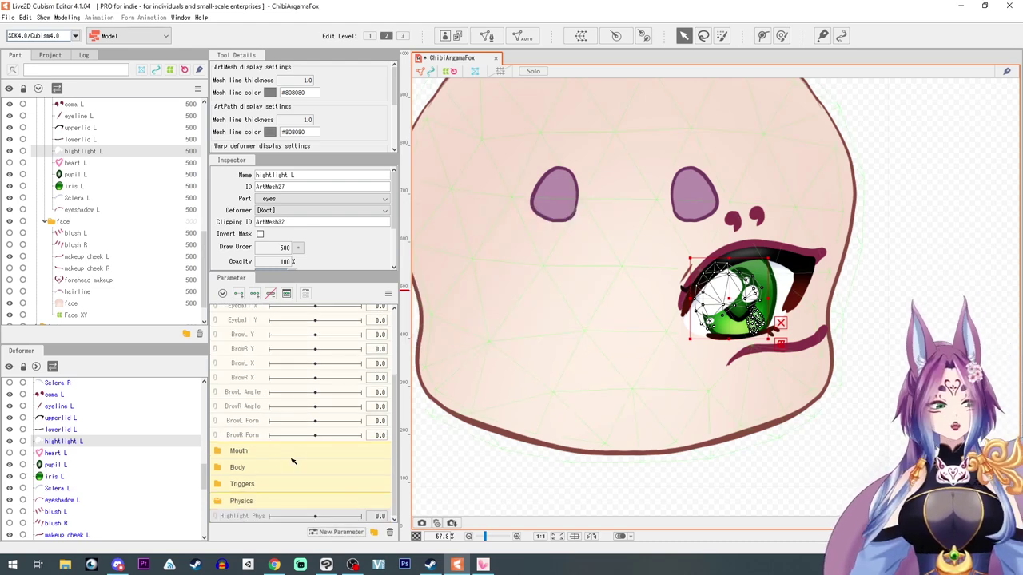
- Add three key points to Highlight Phys for the left eye highlight and enlarge the parameter list to show Eyes and Physics together
scroll(705, 440, up, 2)
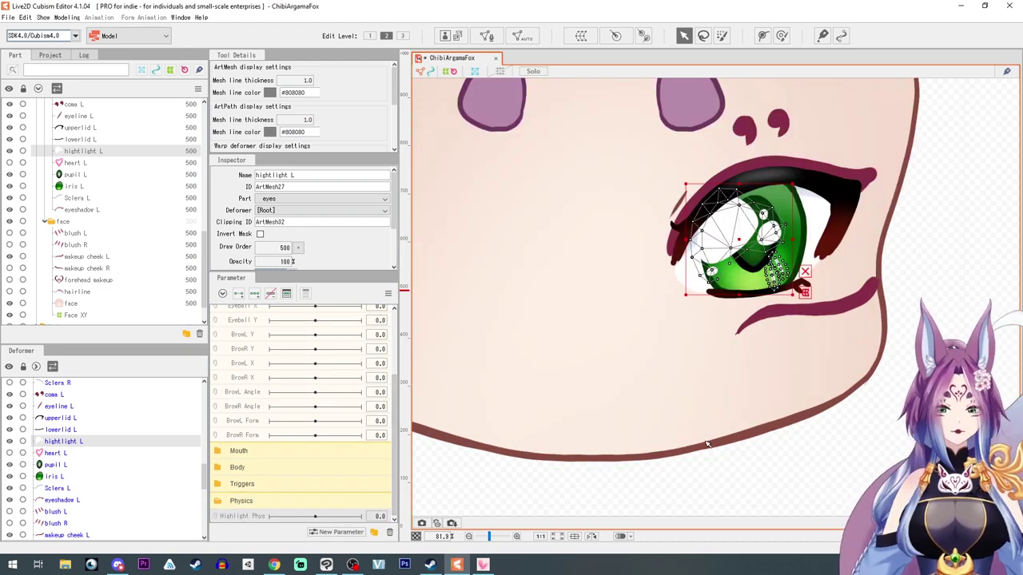
drag(705, 440, 653, 518)
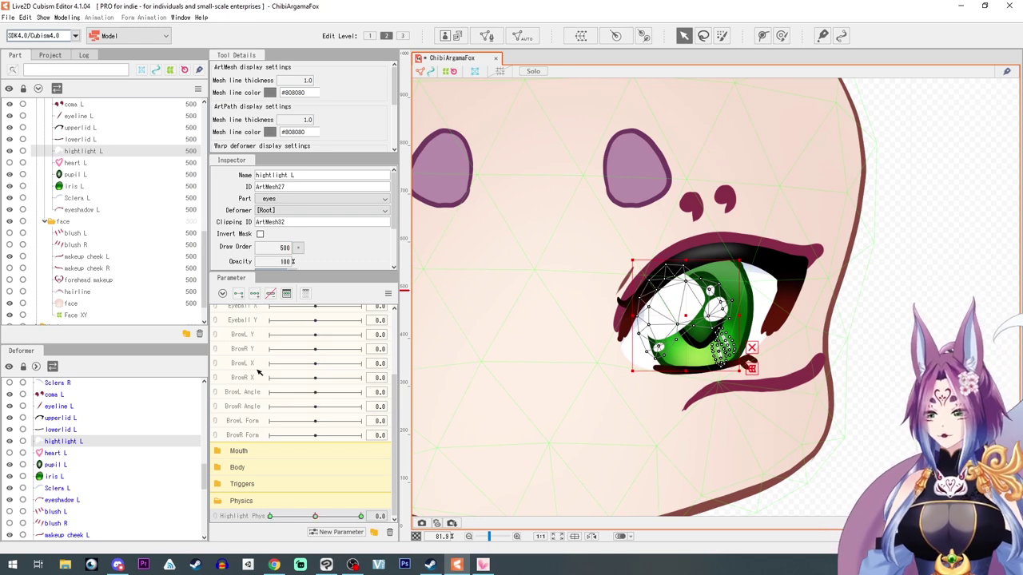
mouse_move(316, 517)
mouse_down()
mouse_move(329, 518)
mouse_move(201, 511)
mouse_move(319, 519)
mouse_up()
scroll(653, 418, up, 3)
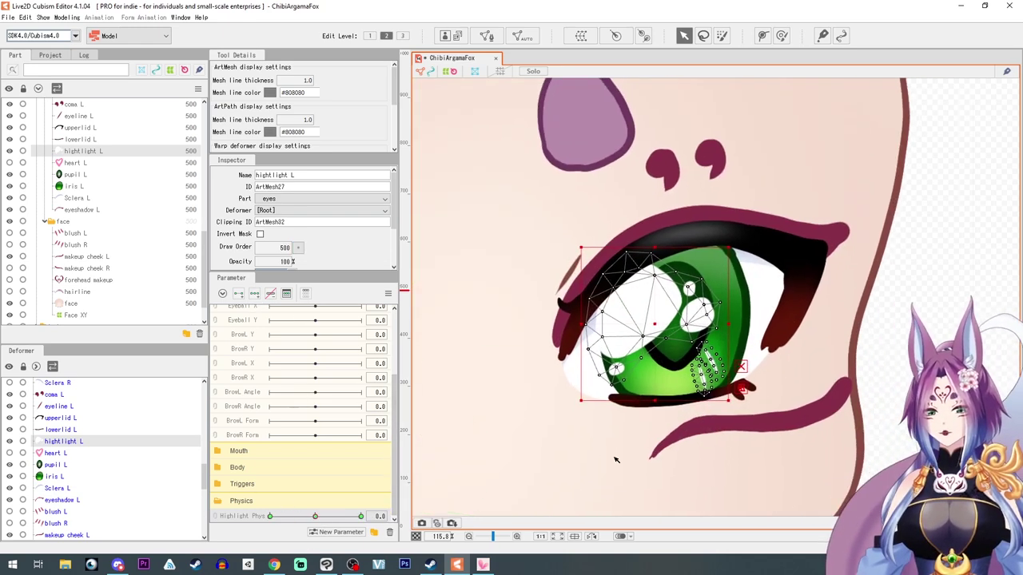
scroll(264, 431, down, 3)
scroll(264, 433, up, 3)
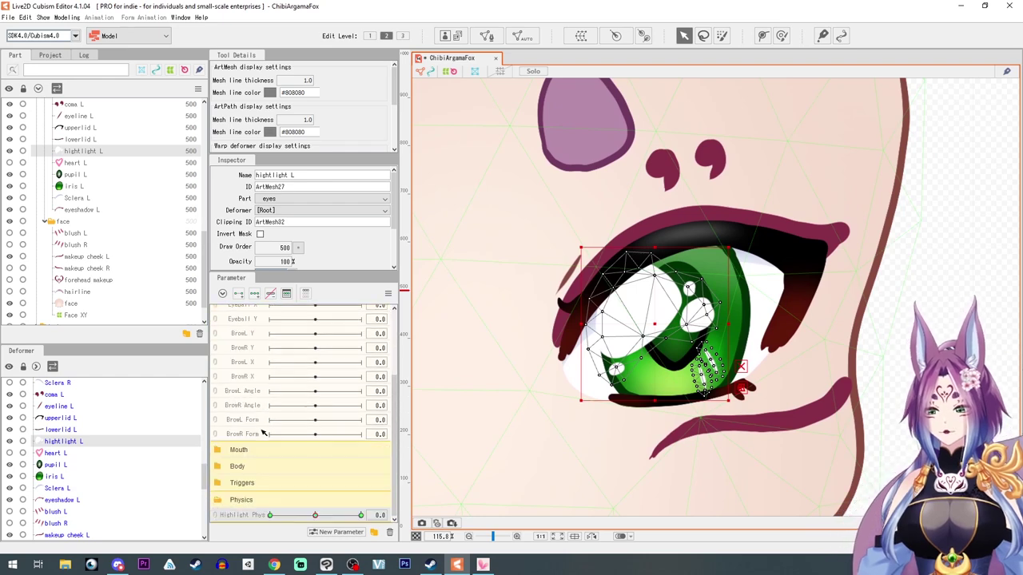
scroll(263, 430, down, 3)
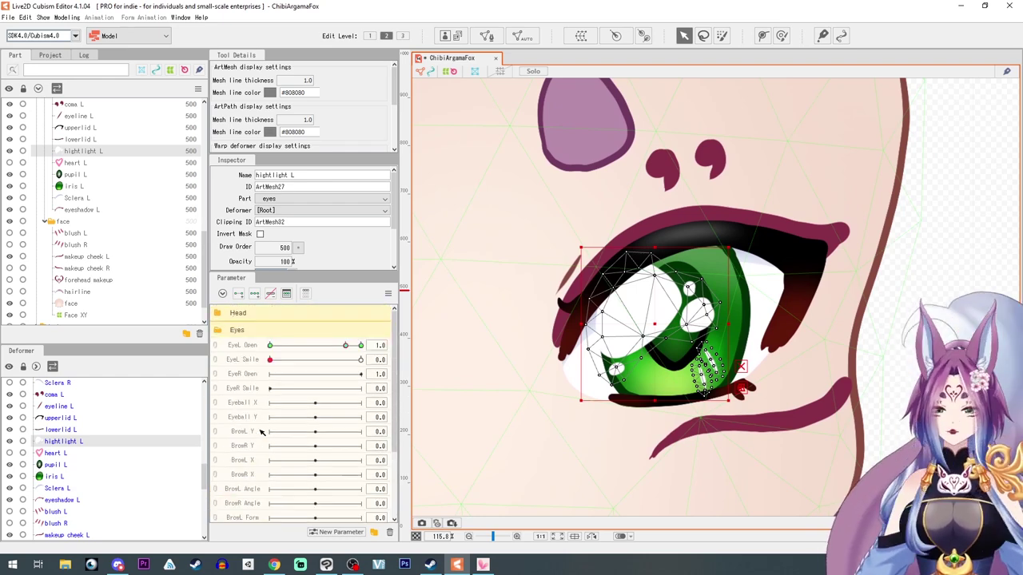
scroll(263, 427, up, 3)
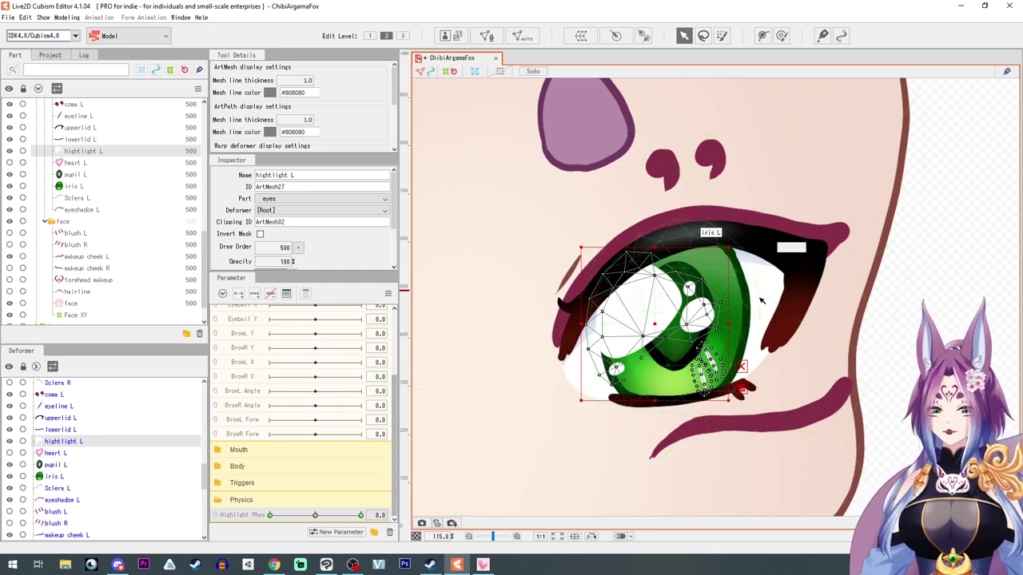
scroll(304, 374, up, 3)
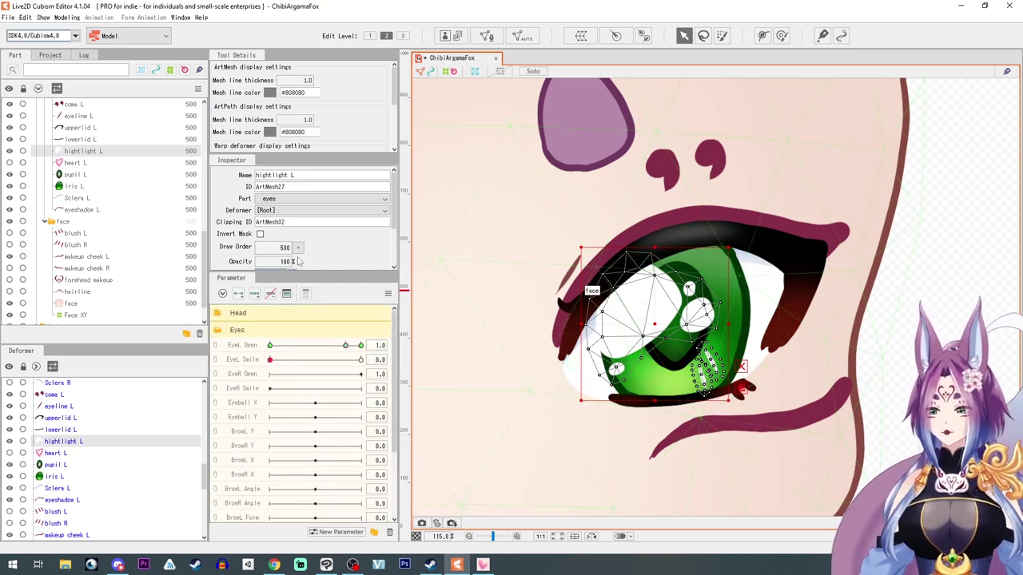
drag(298, 276, 297, 181)
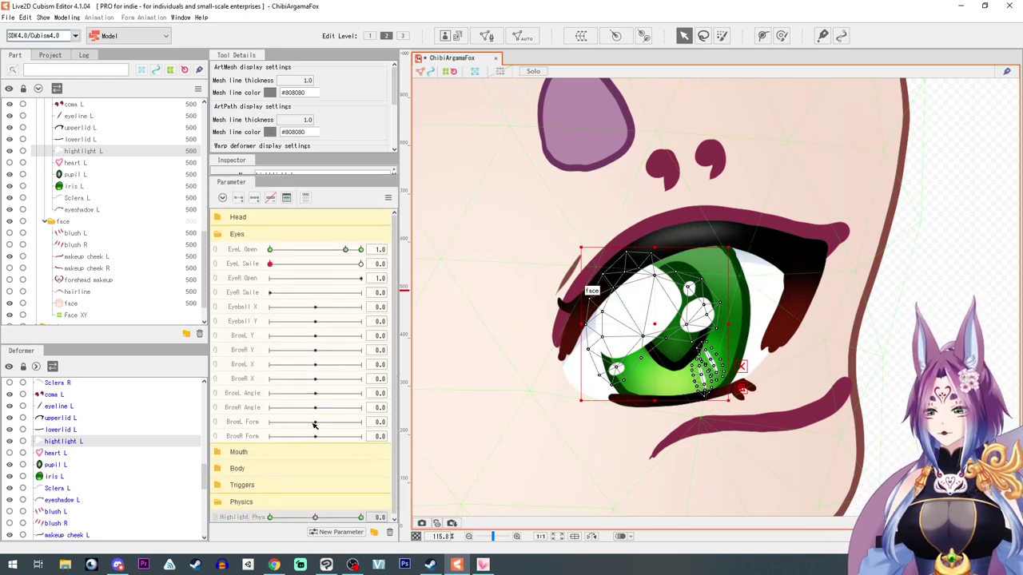
- With EyeL Open at 1.0, rotate the left eye highlight clockwise at Highlight Phys 30 and counterclockwise at -30, ending at 0
drag(346, 248, 182, 248)
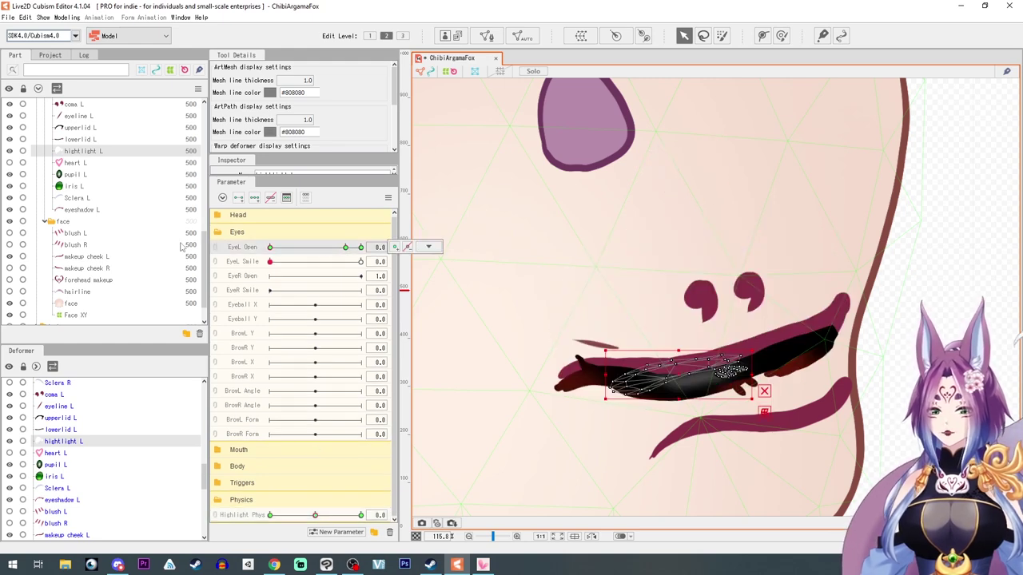
drag(285, 253, 346, 248)
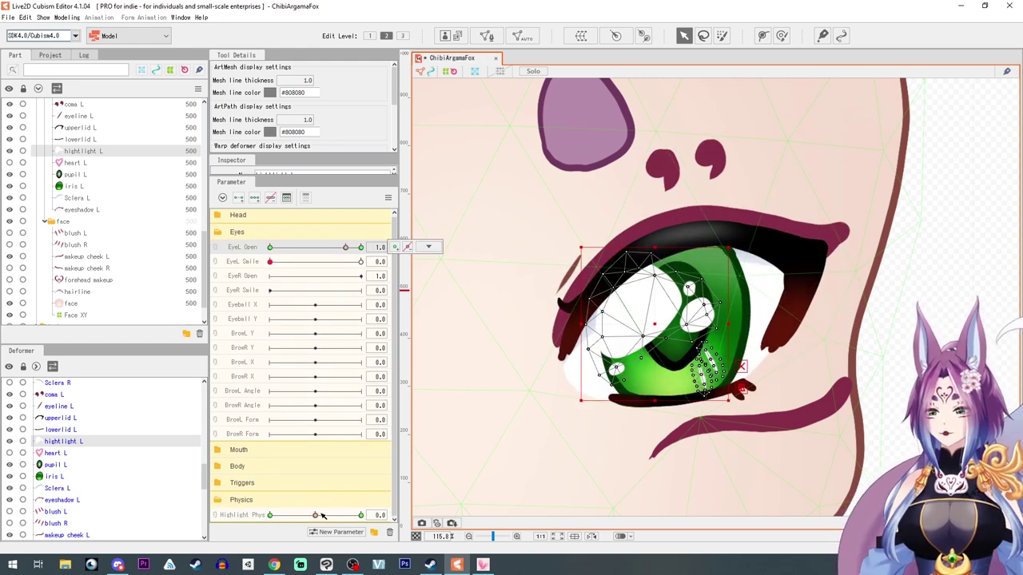
drag(317, 515, 362, 516)
drag(736, 244, 750, 264)
drag(362, 517, 110, 509)
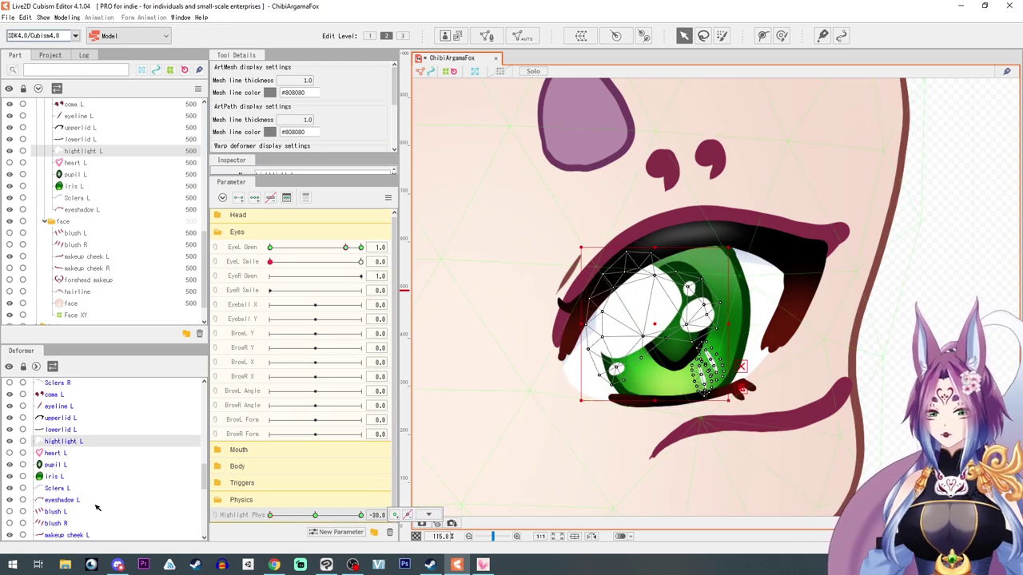
drag(735, 245, 713, 224)
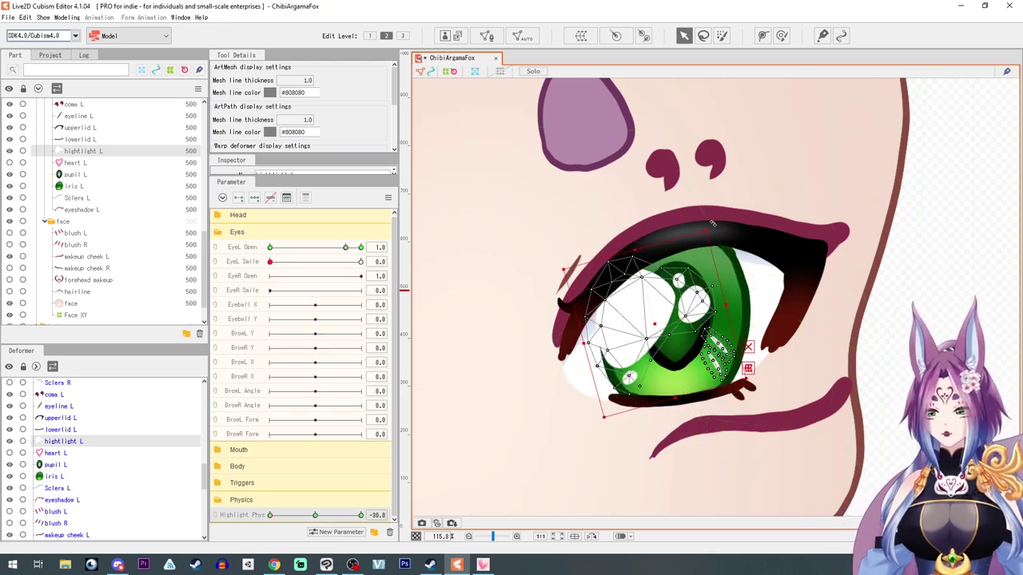
drag(271, 516, 315, 521)
- With EyeL Open at 1.2, rotate the small highlight clockwise at Highlight Phys 30 and counterclockwise at -30, ending at 0
drag(361, 248, 363, 250)
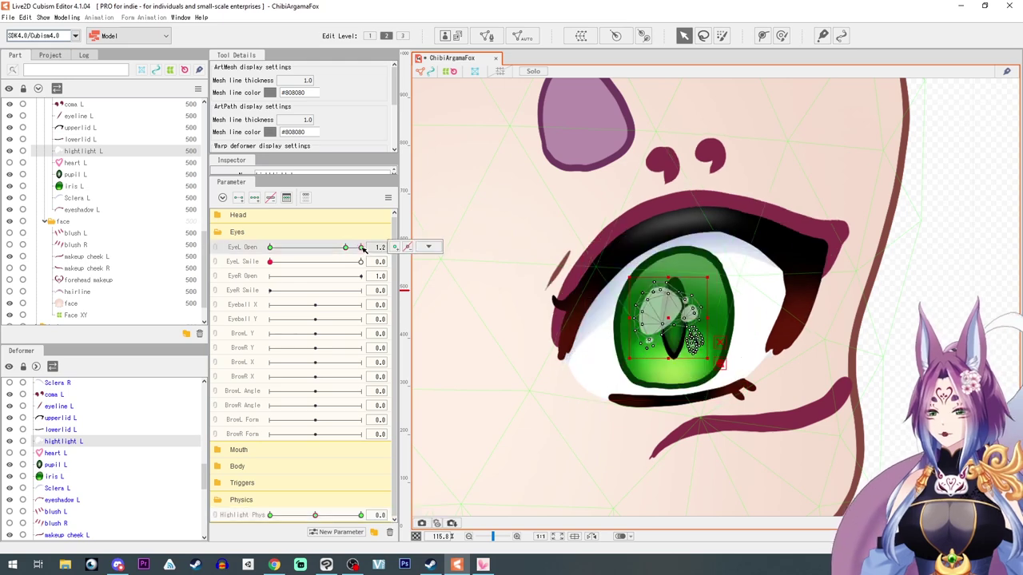
click(323, 515)
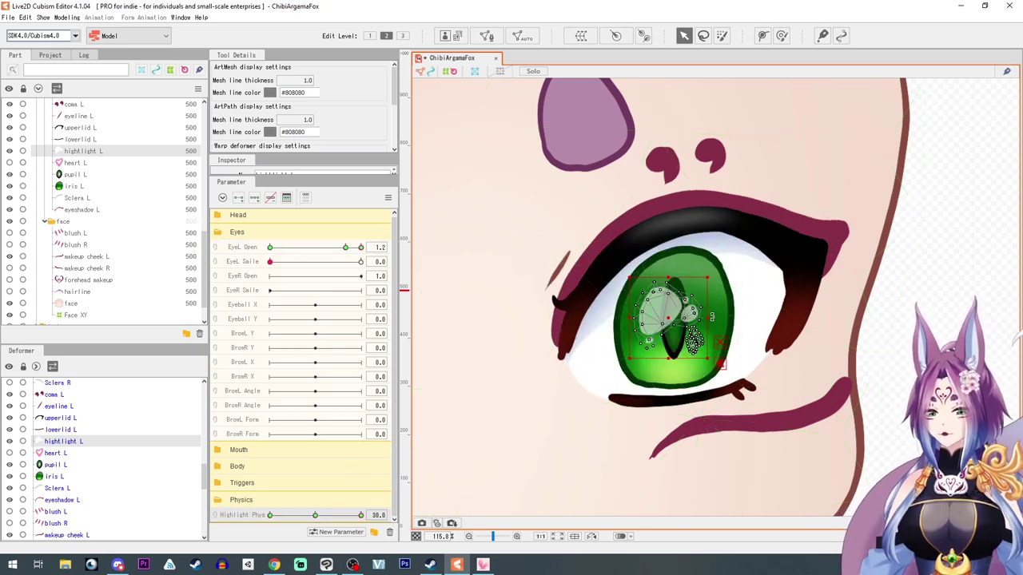
drag(712, 317, 708, 338)
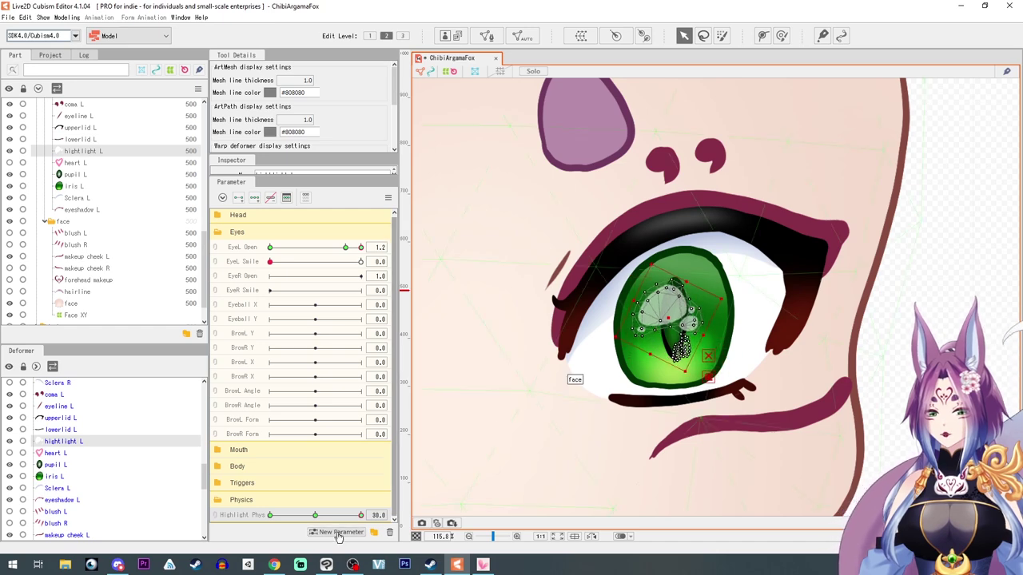
drag(357, 519, 270, 516)
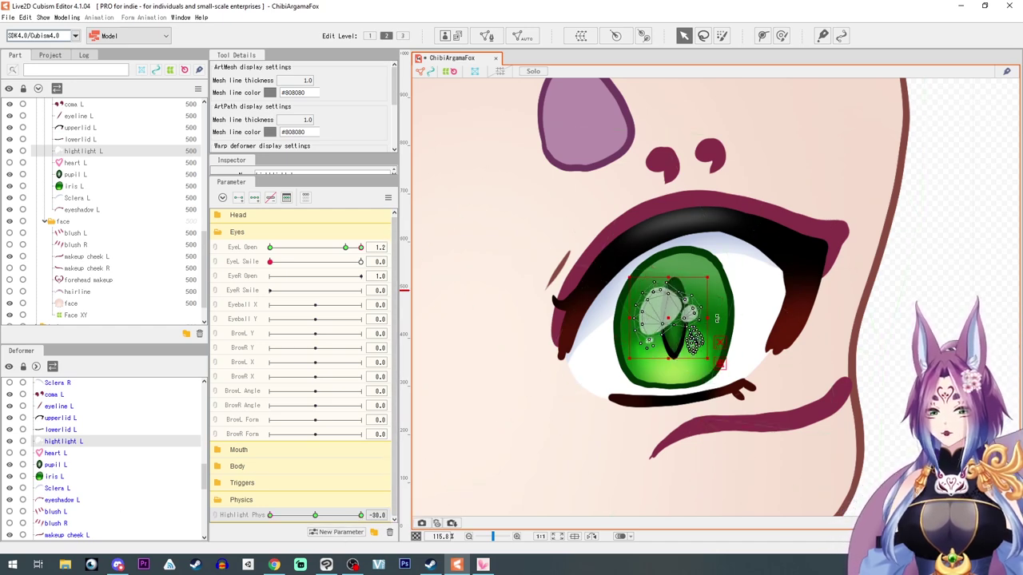
drag(281, 520, 315, 516)
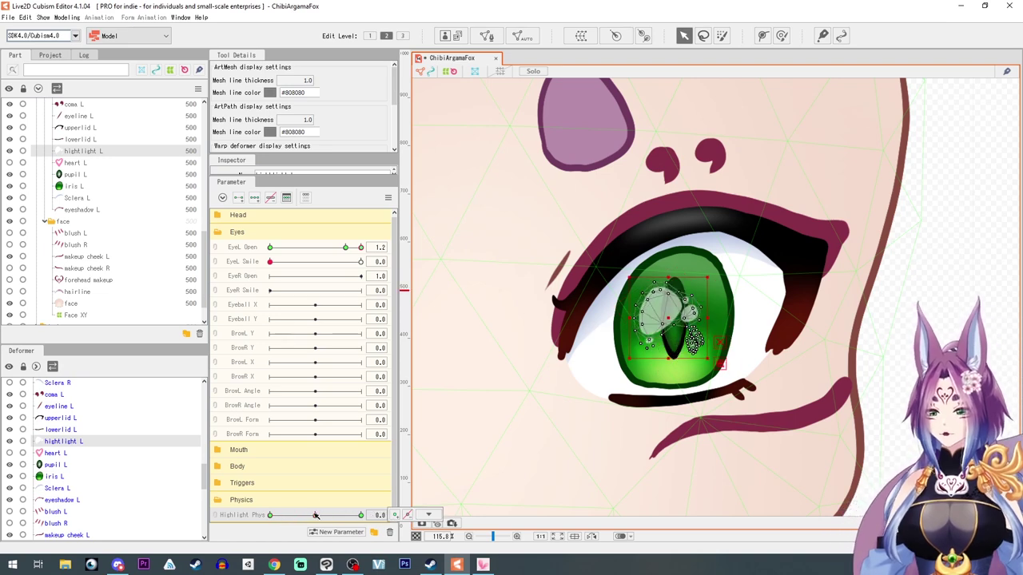
- Check the highlight physics with EyeL Open at 0.0 and return EyeL Open to 1.0
drag(336, 249, 151, 249)
mouse_move(349, 517)
mouse_down()
mouse_move(299, 517)
mouse_move(345, 517)
mouse_up()
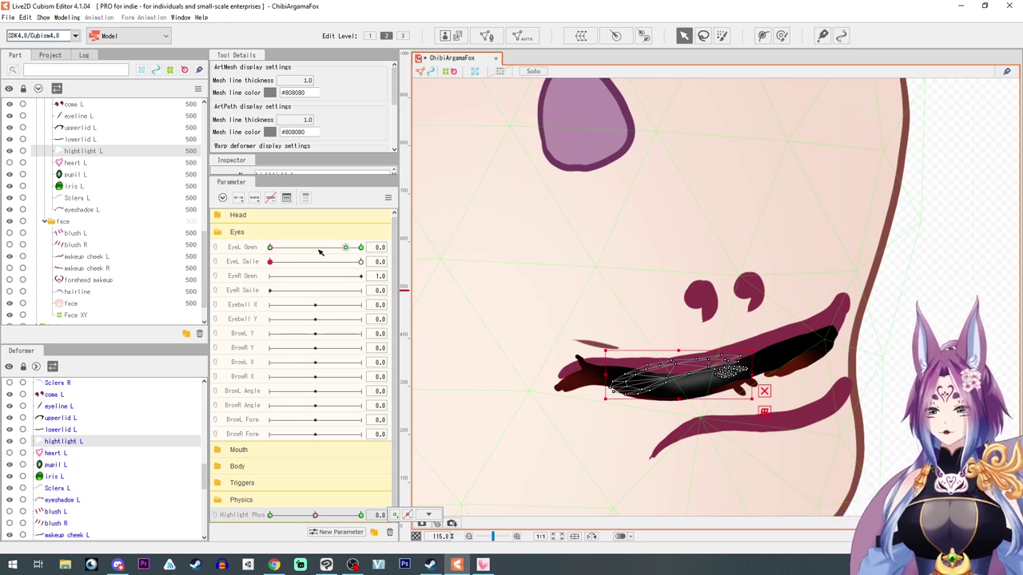
click(346, 248)
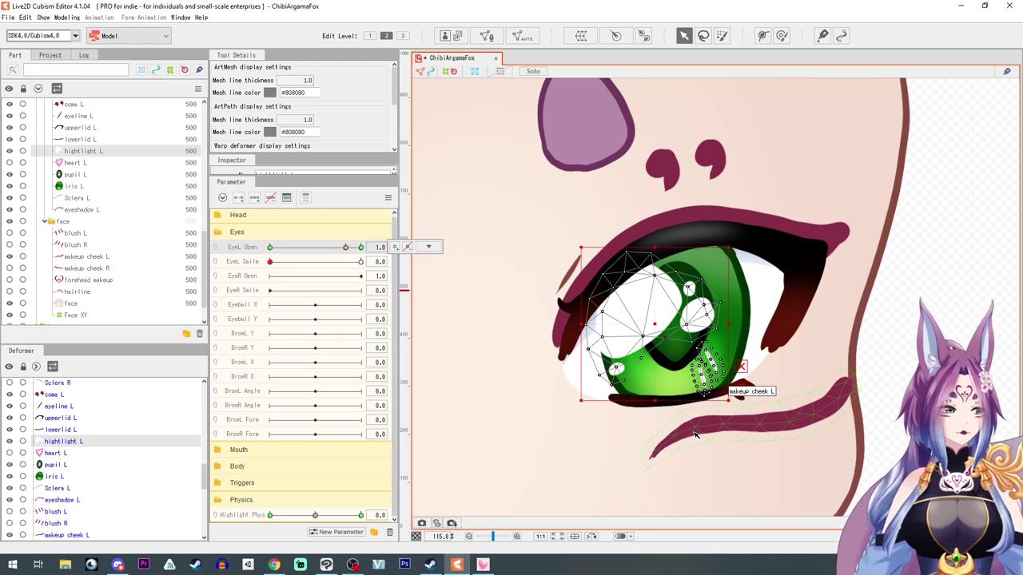
- Open the Physics/Scene Blending Settings for the model
click(24, 17)
mouse_move(45, 18)
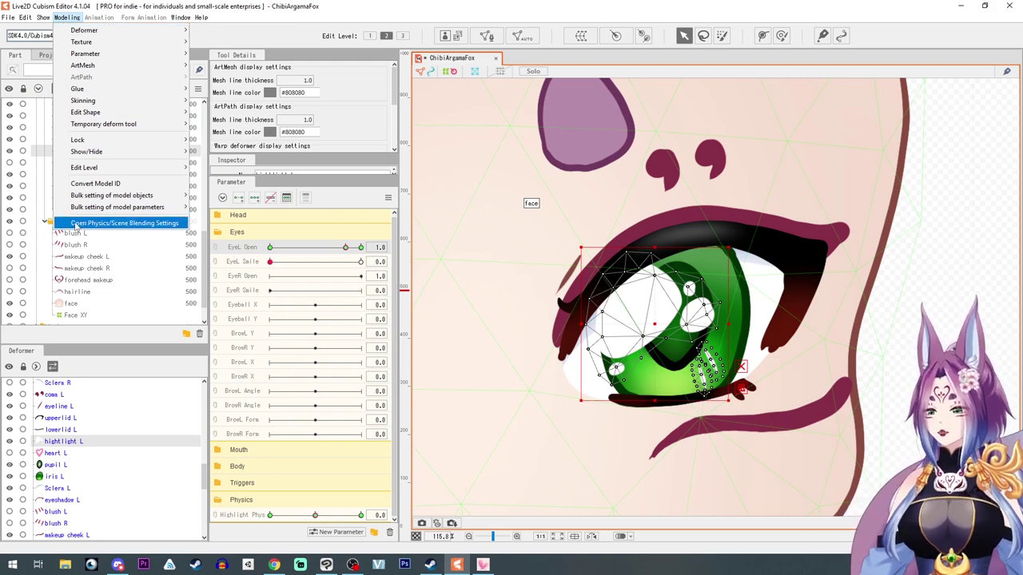
click(74, 224)
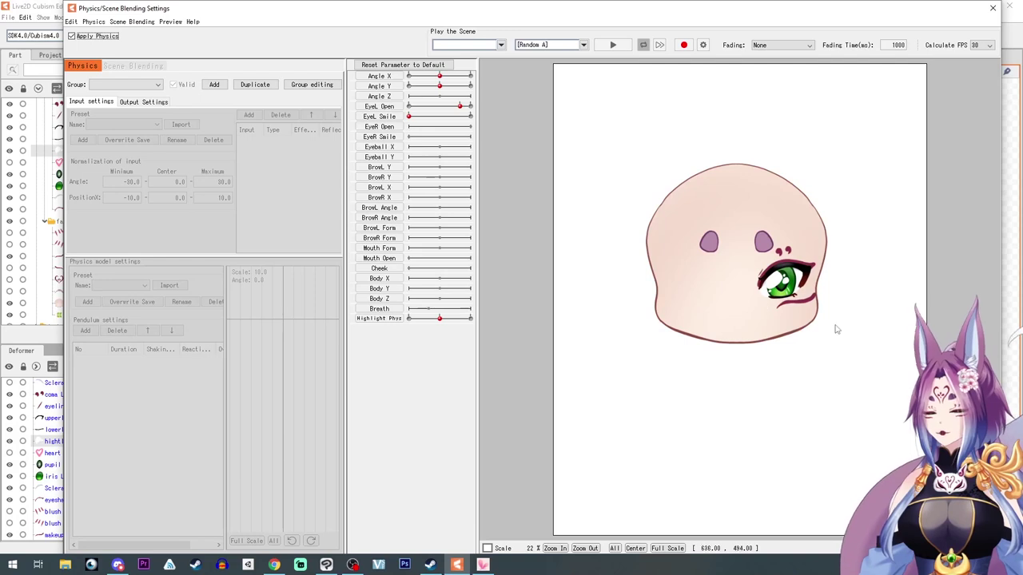
scroll(840, 324, up, 2)
scroll(657, 346, down, 2)
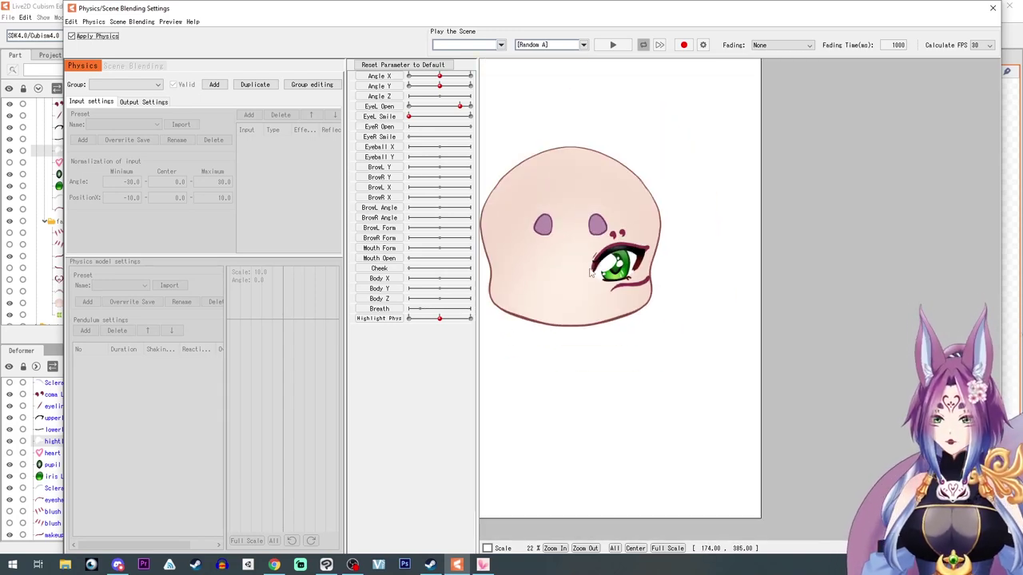
scroll(512, 264, down, 2)
scroll(864, 319, up, 2)
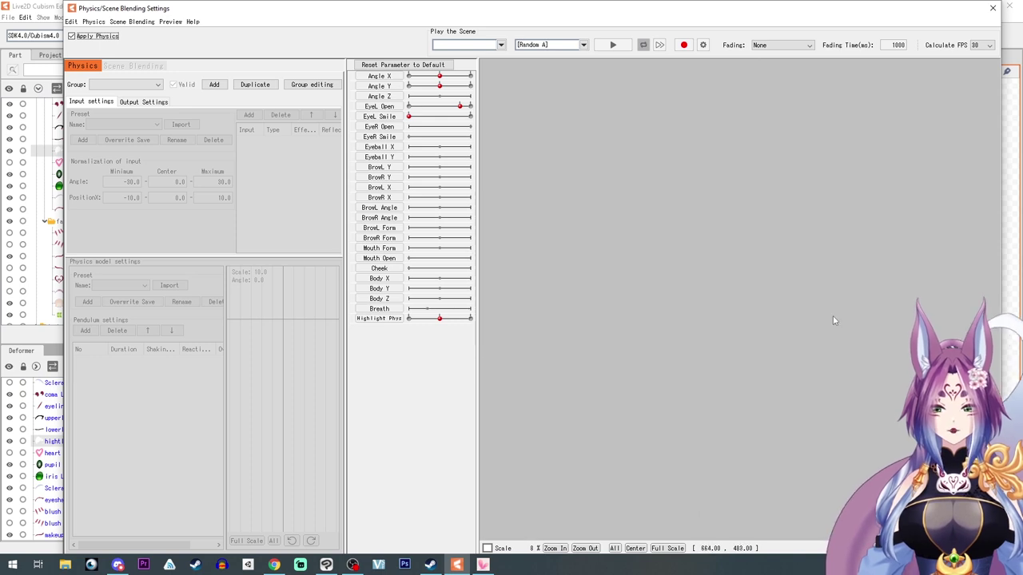
- Add a physics group named Highlights with the Head Input preset and the Bust (Small) physics model preset
scroll(836, 317, down, 2)
scroll(531, 272, up, 2)
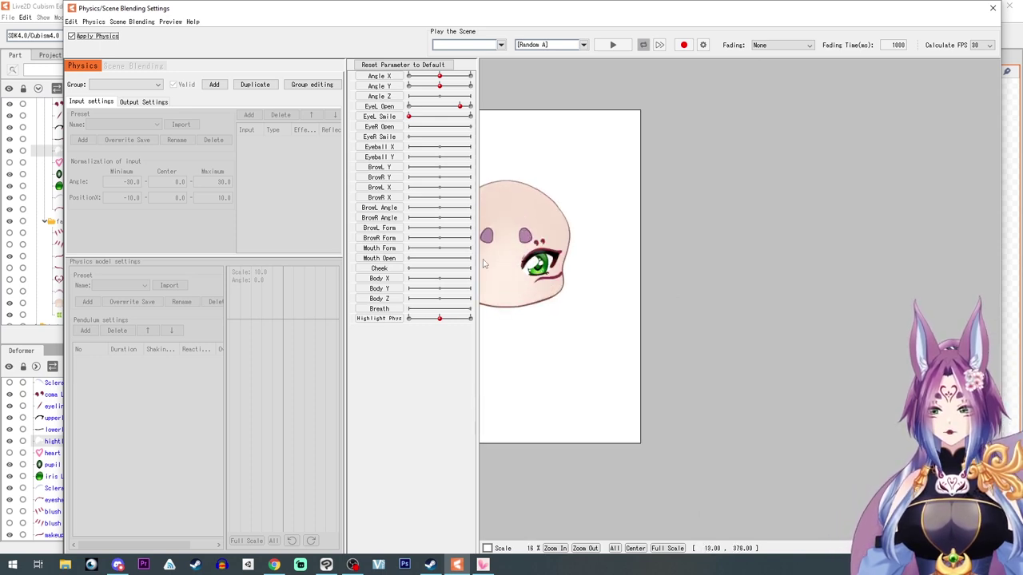
scroll(512, 265, up, 1)
scroll(942, 301, down, 2)
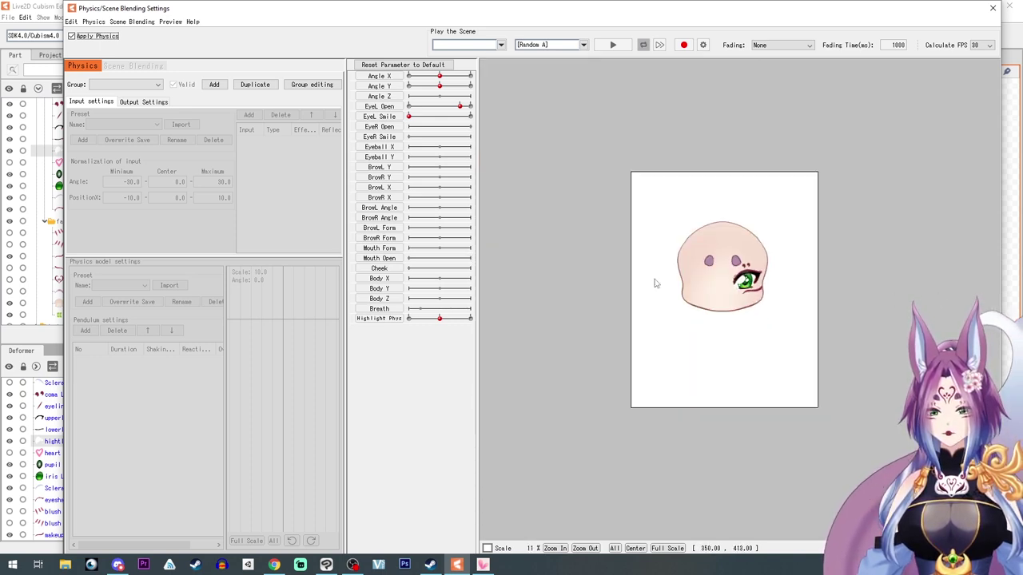
scroll(740, 285, up, 1)
scroll(739, 285, up, 3)
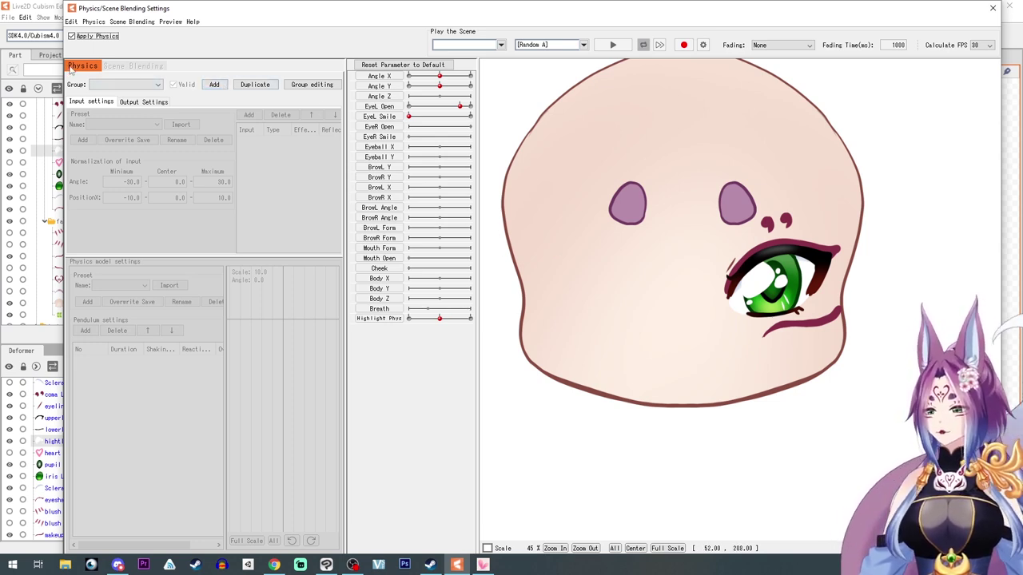
click(212, 86)
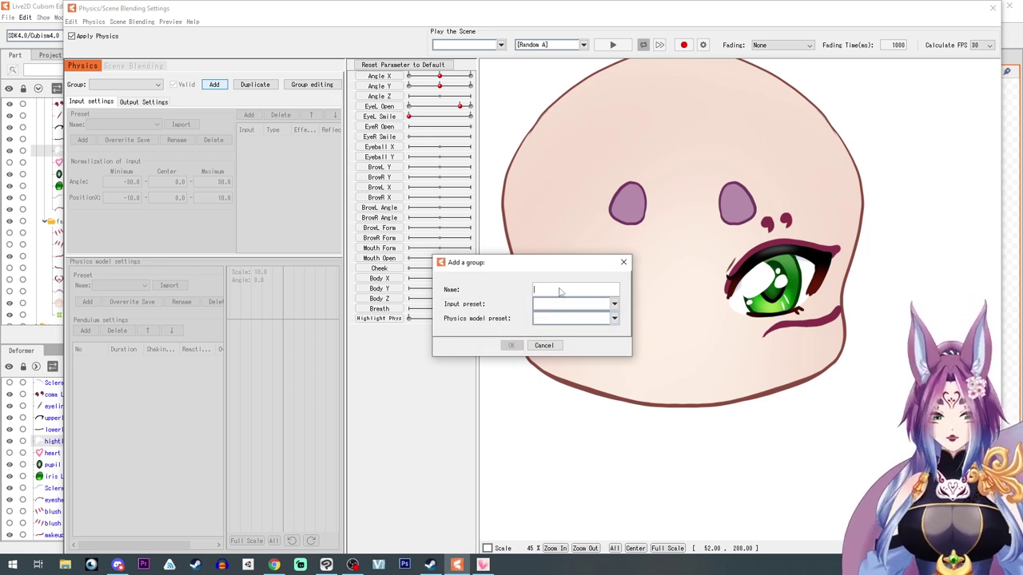
text(Highlights)
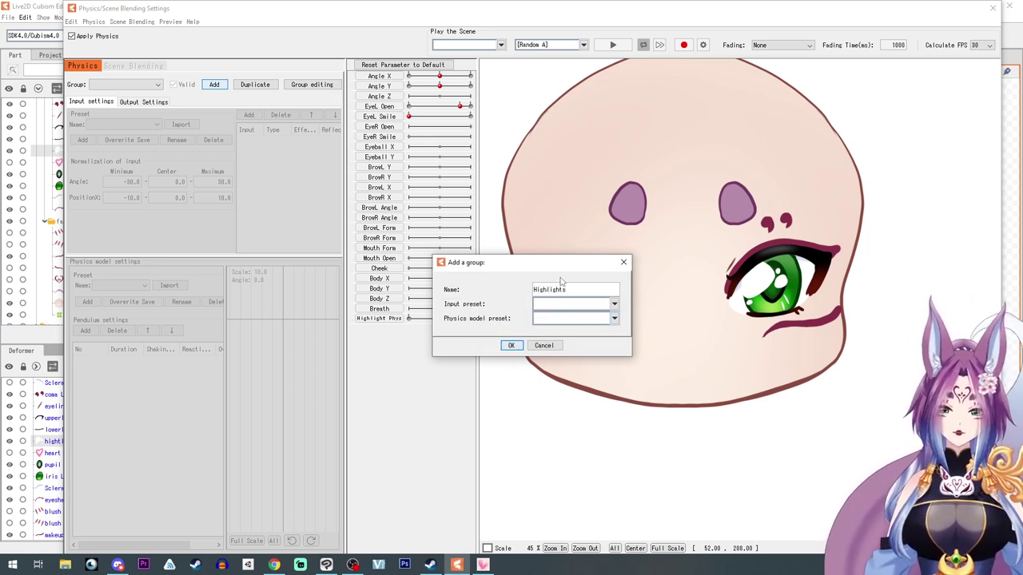
click(583, 304)
click(557, 323)
click(556, 322)
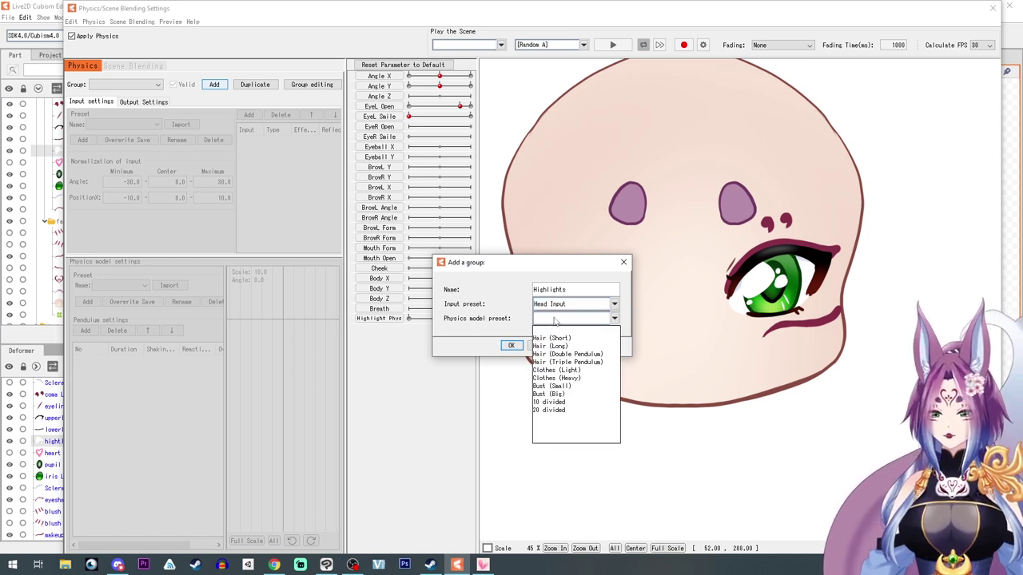
click(552, 386)
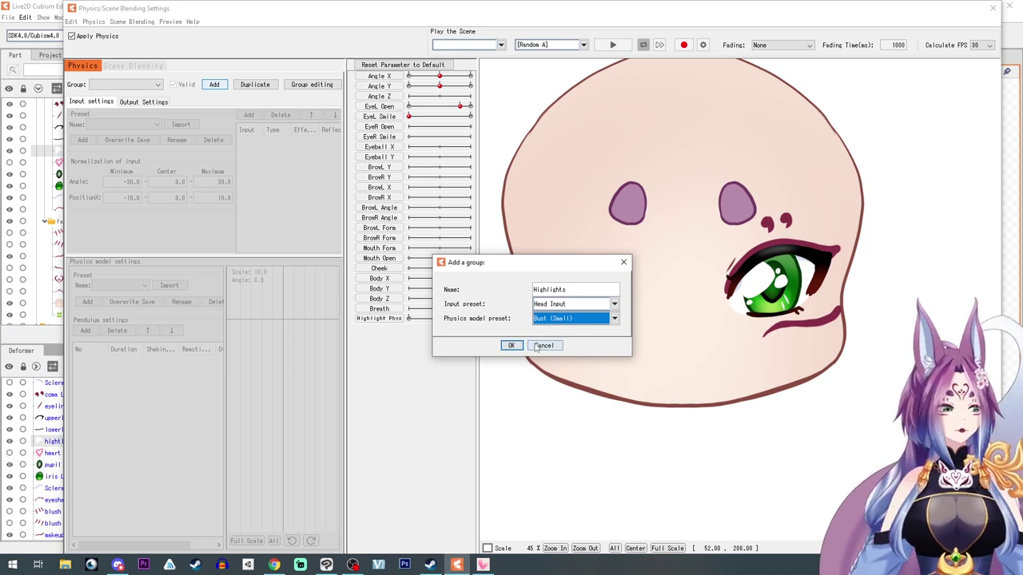
click(511, 346)
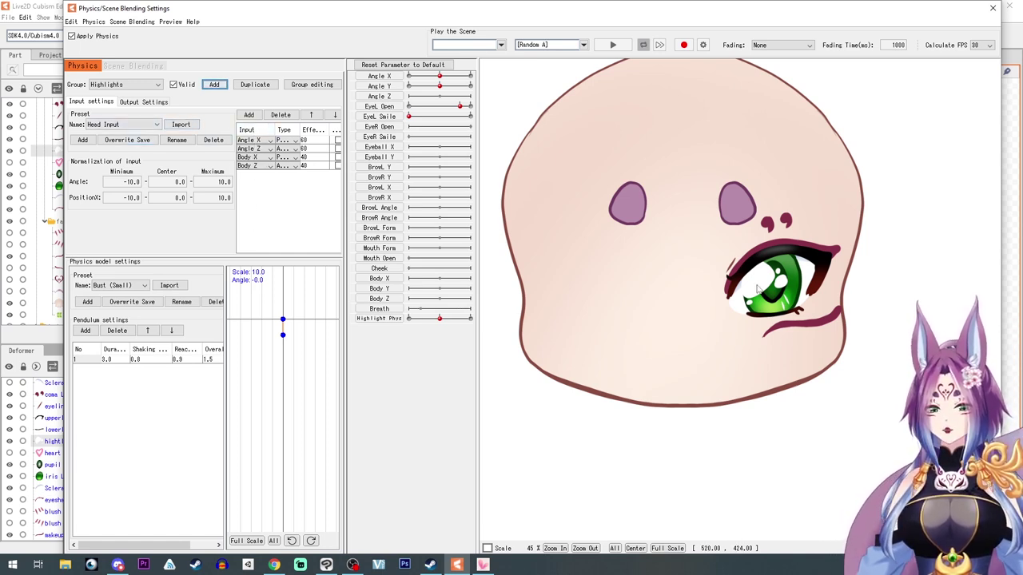
- Delete the preset inputs Angle X, Angle Z, Body X and Body Z from the Highlights group
click(280, 116)
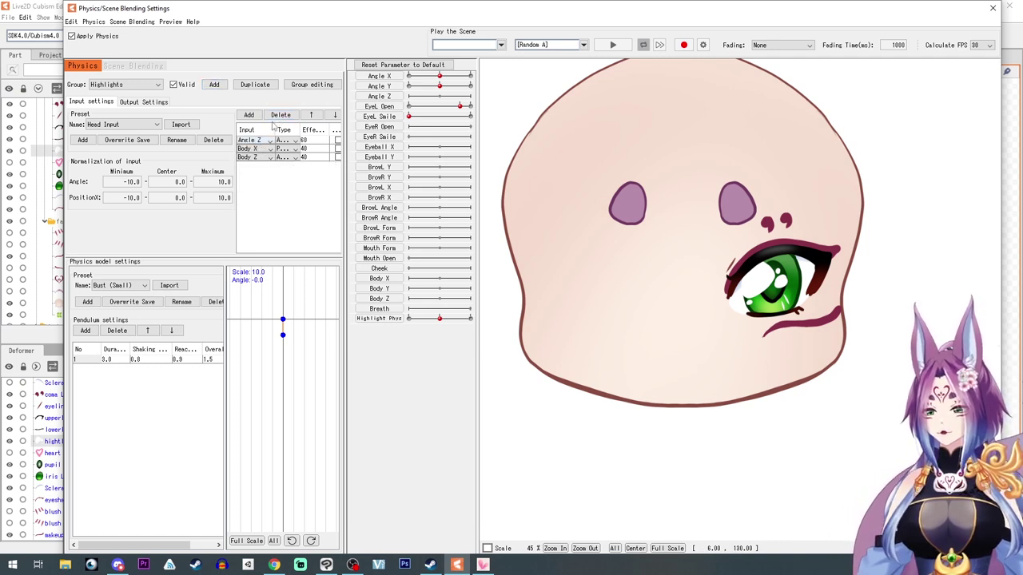
click(281, 116)
click(282, 116)
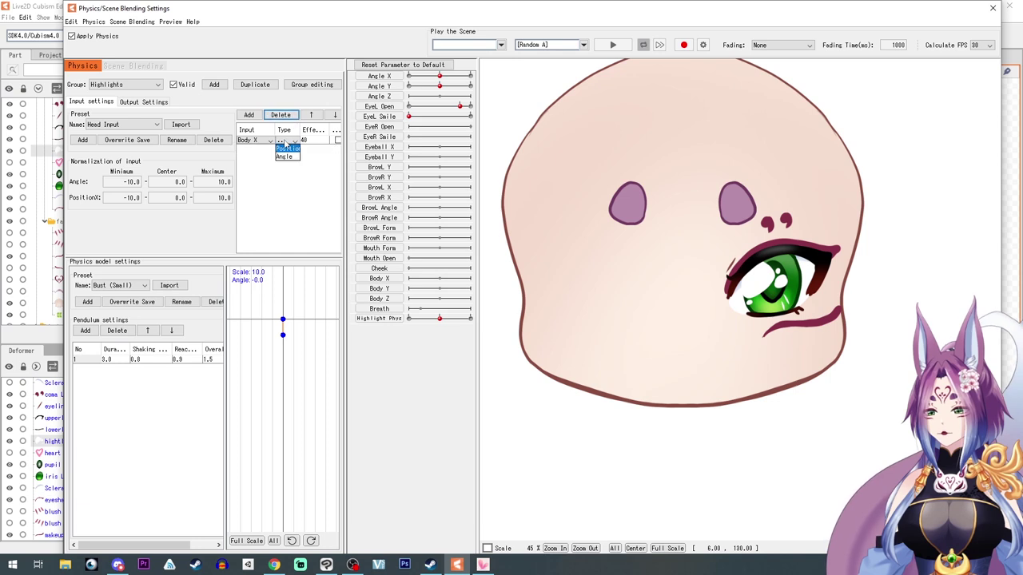
click(281, 117)
- Add EyeL Open and EyeR Open as input parameters of the Highlights group
click(249, 115)
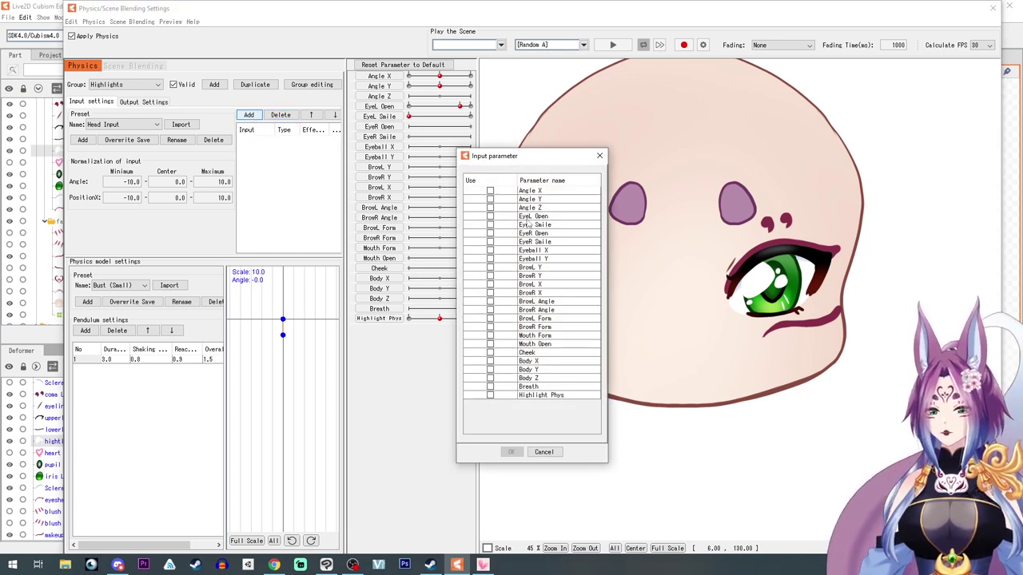
click(490, 216)
click(491, 226)
click(491, 226)
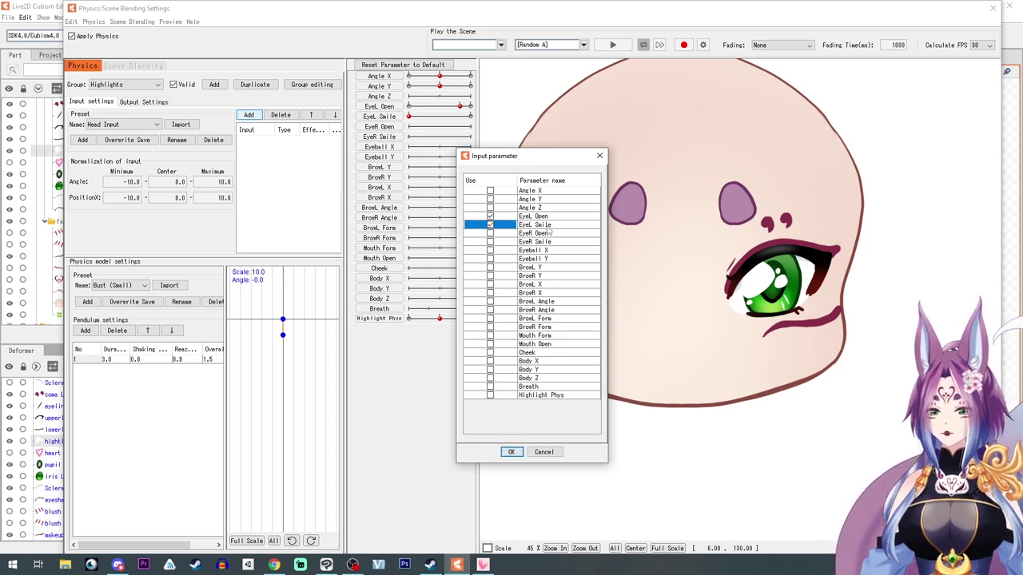
click(490, 227)
click(491, 233)
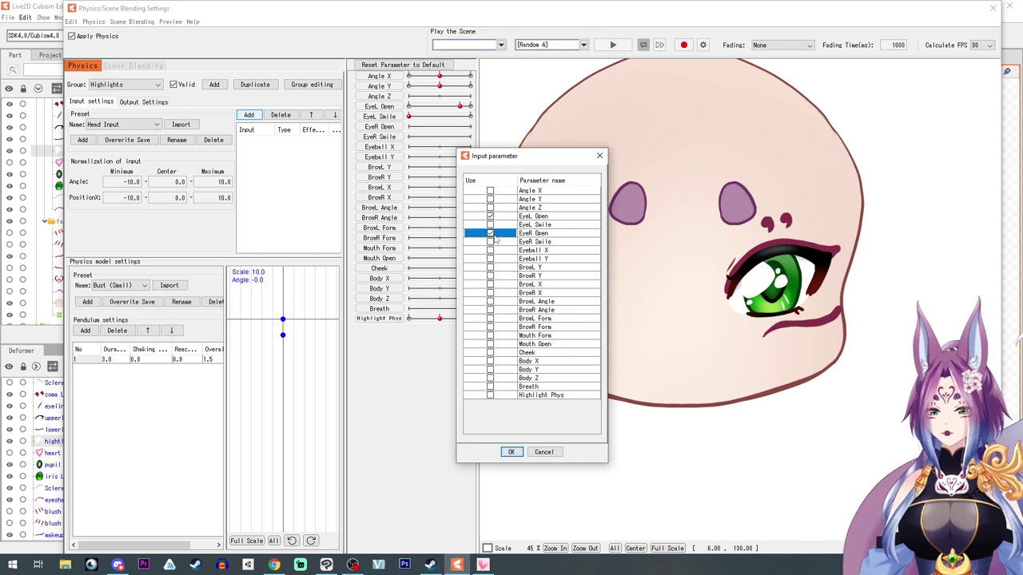
click(512, 452)
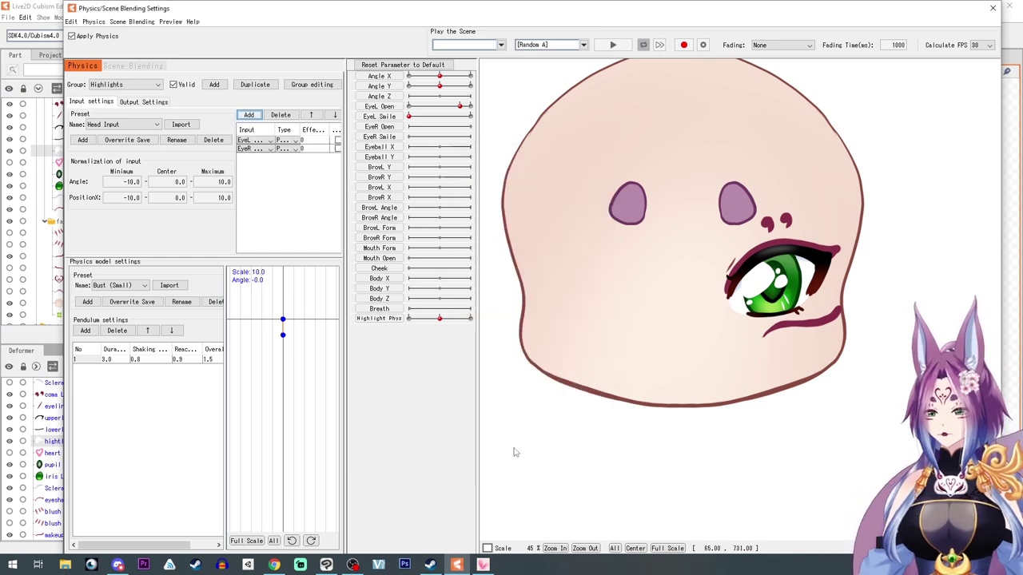
- Set the effectiveness of the EyeL Open and EyeR Open inputs to 50 each
click(304, 141)
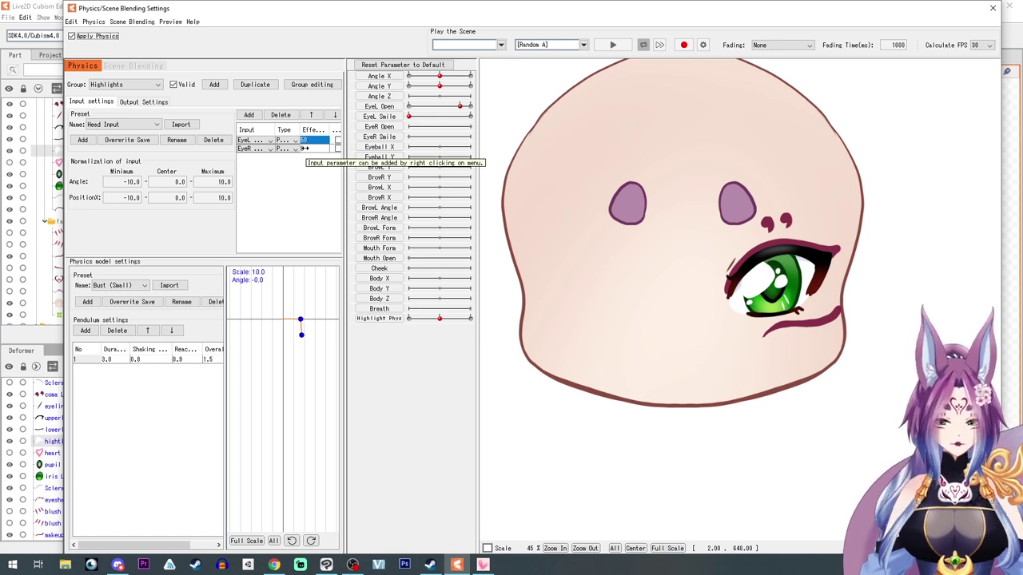
click(304, 148)
key(Return)
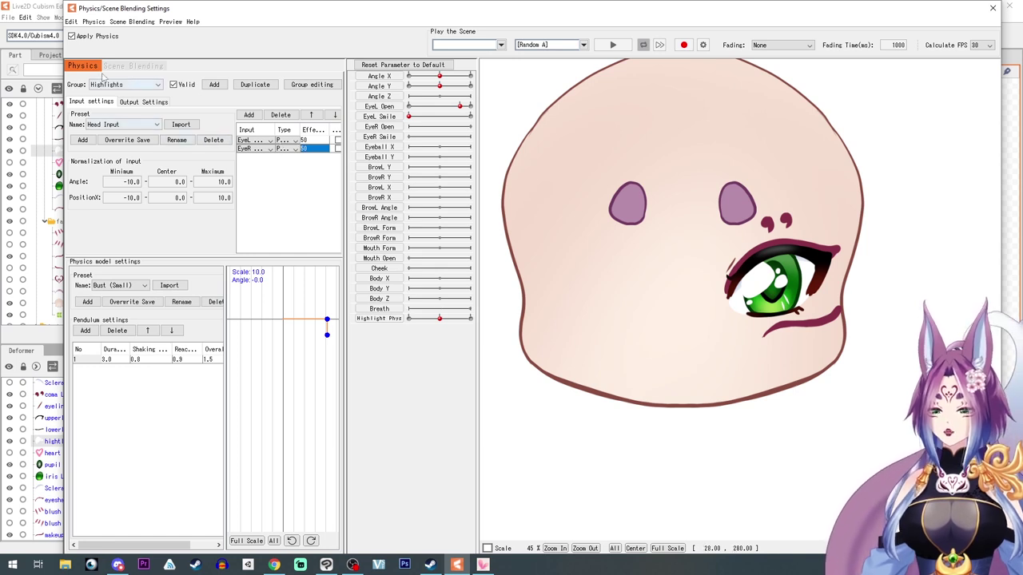
- Add Highlight Phys as the output parameter of the Highlights group
click(144, 103)
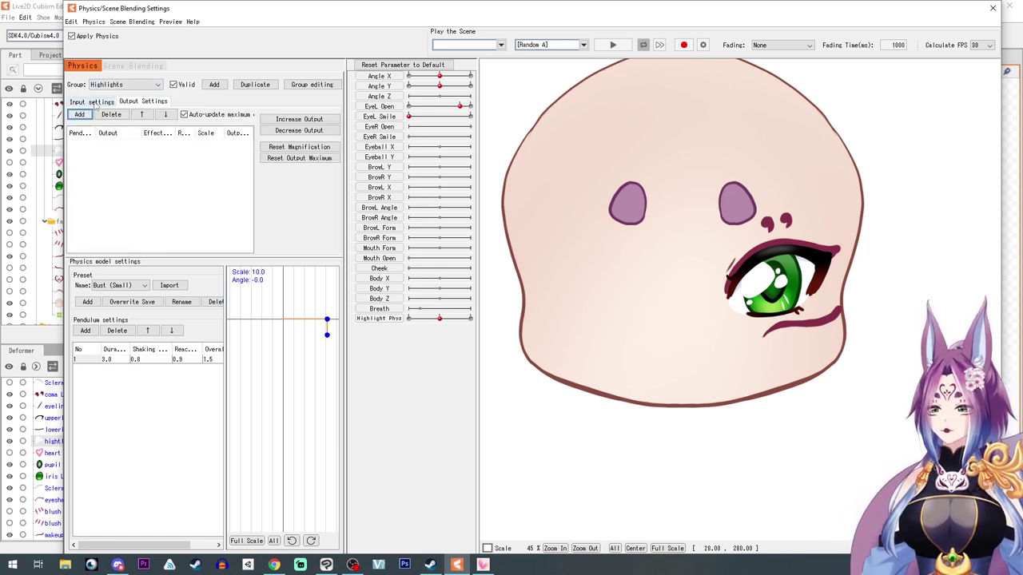
click(80, 115)
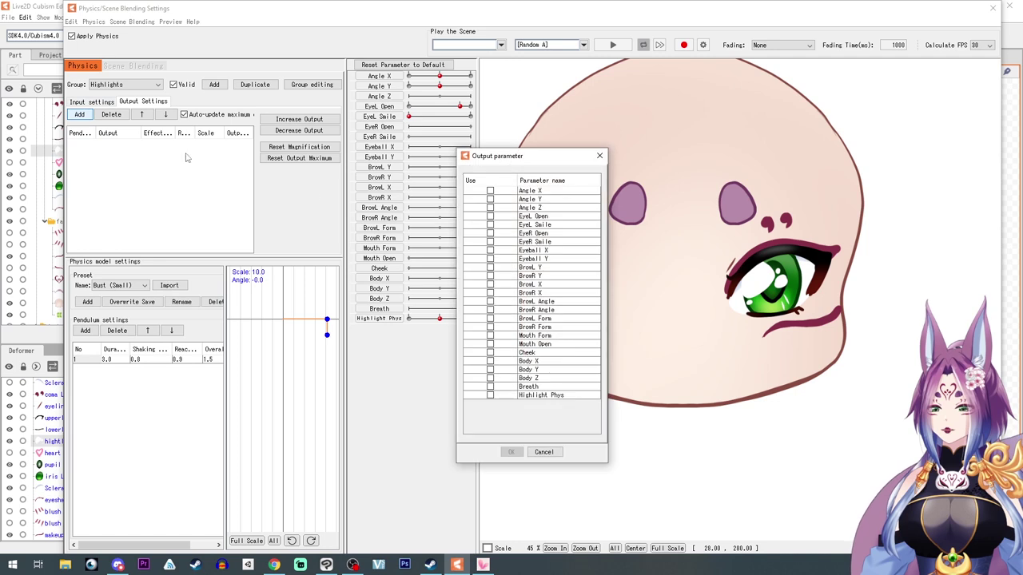
click(547, 396)
click(511, 452)
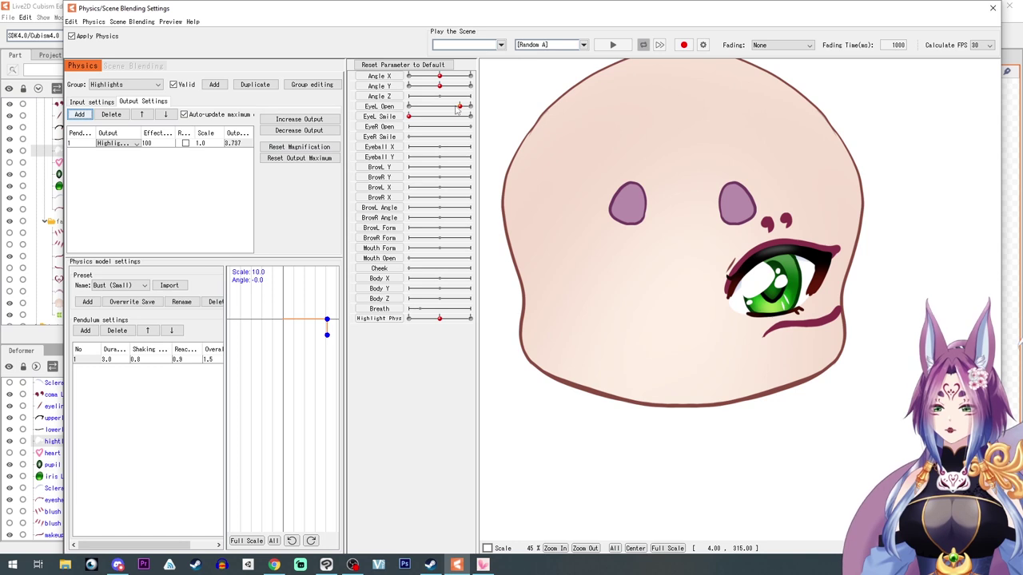
- Increase the Highlight Phys output scale to 24.458, testing the highlight's response by moving EyeL Open
drag(501, 119, 465, 115)
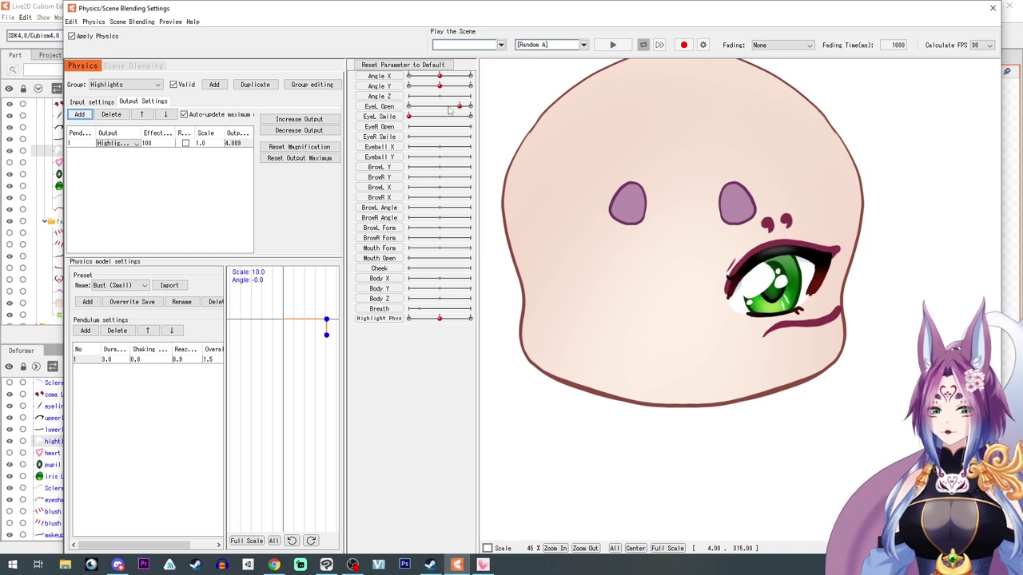
click(91, 101)
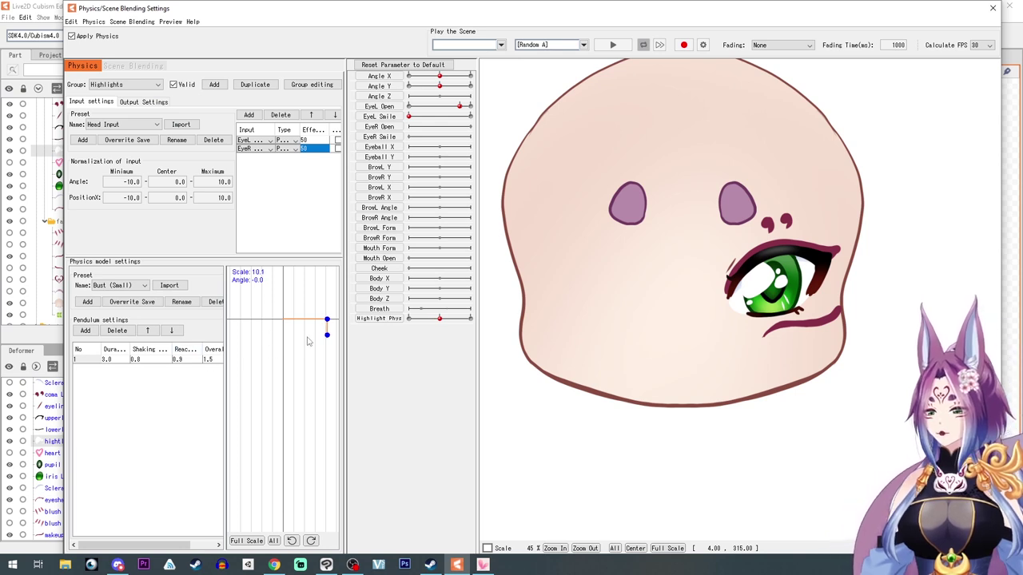
click(143, 102)
double_click(203, 146)
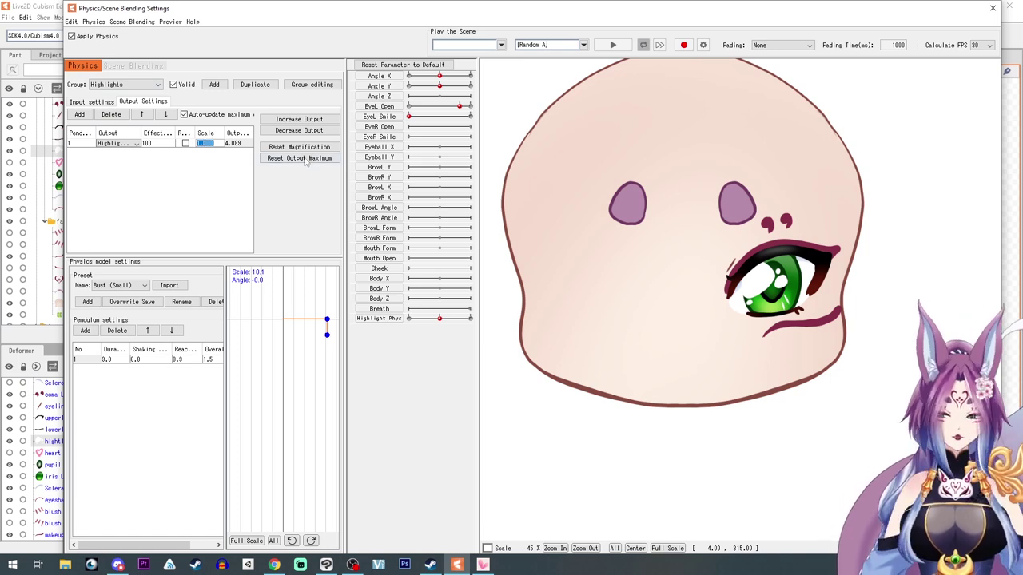
click(300, 119)
click(487, 294)
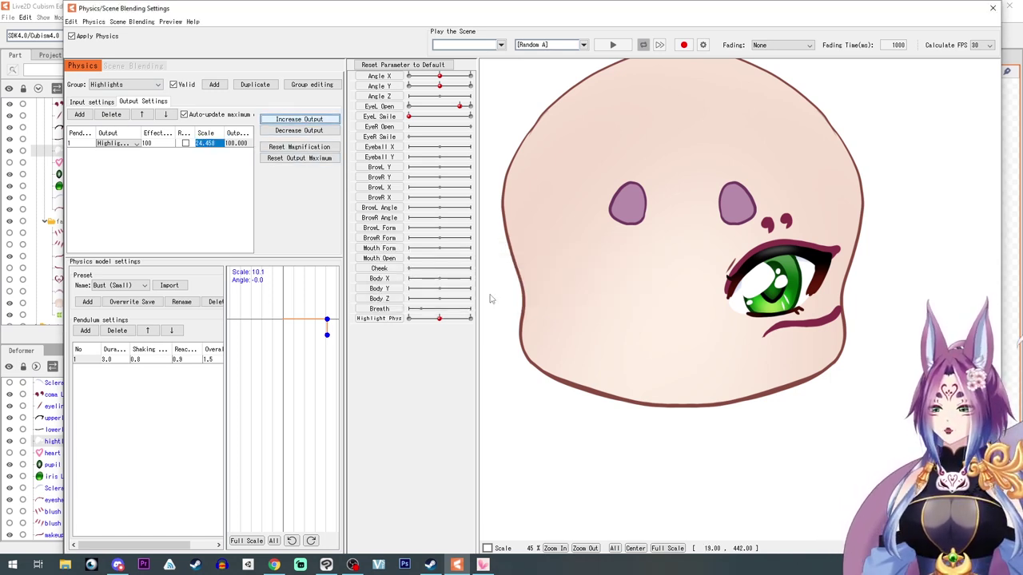
mouse_move(459, 106)
mouse_down()
mouse_move(415, 110)
mouse_move(480, 115)
mouse_move(410, 115)
mouse_move(479, 117)
mouse_move(389, 122)
mouse_move(493, 126)
mouse_move(438, 120)
mouse_move(461, 119)
mouse_up()
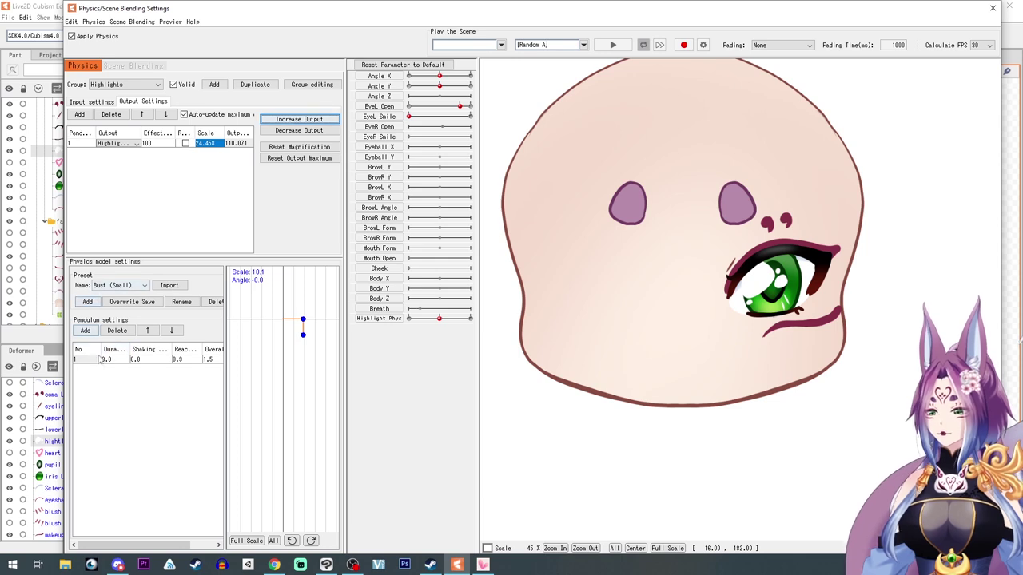
- Set the pendulum's duration to 6.6 and test the highlight motion by moving EyeL Open to its maximum and back
drag(111, 359, 117, 359)
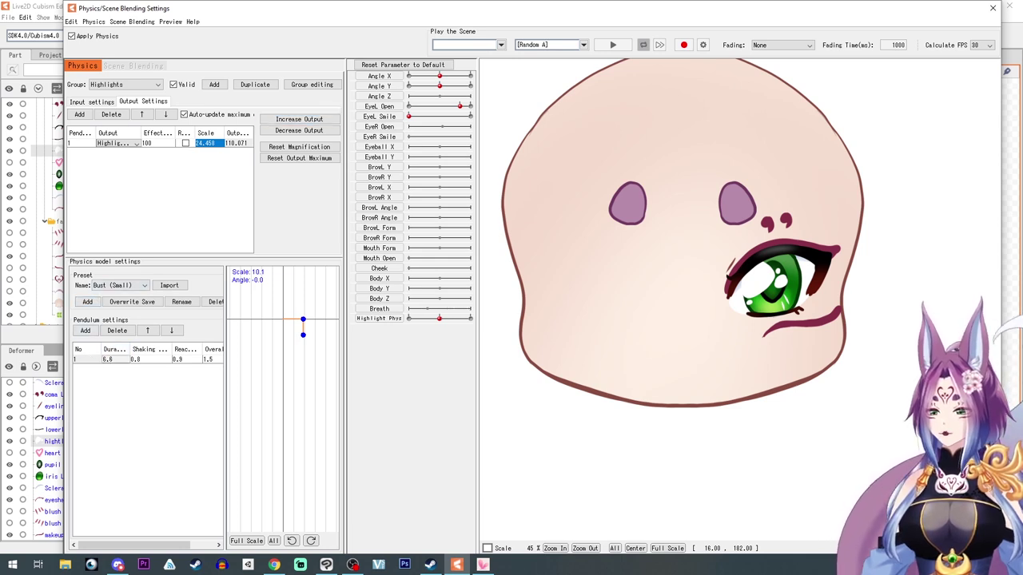
key(Return)
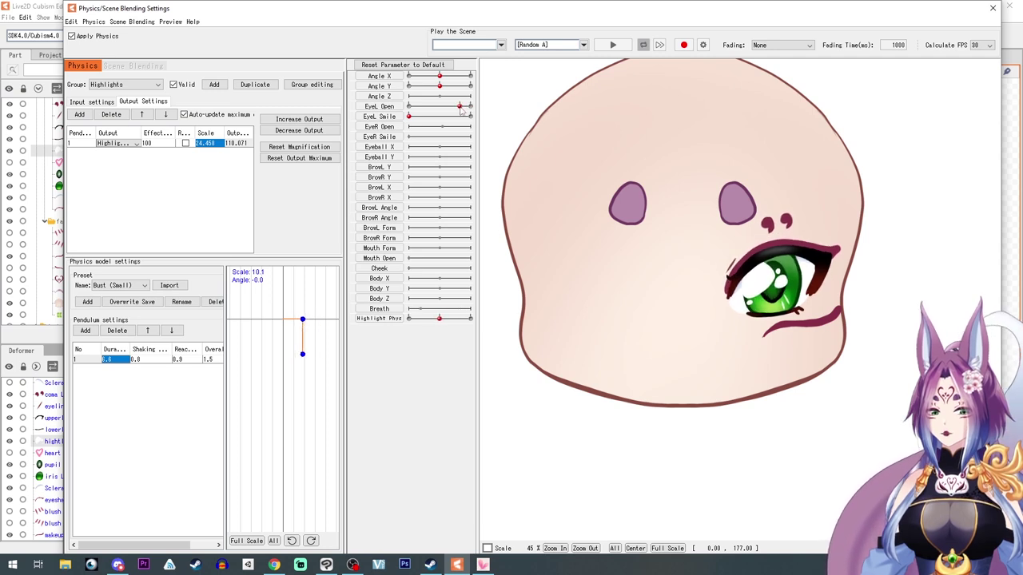
drag(460, 106, 504, 117)
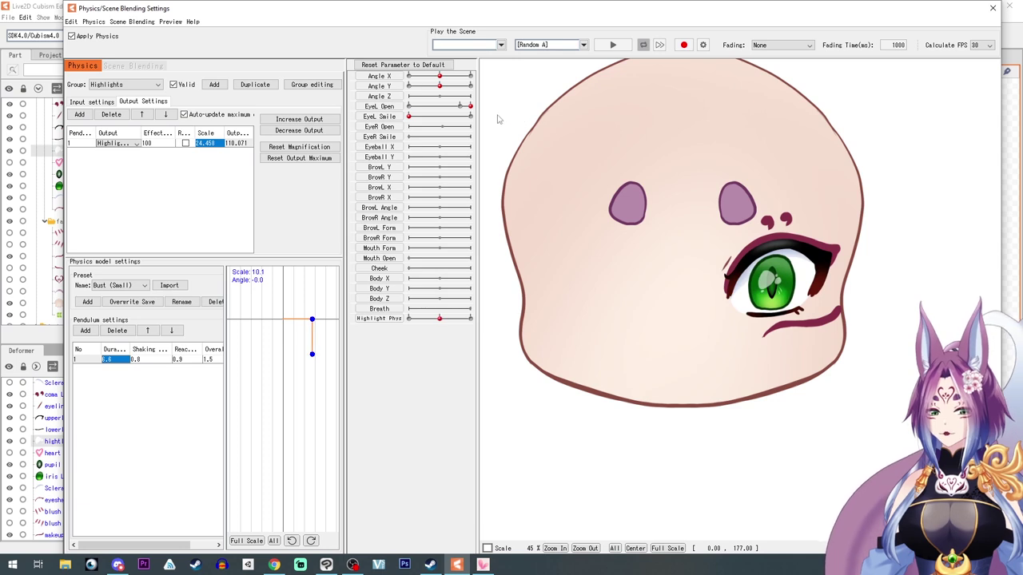
drag(470, 107, 461, 112)
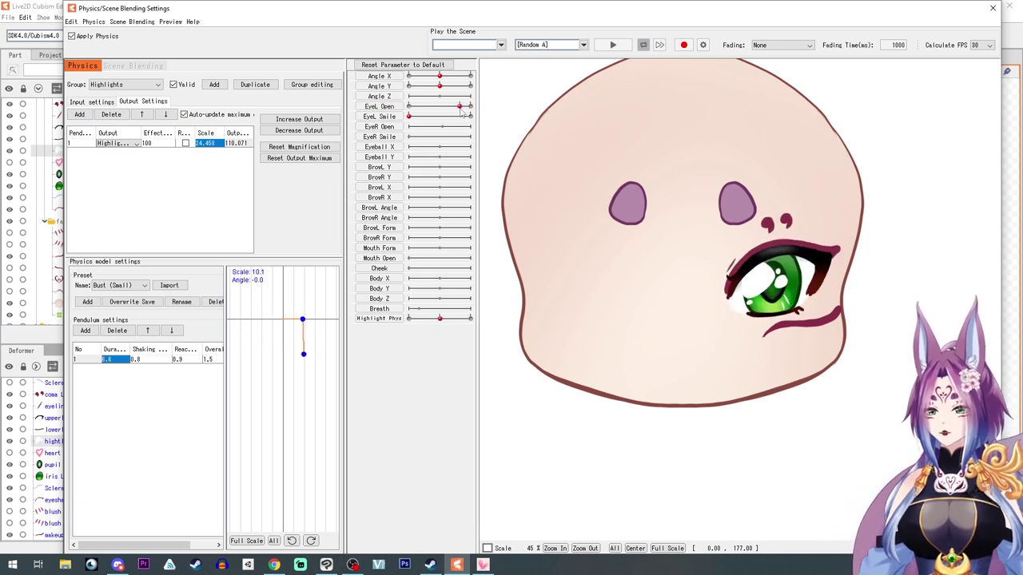
- Try a pendulum duration of 27.4 and test the highlight motion with EyeL Open
double_click(117, 363)
drag(118, 360, 283, 343)
mouse_move(461, 108)
mouse_down()
mouse_move(388, 108)
mouse_move(502, 113)
mouse_move(451, 110)
mouse_move(468, 112)
mouse_up()
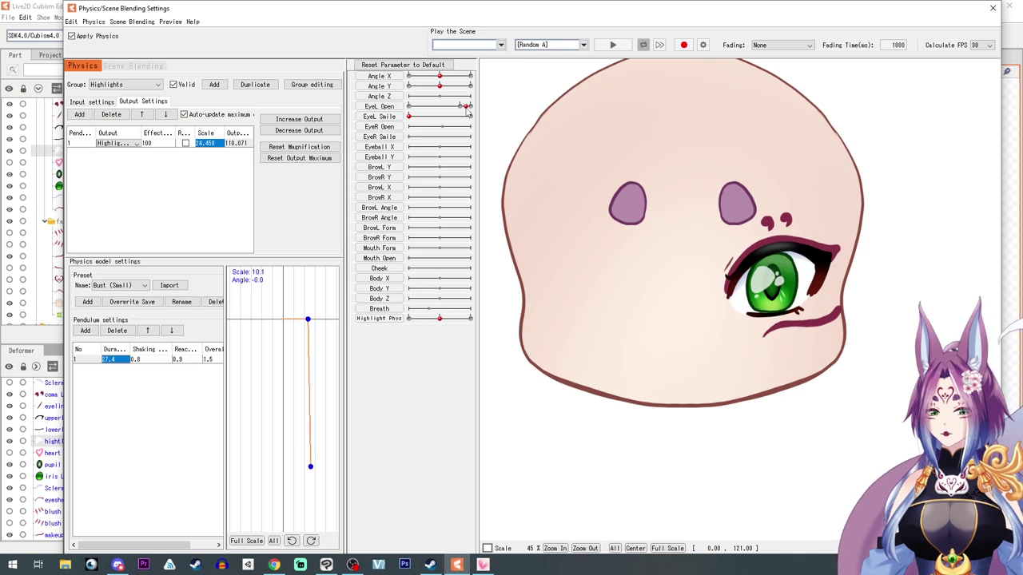
- Set the pendulum's duration to 6.8 and test the highlight motion, returning EyeL Open to 1.0
text(25.8)
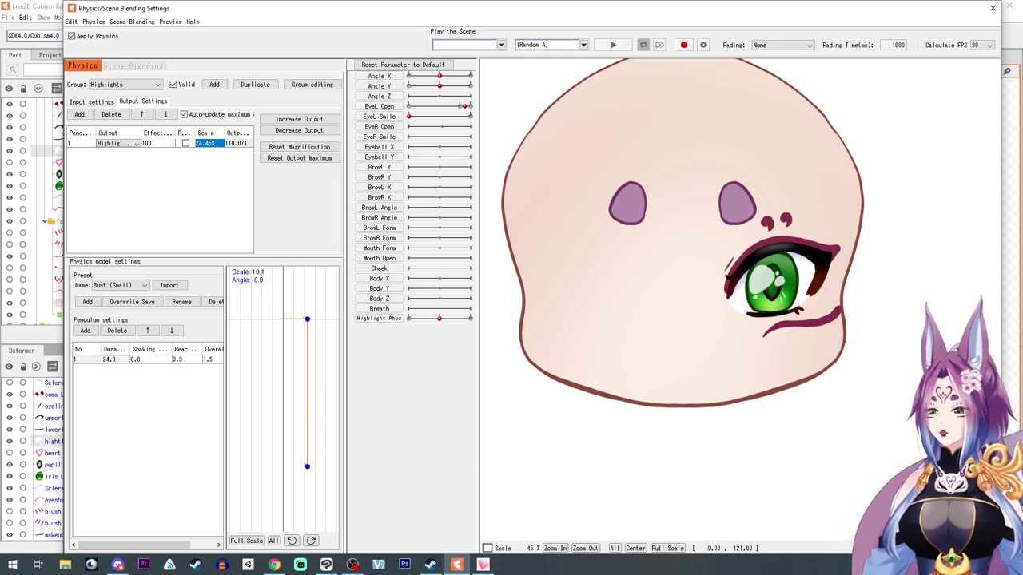
key(Return)
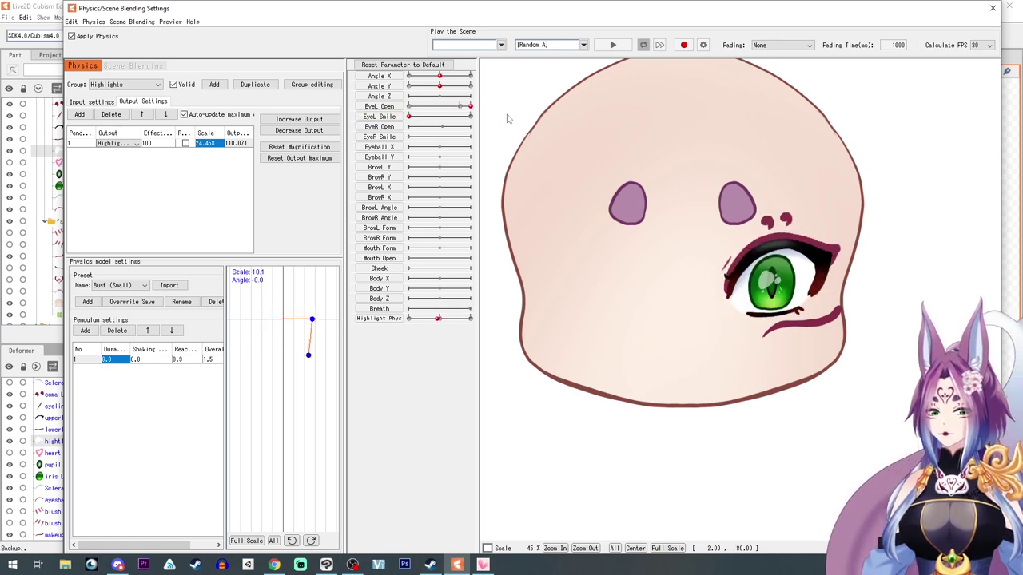
click(460, 107)
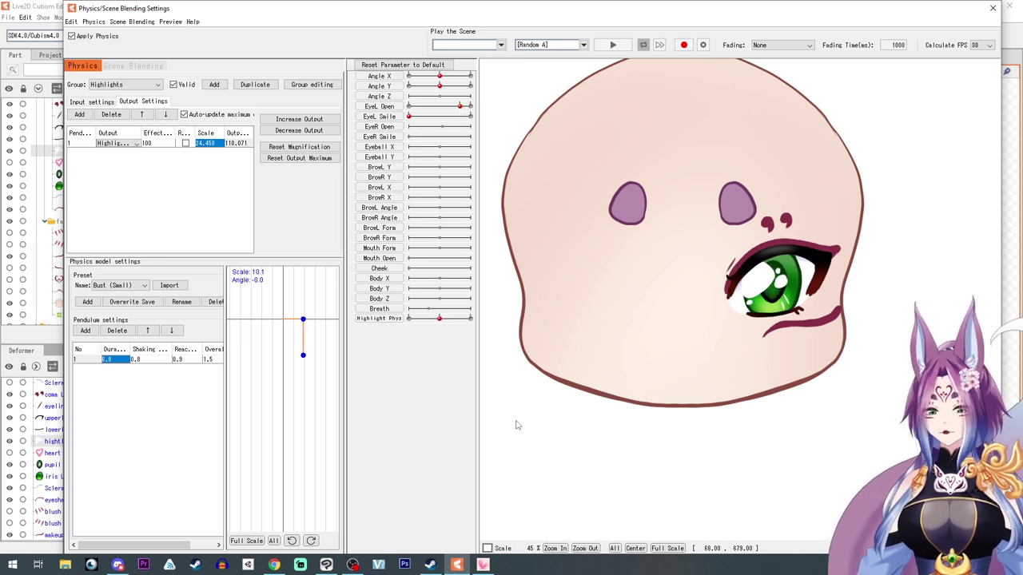
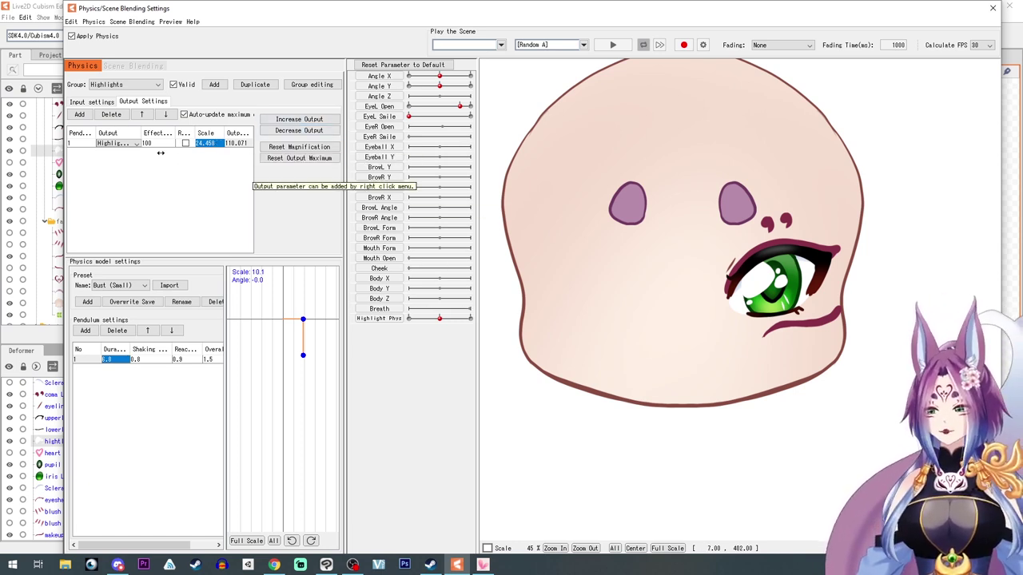
- Add EyeL Smile and EyeR Smile as inputs of the Highlights physics group, using the Angle type
click(86, 102)
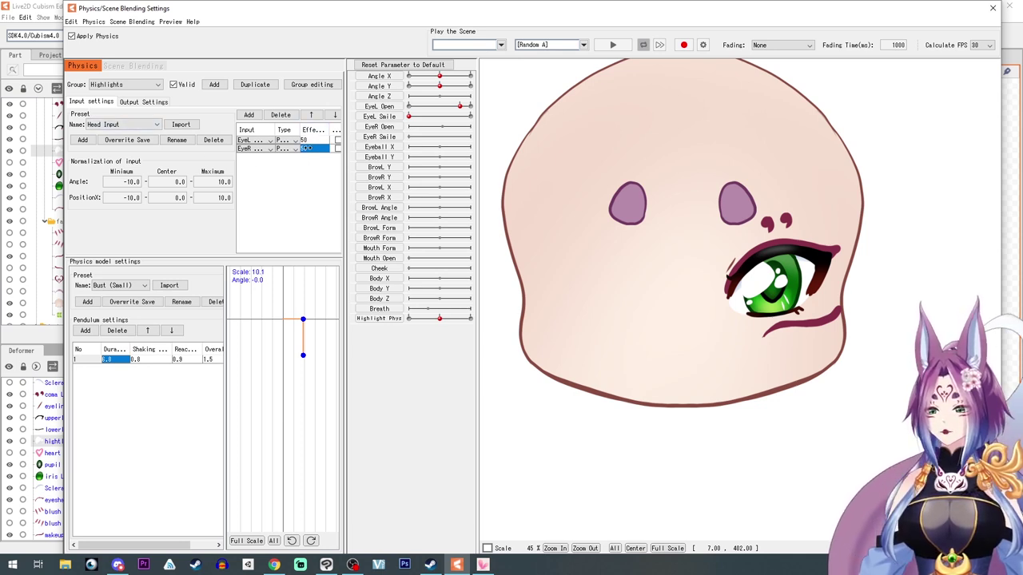
click(287, 150)
click(288, 150)
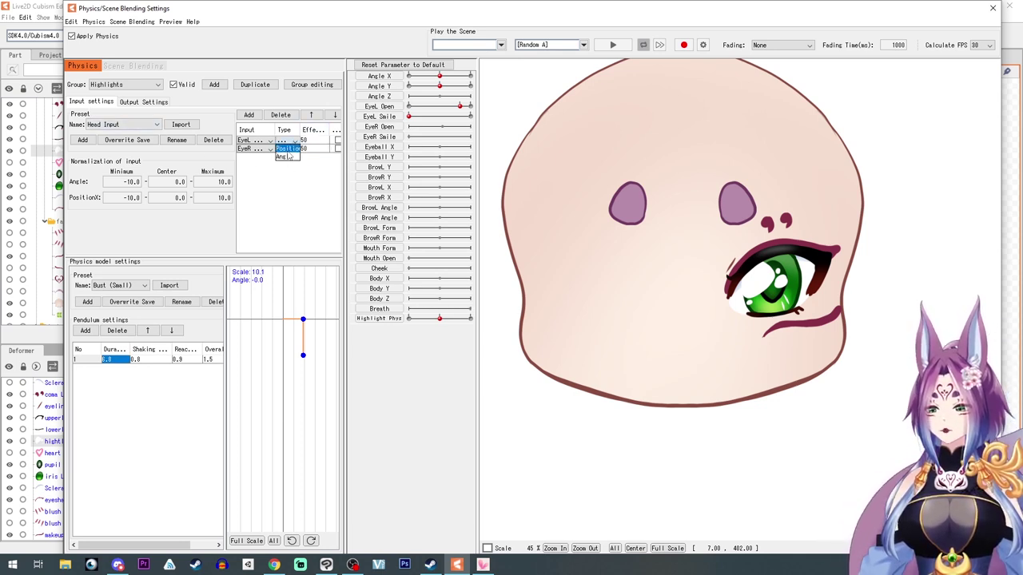
click(326, 184)
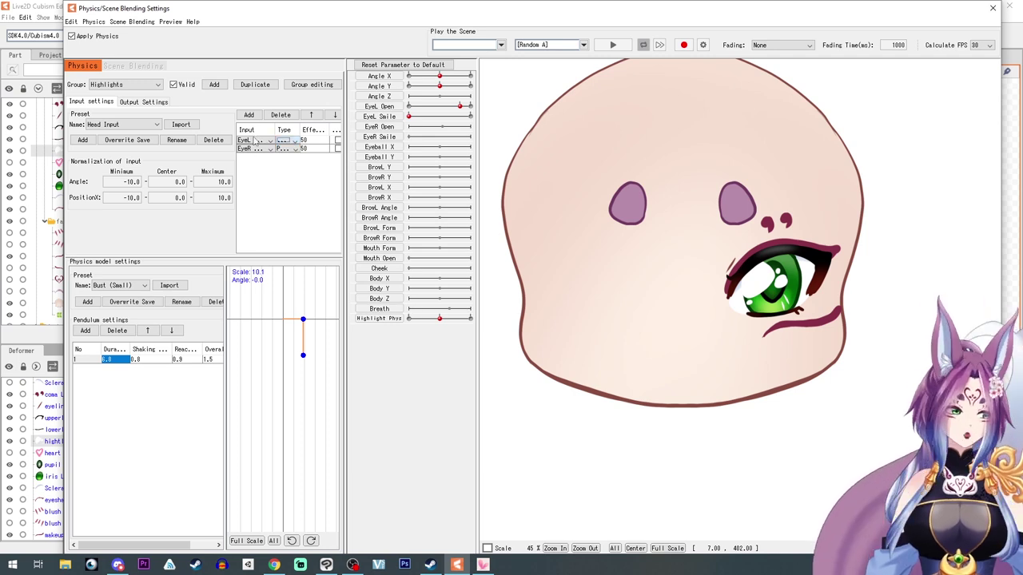
click(249, 115)
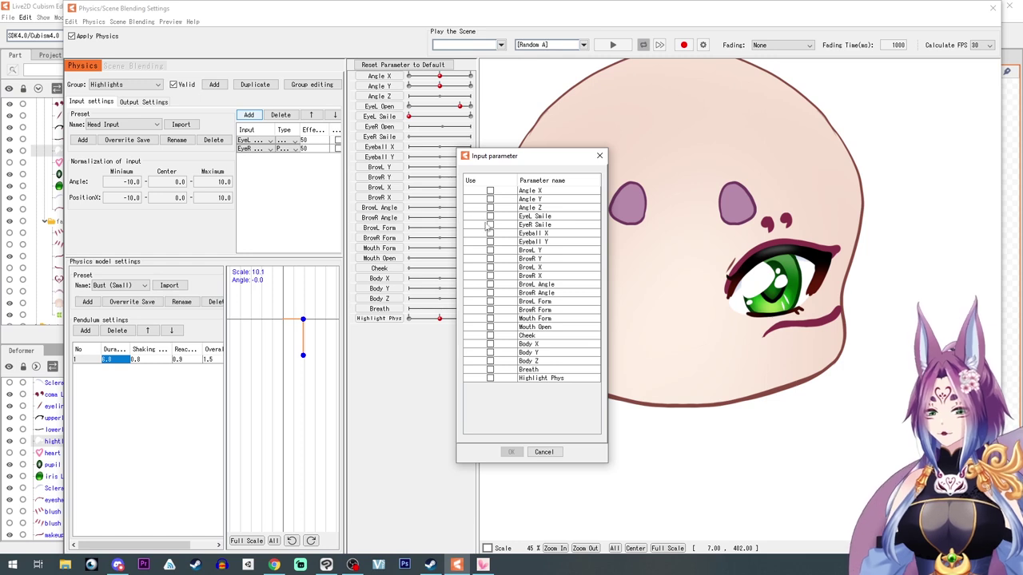
click(490, 215)
click(490, 225)
click(511, 452)
click(291, 166)
click(287, 181)
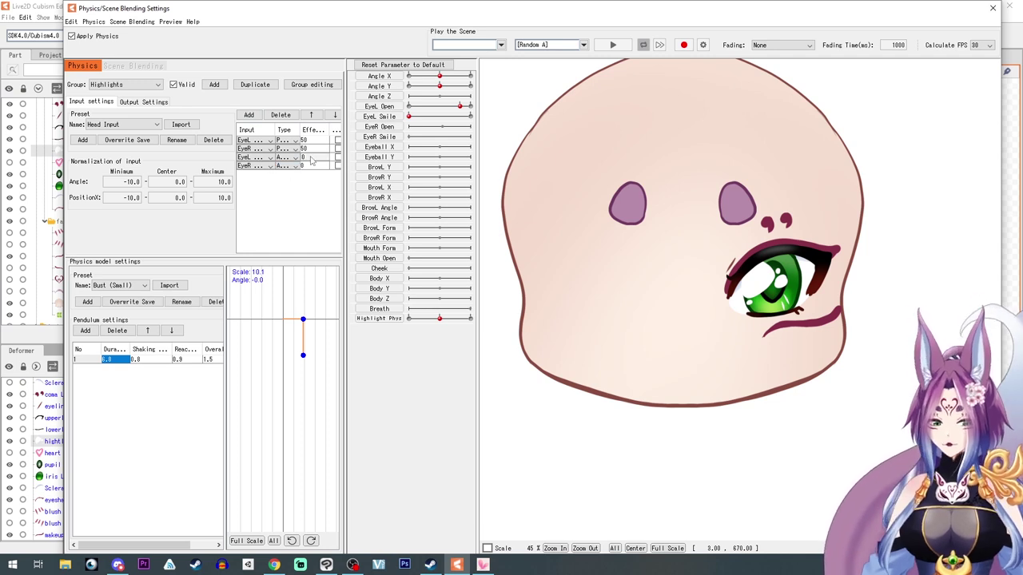
- Set the effectiveness of the EyeL Smile and EyeR Smile inputs to 50 each
click(306, 167)
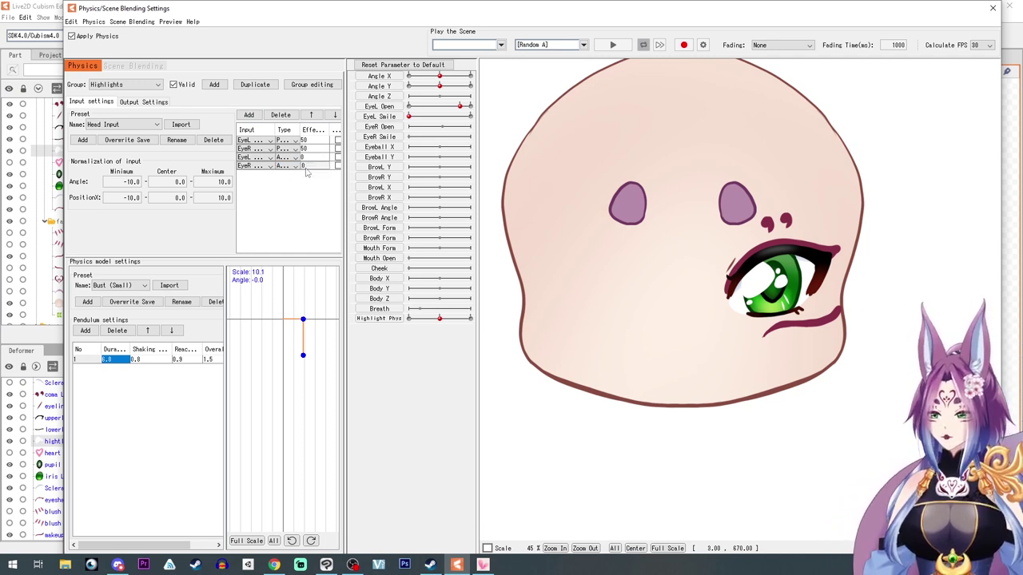
click(304, 157)
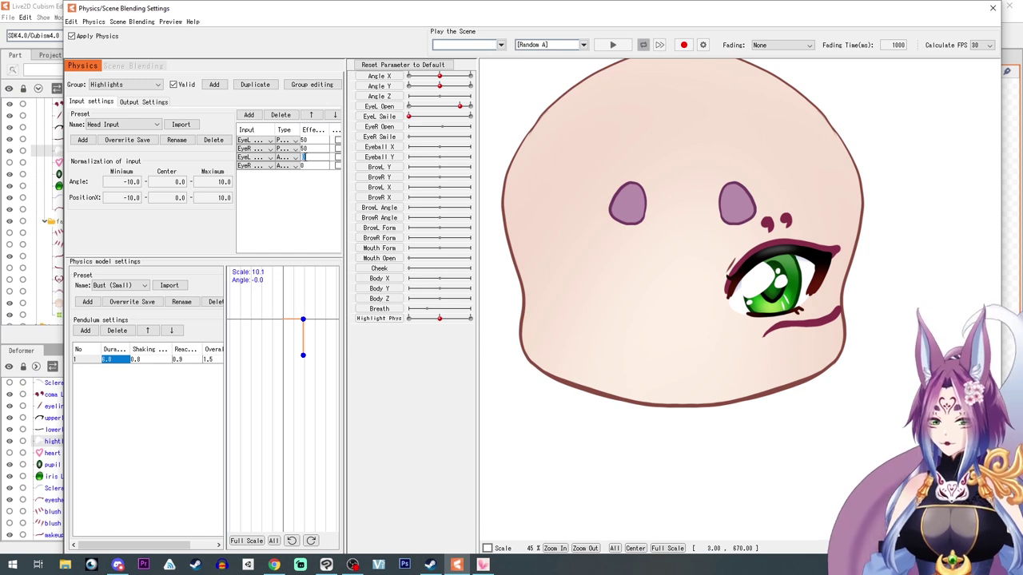
key(Return)
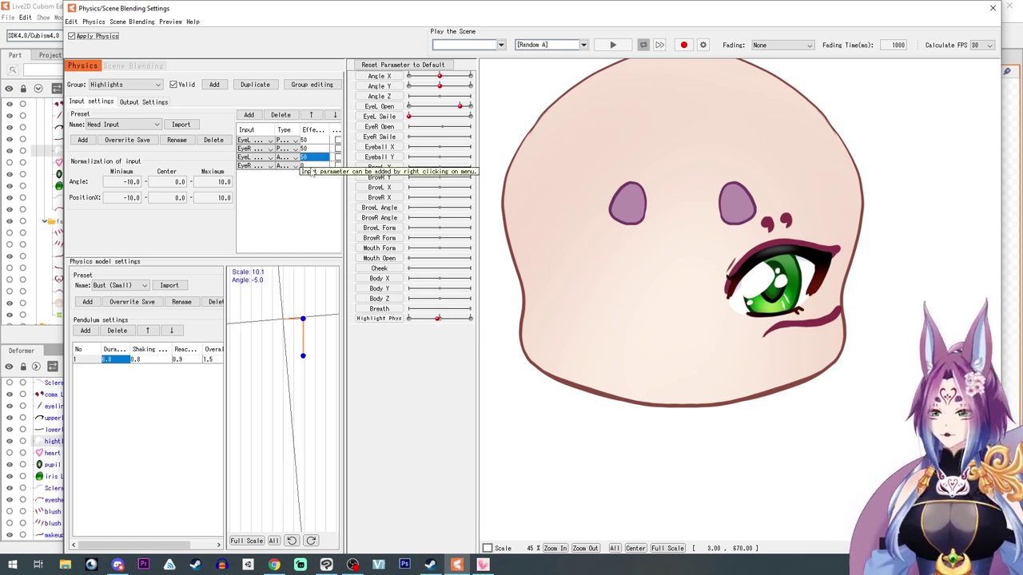
click(304, 165)
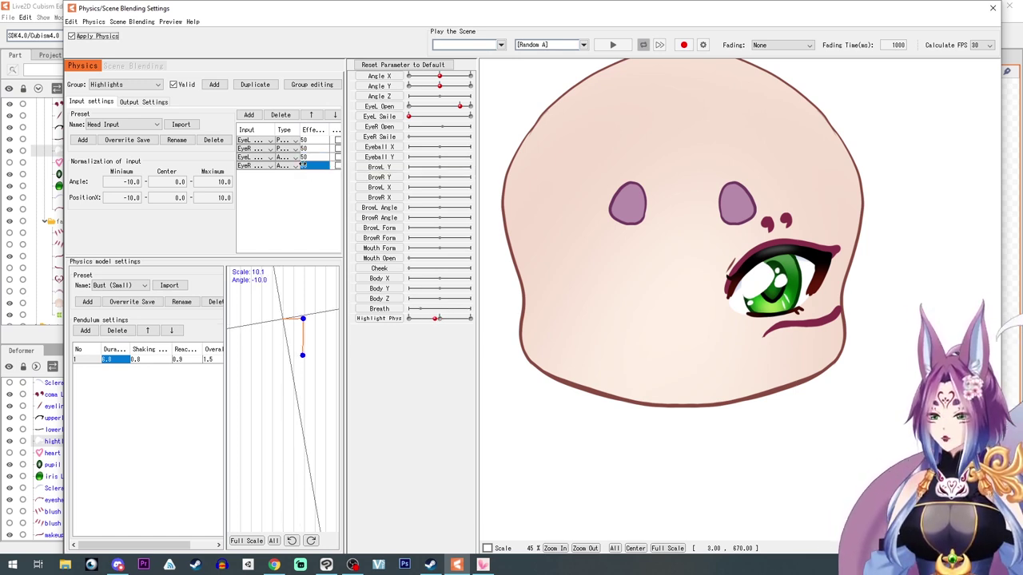
key(Return)
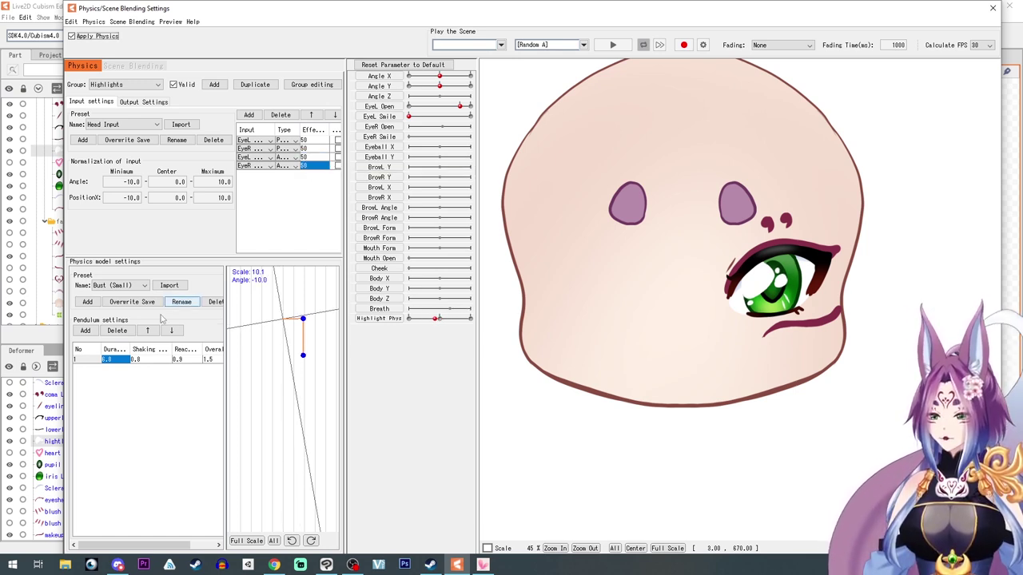
- Test the highlight motion by moving EyeL Smile and EyeL Open to their maximums and back
mouse_move(461, 106)
mouse_down()
mouse_move(418, 108)
mouse_move(466, 109)
mouse_up()
click(427, 117)
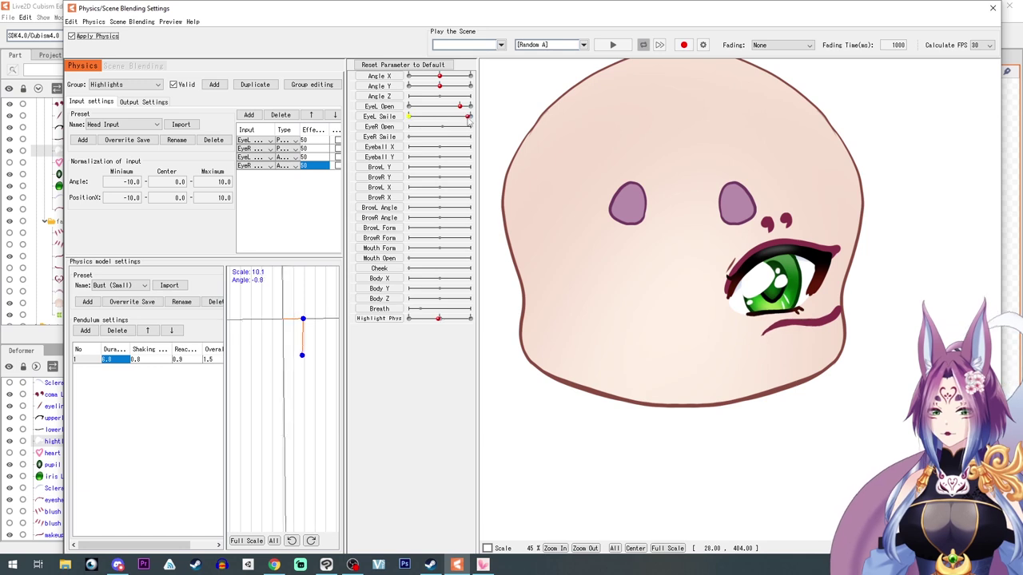
mouse_move(392, 116)
mouse_down()
mouse_move(470, 117)
mouse_move(405, 120)
mouse_up()
click(408, 117)
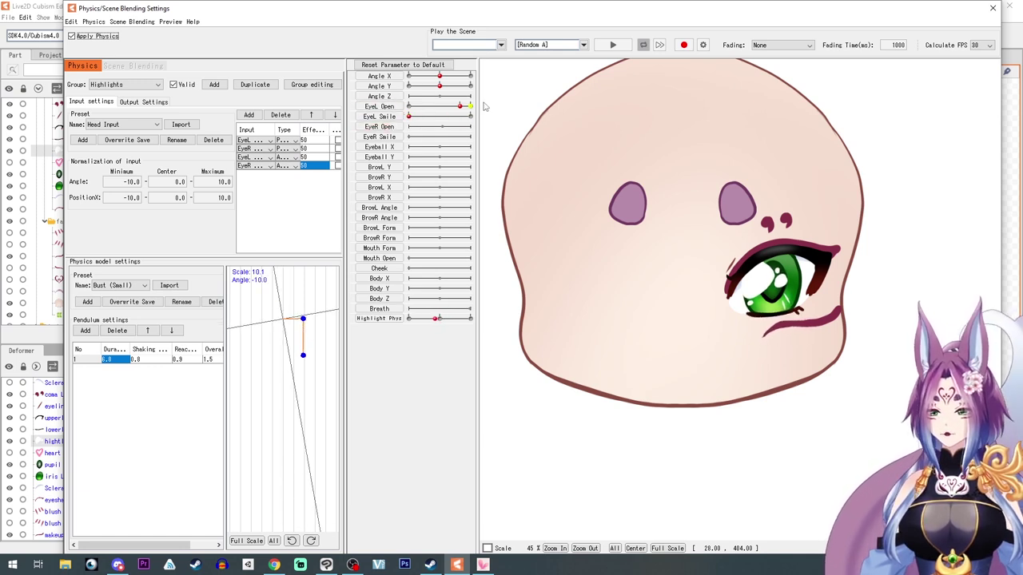
click(470, 106)
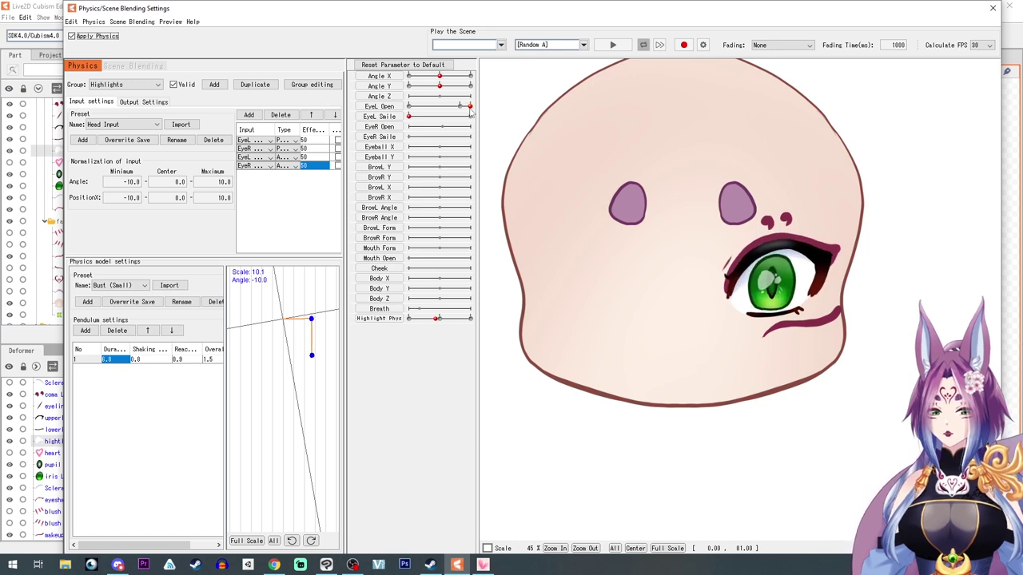
click(460, 106)
- Play the [Random Pose] scene to preview the highlight physics, stop it and close the physics settings
click(551, 44)
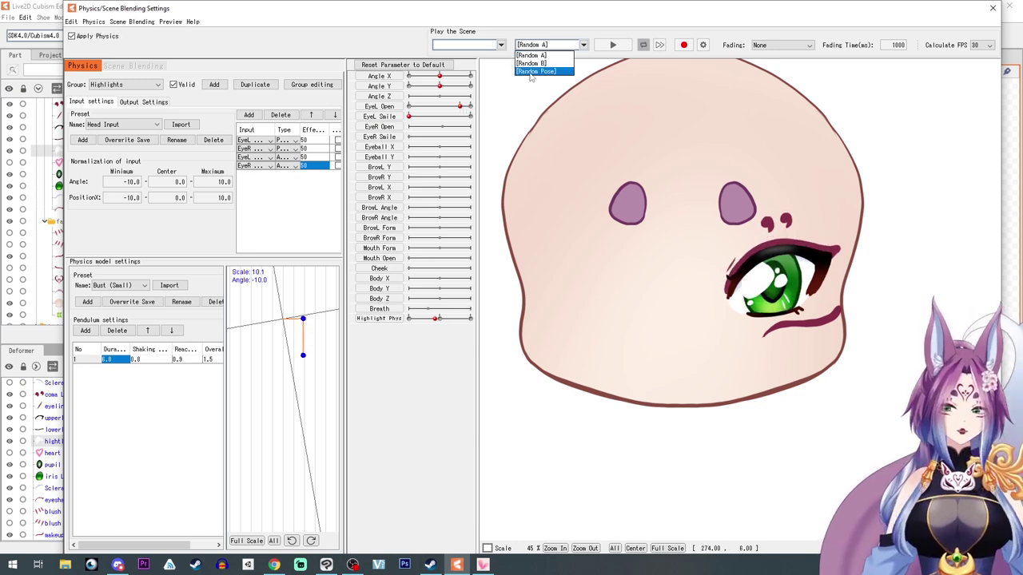
click(535, 71)
click(612, 45)
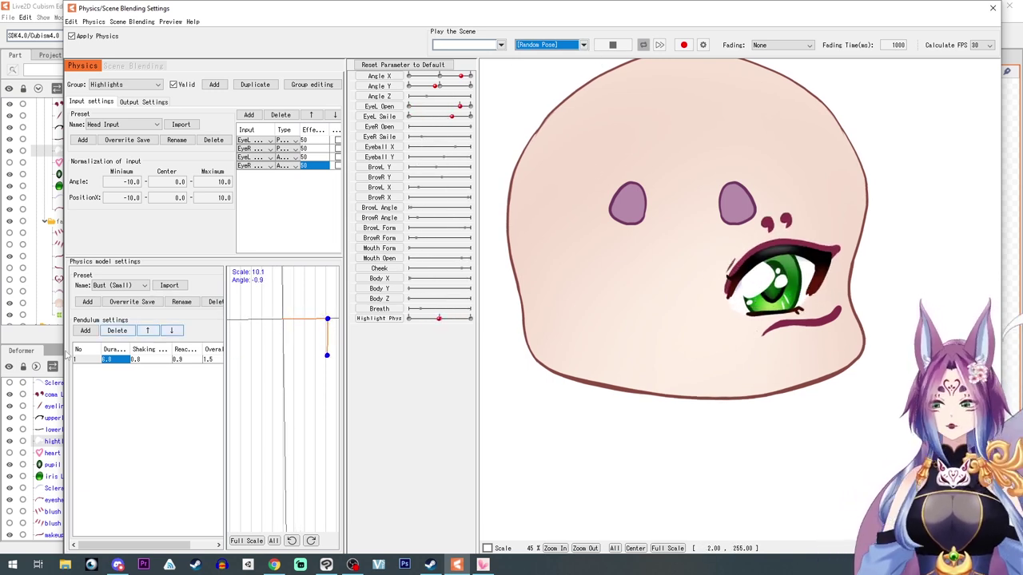
click(611, 46)
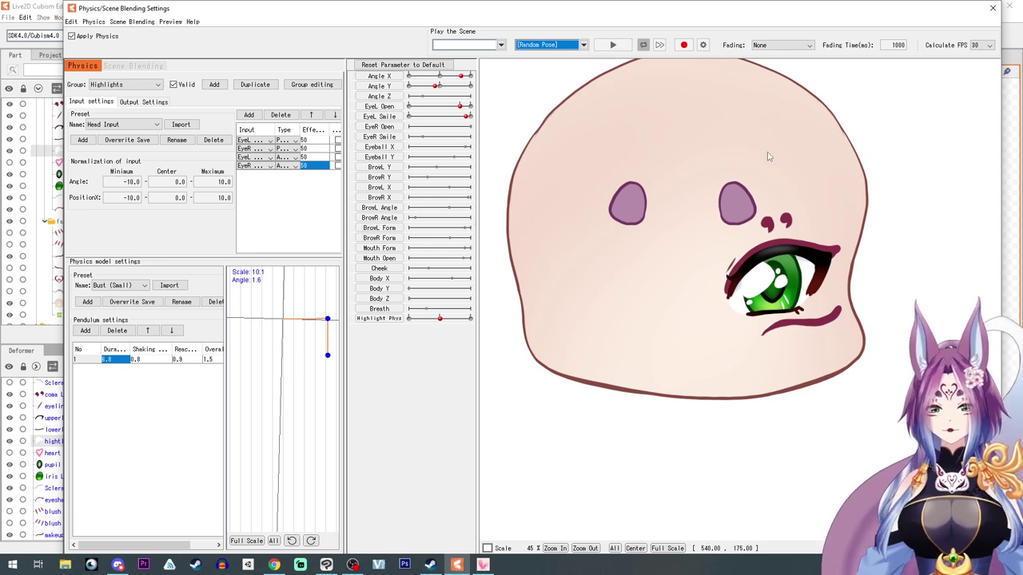
click(992, 8)
- Show the heart L mesh and move it above hightlight L in the part order
scroll(570, 302, down, 8)
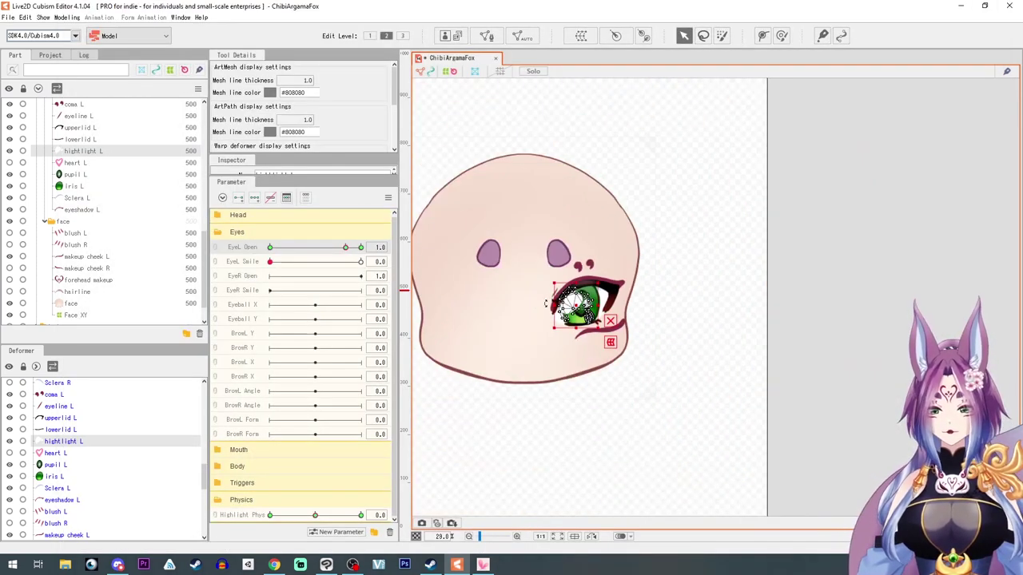
scroll(591, 320, up, 2)
drag(605, 329, 581, 374)
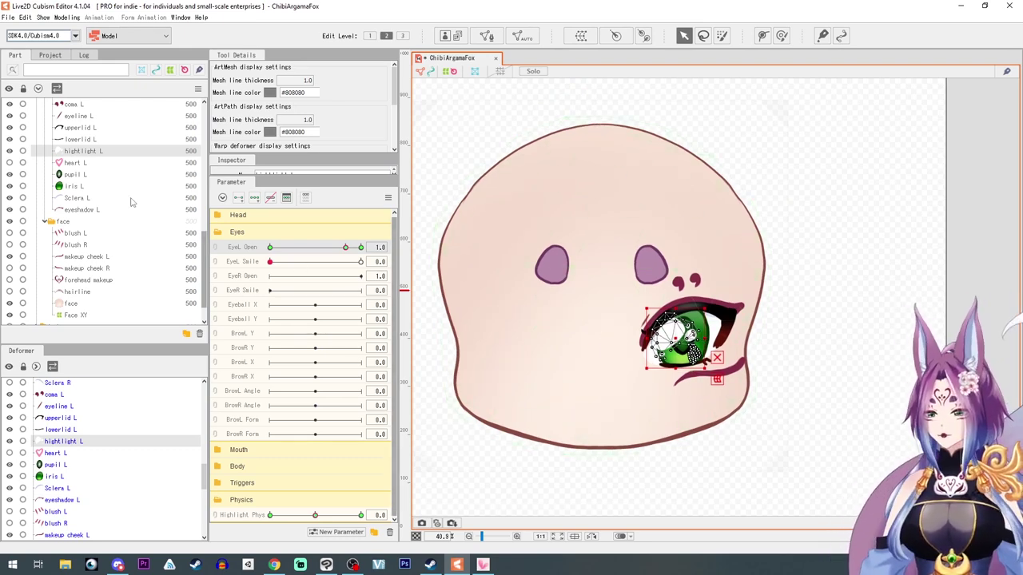
scroll(100, 254, up, 6)
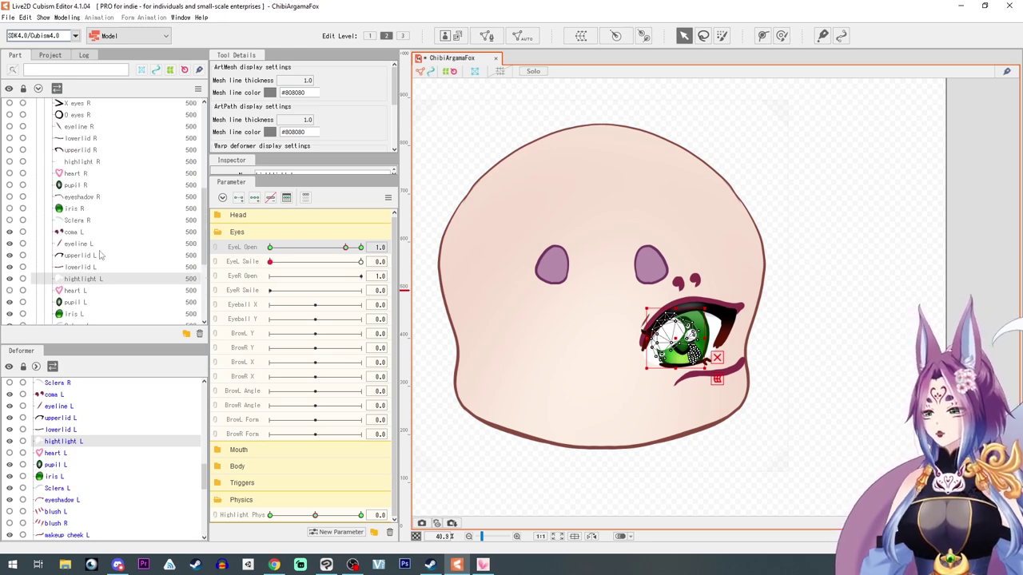
scroll(48, 296, down, 3)
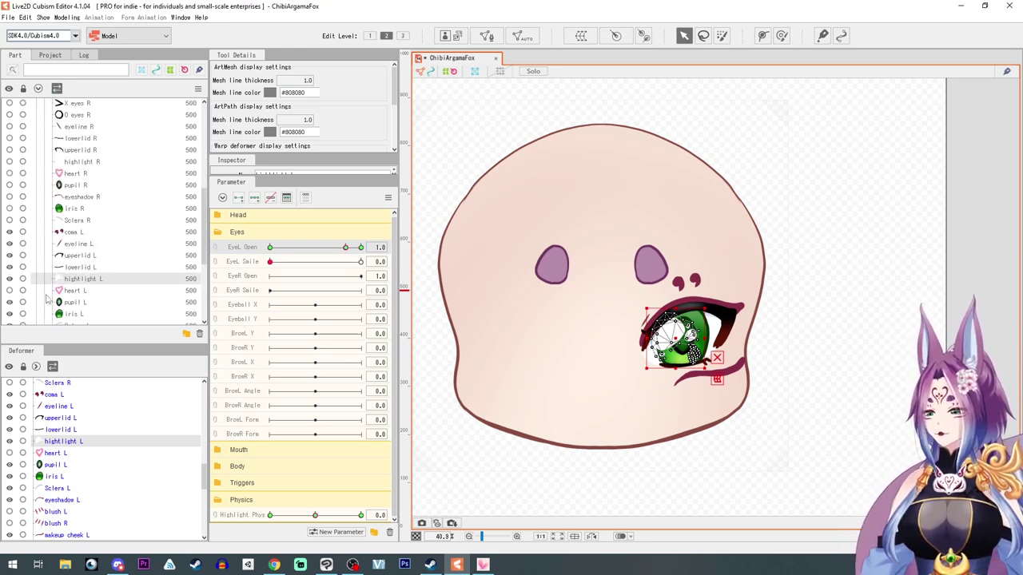
click(10, 292)
click(80, 292)
scroll(738, 353, up, 3)
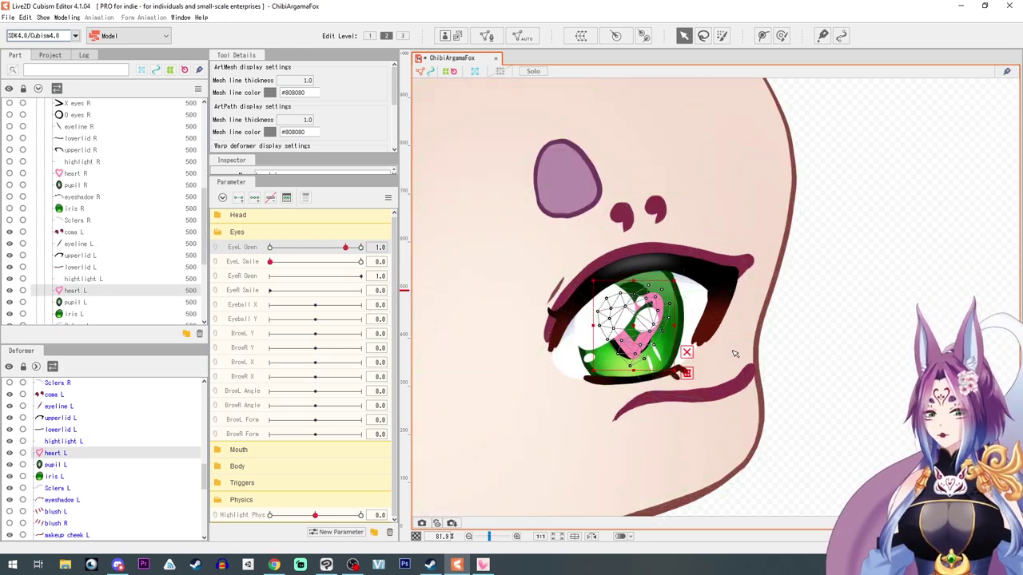
drag(445, 361, 500, 342)
drag(32, 284, 32, 273)
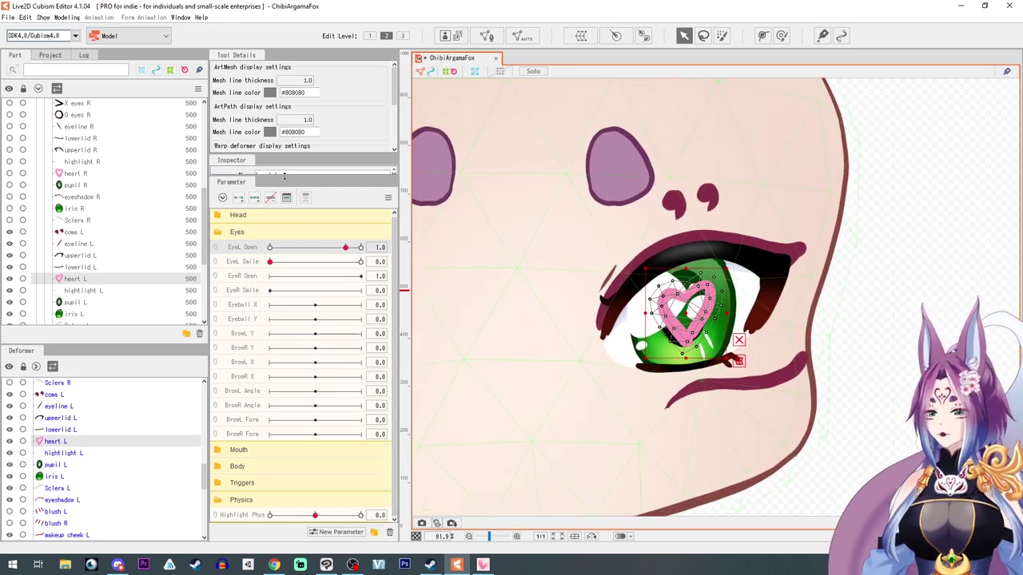
- Try the Additive blend mode on the heart L mesh and set it back to Normal
drag(285, 175, 291, 287)
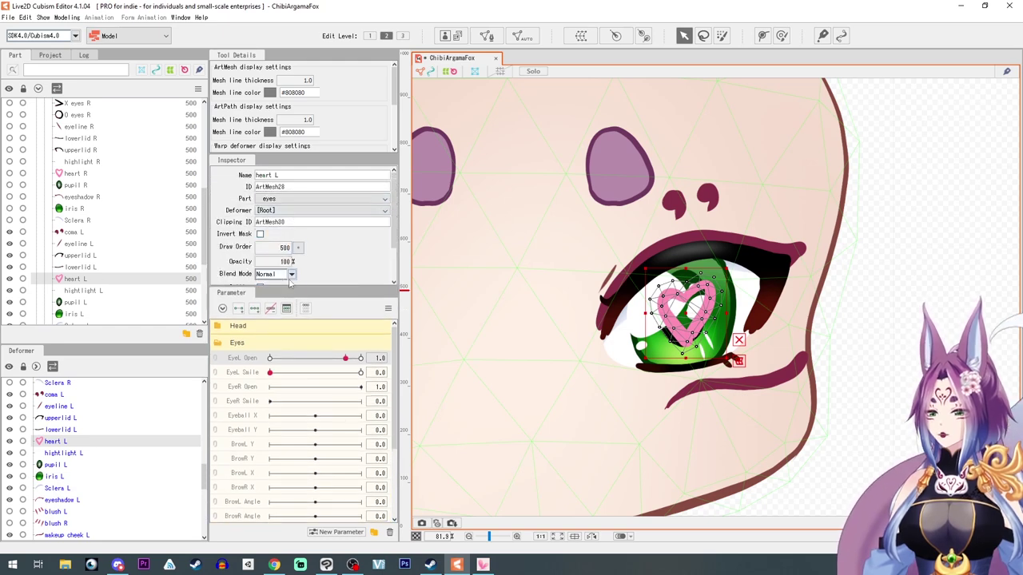
click(291, 274)
click(281, 294)
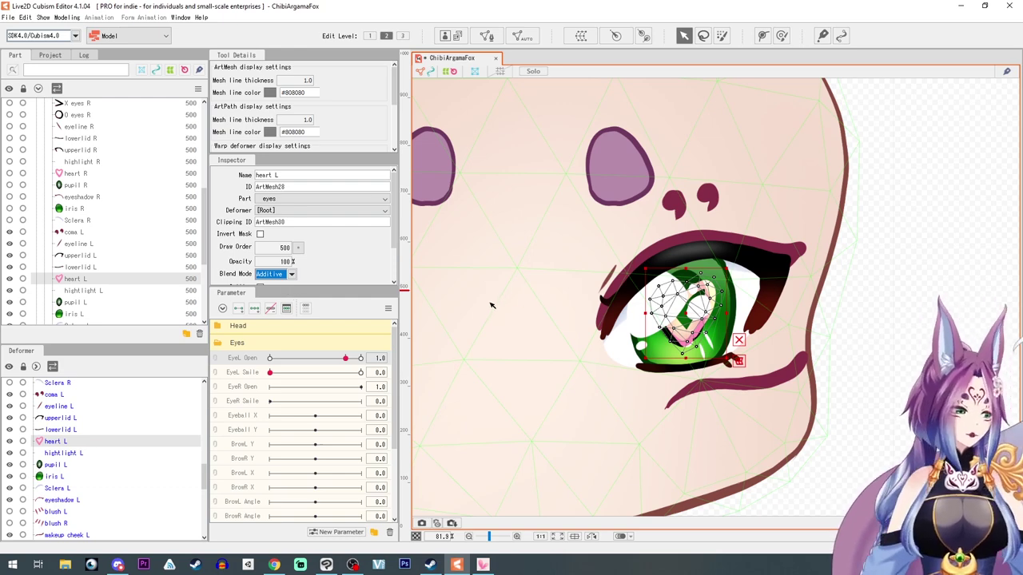
mouse_move(493, 298)
mouse_down()
mouse_move(530, 246)
mouse_move(496, 284)
mouse_up()
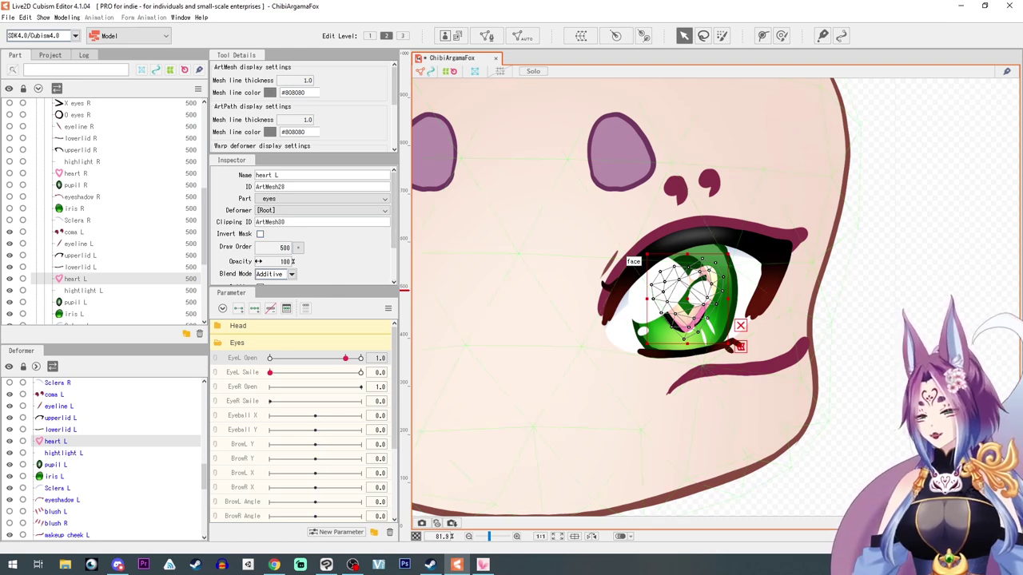
click(286, 274)
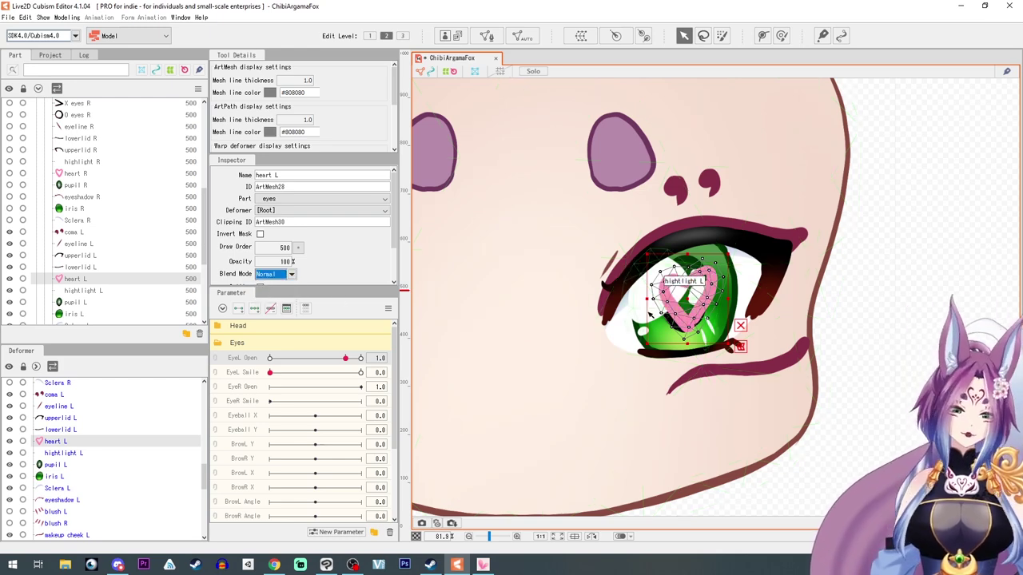
- Nudge heart L over the pupil, key it to EyeL Open at three points, and flatten it onto the closed eye at 0.0
drag(687, 301, 684, 300)
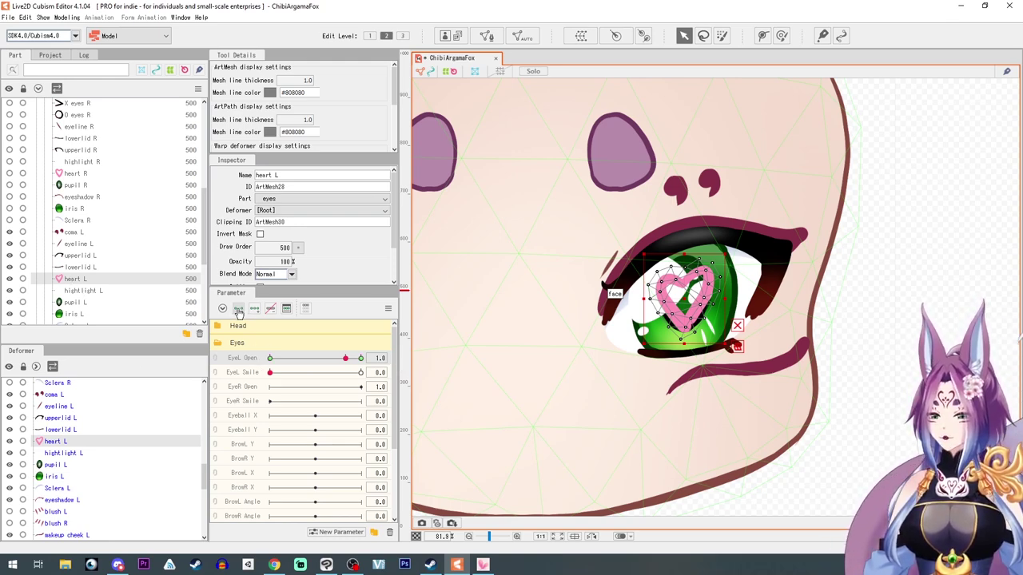
click(347, 359)
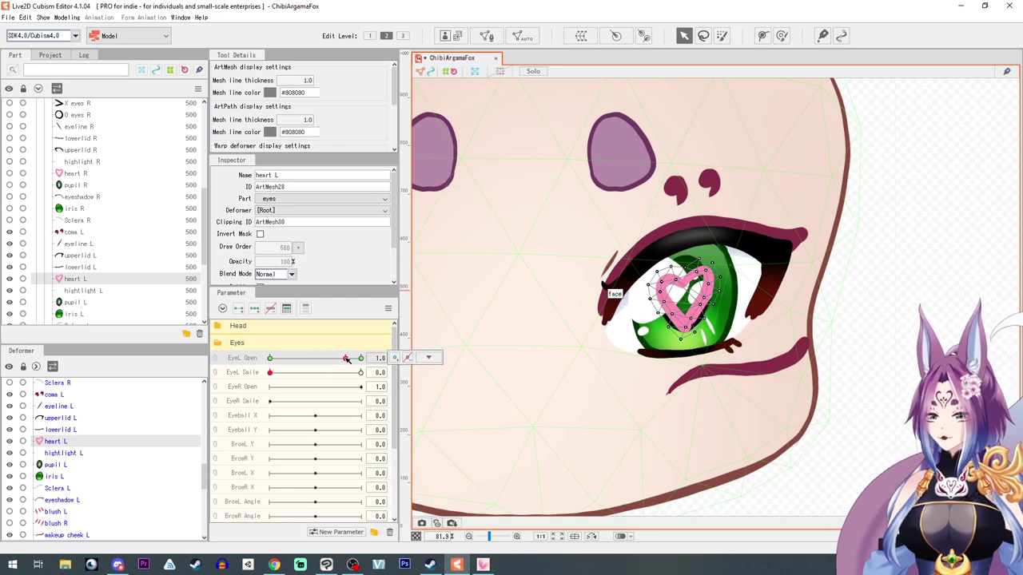
drag(345, 361, 235, 362)
drag(685, 254, 690, 335)
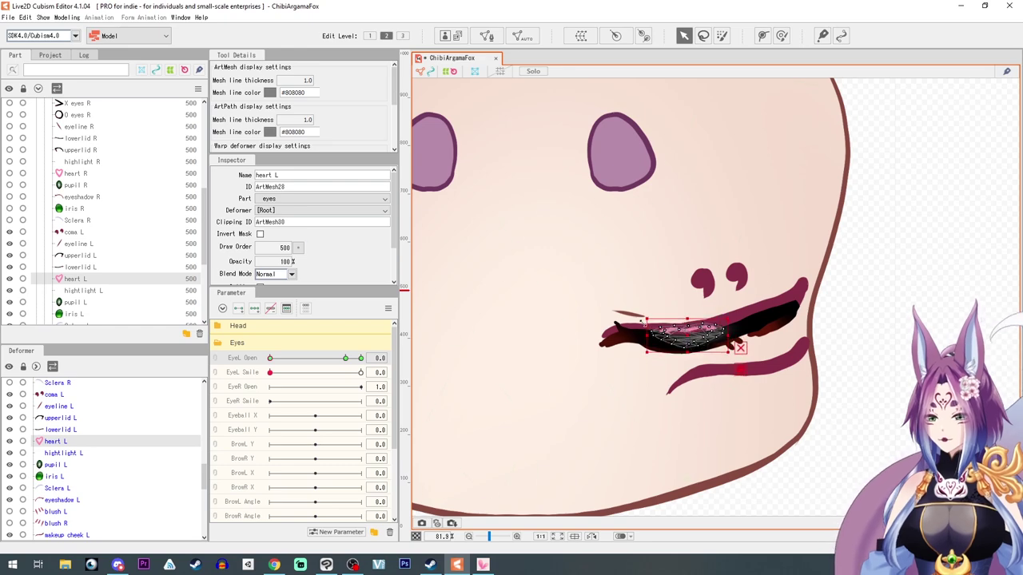
- Clip heart L to the left sclera by setting its Clipping ID to ArtMesh32, copied from Sclera L
scroll(80, 295, down, 1)
click(78, 284)
double_click(275, 187)
key(ctrl+c)
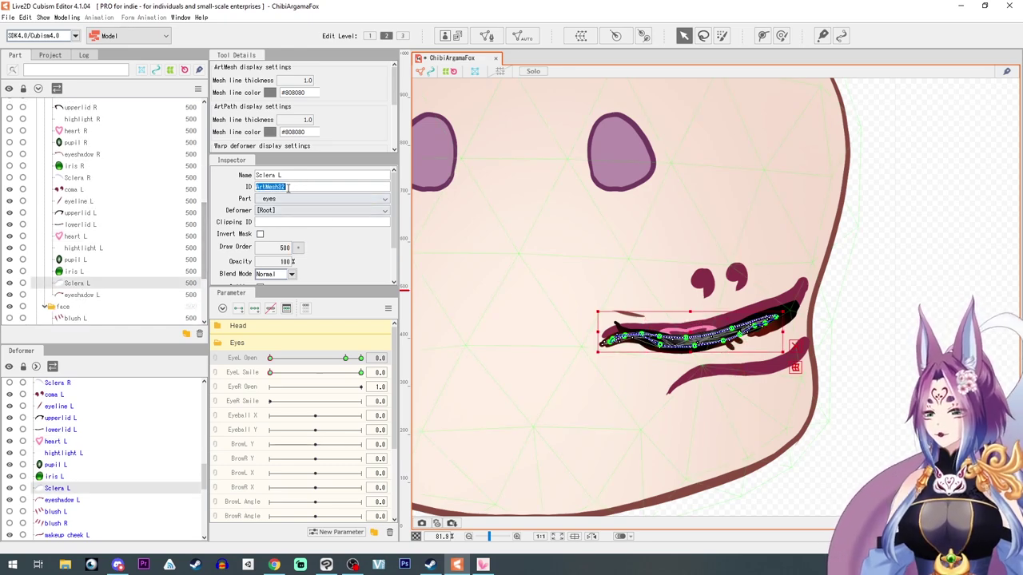
click(101, 234)
double_click(295, 221)
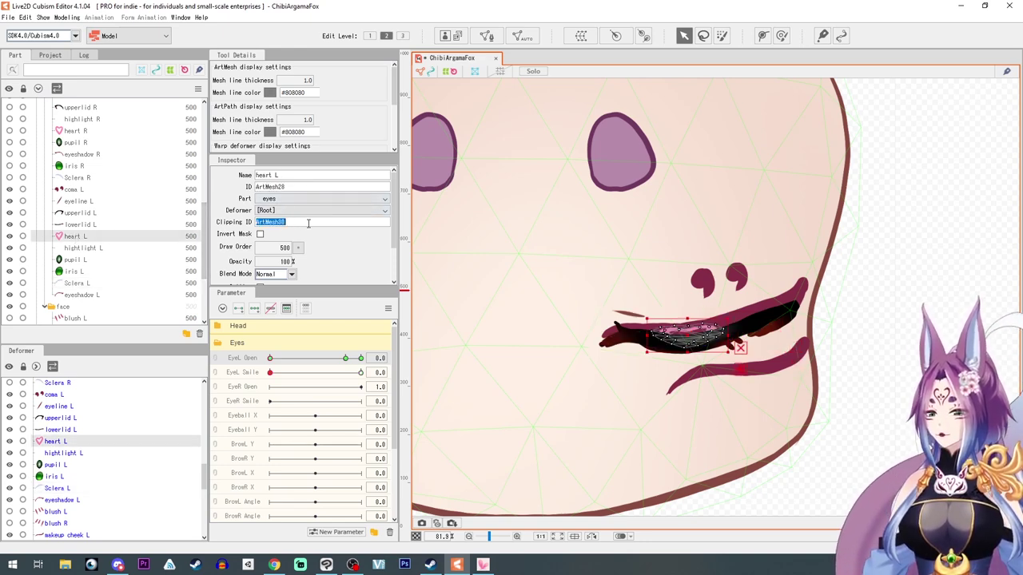
key(ctrl+v)
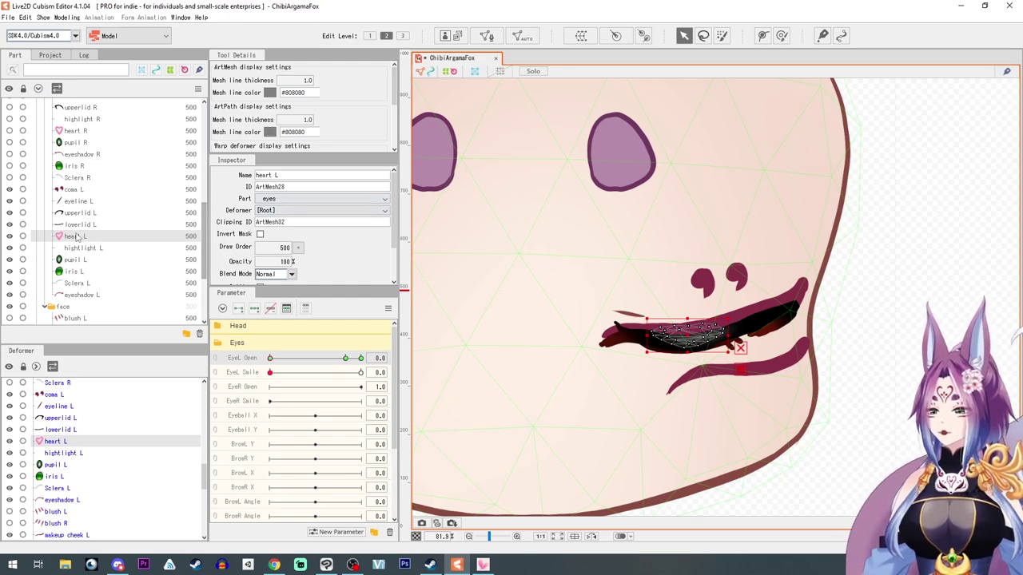
- Shrink heart L around the centre of the iris at EyeL Open 1.2, and move EyeL Smile to 1.0
drag(271, 359, 409, 365)
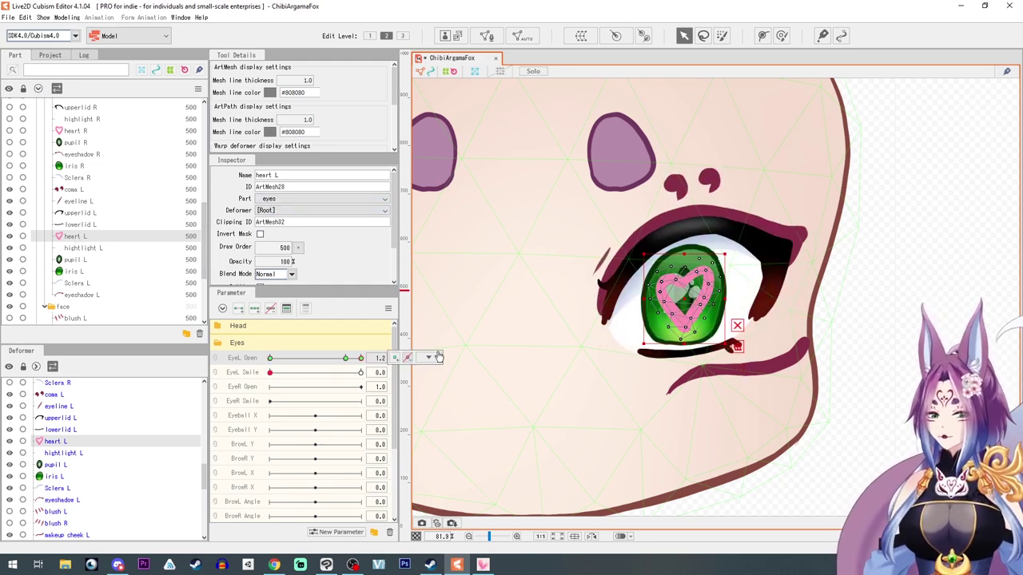
drag(725, 254, 681, 296)
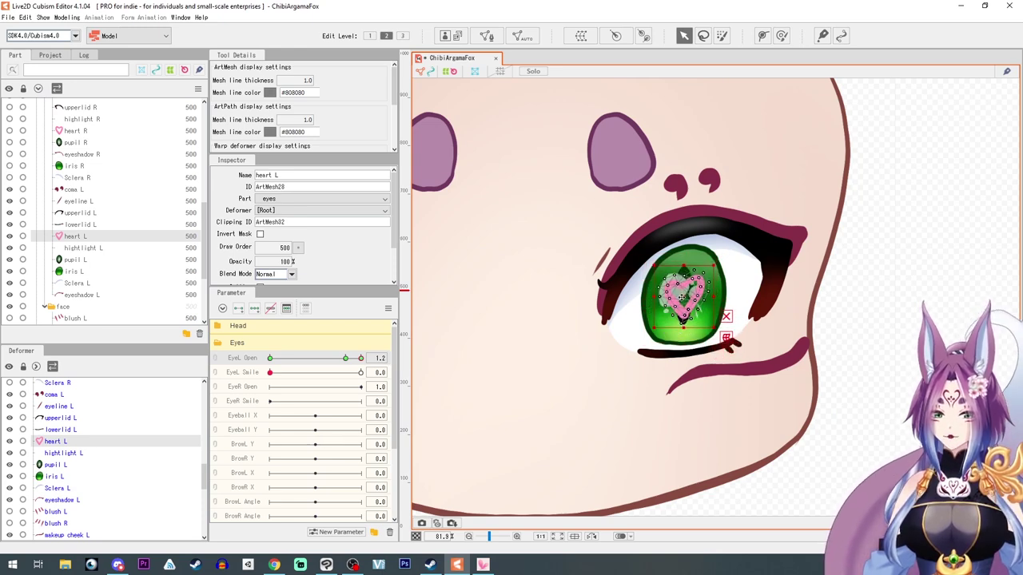
mouse_move(362, 359)
mouse_down()
mouse_move(179, 364)
mouse_move(326, 365)
mouse_move(380, 349)
mouse_move(297, 345)
mouse_move(365, 359)
mouse_up()
click(240, 374)
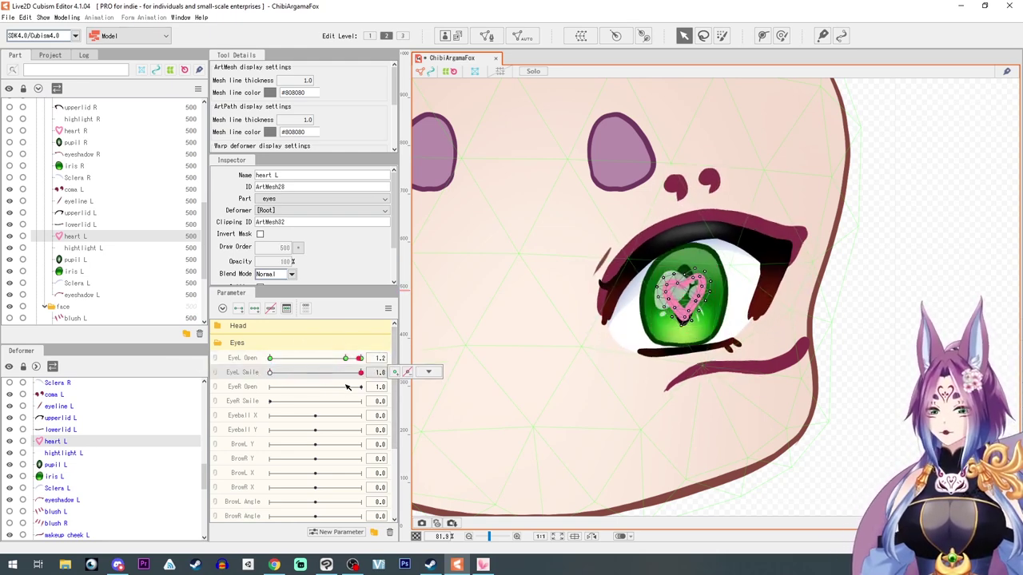
- With EyeL Open at 1.0, key heart L to Highlight Phys at three points and tilt it for the 30.0 and -30.0 keys
mouse_move(360, 358)
mouse_down()
mouse_move(263, 359)
mouse_move(362, 359)
mouse_move(346, 359)
mouse_up()
scroll(319, 408, down, 4)
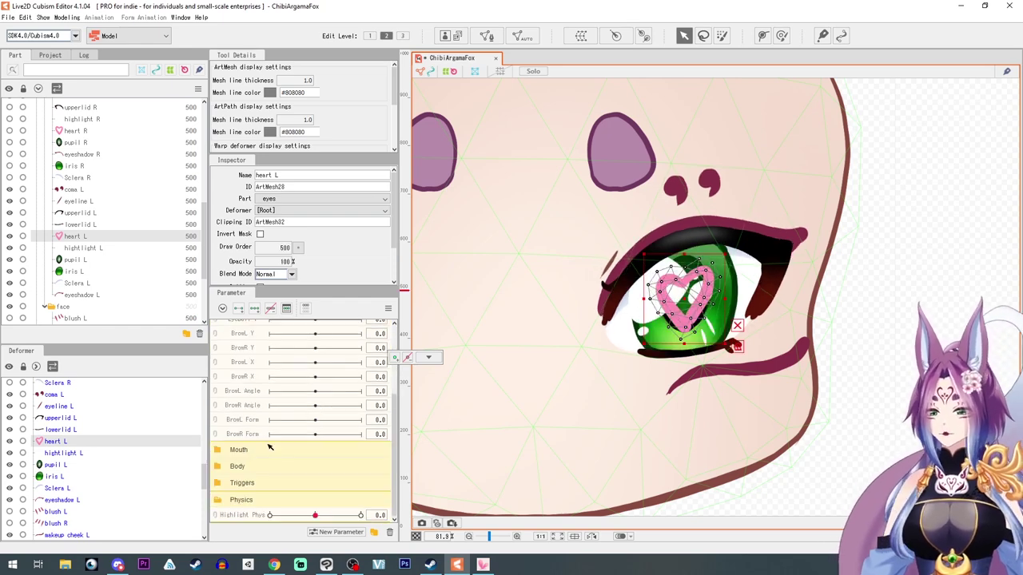
click(241, 516)
click(254, 311)
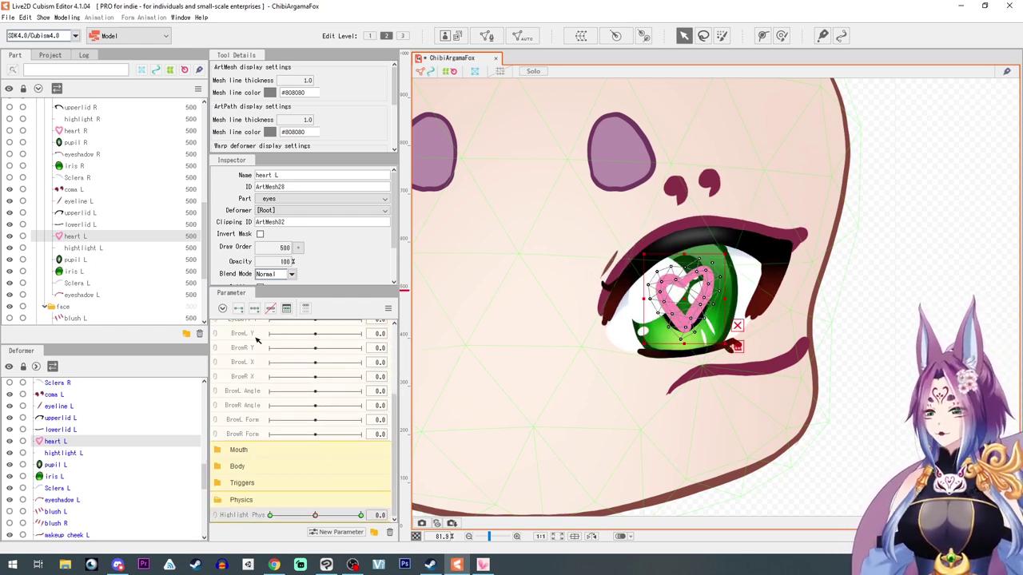
drag(316, 516, 363, 517)
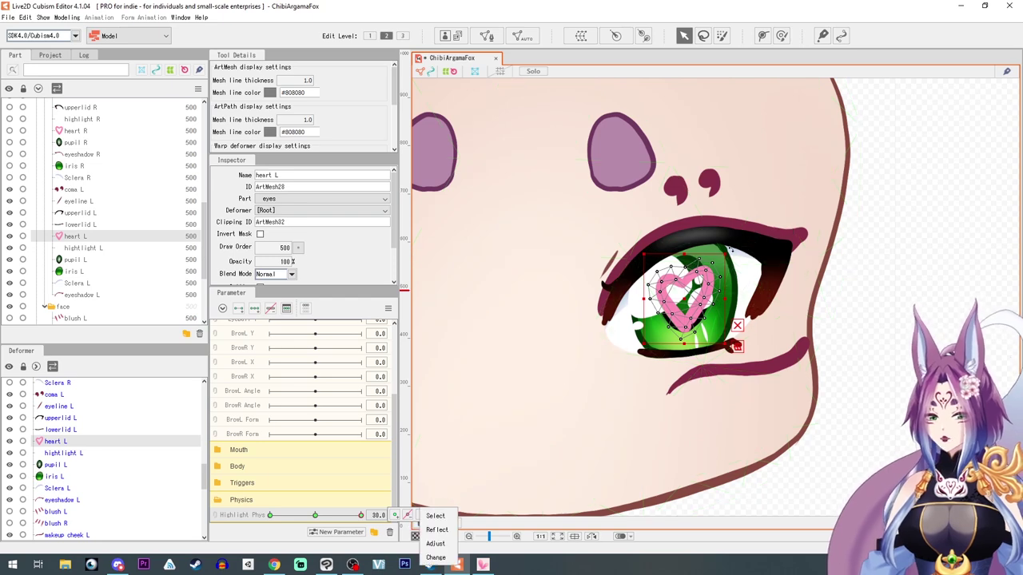
drag(730, 249, 743, 260)
drag(359, 516, 210, 515)
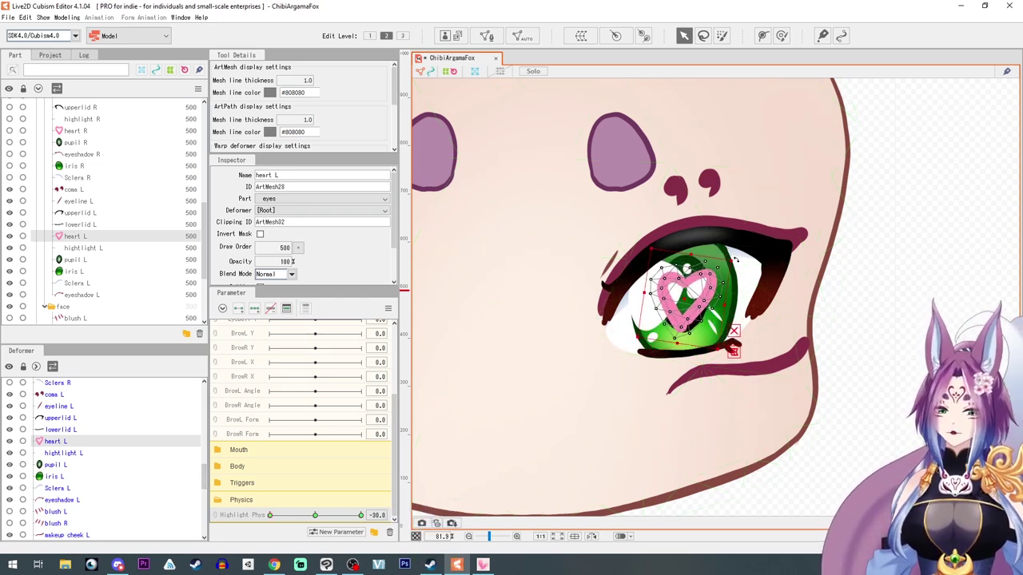
- With EyeL Open at 1.2, tilt heart L oppositely at Highlight Phys -30.0 and 30.0, and return them to 1.0 and 0.0
scroll(293, 450, up, 5)
click(361, 363)
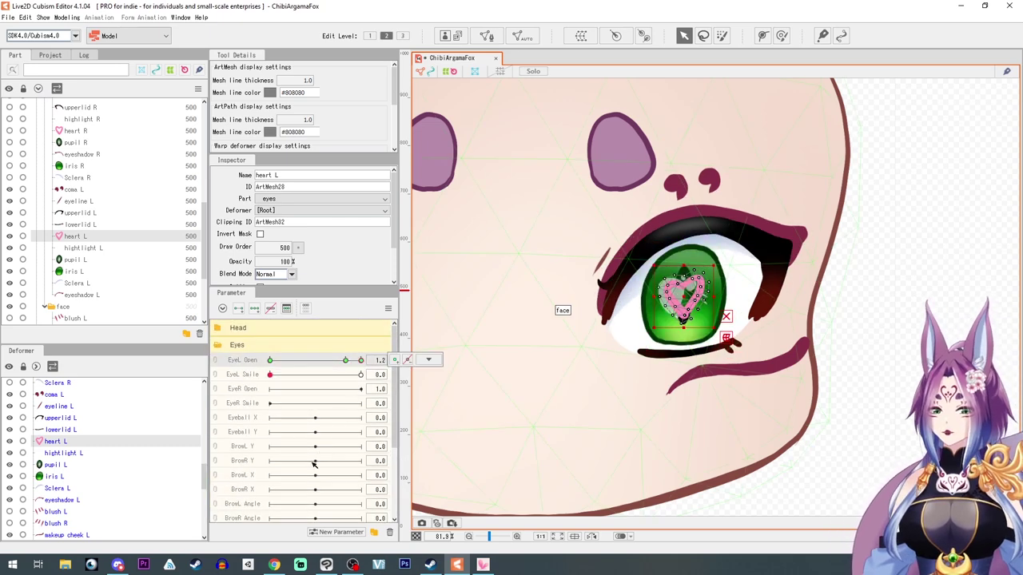
scroll(309, 482, down, 3)
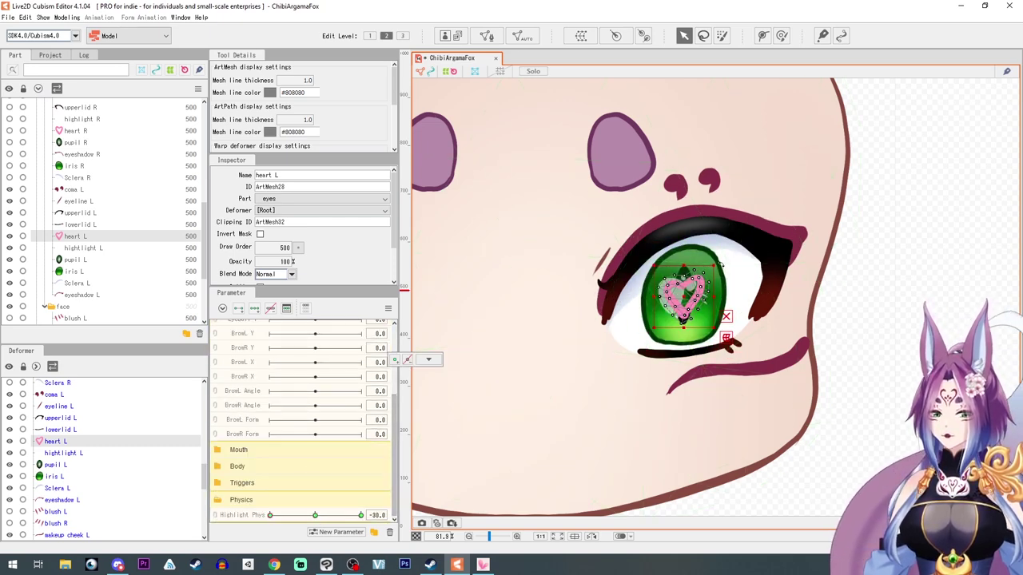
drag(721, 262, 726, 270)
click(361, 514)
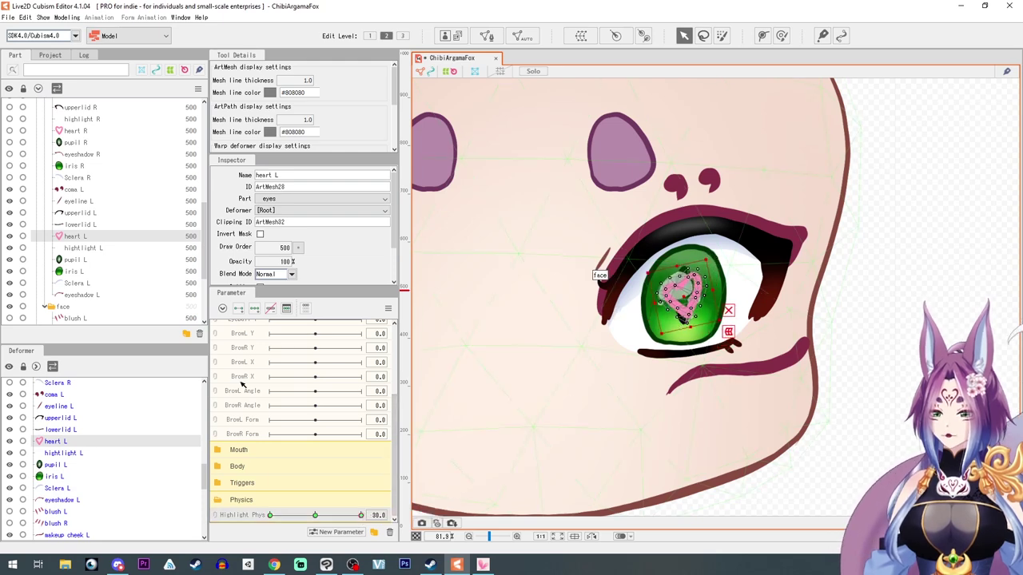
scroll(289, 428, up, 3)
scroll(299, 449, down, 3)
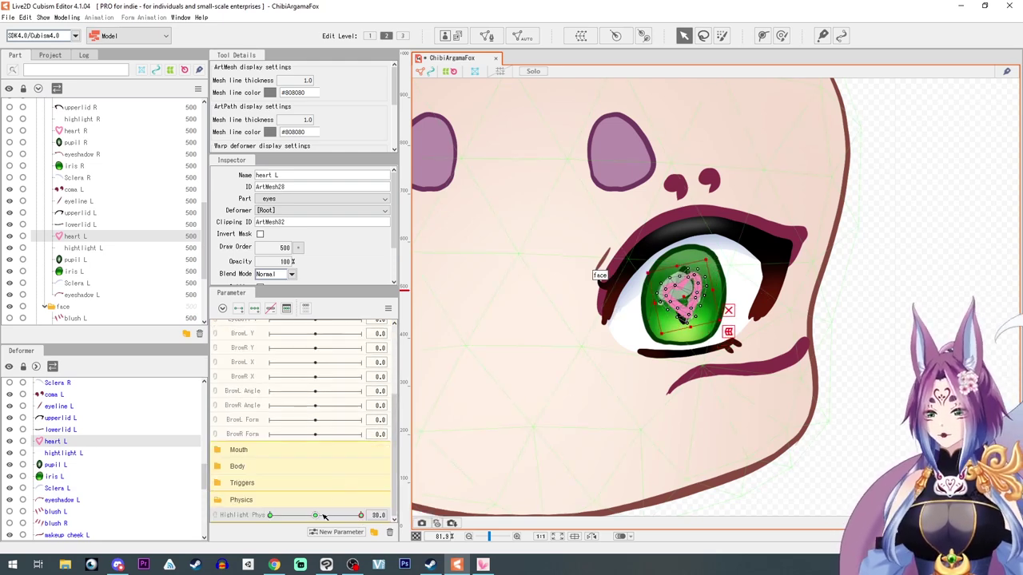
click(316, 516)
scroll(330, 489, up, 3)
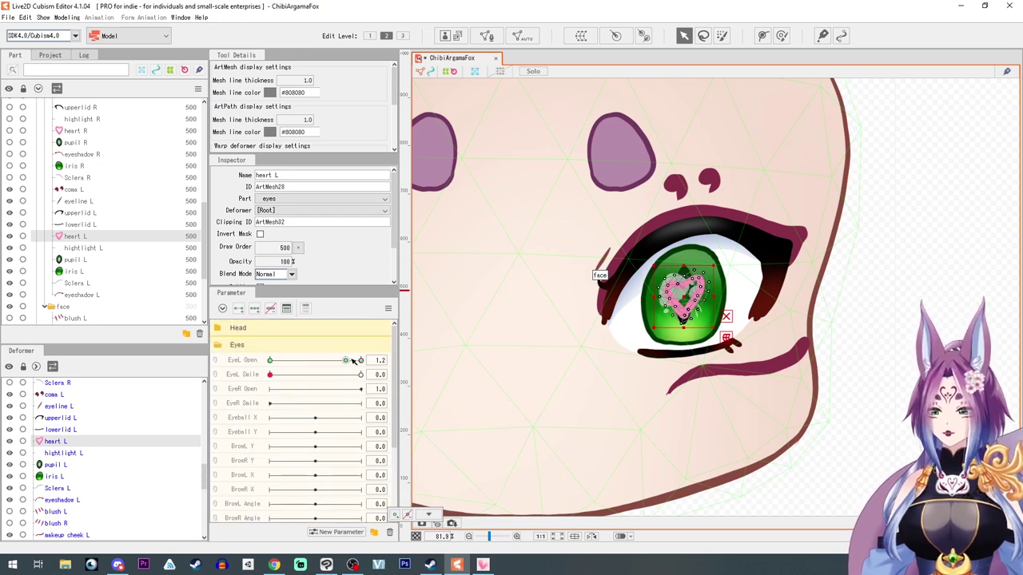
click(346, 361)
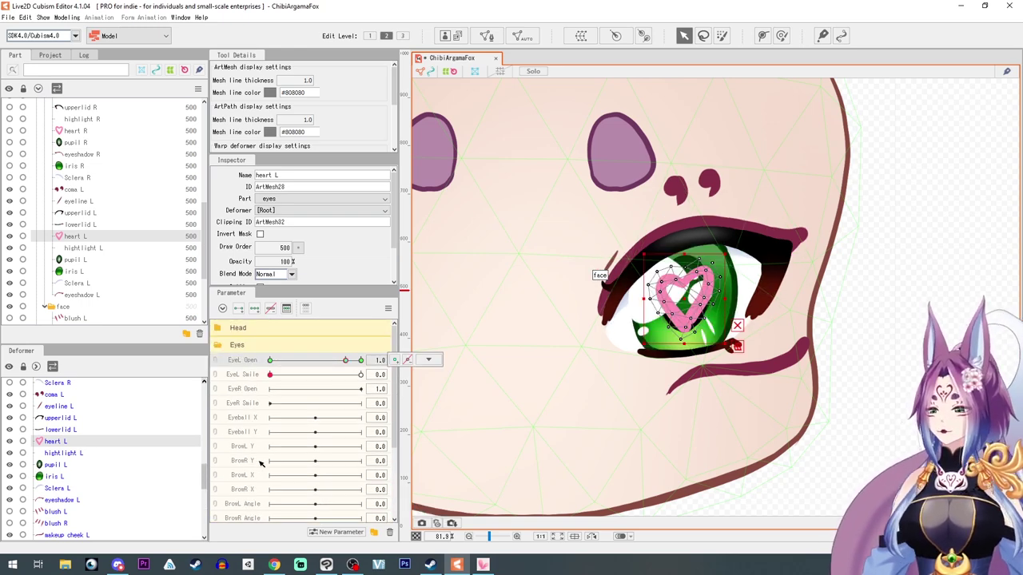
- Create a parameter named Heart in the Triggers group with minimum 0, default 0 and maximum 1
scroll(263, 464, down, 3)
click(257, 484)
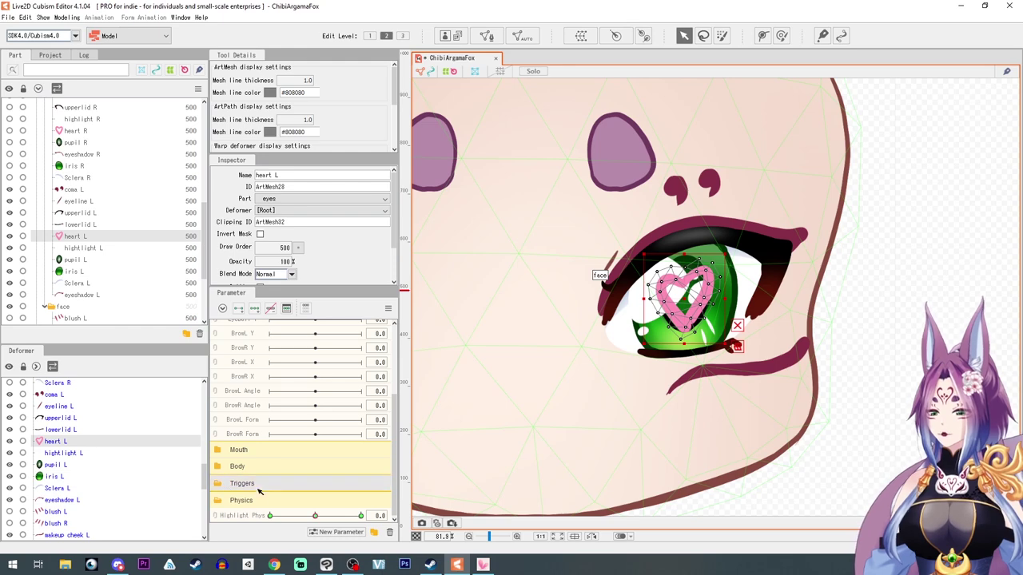
click(328, 532)
text(Heart)
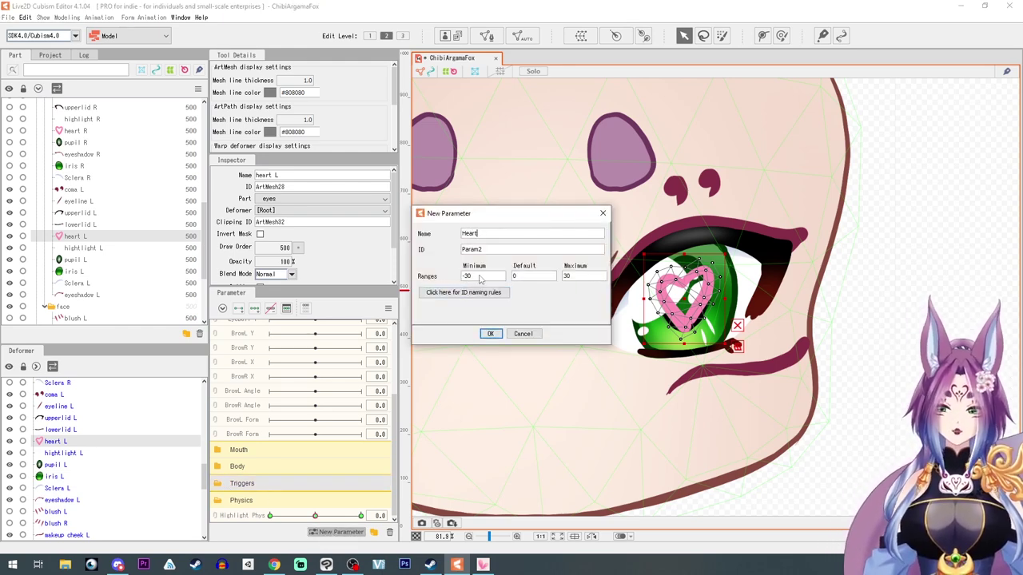
double_click(466, 276)
text(-300)
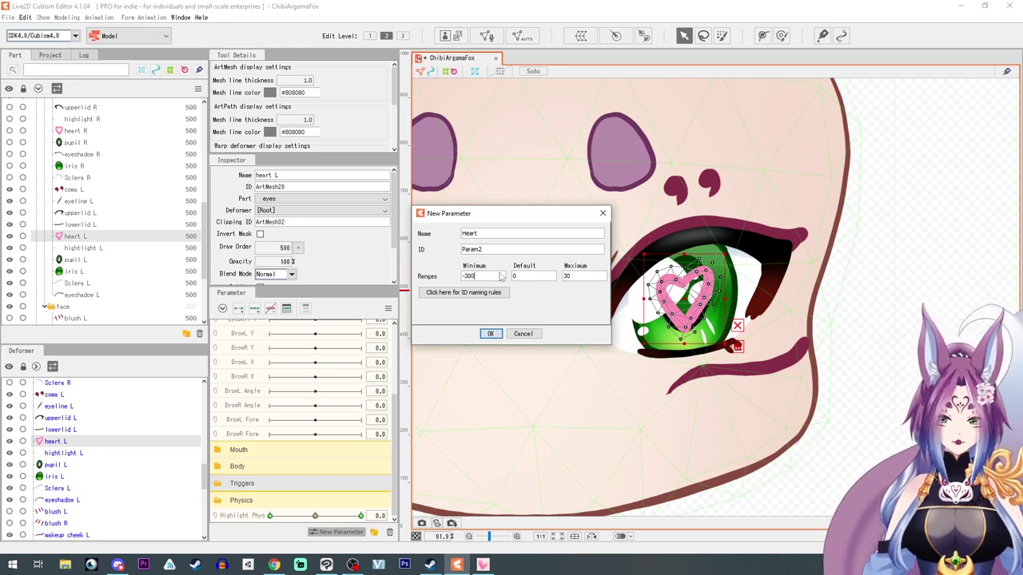
drag(477, 277, 458, 279)
text(0)
double_click(574, 277)
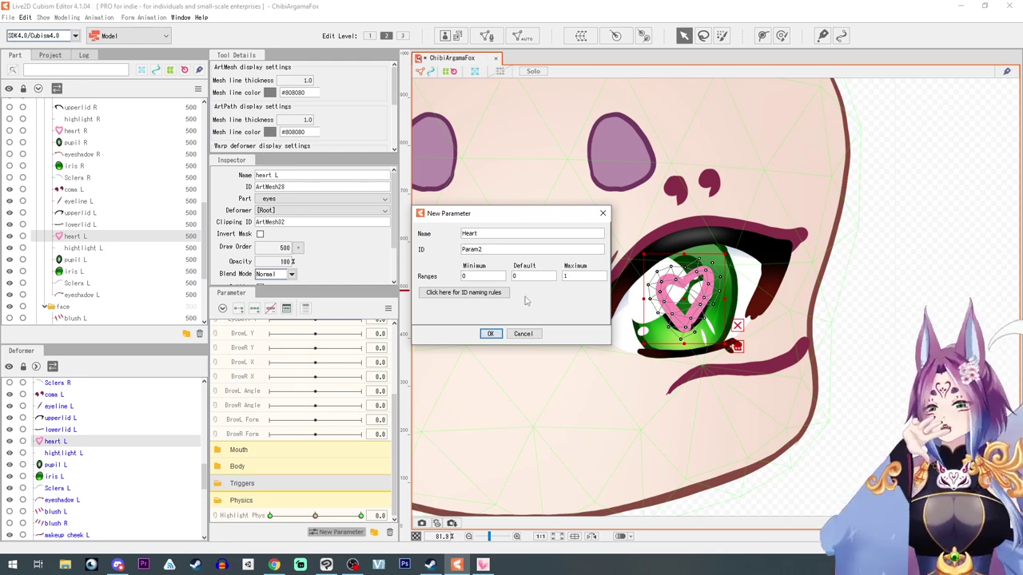
click(490, 333)
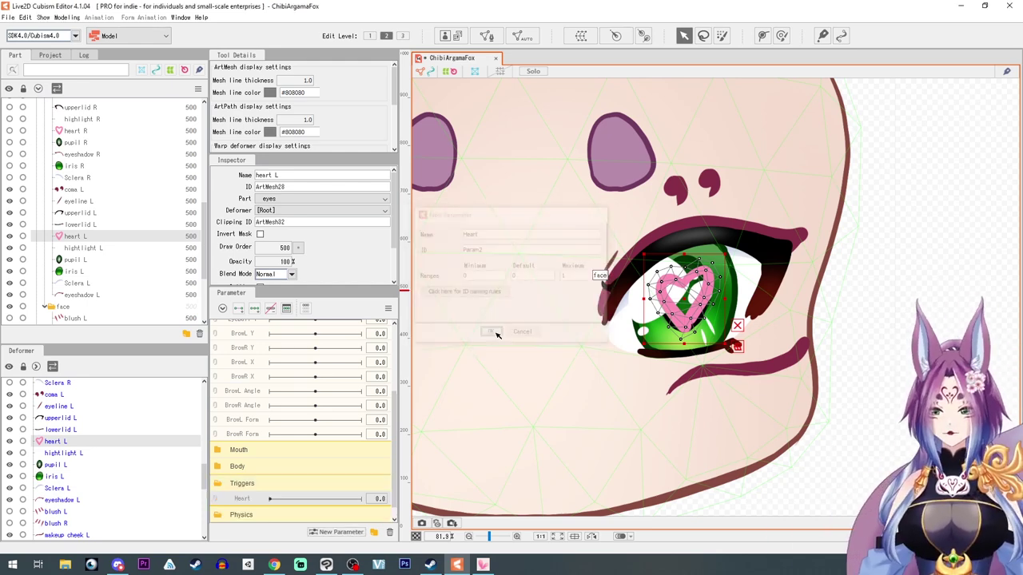
- Change the ID of the Heart parameter to heart_Param
right_click(237, 497)
click(255, 503)
click(487, 241)
key(BackSpace)
key(BackSpace)
key(BackSpace)
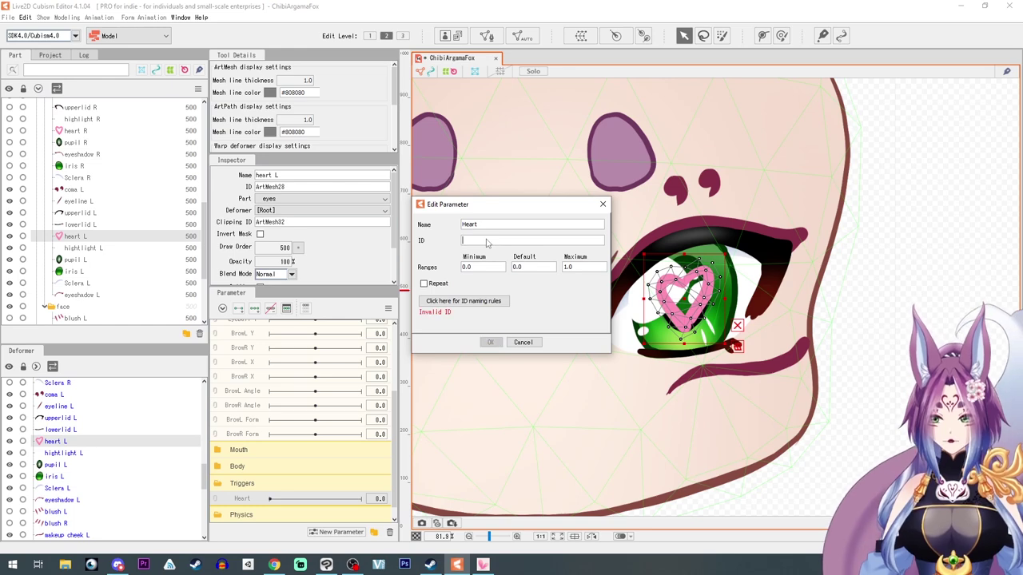
text(heartPara)
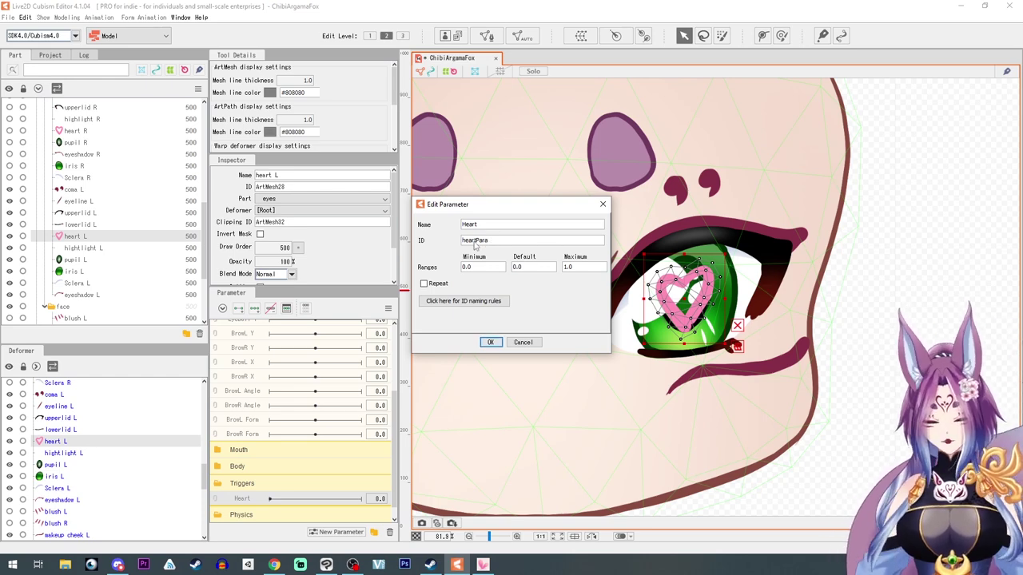
click(475, 246)
text(_)
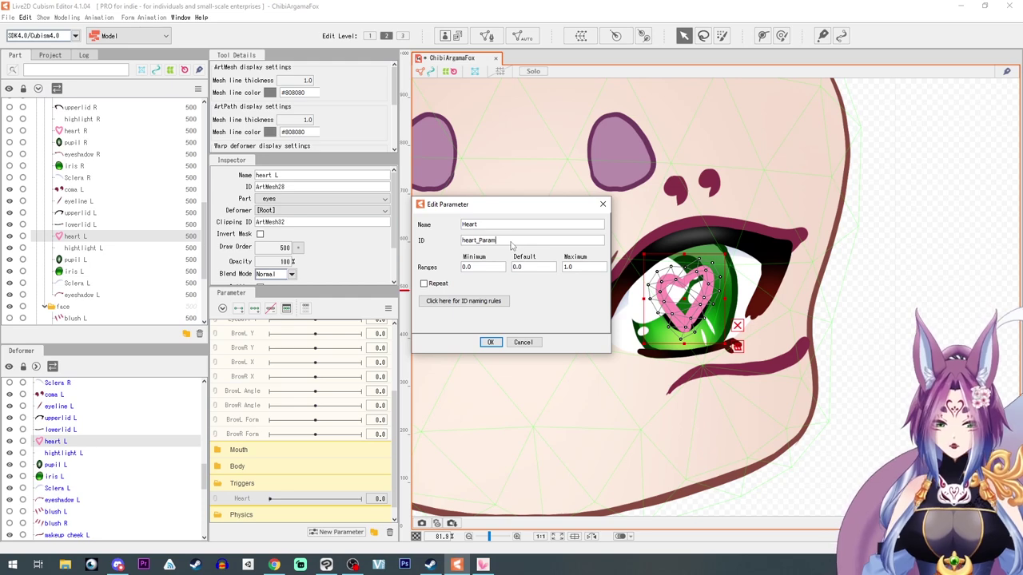
click(490, 342)
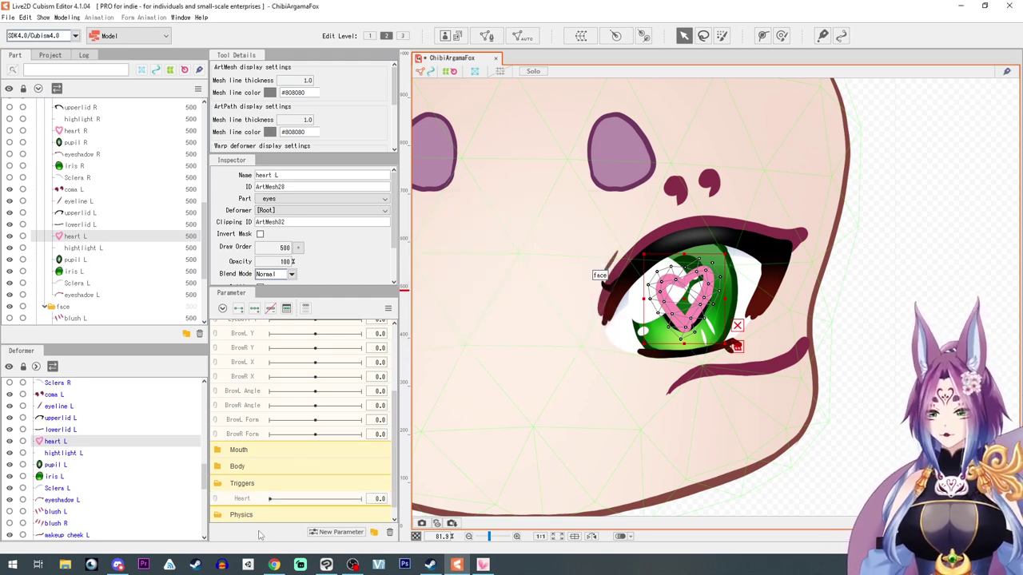
- Add two keys for heart L on the Heart parameter and set it to 0.0
click(255, 502)
click(239, 309)
drag(271, 500, 114, 492)
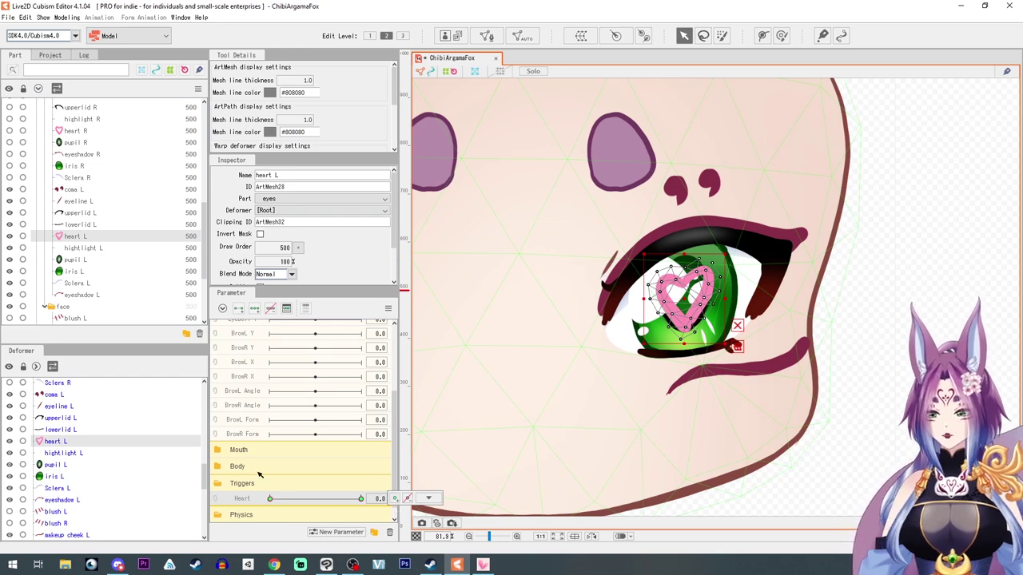
- With EyeL Open at 1.0 and Heart at 0.0, set heart L's opacity to 0% at Highlight Phys 0.0, 30.0 and -30.0
scroll(292, 471, down, 1)
scroll(291, 511, up, 8)
scroll(352, 460, down, 5)
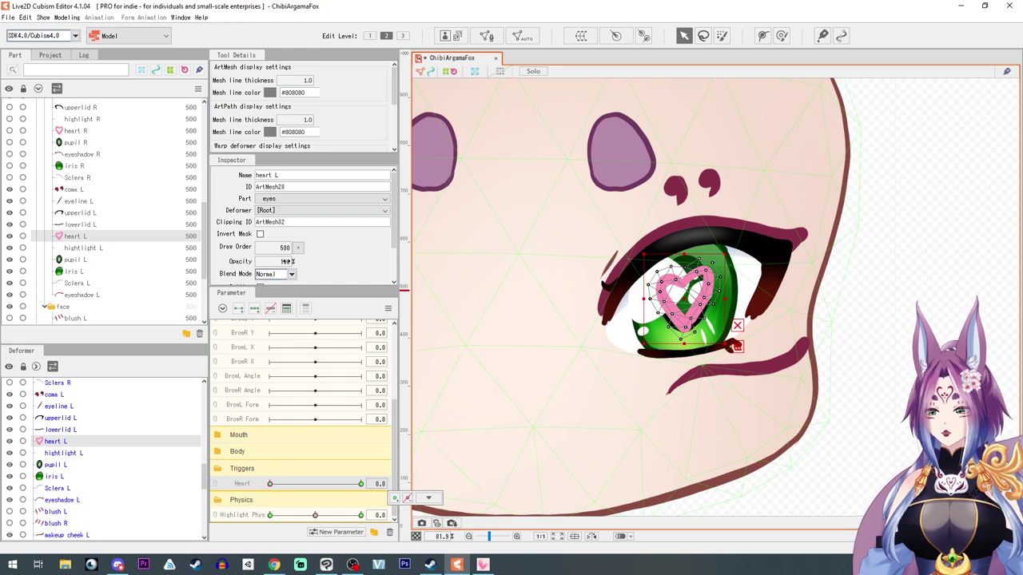
drag(287, 261, 246, 262)
drag(339, 516, 385, 518)
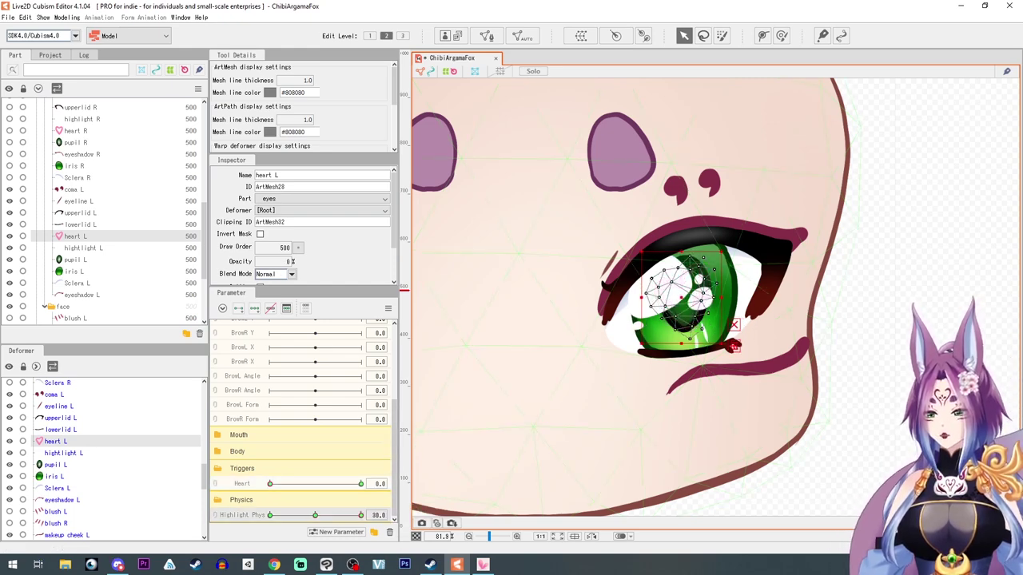
click(270, 517)
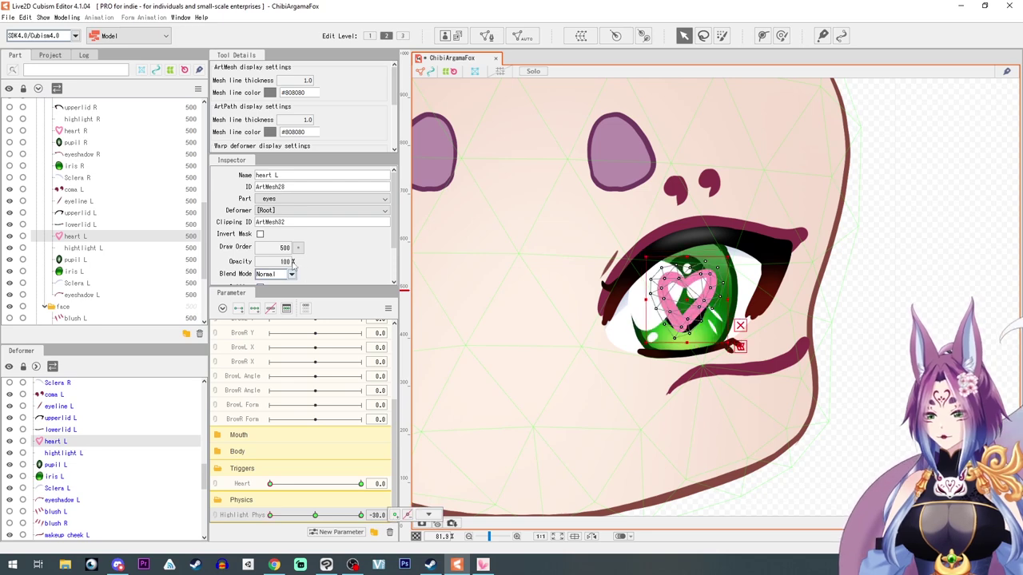
drag(288, 262, 246, 263)
- With EyeL Open at 1.2 and Heart at 0.0, set heart L's opacity to 0% across the Highlight Phys keys
scroll(346, 440, up, 3)
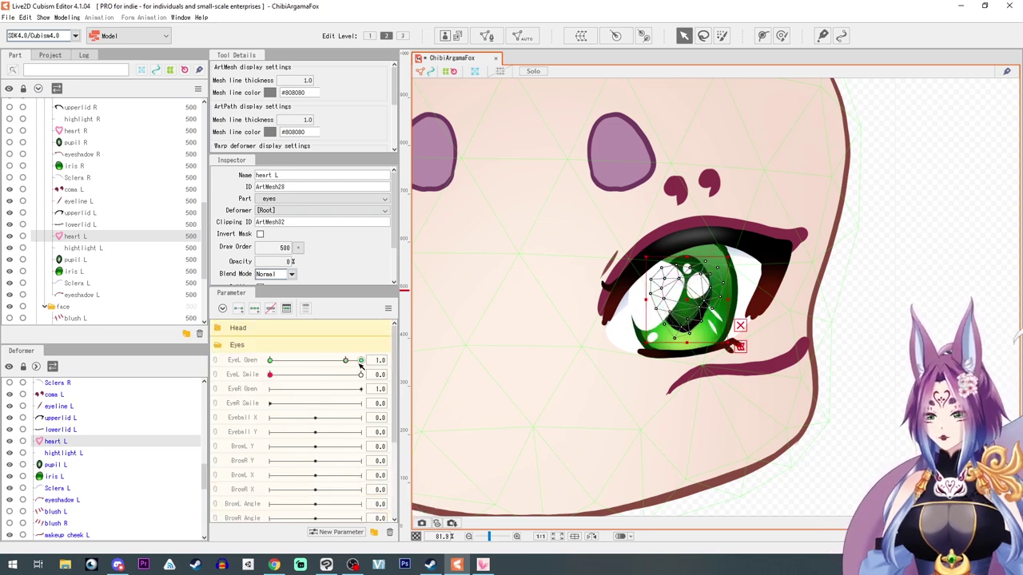
click(345, 361)
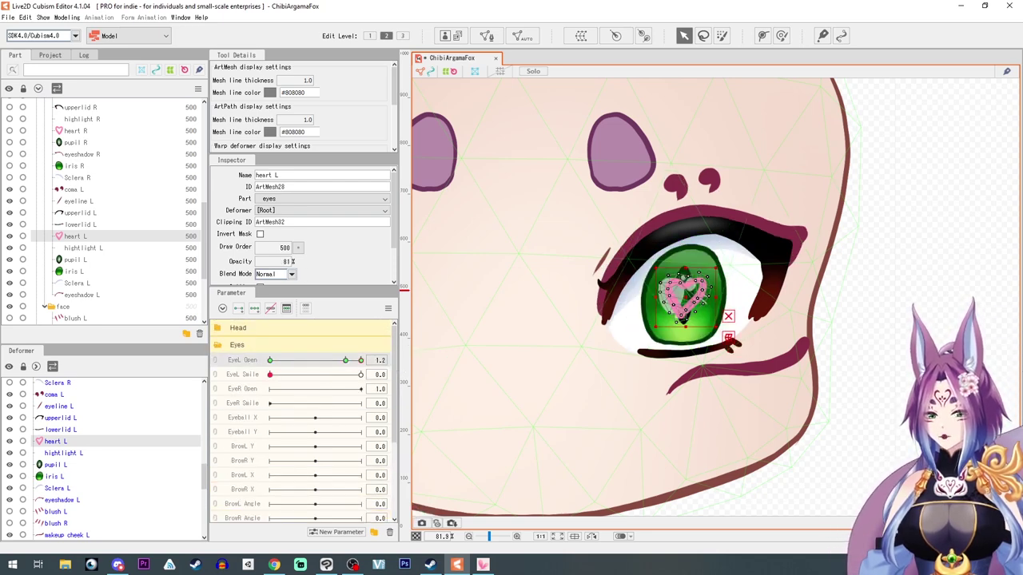
drag(288, 262, 246, 262)
scroll(322, 435, down, 3)
click(319, 516)
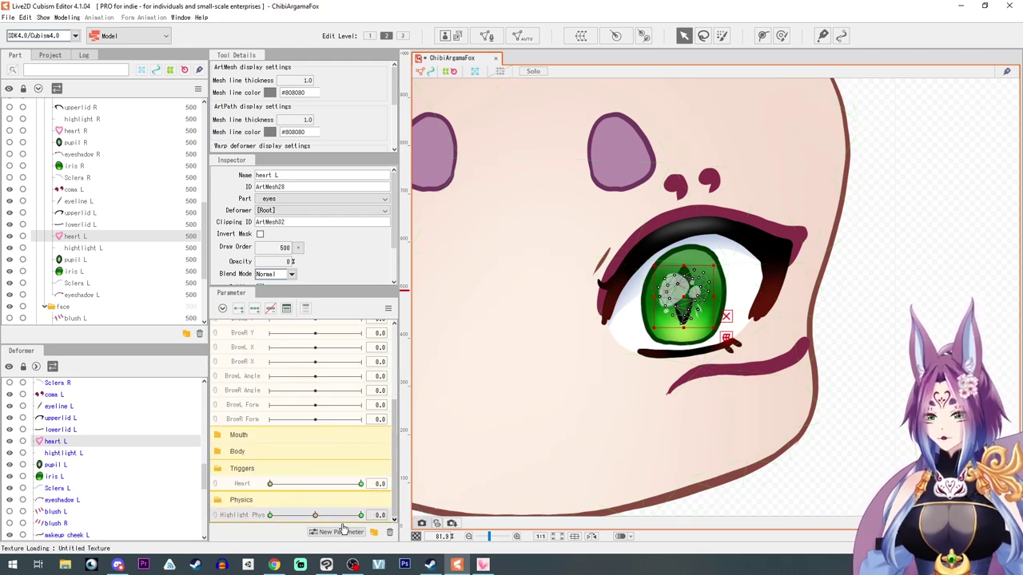
drag(320, 516, 391, 523)
key(ctrl+y)
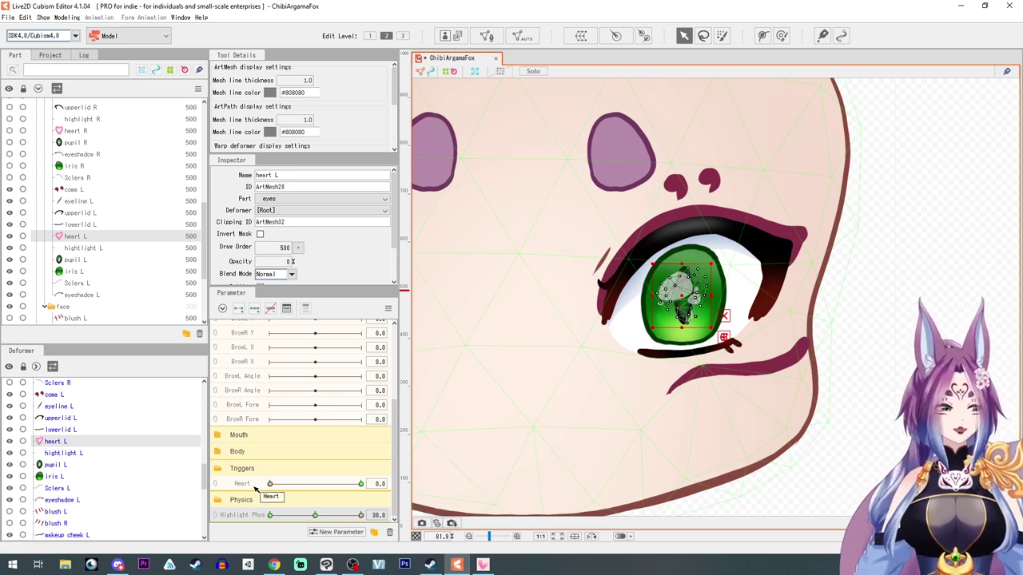
- With EyeL Open at 0.0 and Heart at 0.0, set heart L's opacity to 0% at Highlight Phys 30.0, 0.0 and -30.0
scroll(268, 473, up, 5)
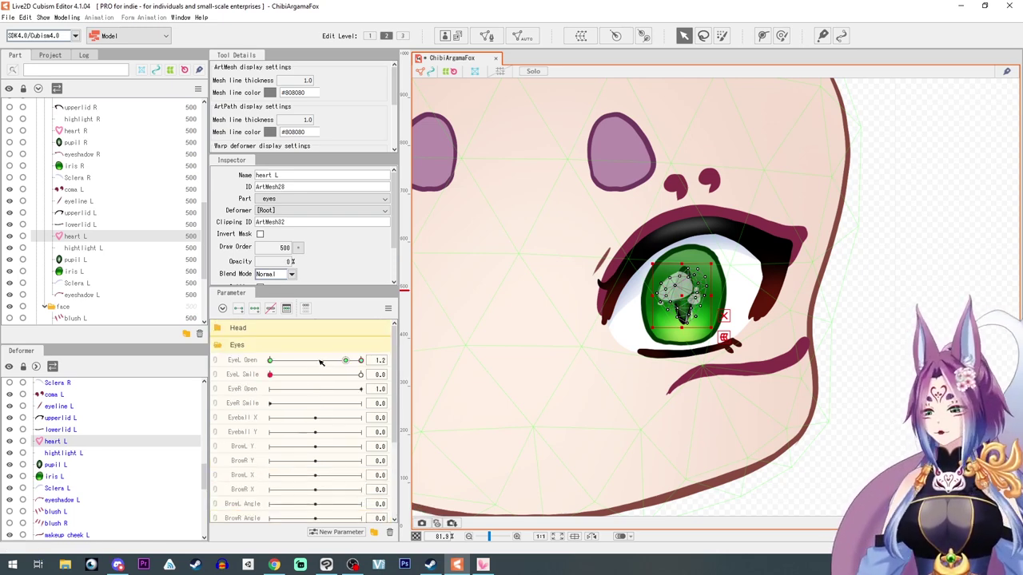
drag(284, 361, 205, 369)
scroll(260, 465, down, 5)
click(283, 263)
text(0)
key(Return)
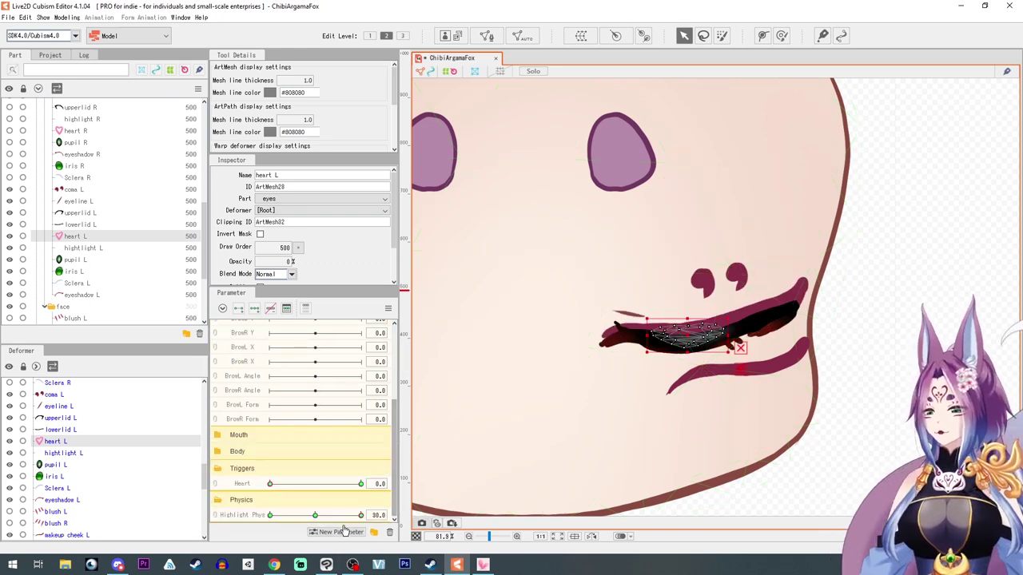
click(315, 516)
drag(286, 262, 205, 264)
click(267, 515)
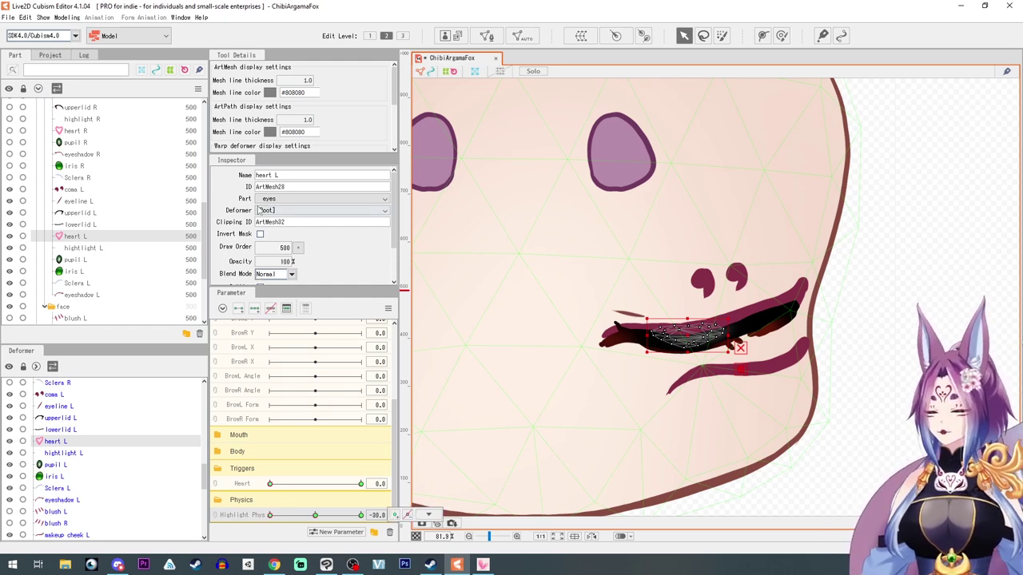
drag(285, 263, 262, 263)
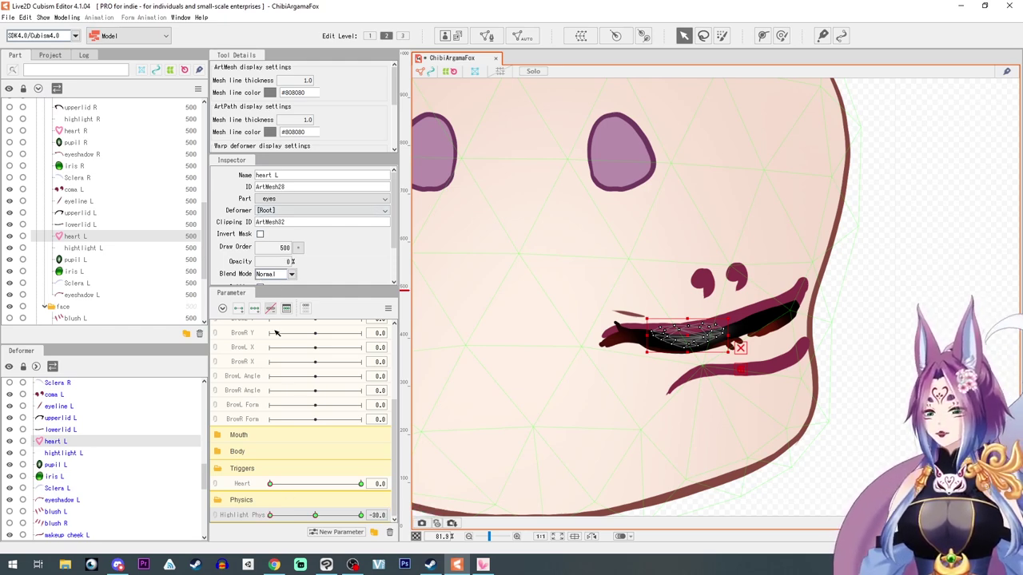
- Test heart L's visibility by sweeping the Heart and Highlight Phys parameters with EyeL Open at 1.0
click(270, 483)
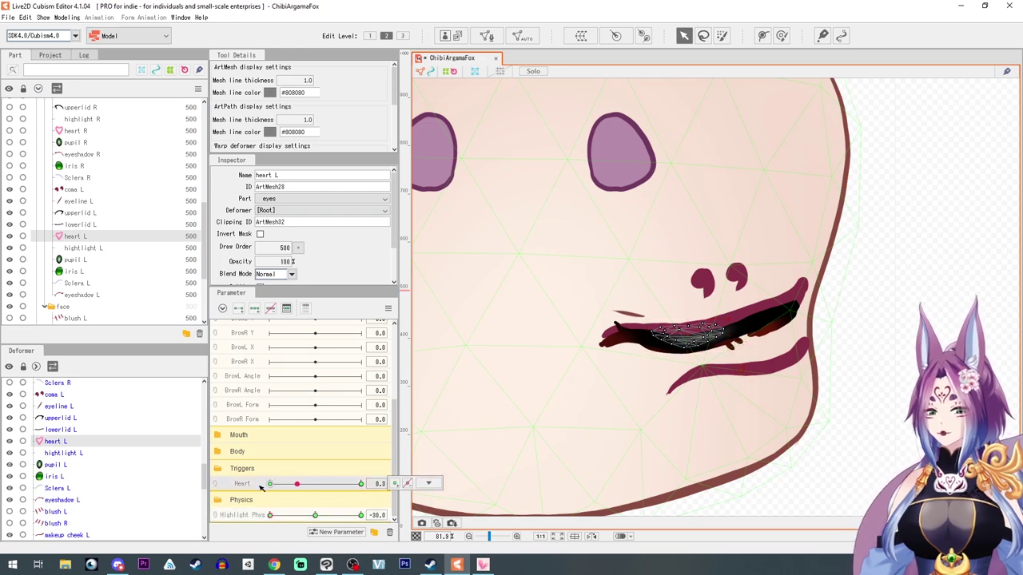
scroll(285, 410, up, 3)
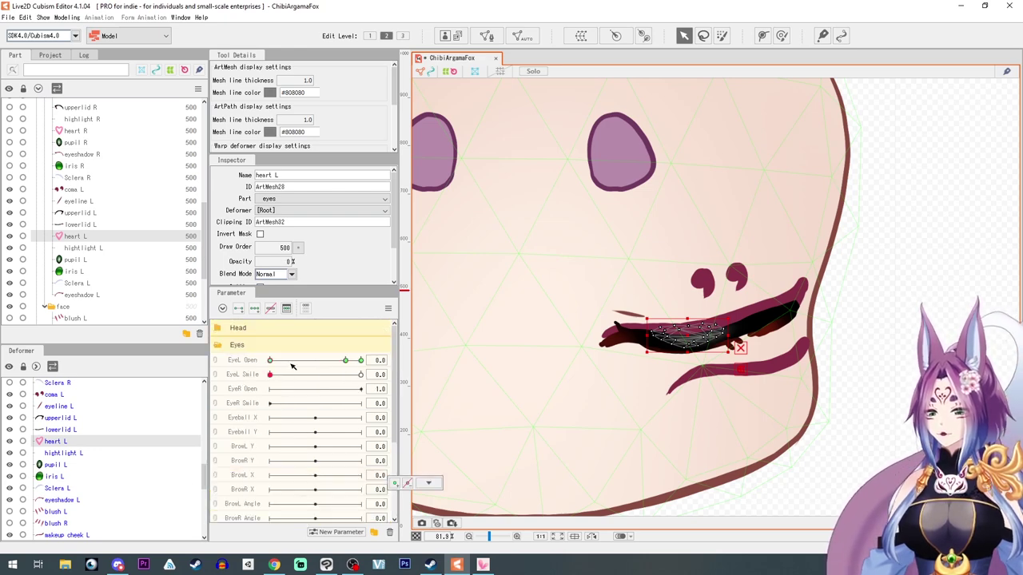
click(346, 361)
scroll(282, 459, down, 5)
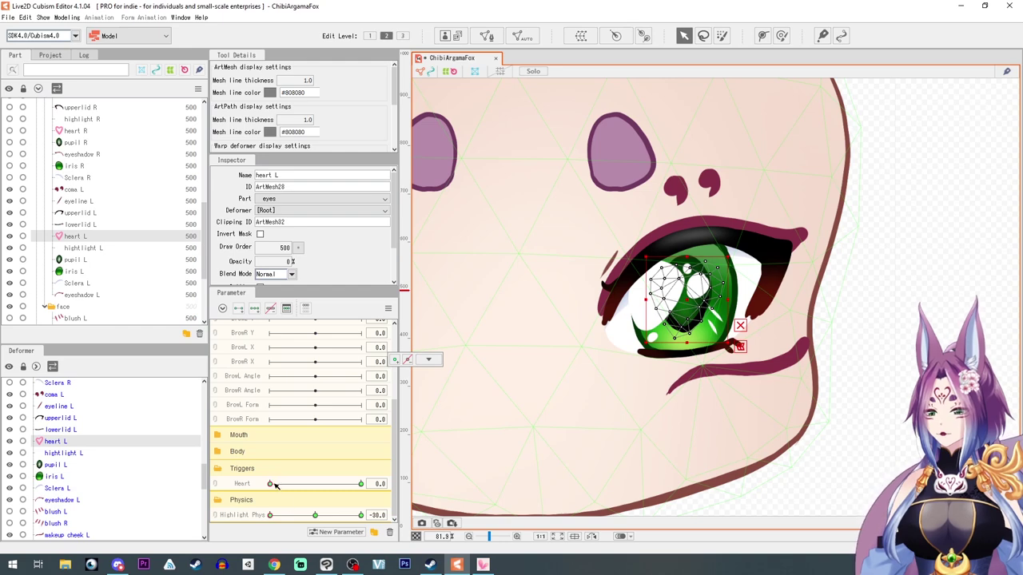
drag(276, 484, 360, 484)
click(318, 515)
drag(318, 513, 184, 483)
drag(280, 515, 180, 502)
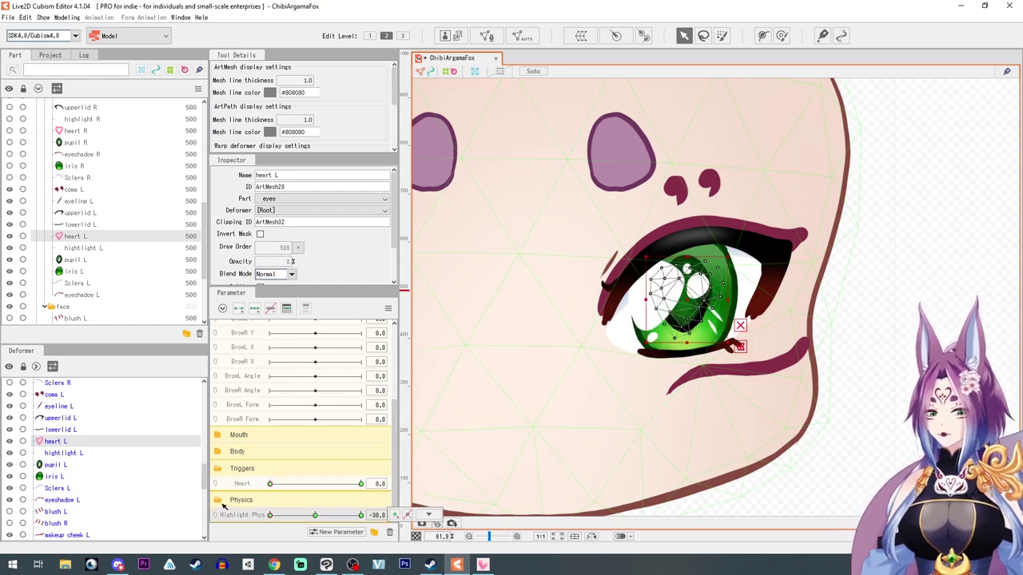
- Test heart L's visibility with EyeL Open at 1.2 by switching the Heart parameter and moving Highlight Phys
scroll(287, 448, up, 5)
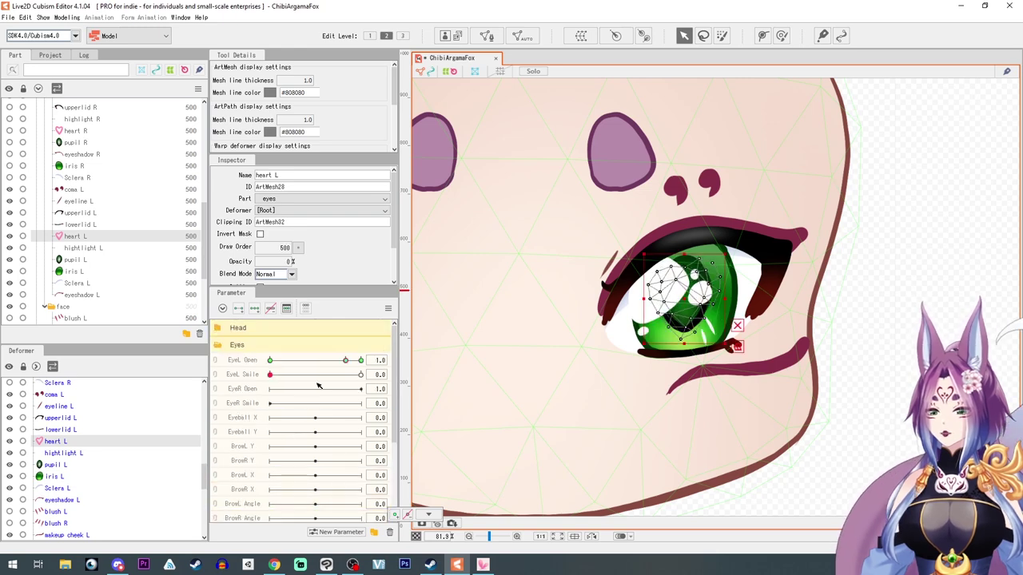
drag(346, 364, 402, 359)
click(407, 361)
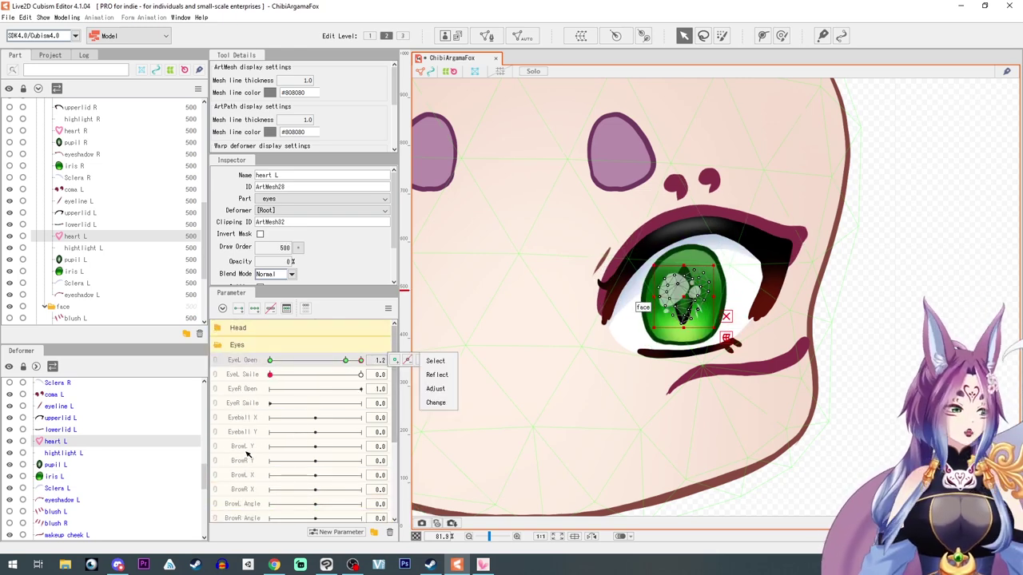
scroll(240, 471, down, 5)
drag(271, 485, 180, 489)
mouse_move(316, 517)
mouse_down()
mouse_move(366, 517)
mouse_move(112, 504)
mouse_move(322, 516)
mouse_up()
drag(271, 484, 357, 485)
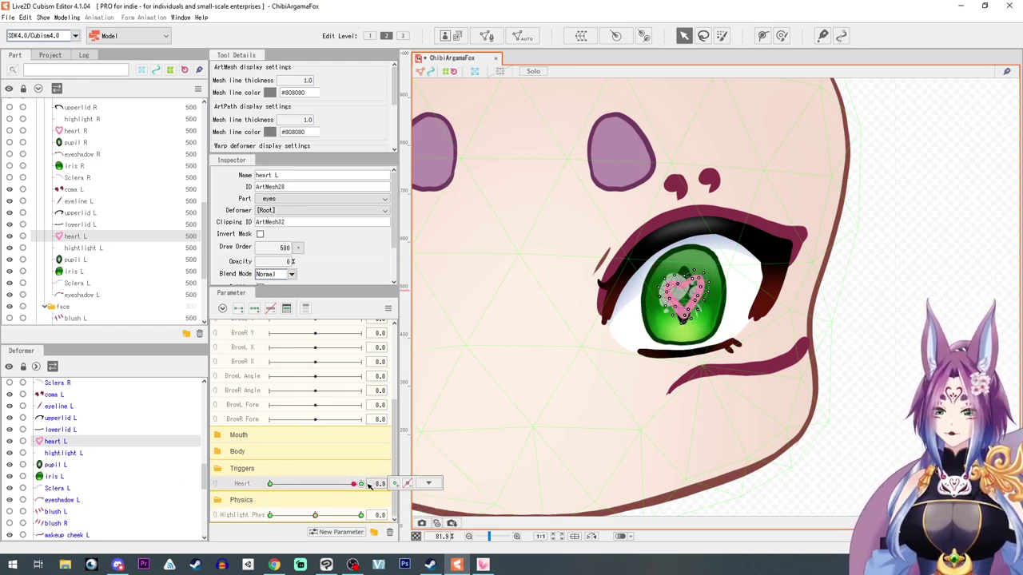
click(326, 516)
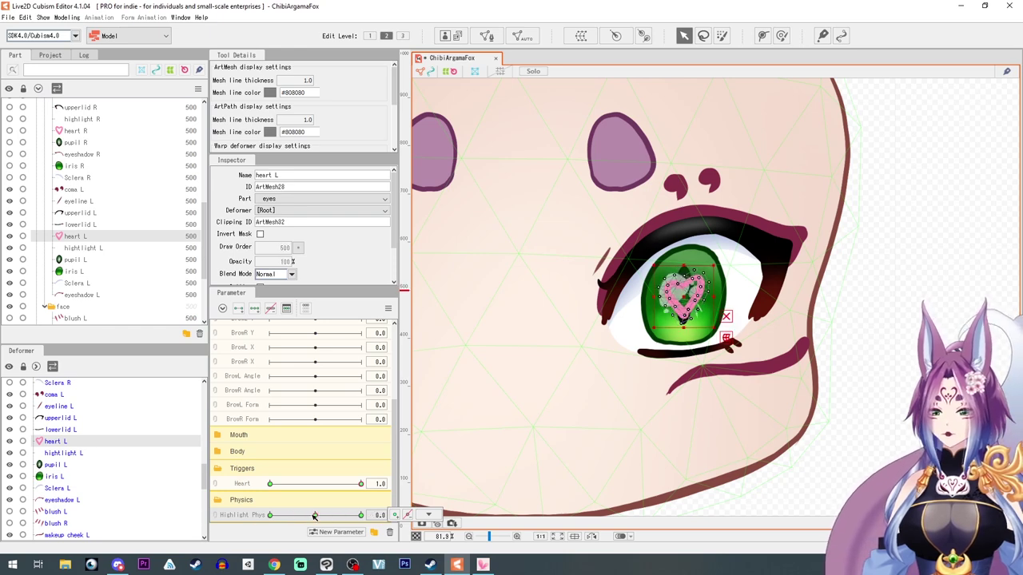
click(271, 485)
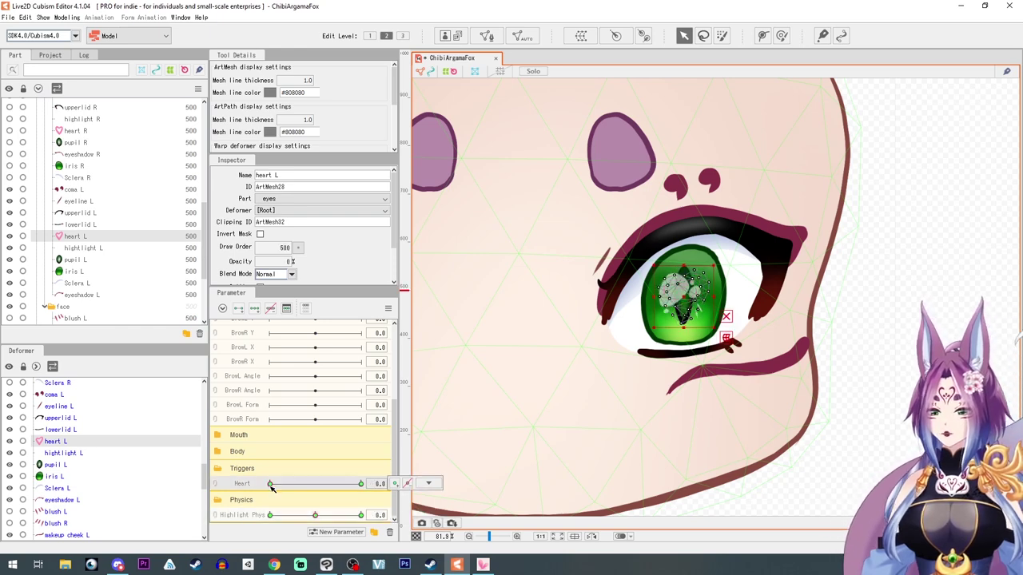
click(220, 471)
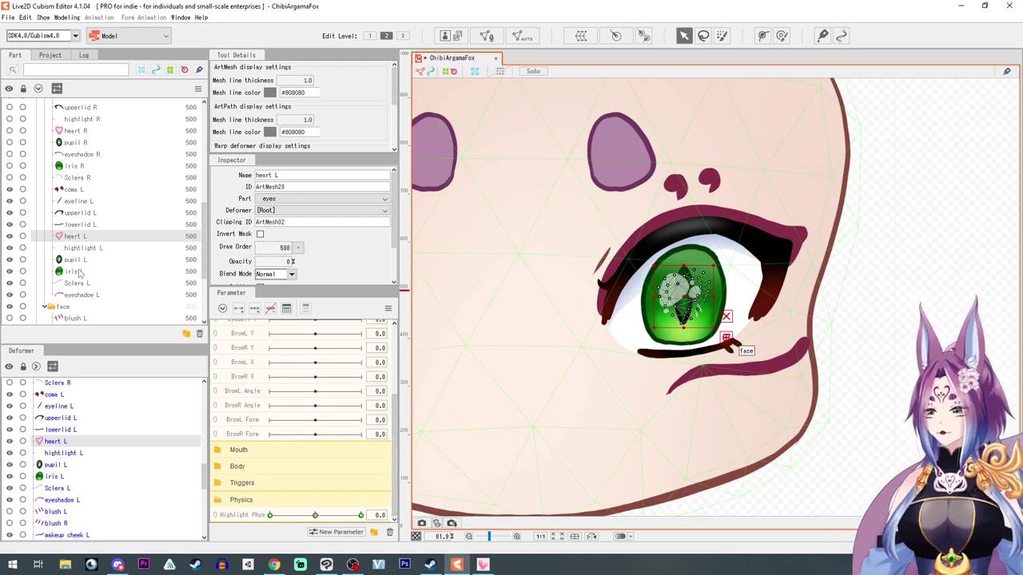
- Select all left-eye art meshes from coma L to eyeshadow L and paste a copy of them
scroll(94, 293, up, 4)
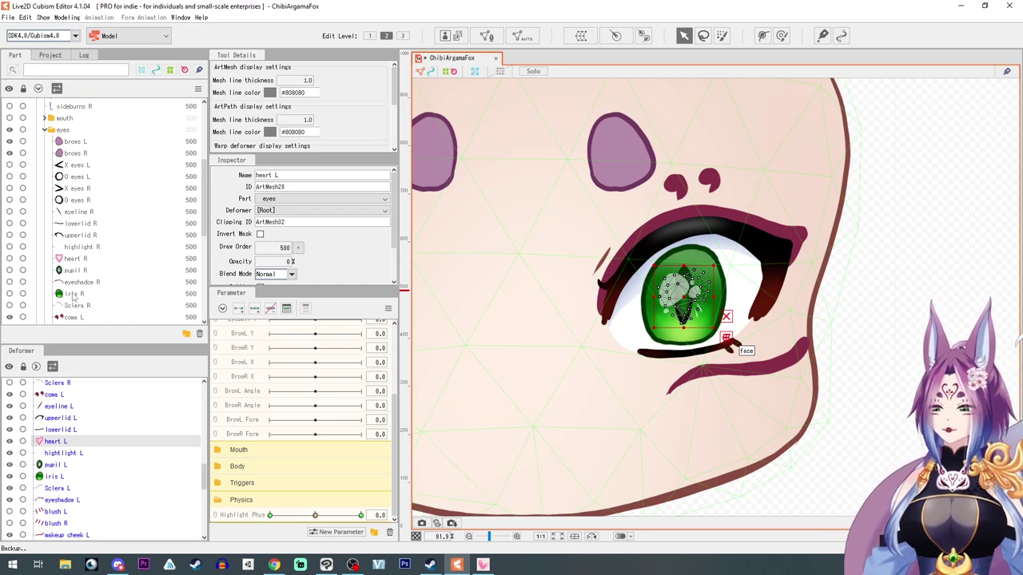
drag(580, 429, 657, 428)
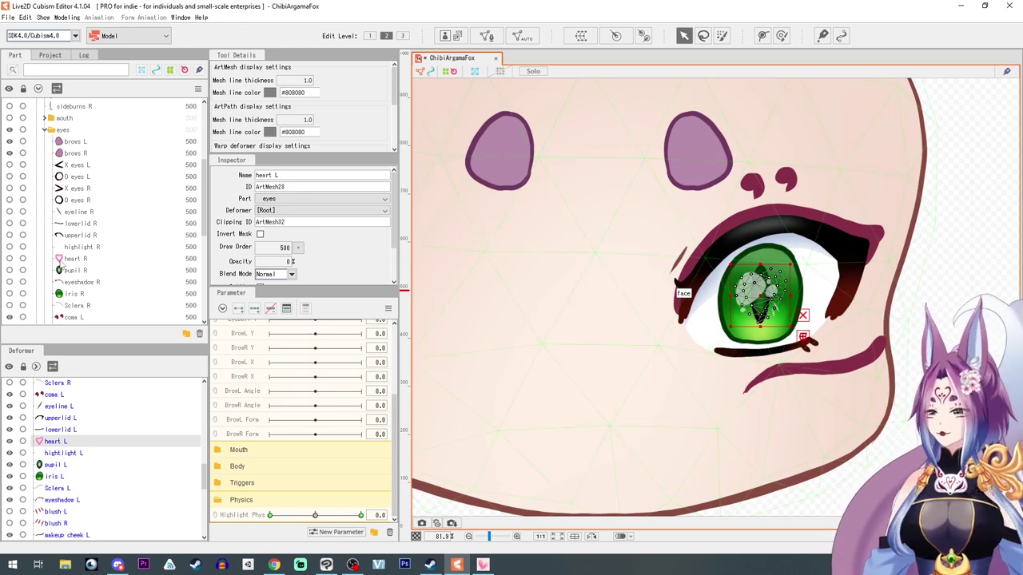
scroll(61, 270, down, 5)
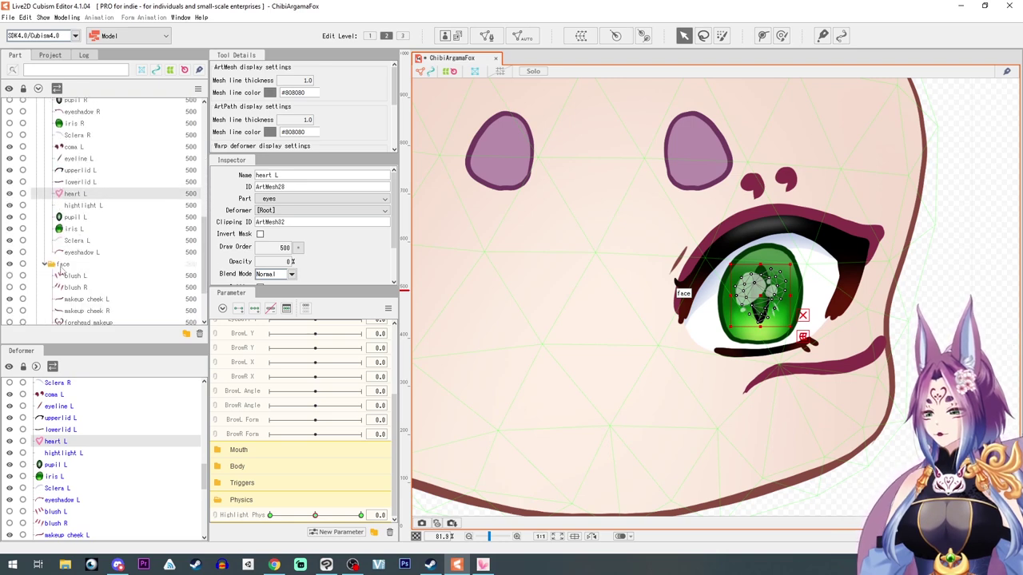
click(70, 148)
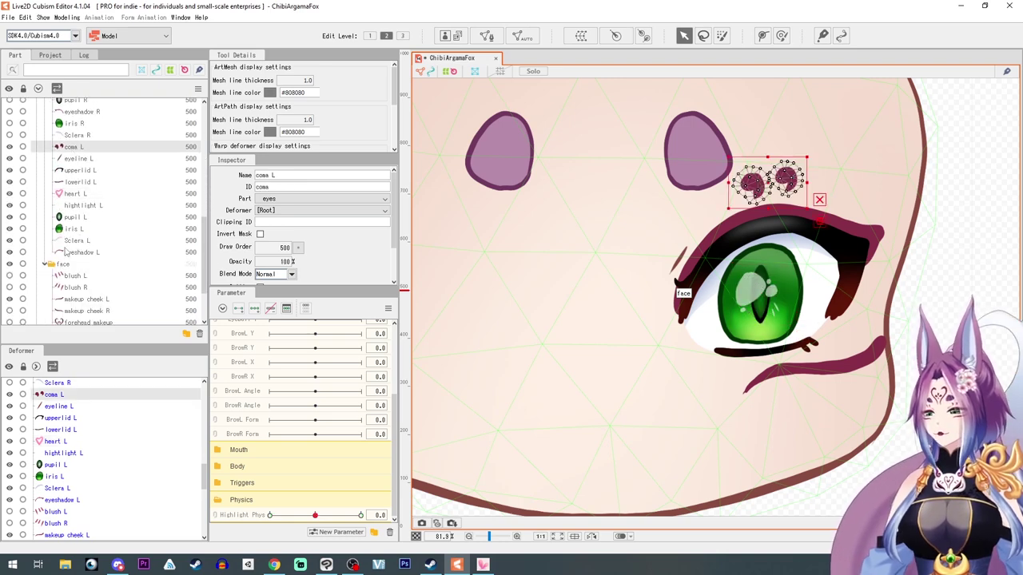
shift+click(65, 252)
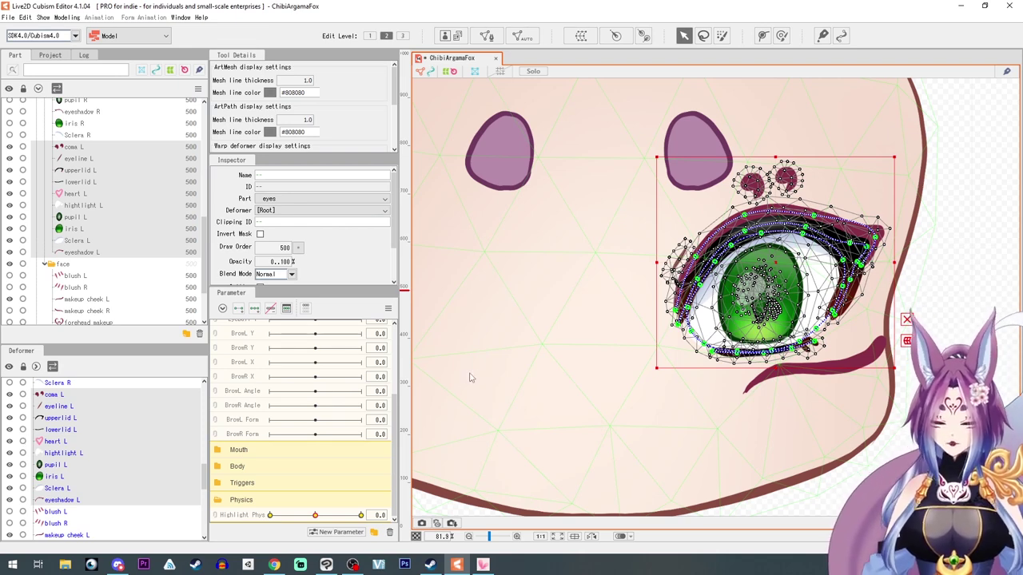
key(ctrl+v)
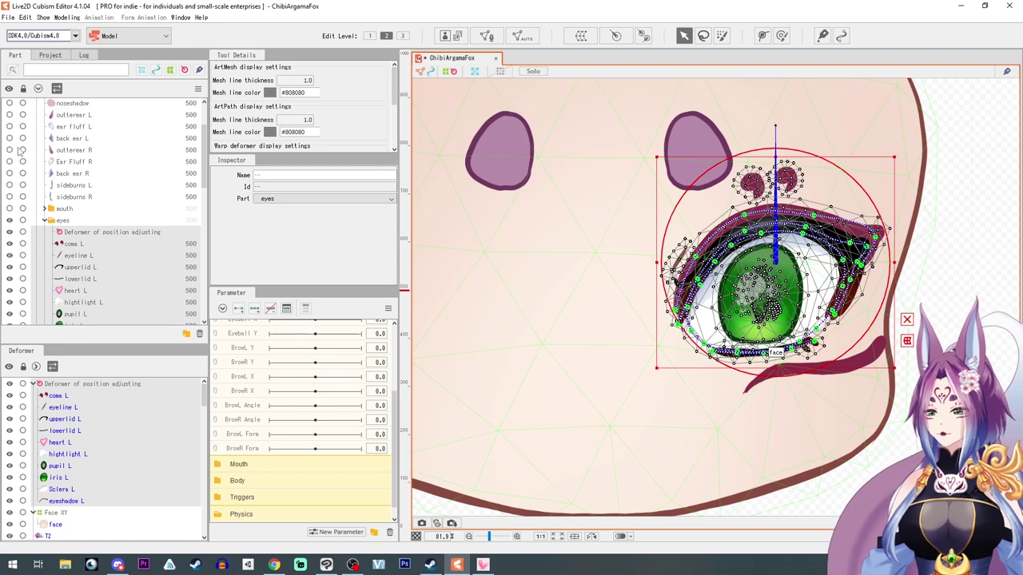
- Show upperlid R on the canvas as a placement reference for the copied eye
scroll(21, 152, down, 5)
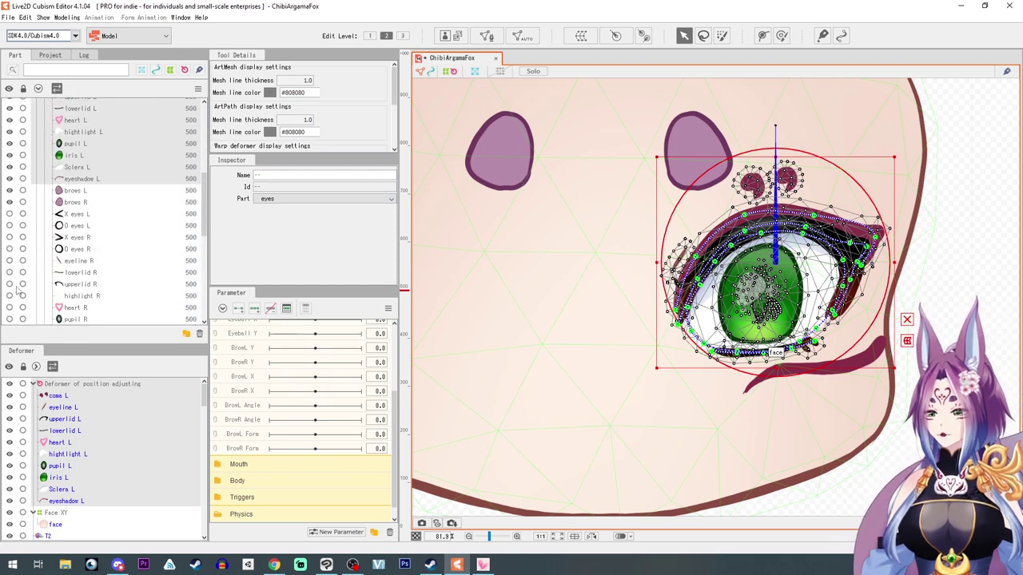
click(9, 285)
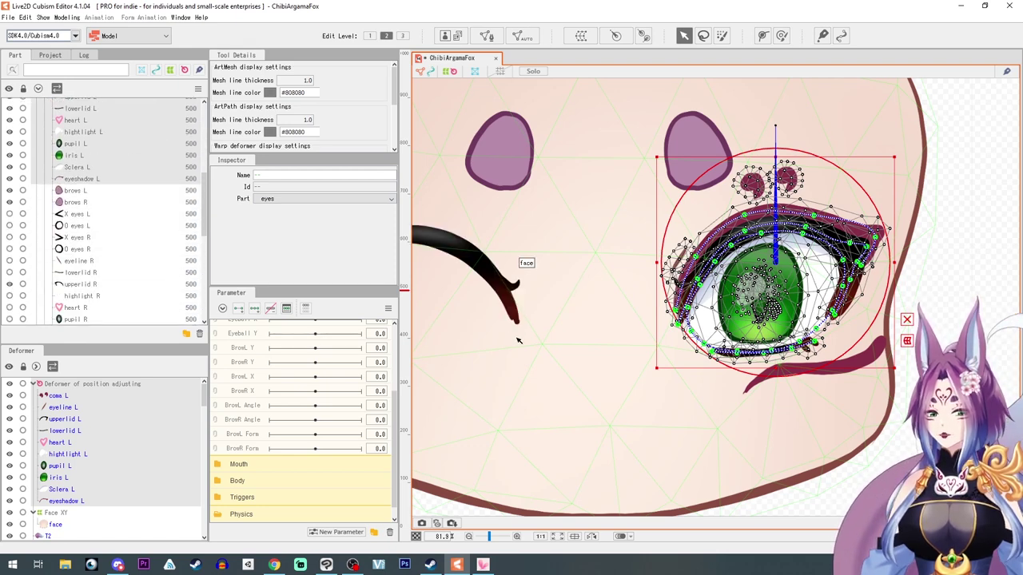
scroll(527, 259, down, 4)
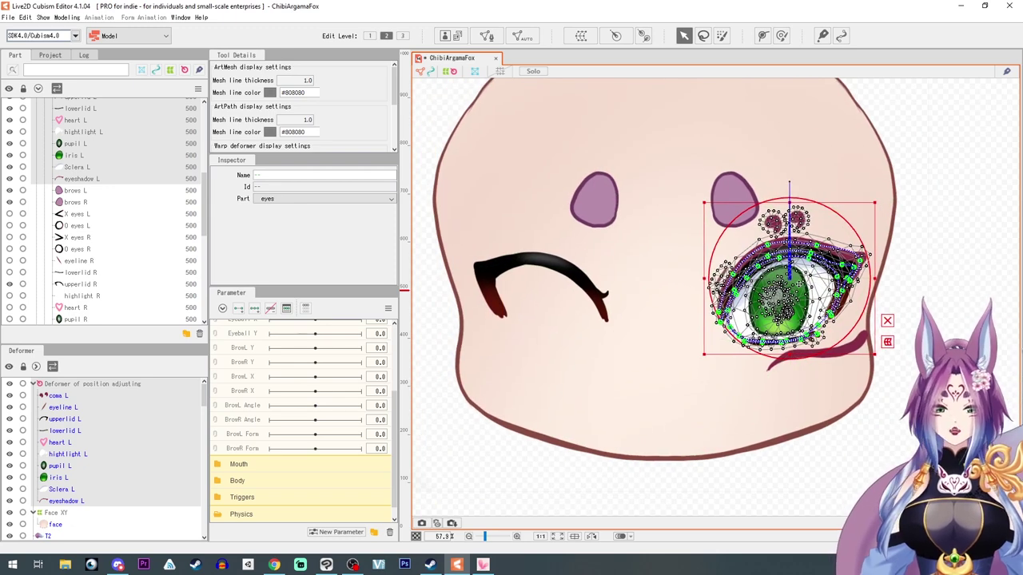
- Reflect the copied eye horizontally with the Highlight Phys and Heart parameters included, and move its positioning deformer over upperlid R
right_click(795, 277)
click(835, 489)
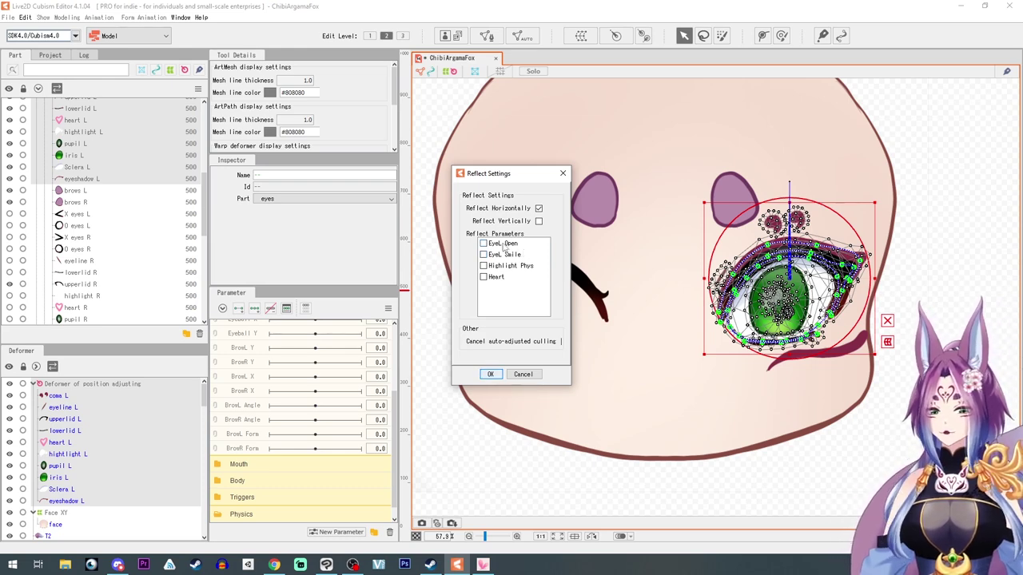
click(483, 266)
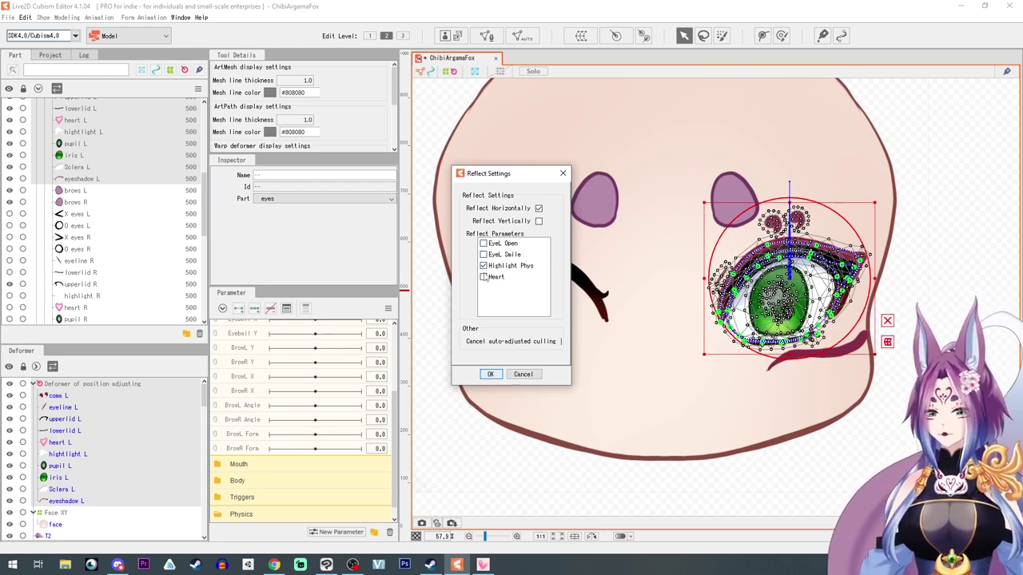
click(482, 278)
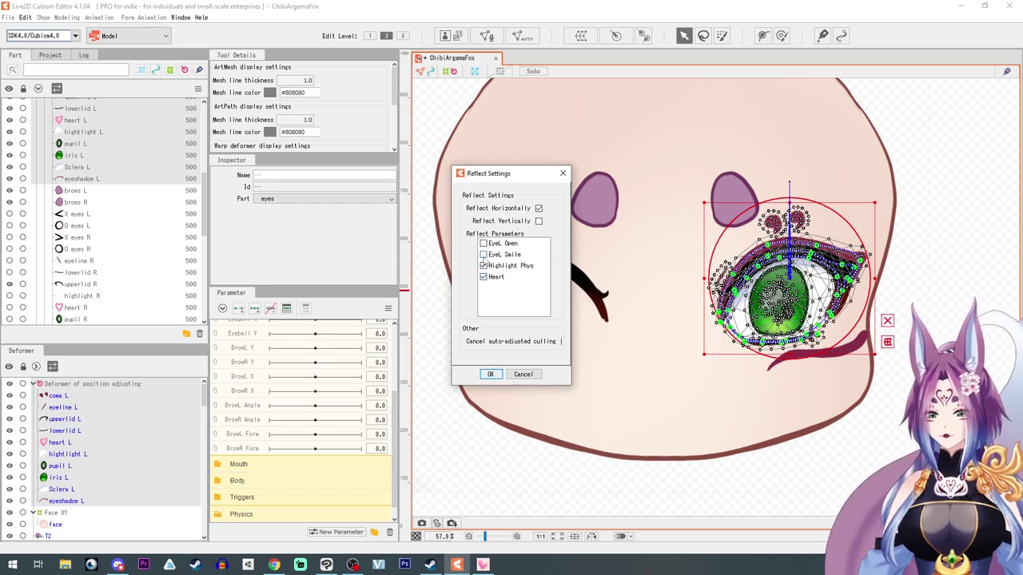
click(491, 374)
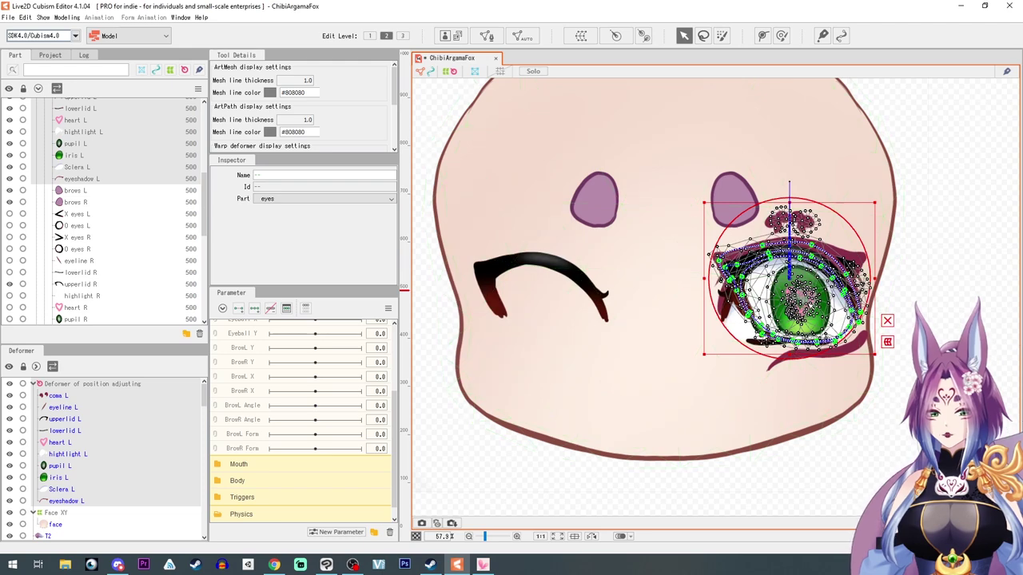
click(68, 385)
drag(792, 276, 541, 289)
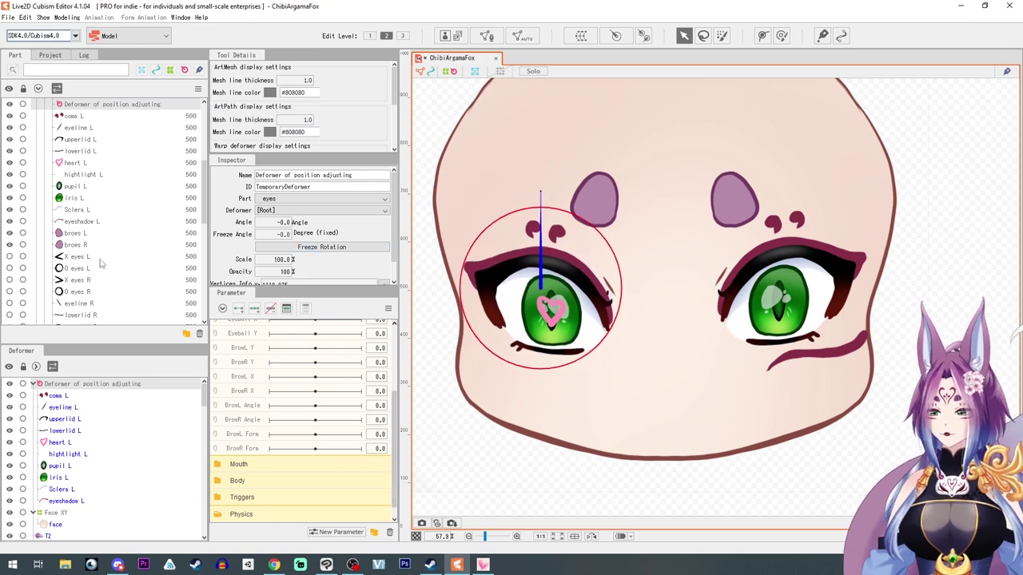
- Move upperlid R to the start of the eyes folder and set its opacity to 47%
scroll(68, 260, up, 4)
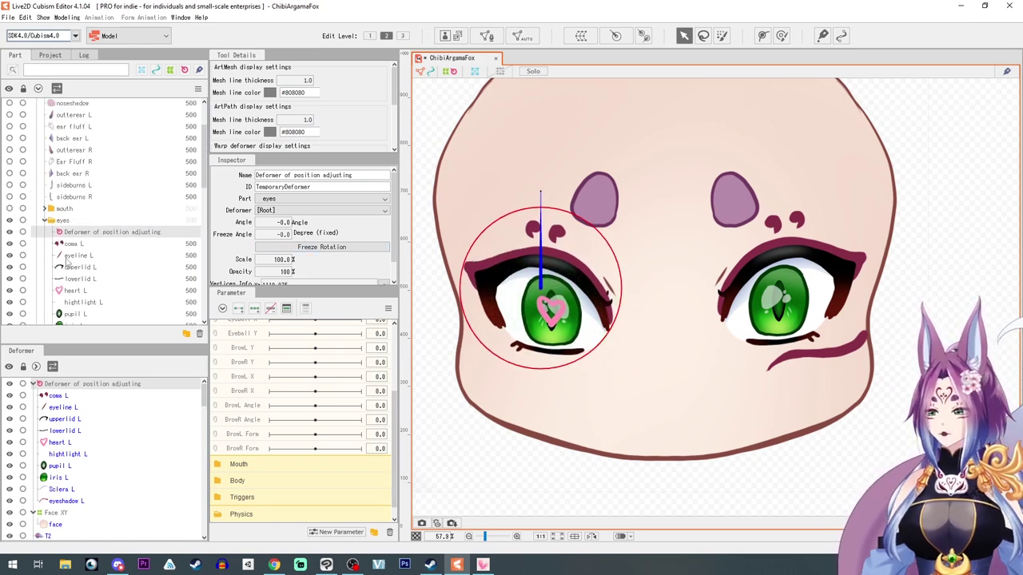
scroll(71, 275, down, 3)
scroll(81, 307, down, 5)
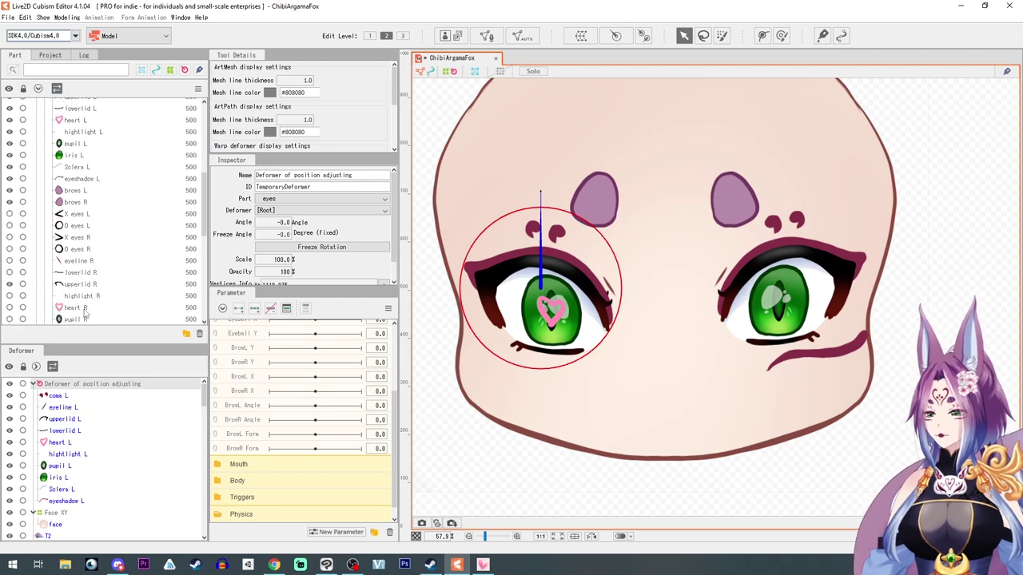
scroll(74, 250, up, 5)
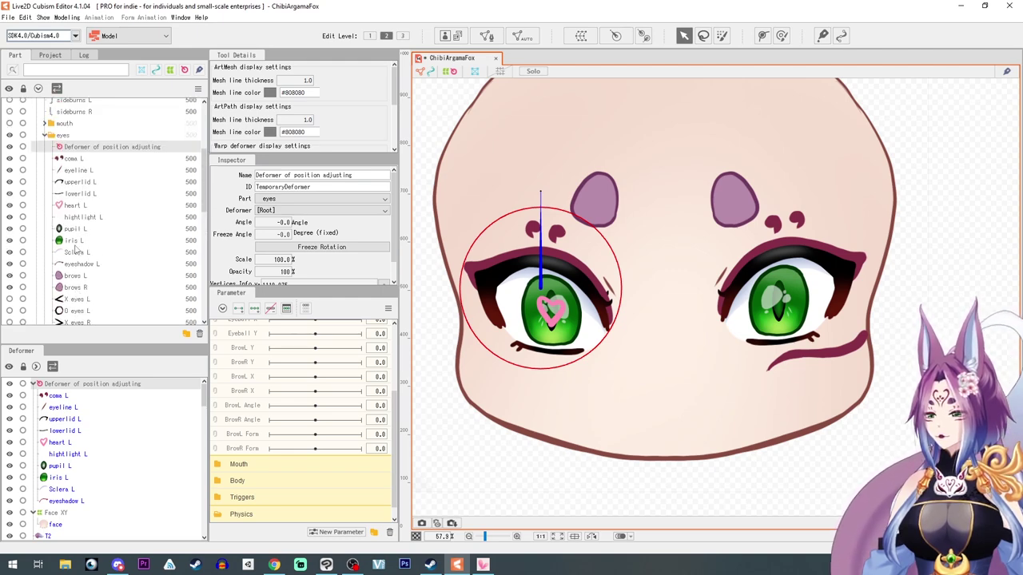
scroll(83, 274, down, 3)
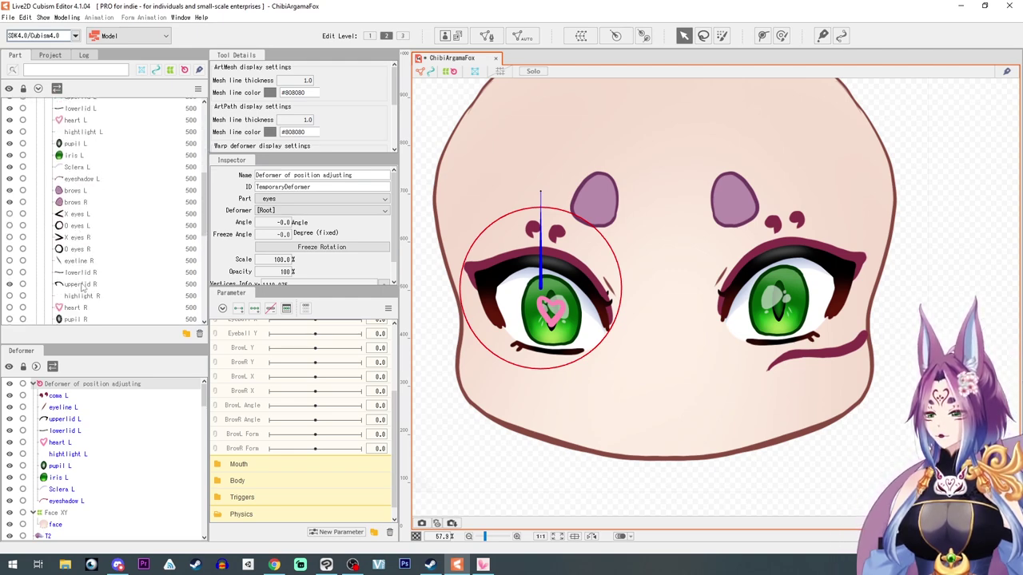
click(80, 284)
scroll(92, 105, up, 2)
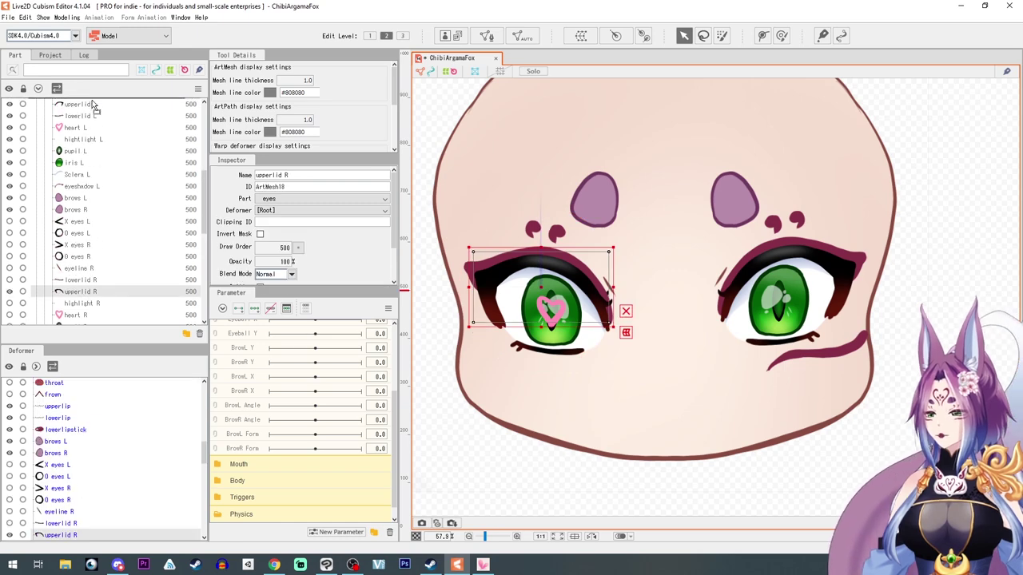
drag(93, 100, 83, 140)
drag(286, 262, 251, 262)
- With EyeL Open at 1.0, raise the copied eye's positioning deformer slightly to line it up with upperlid R
scroll(335, 369, up, 3)
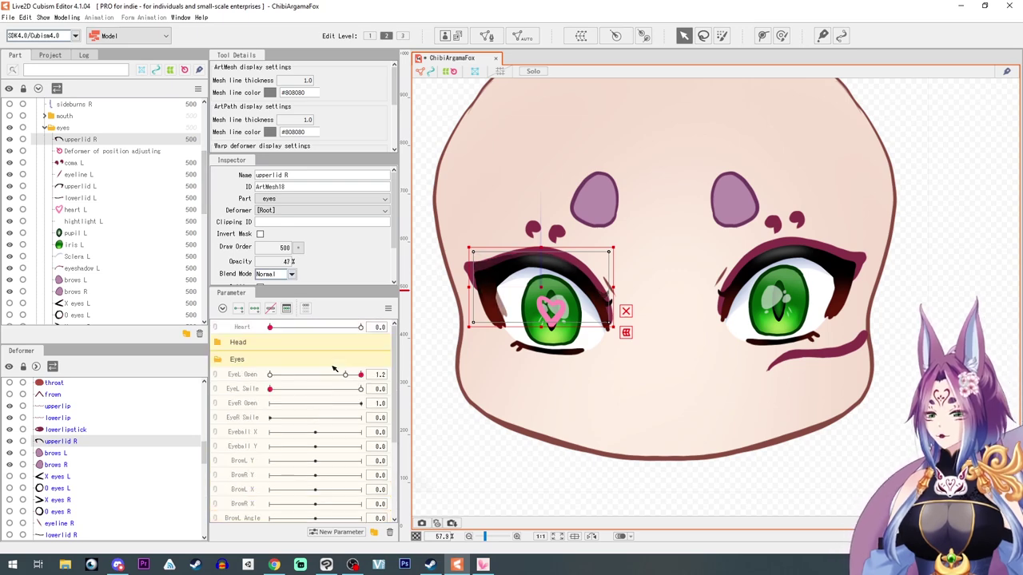
click(345, 375)
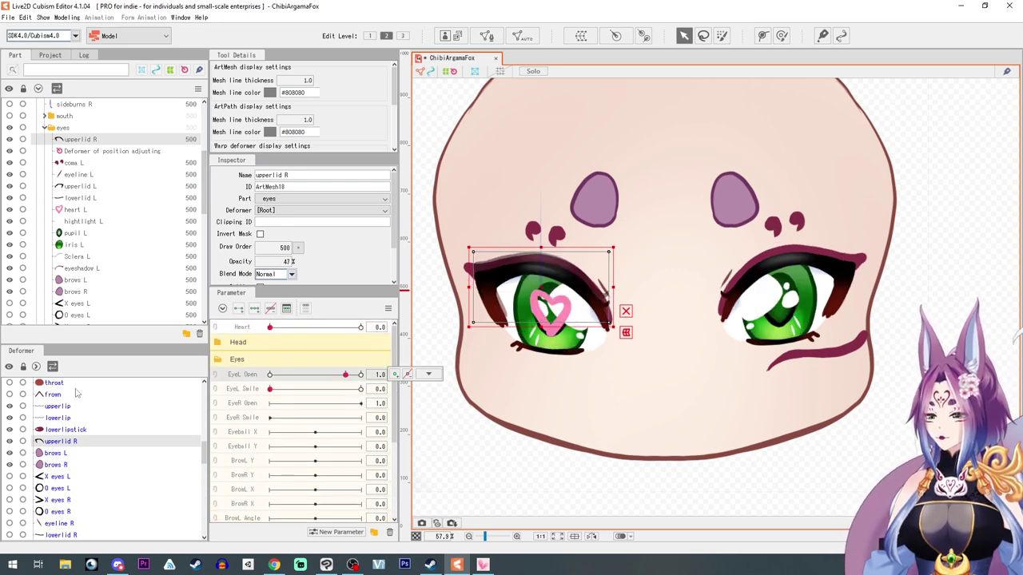
click(91, 152)
scroll(533, 315, up, 2)
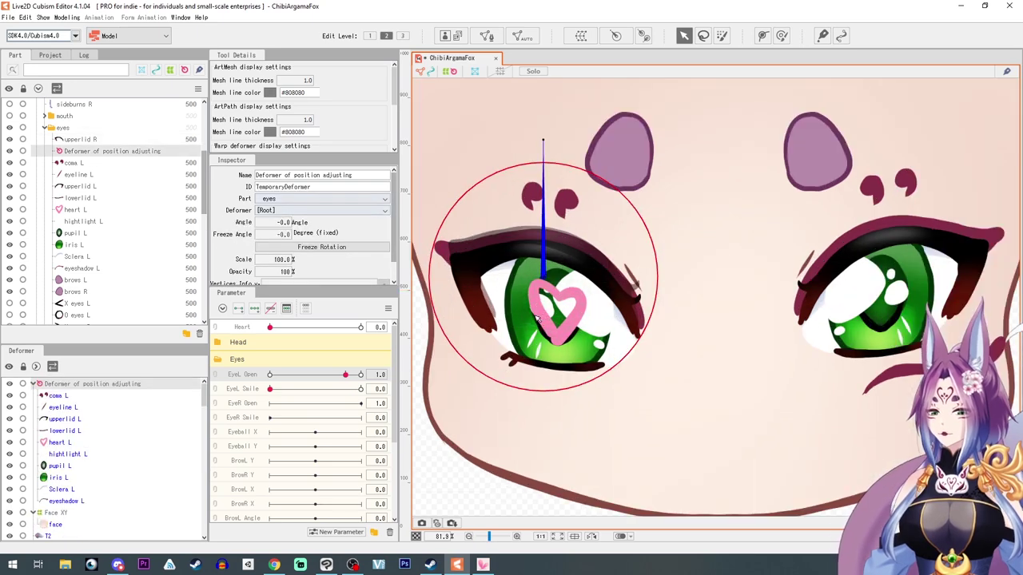
drag(543, 278, 542, 264)
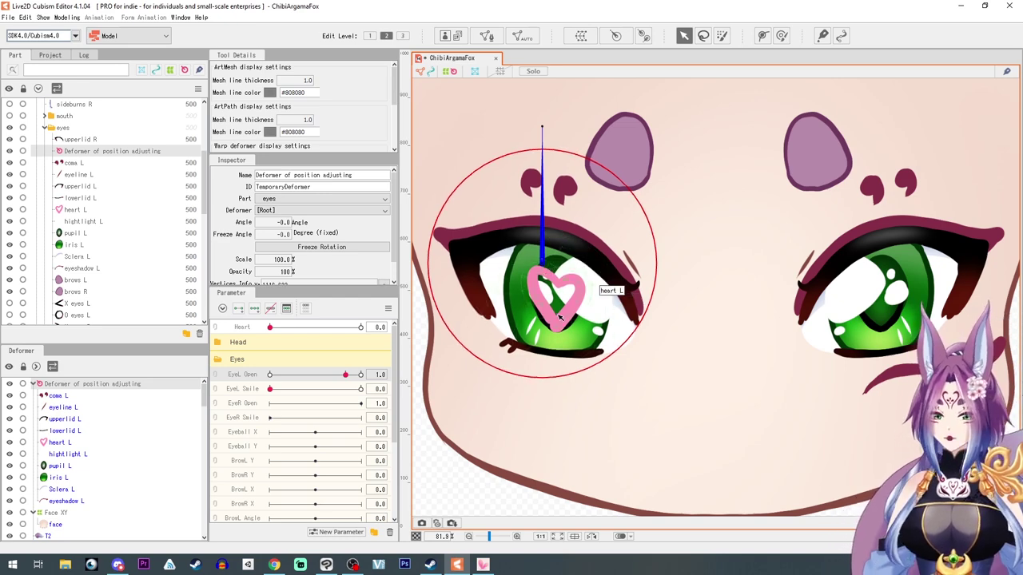
- Check the copied eye's placement and delete its positioning deformer
scroll(569, 319, up, 2)
scroll(534, 303, down, 1)
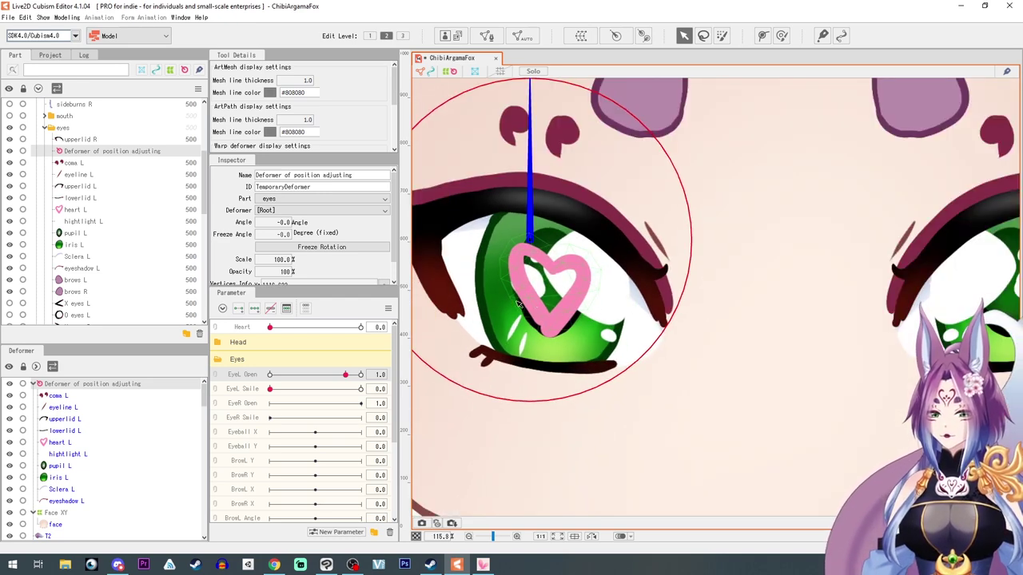
scroll(525, 302, down, 2)
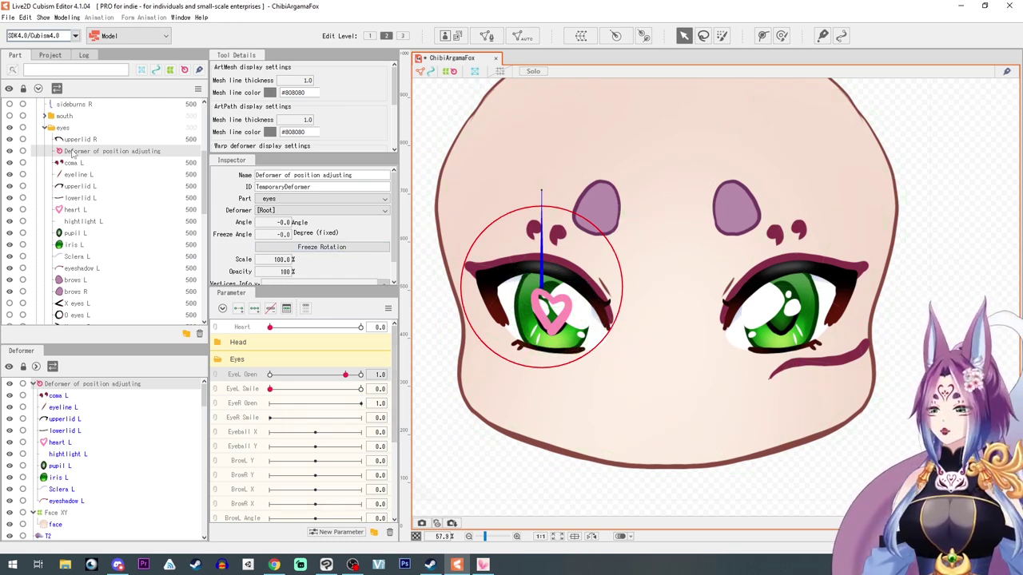
key(Delete)
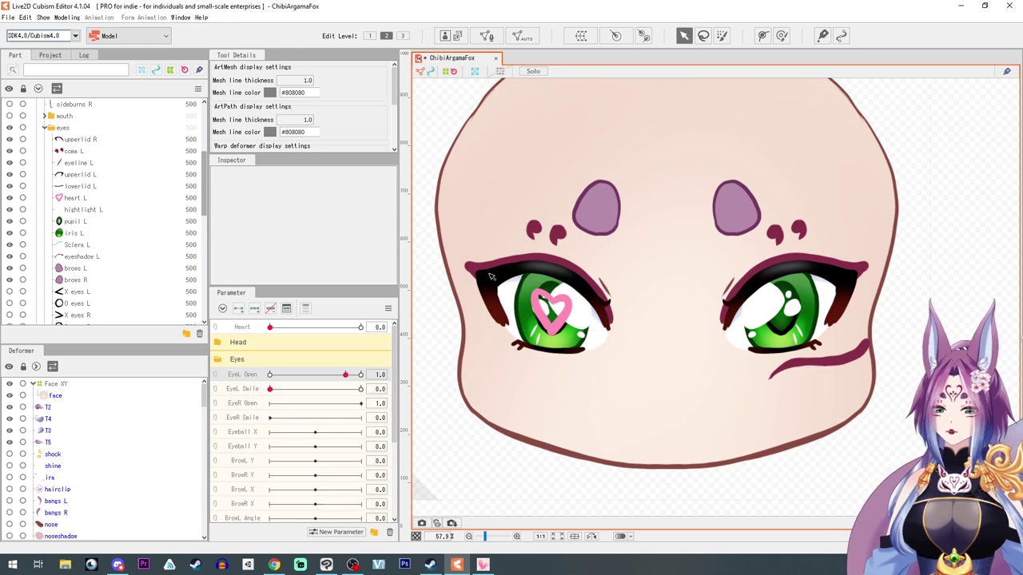
- Reflect the copied eye's highlight horizontally, leaving the EyeL Open and Highlight Phys parameters unreflected
click(584, 314)
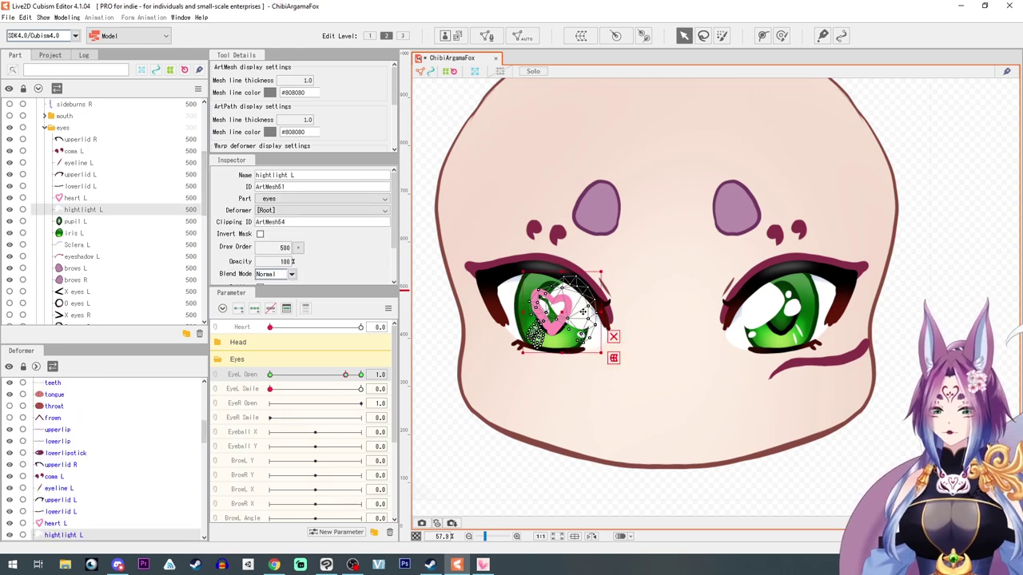
right_click(582, 313)
click(653, 536)
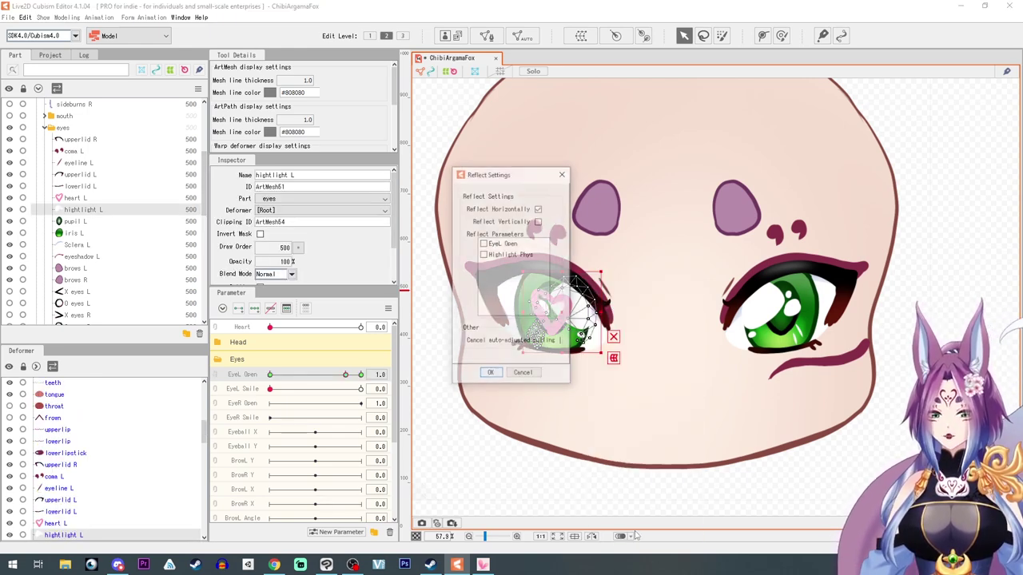
click(490, 374)
scroll(276, 387, up, 3)
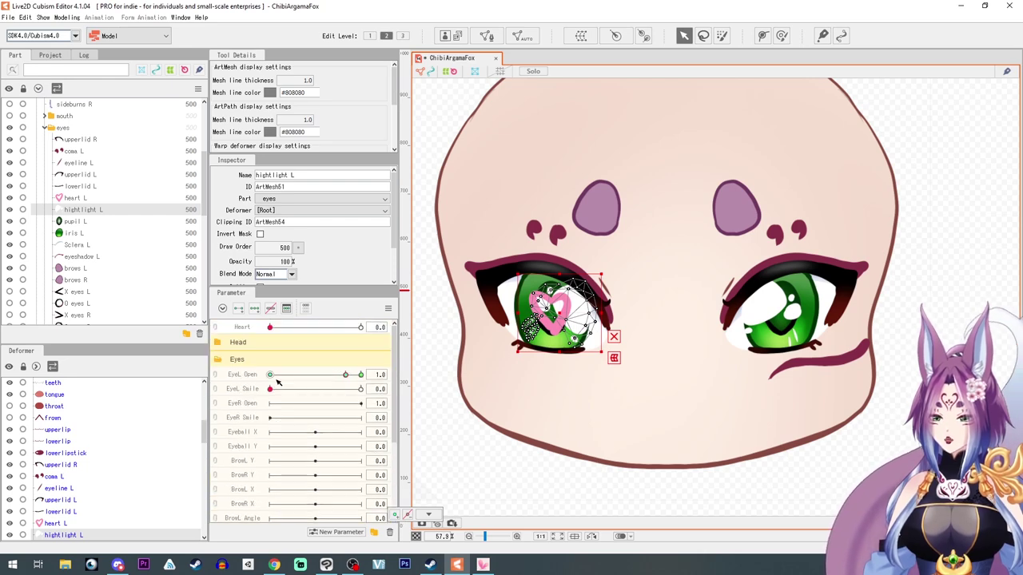
- Reflect the copied eye's highlight horizontally once more, with Highlight Phys at 30 and both listed parameters left unreflected
right_click(564, 319)
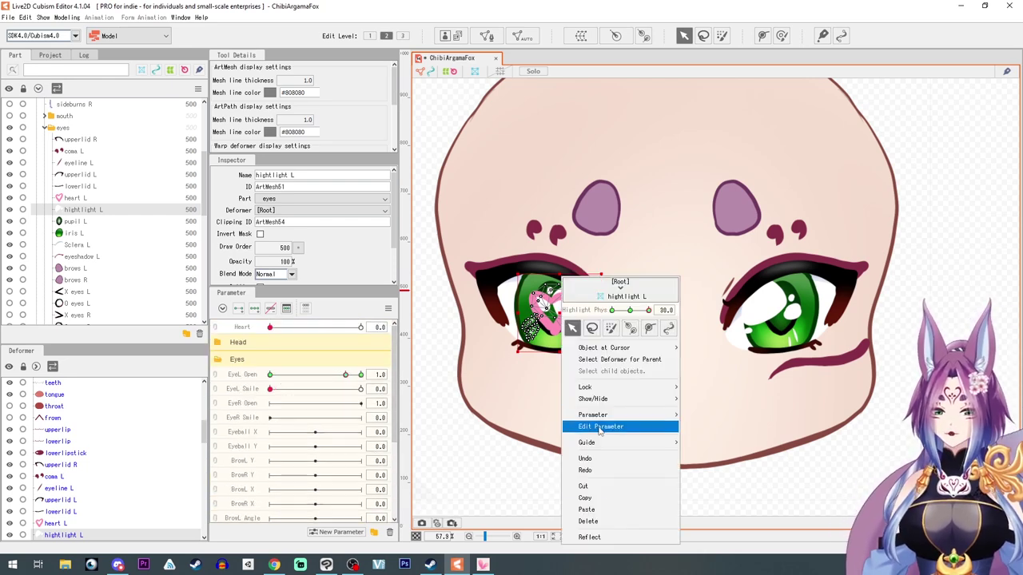
click(601, 537)
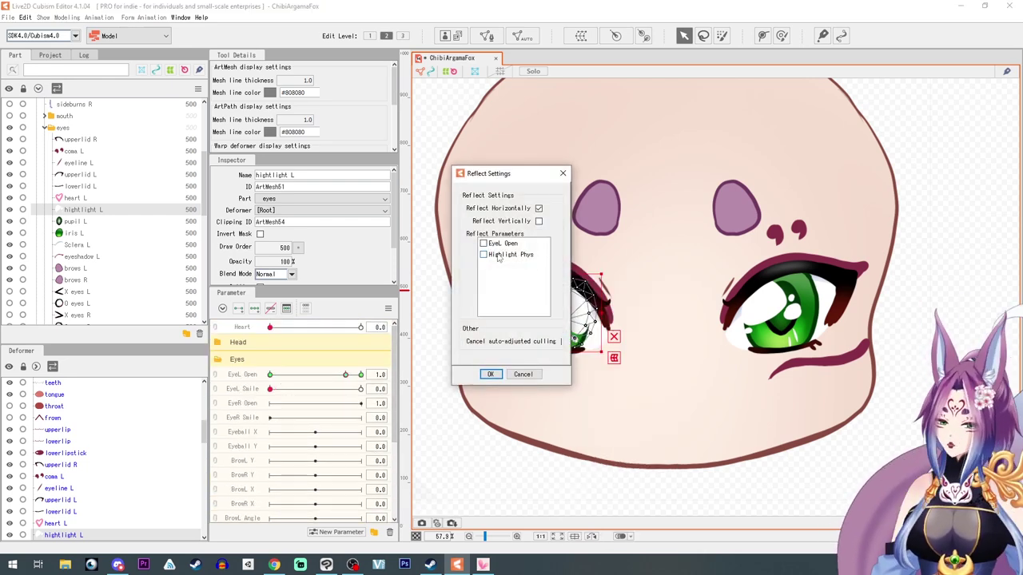
click(490, 374)
- Check the reflected highlight's motion across Highlight Phys from -30 to 30 and at EyeL Open 1.2
scroll(319, 451, down, 3)
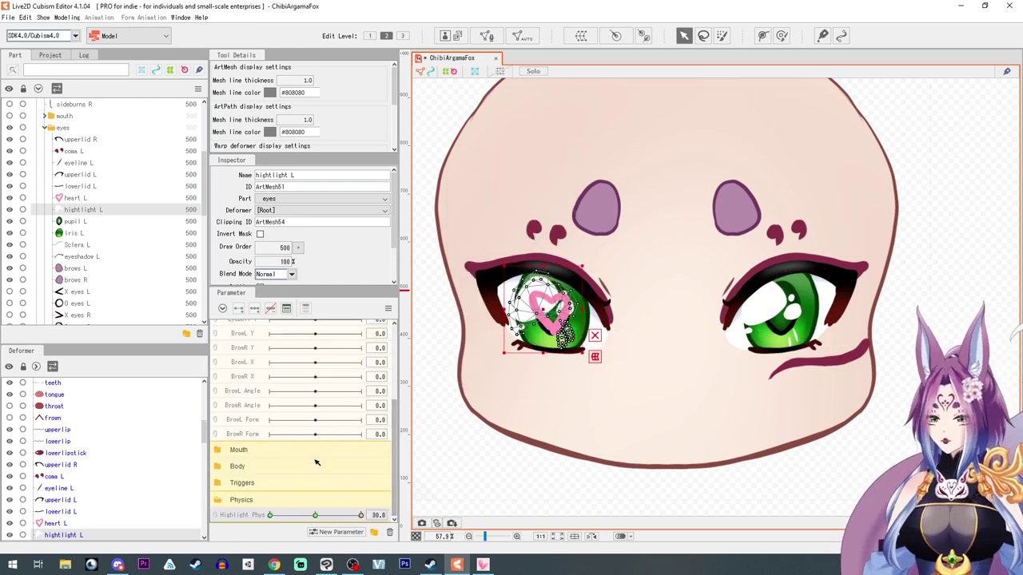
drag(359, 516, 315, 517)
drag(787, 313, 540, 304)
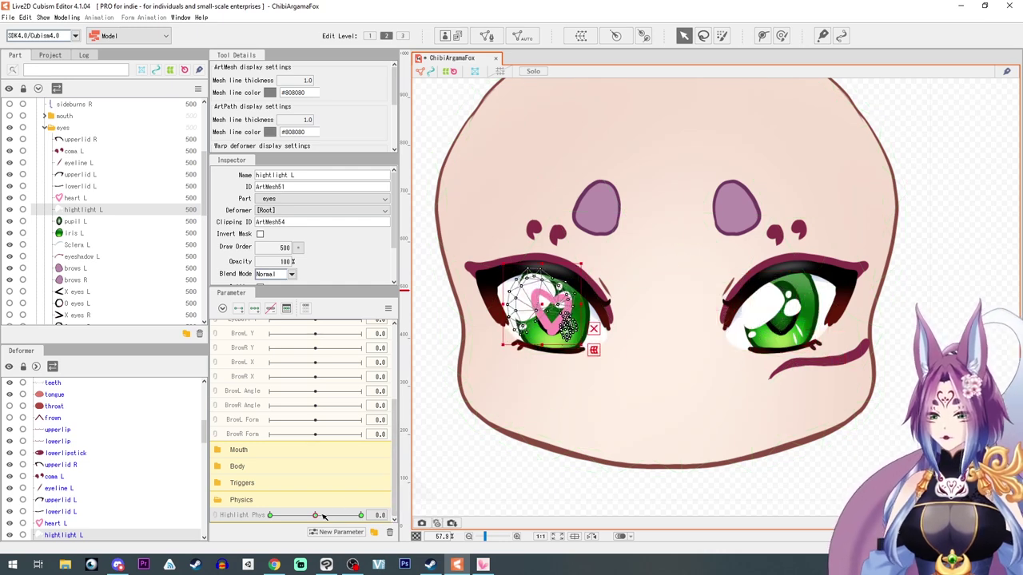
click(338, 532)
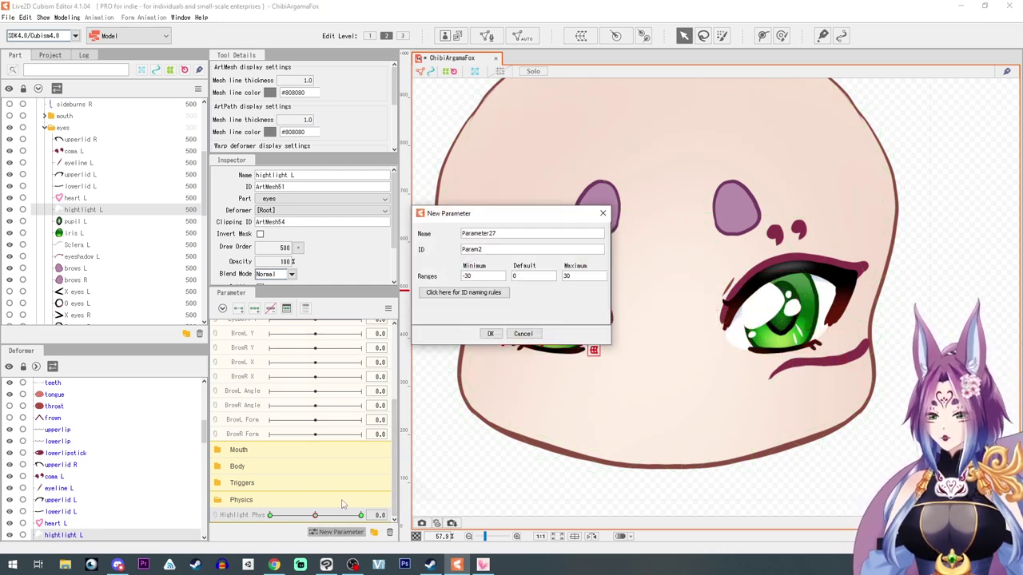
click(537, 333)
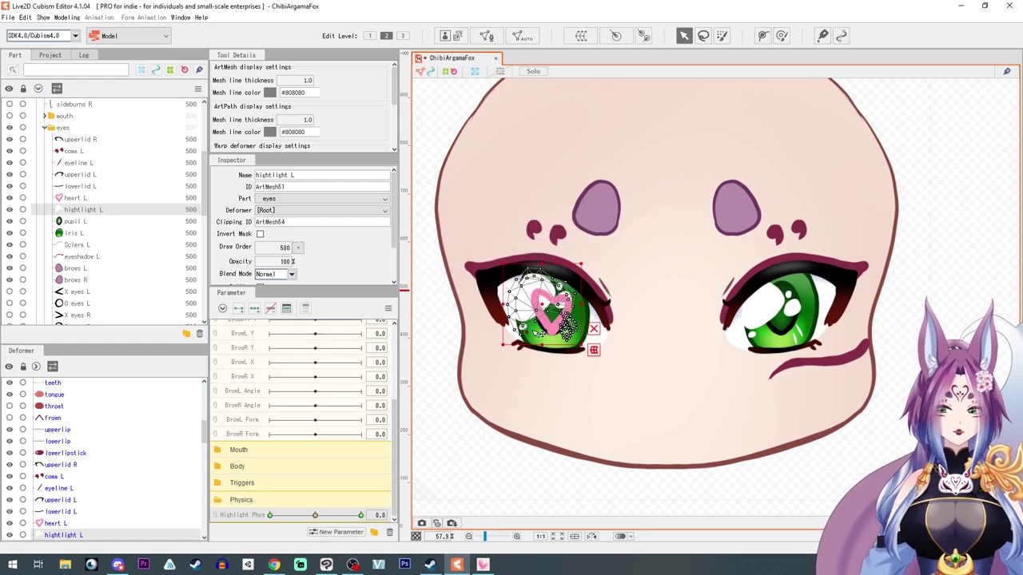
drag(315, 515, 238, 501)
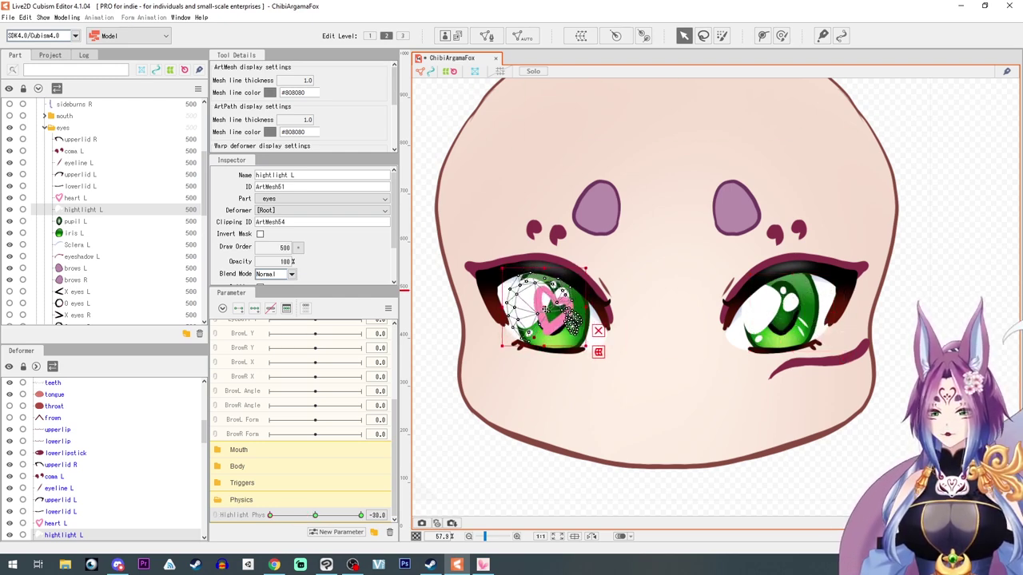
drag(272, 518, 391, 526)
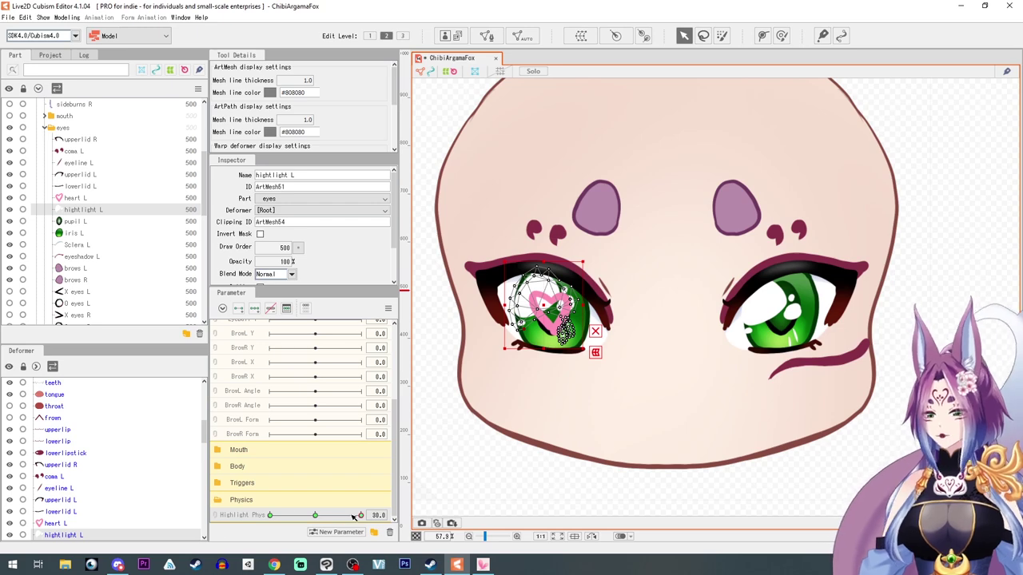
drag(352, 517, 344, 521)
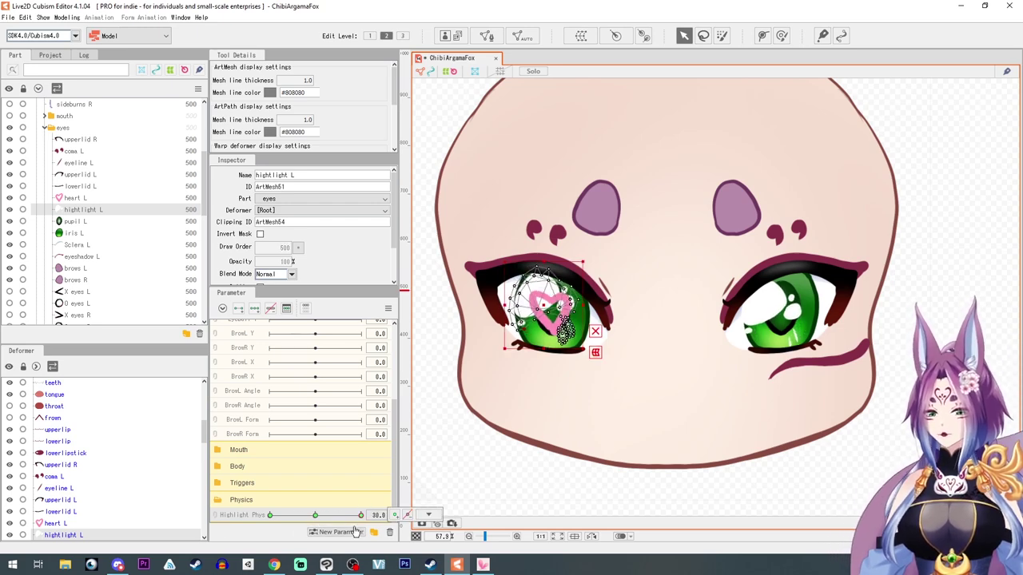
scroll(343, 512, up, 10)
mouse_move(347, 373)
mouse_down()
mouse_move(270, 373)
mouse_move(347, 373)
mouse_up()
scroll(335, 480, down, 10)
drag(331, 515, 362, 517)
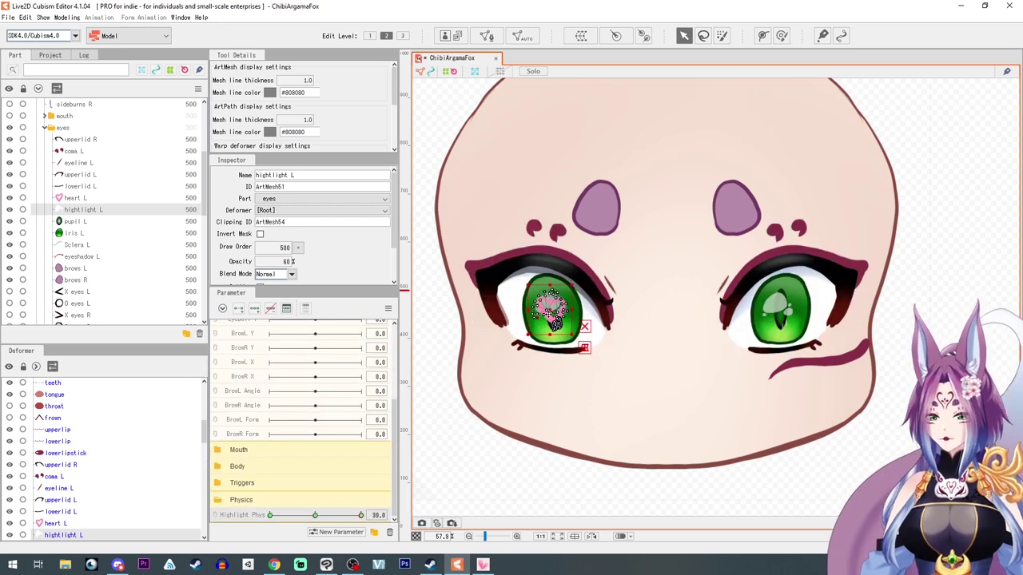
- Select heart L, expand the Triggers parameter group, and make more room for the Inspector and parameter list
click(70, 198)
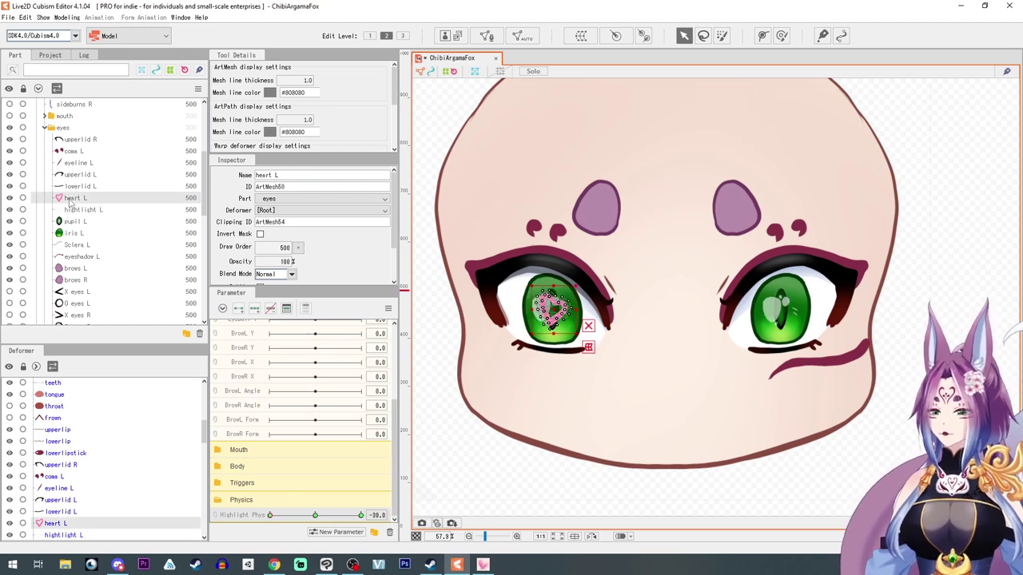
click(218, 483)
click(274, 501)
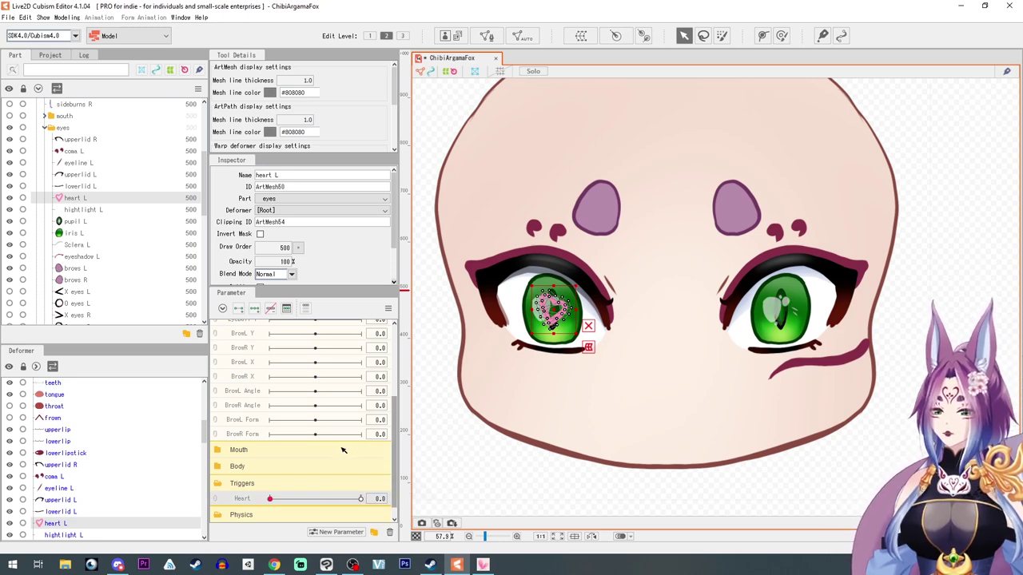
scroll(342, 448, up, 3)
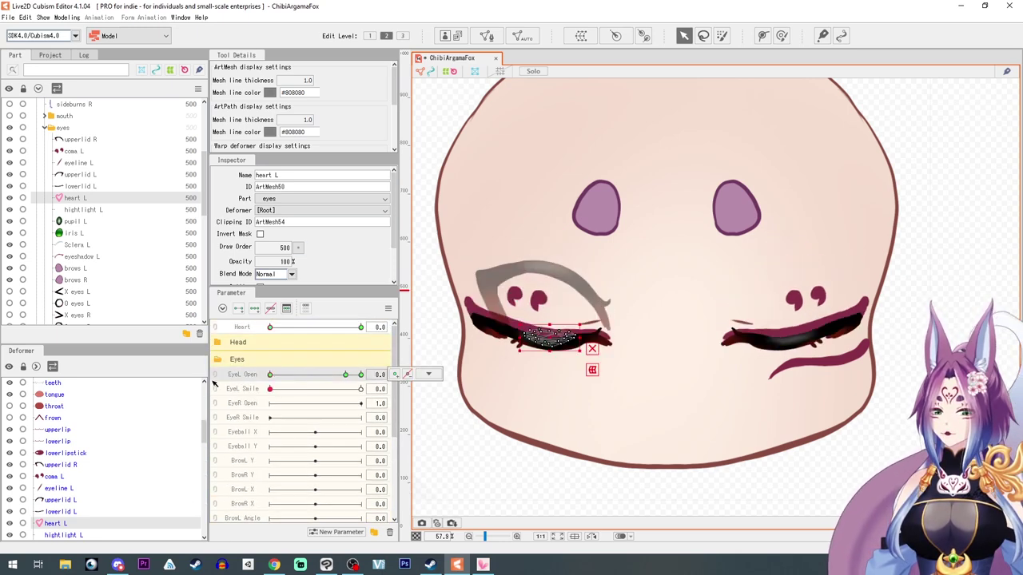
scroll(292, 430, down, 3)
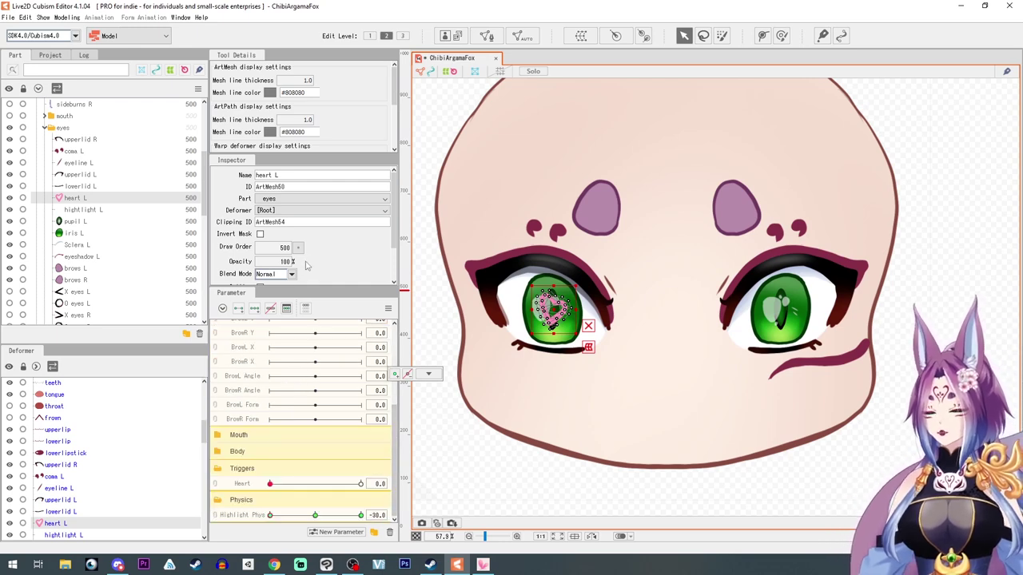
drag(303, 286, 274, 152)
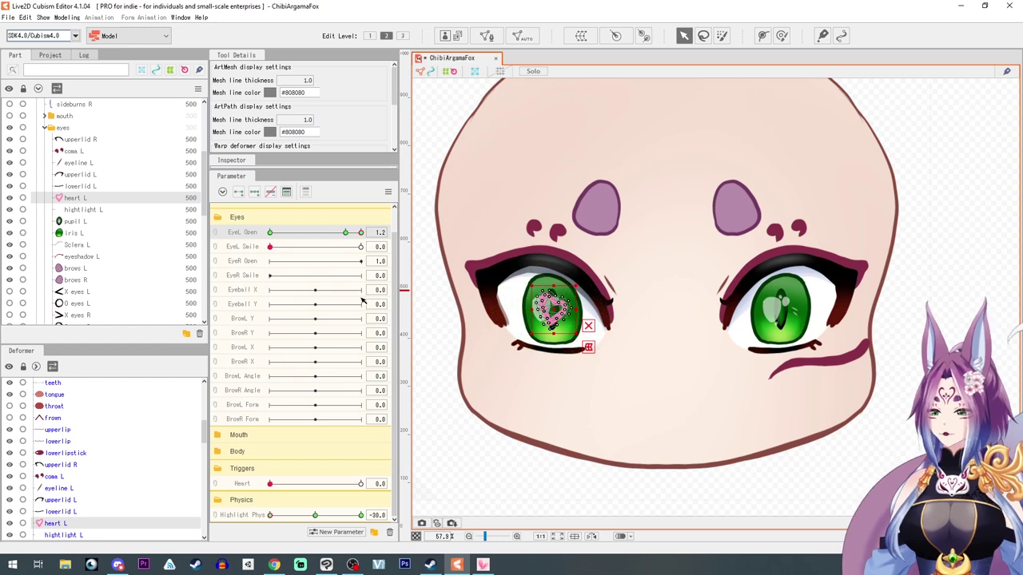
drag(282, 168, 287, 206)
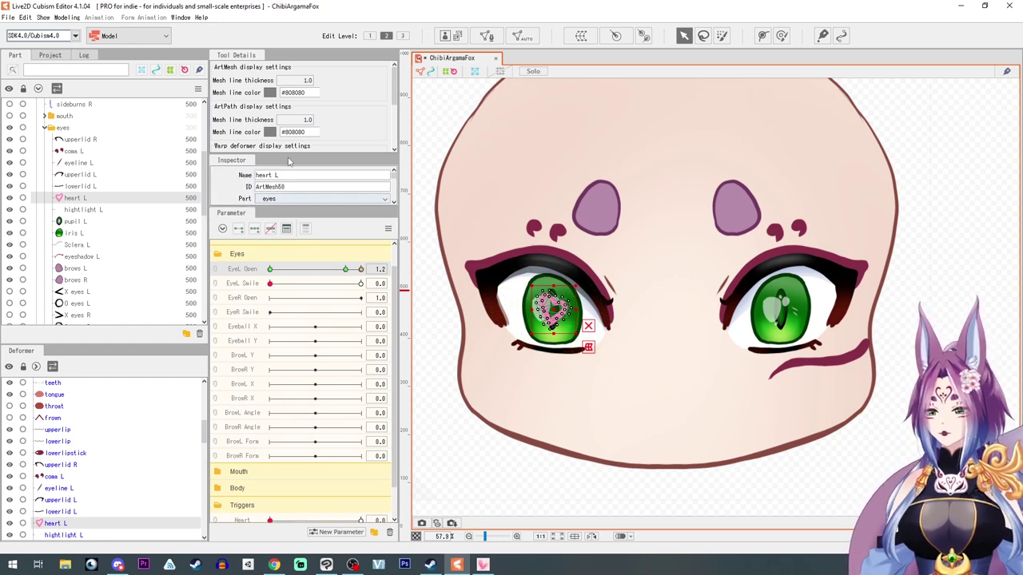
drag(291, 156, 292, 74)
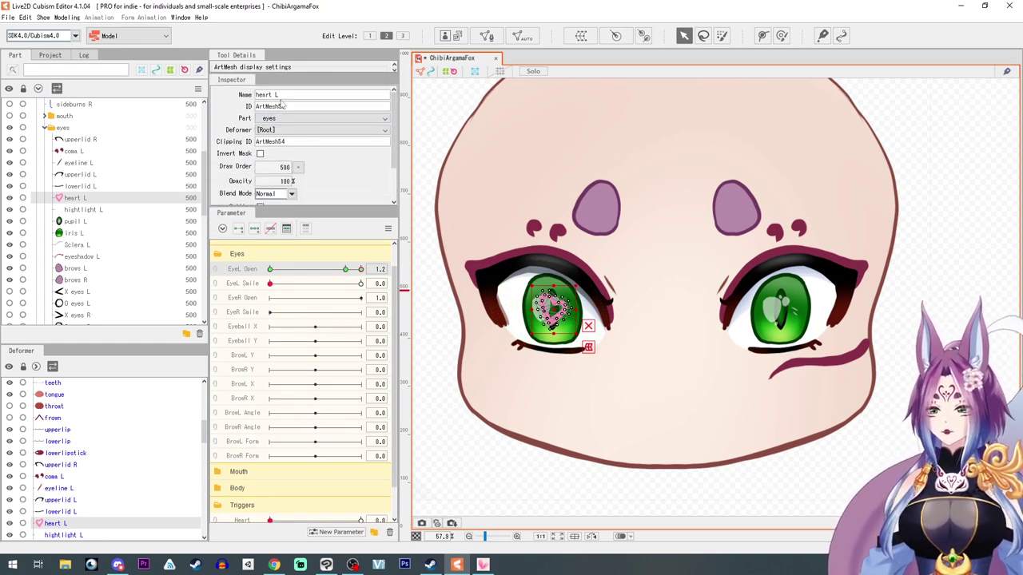
- Move the keyed Heart parameter from above the Head group into Triggers and compare the two Heart parameters
scroll(300, 337, down, 1)
click(280, 489)
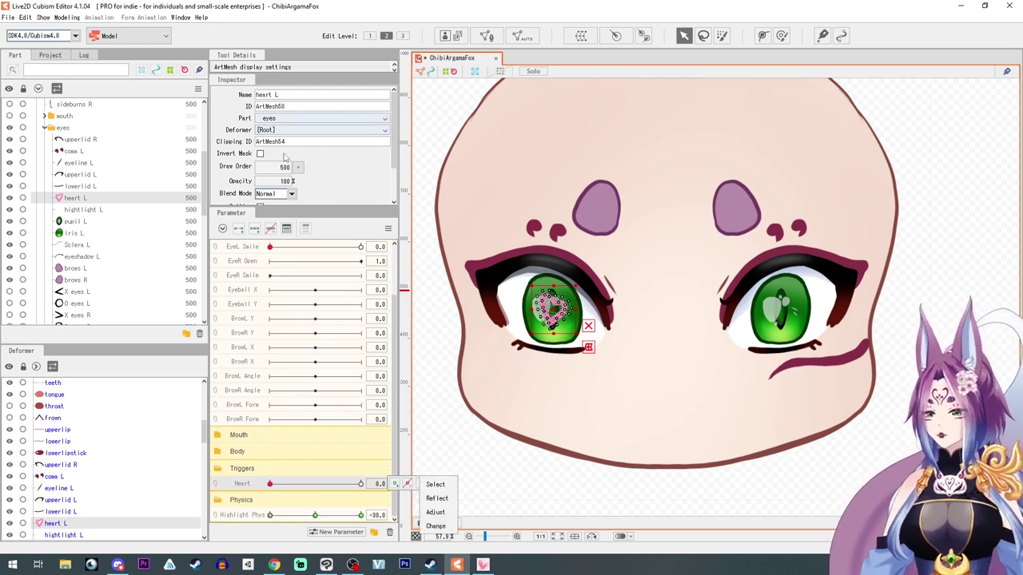
scroll(239, 300, up, 2)
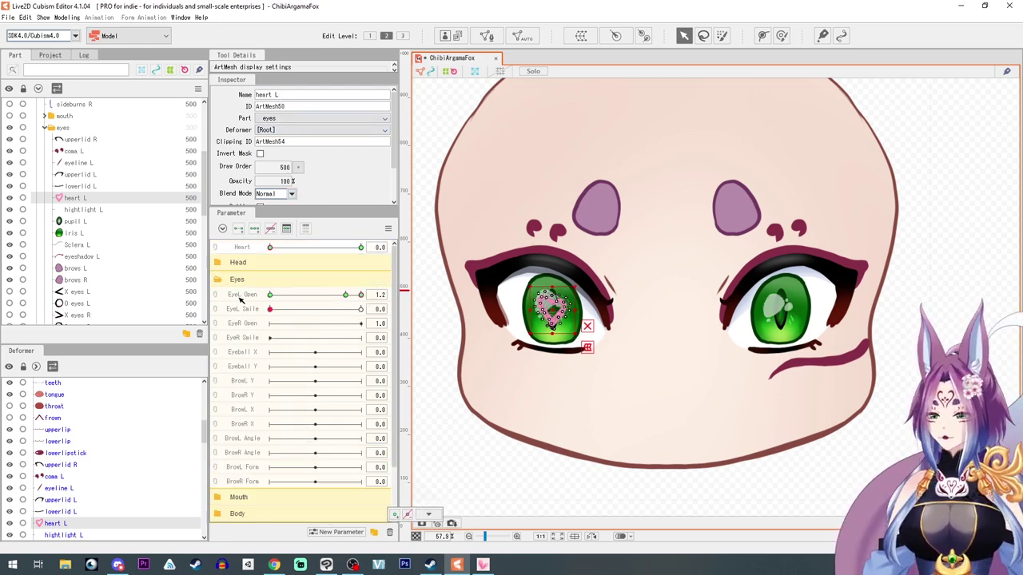
click(236, 249)
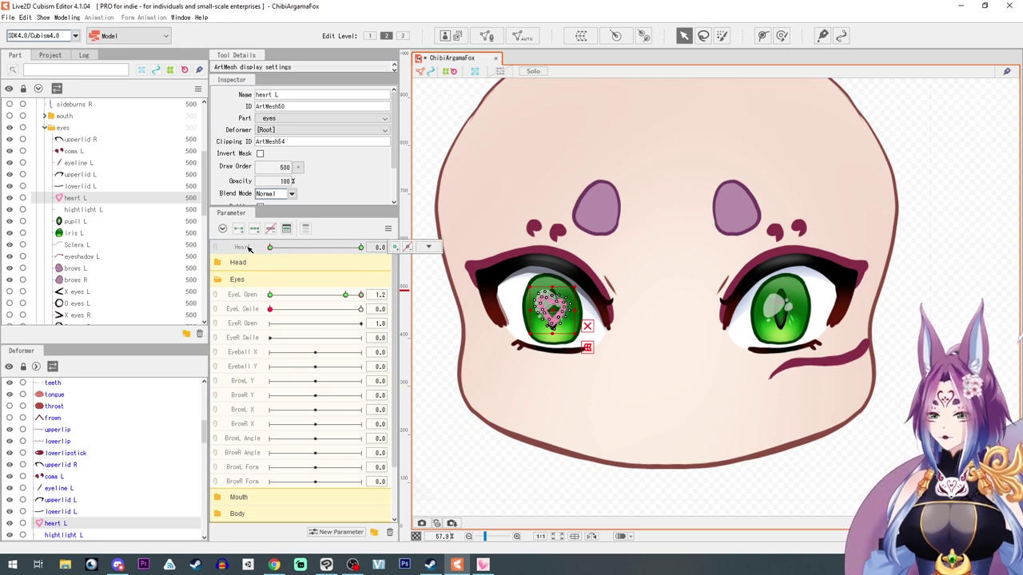
scroll(275, 404, down, 2)
scroll(278, 411, up, 2)
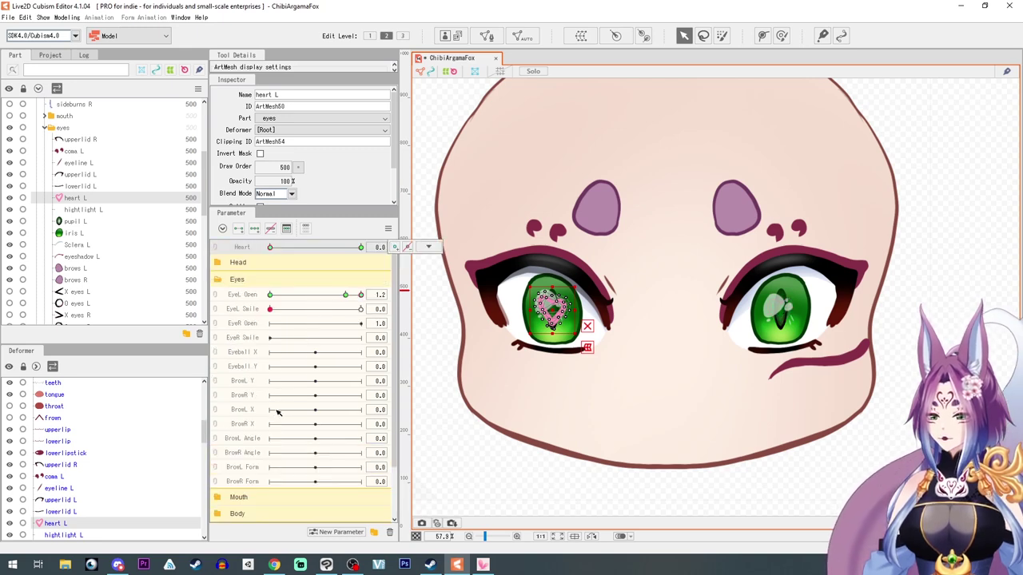
click(243, 249)
drag(243, 249, 244, 488)
drag(270, 485, 249, 484)
drag(270, 485, 359, 505)
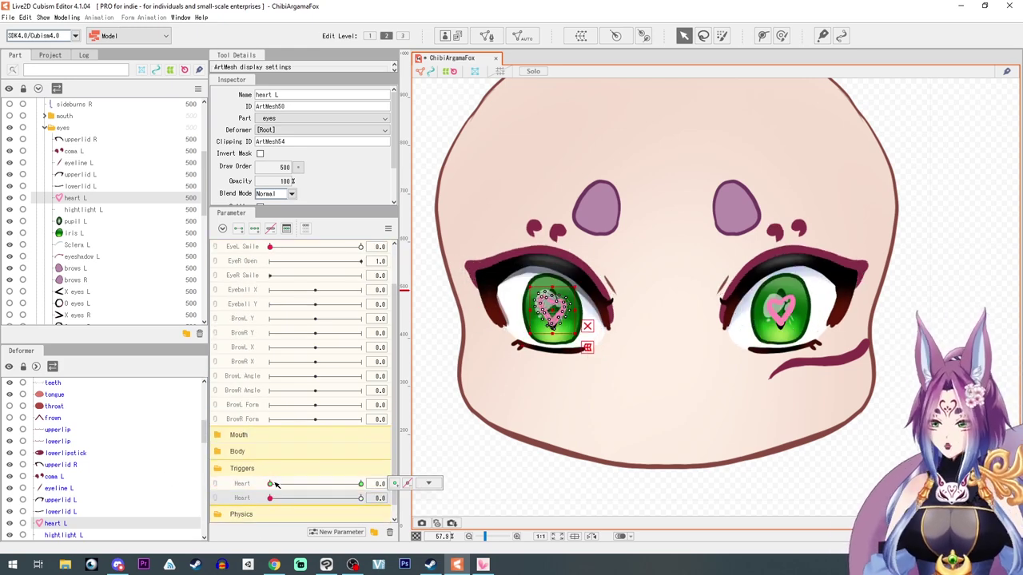
drag(274, 484, 373, 510)
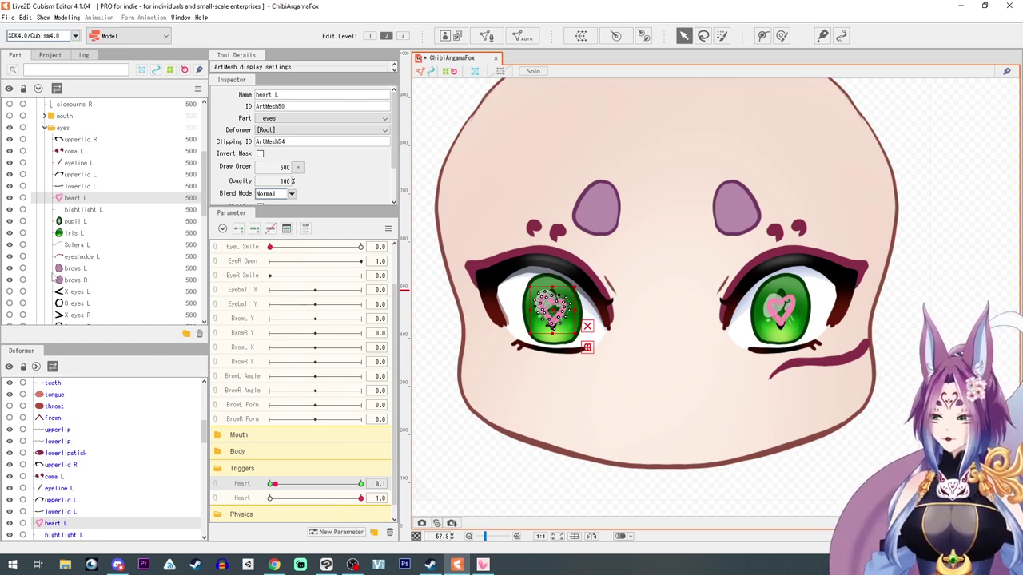
- Delete the duplicate Heart parameter from the Triggers group
click(249, 497)
click(389, 532)
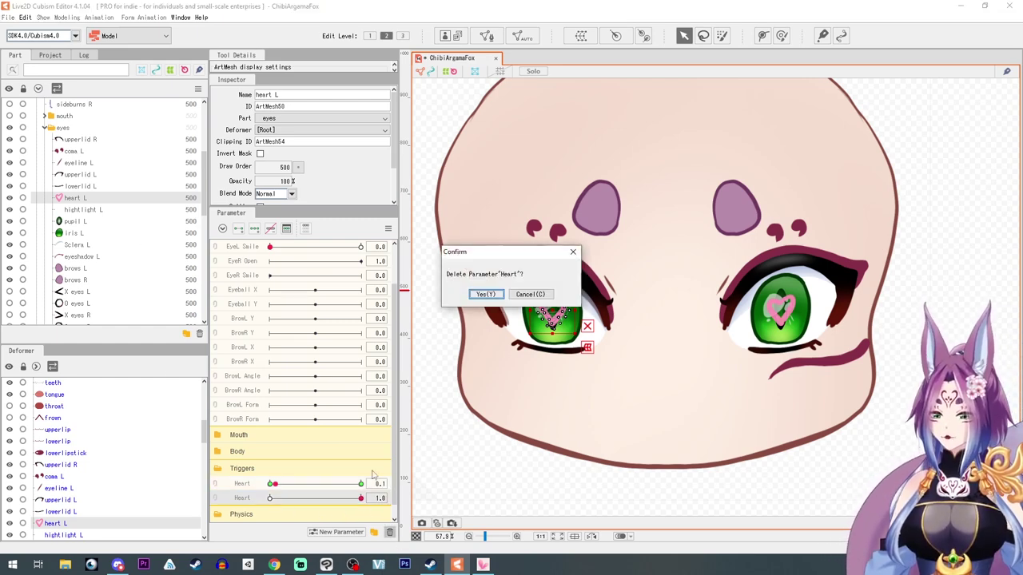
click(488, 296)
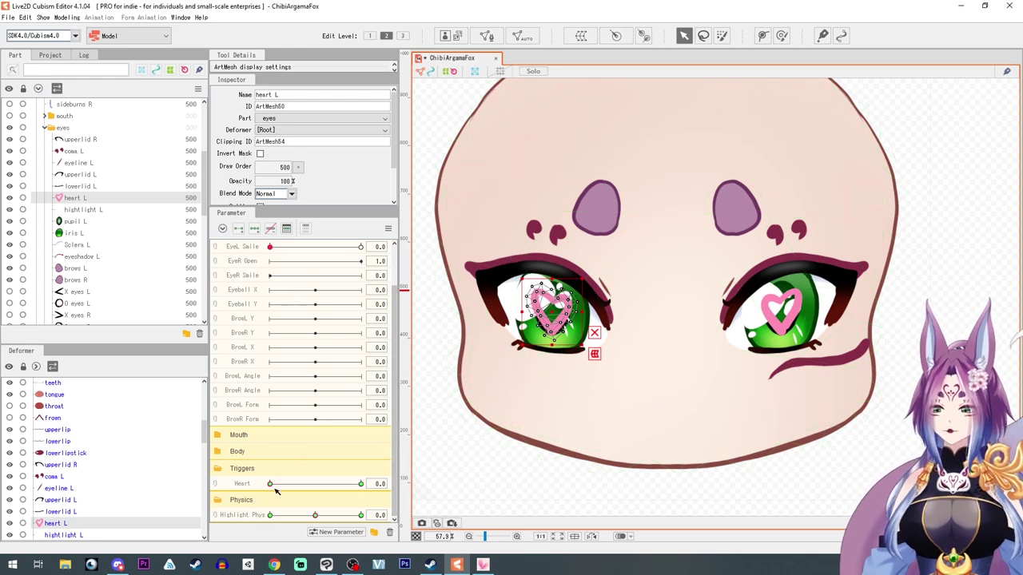
- Test the remaining Heart parameter between 0 and 1, and remove heart L's keys from it
drag(288, 488, 376, 484)
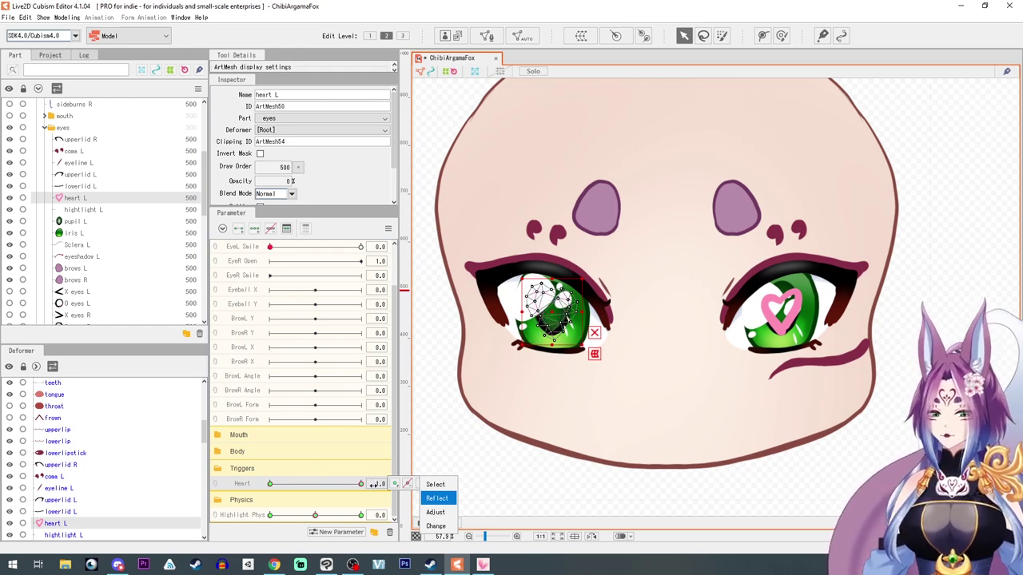
drag(356, 485, 220, 482)
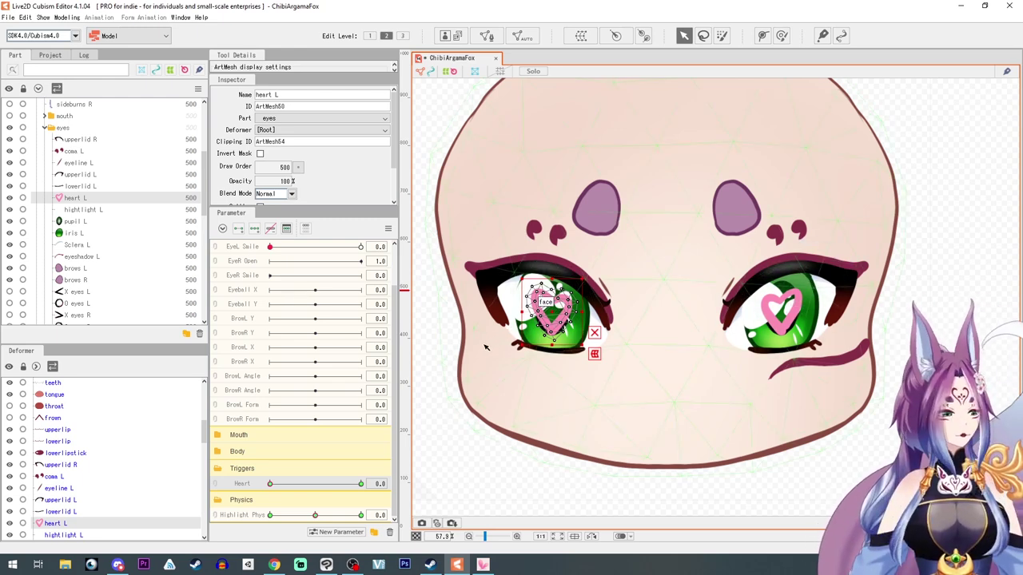
click(270, 229)
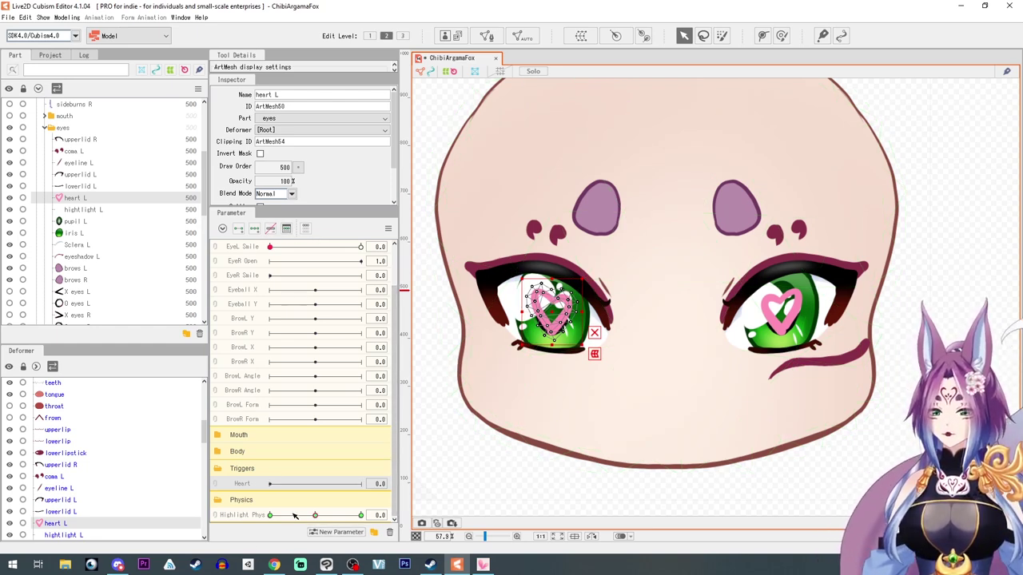
click(407, 483)
- Create a warp deformer named heart ONOFF as parent of heart L and heart R, and give it two keys on Heart
click(72, 201)
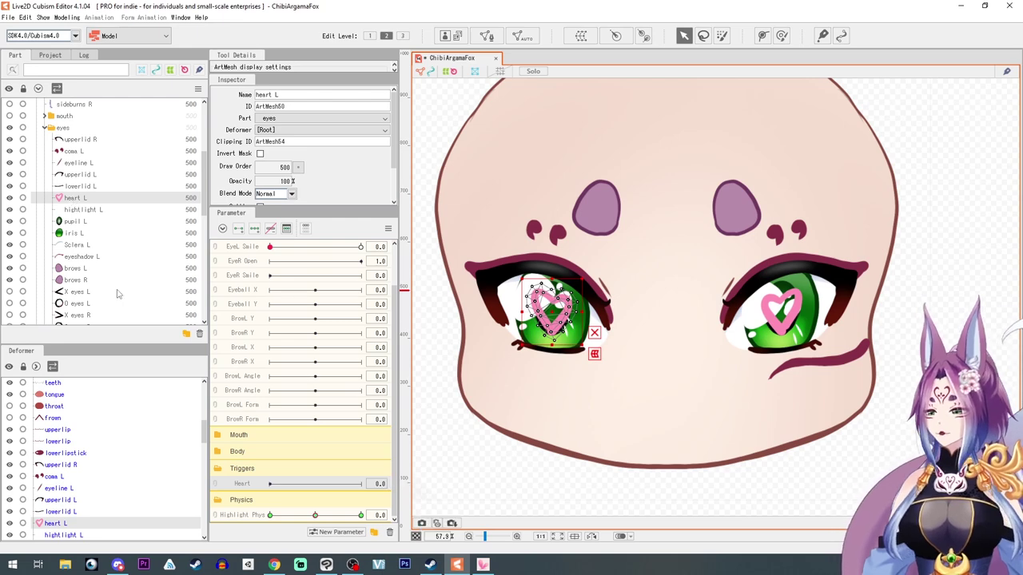
scroll(107, 293, down, 2)
ctrl+click(76, 288)
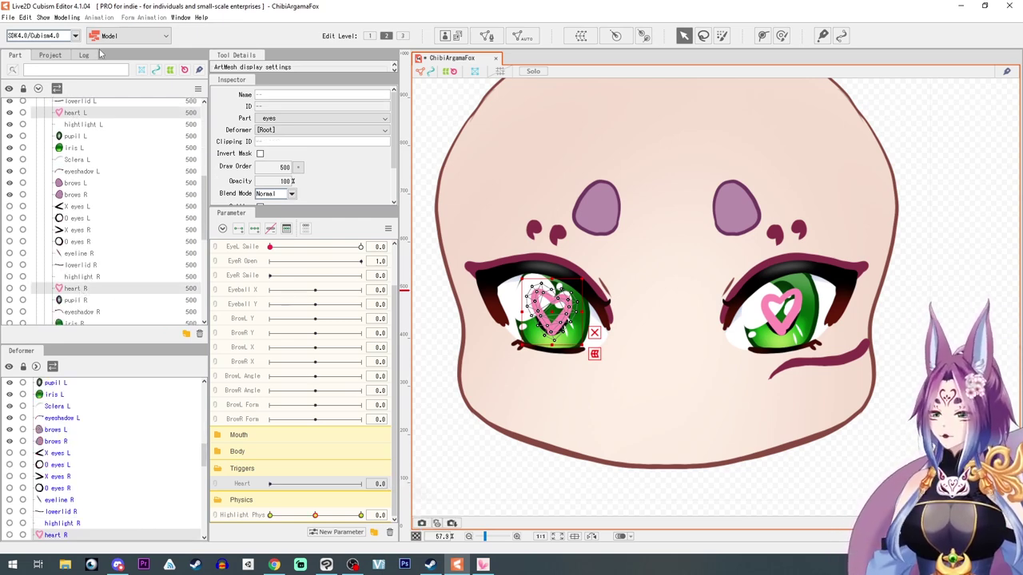
click(573, 36)
triple_click(629, 329)
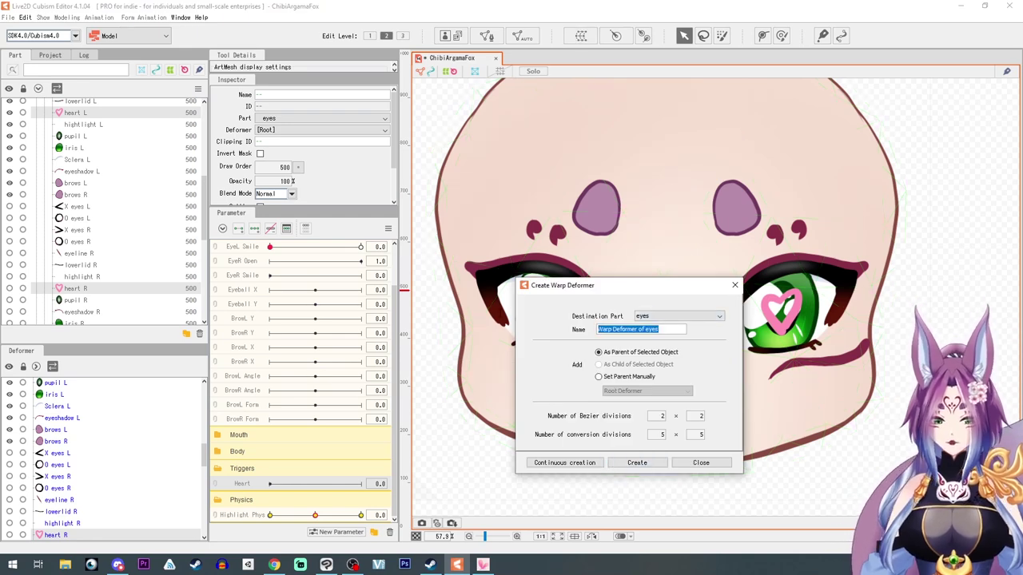
text(heart ON)
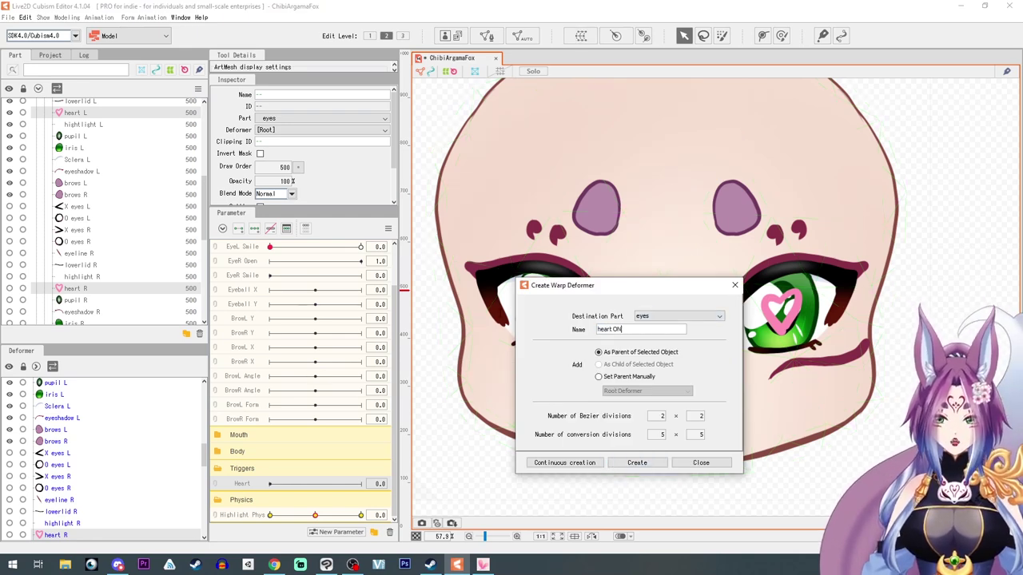
text(OFF)
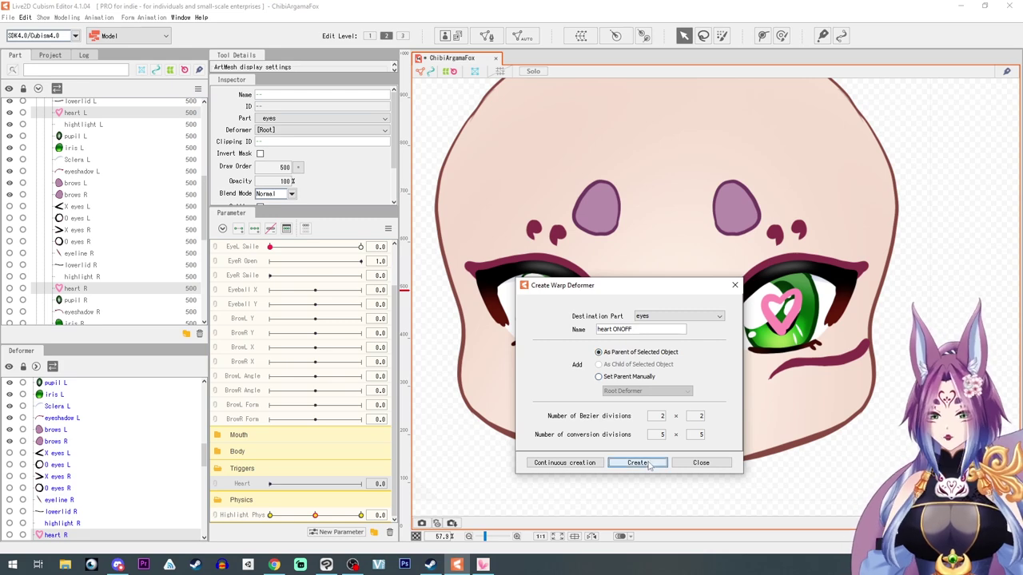
click(637, 463)
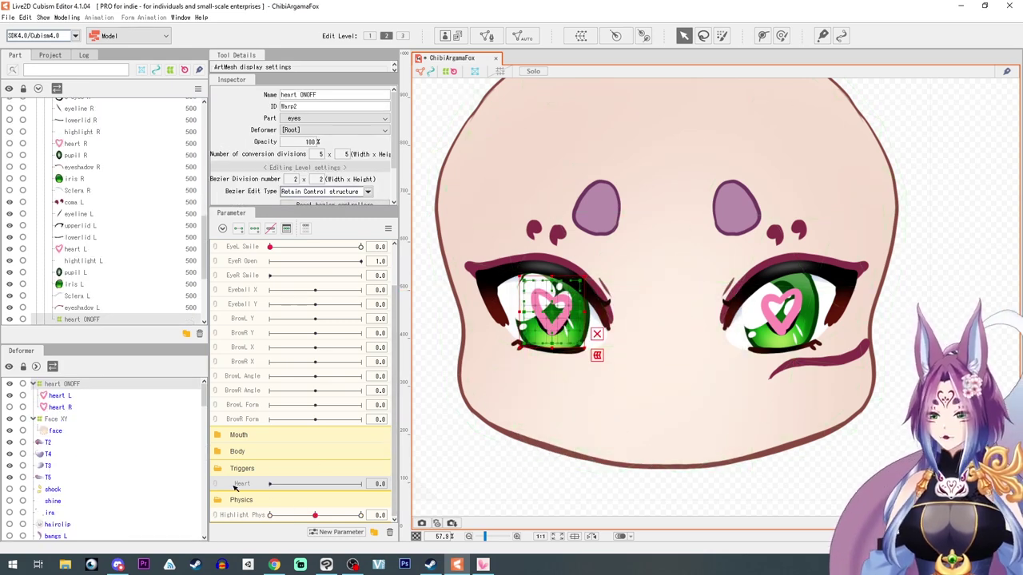
click(238, 228)
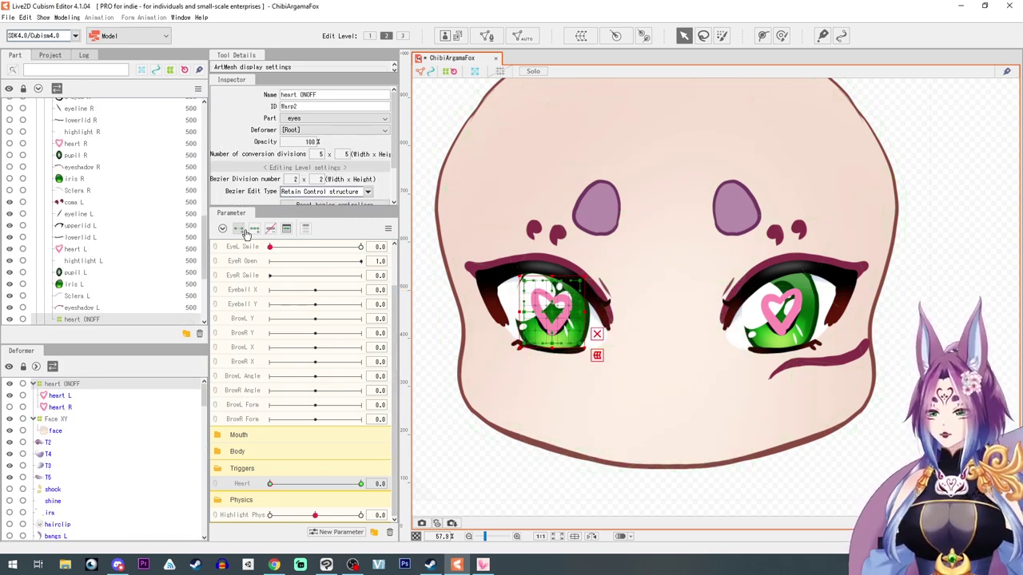
- Make the heart ONOFF deformer transparent at Heart 0 and assign heart L to it, testing the fade with the Heart parameter
drag(309, 141, 309, 221)
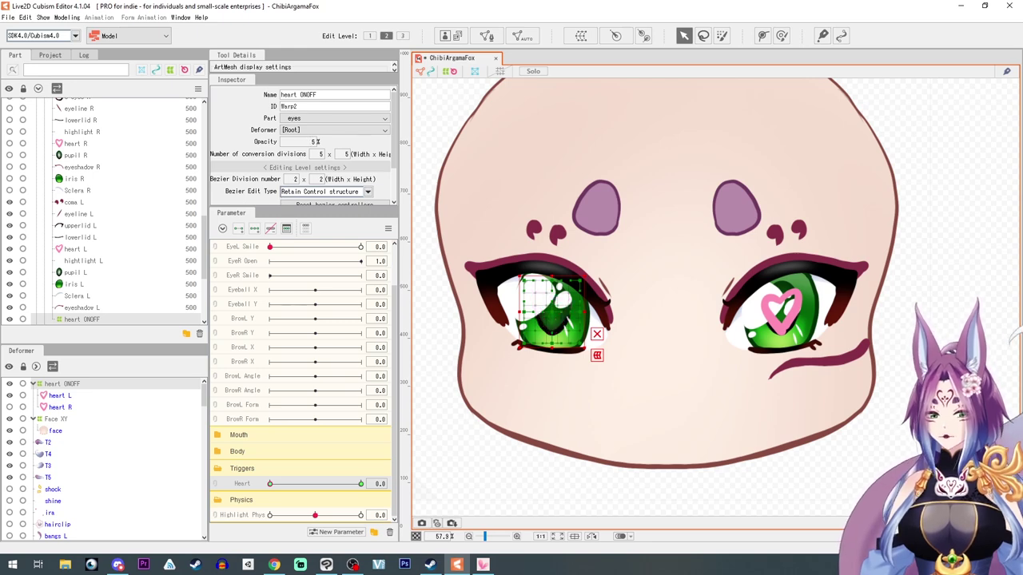
click(765, 318)
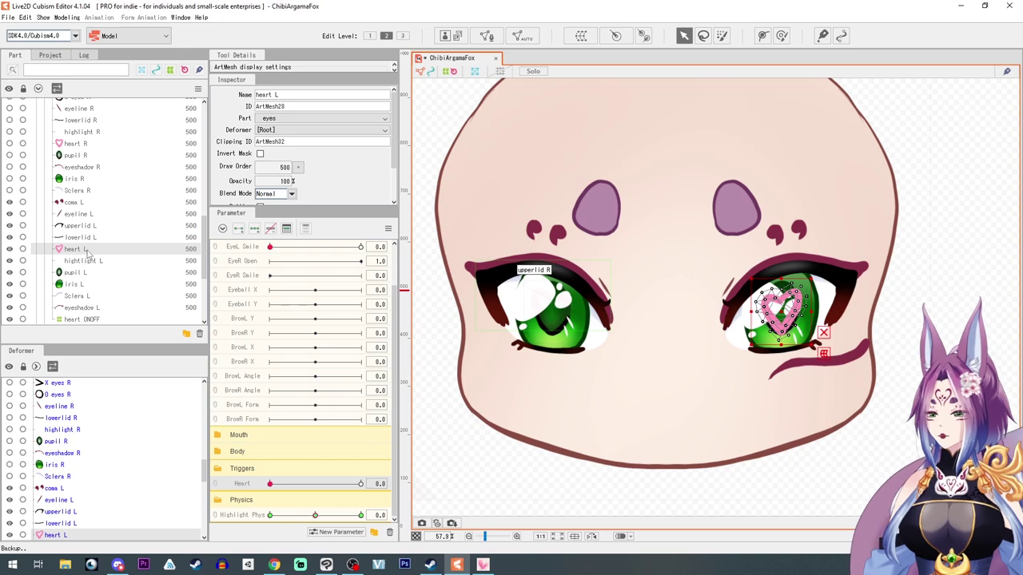
click(289, 131)
click(287, 147)
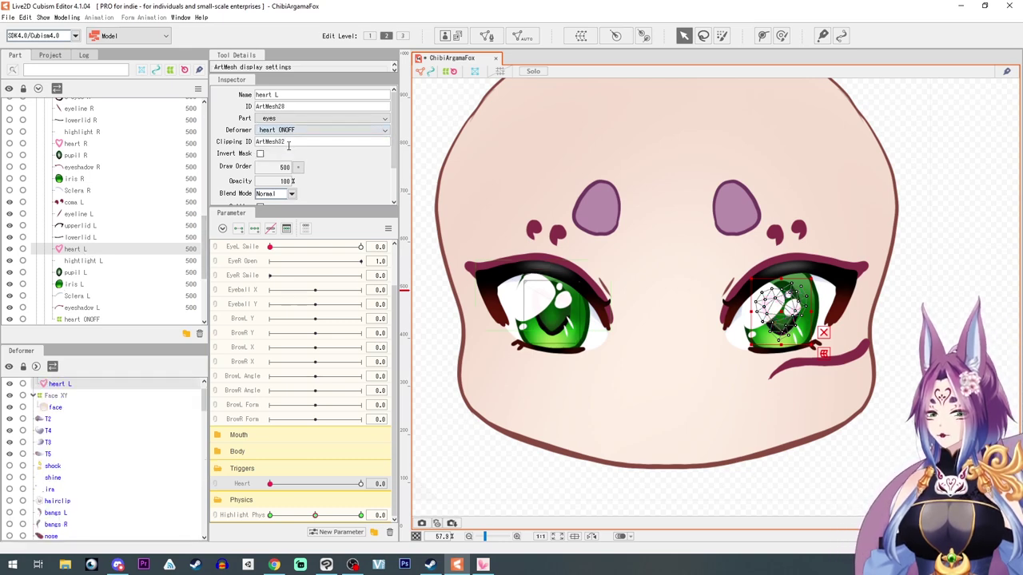
drag(272, 483, 243, 461)
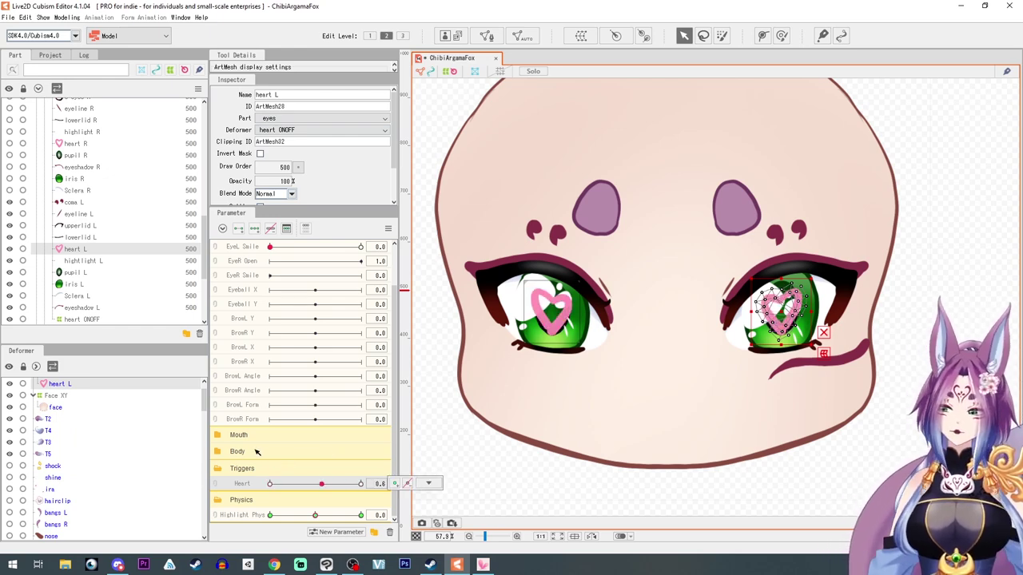
- Delete the old hidden right-eye meshes: heart R and everything from eyeline R through Sclera R
click(74, 143)
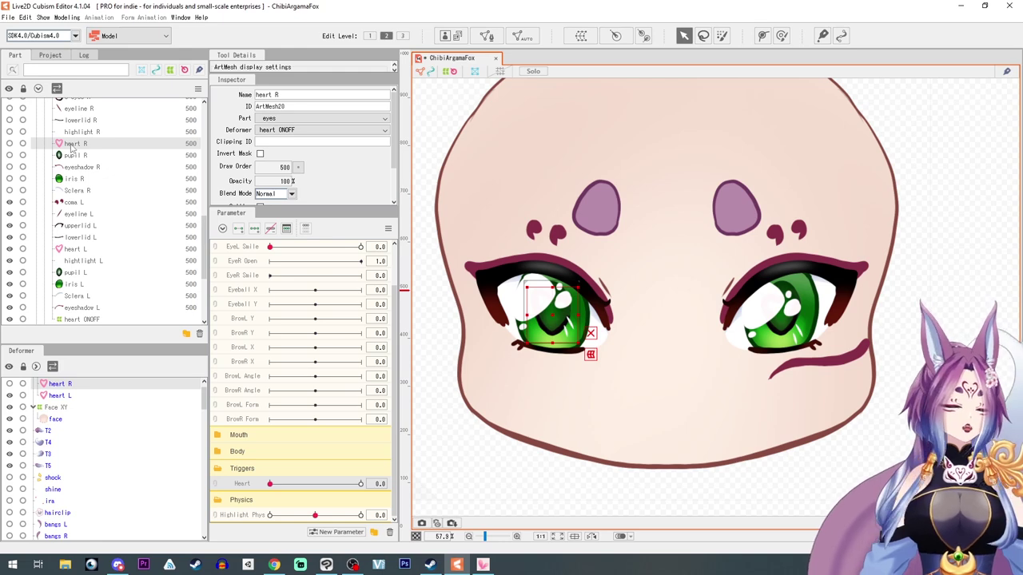
key(Delete)
scroll(66, 158, up, 3)
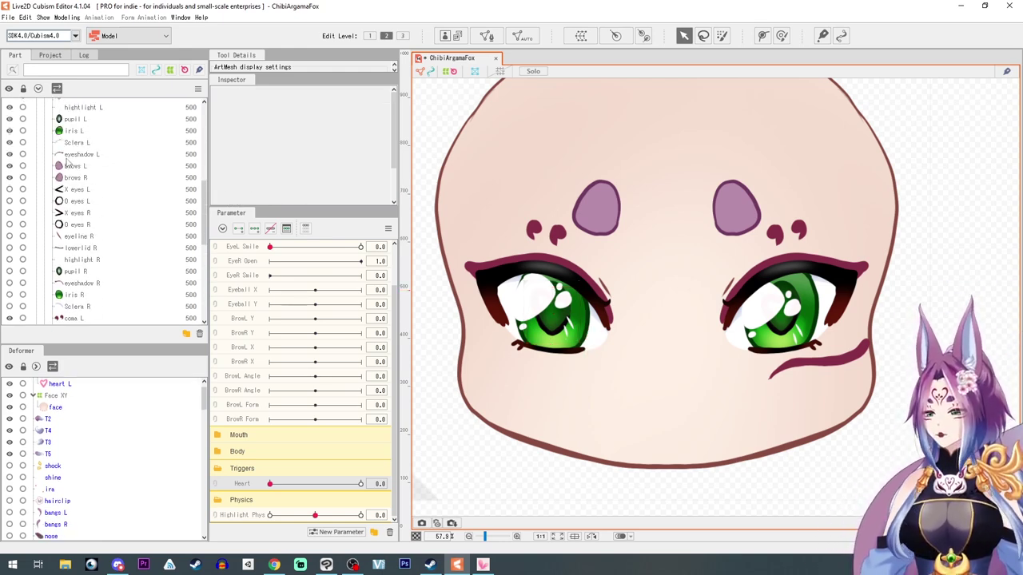
click(66, 237)
scroll(71, 248, down, 2)
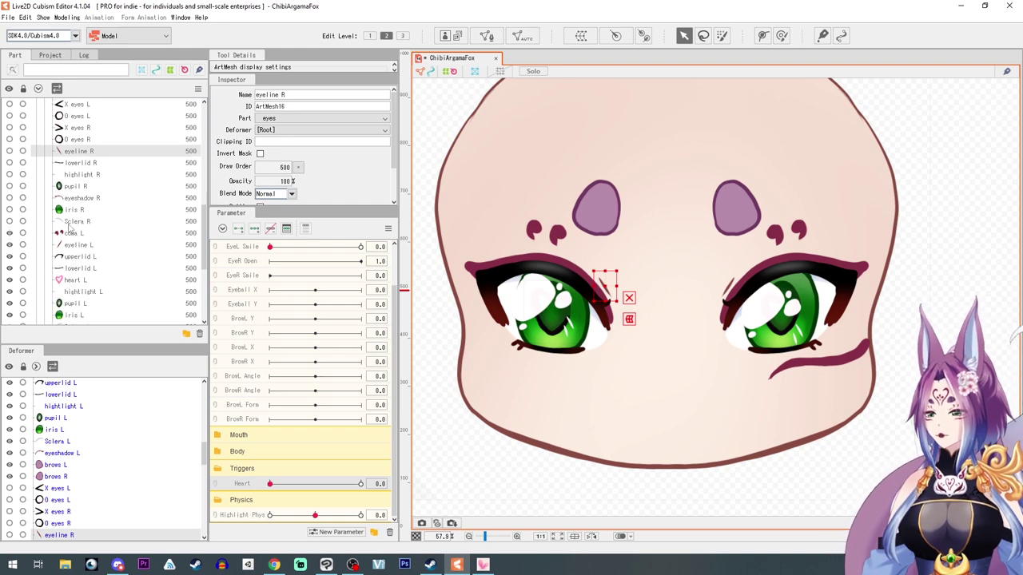
shift+click(69, 223)
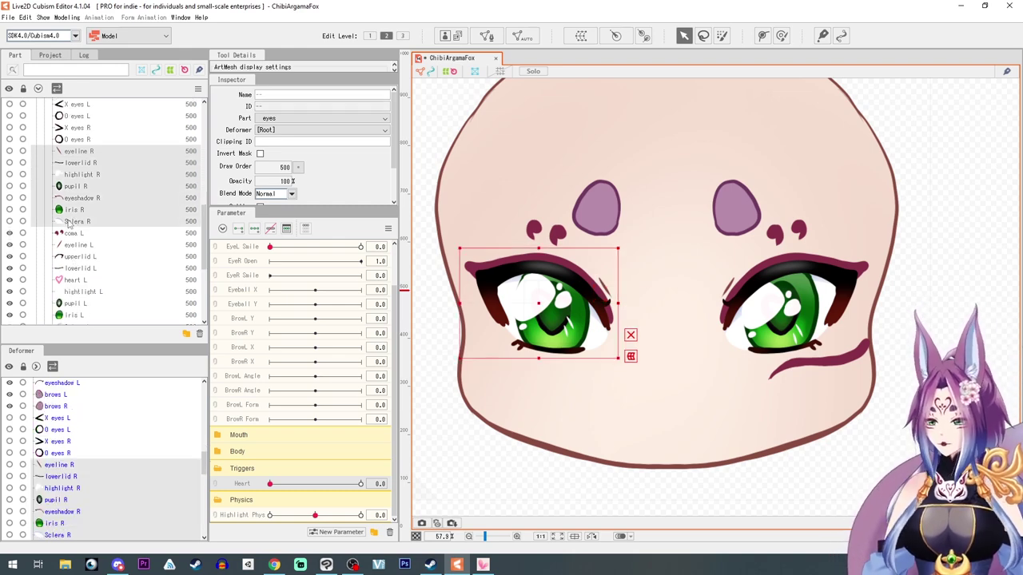
key(Delete)
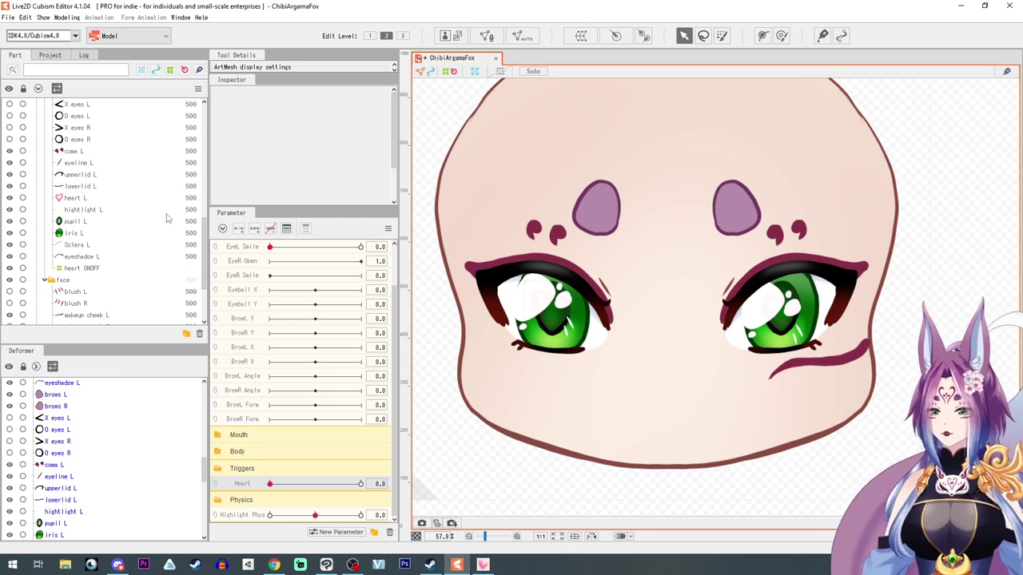
- Close the eyes with EyeL Open to find and delete the leftover upperlid R mesh, and reopen them to 1.0
scroll(303, 364, up, 2)
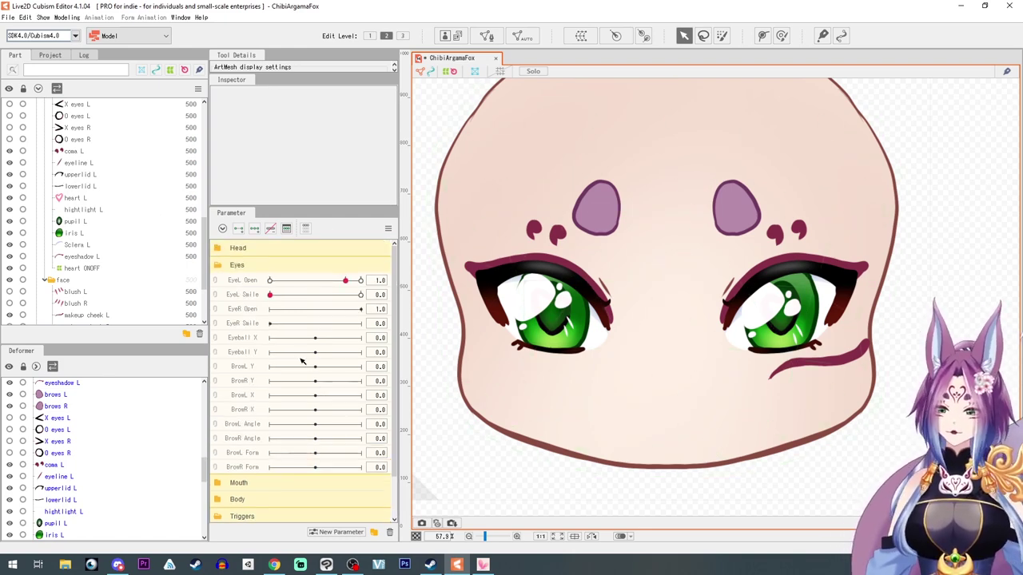
drag(345, 280, 269, 280)
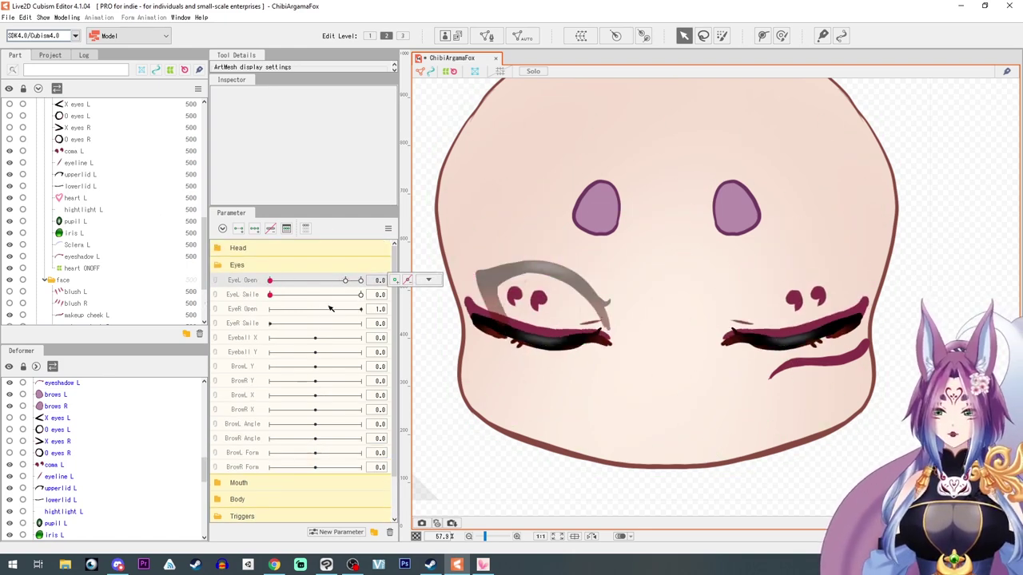
click(487, 292)
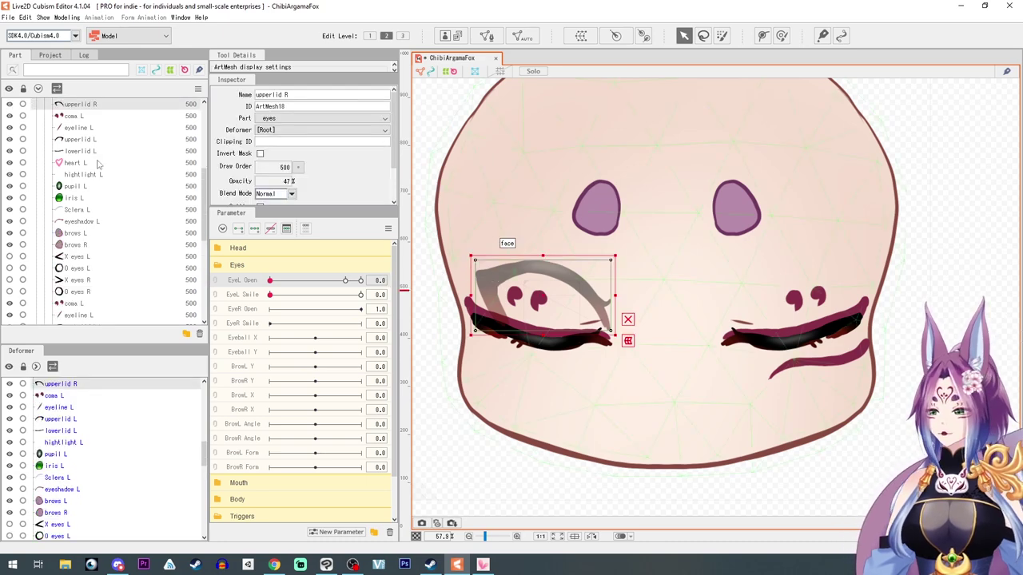
click(200, 335)
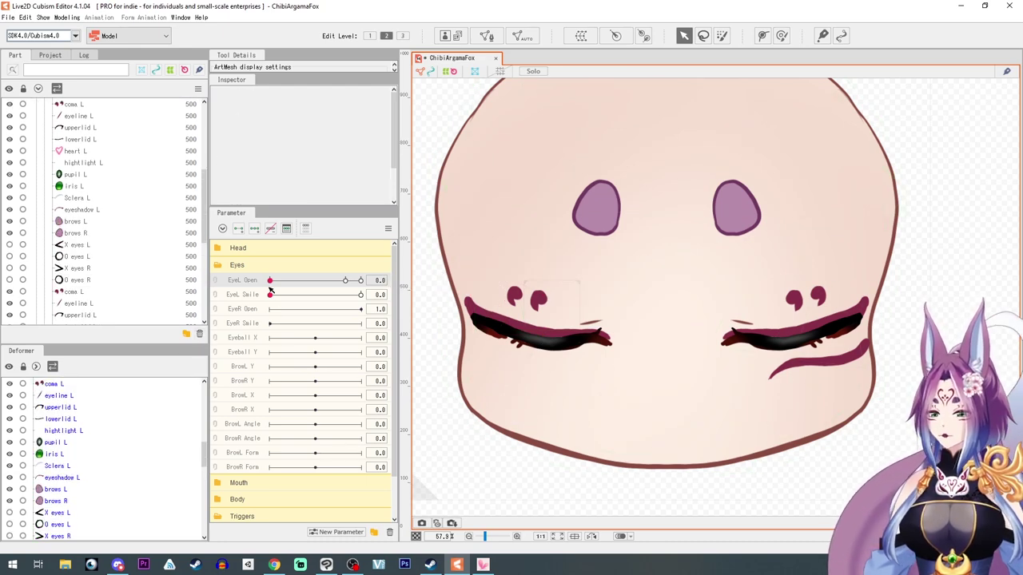
drag(270, 281, 330, 307)
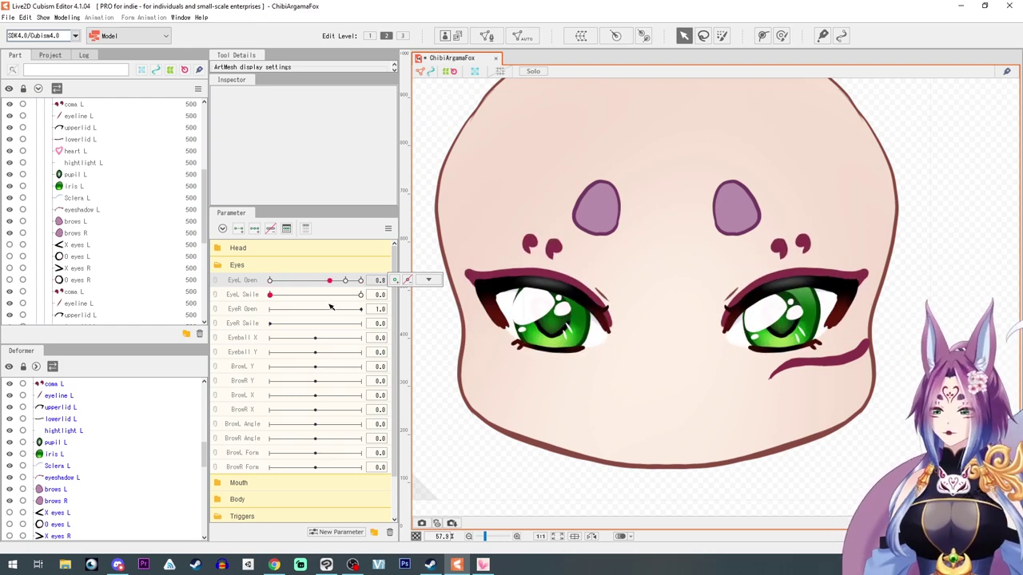
click(344, 281)
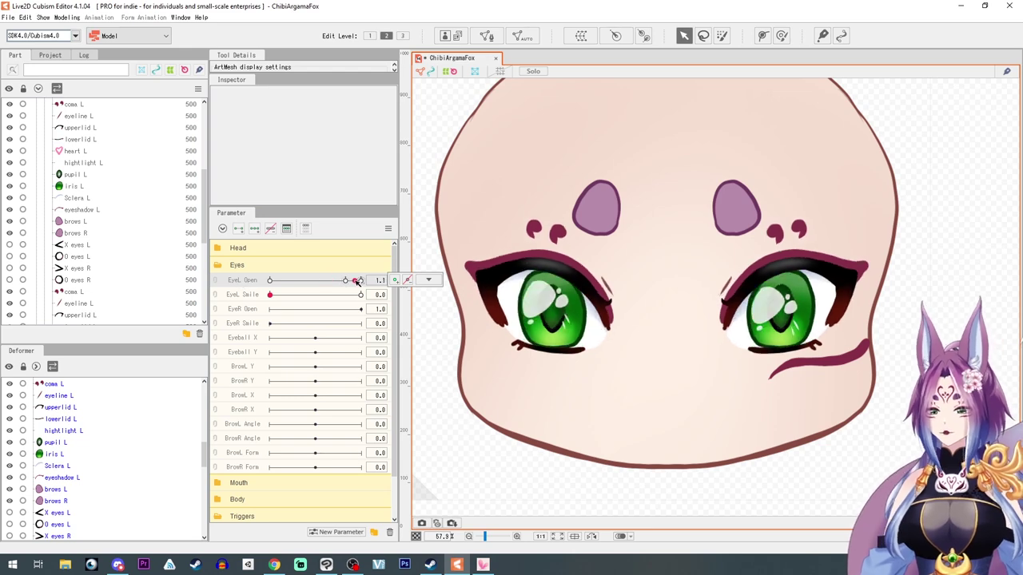
- Rename the mirrored eye's eyeshadow L mesh as eyeshadow R
scroll(559, 295, up, 3)
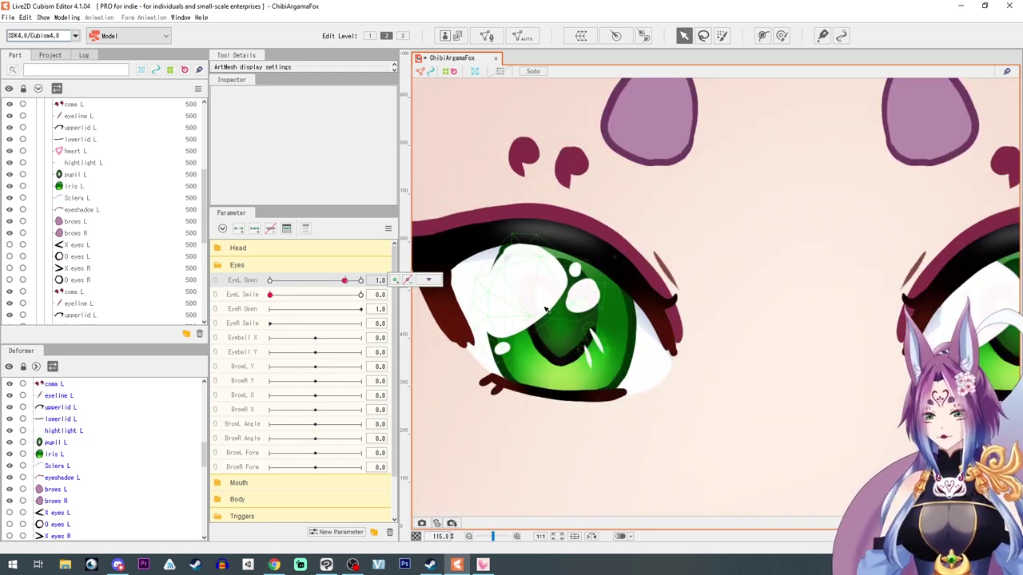
scroll(559, 296, down, 1)
click(544, 294)
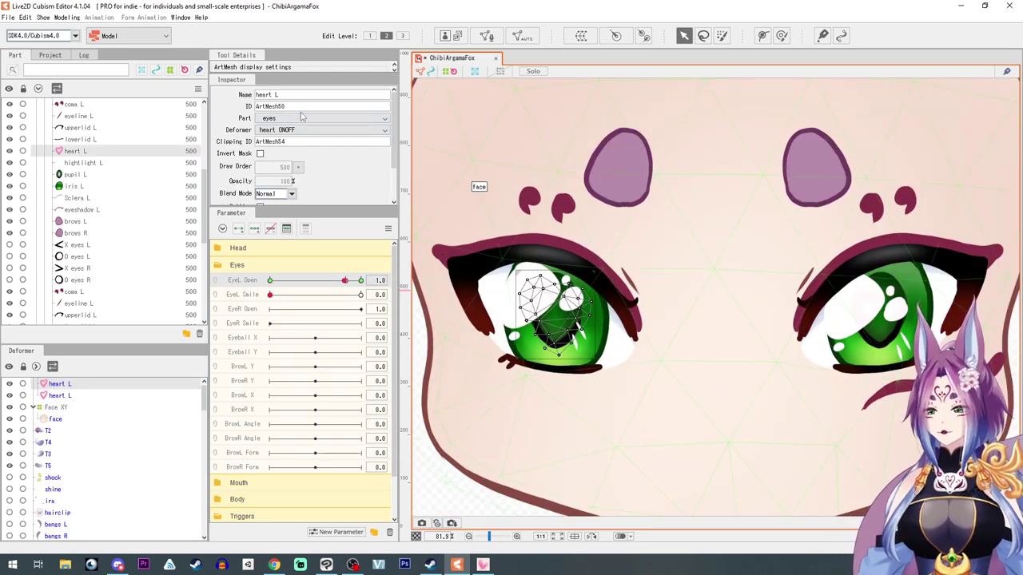
click(506, 245)
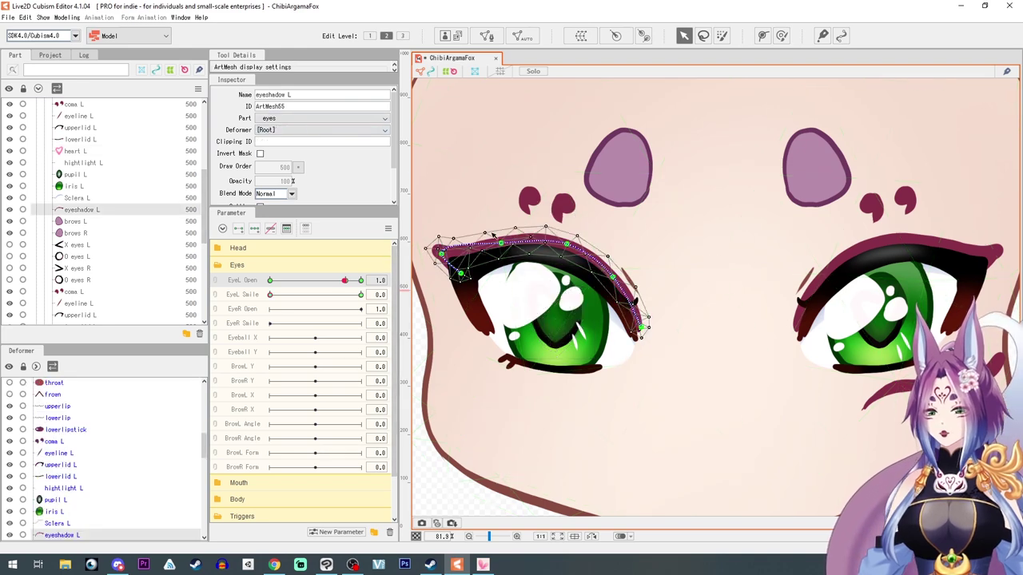
click(289, 95)
drag(288, 94, 294, 94)
text(R)
key(Return)
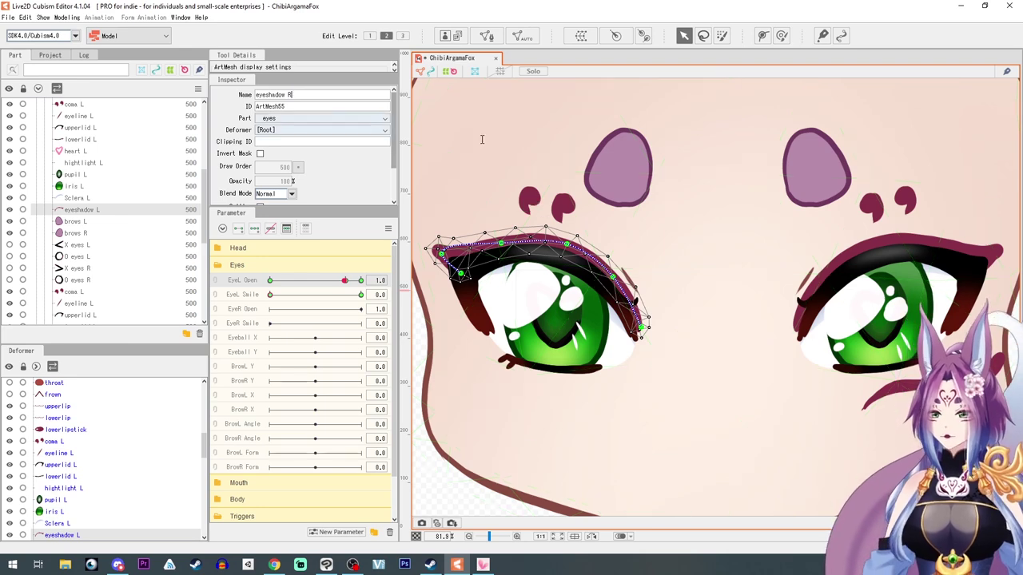
- Rename the mirrored eye's iris L as iris R and its Sclera L as Sclera r
click(473, 271)
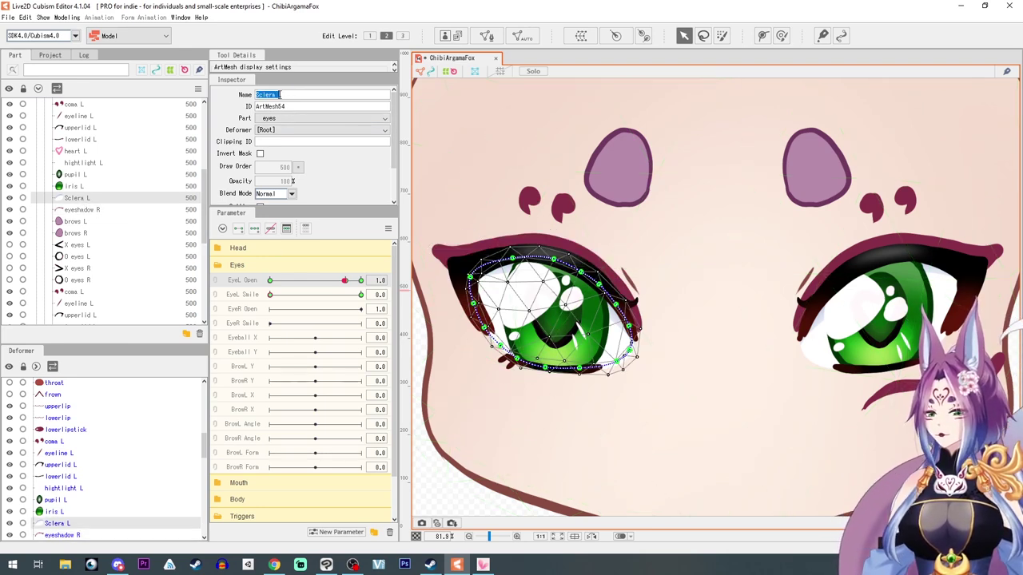
click(279, 94)
click(280, 94)
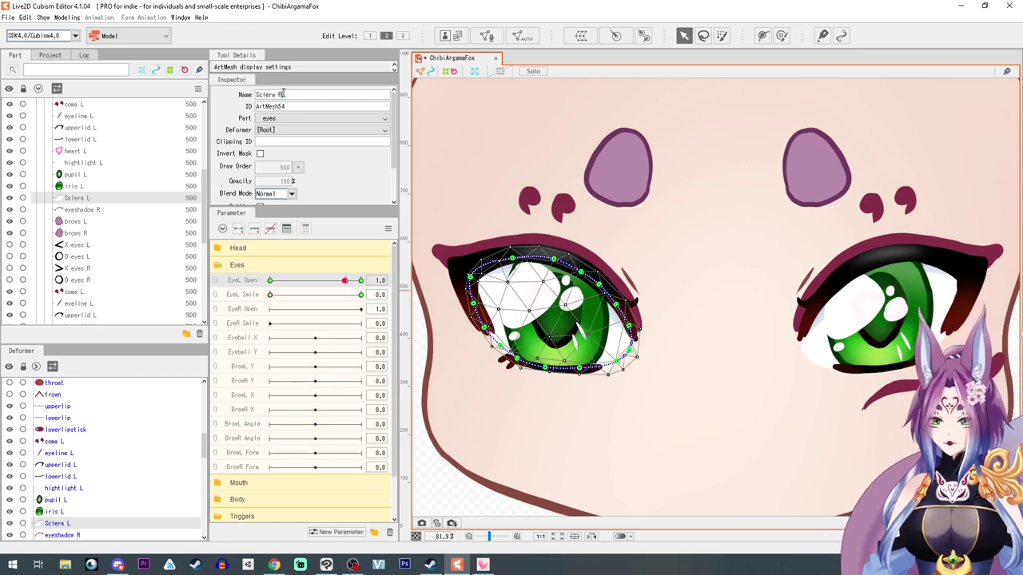
click(70, 186)
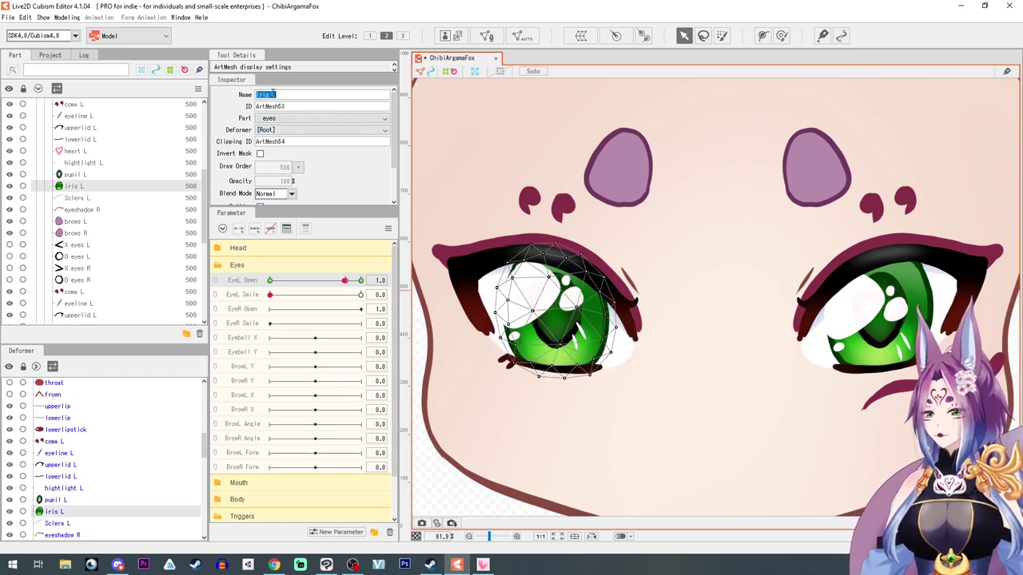
text(R)
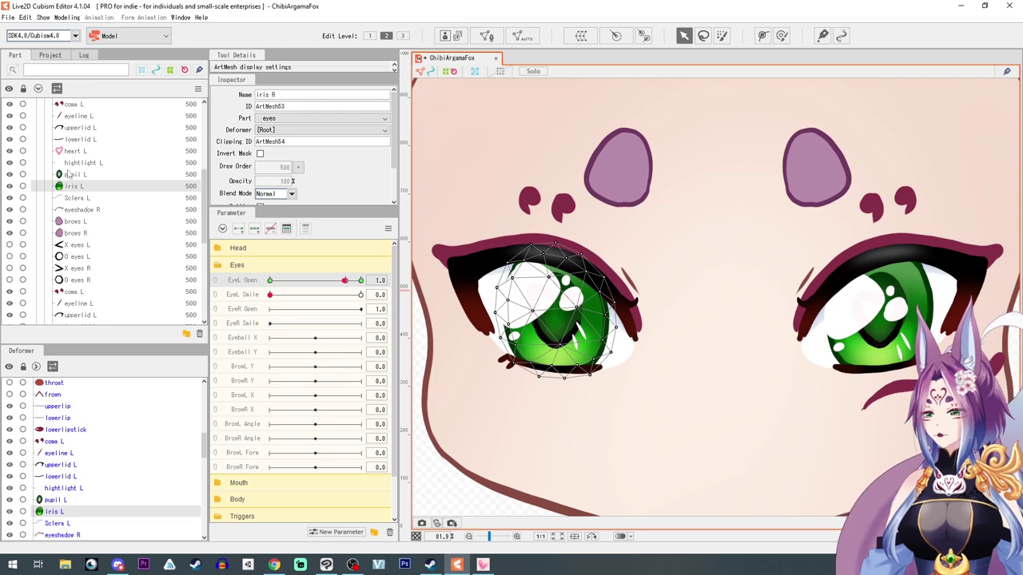
click(76, 198)
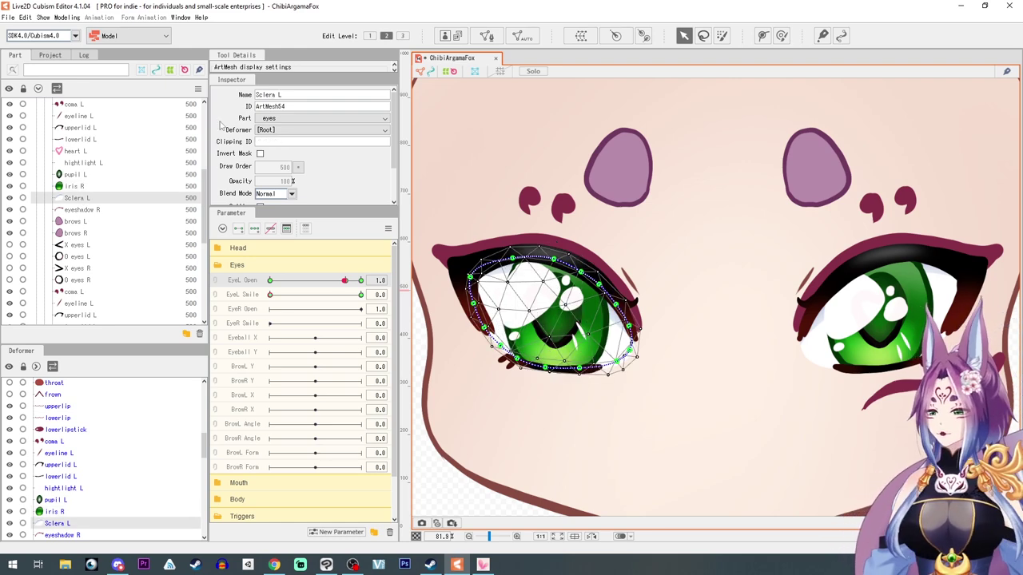
click(280, 94)
click(279, 94)
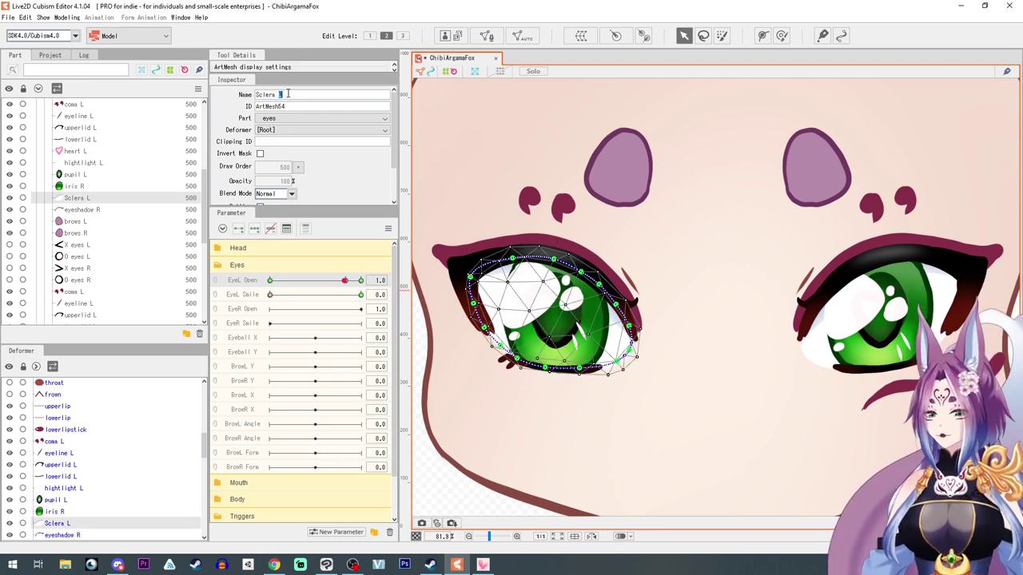
- Rename the mirrored eye's pupil L as pupil r and its hightlight L as hightlight r
click(80, 174)
click(277, 94)
double_click(279, 94)
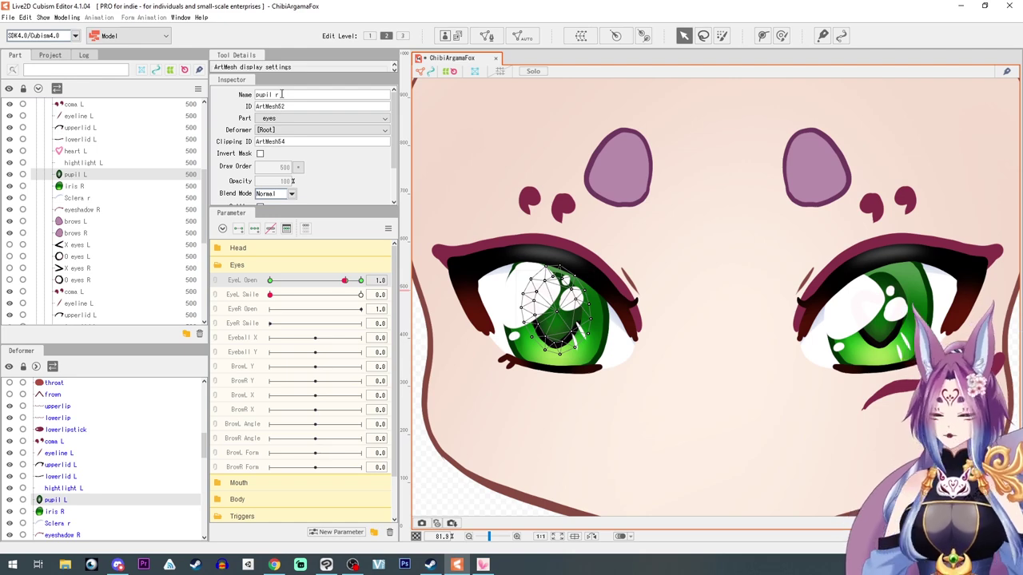
click(84, 162)
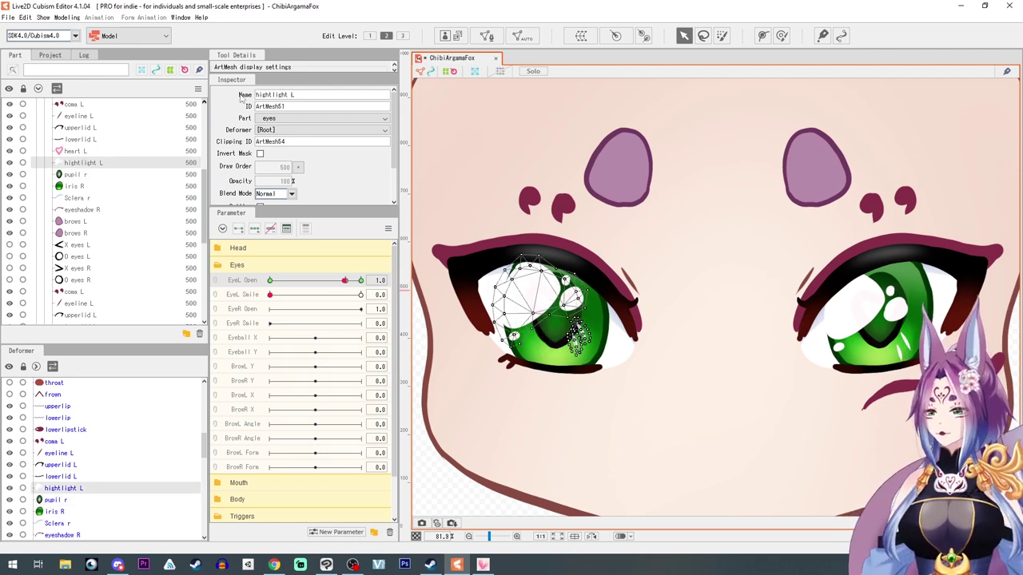
click(284, 94)
click(293, 95)
key(BackSpace)
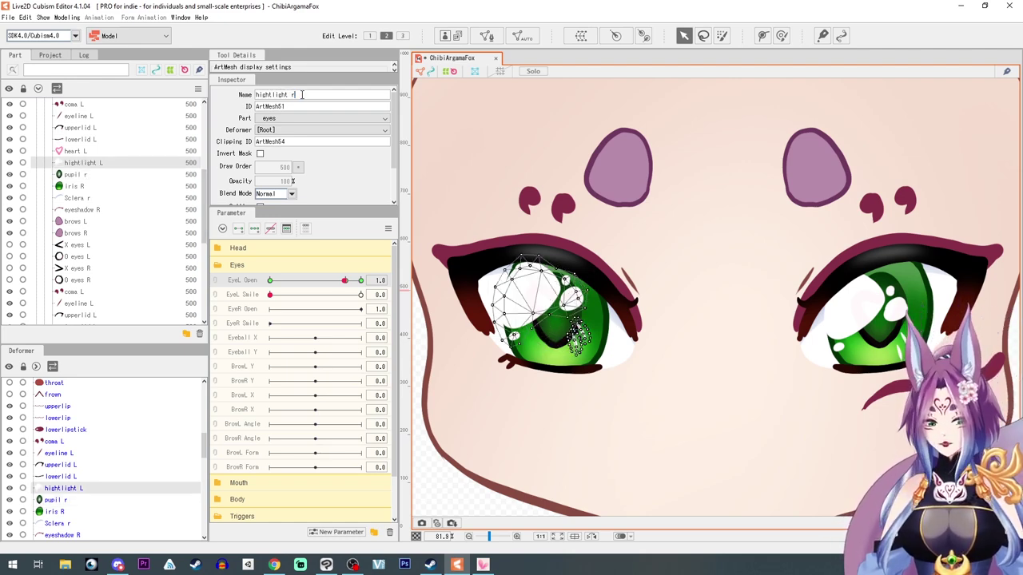
- Try to rename the mirrored eye's heart L mesh, and delete it from the model
click(85, 151)
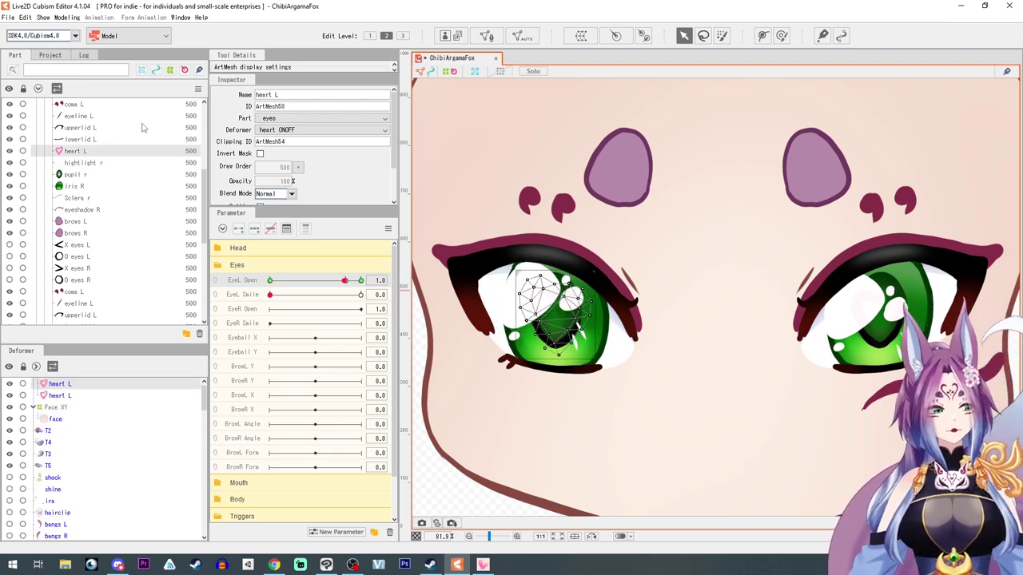
click(275, 94)
click(275, 95)
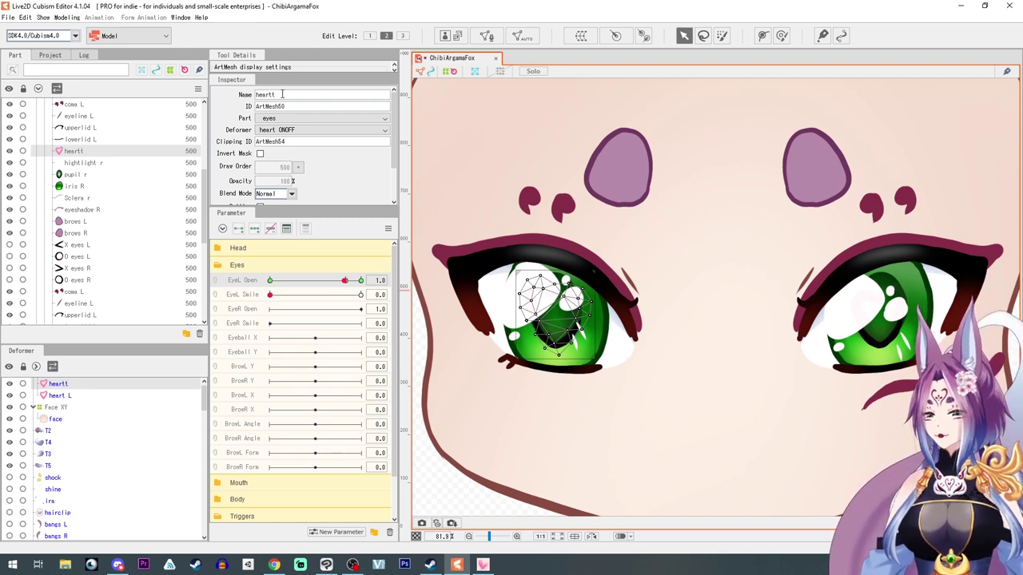
key(BackSpace)
key(h)
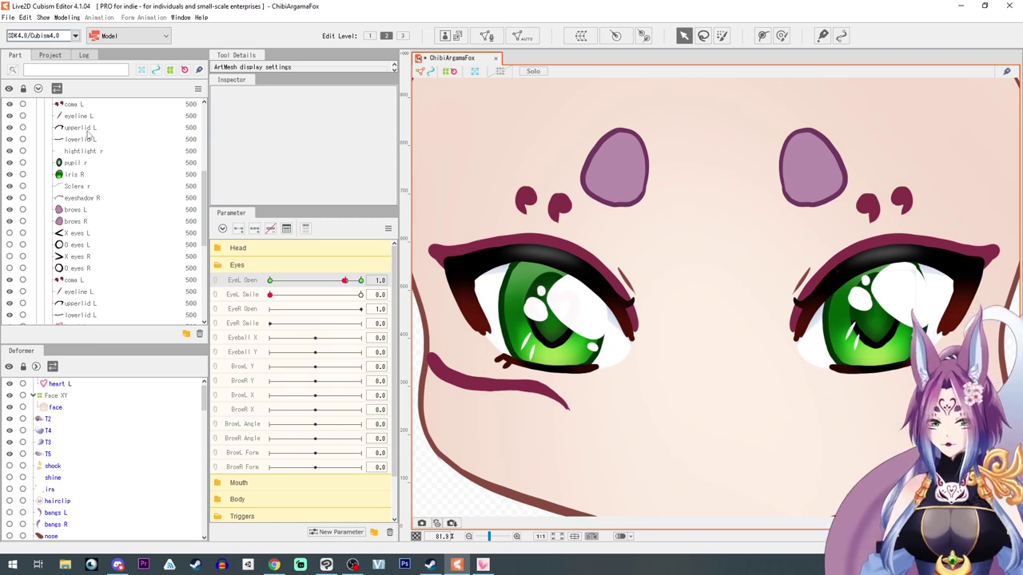
key(h)
- Rename the mirrored eye's remaining meshes as lowerlid r, upperlid r, eyeline r and coma r
click(69, 139)
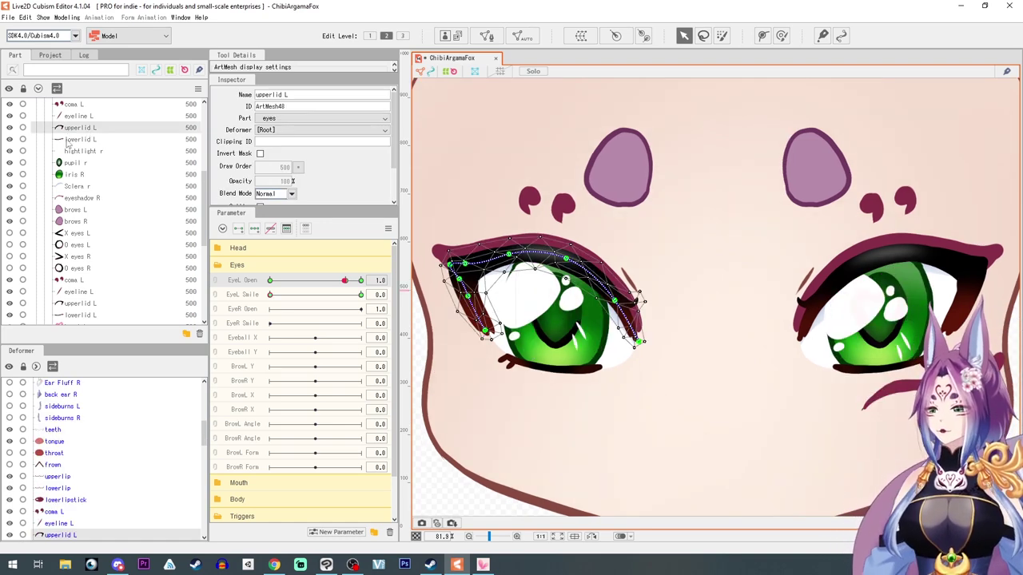
click(69, 152)
click(74, 140)
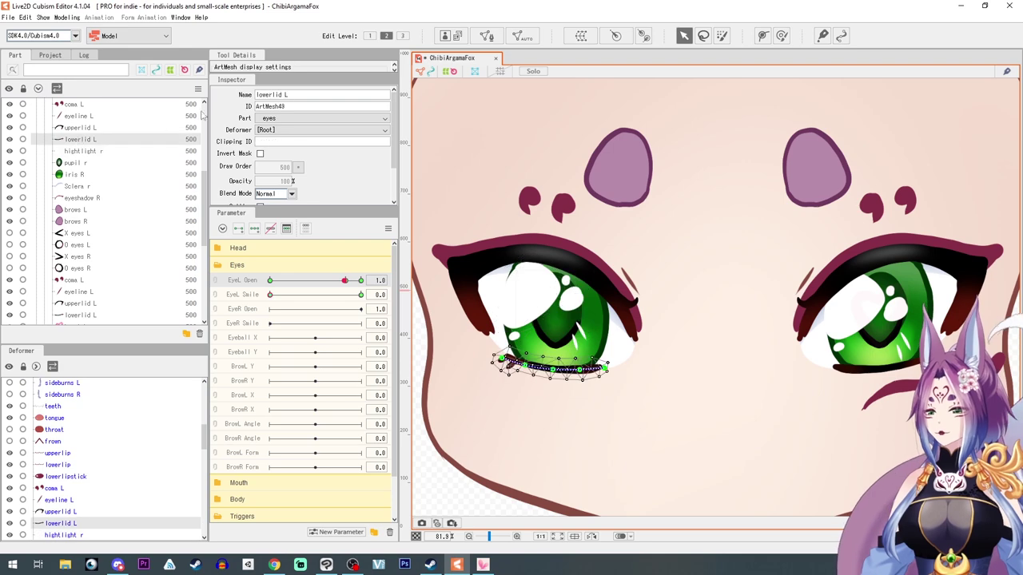
click(289, 95)
key(BackSpace)
text(r)
click(73, 127)
click(75, 116)
click(73, 105)
scroll(72, 178, up, 1)
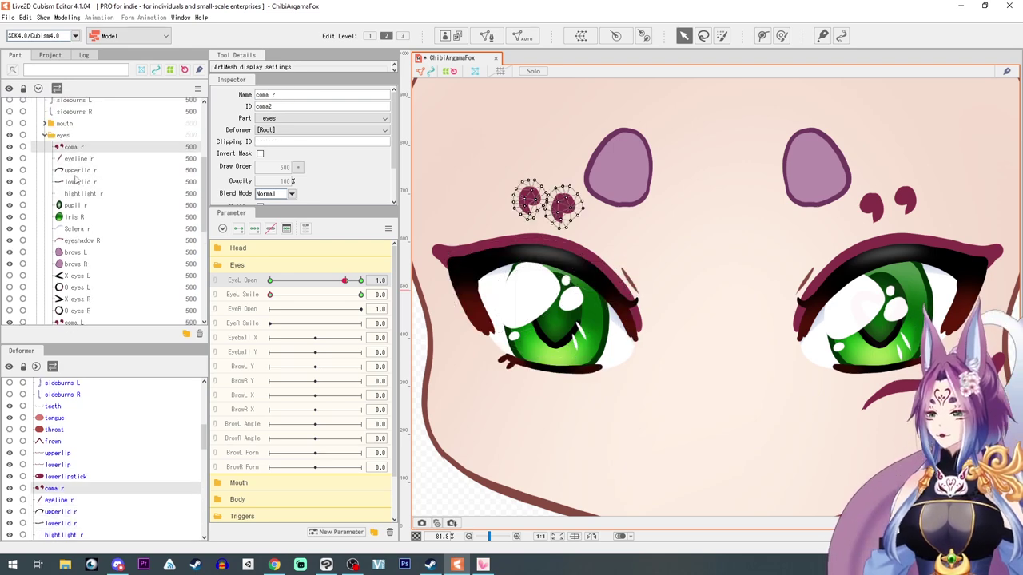
scroll(75, 179, down, 1)
click(70, 198)
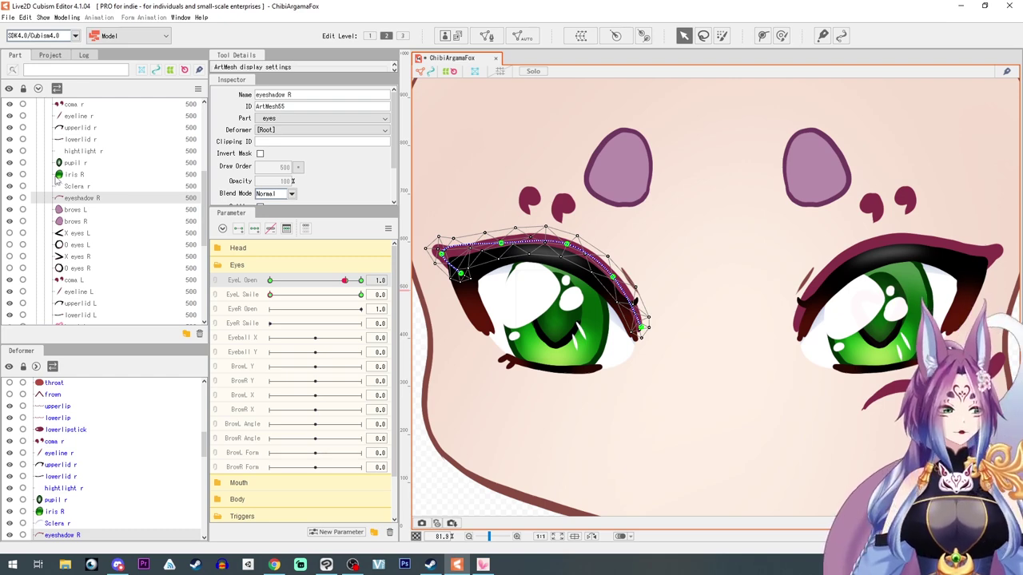
- Select the coma r mesh in the eyes part and preview its motion between EyeL Open 0.0 and 1.0
scroll(72, 179, up, 3)
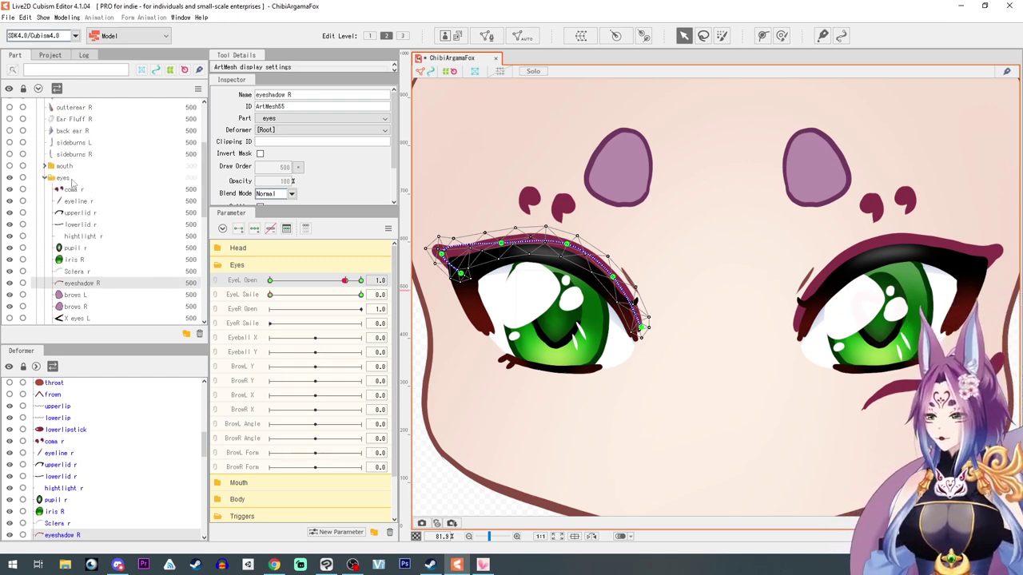
click(73, 192)
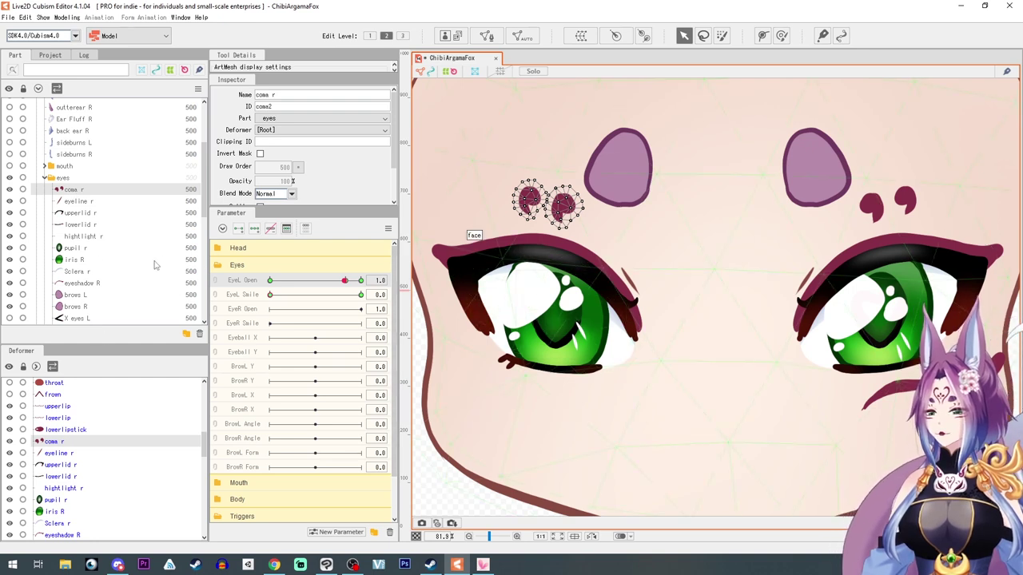
scroll(83, 244, down, 2)
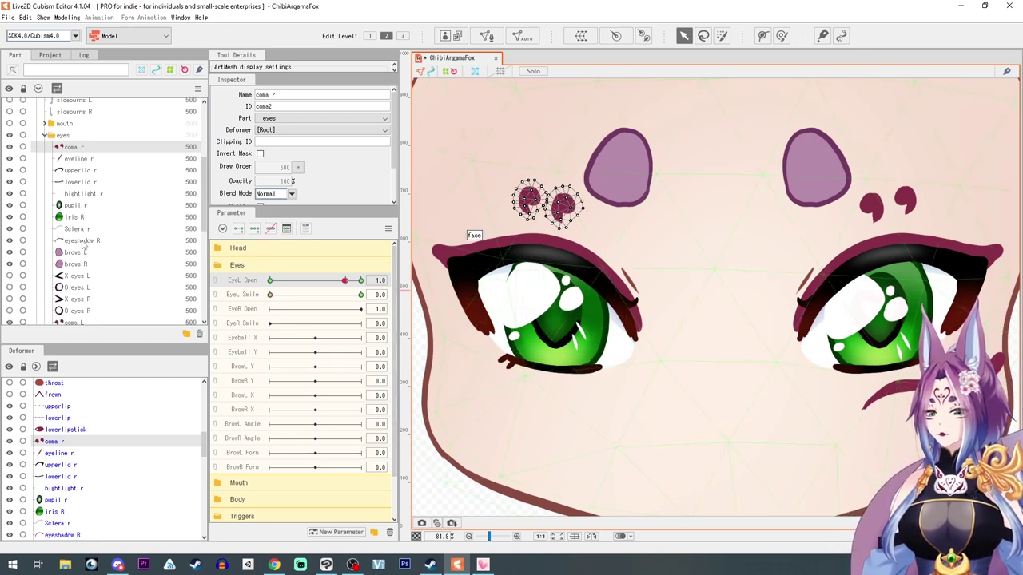
click(239, 295)
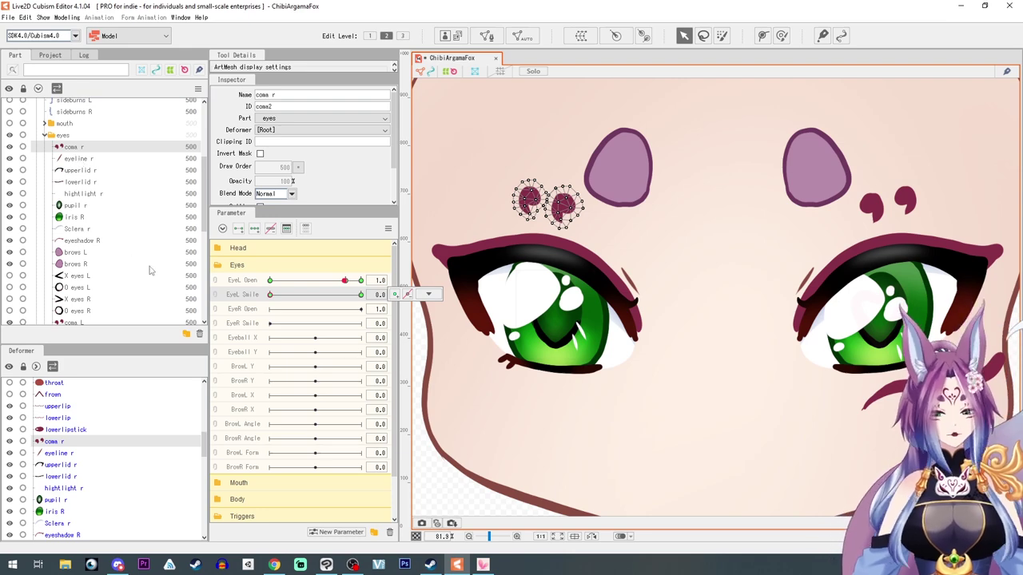
click(248, 284)
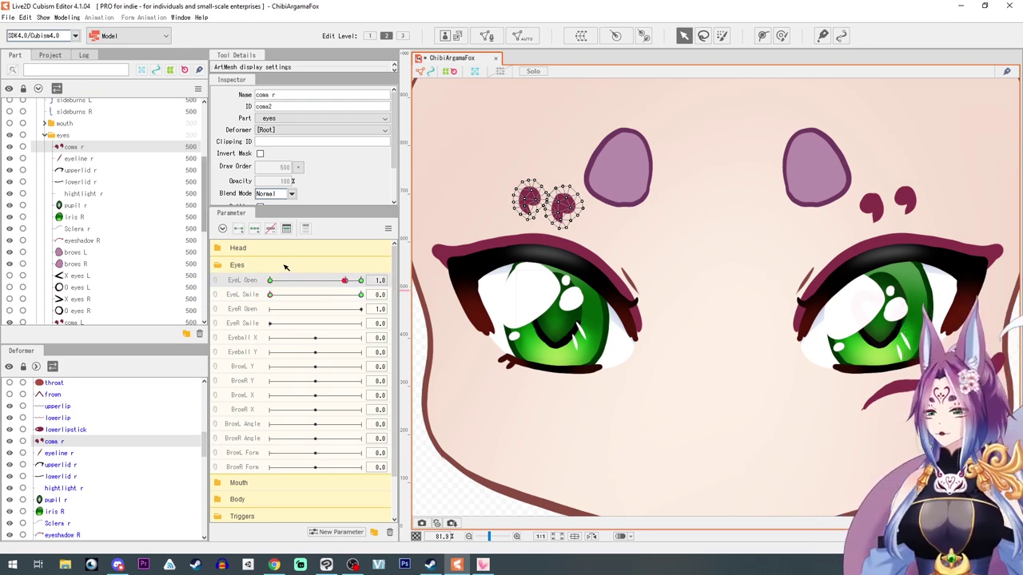
click(360, 281)
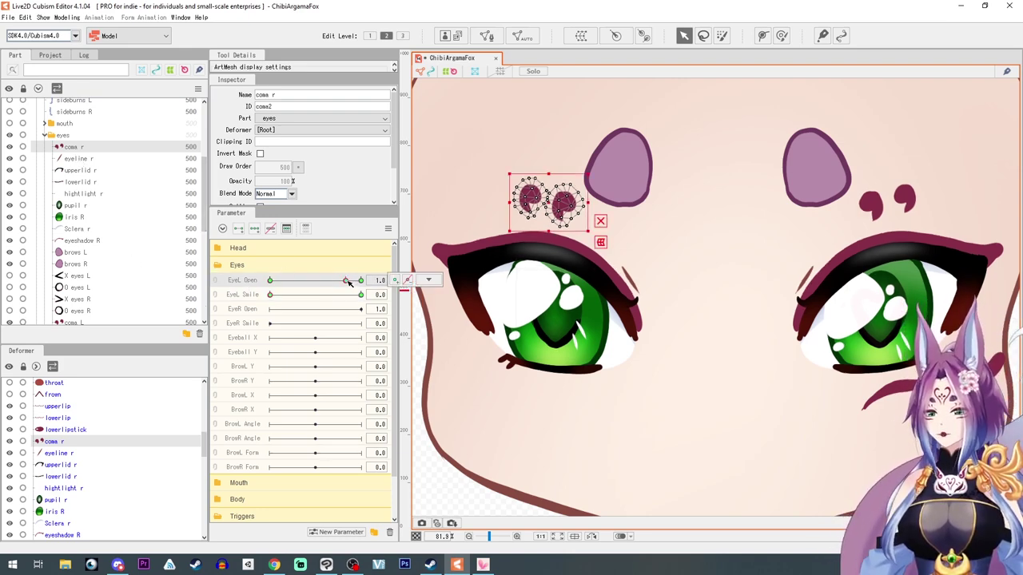
click(408, 281)
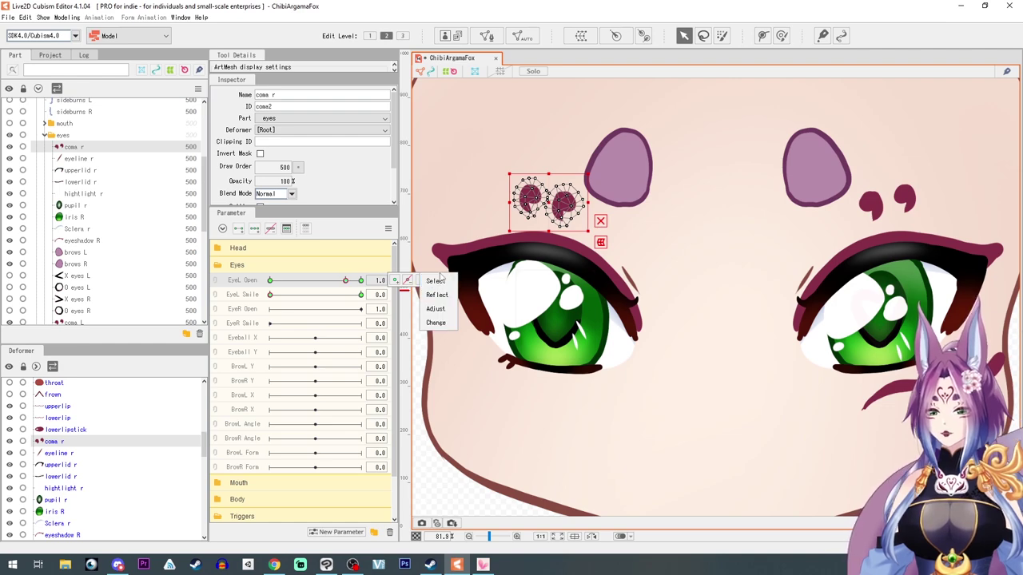
click(300, 281)
click(270, 280)
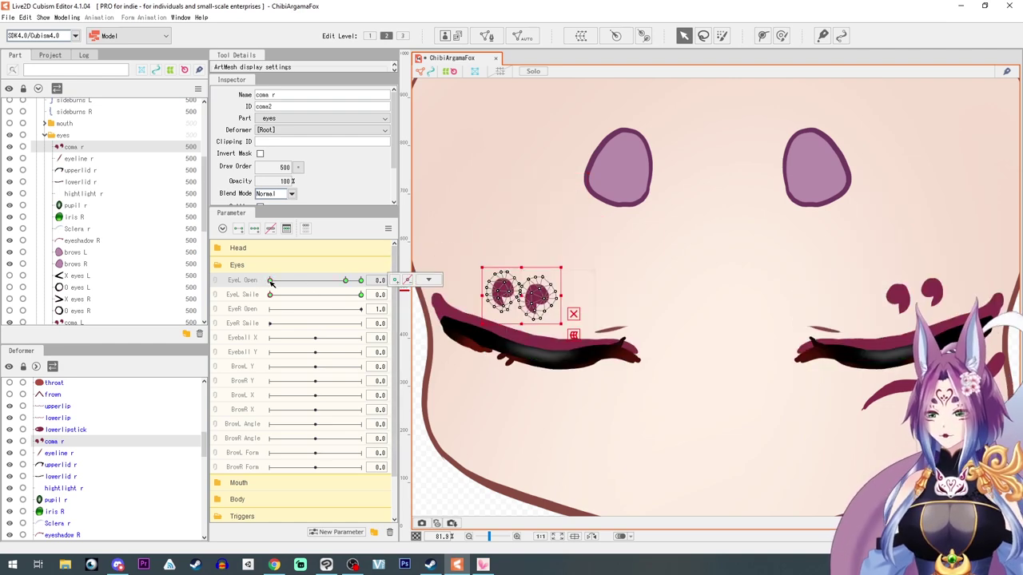
click(362, 280)
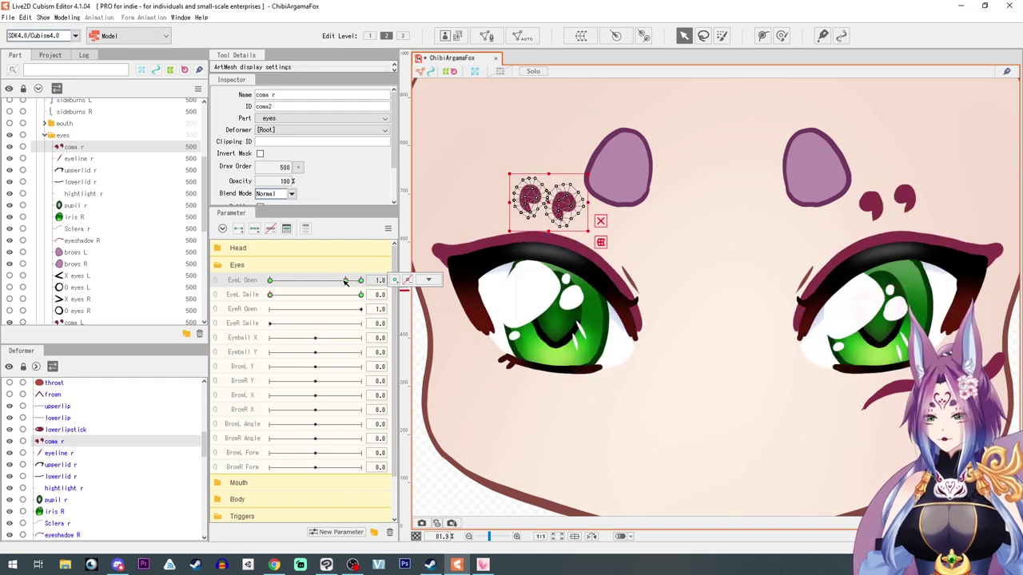
- Try to change the coma r mesh's EyeL Open keyforms to the EyeR Open parameter
click(408, 280)
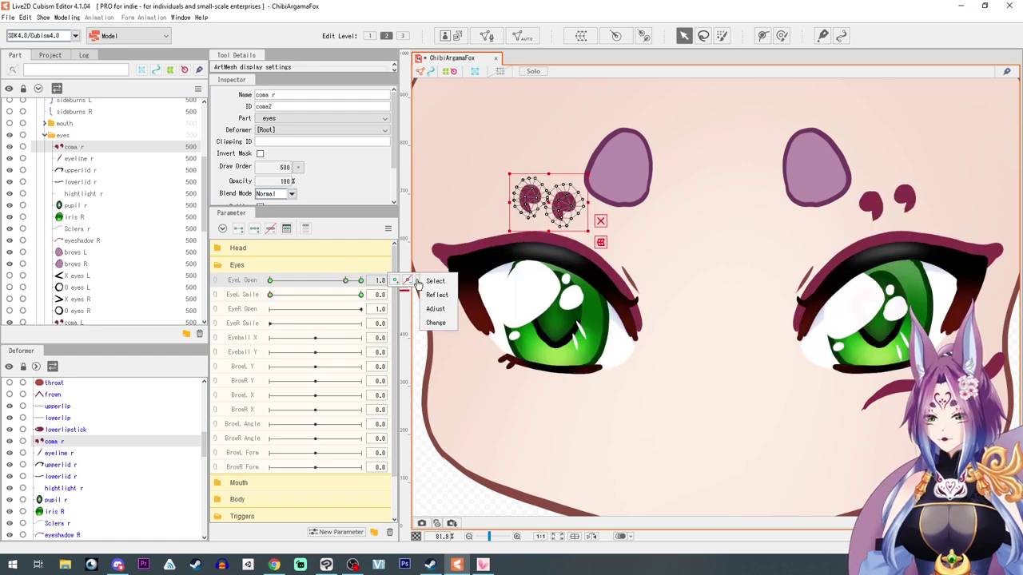
click(436, 324)
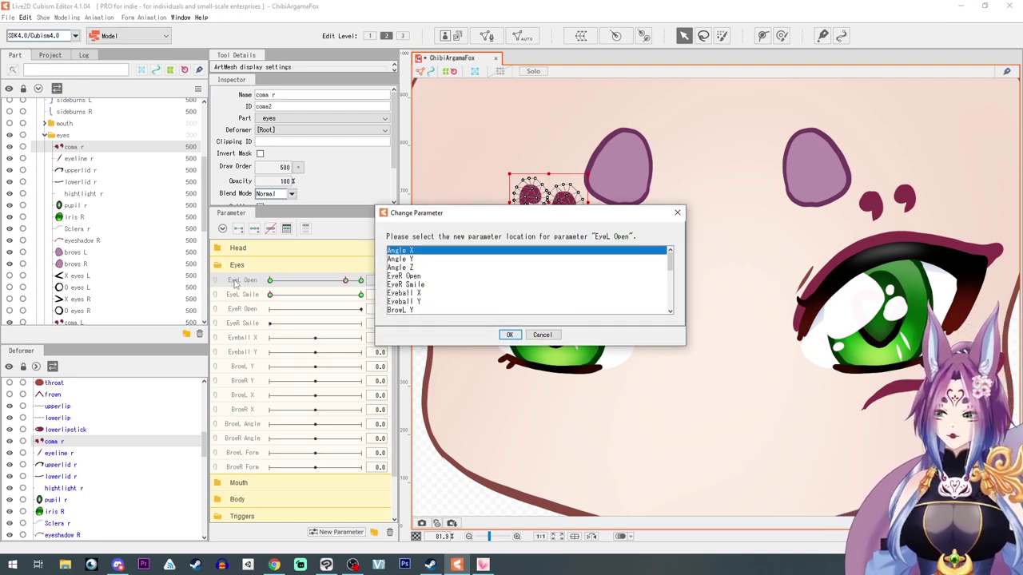
click(405, 276)
click(509, 335)
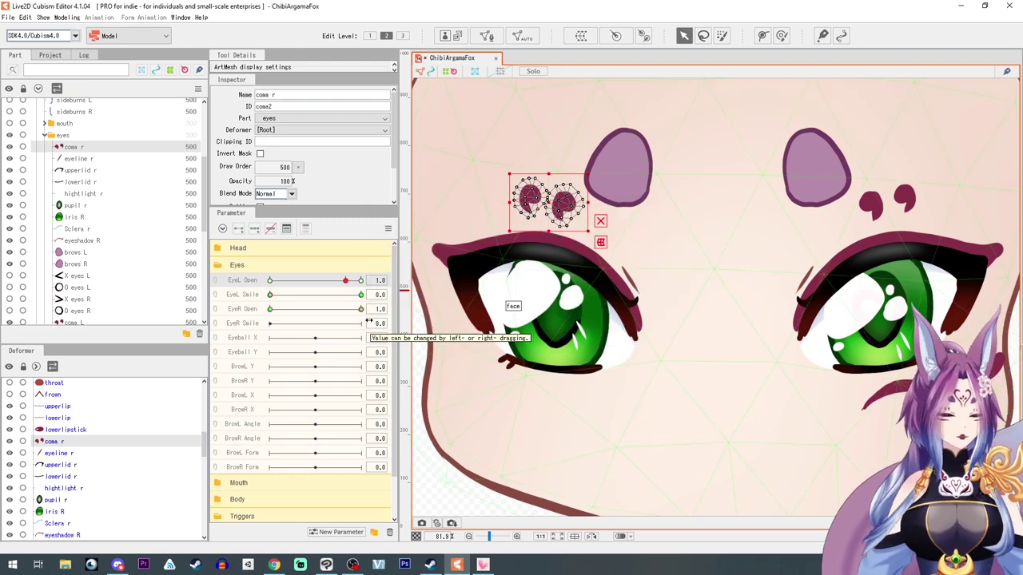
- Set the EyeR Open parameter's maximum range value to 1.2
click(243, 310)
right_click(243, 312)
click(263, 317)
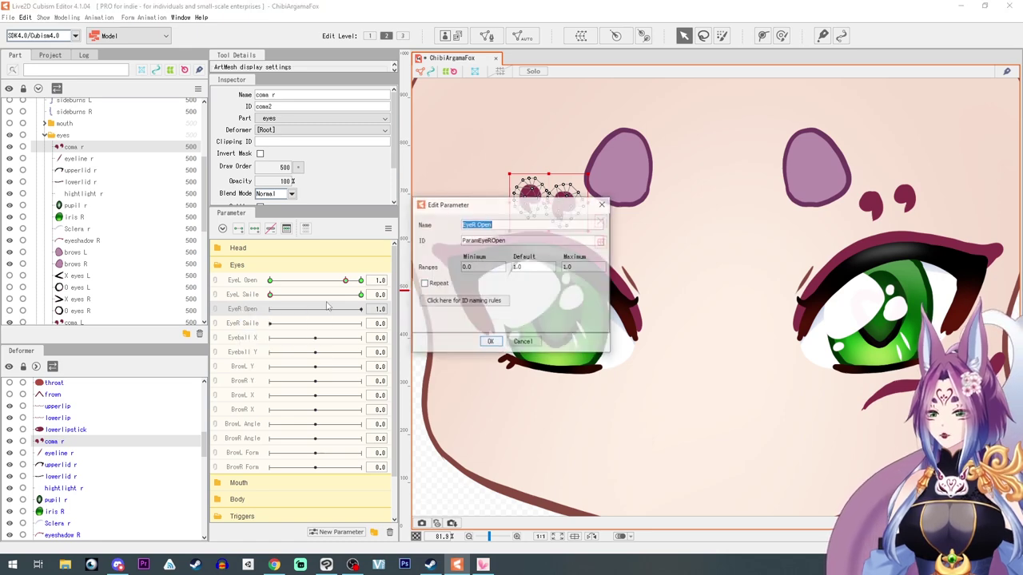
click(568, 268)
key(Return)
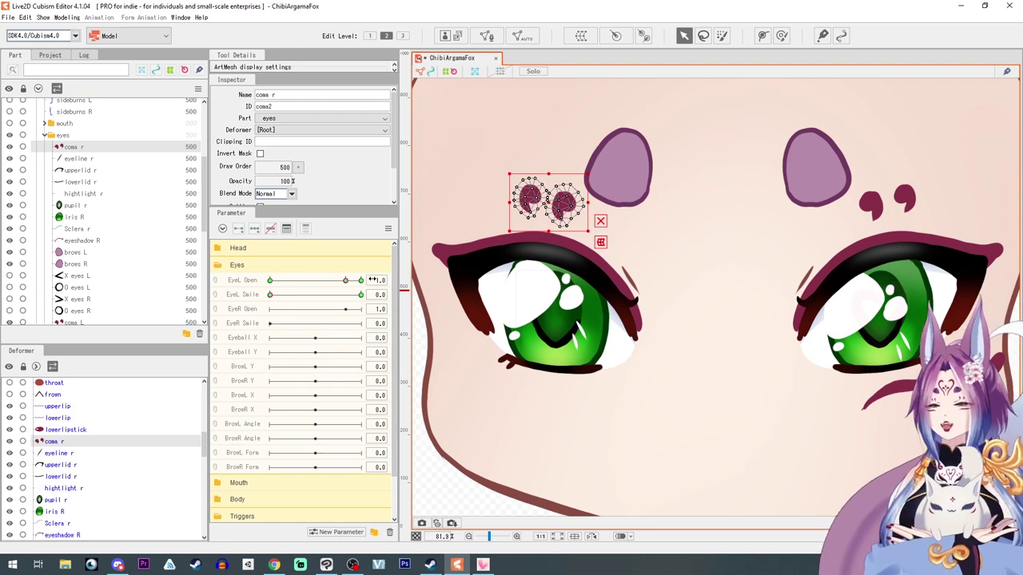
- Change the coma r mesh's EyeL Open keyforms to EyeR Open and test that parameter at 1.2
click(408, 280)
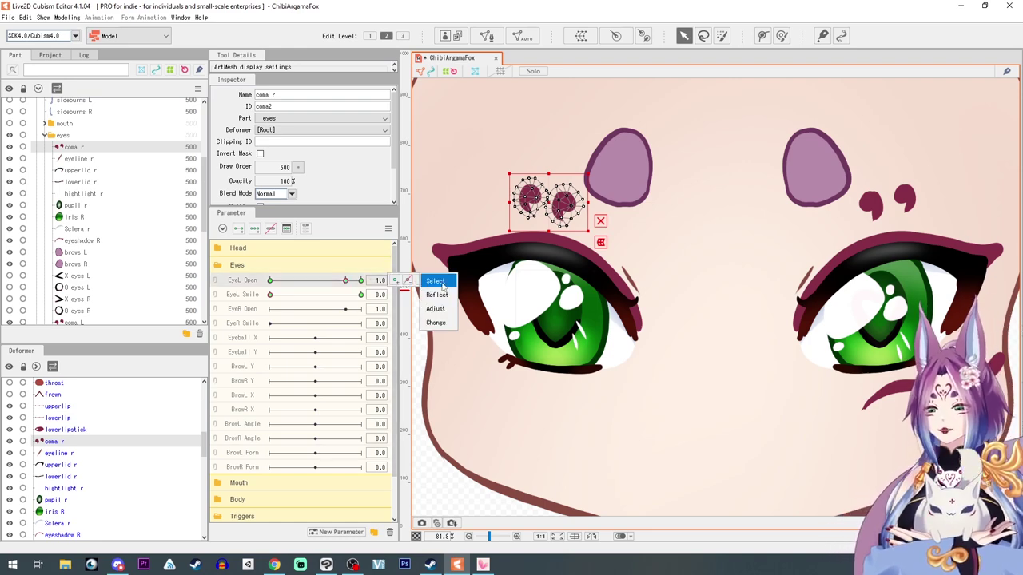
click(436, 322)
click(406, 277)
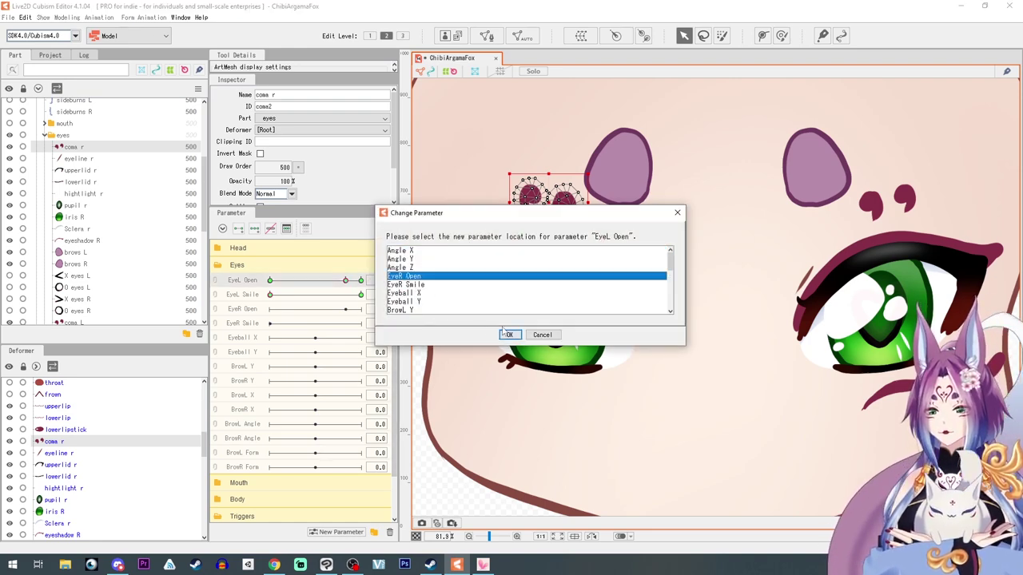
click(509, 335)
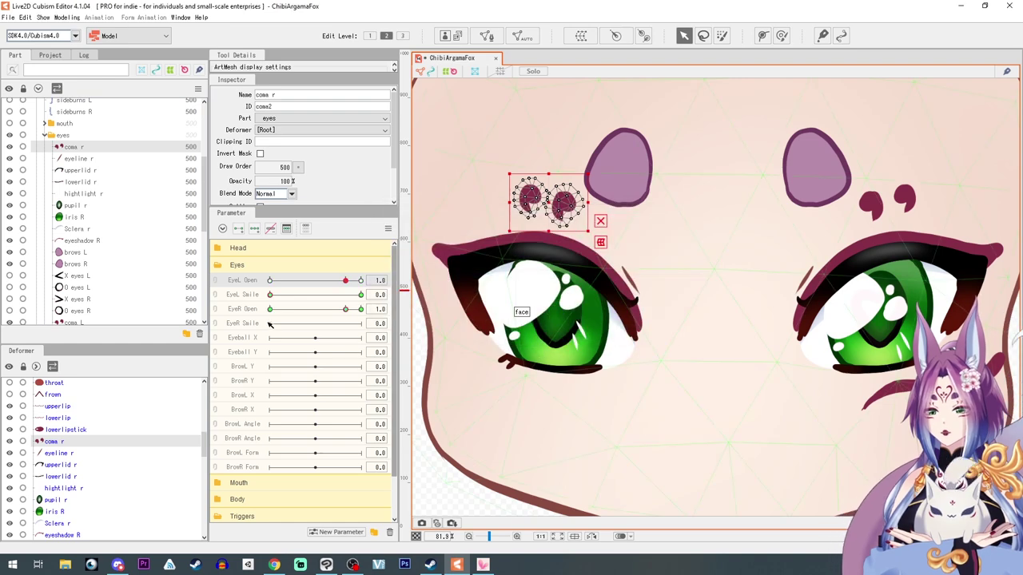
click(352, 314)
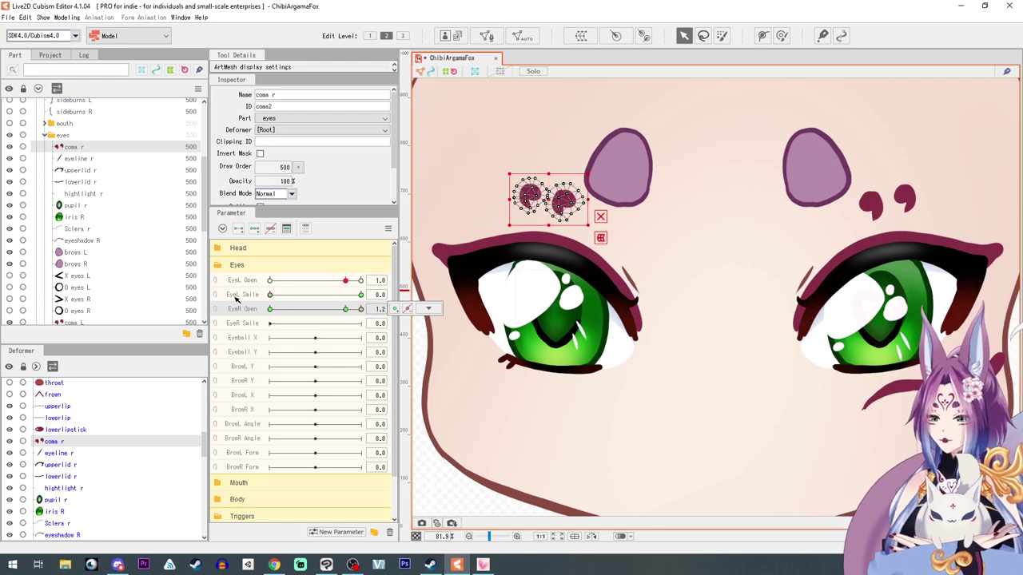
- Change the coma r mesh's EyeL Smile keyforms to the EyeR Smile parameter
click(272, 297)
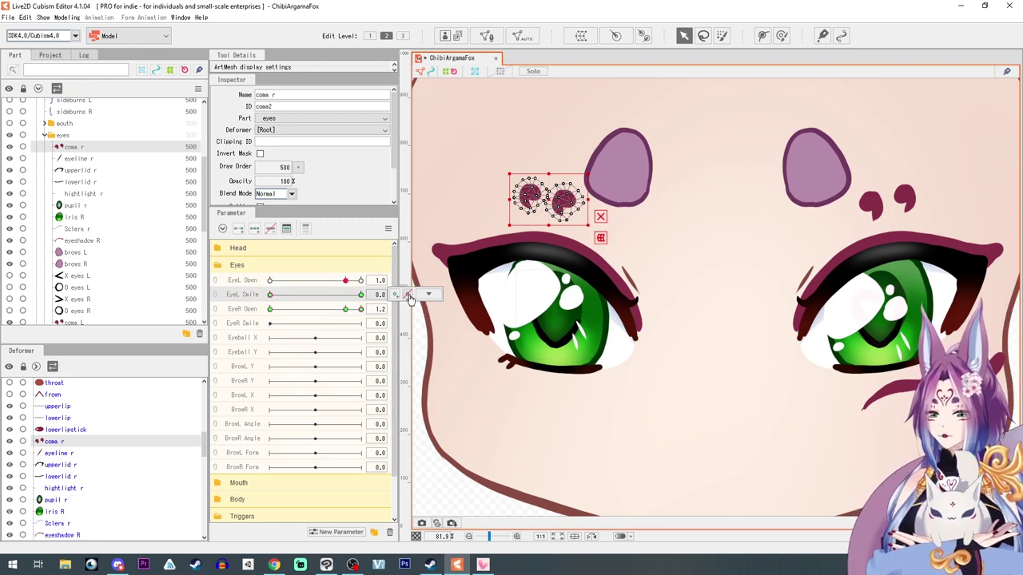
click(428, 294)
click(438, 336)
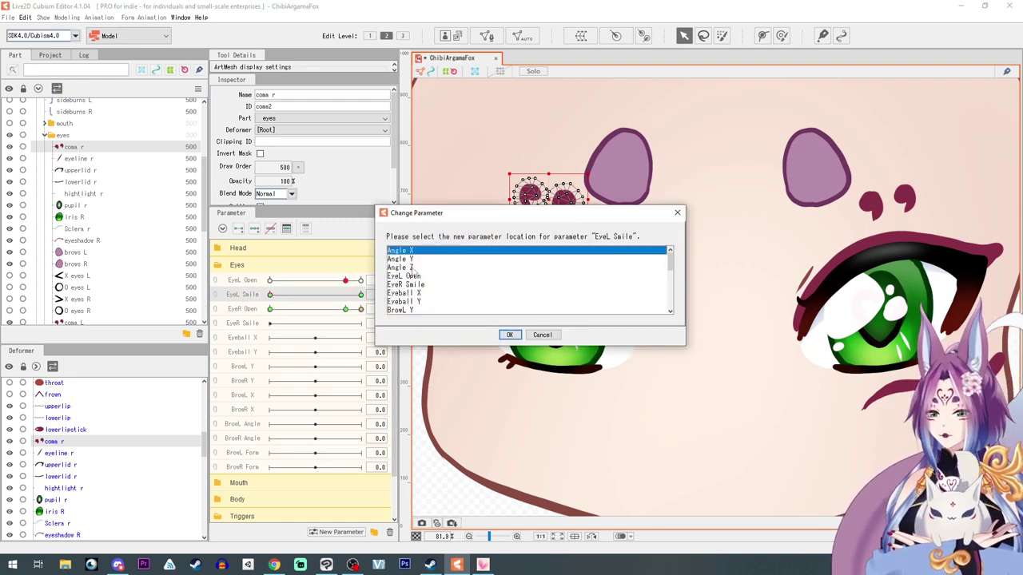
click(412, 285)
click(509, 335)
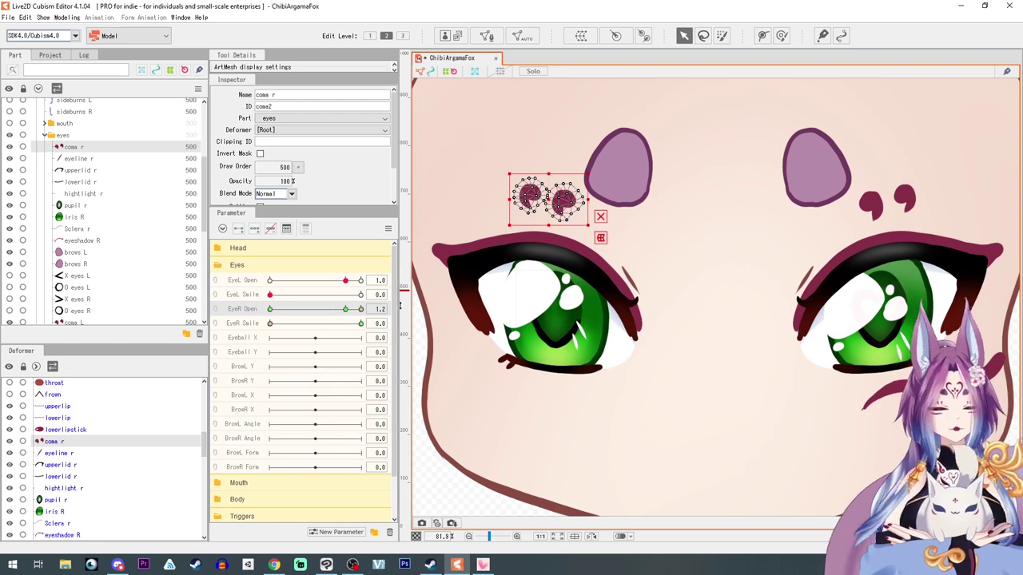
- Change the eyeline r mesh's EyeL Open and EyeL Smile keyforms to EyeR Open and EyeR Smile
click(81, 161)
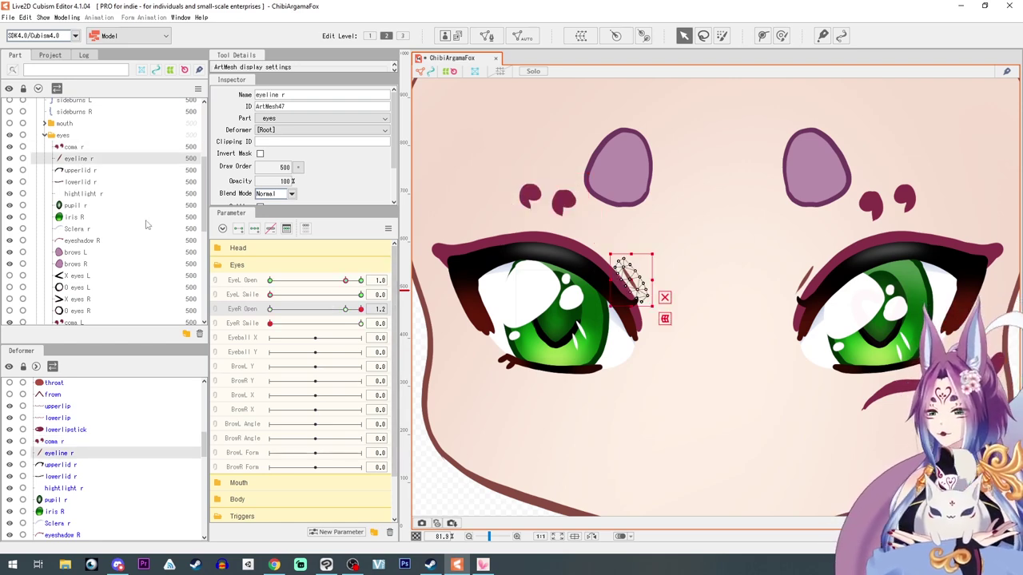
right_click(243, 280)
click(404, 276)
click(510, 336)
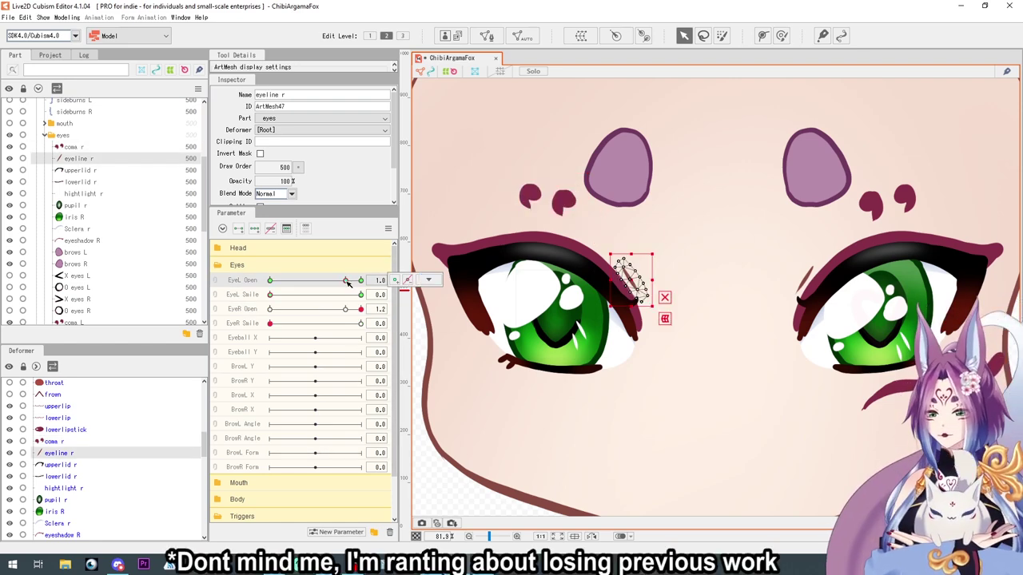
right_click(243, 295)
click(404, 283)
click(510, 336)
- Change the upperlid r mesh's EyeL Open and EyeL Smile keyforms to EyeR Open and EyeR Smile
click(81, 170)
right_click(245, 279)
click(272, 301)
click(401, 276)
click(510, 336)
right_click(254, 296)
click(276, 315)
click(403, 284)
click(510, 335)
- Change the lowerlid r mesh's EyeL Smile and EyeL Open keyforms to EyeR Smile and EyeR Open
click(81, 182)
click(421, 295)
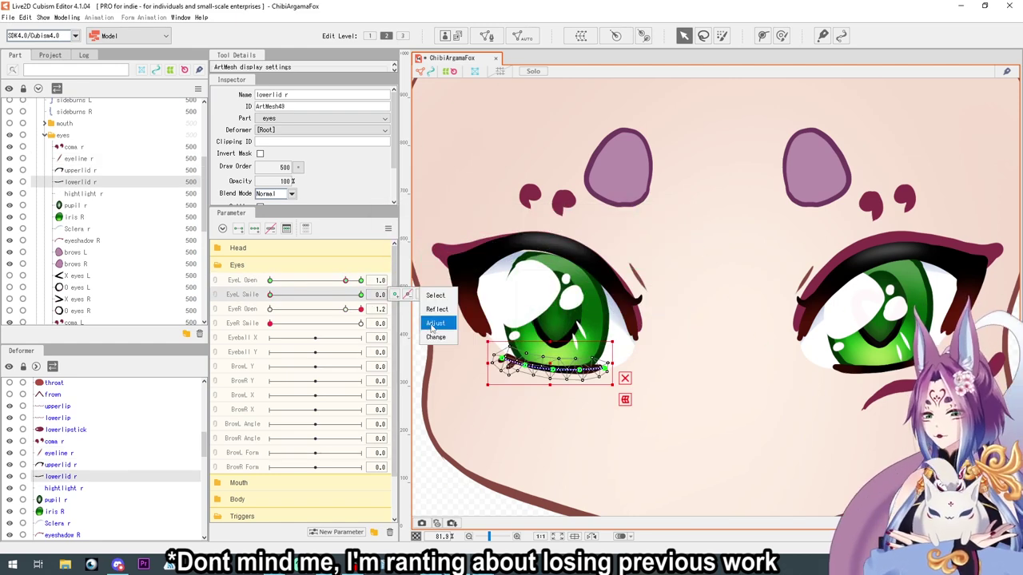
click(437, 338)
click(404, 284)
click(510, 336)
click(421, 281)
click(437, 324)
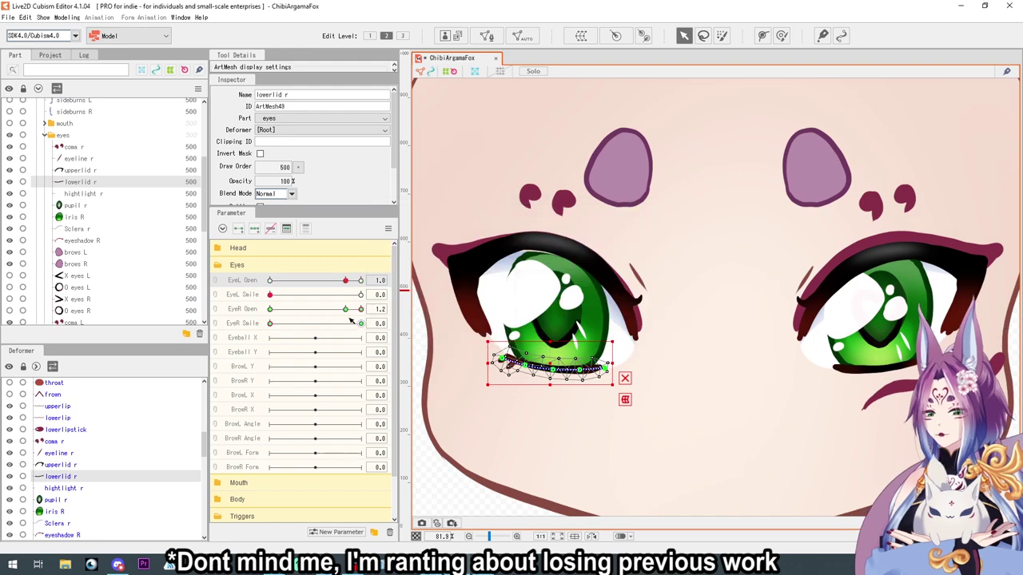
- Change the hightlight r mesh's EyeL Open keyforms to the EyeR Open parameter
click(80, 193)
click(408, 281)
click(436, 323)
click(506, 333)
- Change the pupil r mesh's EyeL Open keyforms to the EyeR Open parameter
click(80, 205)
click(408, 280)
click(437, 323)
click(507, 334)
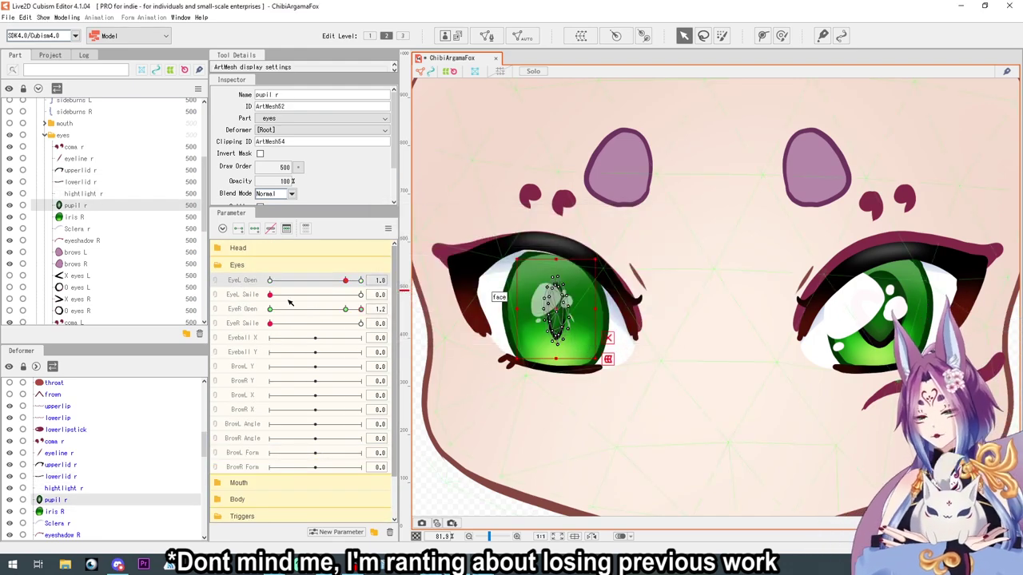
- Change the iris R mesh's EyeL Open keyforms to the EyeR Open parameter
click(76, 217)
click(408, 280)
click(436, 323)
click(506, 334)
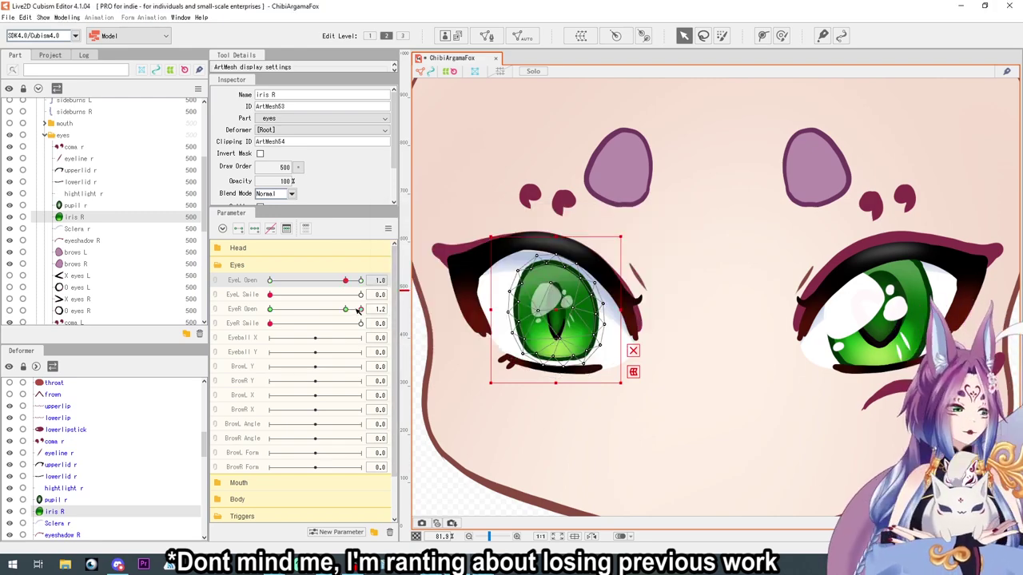
- Change the Sclera r mesh's EyeL Open and EyeL Smile keyforms to EyeR Open and EyeR Smile
click(76, 229)
drag(367, 280, 344, 309)
click(341, 283)
click(428, 280)
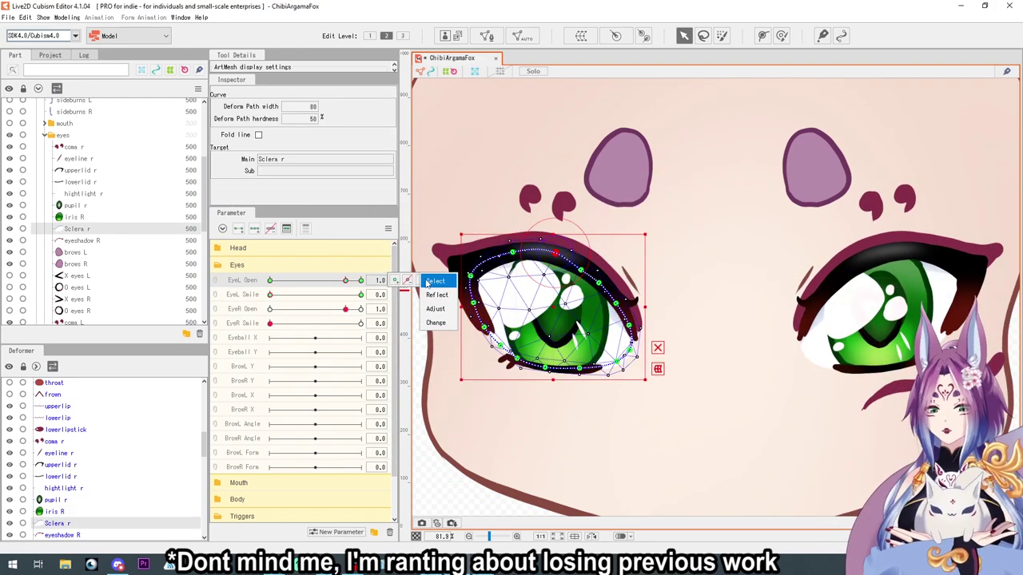
click(437, 326)
click(409, 275)
click(509, 334)
click(428, 295)
click(438, 337)
click(415, 285)
click(508, 334)
drag(346, 309, 375, 321)
- Change the eyeshadow R mesh's EyeL Open and EyeL Smile keyforms to EyeR Open and EyeR Smile
click(79, 241)
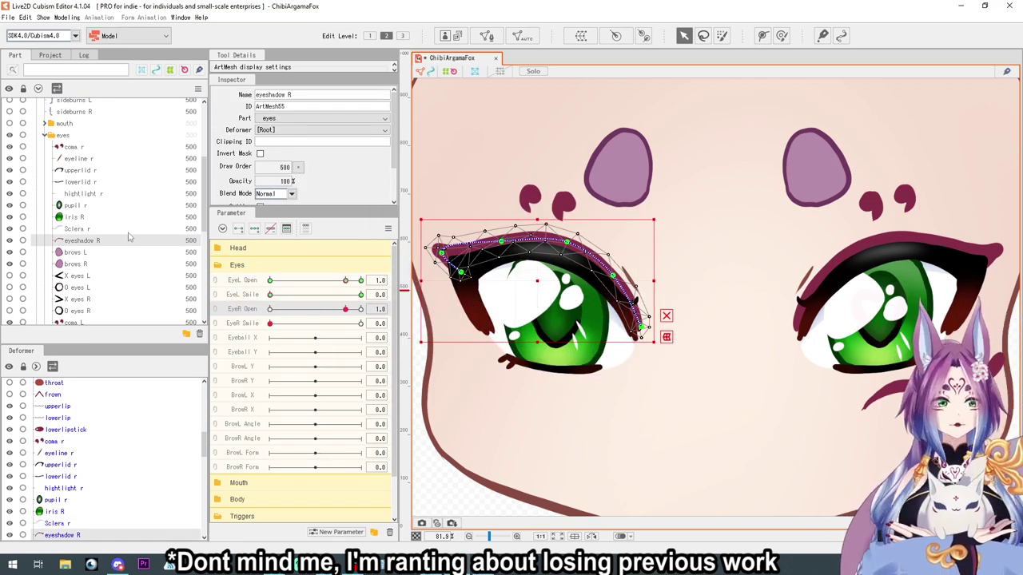
click(381, 282)
click(437, 323)
click(410, 276)
click(509, 335)
click(380, 295)
click(437, 338)
click(416, 285)
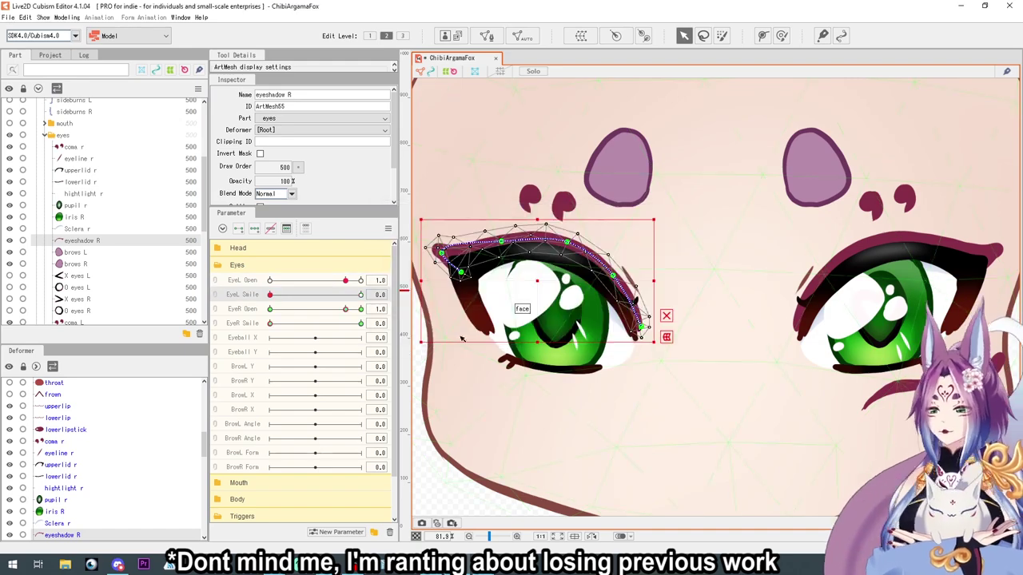
click(510, 335)
- Preview the right eye closing and opening with EyeR Open, and return the parameter to 1.0
click(270, 308)
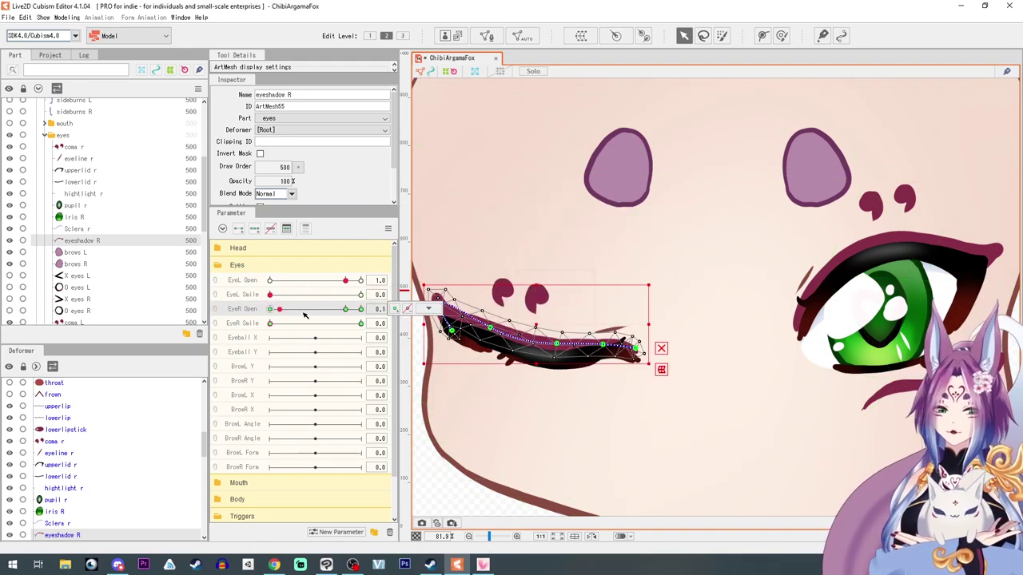
click(361, 309)
mouse_move(362, 310)
mouse_down()
mouse_move(238, 329)
mouse_move(194, 322)
mouse_move(347, 310)
mouse_up()
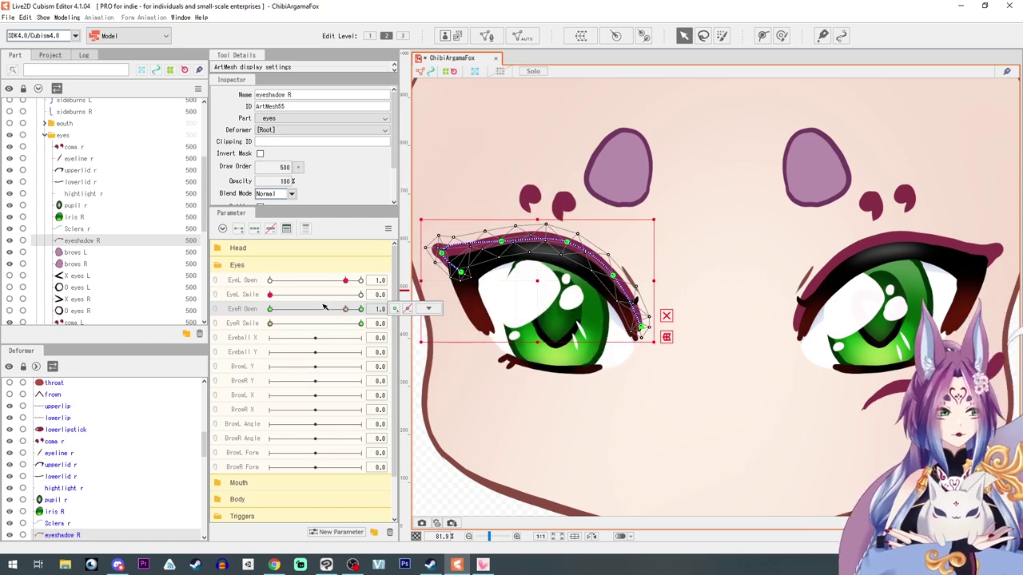
- Find the cheek makeup meshes in the face part and select makeup cheek R
drag(620, 429, 625, 361)
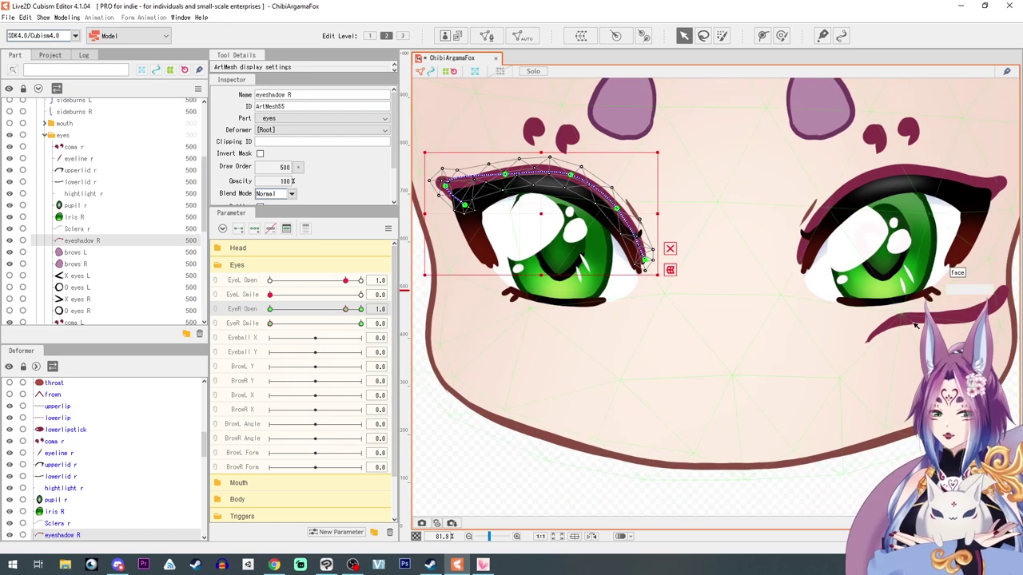
click(919, 316)
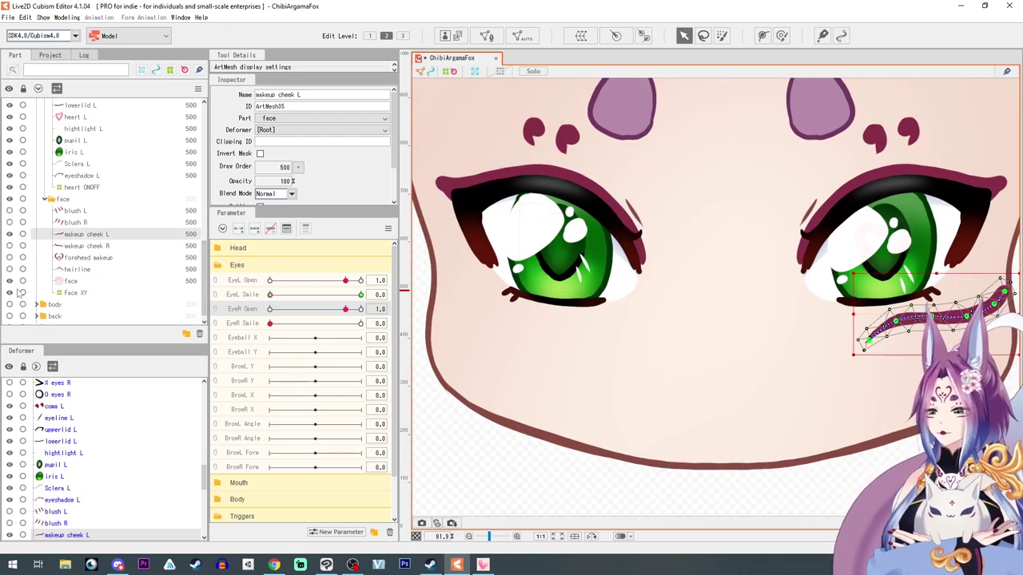
click(80, 247)
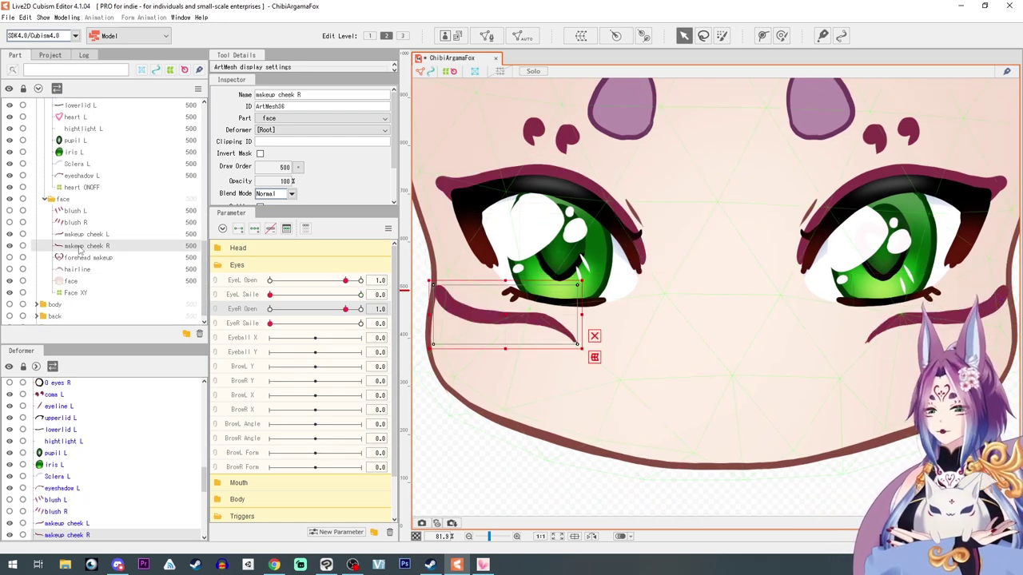
- Generate an automatic mesh for makeup cheek R with the Deformation (Little) preset
click(522, 35)
click(503, 232)
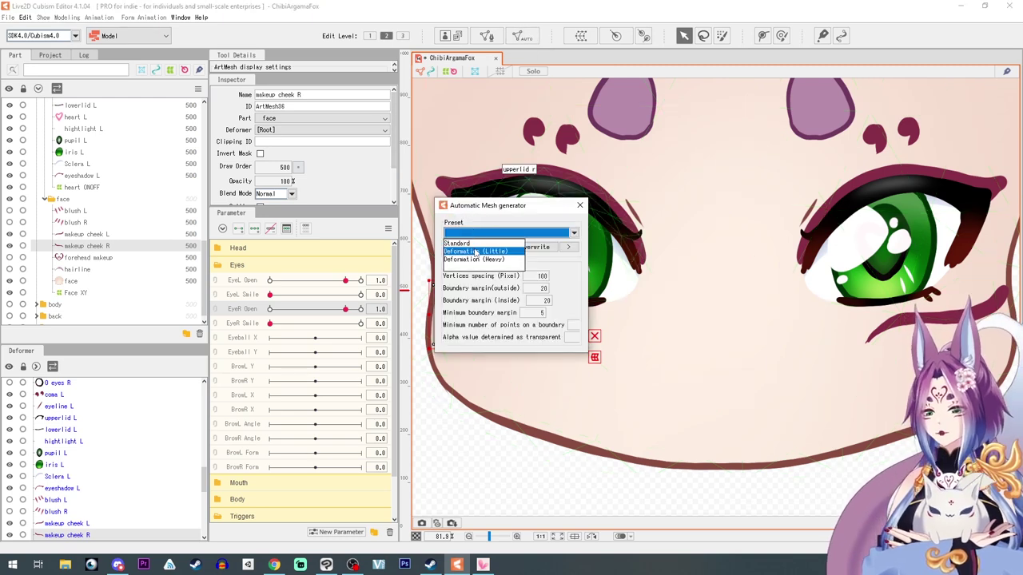
click(476, 252)
click(579, 206)
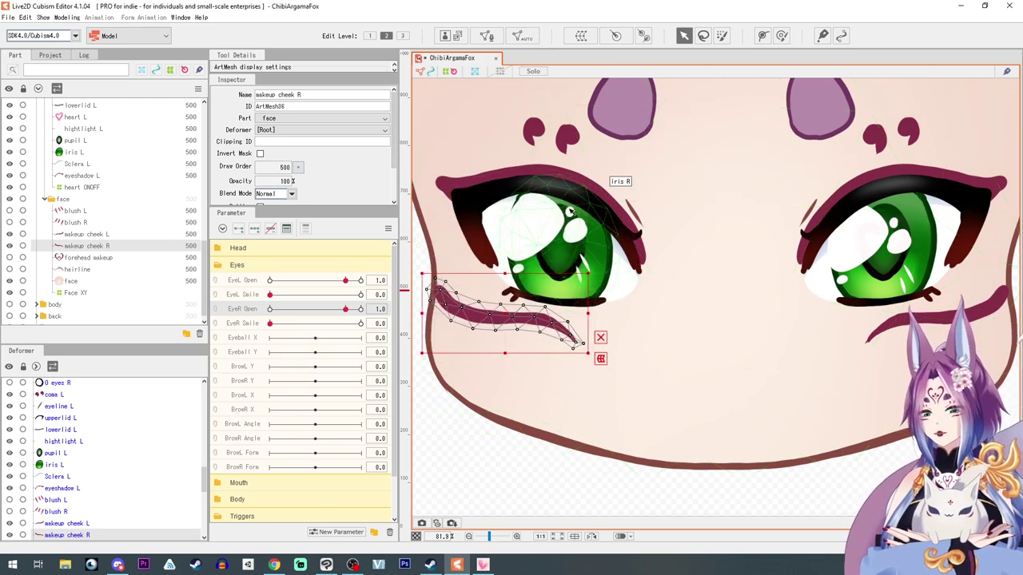
- Place a five-point deform path along the makeup cheek R line, from its outer end to its inner tip
click(763, 36)
click(434, 289)
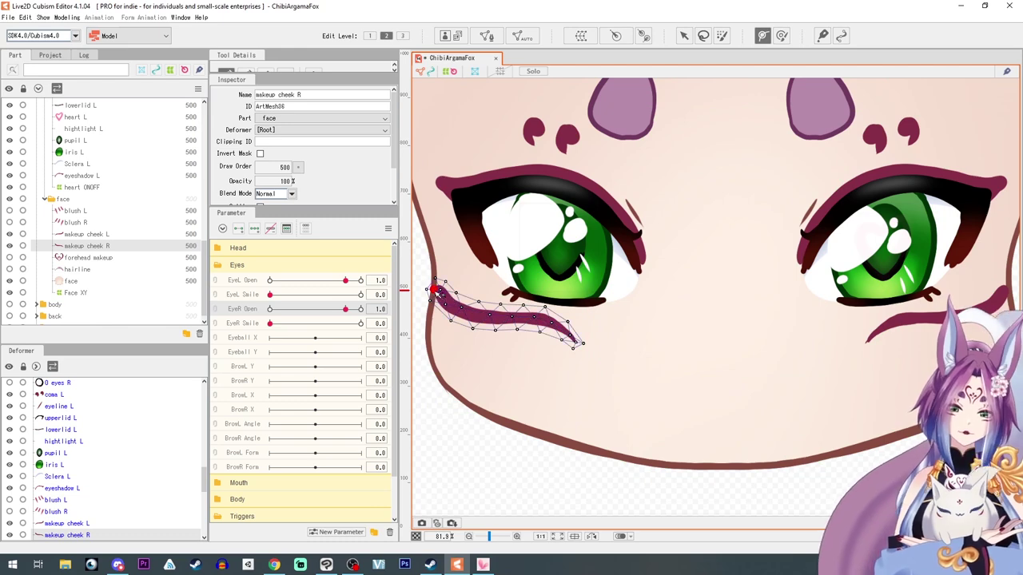
click(458, 311)
click(500, 315)
click(535, 316)
click(575, 343)
- Add two keys to EyeR Smile for makeup cheek R and raise its path points slightly at value 1.0
click(684, 36)
click(239, 228)
drag(270, 324, 361, 323)
drag(574, 343, 578, 339)
drag(499, 314, 491, 311)
drag(361, 324, 486, 353)
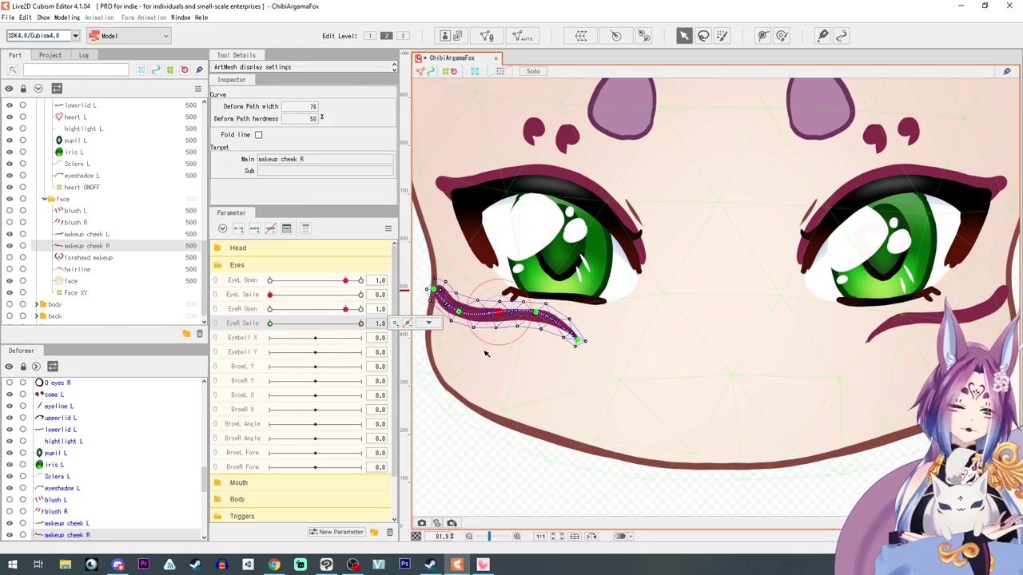
click(62, 248)
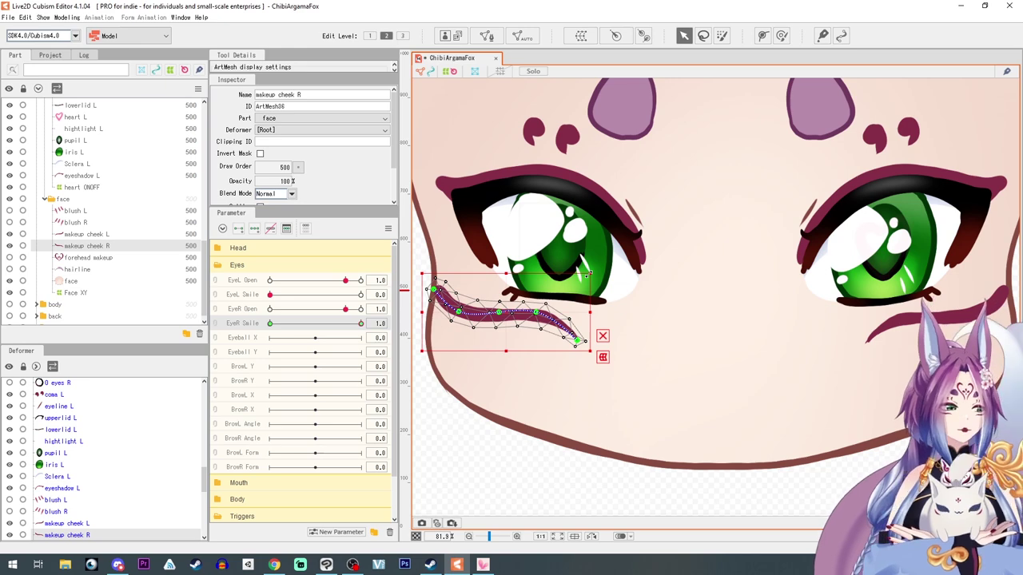
- Deselect the cheek makeup and hide brows L and brows R
scroll(675, 299, down, 4)
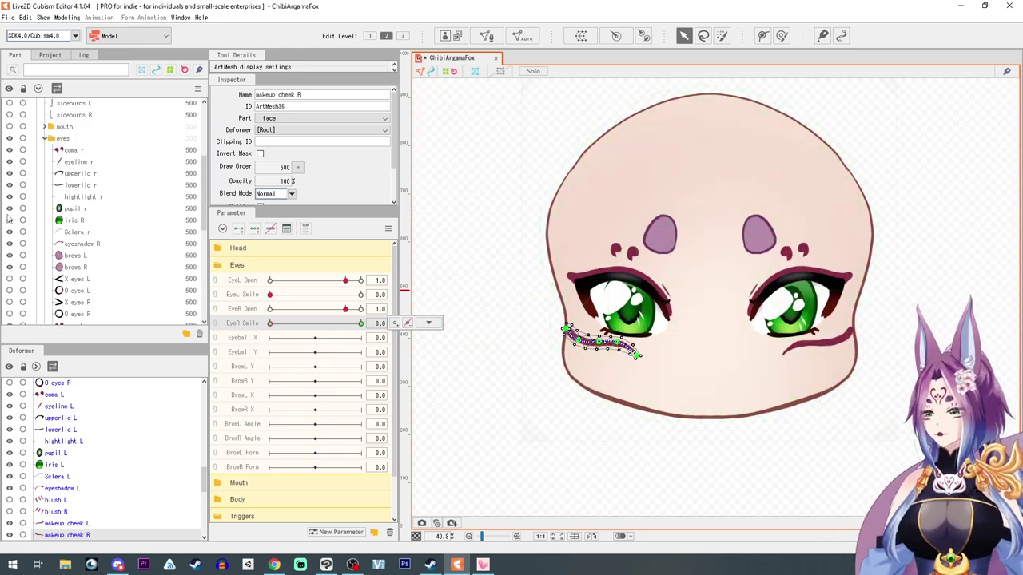
click(712, 402)
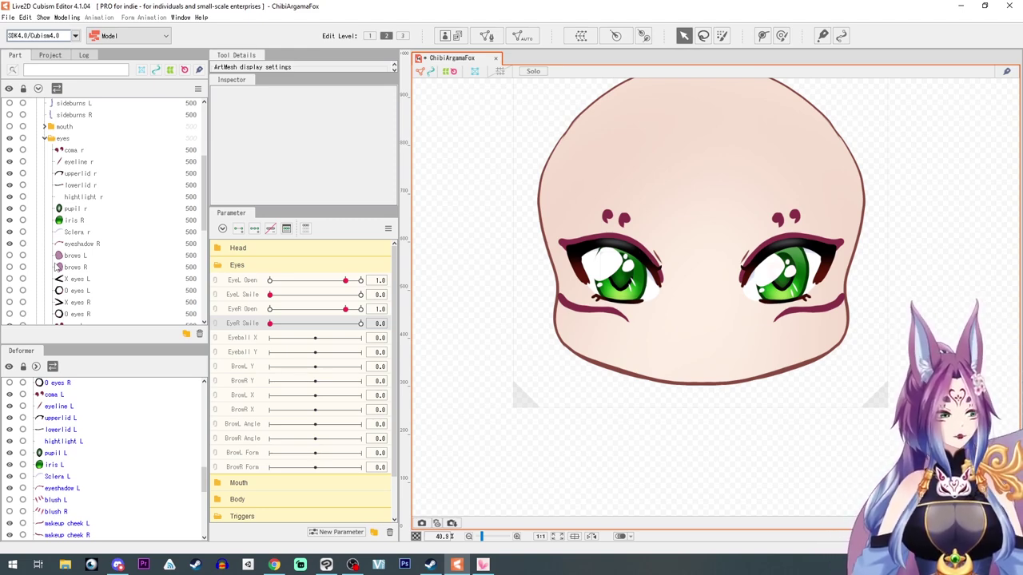
scroll(621, 370, up, 4)
scroll(587, 436, down, 2)
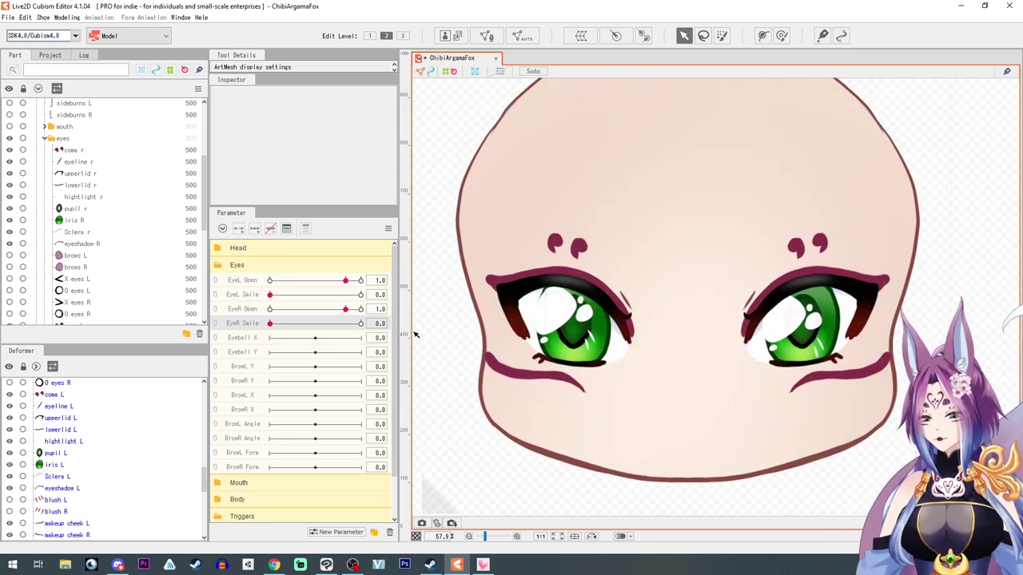
scroll(415, 334, down, 1)
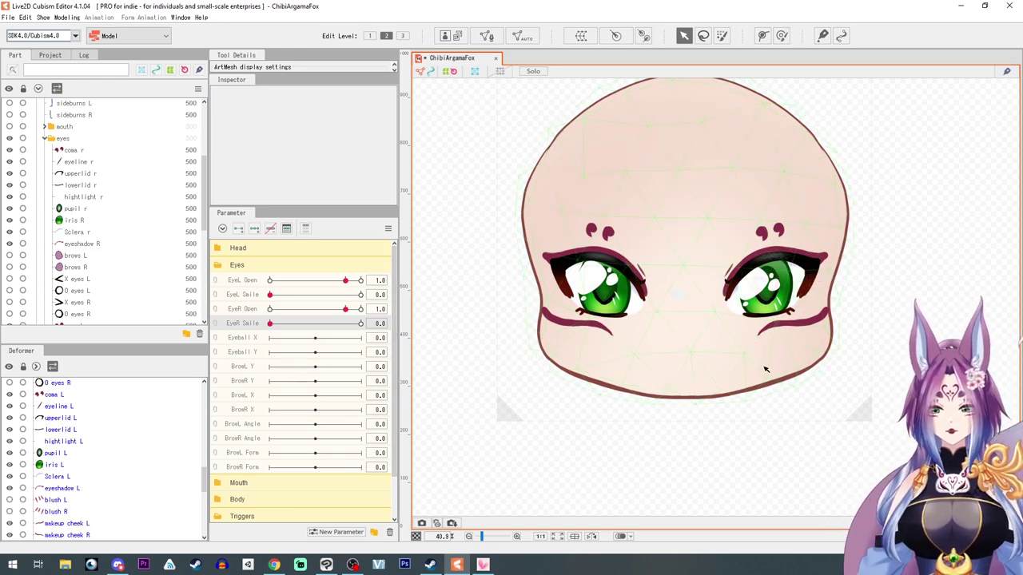
scroll(808, 383, up, 2)
drag(707, 365, 809, 451)
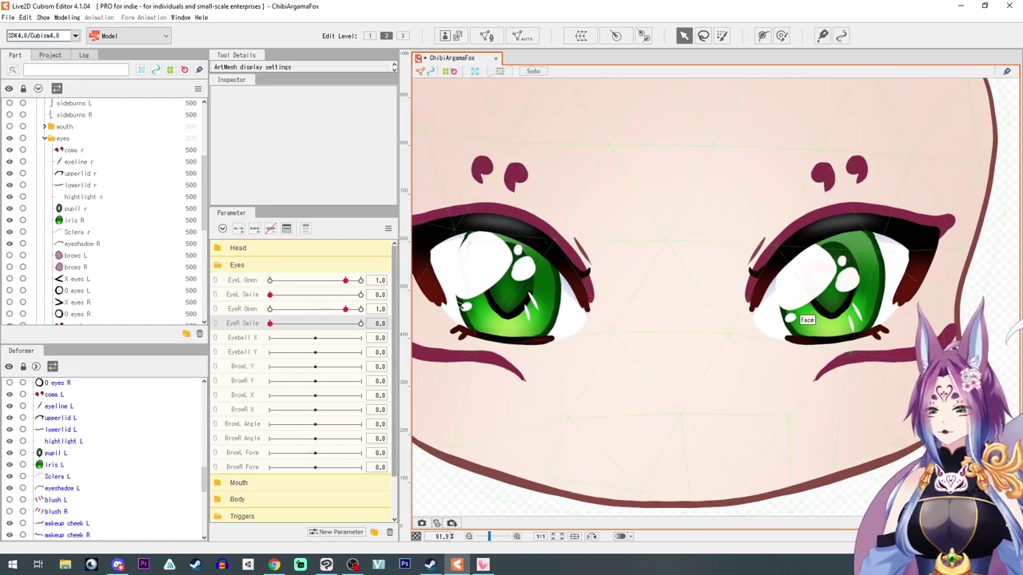
- Select the left eye's iris L, pupil L, hightlight L and heart L meshes together
click(55, 454)
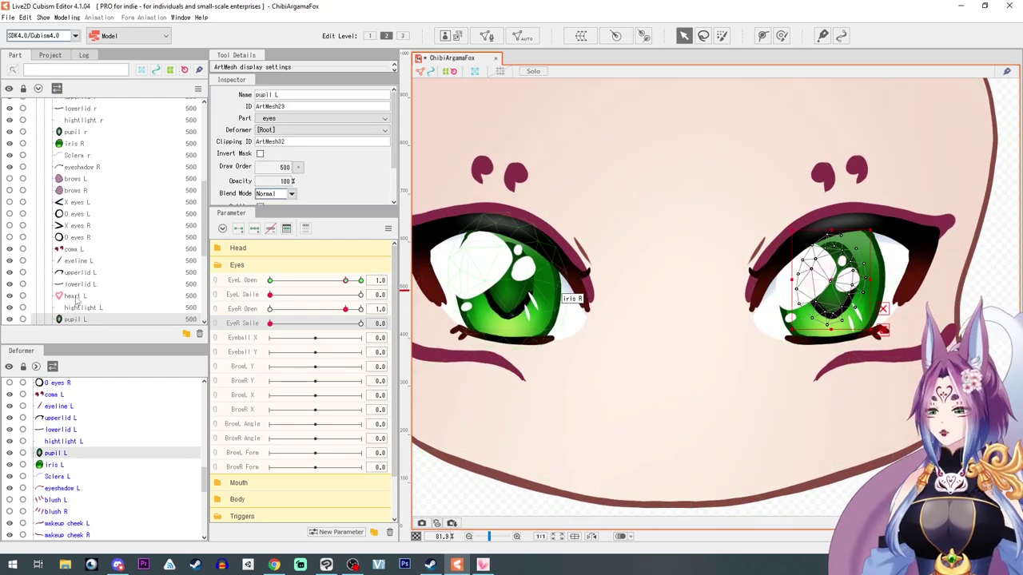
scroll(72, 299, down, 2)
click(74, 246)
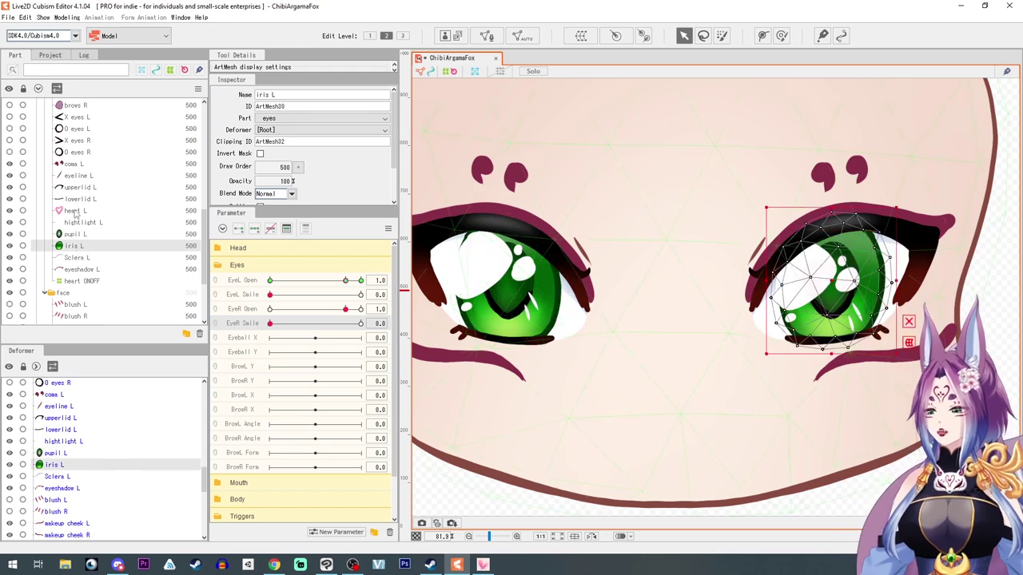
ctrl+click(75, 215)
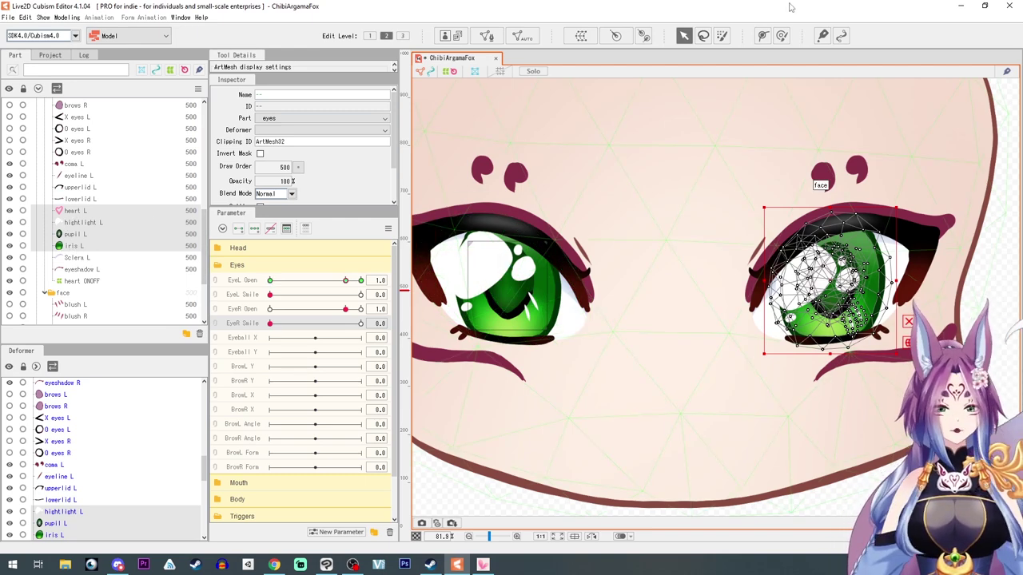
- Try to create a parent warp deformer named Eye L XY for the selected left-eye meshes
click(581, 36)
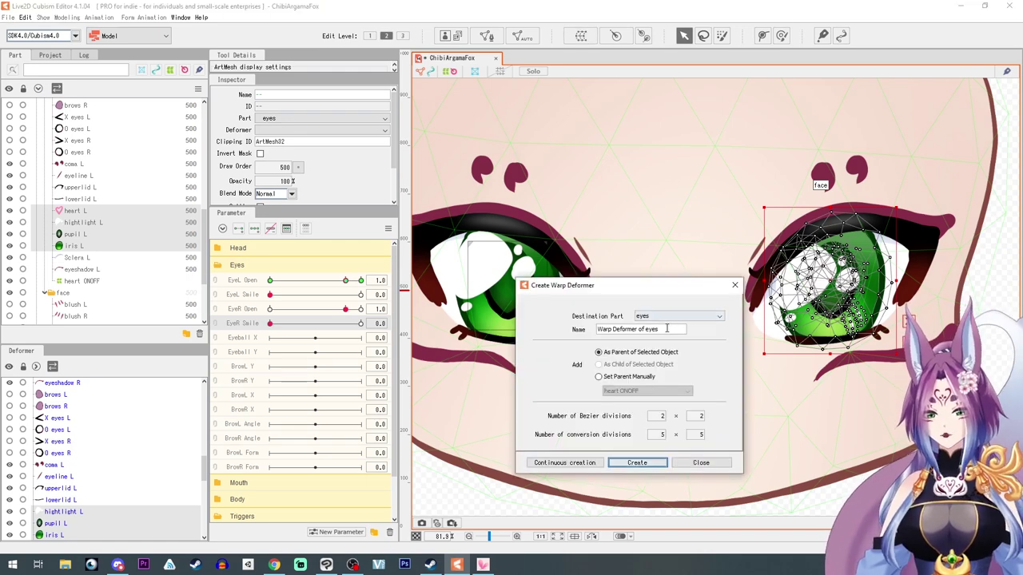
drag(669, 329, 489, 307)
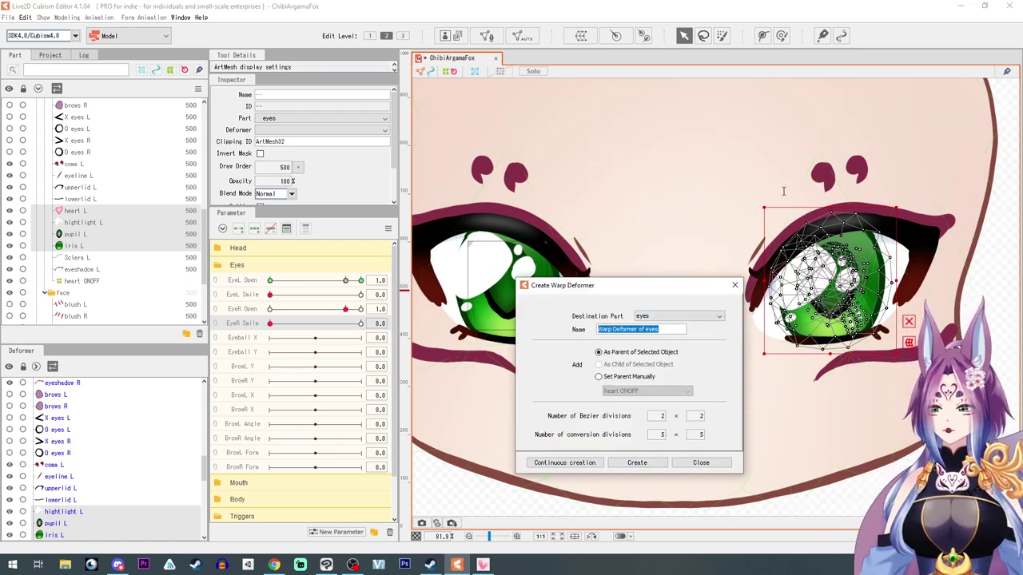
text(L XY)
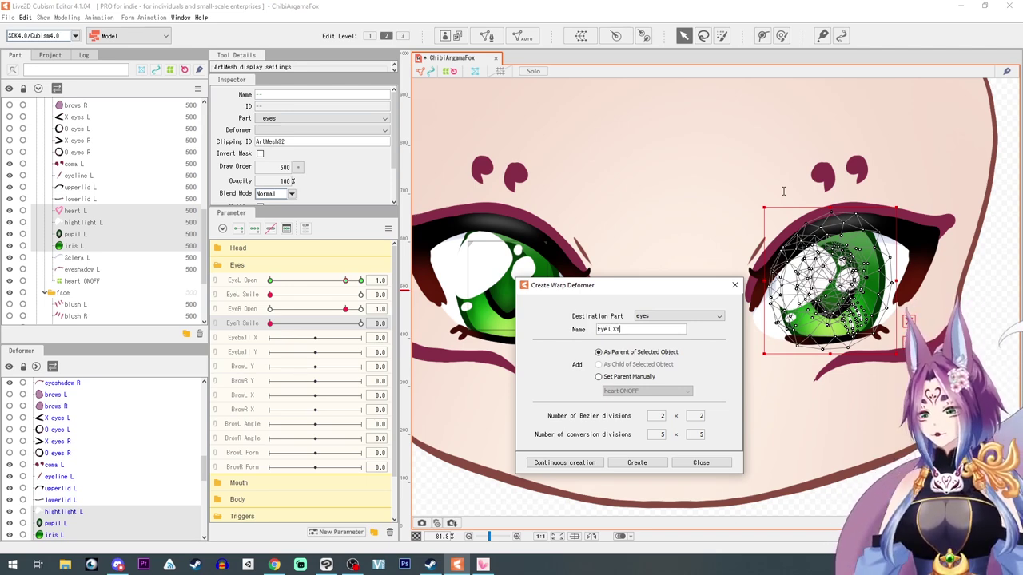
click(644, 463)
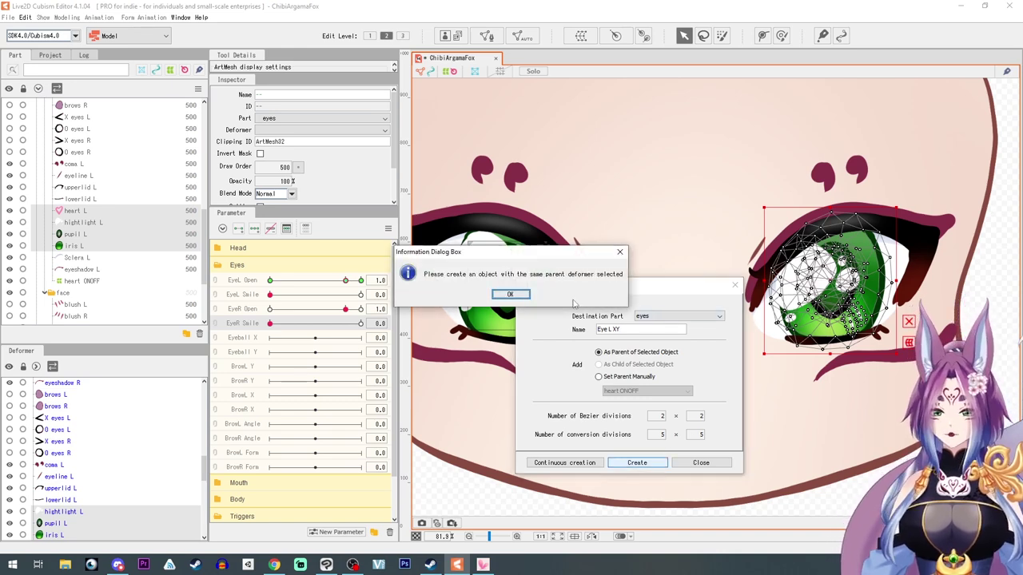
click(509, 295)
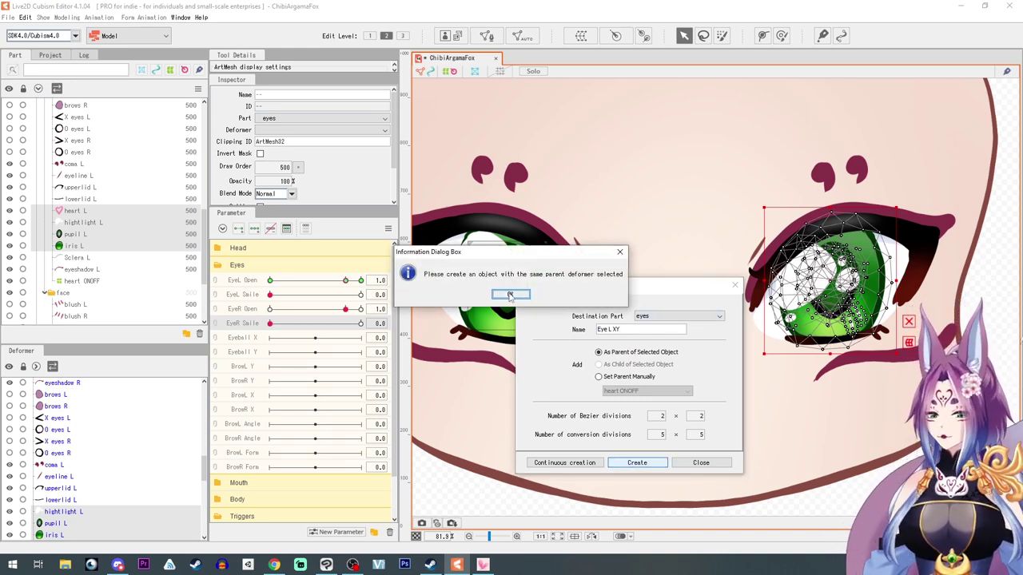
- Replace heart L in the selection with the heart ONOFF deformer, keeping hightlight L, pupil L and iris L selected
scroll(56, 457, down, 2)
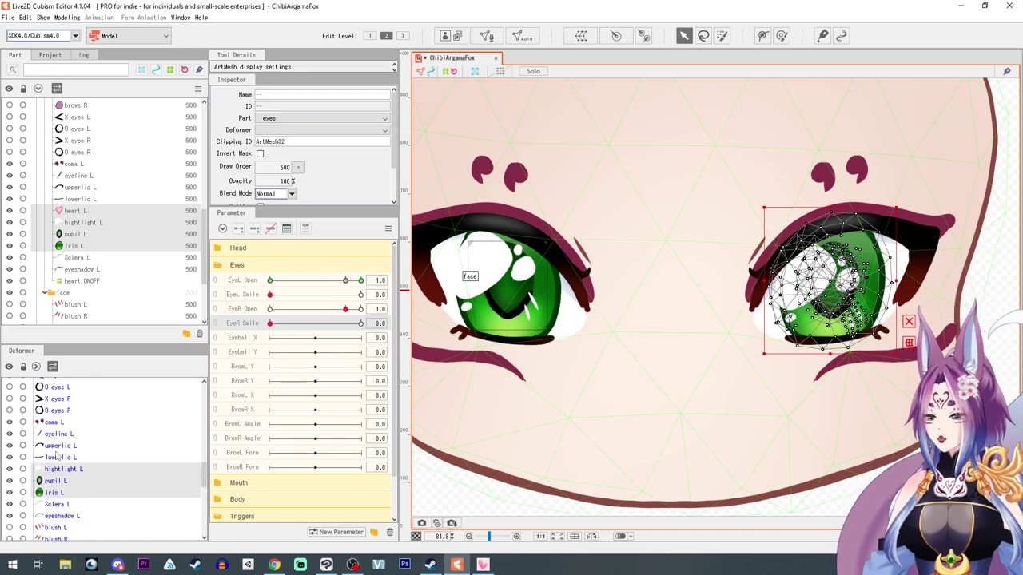
scroll(56, 457, down, 3)
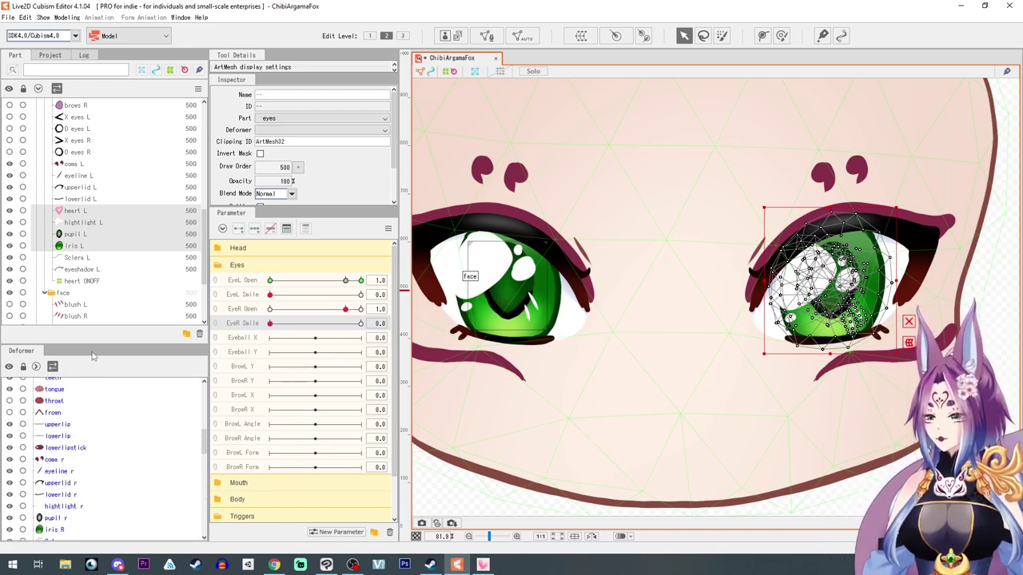
scroll(57, 457, down, 11)
scroll(57, 454, up, 13)
scroll(57, 455, up, 5)
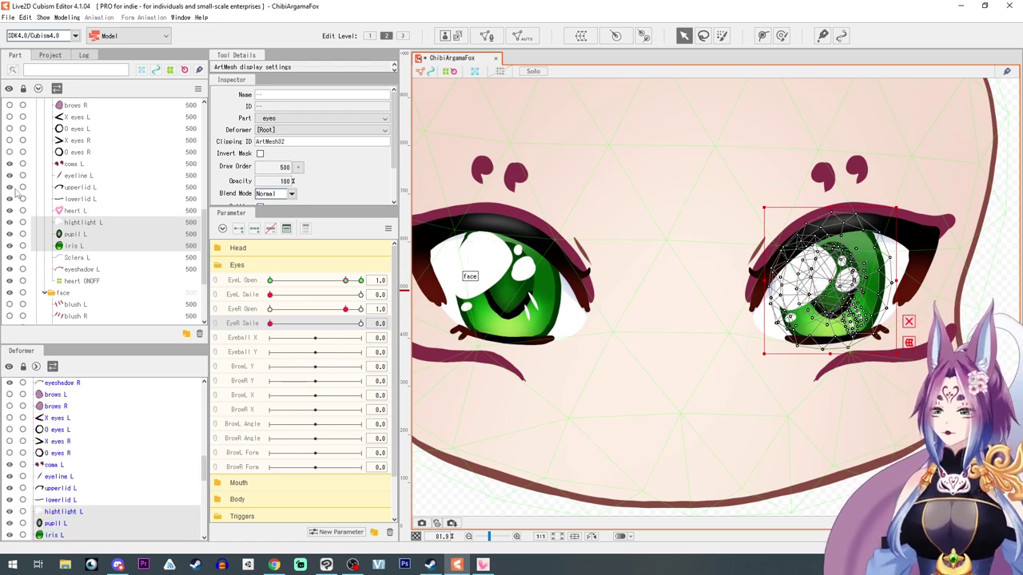
click(76, 282)
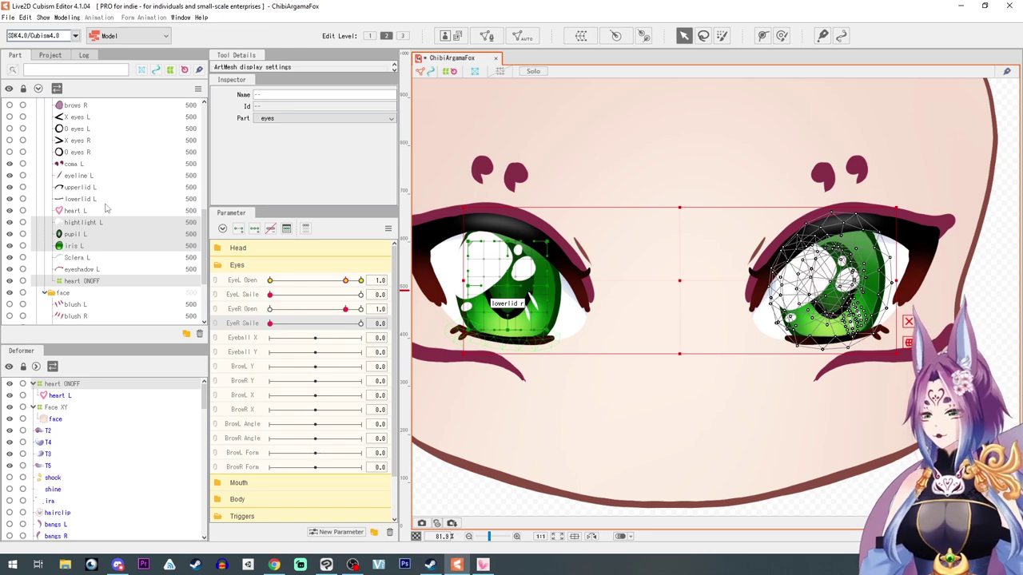
- Add iris R, pupil r and hightlight r to the selection and create a parent warp deformer named Eyeball XY
scroll(104, 212, up, 5)
scroll(107, 208, up, 1)
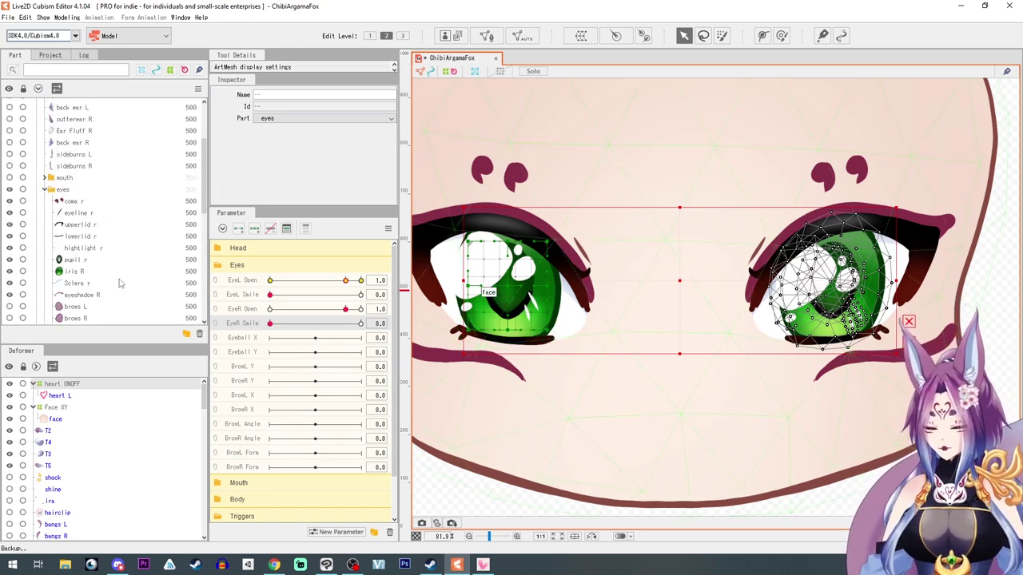
click(71, 272)
shift+click(83, 248)
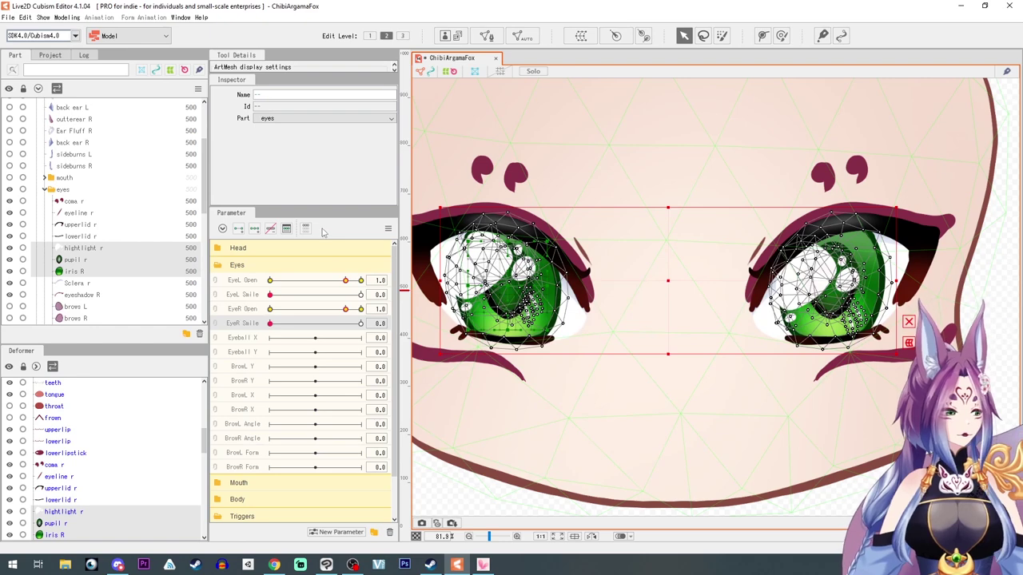
click(581, 36)
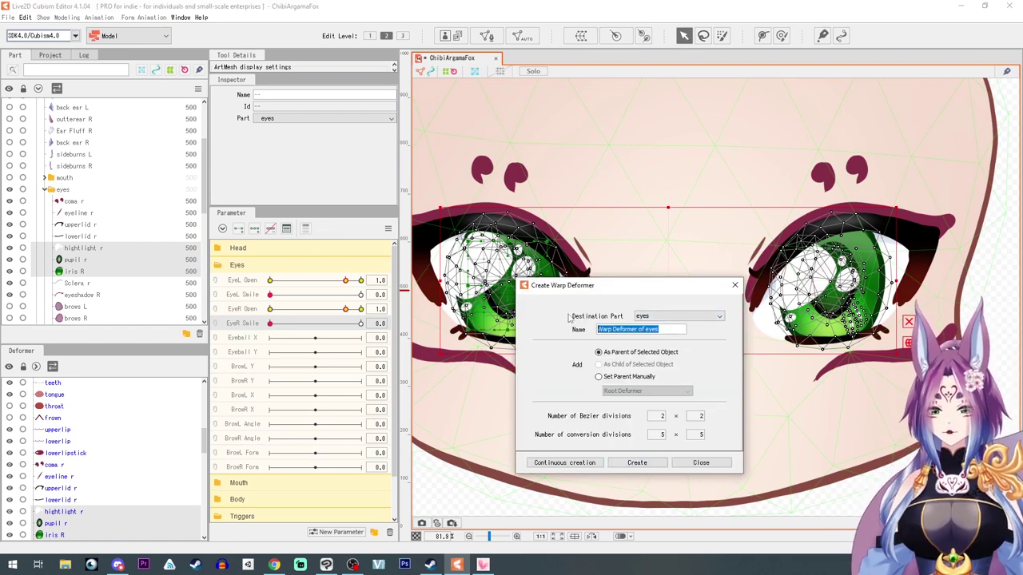
text(Eyeball)
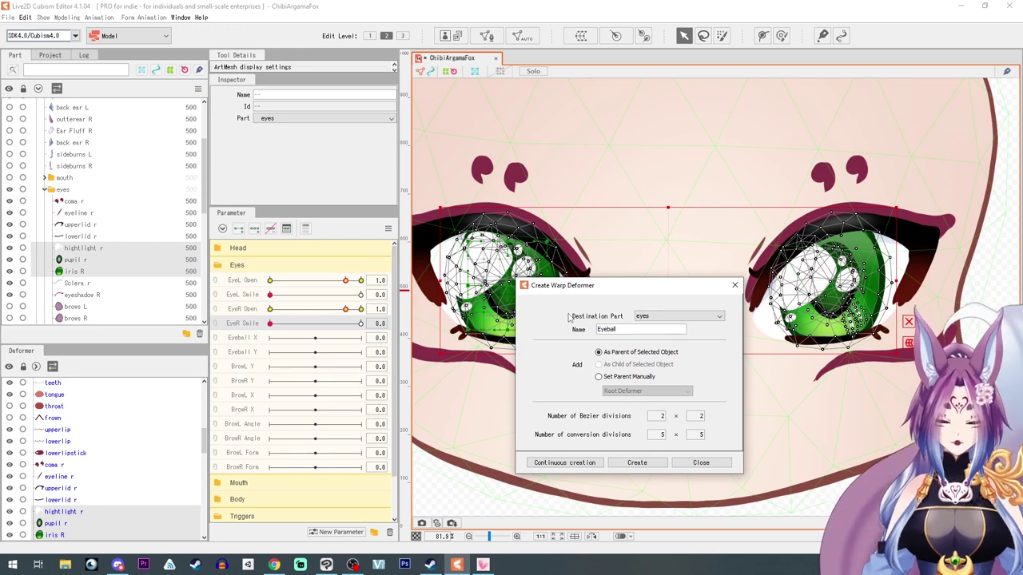
text( XY)
click(637, 463)
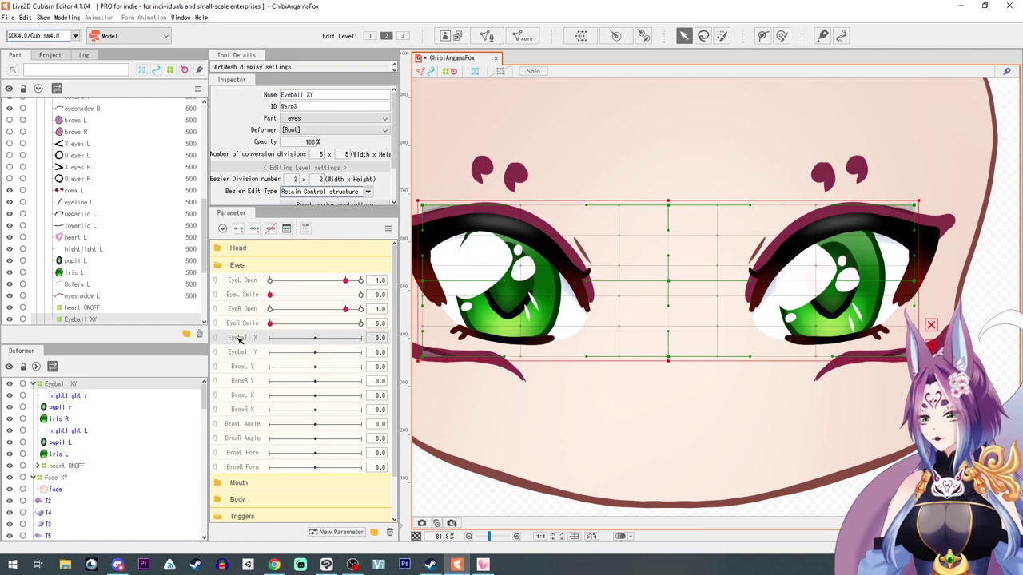
- Add three keys to Eyeball X and shift the Eyeball XY deformer slightly right at 1.0 and left at -1.0
click(254, 228)
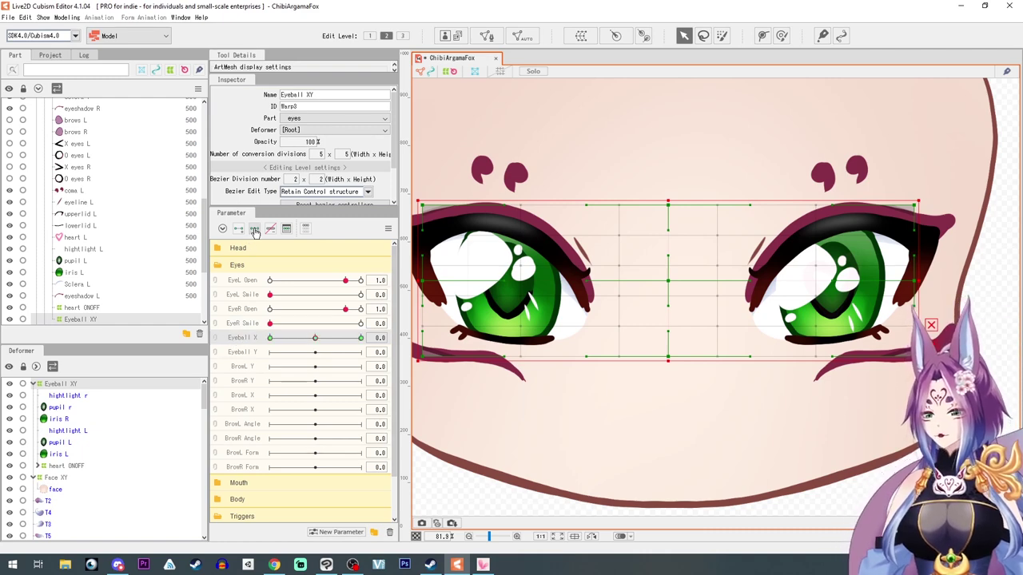
drag(314, 341, 364, 344)
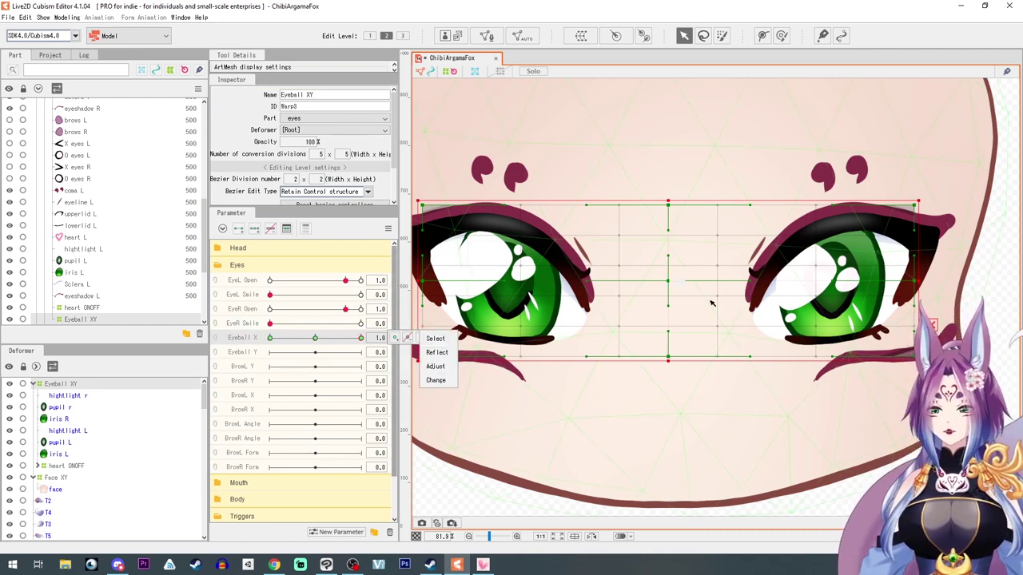
drag(665, 281, 687, 281)
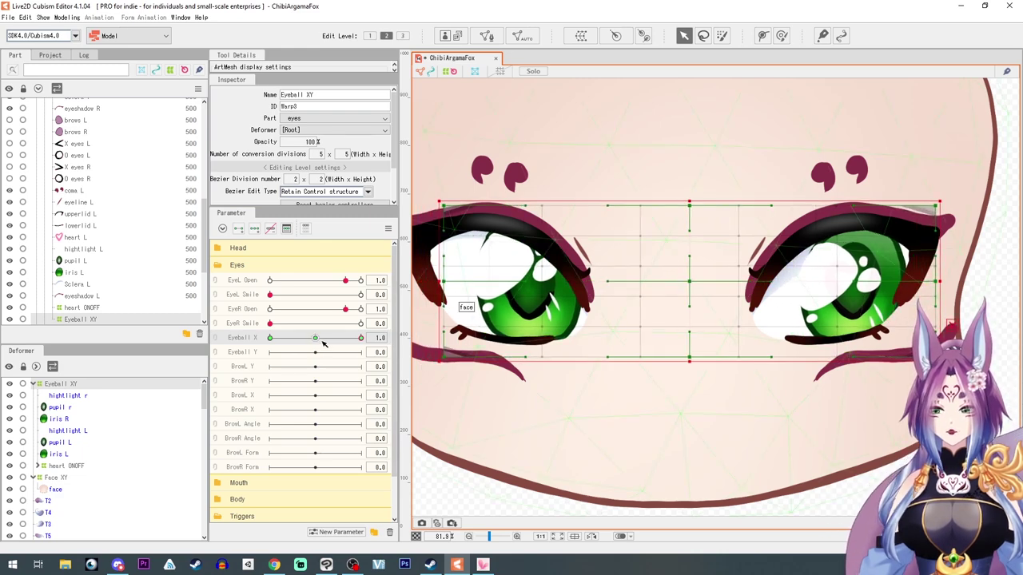
drag(350, 339, 201, 334)
drag(667, 282, 648, 284)
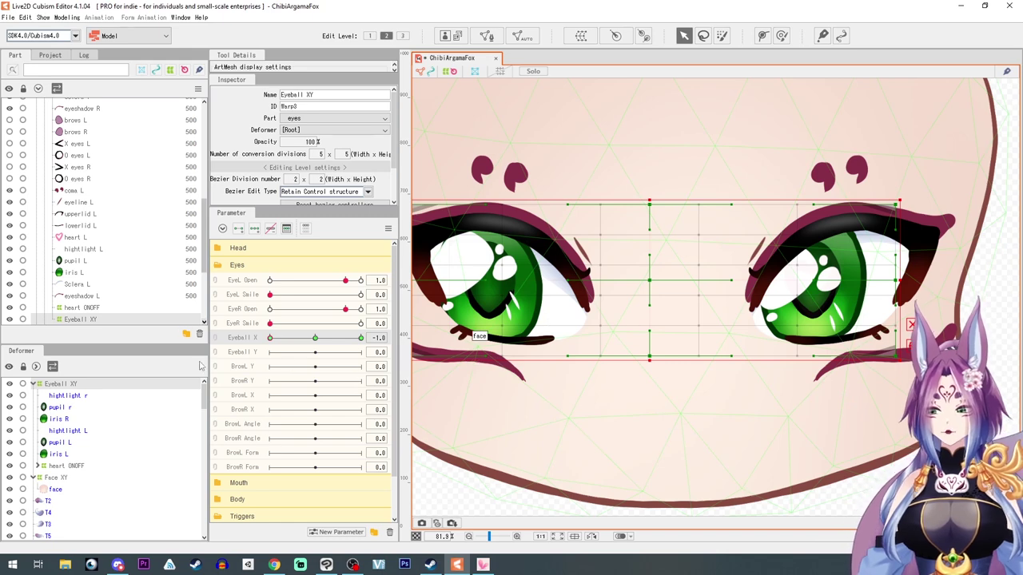
- Add three keys to the Eyeball Y parameter for the Eyeball XY deformer
click(314, 339)
drag(315, 352, 270, 338)
click(315, 353)
drag(633, 348, 666, 359)
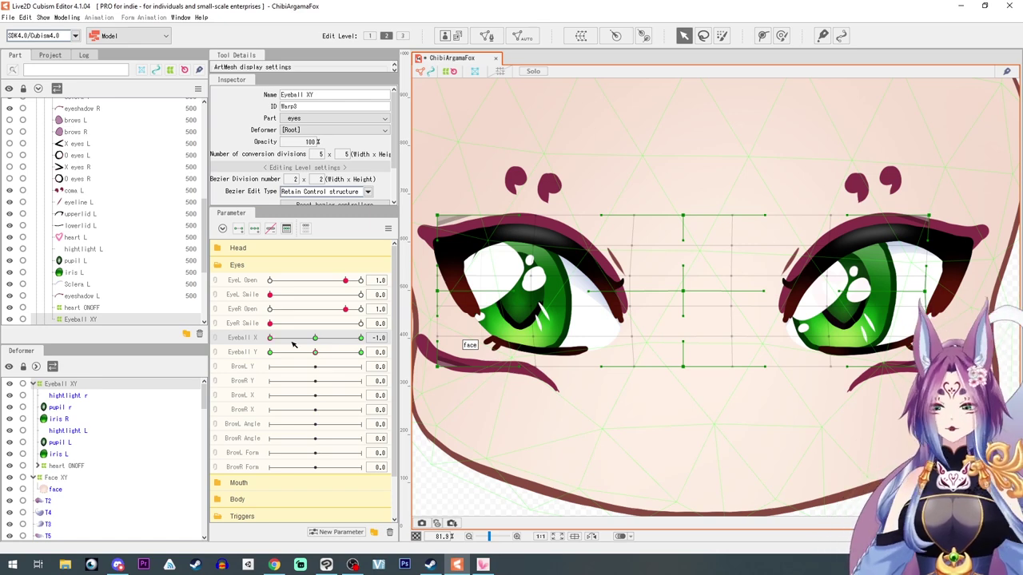
- Return Eyeball X to 0.0, link it with Eyeball Y, and synthesize the corner forms of the Eyeball XY deformer
drag(293, 341, 315, 340)
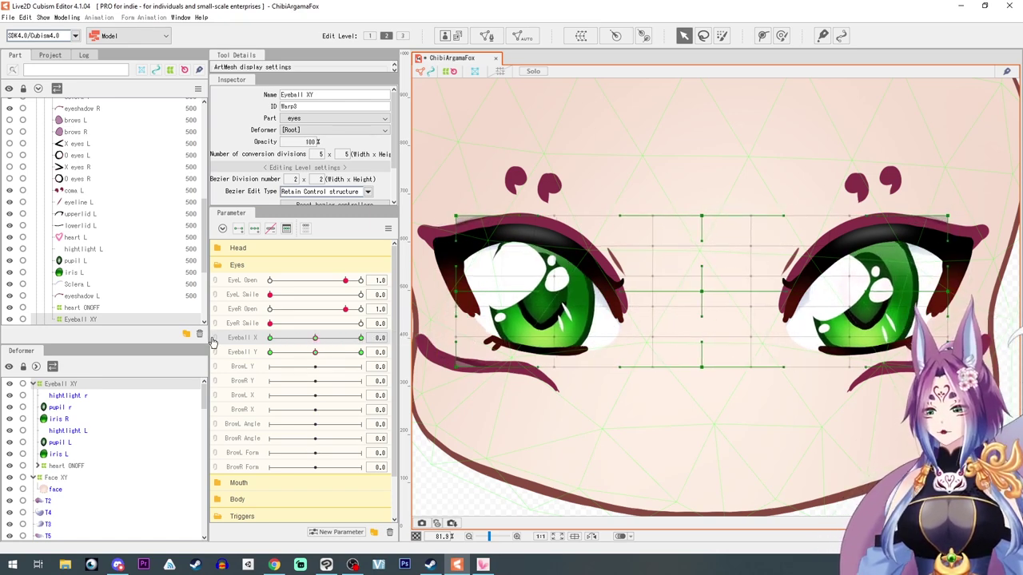
click(213, 342)
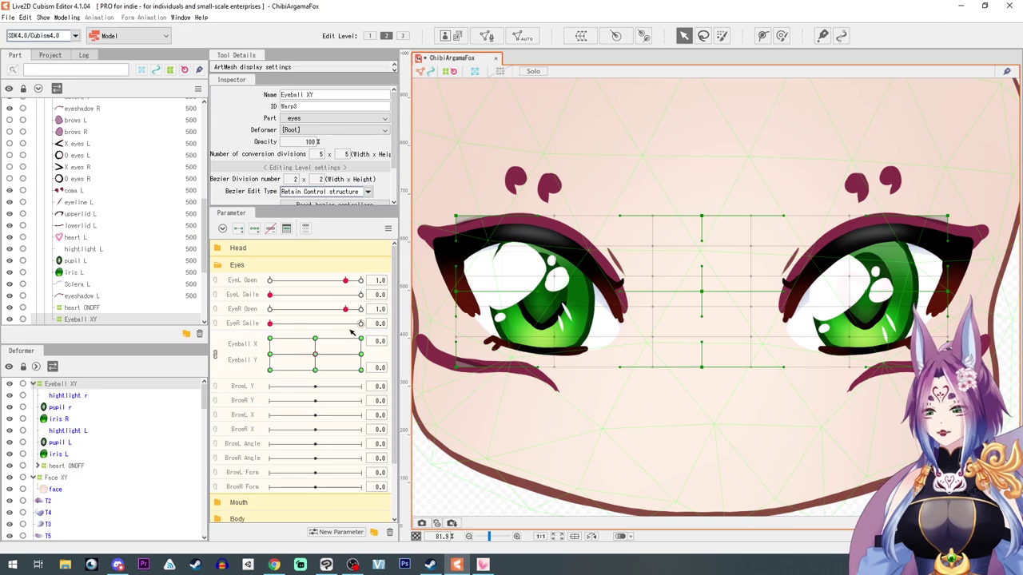
click(388, 227)
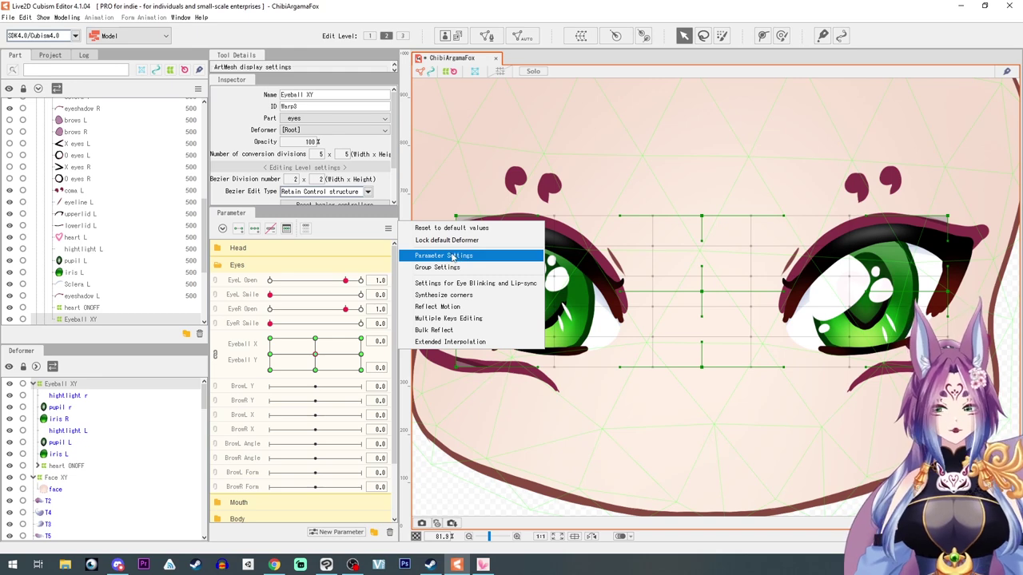
click(437, 295)
click(644, 369)
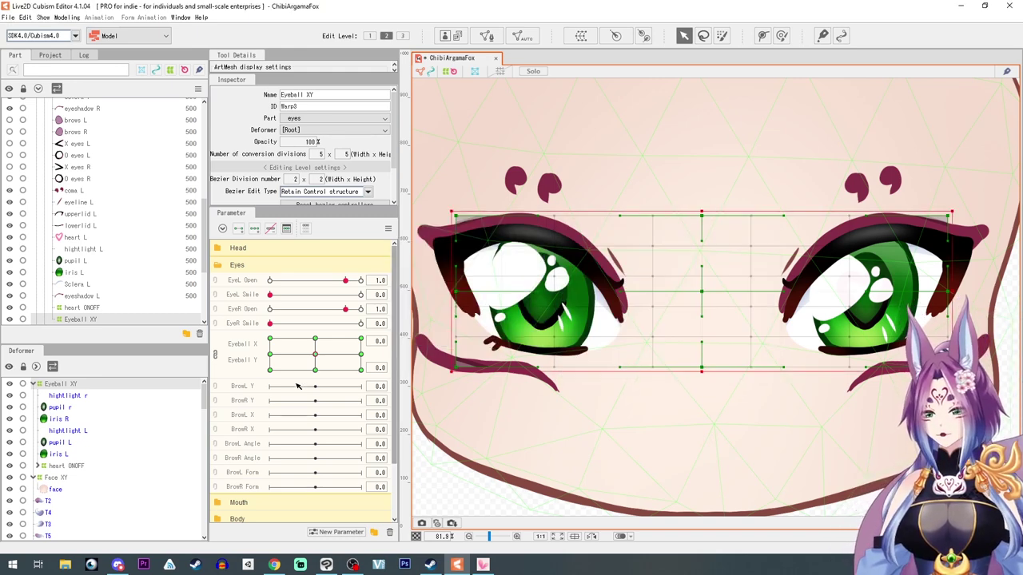
- Preview the eyeball movement with the linked Eyeball X and Eyeball Y control and bring it back to the center
mouse_move(318, 356)
mouse_down()
mouse_move(273, 392)
mouse_move(240, 308)
mouse_move(434, 352)
mouse_move(278, 386)
mouse_move(349, 354)
mouse_move(333, 370)
mouse_move(316, 354)
mouse_up()
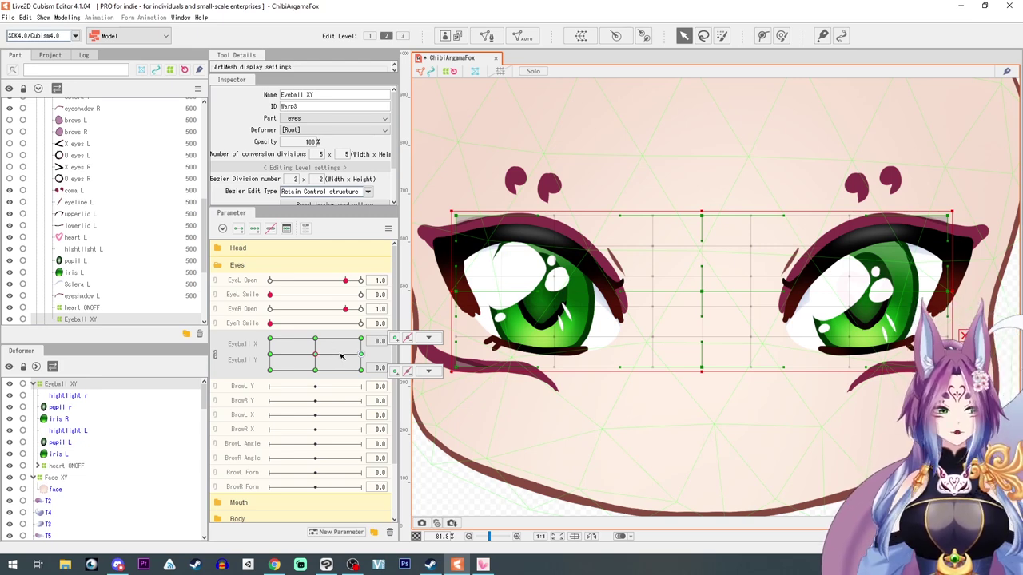
mouse_move(318, 355)
mouse_down()
mouse_move(334, 314)
mouse_move(264, 367)
mouse_move(248, 362)
mouse_move(276, 340)
mouse_move(328, 375)
mouse_move(320, 328)
mouse_move(344, 419)
mouse_move(319, 344)
mouse_move(316, 357)
mouse_up()
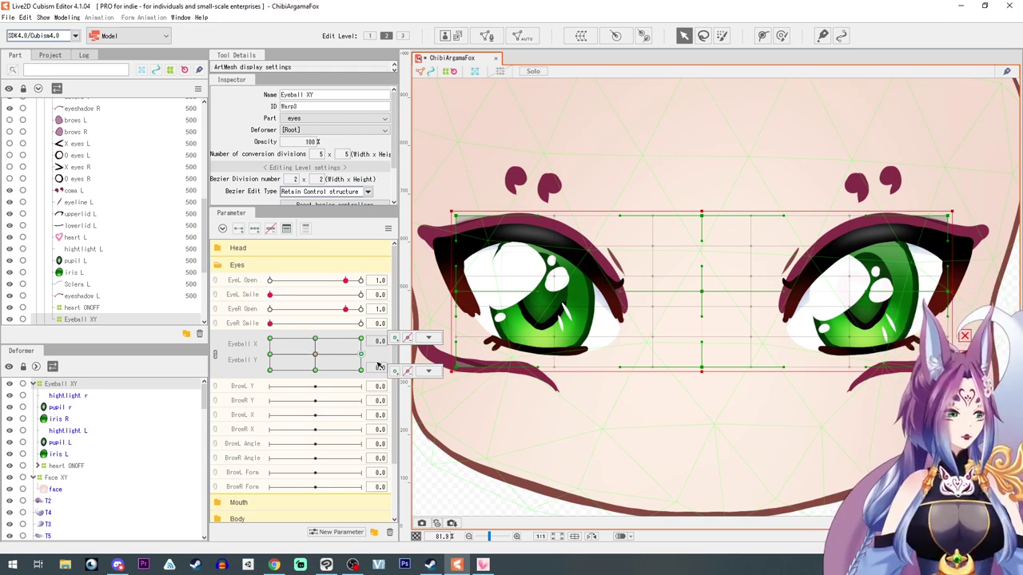
click(427, 370)
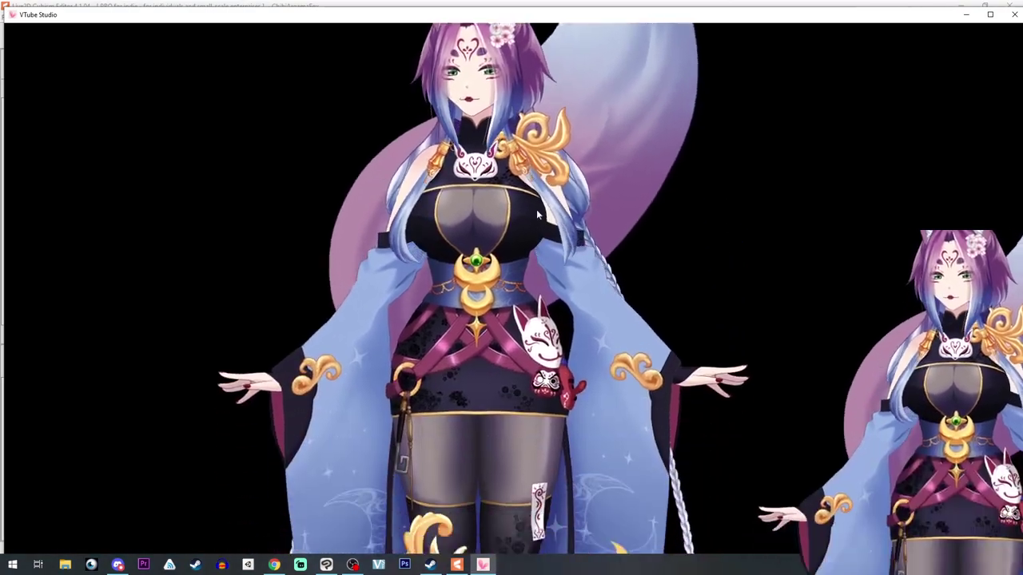
- Switch to VTube Studio, reposition the avatar so its whole head and ears are in view, and return to Cubism Editor
drag(536, 209, 537, 48)
drag(539, 393, 537, 112)
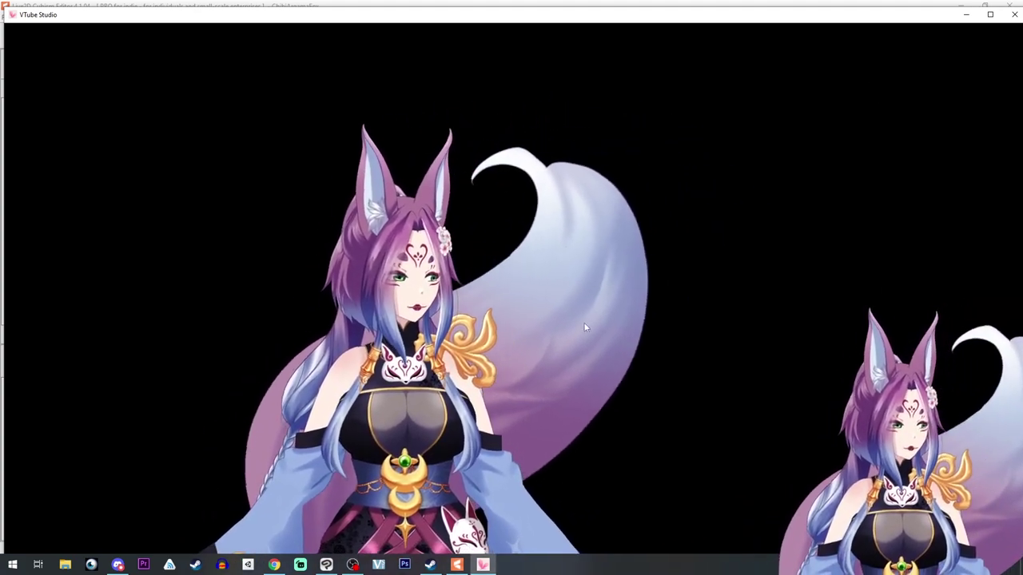
click(967, 14)
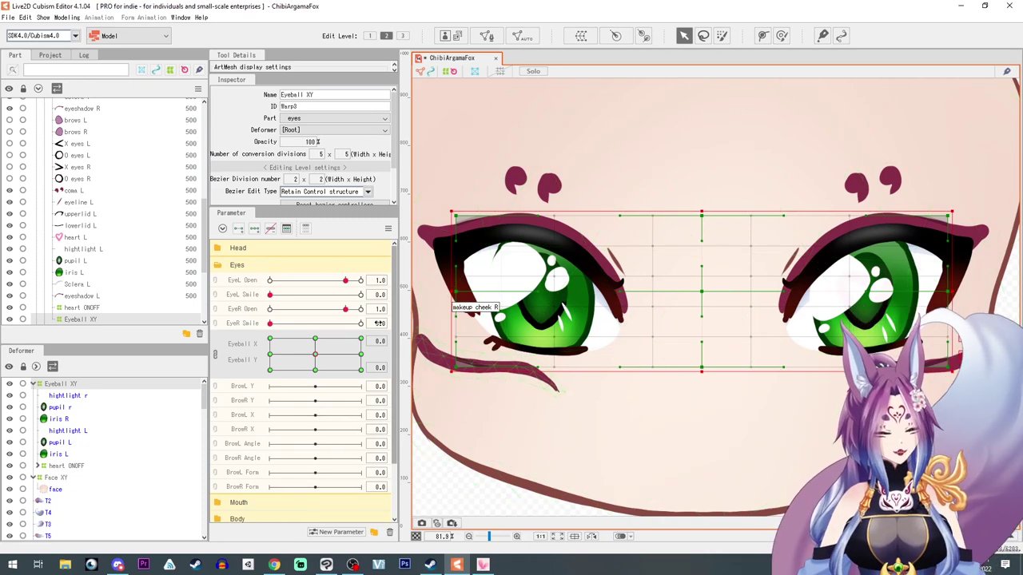
- Recheck the eyes with the linked Eyeball X/Y control, ending at 0.0 on both axes
mouse_move(316, 354)
mouse_down()
mouse_move(276, 344)
mouse_move(316, 354)
mouse_up()
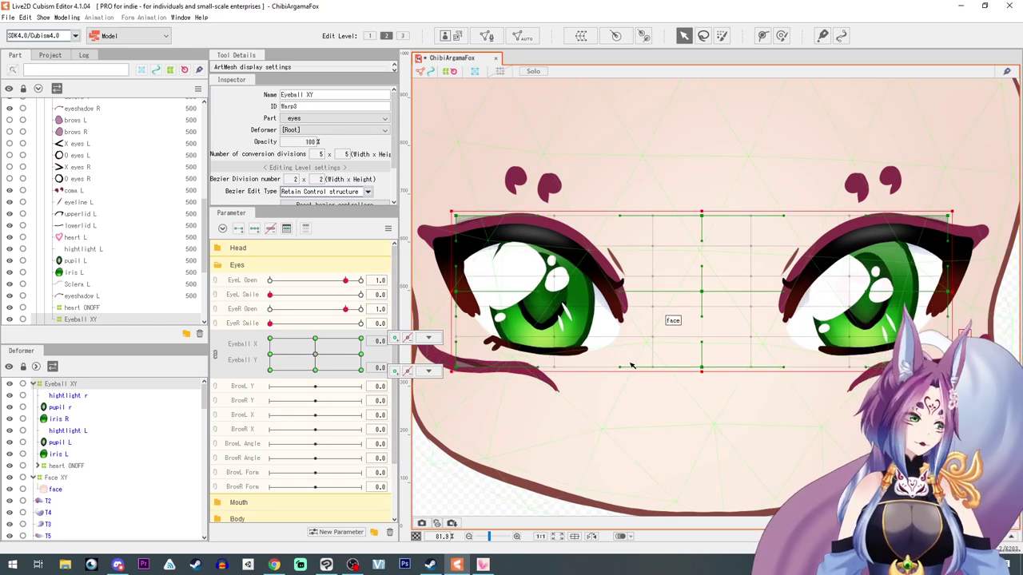
click(407, 338)
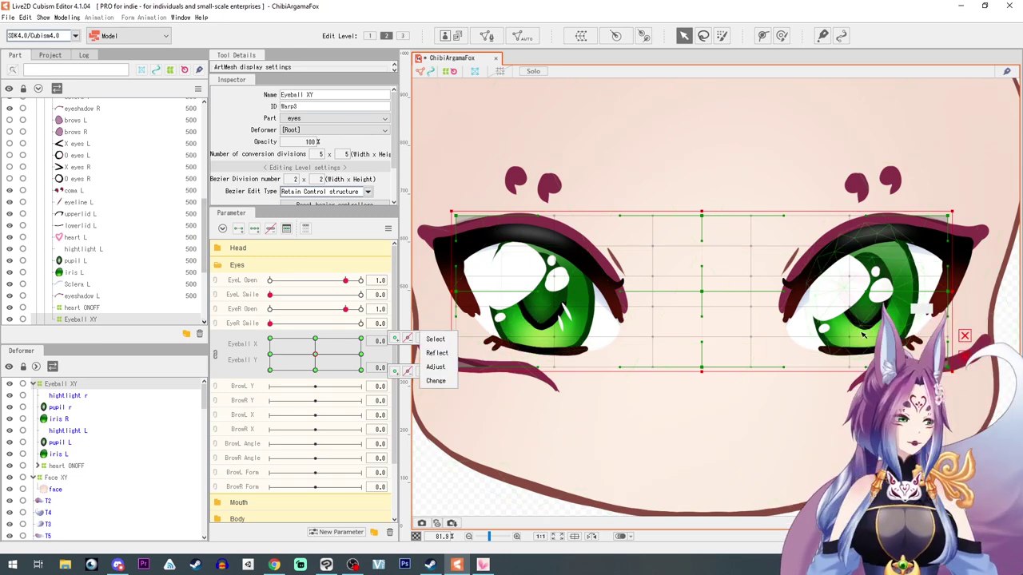
- Select eyeshadow L, Sclera L, lowerlid L, upperlid L and eyeline L together, leaving coma L out of the selection
scroll(697, 364, down, 2)
drag(680, 365, 723, 346)
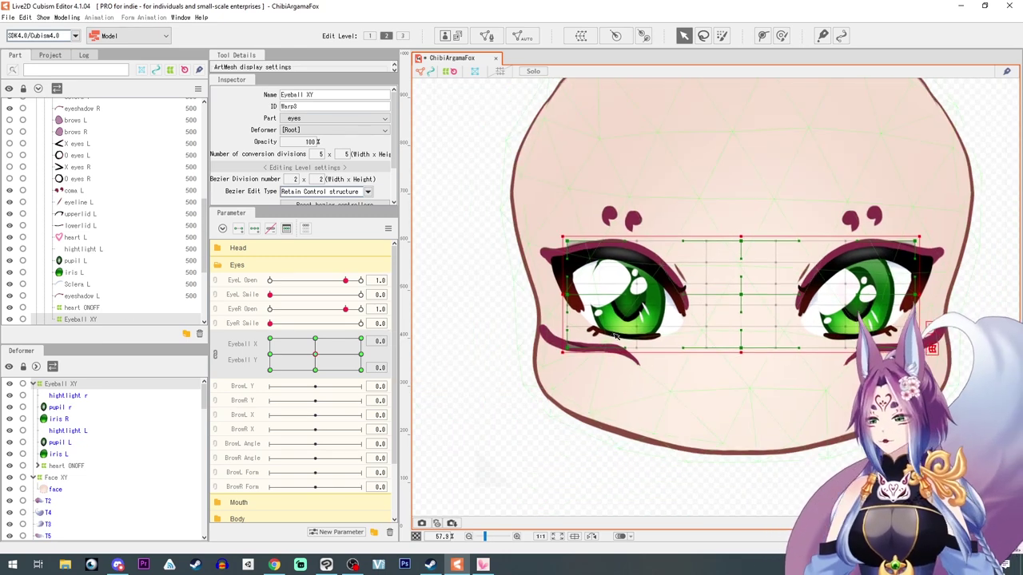
scroll(79, 291, down, 4)
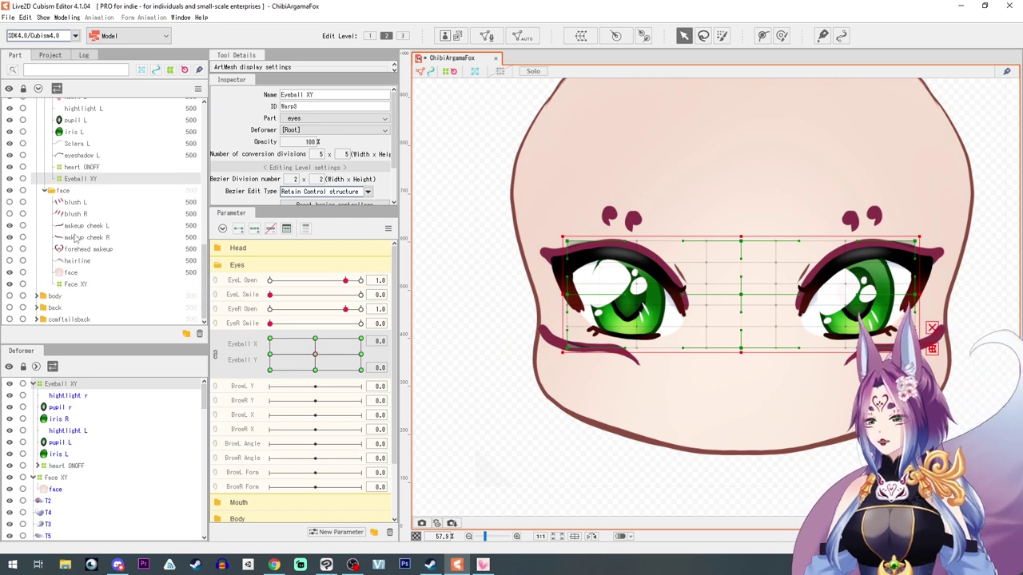
scroll(75, 238, up, 5)
scroll(70, 256, up, 1)
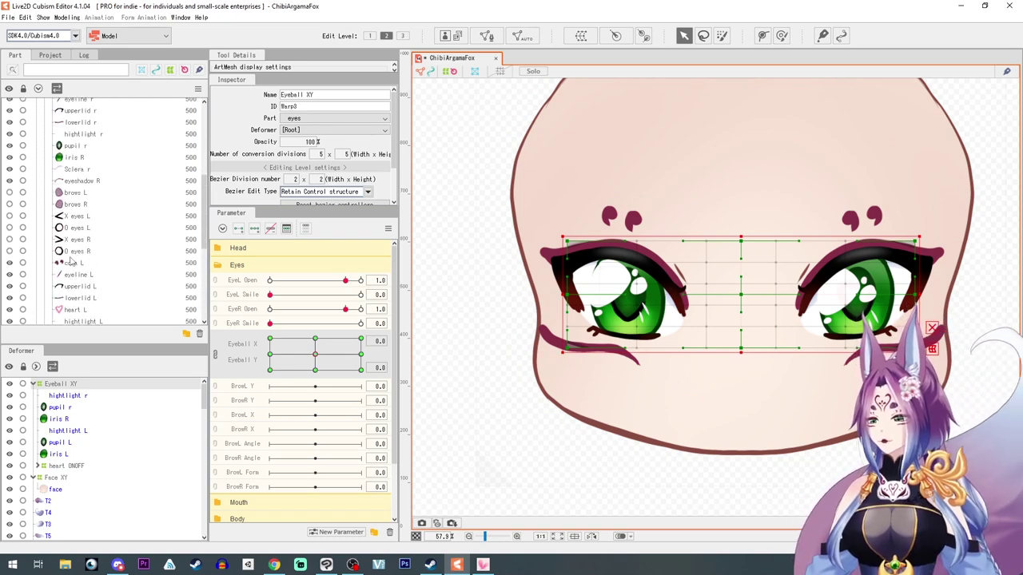
scroll(70, 261, down, 2)
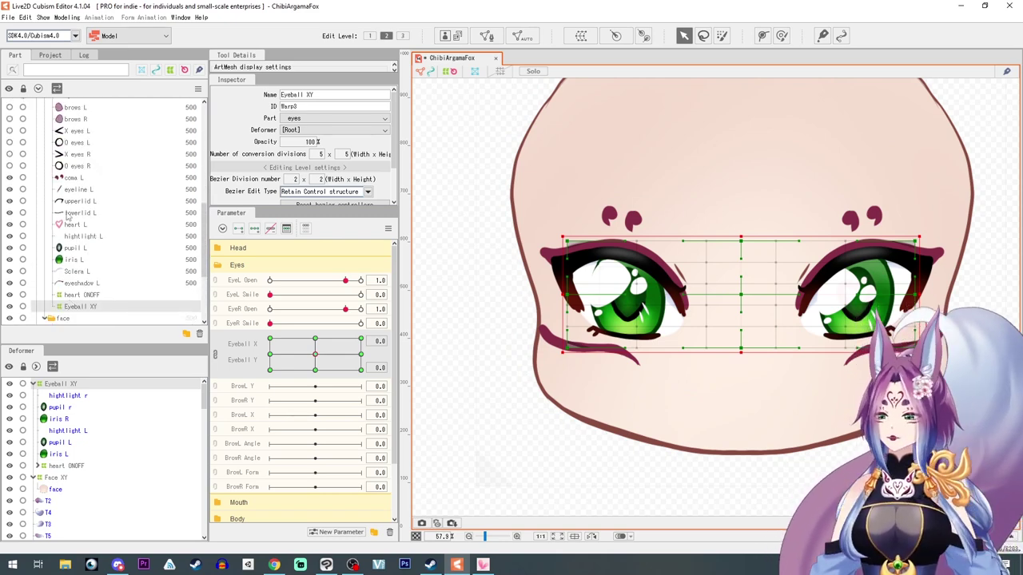
click(71, 213)
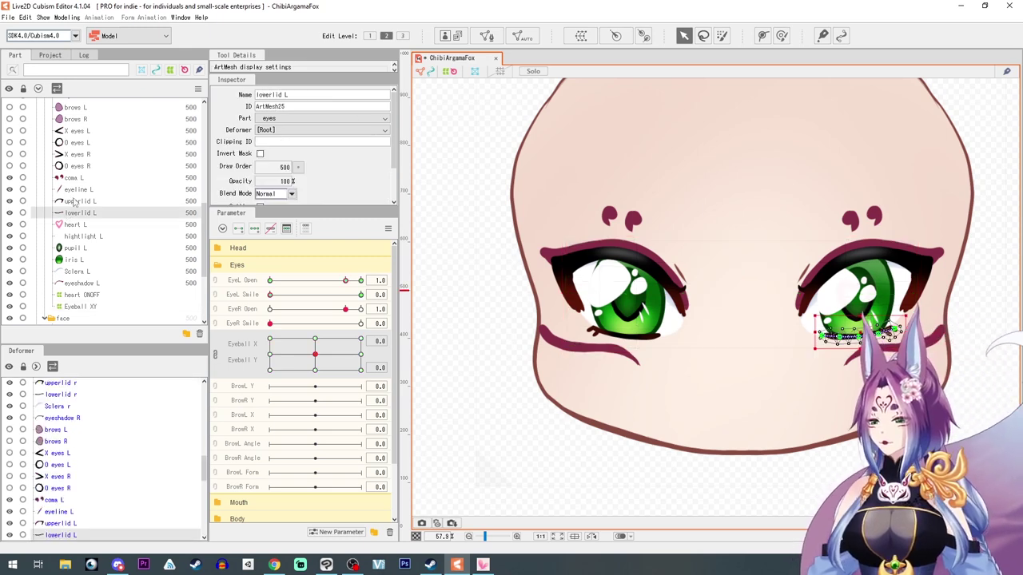
click(71, 283)
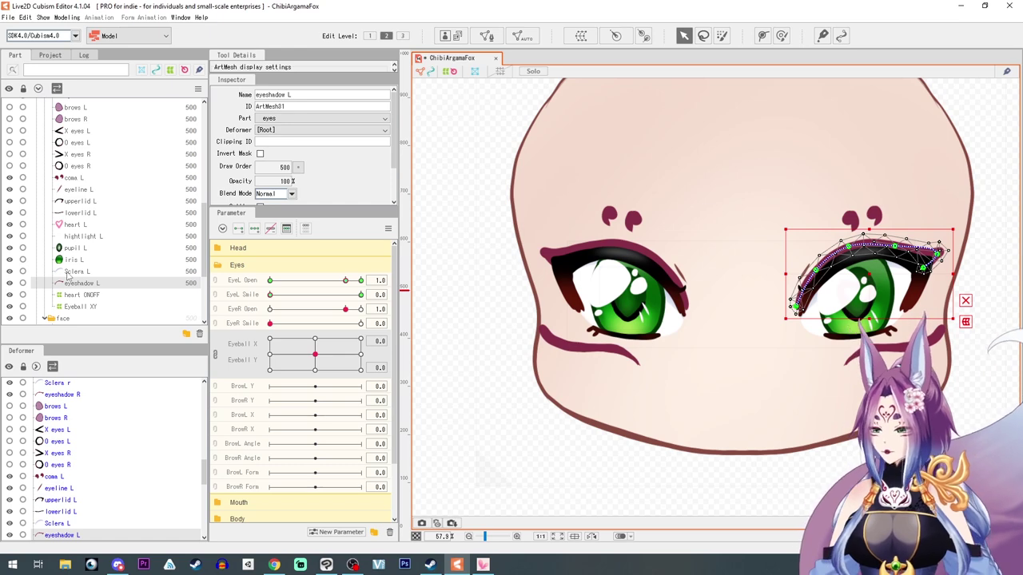
ctrl+click(70, 272)
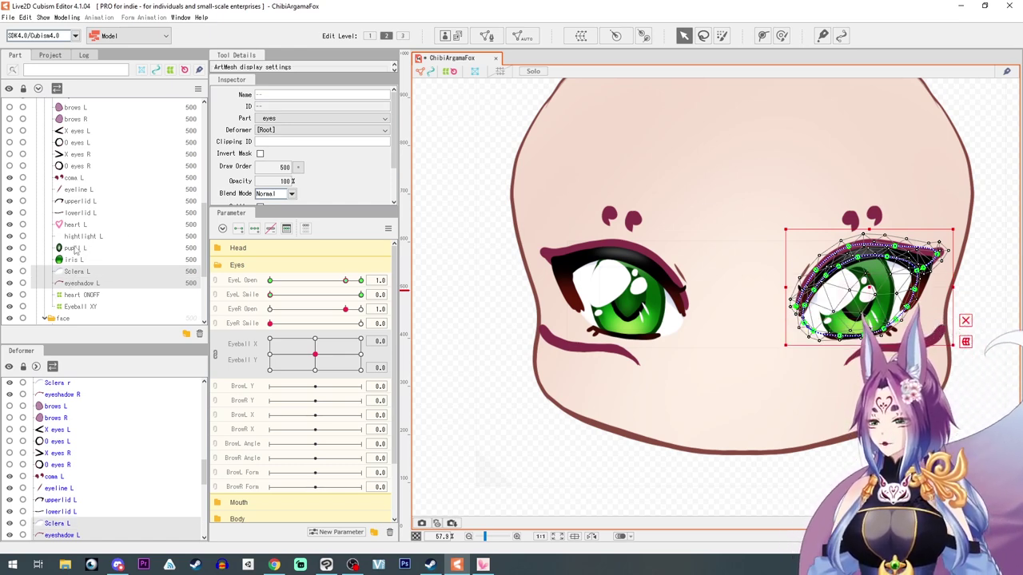
ctrl+click(76, 213)
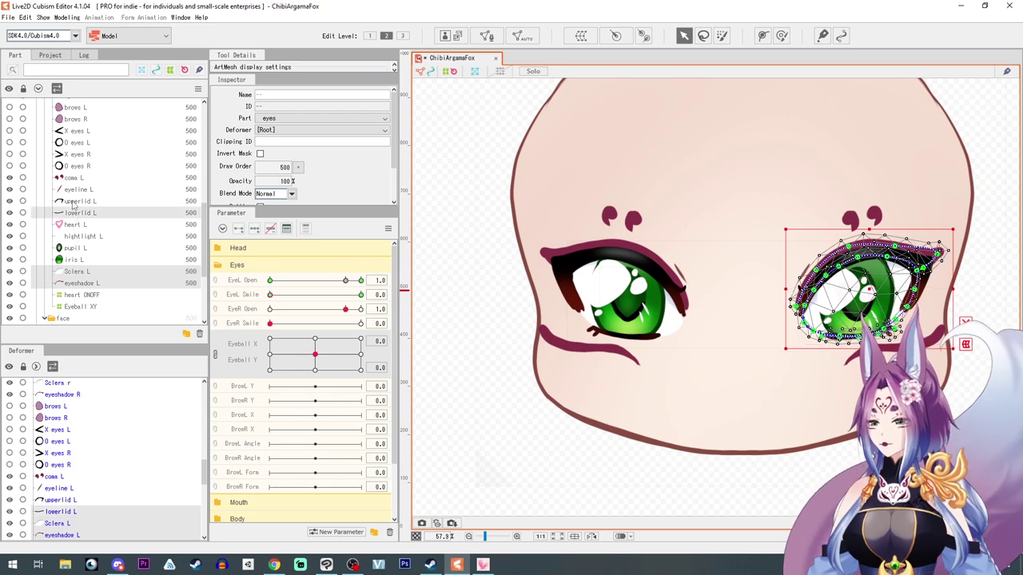
ctrl+click(76, 200)
key(ctrl+plus)
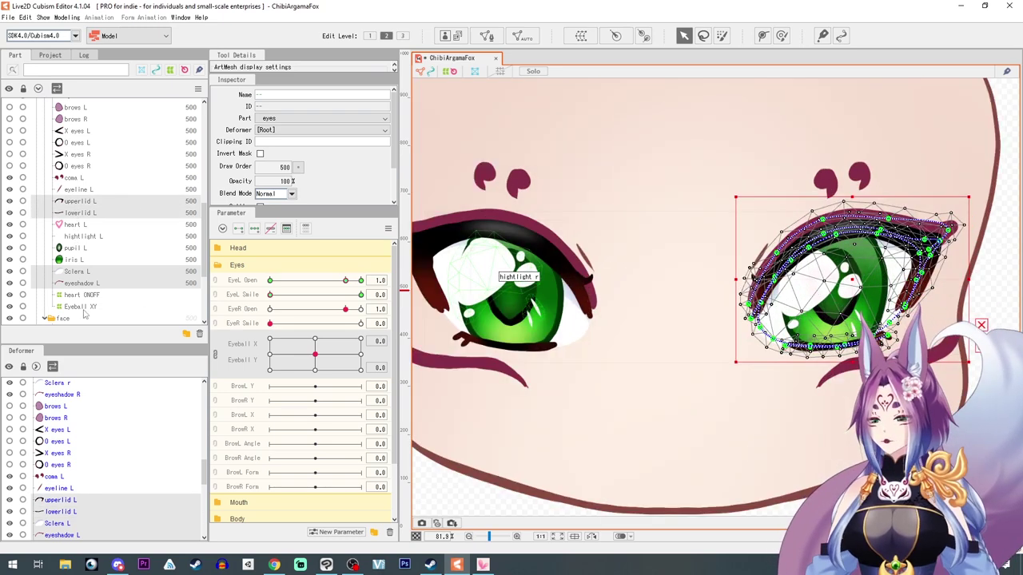
ctrl+click(78, 191)
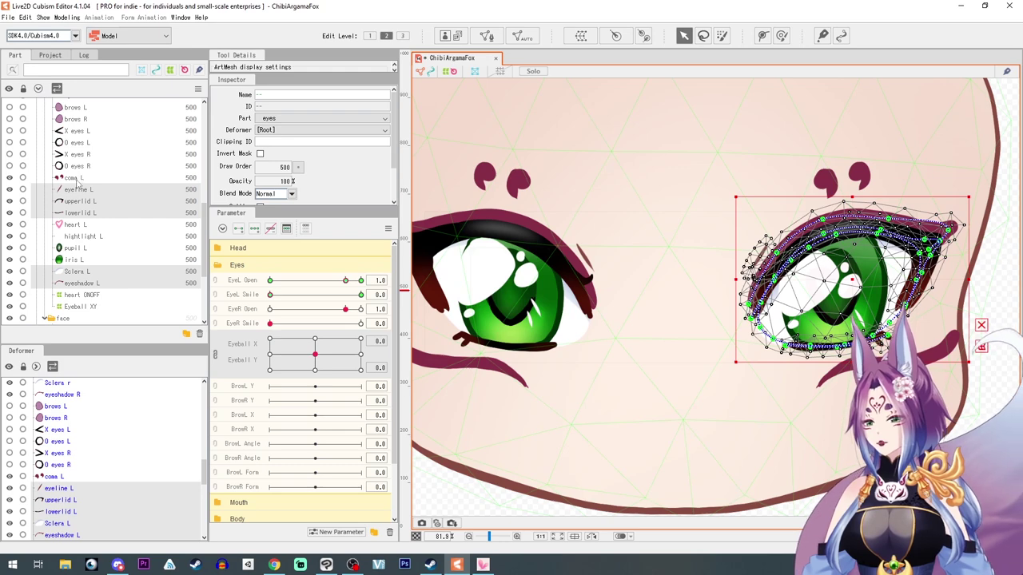
ctrl+click(77, 179)
ctrl+click(76, 182)
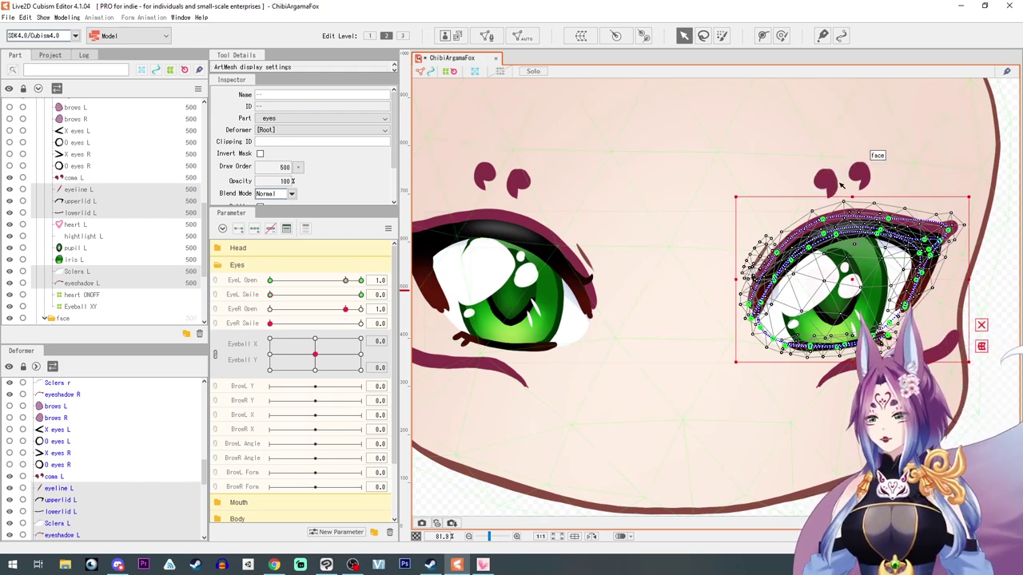
- Create a warp deformer named "eye move xy L" in the eyes part as parent of the selected objects
click(581, 36)
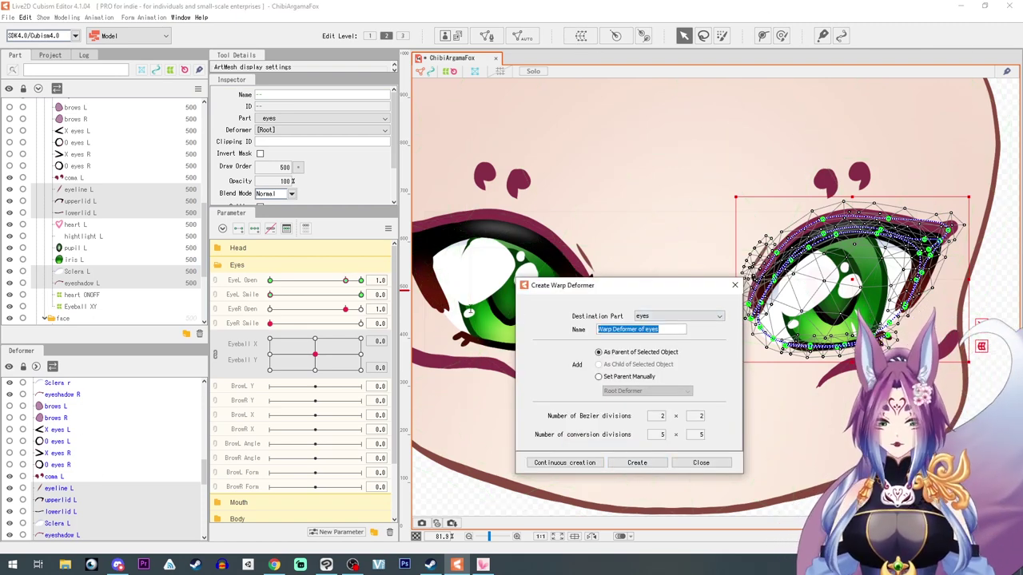
text(eye move xy L)
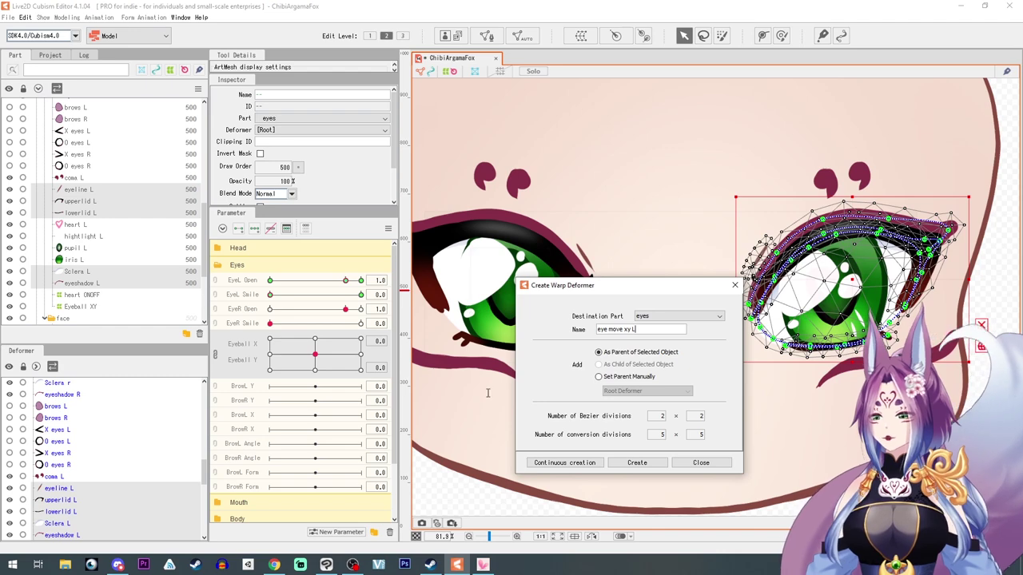
click(637, 462)
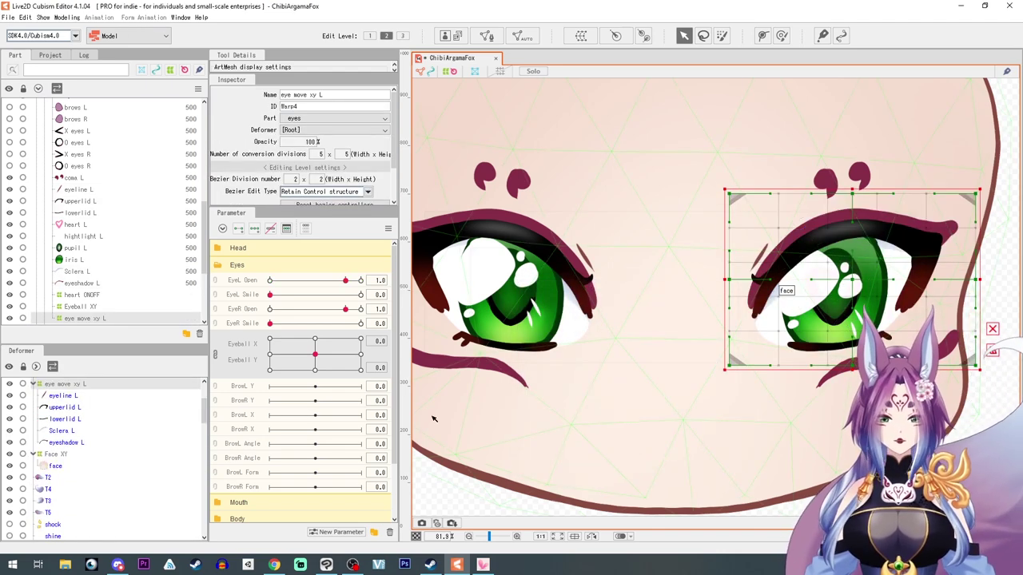
- Unlink Eyeball X from Eyeball Y and add three Eyeball X keys to the eye move xy L deformer
click(214, 355)
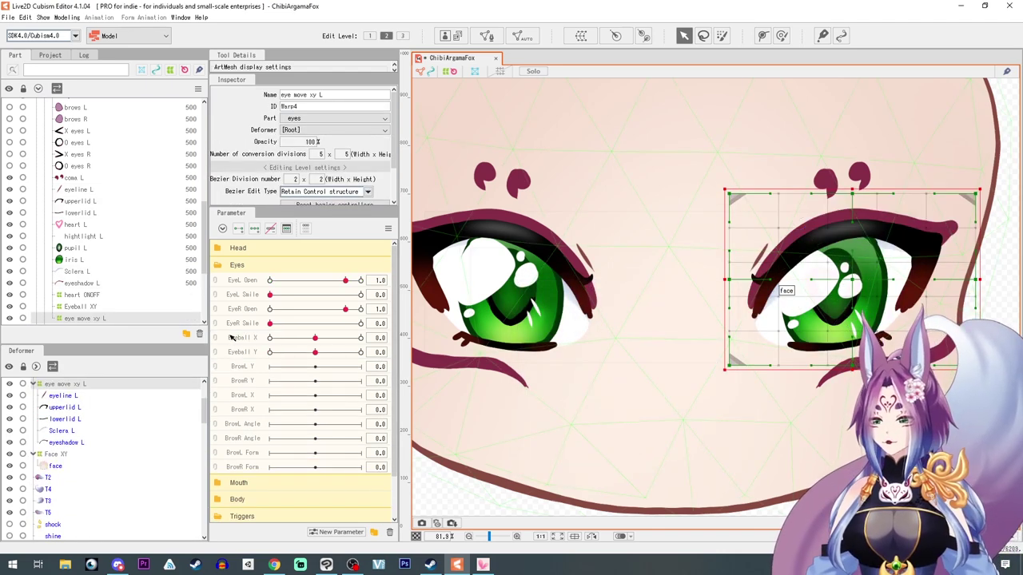
click(315, 340)
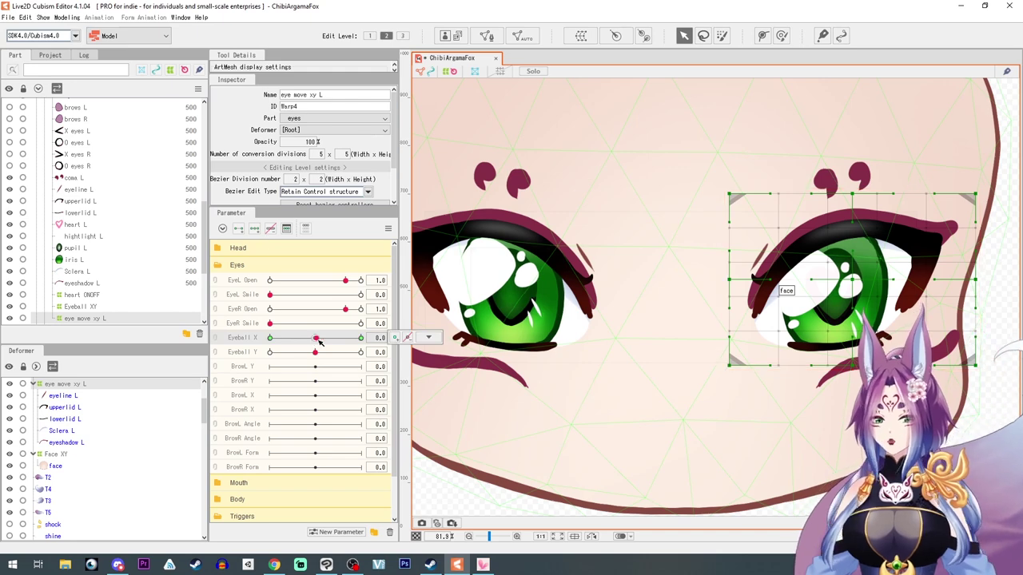
- At Eyeball X 1.0, nudge the inner control points of the eye move xy L deformer slightly to the right
drag(318, 341, 377, 346)
scroll(778, 372, up, 5)
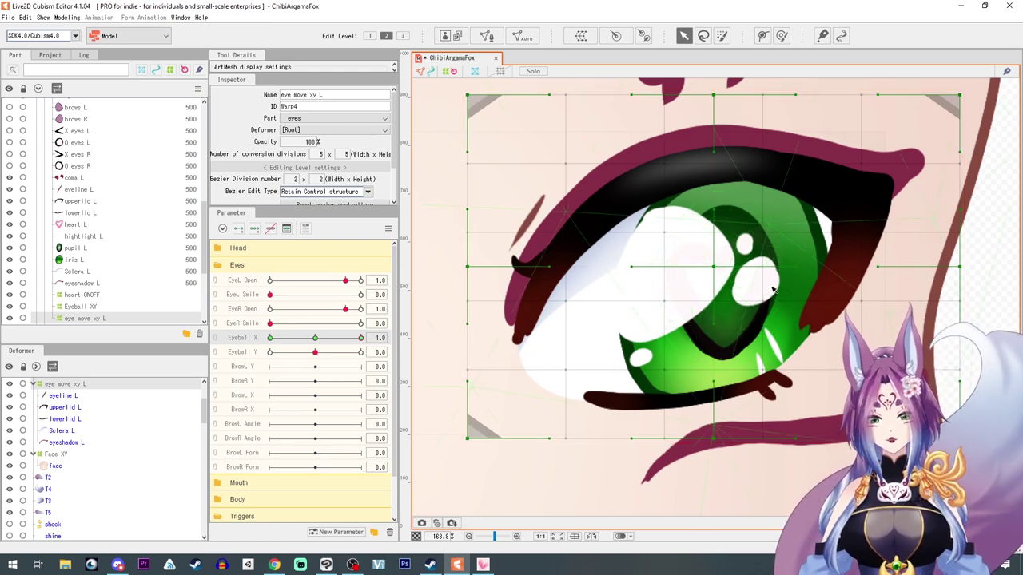
drag(715, 268, 725, 264)
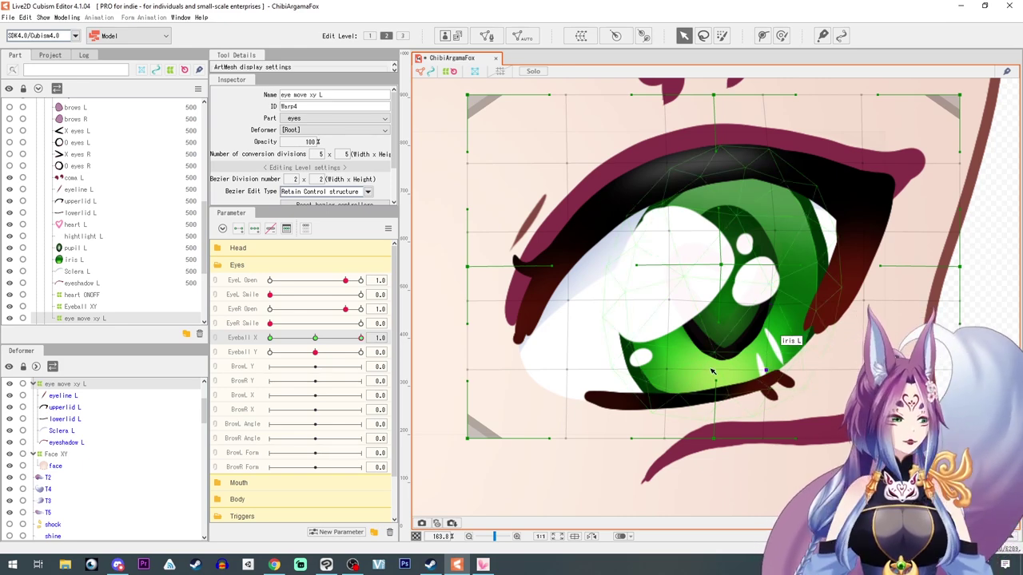
- At Eyeball X -1.0, nudge the deformer's inner grid points slightly left, and return Eyeball X to 0.0
drag(359, 338, 269, 338)
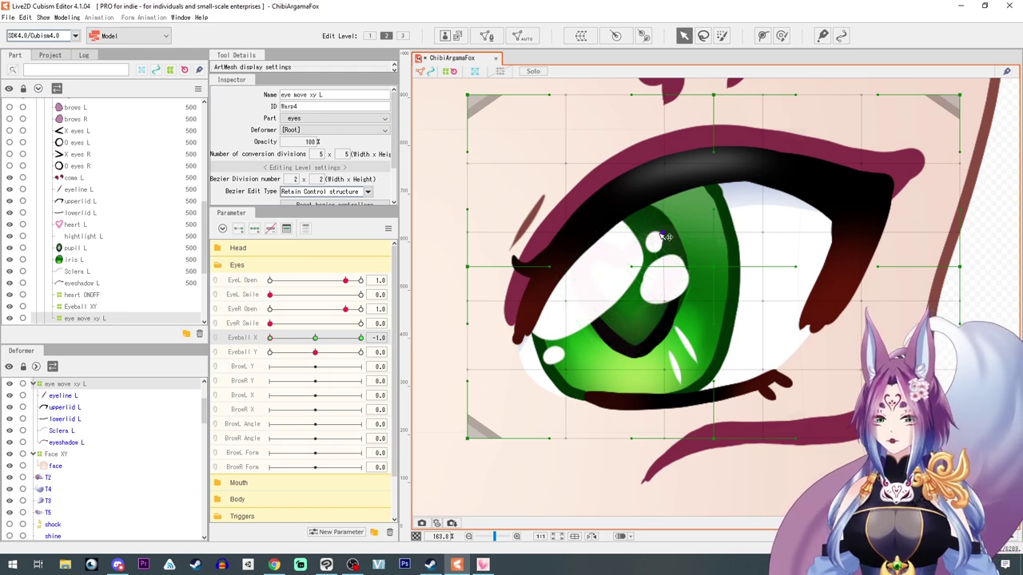
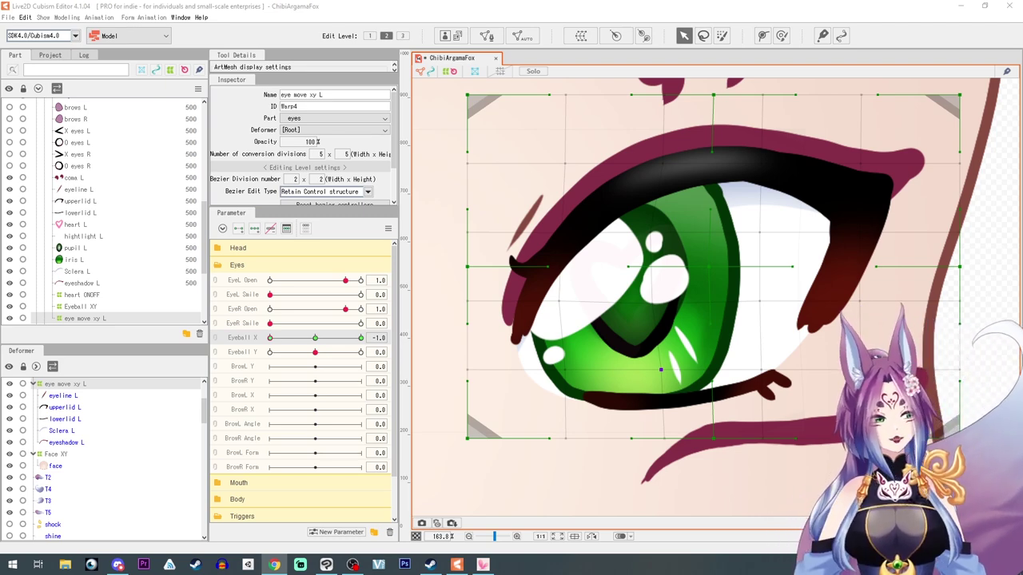
key(alt+Tab)
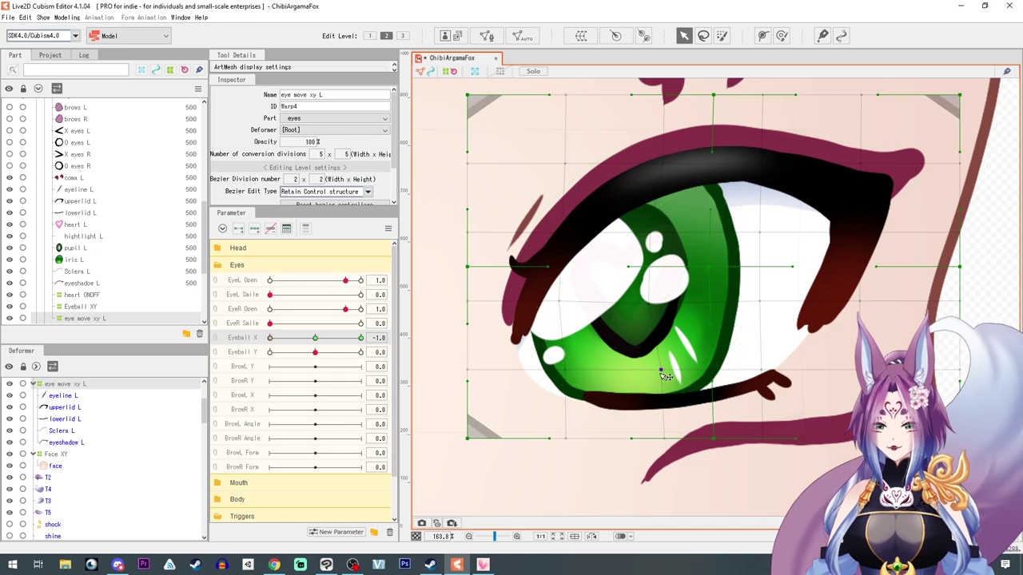
drag(566, 372, 562, 372)
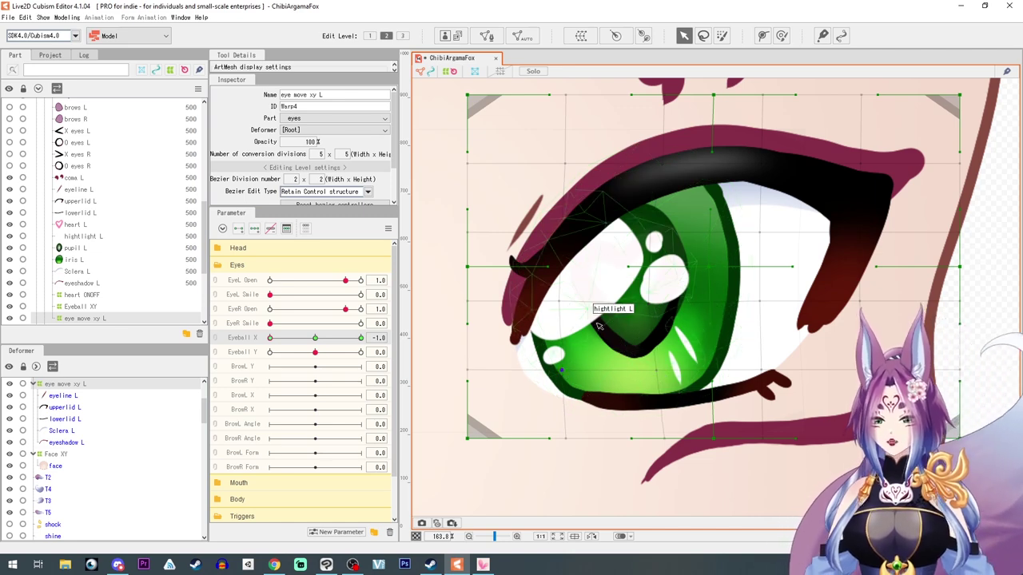
drag(760, 302, 756, 302)
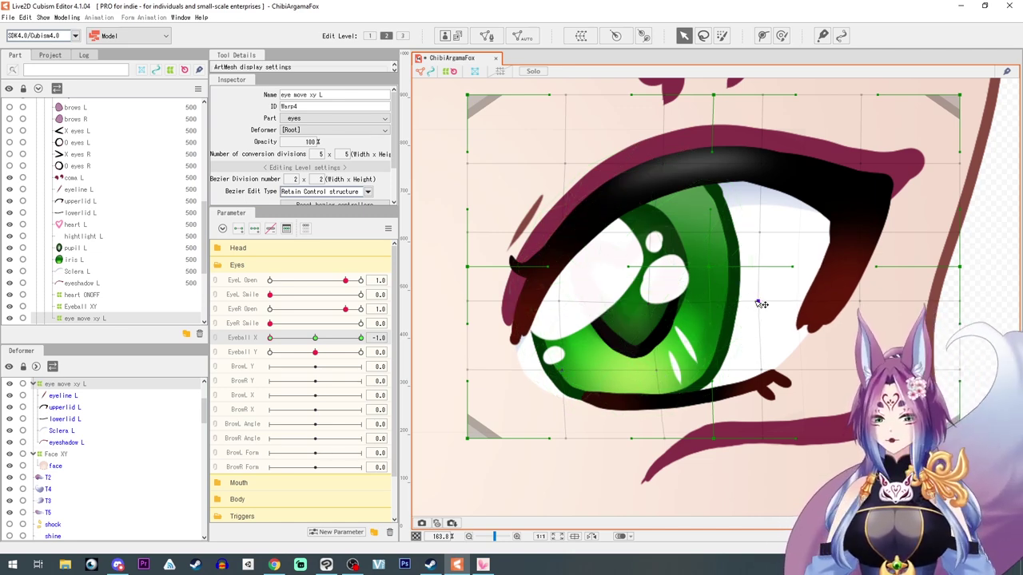
drag(270, 338, 294, 344)
click(316, 342)
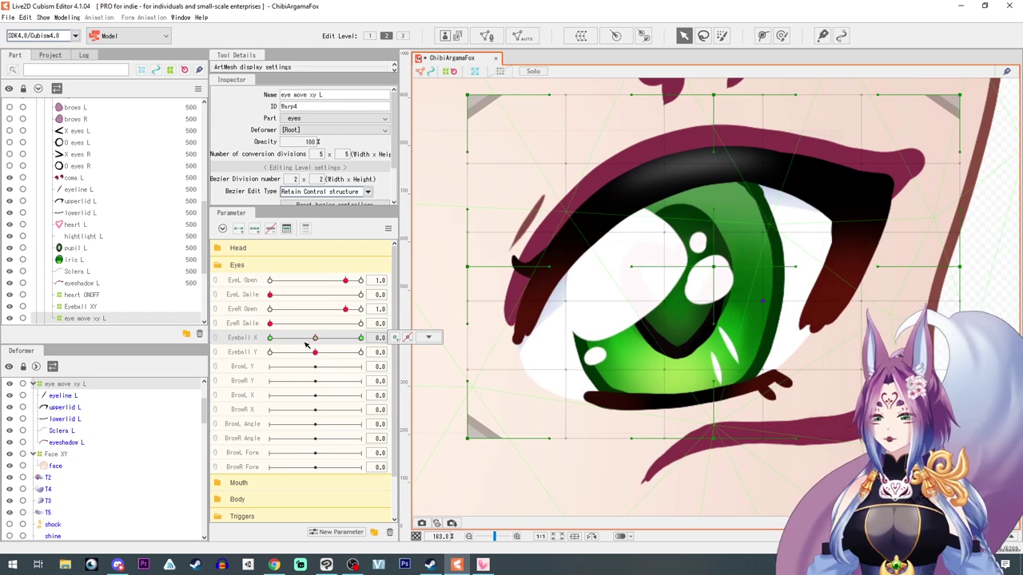
- Add three Eyeball Y keys to the eye move xy L deformer, nudging its inner grid points slightly up at 1.0 and down at -1.0
click(242, 354)
click(254, 231)
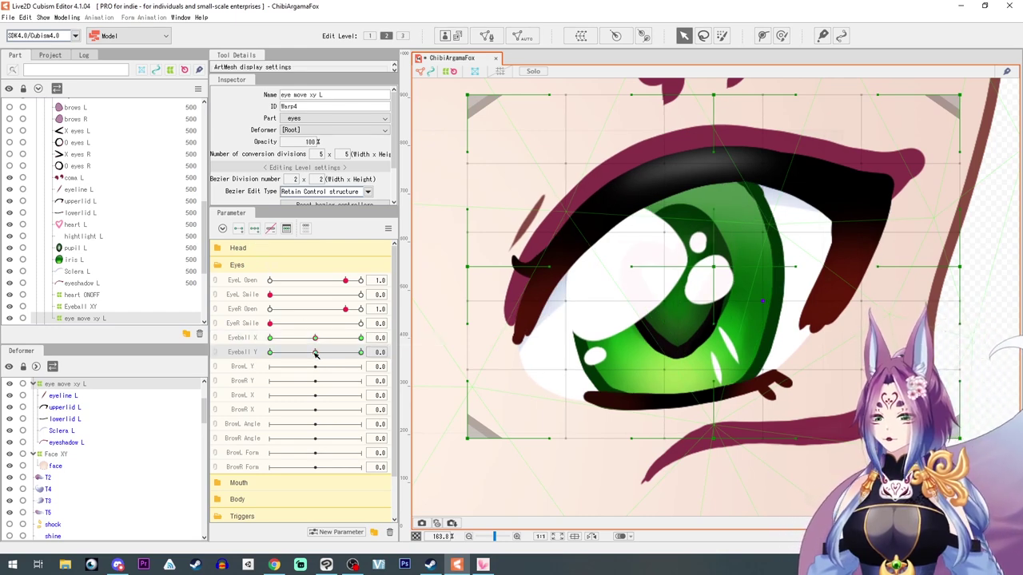
drag(315, 351, 389, 353)
click(408, 352)
drag(664, 233, 662, 220)
drag(763, 233, 761, 222)
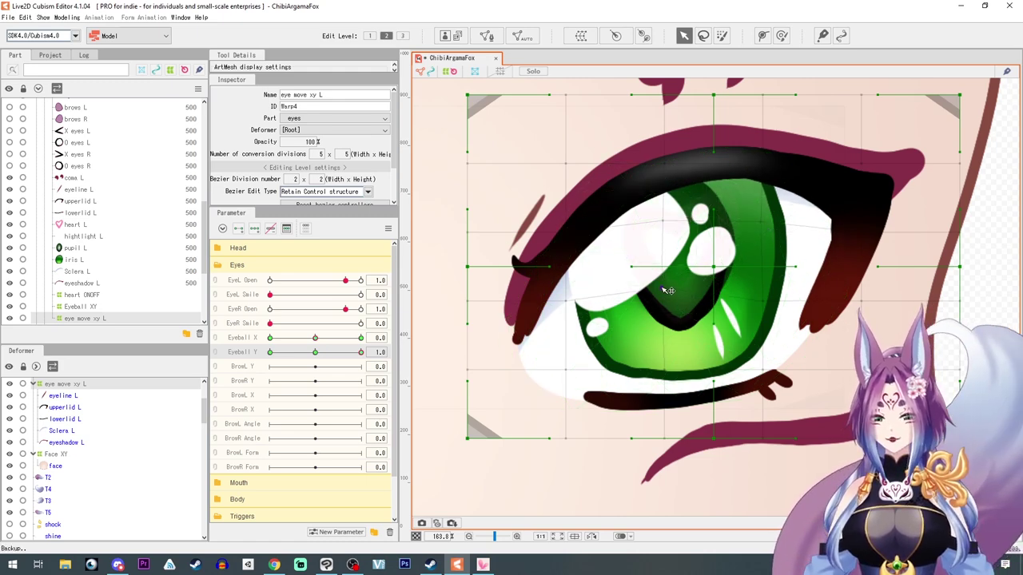
click(760, 290)
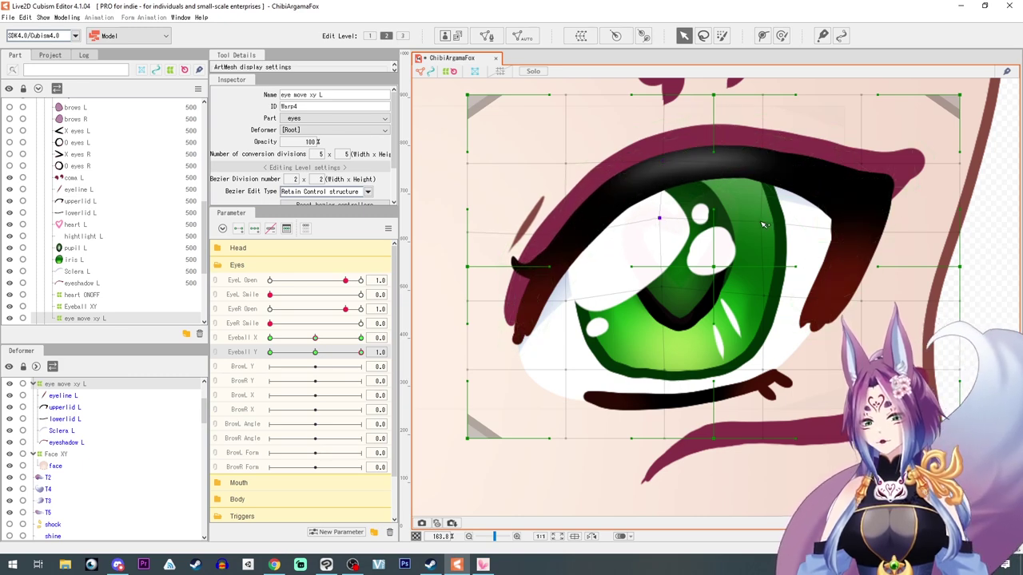
drag(331, 357, 222, 375)
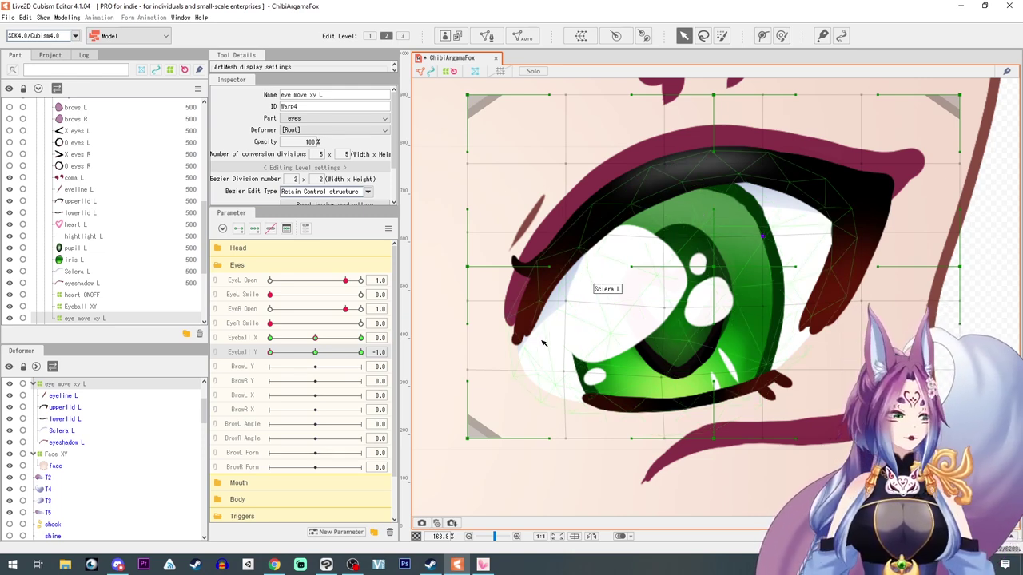
- Link Eyeball X with Eyeball Y at 0.0 and synthesize the corner shapes of the eye move xy L deformer
click(215, 341)
mouse_move(315, 357)
mouse_down()
mouse_move(335, 345)
mouse_move(292, 364)
mouse_move(324, 352)
mouse_move(314, 355)
mouse_up()
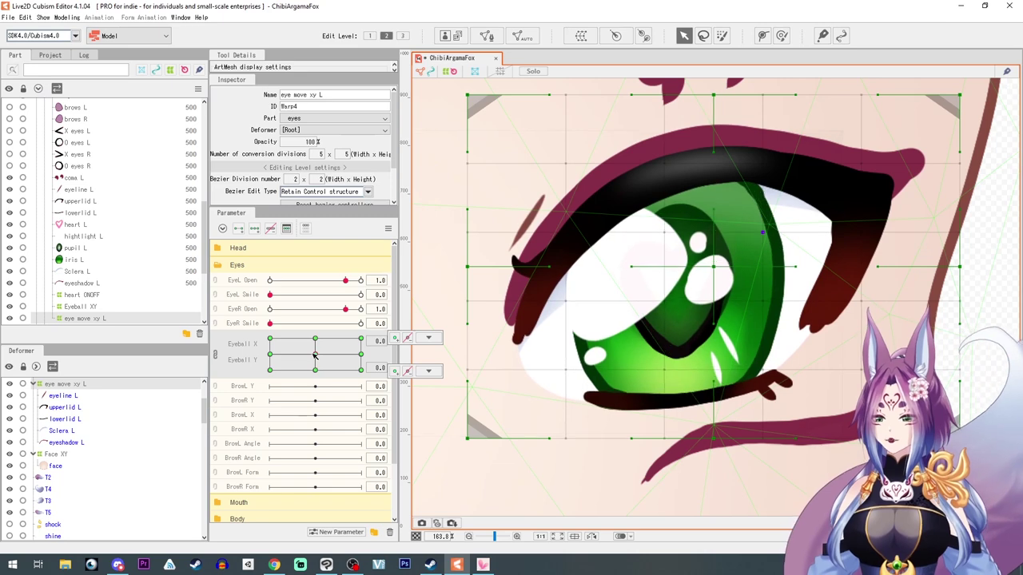
click(387, 228)
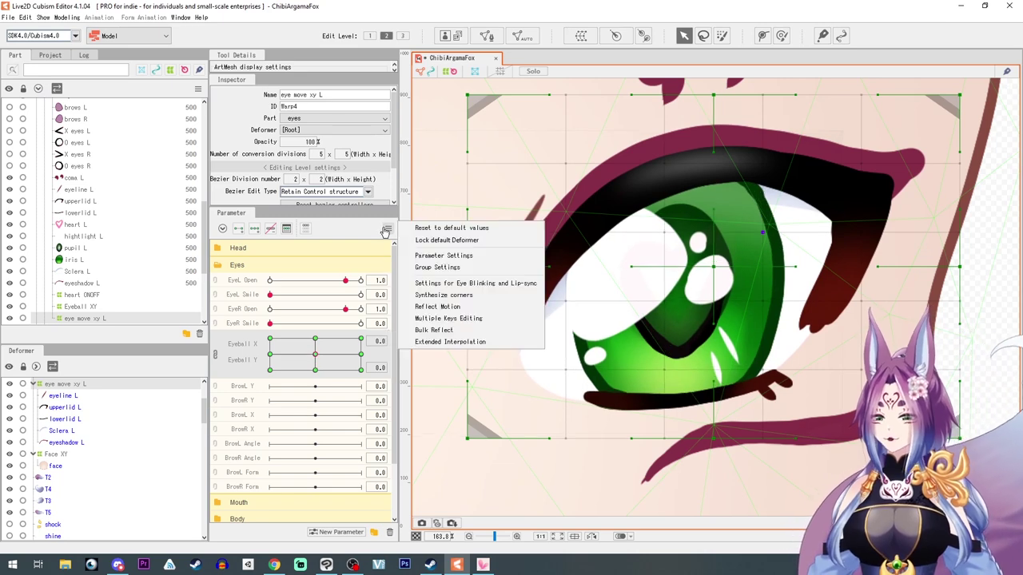
click(444, 295)
click(644, 368)
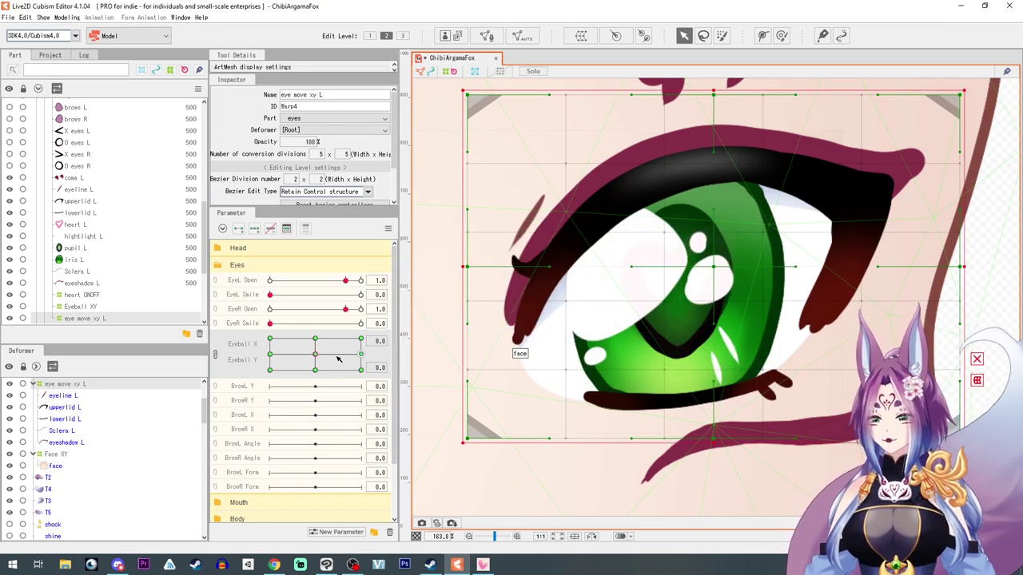
- Preview the left eye's movement across the combined Eyeball X/Y range, both on the whole face and close up
drag(256, 347, 323, 358)
scroll(609, 402, down, 8)
drag(540, 440, 601, 396)
mouse_move(316, 354)
mouse_down()
mouse_move(242, 367)
mouse_move(328, 349)
mouse_up()
drag(353, 352, 357, 352)
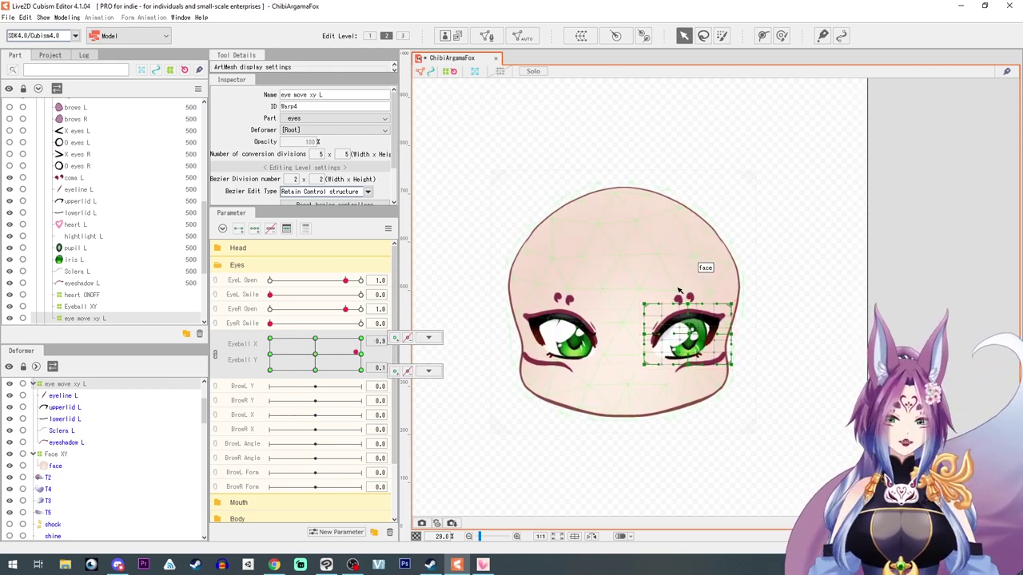
scroll(688, 302, up, 5)
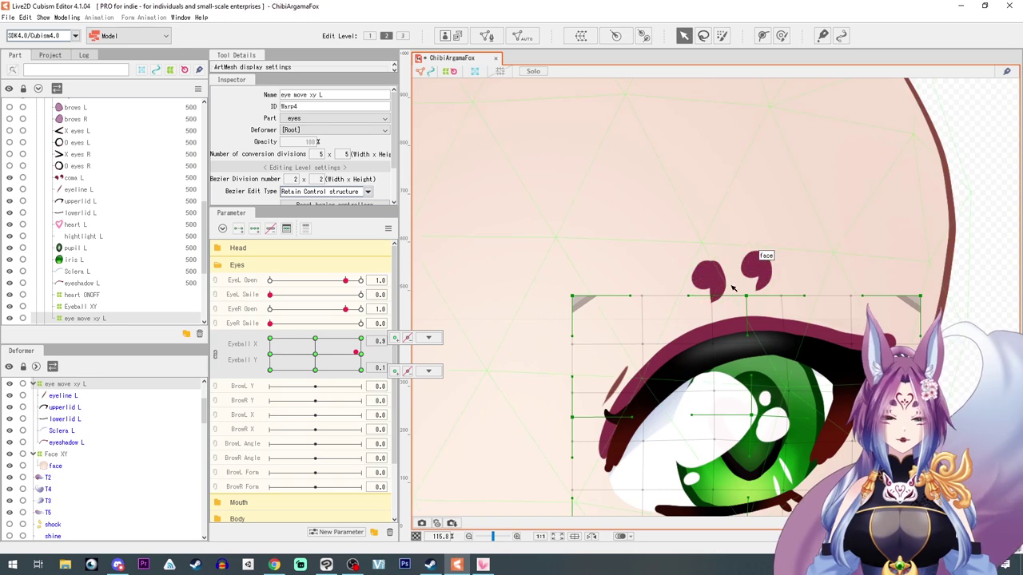
scroll(751, 320, down, 5)
- Check the left eye's movement with EyeL Open at 0.0, and restore Eyeball X/Y to 0.0 and EyeL Open to 1.0
drag(355, 353, 327, 353)
drag(345, 280, 270, 279)
mouse_move(328, 354)
mouse_down()
mouse_move(312, 371)
mouse_move(372, 380)
mouse_move(318, 386)
mouse_move(269, 342)
mouse_move(323, 352)
mouse_move(361, 369)
mouse_move(352, 374)
mouse_move(335, 353)
mouse_move(372, 336)
mouse_move(314, 354)
mouse_up()
click(429, 338)
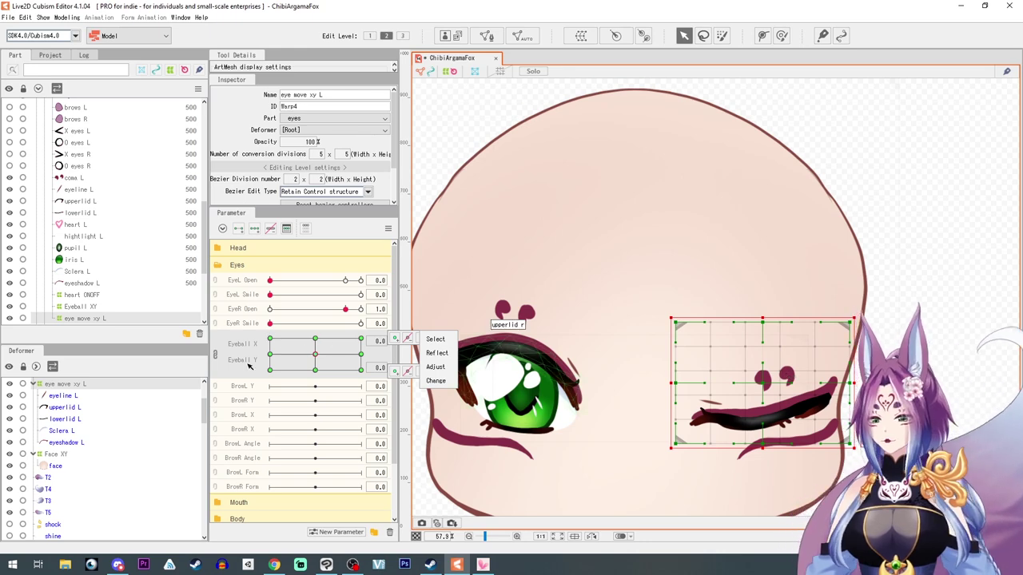
click(217, 355)
click(345, 280)
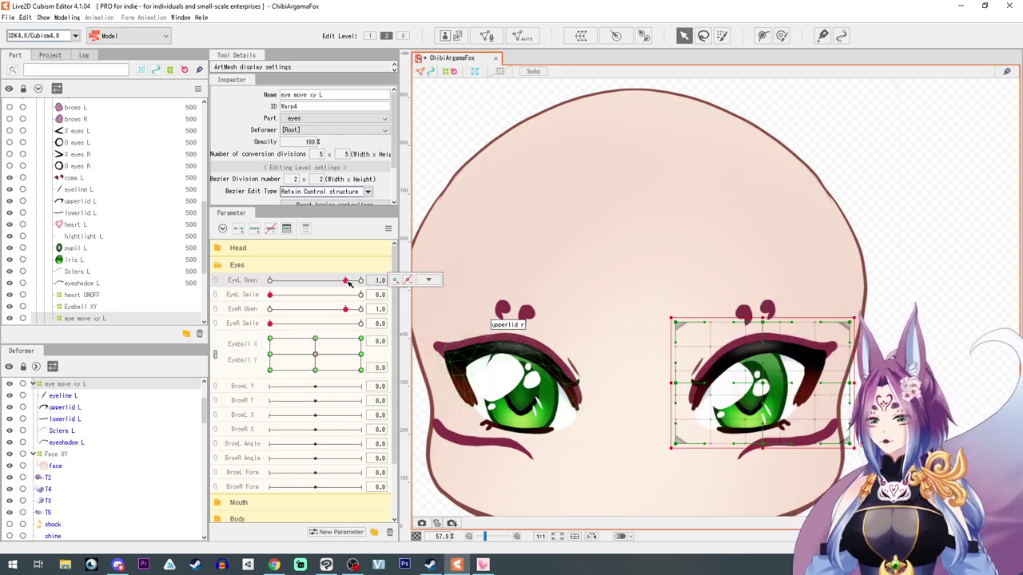
- Assign the coma L mesh above the left eye to the eye move xy L deformer
click(755, 310)
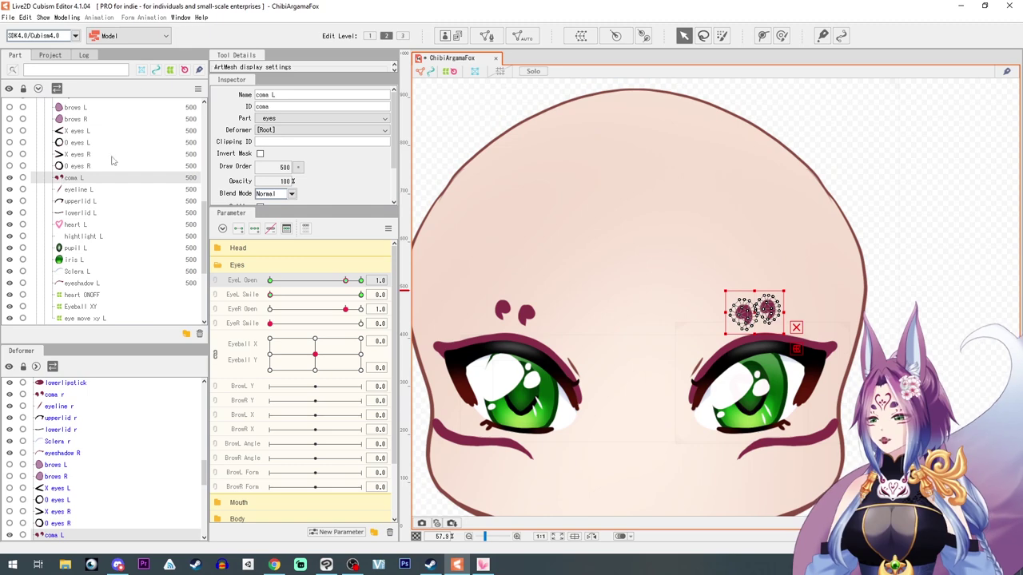
click(300, 131)
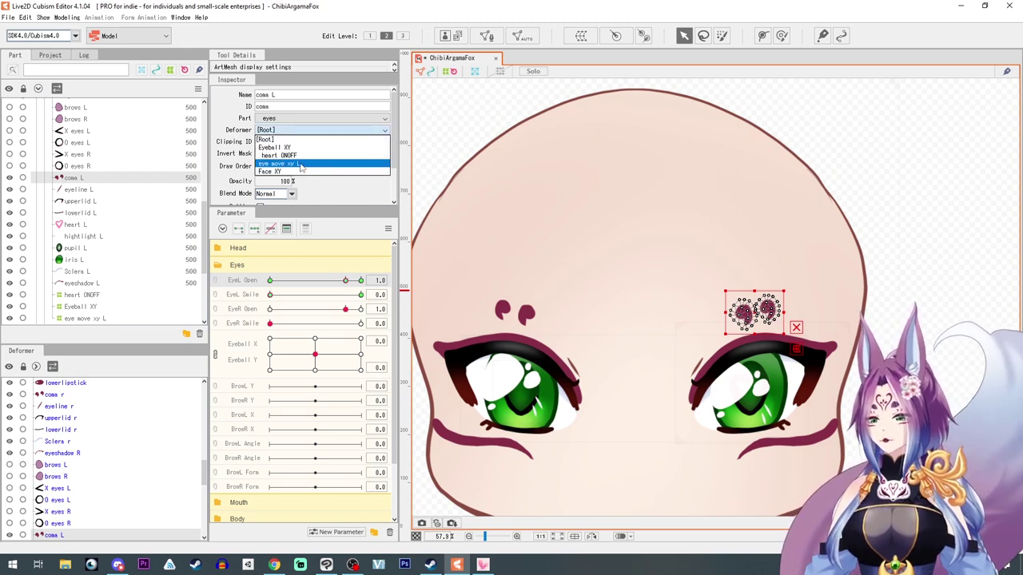
click(301, 164)
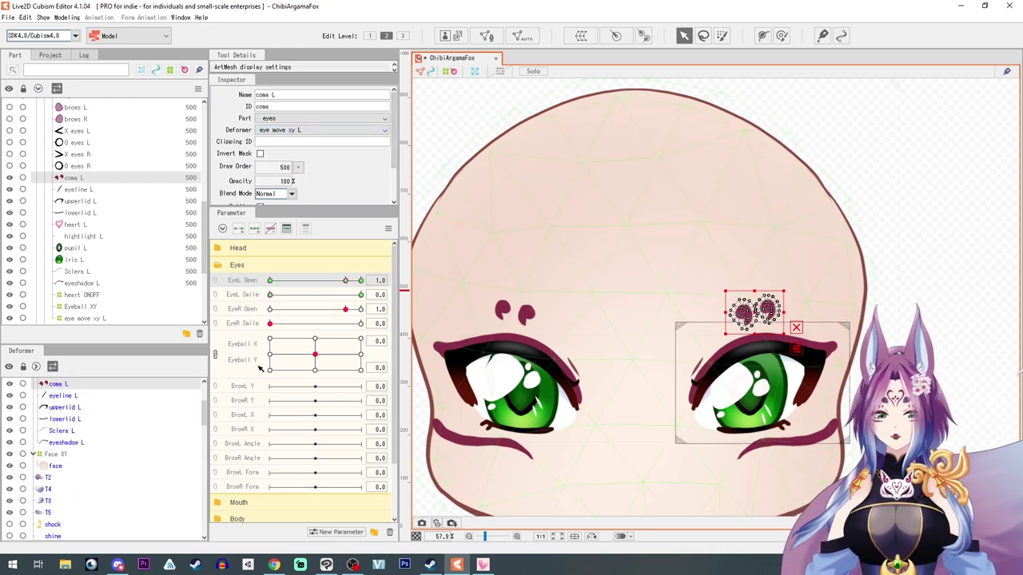
- Test how coma L follows the Eyeball X/Y and EyeL Open parameters, restore their values and deselect the mesh
drag(345, 352, 314, 354)
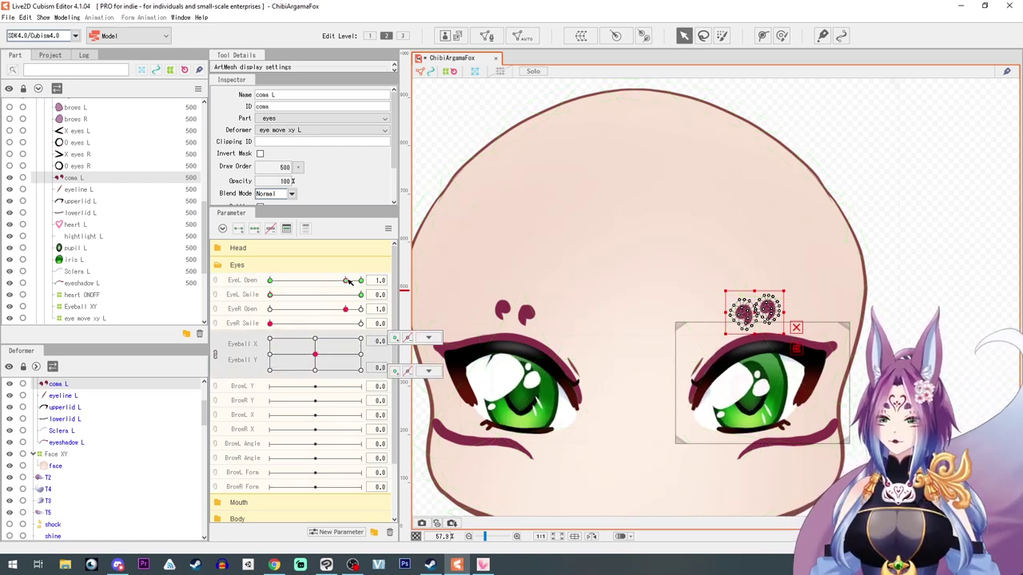
drag(346, 281, 252, 347)
mouse_move(315, 355)
mouse_down()
mouse_move(358, 344)
mouse_move(268, 368)
mouse_move(315, 354)
mouse_up()
drag(271, 279, 349, 280)
drag(317, 355, 316, 355)
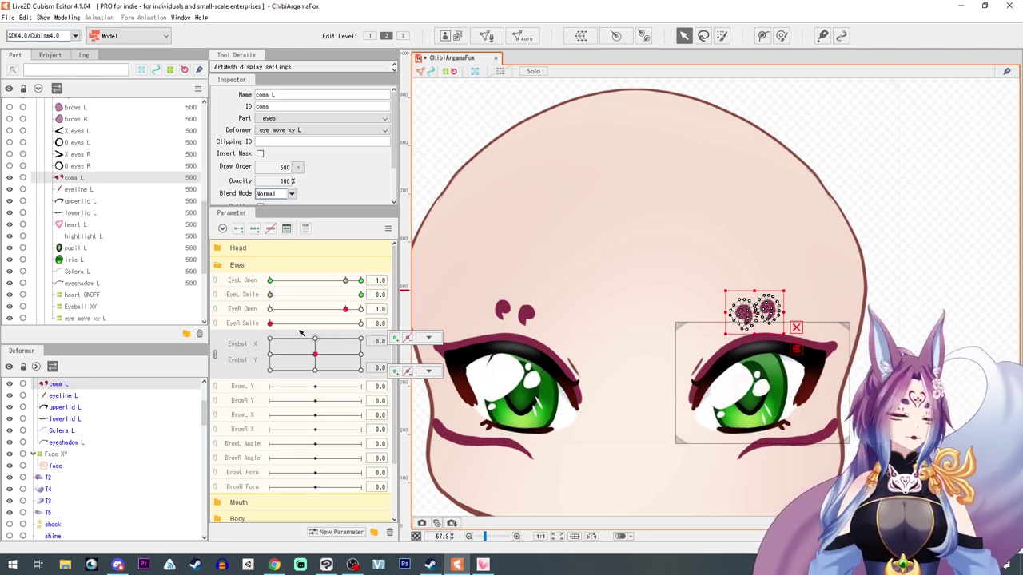
click(270, 294)
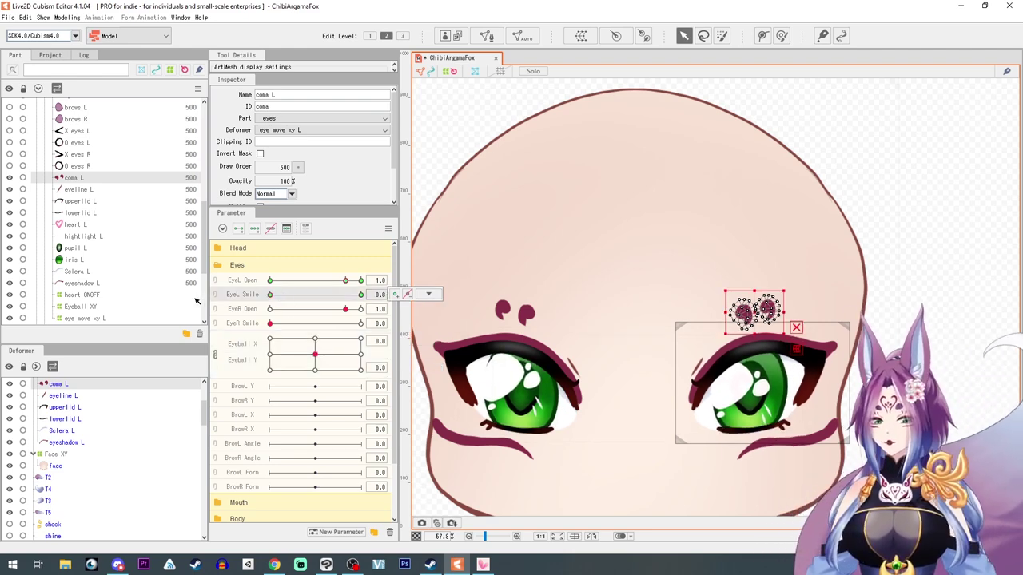
click(918, 321)
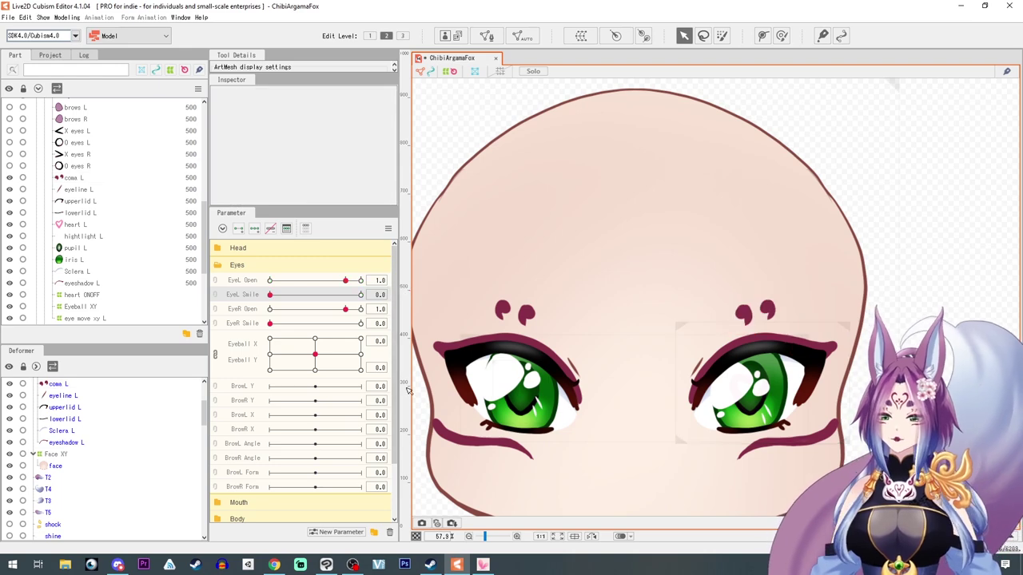
- Create a warp deformer named "Eye move xY R" as parent of eyeline r, upperlid r, lowerlid r, Sclera r and eyeshadow R
click(474, 353)
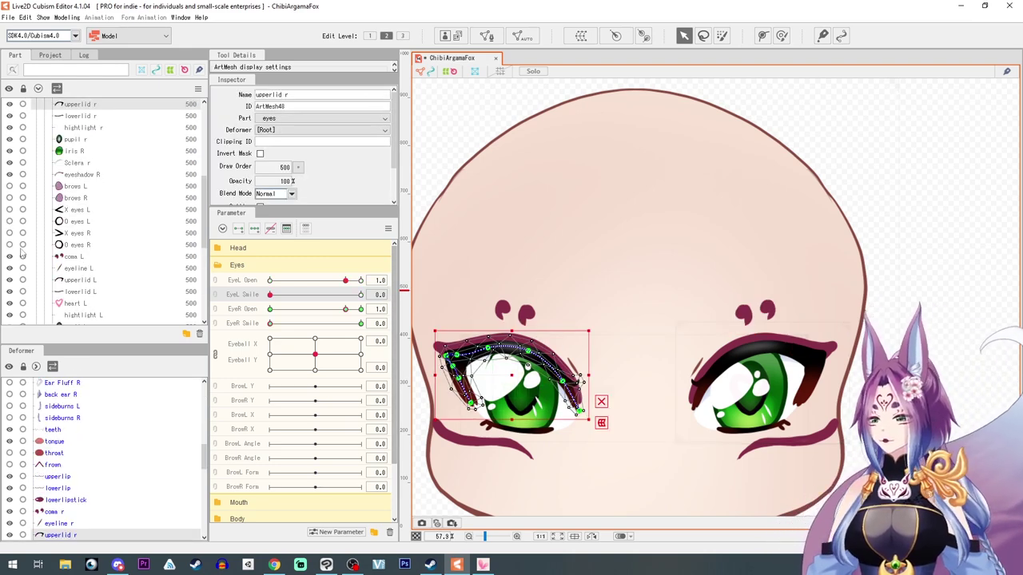
drag(563, 342, 623, 331)
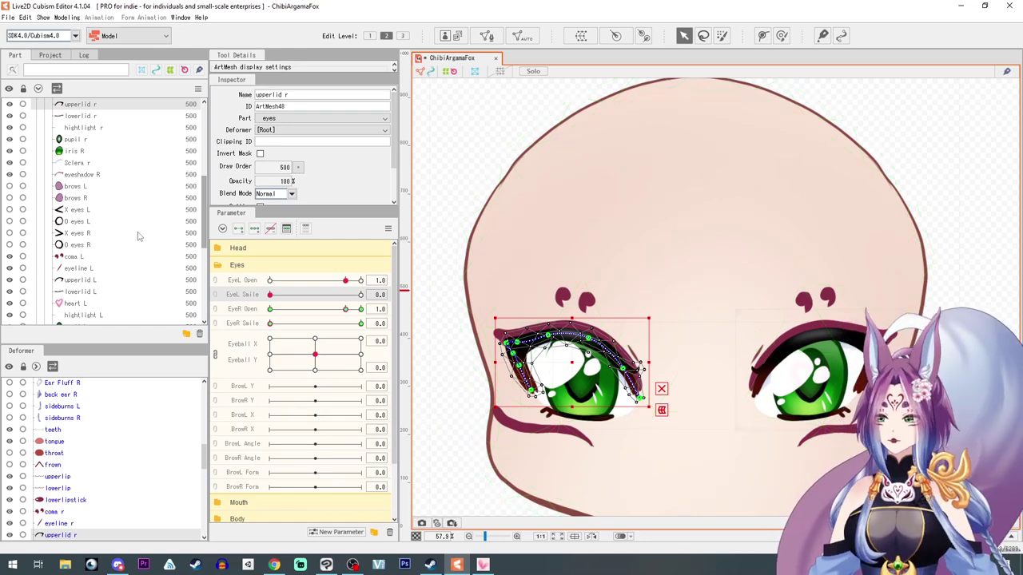
scroll(108, 229, up, 3)
click(78, 178)
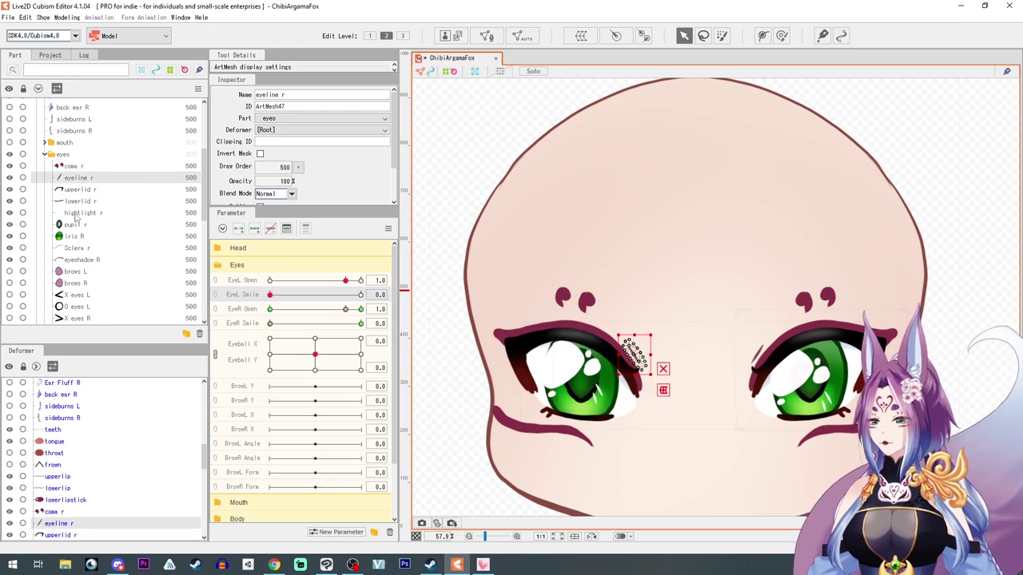
ctrl+click(72, 201)
ctrl+click(71, 189)
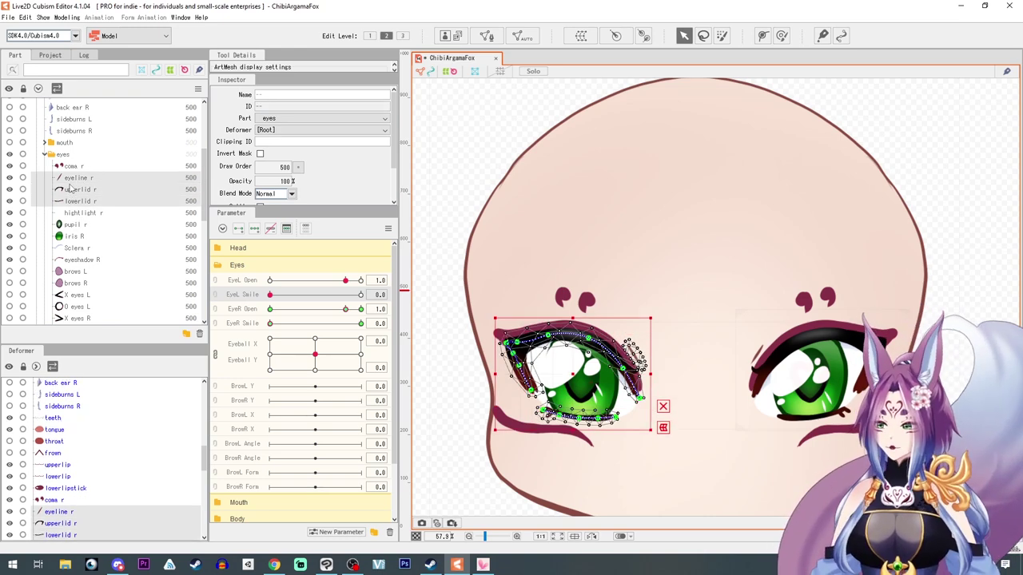
ctrl+click(67, 249)
ctrl+click(72, 262)
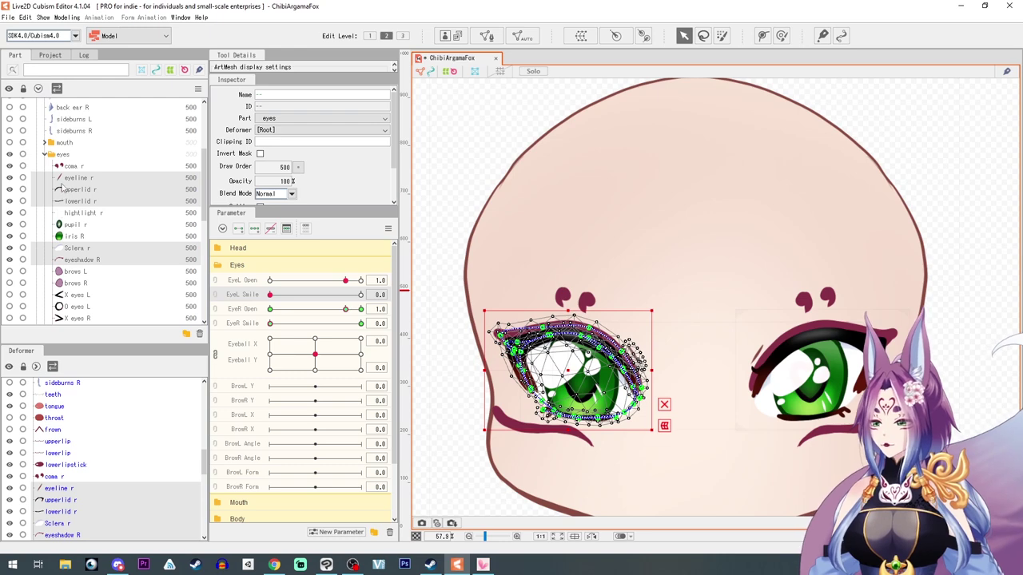
click(581, 36)
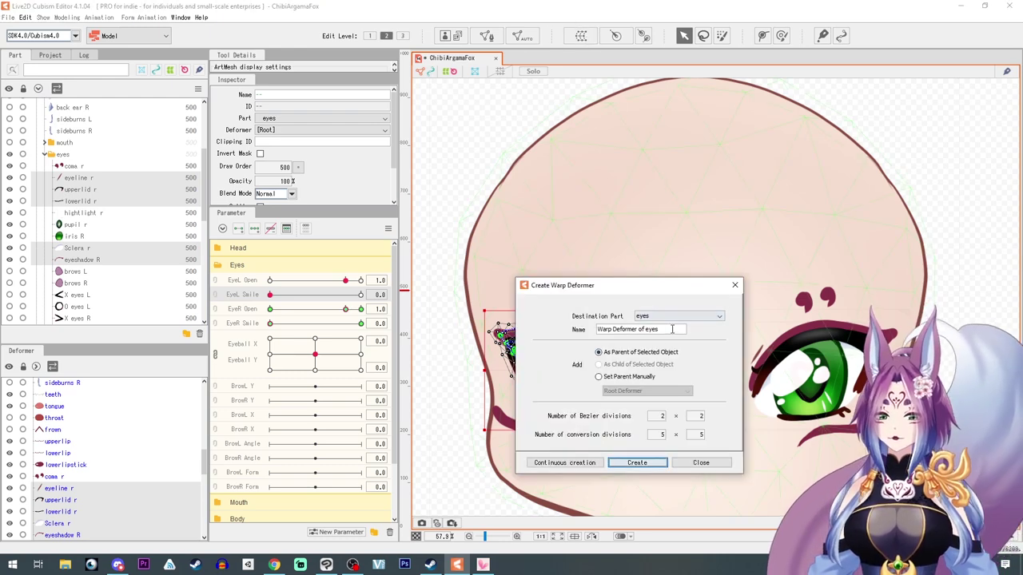
click(672, 330)
text(Eye move xY R)
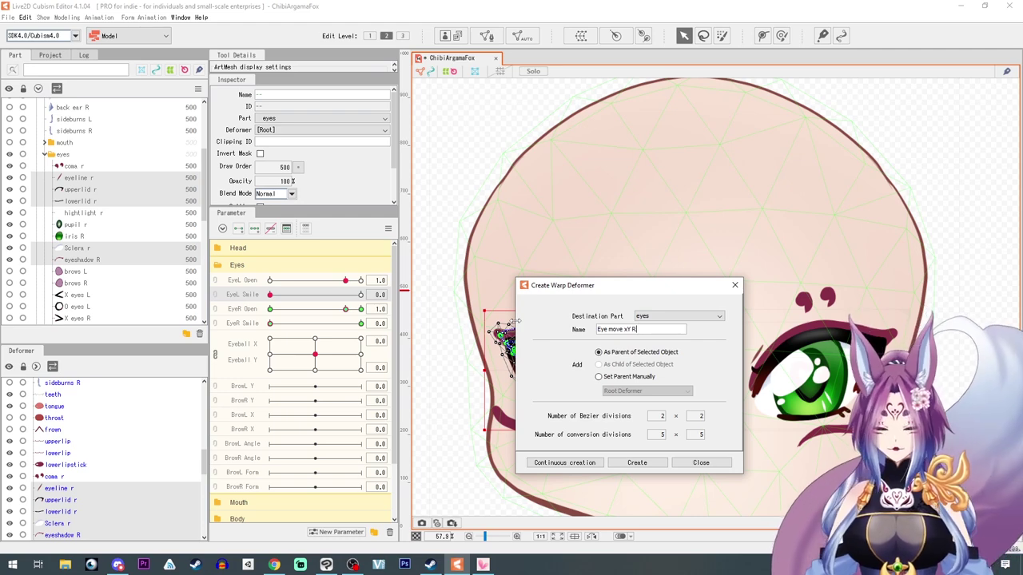
click(637, 463)
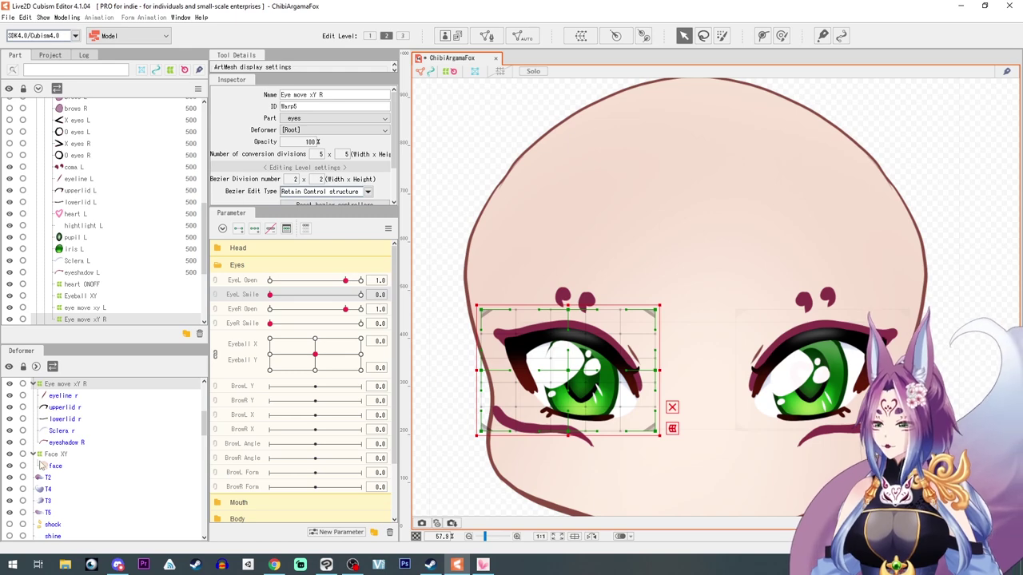
- Unlink Eyeball X from Eyeball Y and add three Eyeball X keys to the Eye move xY R deformer
scroll(42, 465, up, 2)
scroll(83, 454, down, 1)
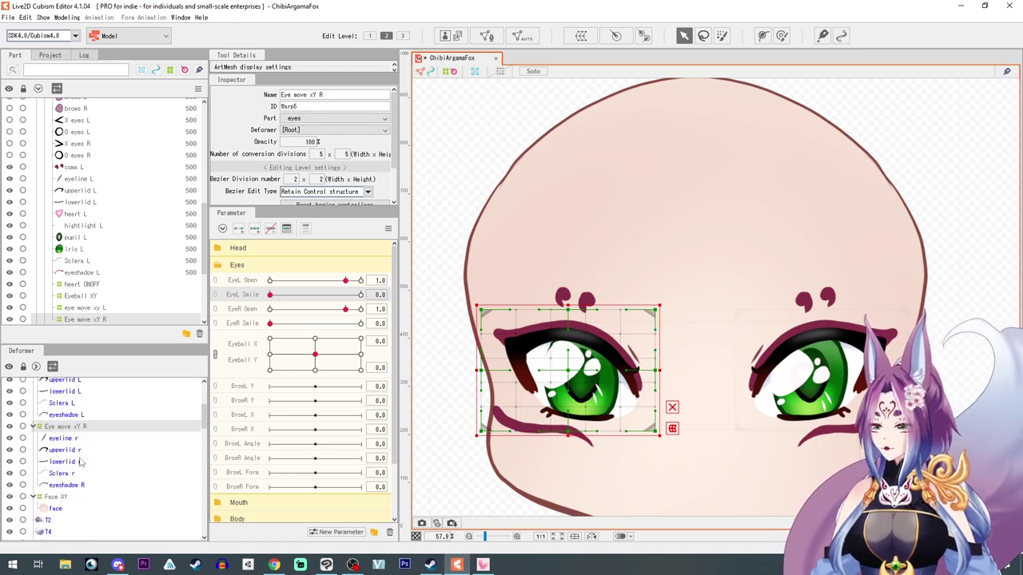
click(214, 354)
click(236, 339)
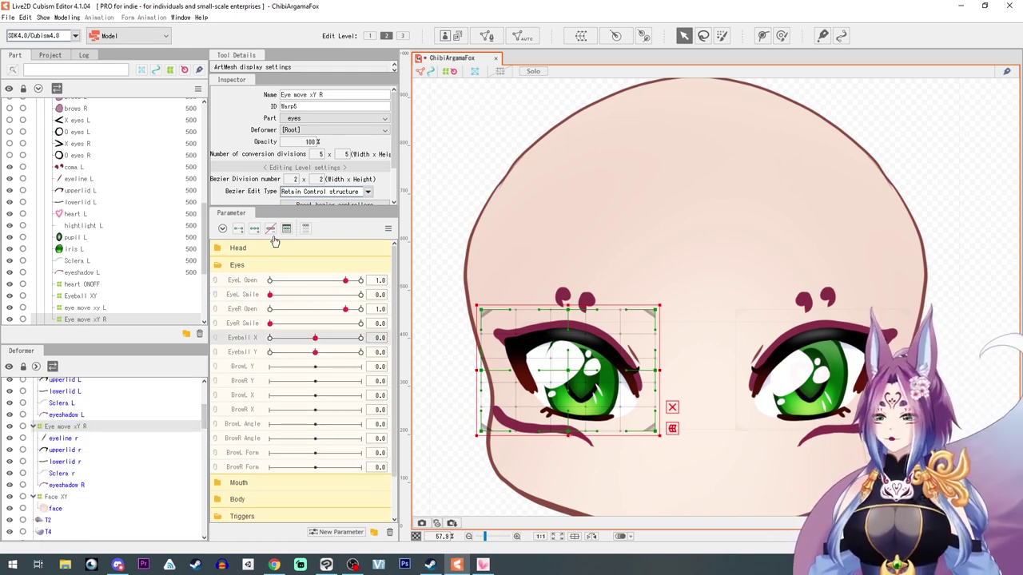
scroll(514, 402, up, 2)
scroll(493, 405, up, 2)
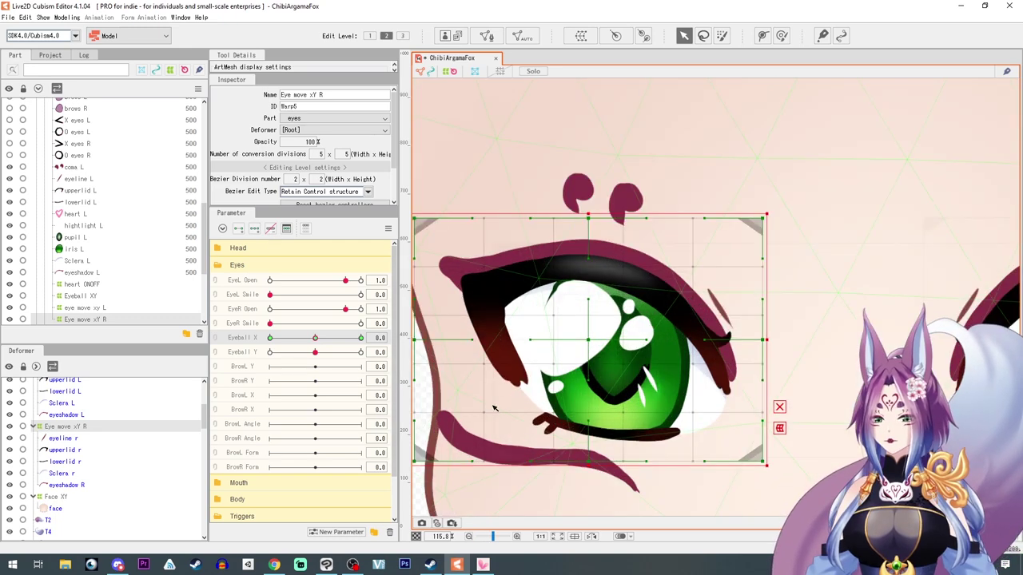
- At Eyeball X 1.0, nudge the inner control points of the Eye move xY R deformer slightly to the right
drag(315, 339, 381, 342)
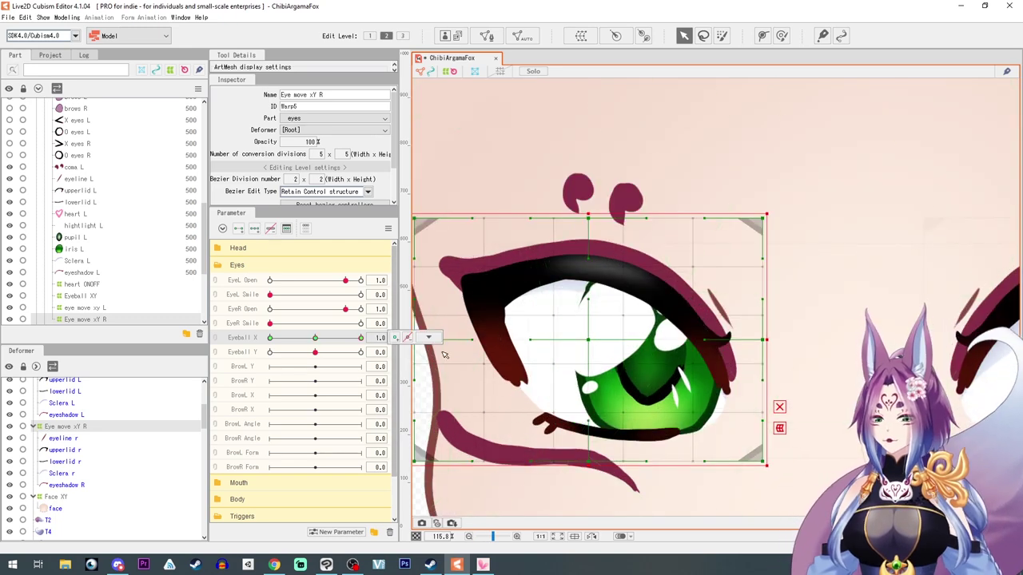
click(779, 407)
drag(590, 339, 595, 340)
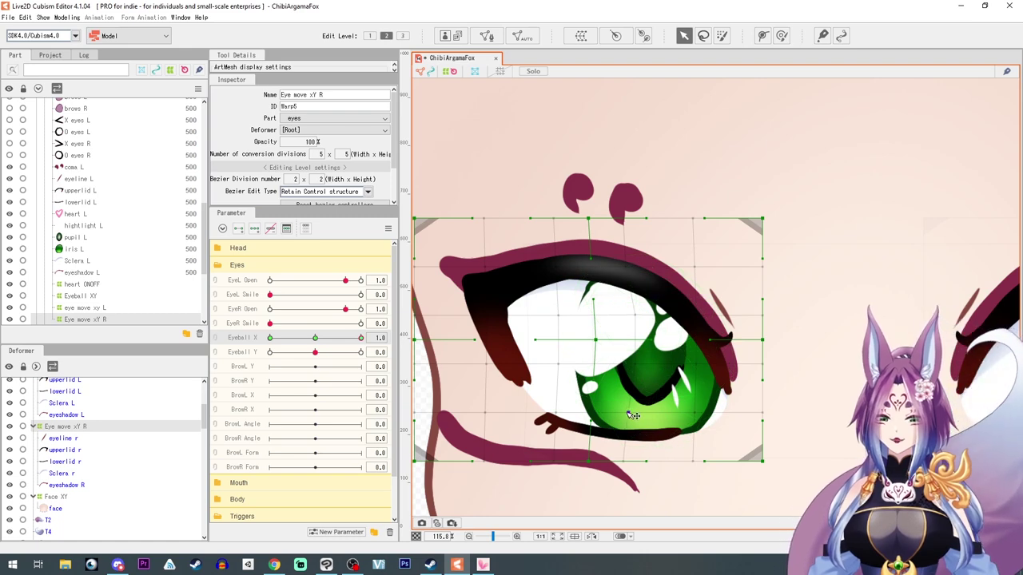
- At Eyeball X -1.0, nudge the inner control points of the Eye move xY R deformer slightly to the left
click(349, 339)
drag(349, 338, 270, 338)
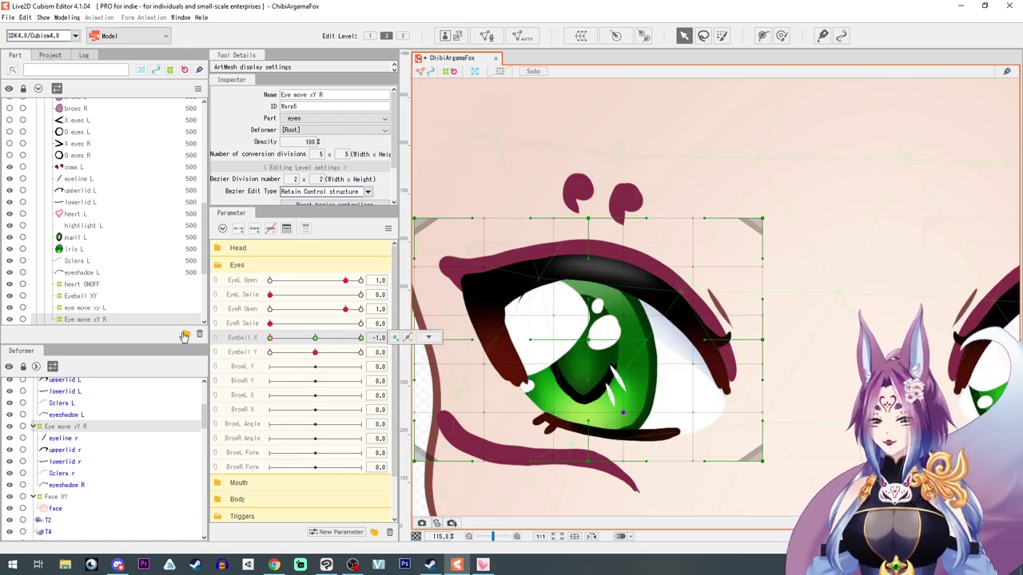
drag(589, 341, 583, 341)
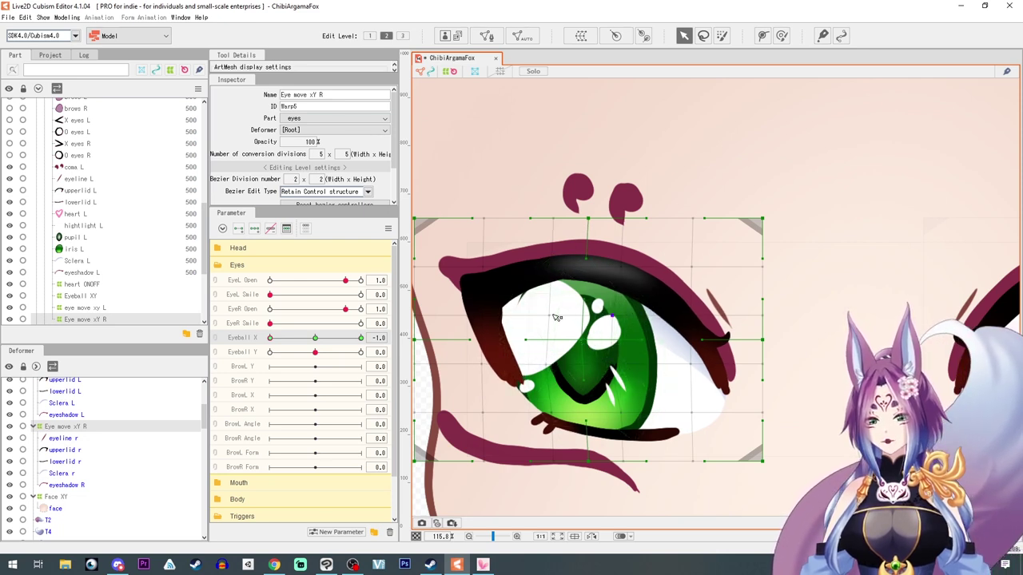
drag(548, 315, 543, 316)
drag(703, 341, 697, 342)
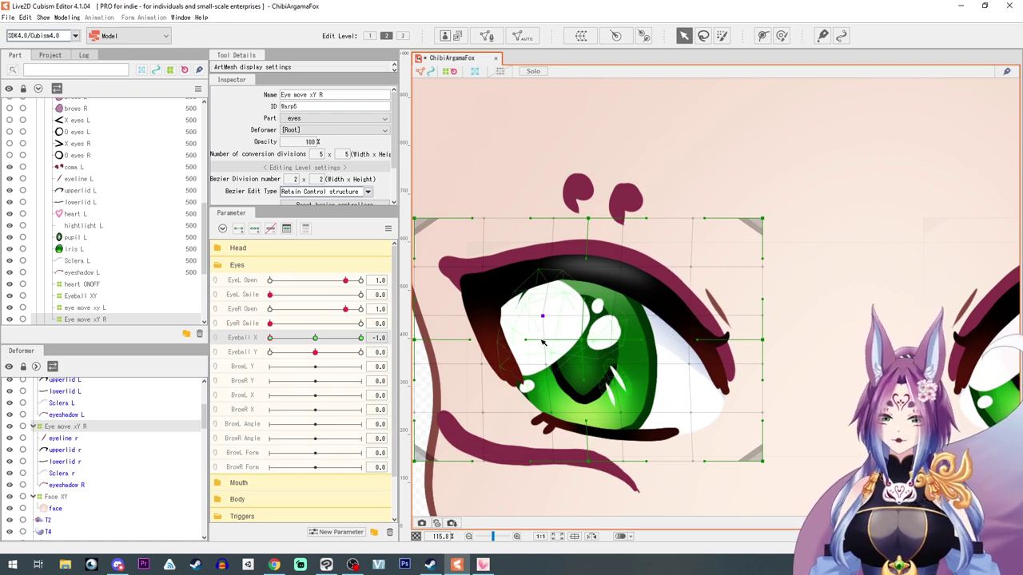
drag(525, 340, 521, 340)
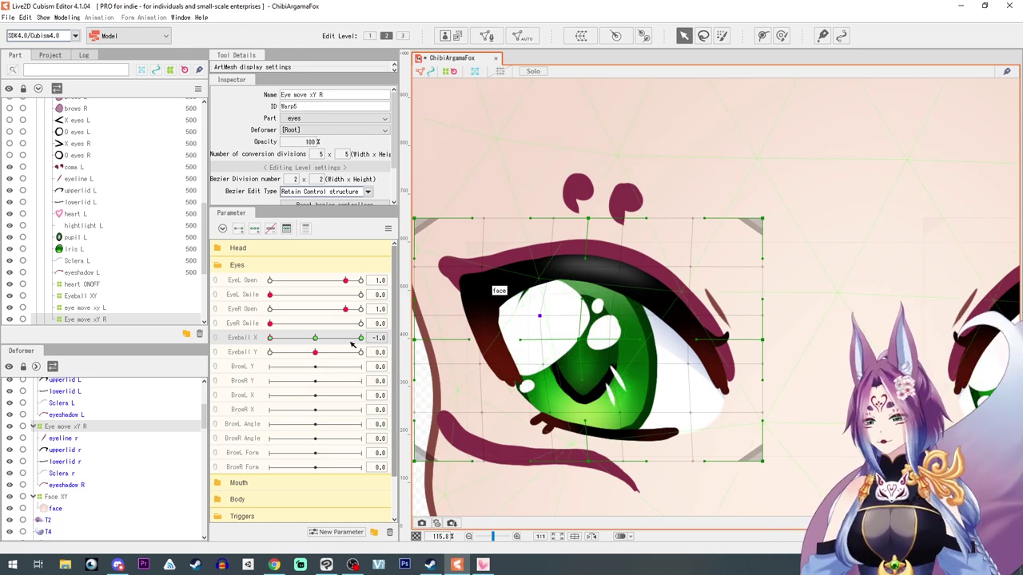
- Return Eyeball X to 0.0 and add three Eyeball Y keys to the Eye move xY R deformer
drag(270, 339, 299, 345)
click(316, 340)
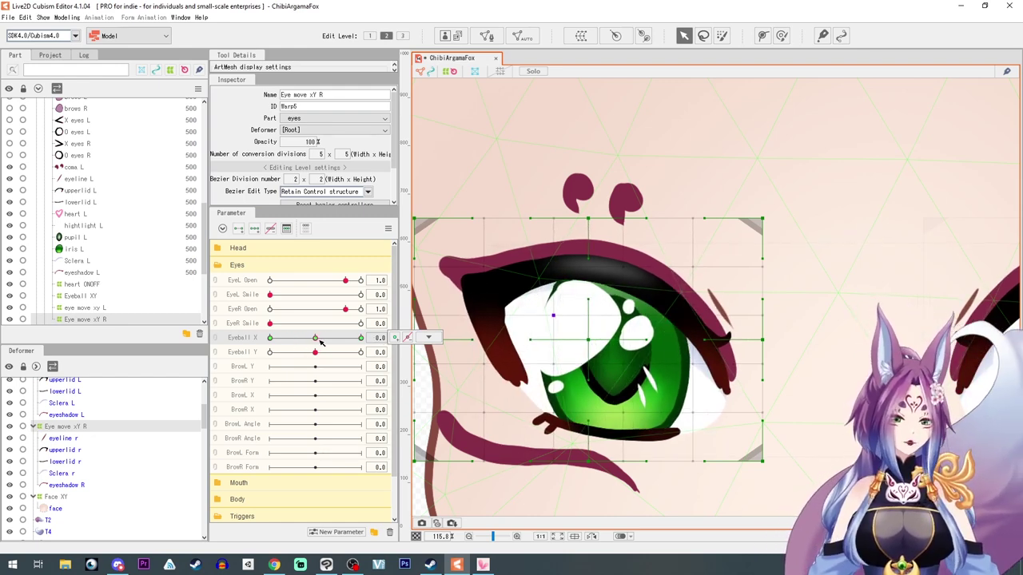
click(245, 353)
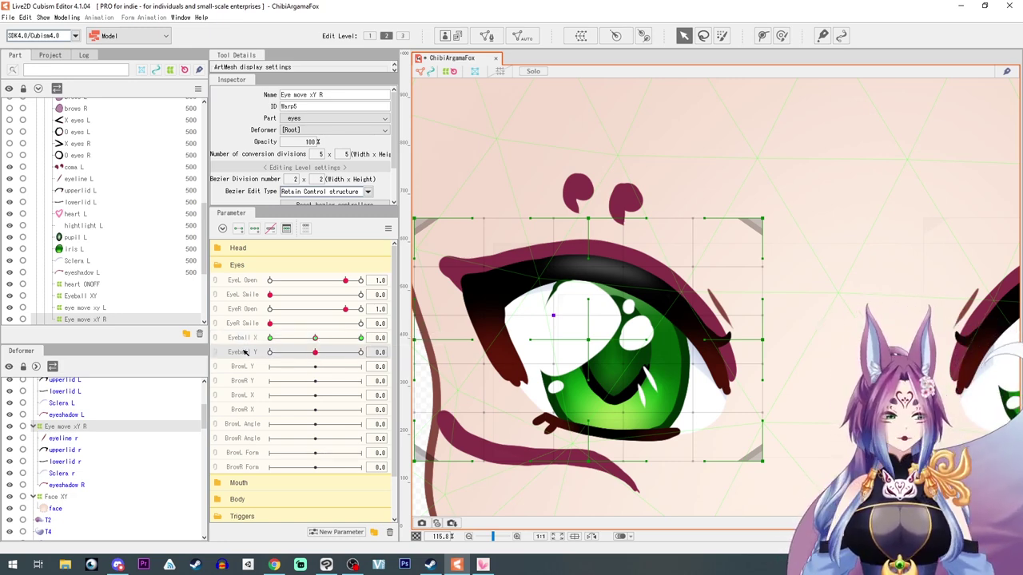
click(254, 231)
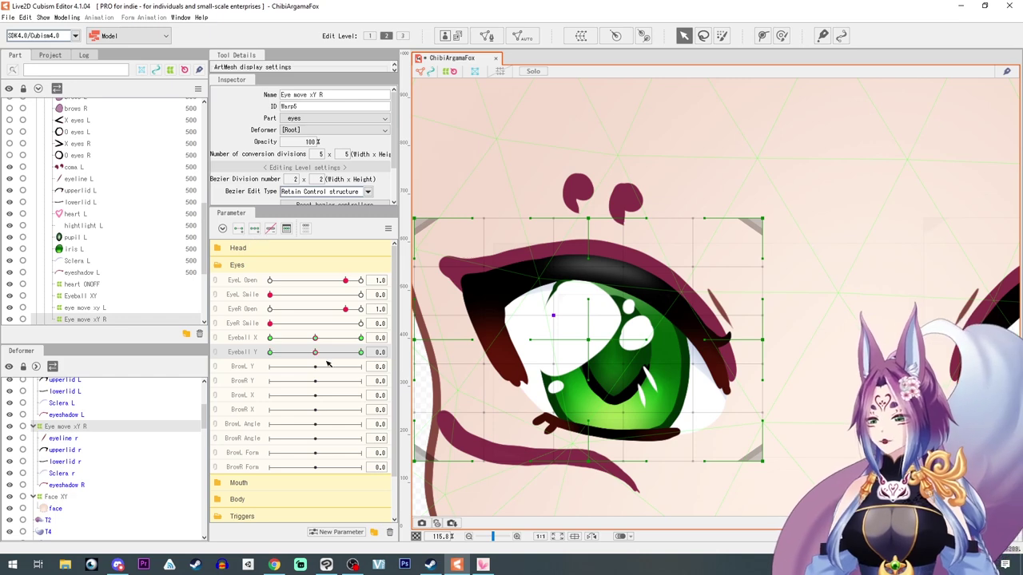
- At Eyeball Y 1.0, nudge the central control points of the Eye move xY R deformer slightly upward
click(360, 352)
drag(590, 341, 593, 337)
drag(589, 300, 592, 293)
- At Eyeball Y -1.0, nudge the central control points of the Eye move xY R deformer slightly downward
click(270, 352)
drag(588, 340, 588, 344)
drag(589, 382, 589, 388)
- Link Eyeball X with Eyeball Y, synthesize the corner forms for Eye move xY R, and return both parameters to 0.0
click(215, 338)
click(388, 229)
click(470, 295)
drag(361, 369, 316, 354)
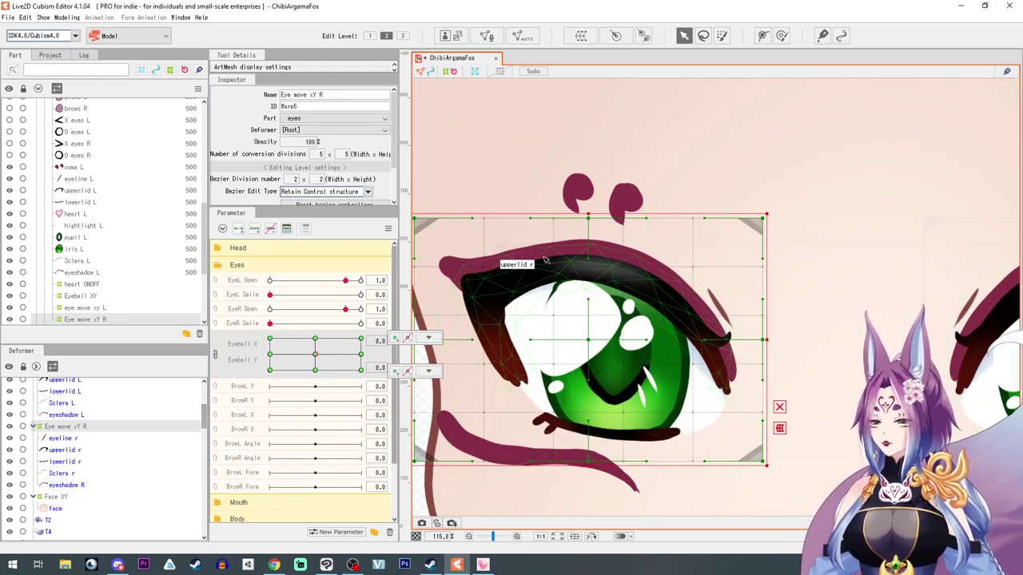
- Make the coma r marks above the right eye a child of the Eye move xY R deformer
click(579, 191)
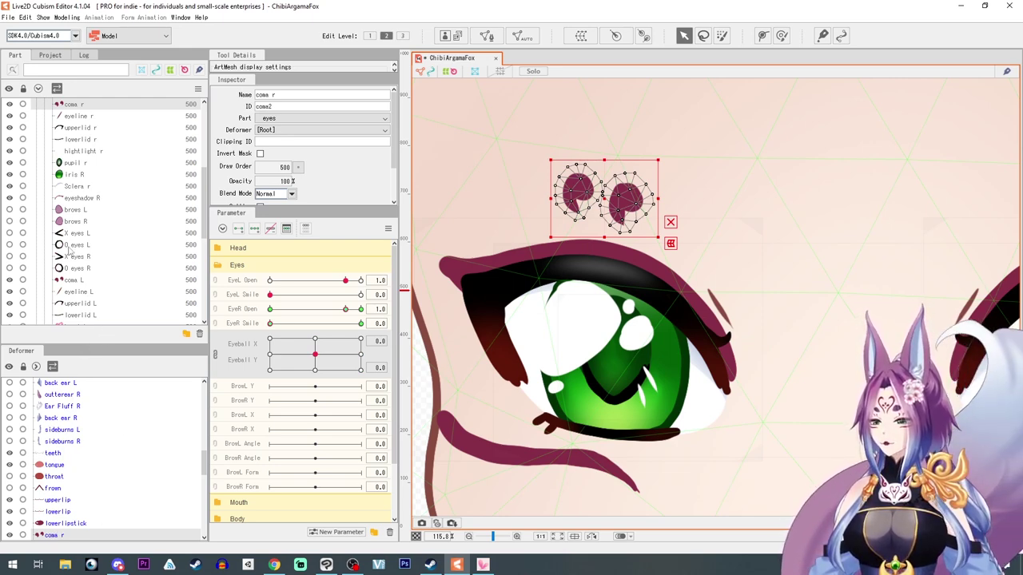
scroll(69, 248, down, 4)
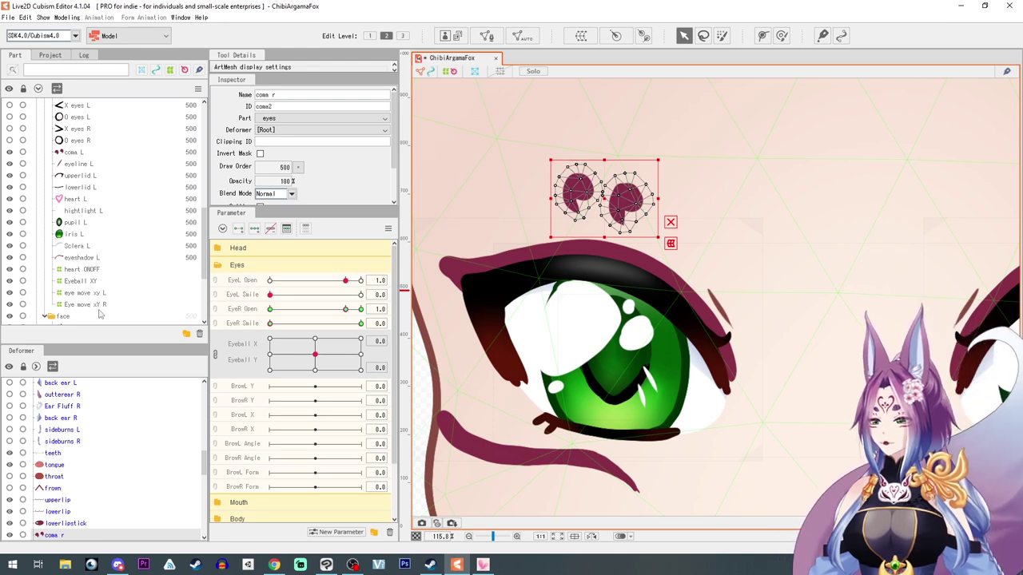
scroll(100, 314, up, 4)
drag(71, 105, 83, 286)
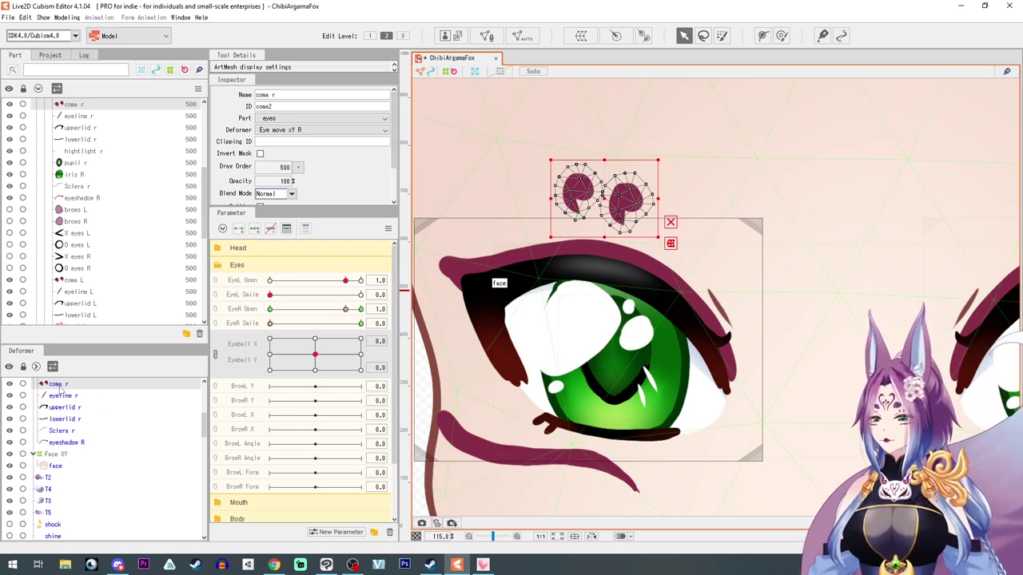
- Check coma r's parent deformer, test the Eyeball X/Y movement on both eyes, and return both parameters to 0.0
mouse_move(315, 354)
mouse_down()
mouse_move(274, 341)
mouse_move(339, 344)
mouse_move(326, 341)
mouse_up()
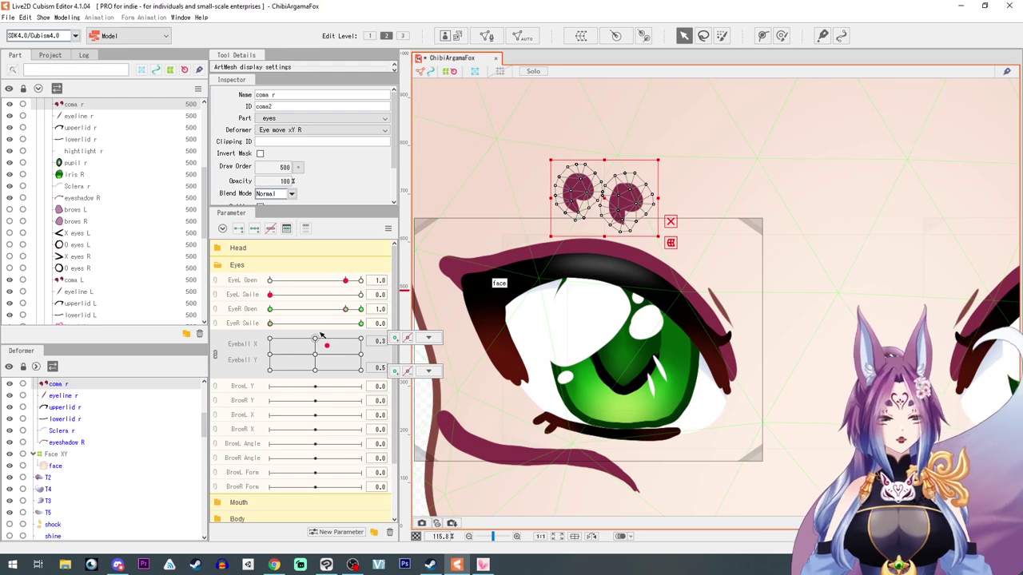
click(288, 130)
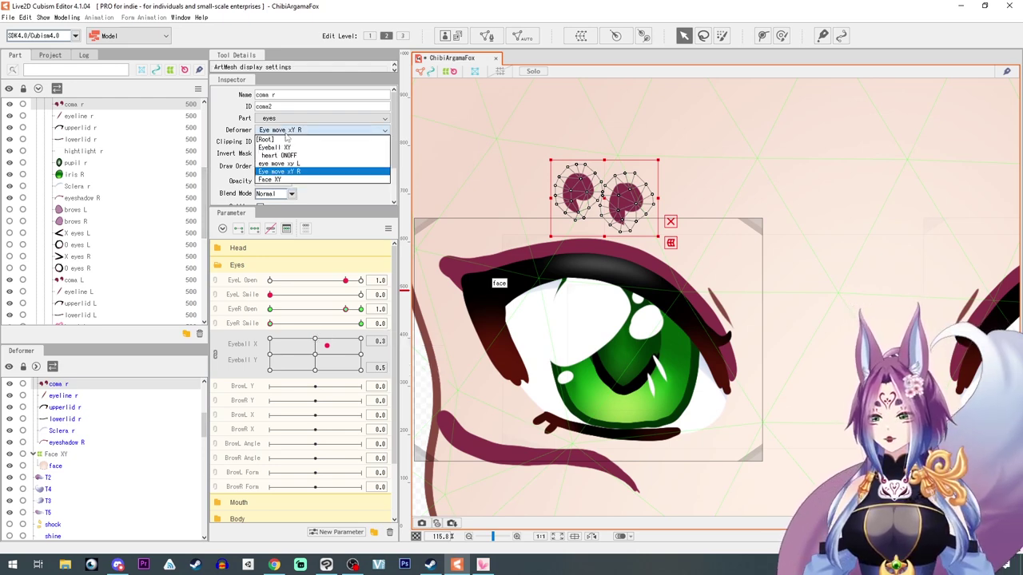
click(216, 117)
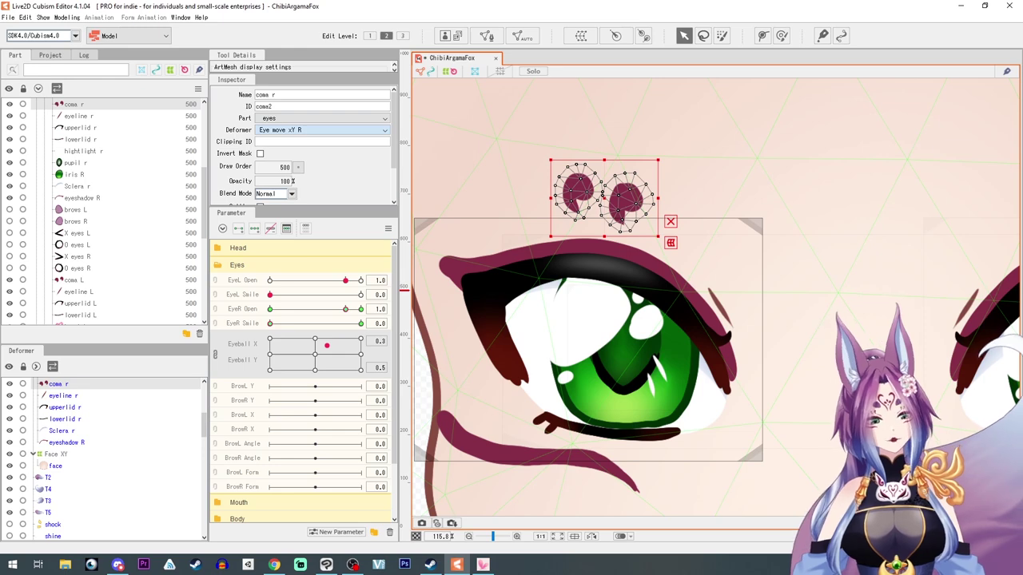
key(alt+Tab)
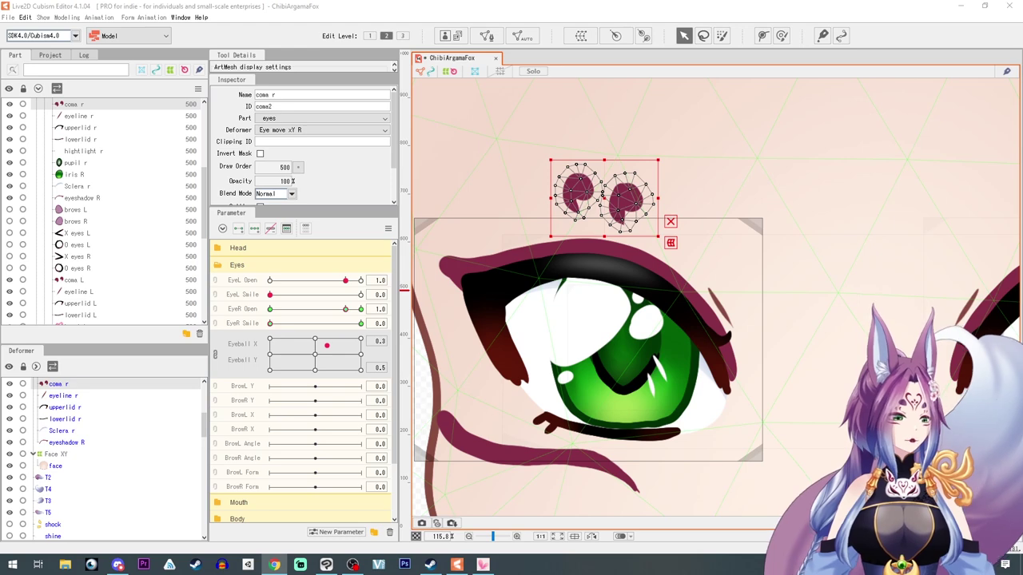
key(alt+Tab)
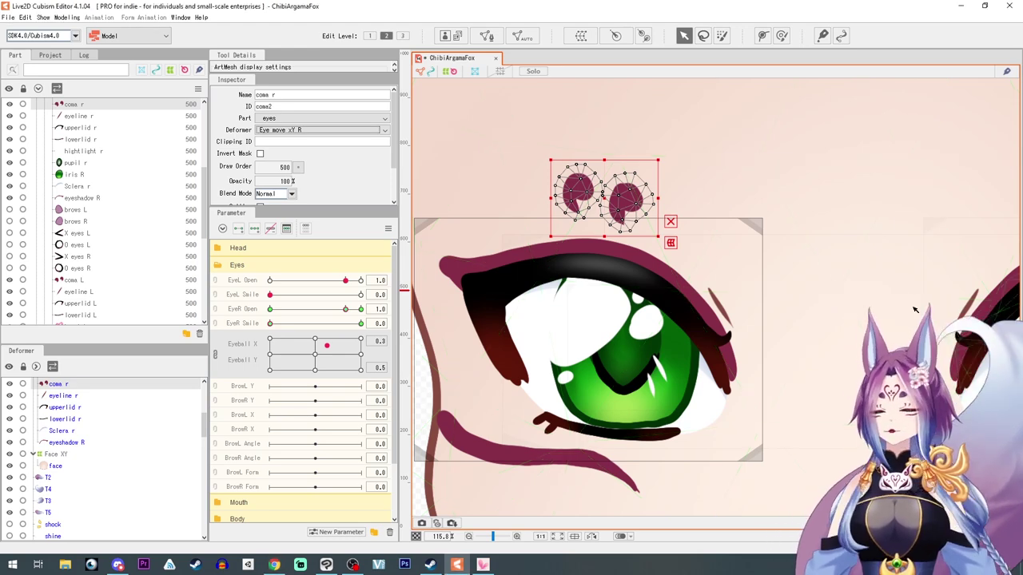
scroll(698, 314, down, 5)
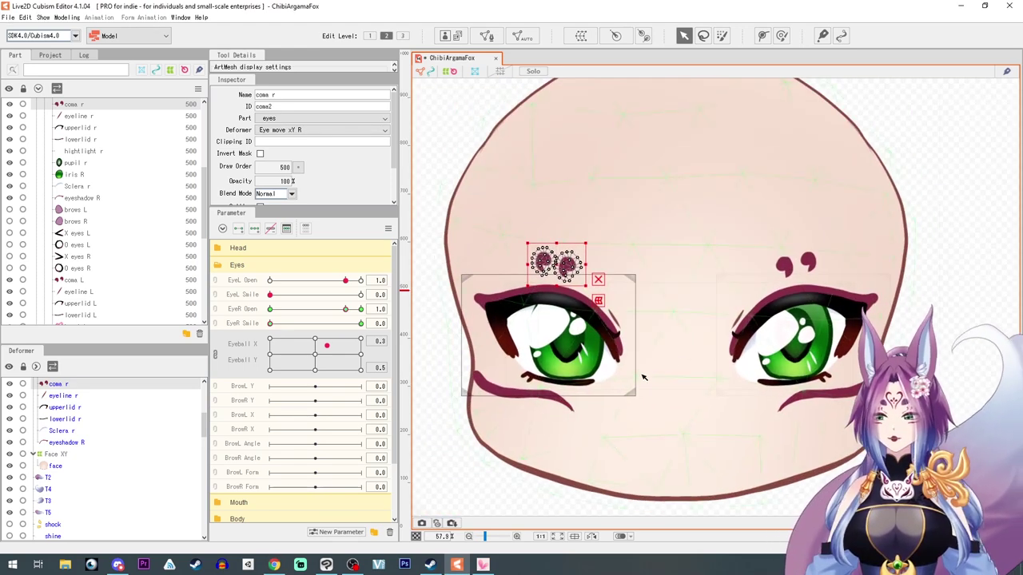
click(333, 352)
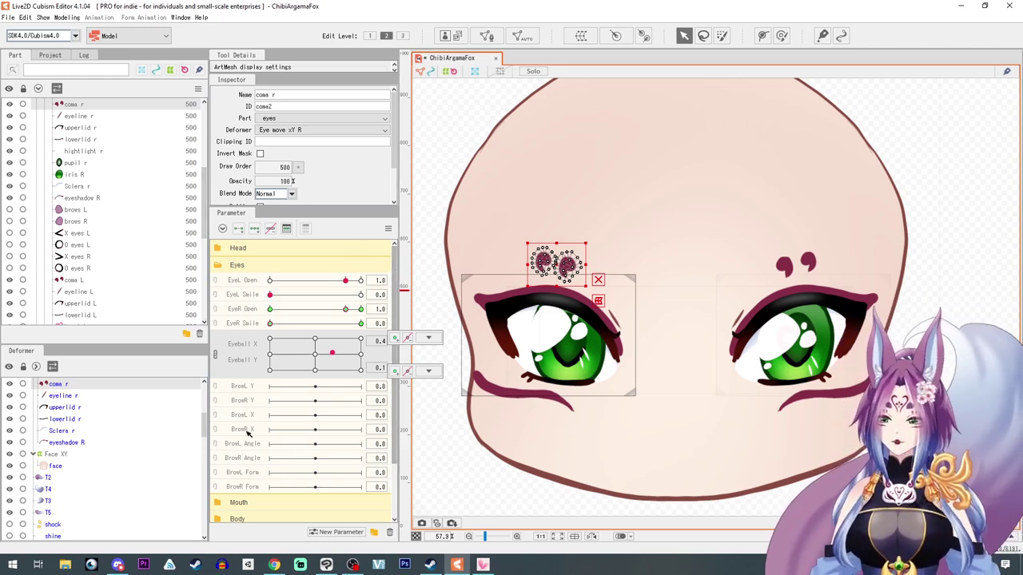
drag(314, 351, 315, 354)
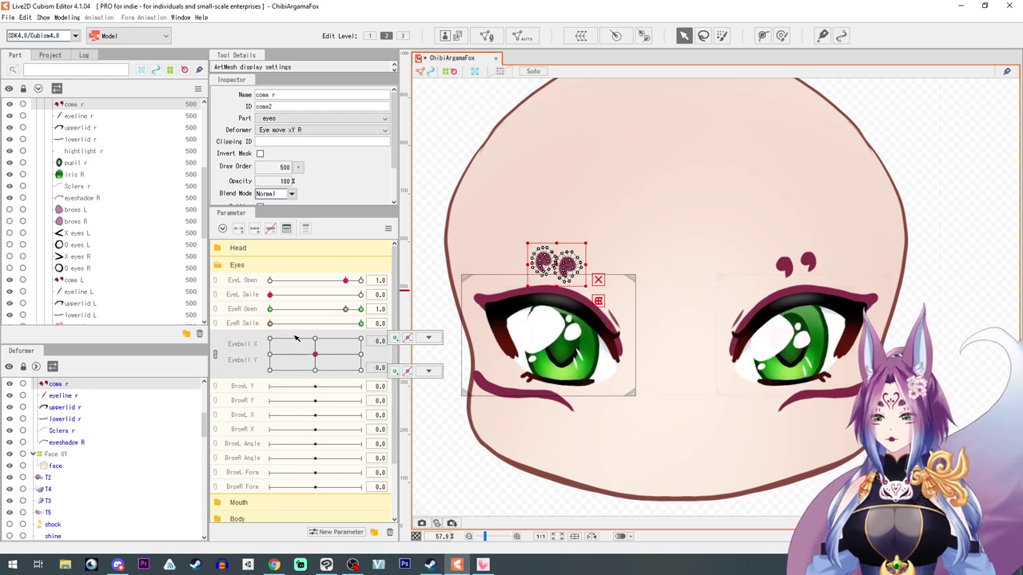
- Expand the Head parameter group and examine the Angle X and Angle Y parameters
click(214, 248)
click(215, 265)
mouse_move(317, 279)
mouse_down()
mouse_move(314, 254)
mouse_move(298, 314)
mouse_move(254, 275)
mouse_move(315, 280)
mouse_up()
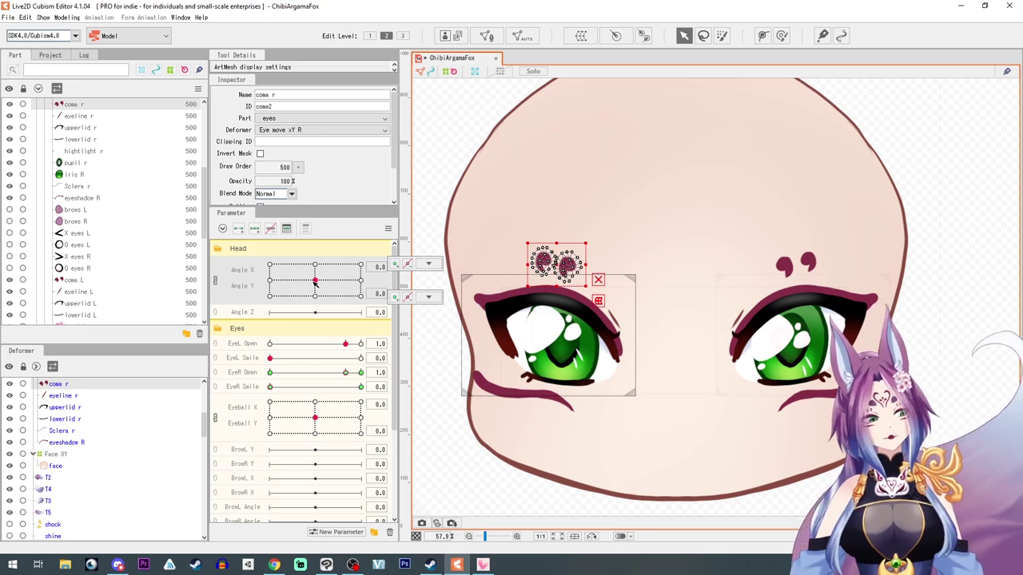
click(428, 297)
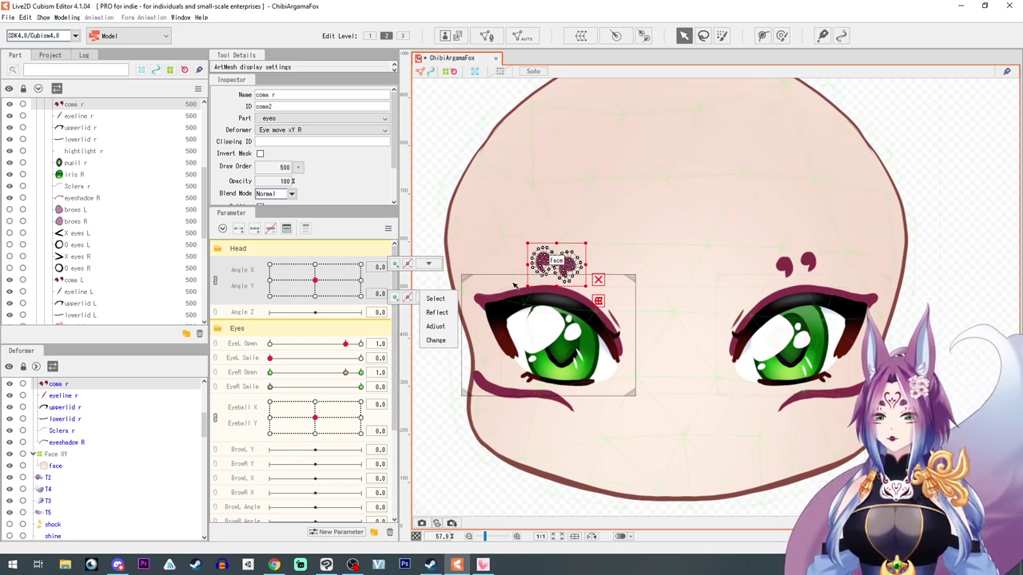
- Copy the face mesh's ID, apply it as the Clipping ID of eyeshadow R, and select makeup cheek R
click(522, 222)
double_click(286, 105)
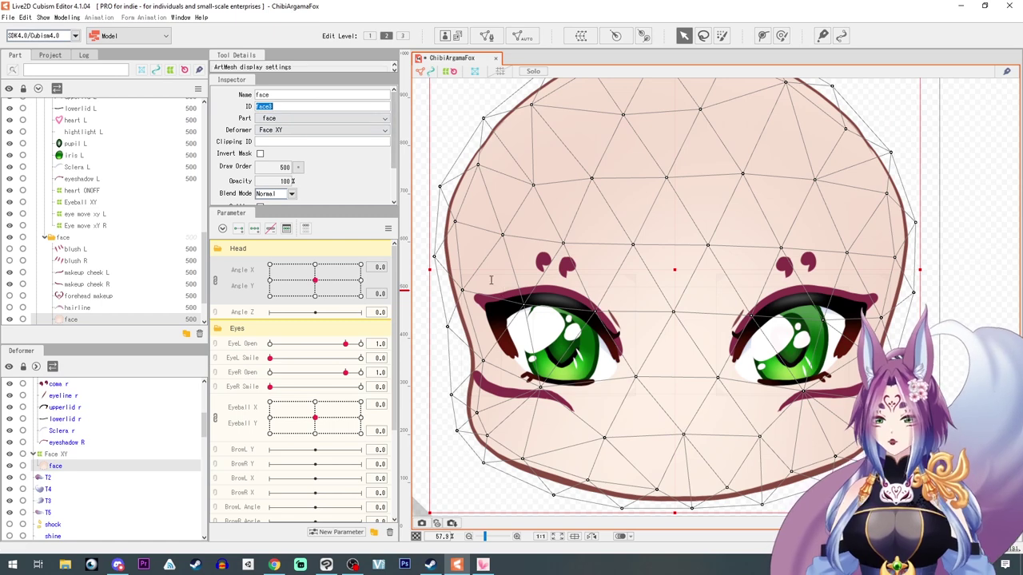
click(962, 167)
click(507, 299)
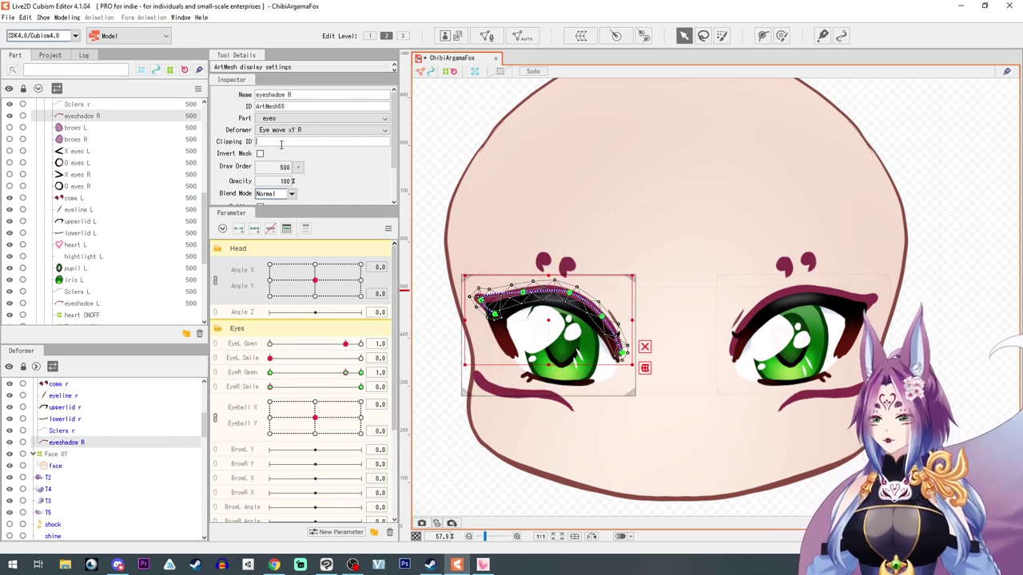
click(505, 395)
click(485, 391)
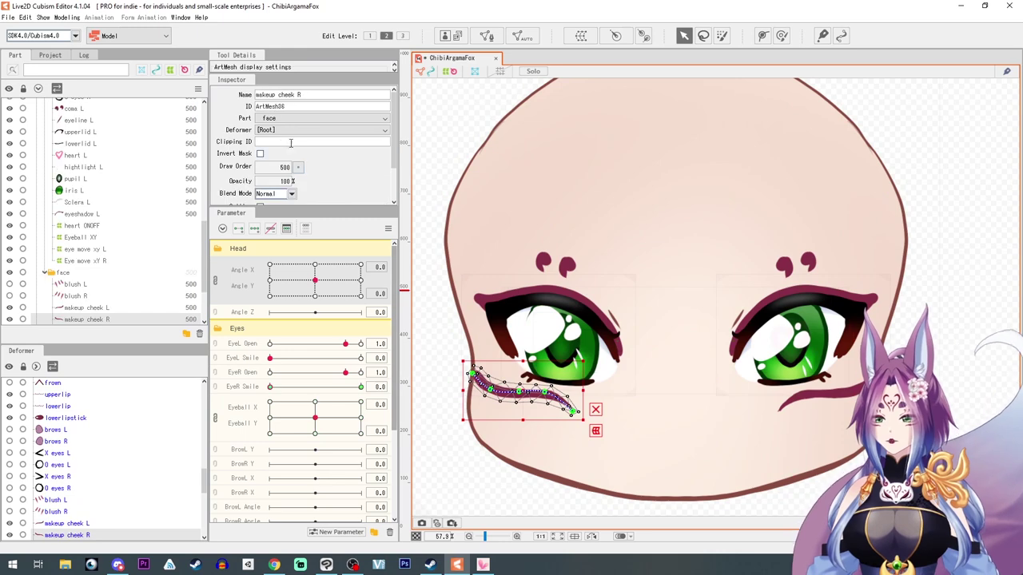
- Set the Clipping ID of makeup cheek L and eyeshadow L to face3, then test Angle X/Y and return both to 0.0
click(836, 392)
click(338, 142)
text(face3)
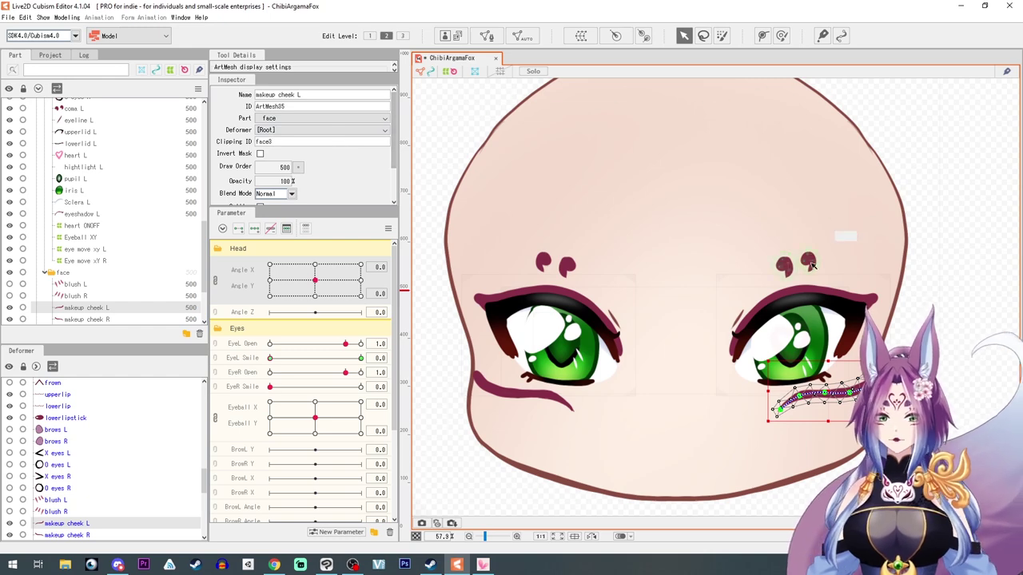
click(831, 296)
click(315, 142)
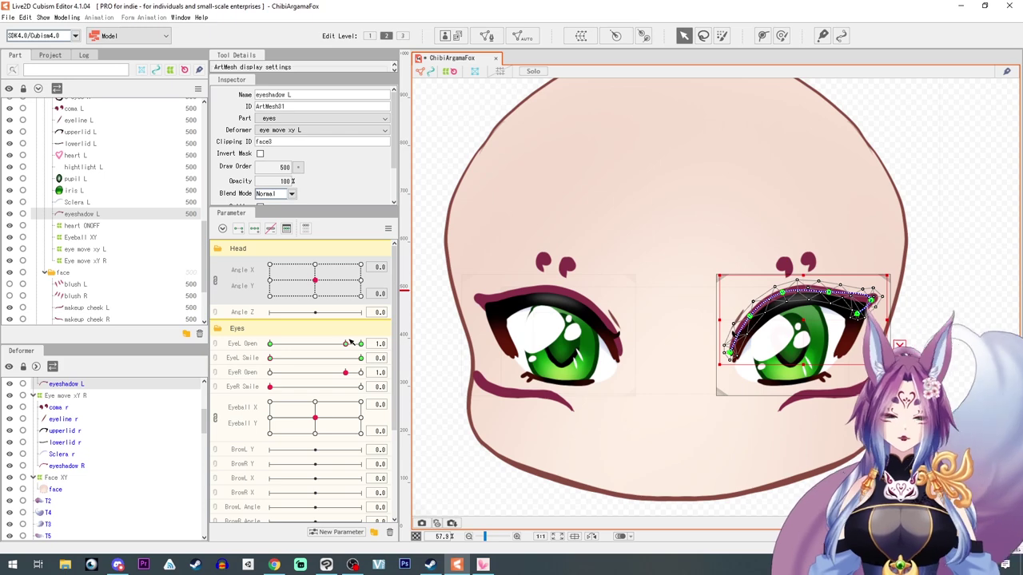
mouse_move(314, 280)
mouse_down()
mouse_move(384, 271)
mouse_move(171, 297)
mouse_move(128, 294)
mouse_move(126, 266)
mouse_move(286, 329)
mouse_move(244, 276)
mouse_move(323, 297)
mouse_up()
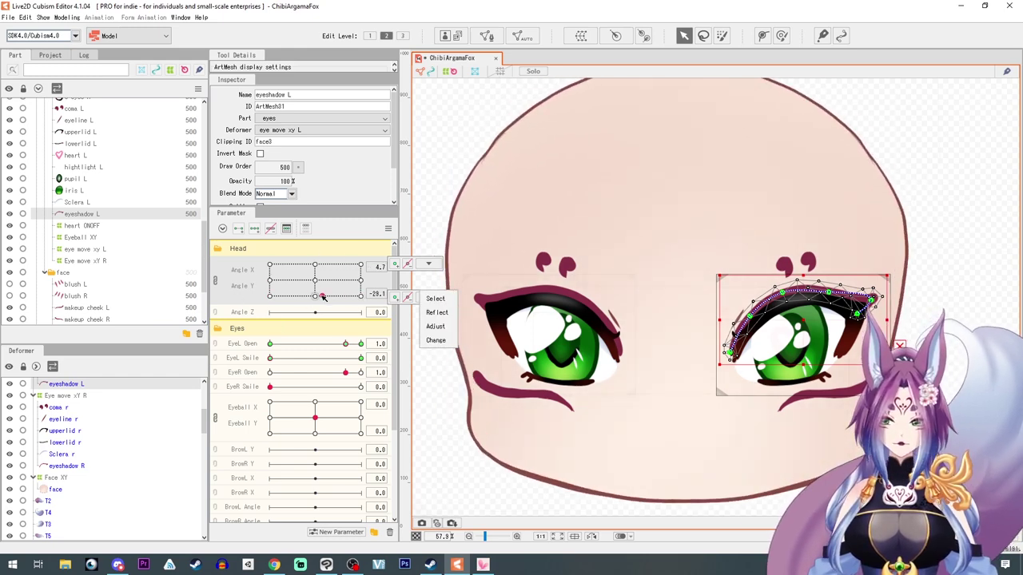
click(317, 283)
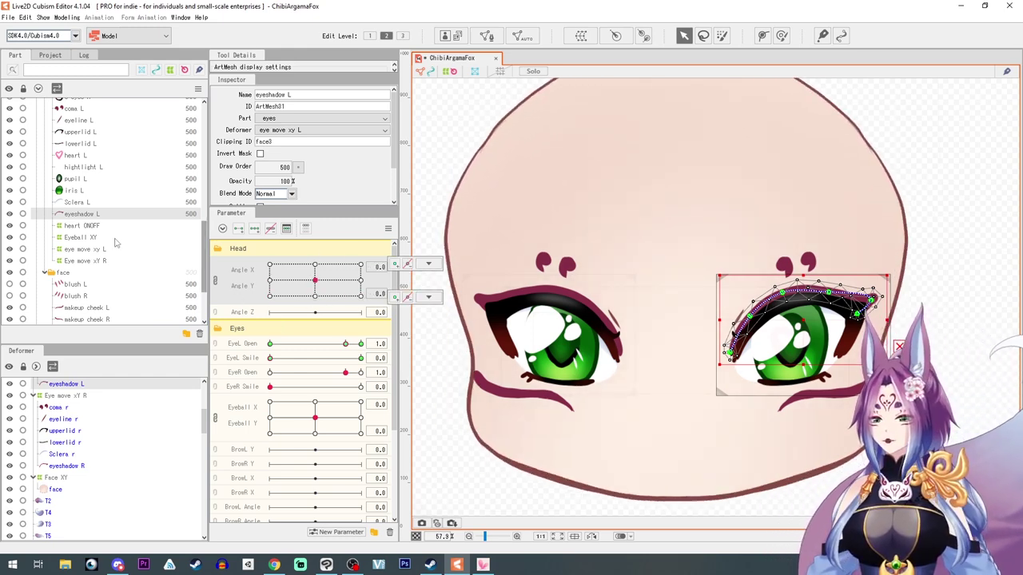
- Select makeup cheek L, then collapse the Eyeball XY, eye move xy L, Eye move xY R and Face XY deformers in the hierarchy
click(826, 397)
drag(701, 225, 890, 432)
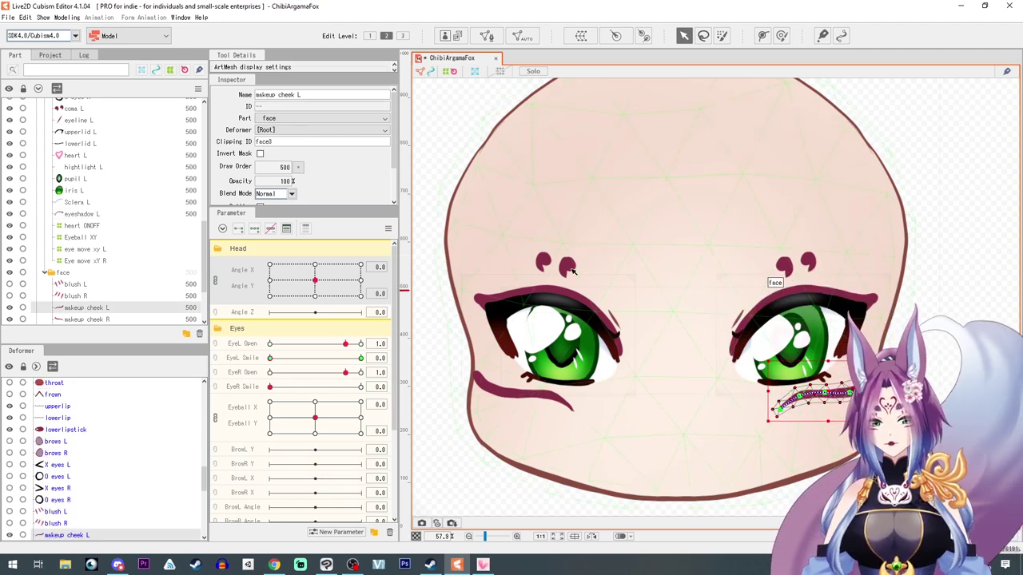
scroll(90, 293, up, 2)
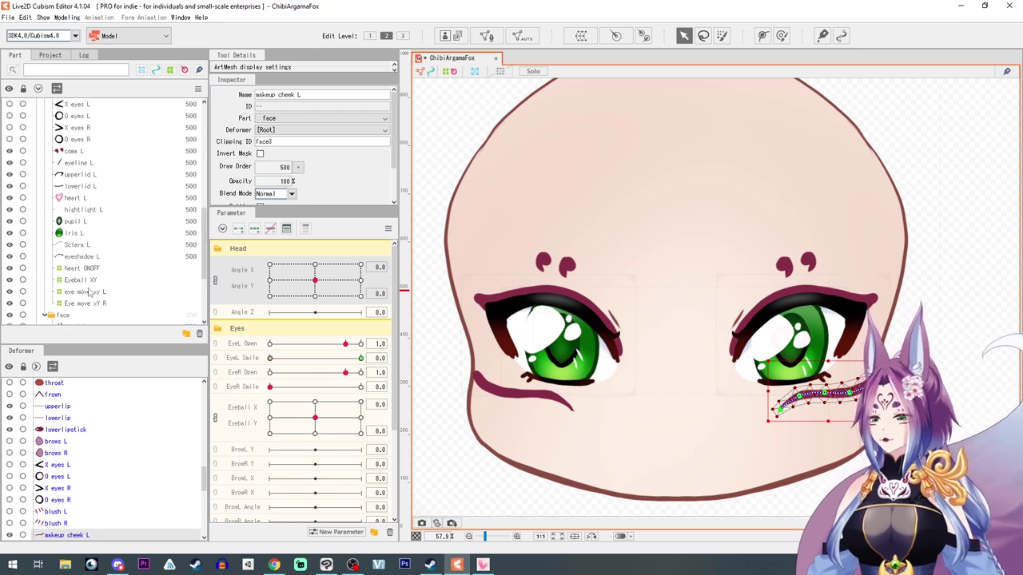
scroll(69, 428, up, 10)
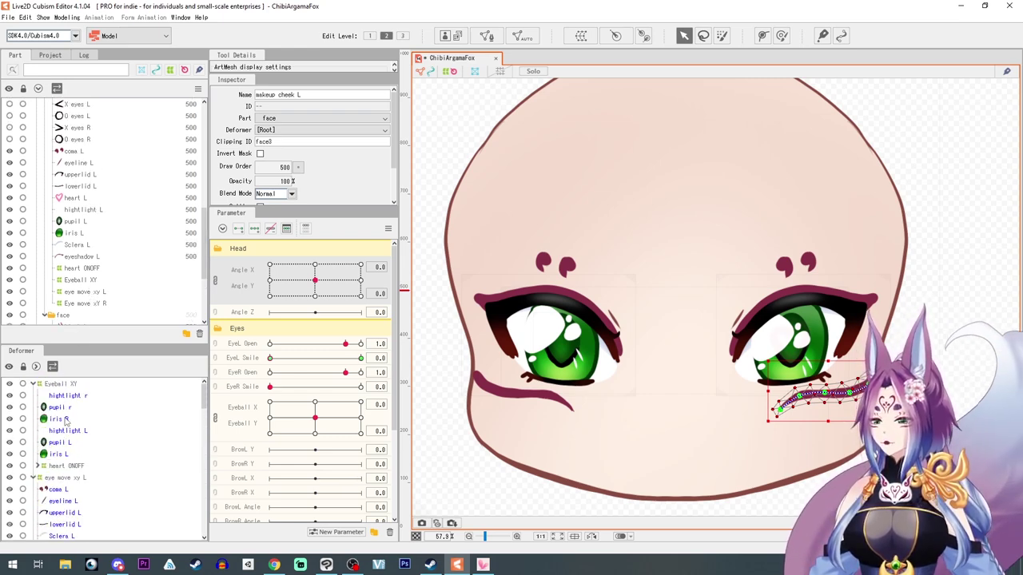
click(32, 385)
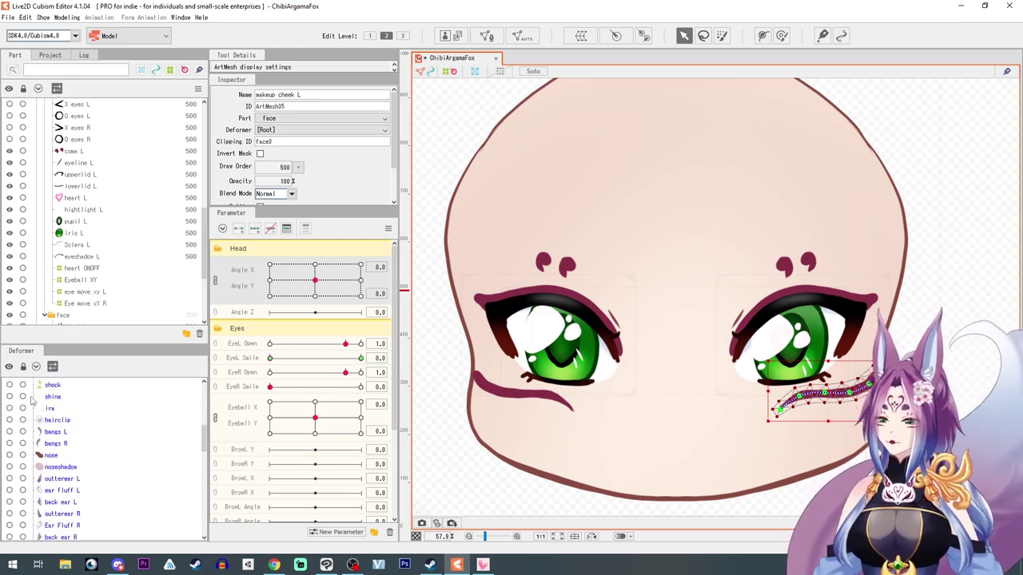
click(29, 397)
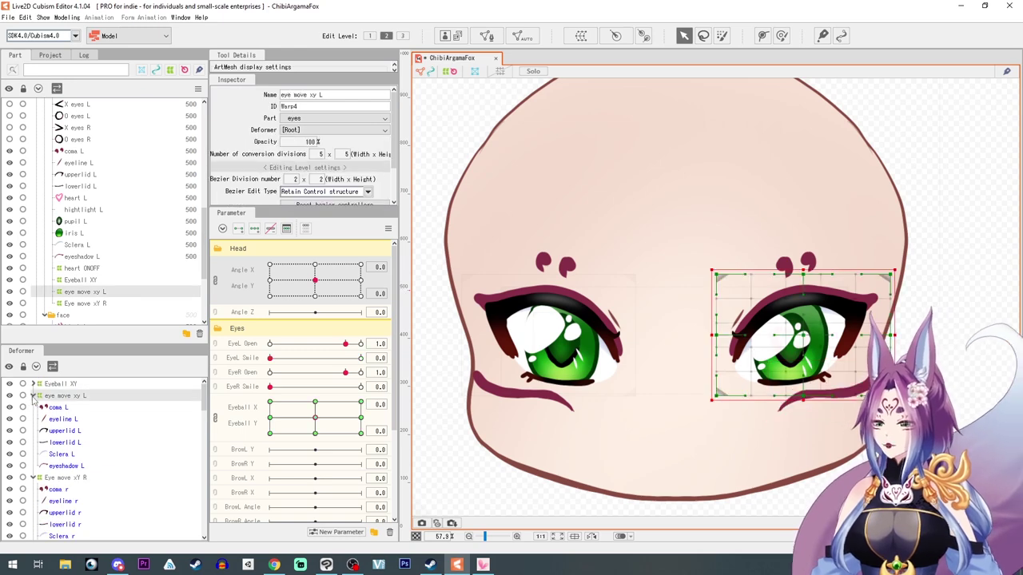
click(33, 397)
click(33, 408)
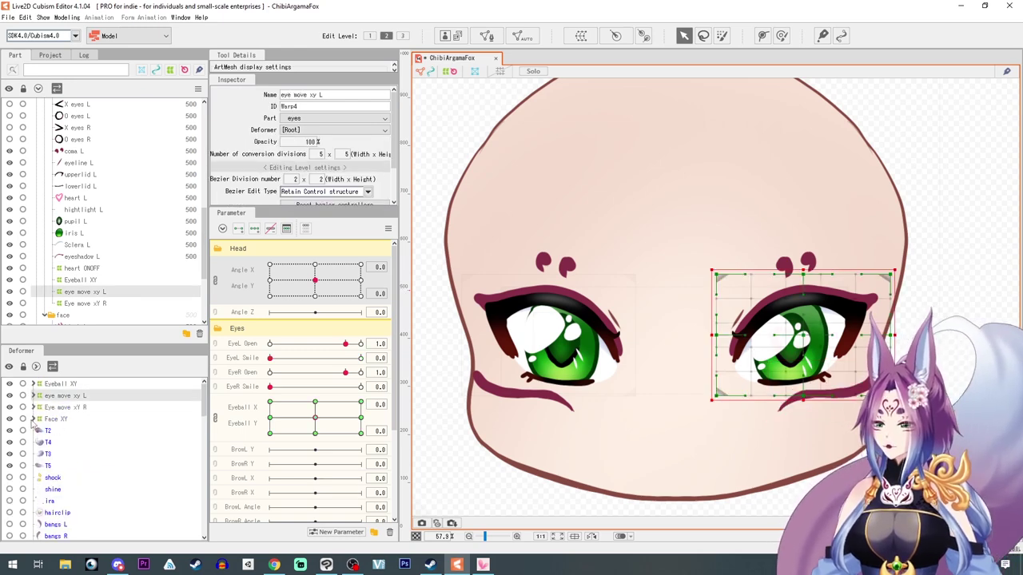
- Review the Eyeball XY, eye move xy L and Eye move xY R deformers together, then expand Eyeball XY to show its children
click(84, 387)
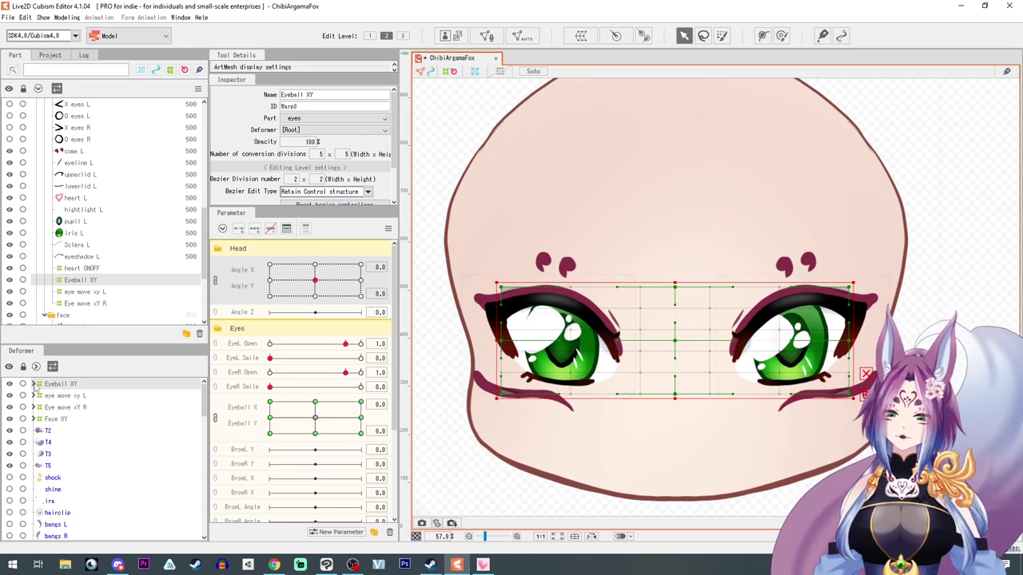
click(33, 385)
click(33, 385)
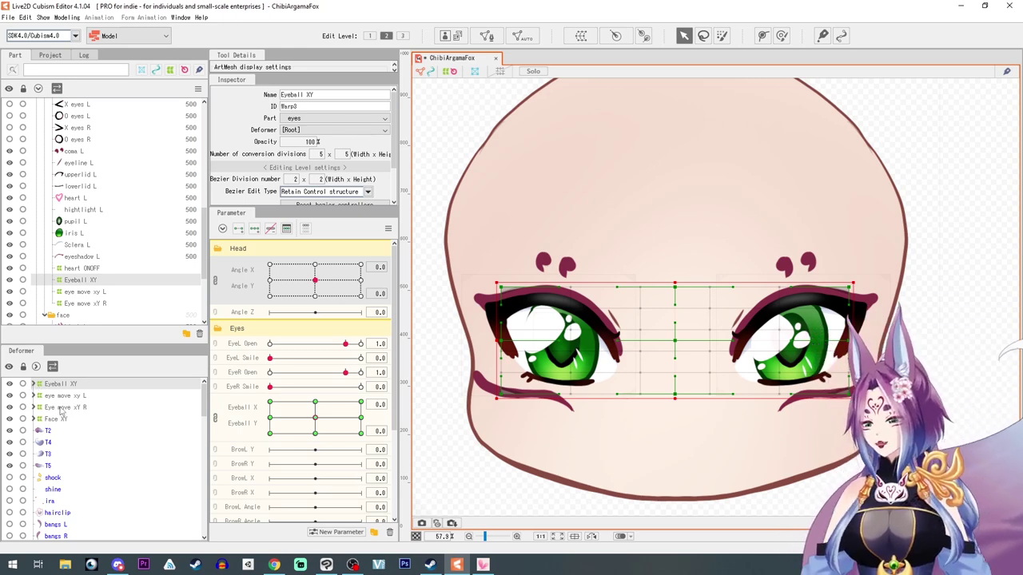
shift+click(62, 409)
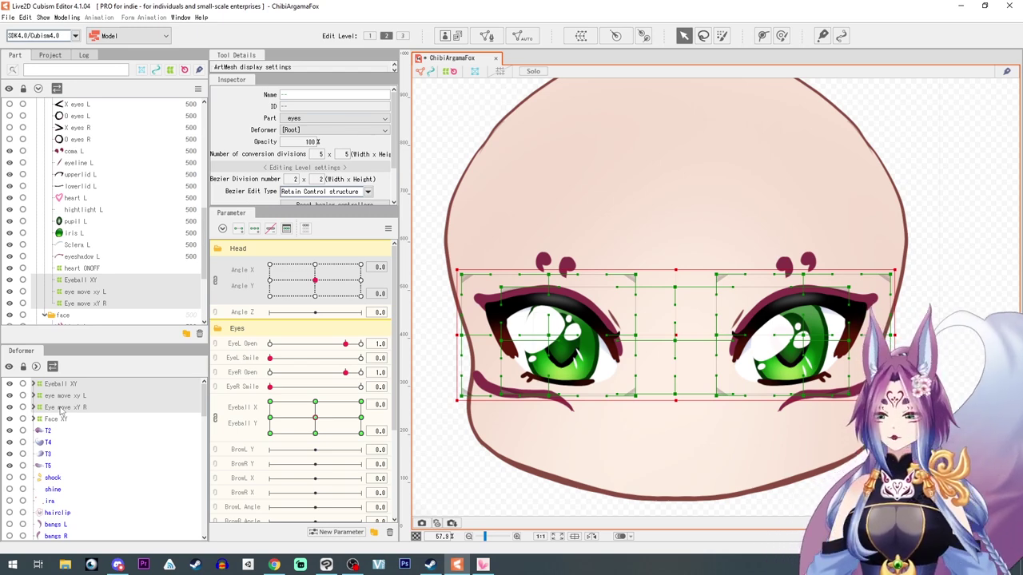
click(36, 386)
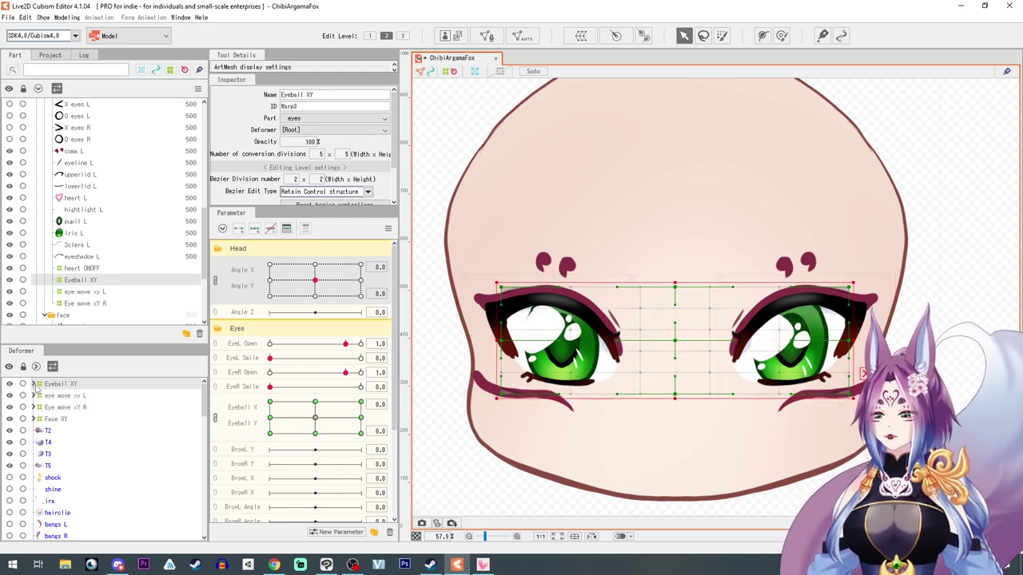
click(34, 385)
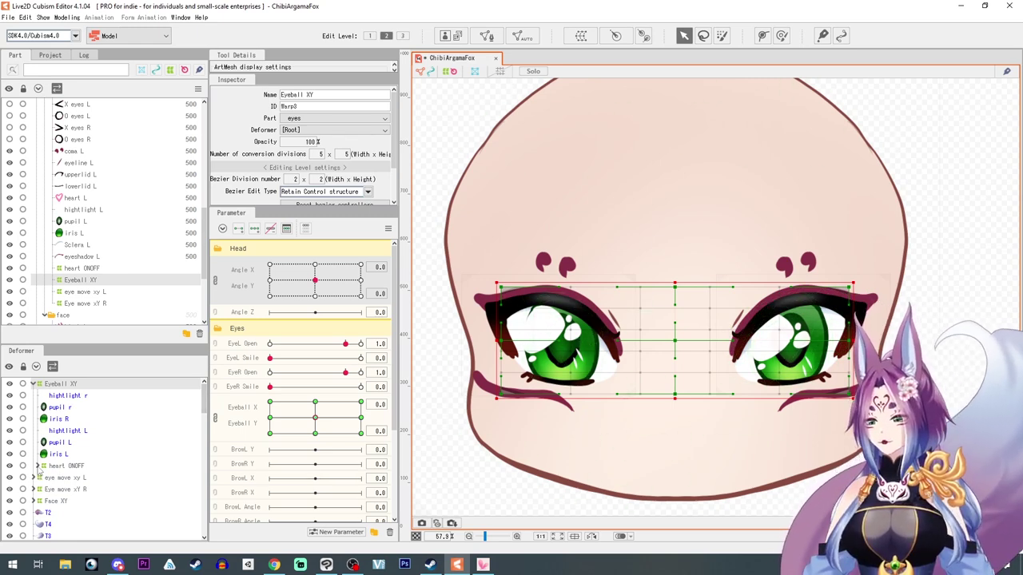
- Inspect the heart L mesh inside the heart ONOFF deformer and look through the Part list and the parameters
click(34, 466)
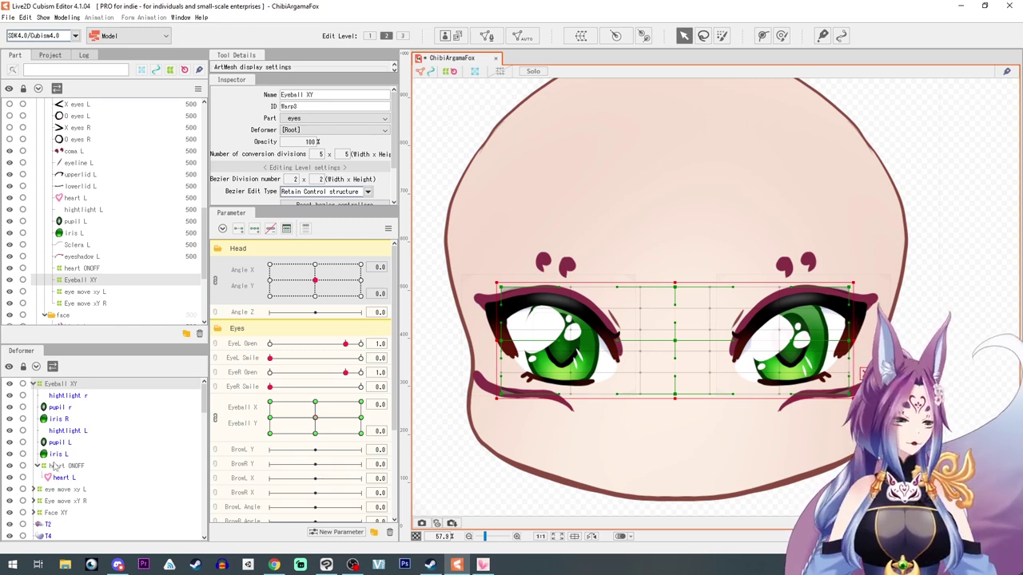
click(61, 466)
click(59, 478)
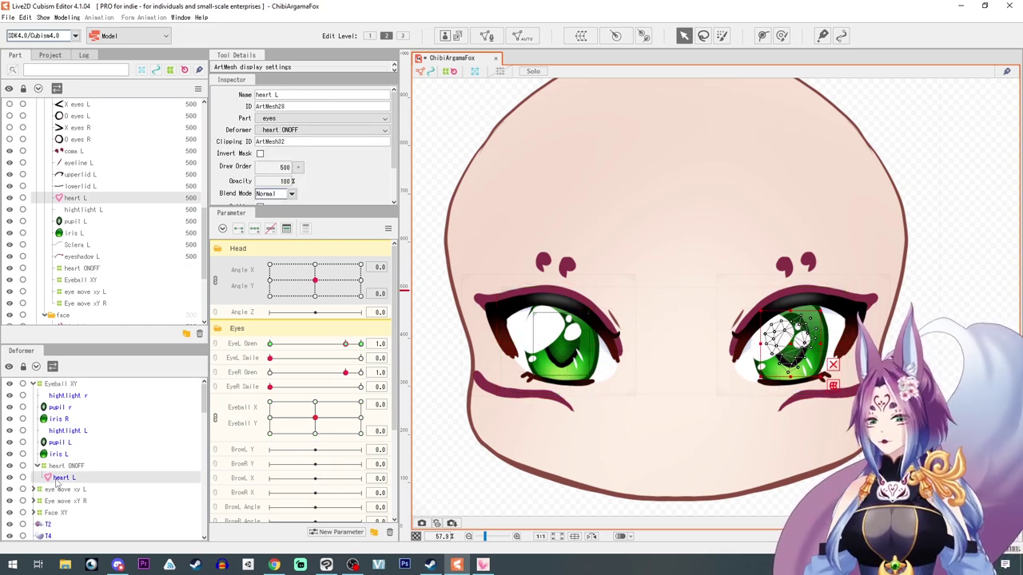
scroll(62, 240, down, 2)
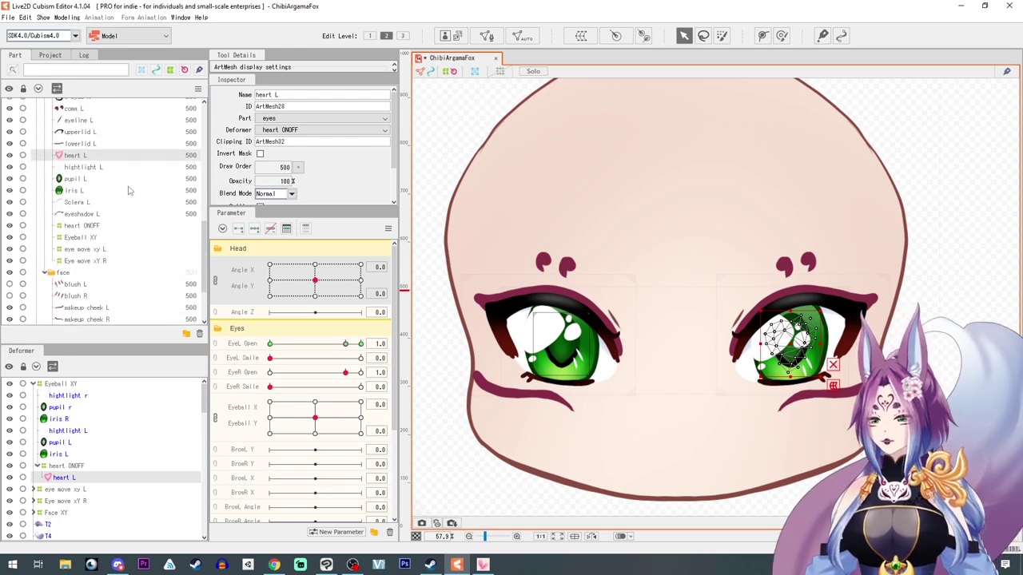
scroll(124, 192, up, 4)
scroll(104, 222, up, 4)
scroll(57, 260, up, 4)
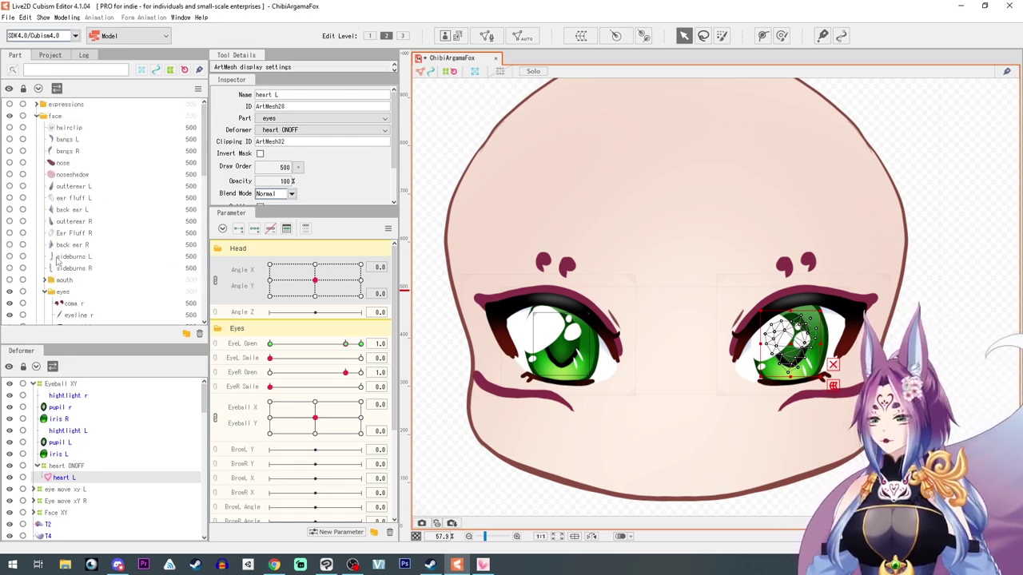
scroll(57, 261, down, 5)
scroll(58, 262, up, 7)
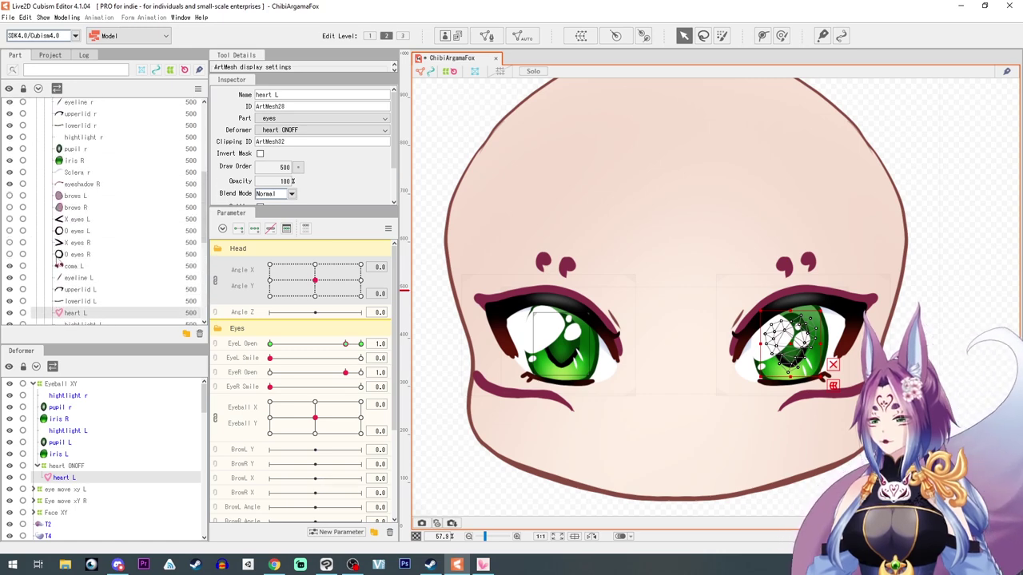
scroll(57, 264, up, 4)
scroll(315, 452, down, 5)
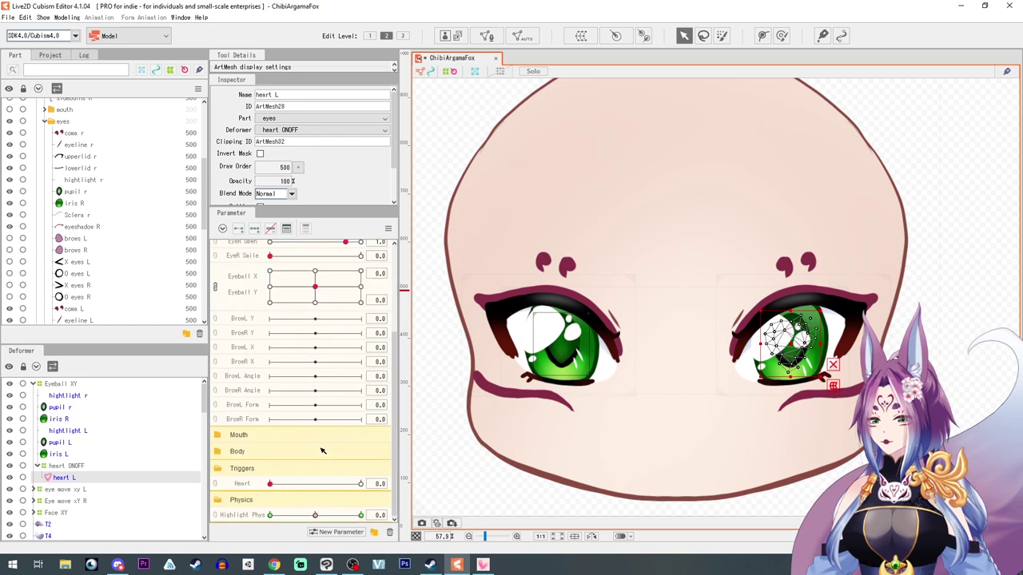
- Set the Heart parameter to 1.0 to preview the heart and check the eye parts in the Part list
drag(272, 484, 362, 484)
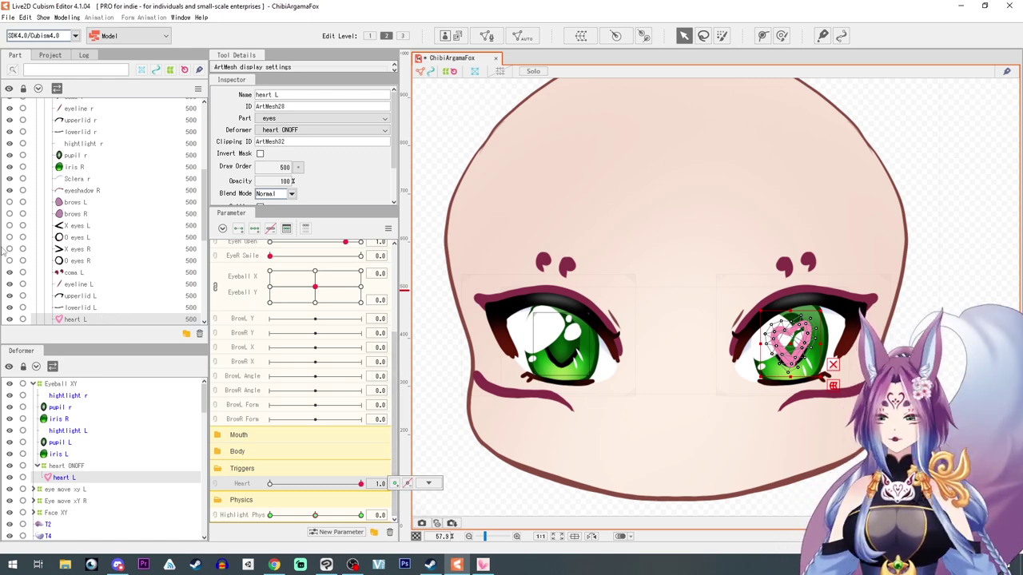
scroll(110, 201, up, 5)
scroll(110, 201, down, 5)
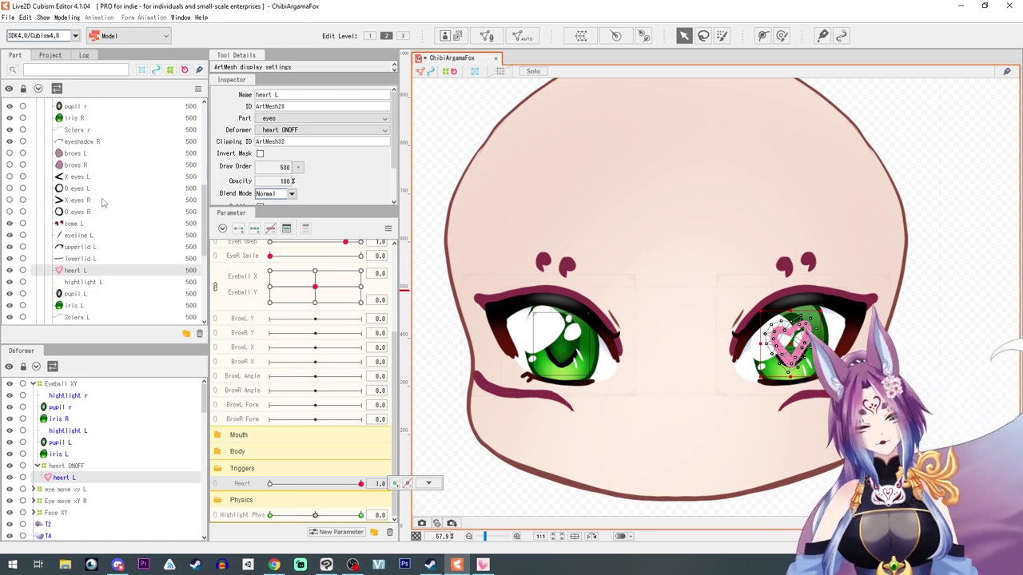
- Duplicate the heart L mesh and rename the copy heart r
right_click(54, 478)
click(71, 520)
key(ctrl+v)
drag(281, 95, 274, 94)
text(r)
- Try to copy the Clipping ID used by a right-eye mesh for the duplicated heart
right_click(51, 478)
right_click(792, 328)
click(919, 435)
click(490, 374)
scroll(344, 478, up, 5)
drag(256, 141, 329, 140)
key(ctrl+c)
- Try to replace heart r's Clipping ID with one from a right-eye mesh, and clear the Clipping ID value
click(607, 366)
drag(256, 107, 289, 106)
click(76, 104)
drag(256, 142, 286, 142)
key(ctrl+v)
scroll(291, 390, down, 5)
key(BackSpace)
scroll(61, 272, down, 4)
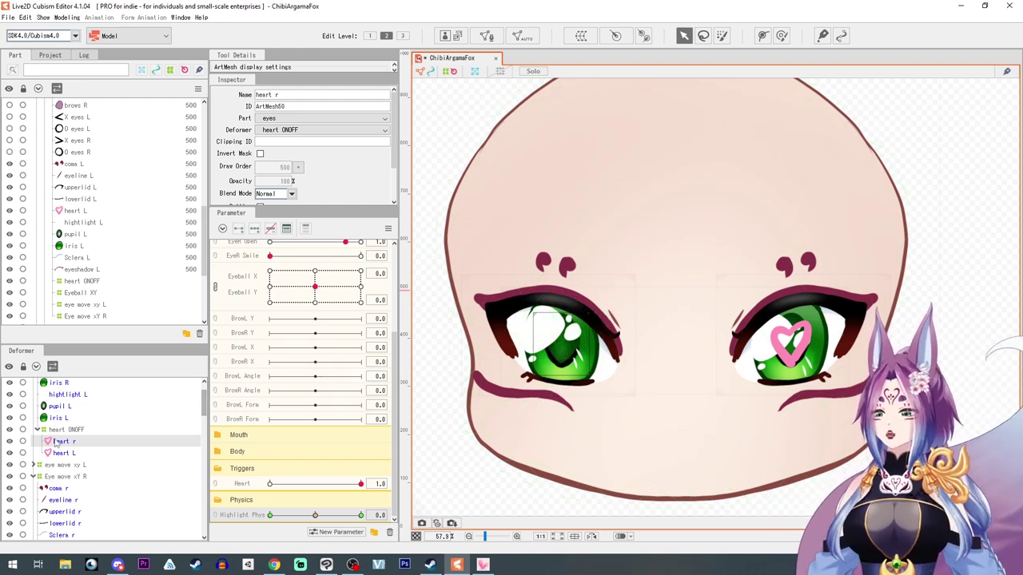
- Test EyeL Open at 1.2 to check how the heart follows the left eye
scroll(158, 230, up, 4)
scroll(312, 324, up, 4)
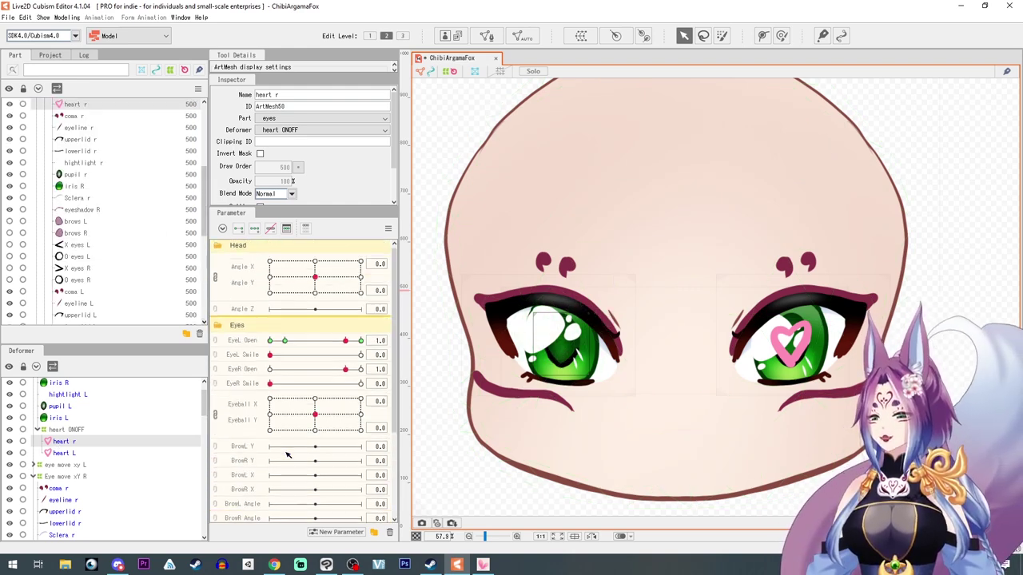
drag(346, 348, 345, 374)
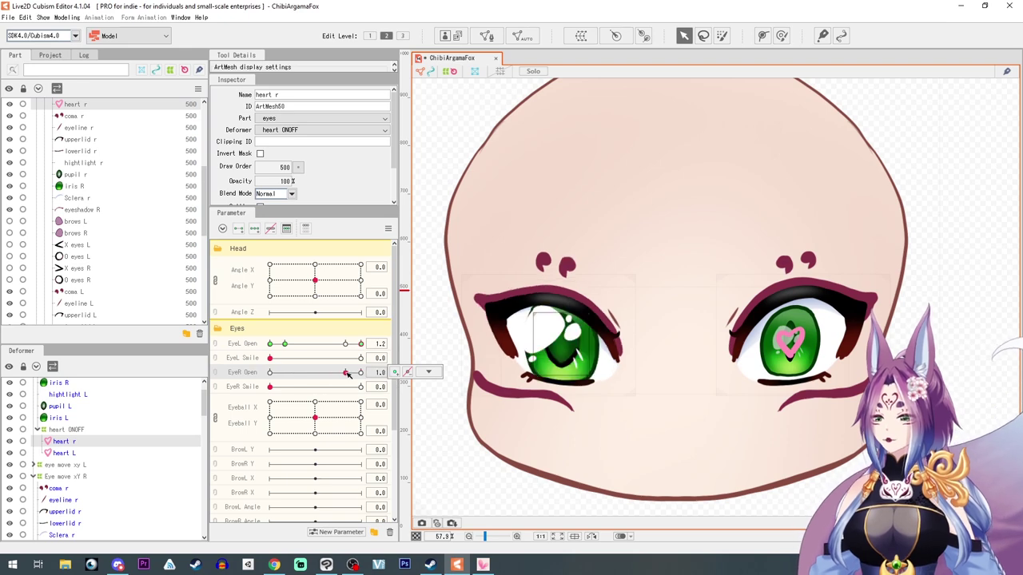
- Delete the heart ONOFF deformer together with the heart L and heart r meshes
click(37, 432)
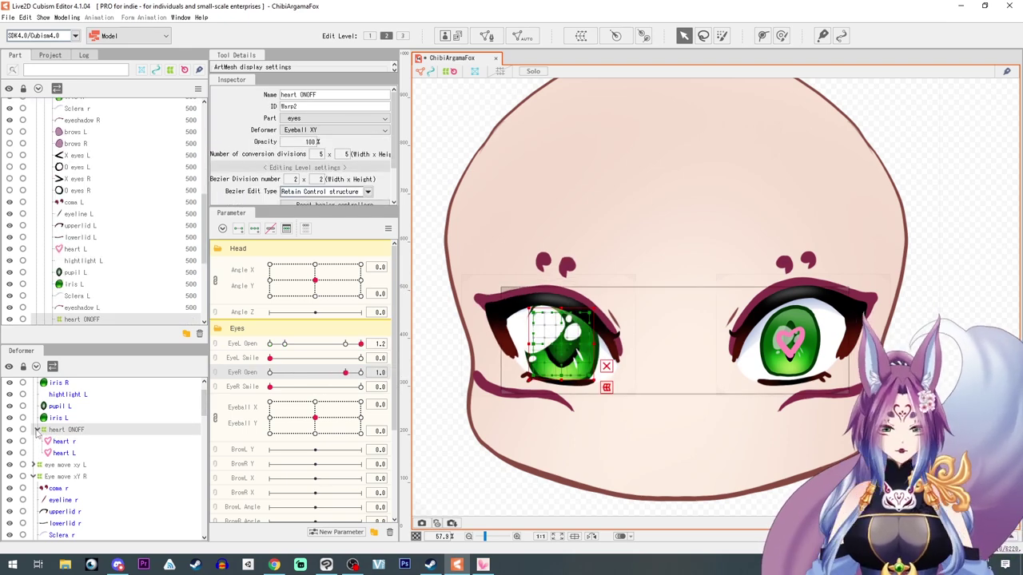
key(Delete)
click(56, 408)
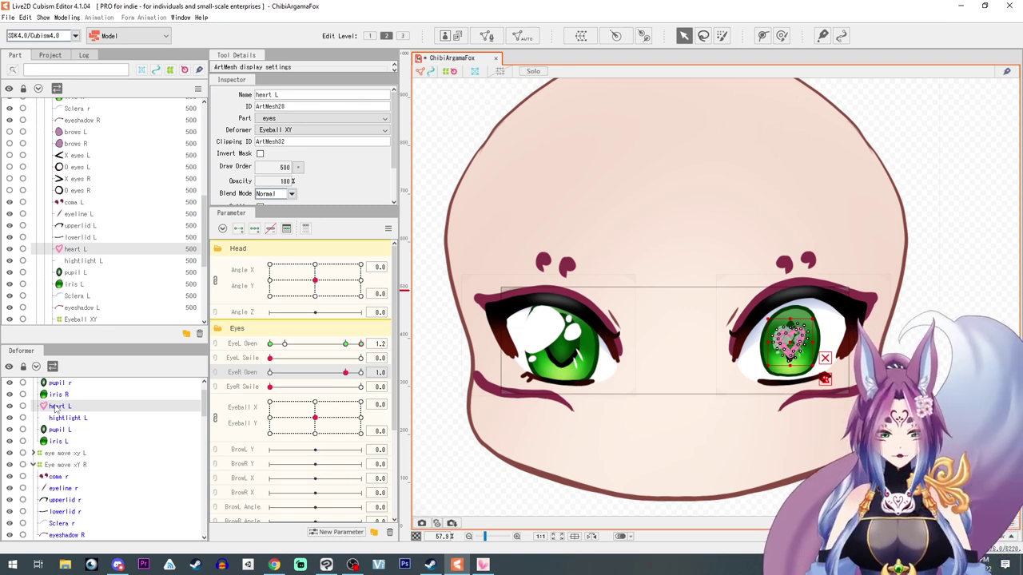
scroll(68, 232, up, 5)
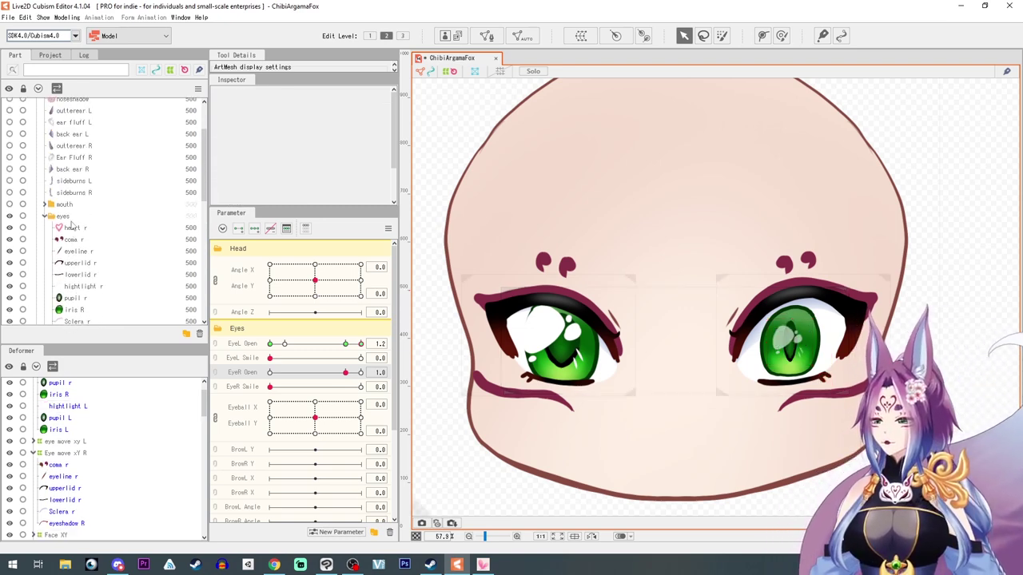
click(66, 230)
key(Delete)
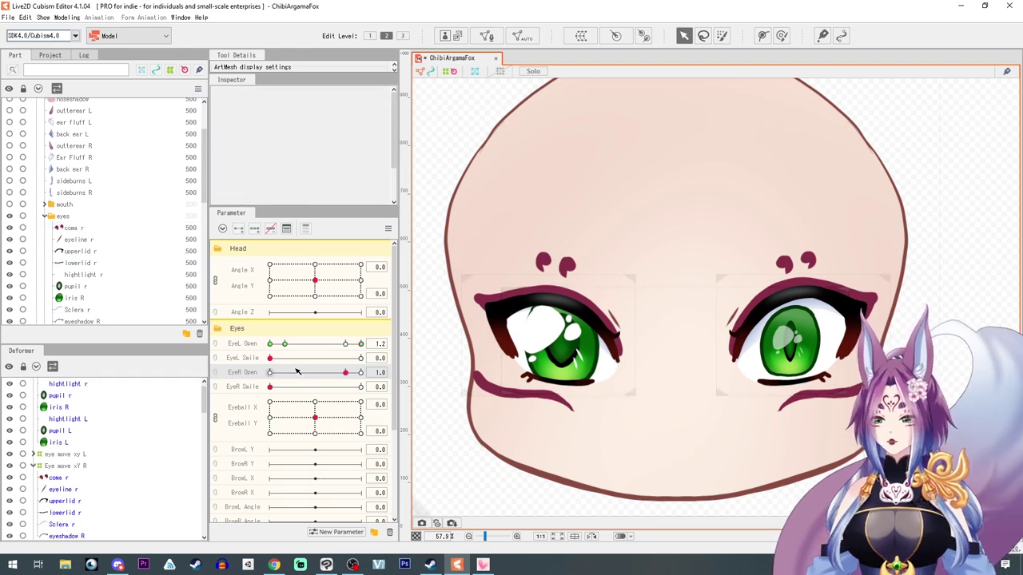
- Undo the heart deletions, the EyeL Open change and the clearing of heart r's Clipping ID
key(ctrl)
key(ctrl)
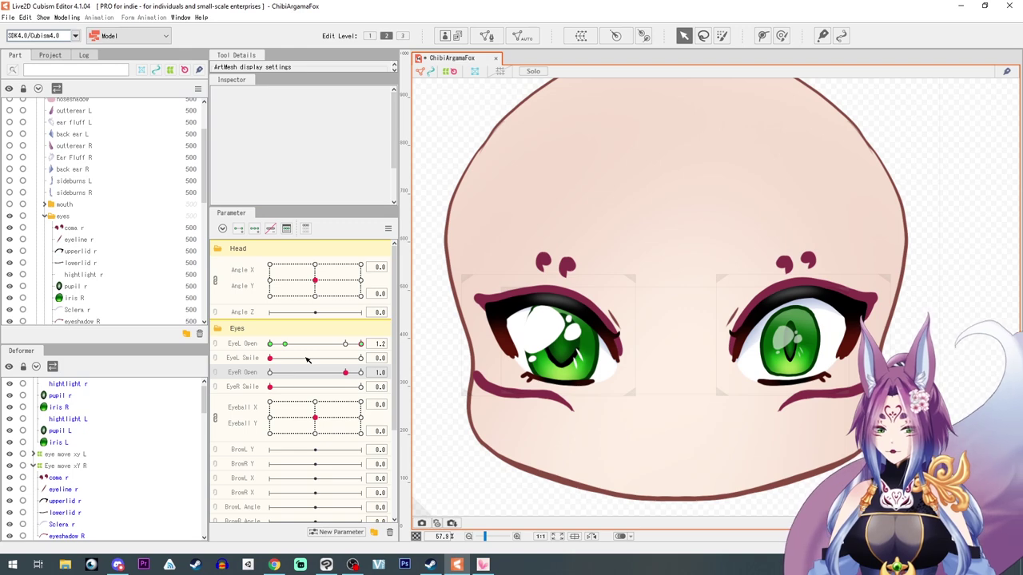
key(ctrl+z)
key(ctrl+z)
key(ctrl+z)
key(ctrl+z)
- Delete the duplicated heart r mesh and keep EyeL Open at 1.0
click(87, 468)
click(83, 467)
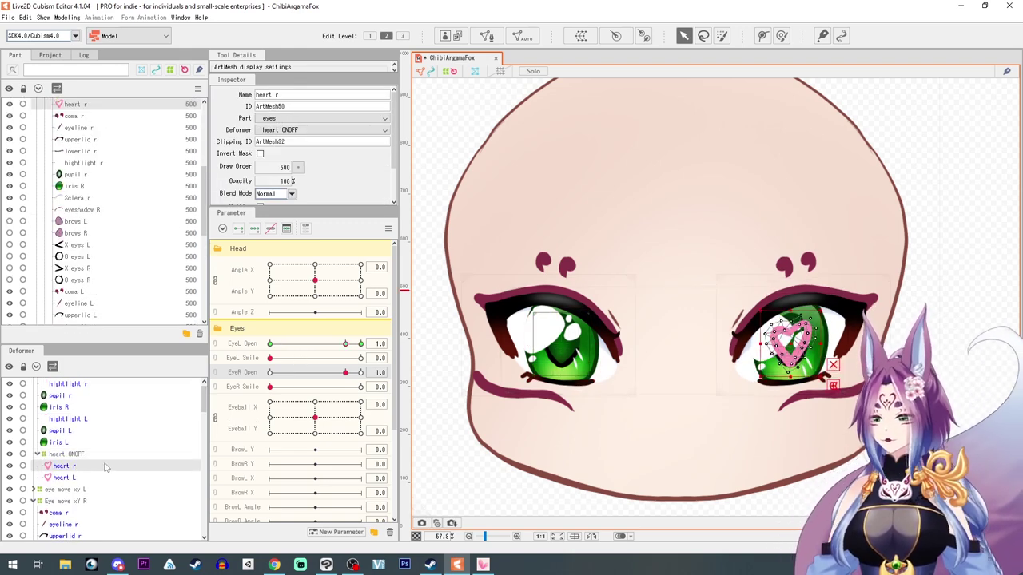
key(Delete)
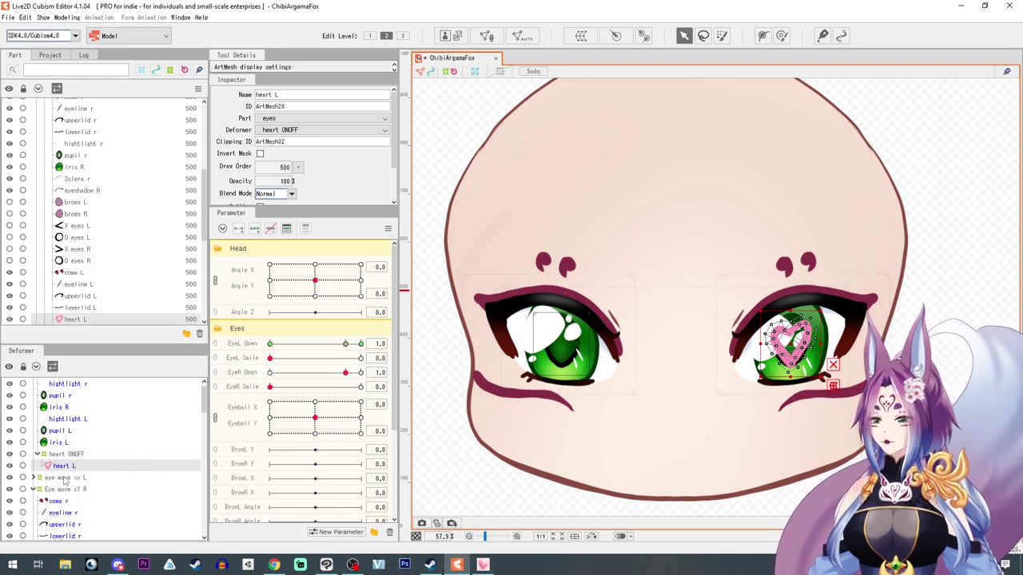
mouse_move(345, 345)
mouse_down()
mouse_move(254, 352)
mouse_move(368, 352)
mouse_move(344, 347)
mouse_up()
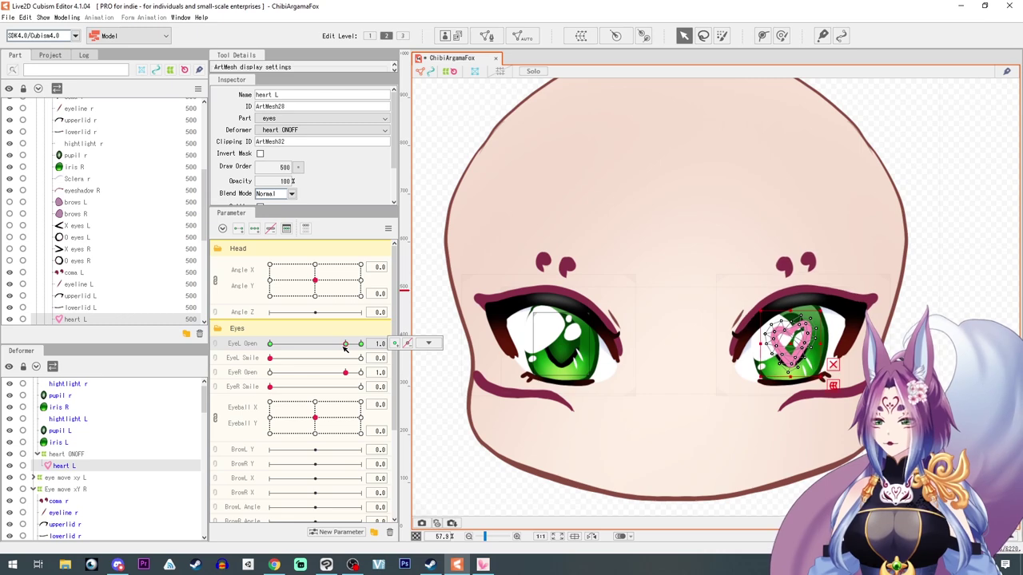
- Delete the heart ONOFF deformer and the heart L mesh from the Eyeball XY deformer
click(49, 454)
click(37, 455)
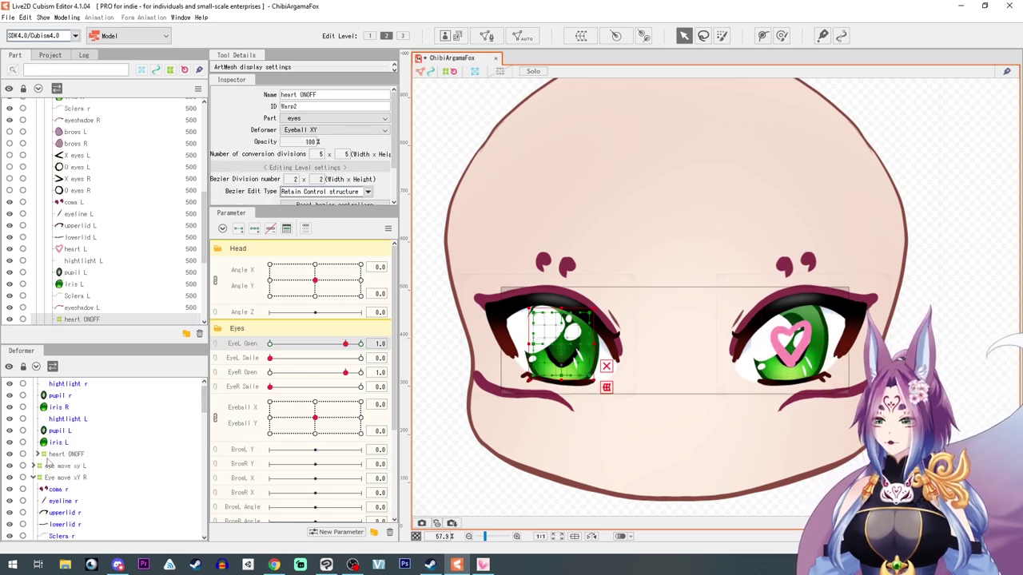
key(Delete)
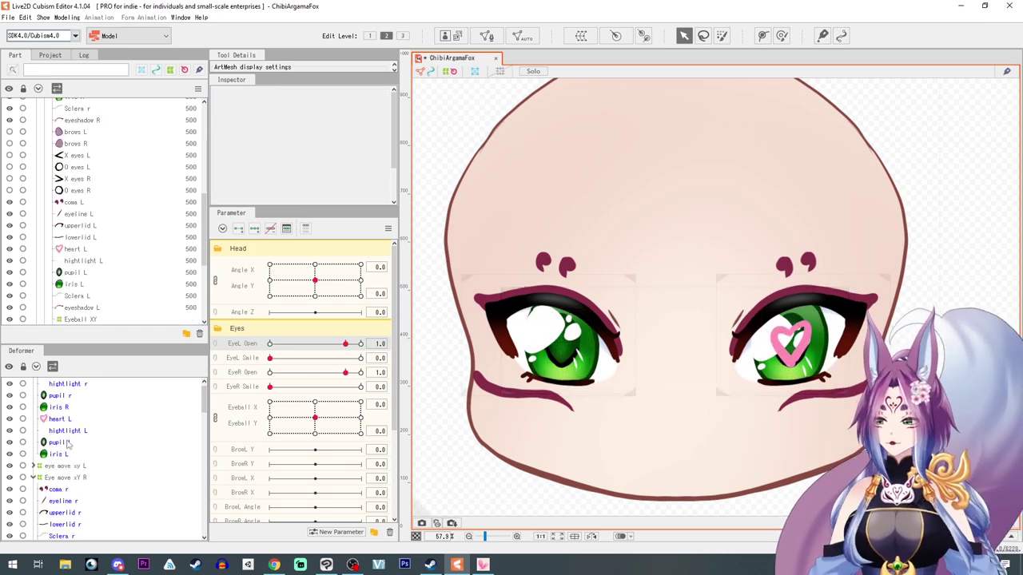
click(59, 430)
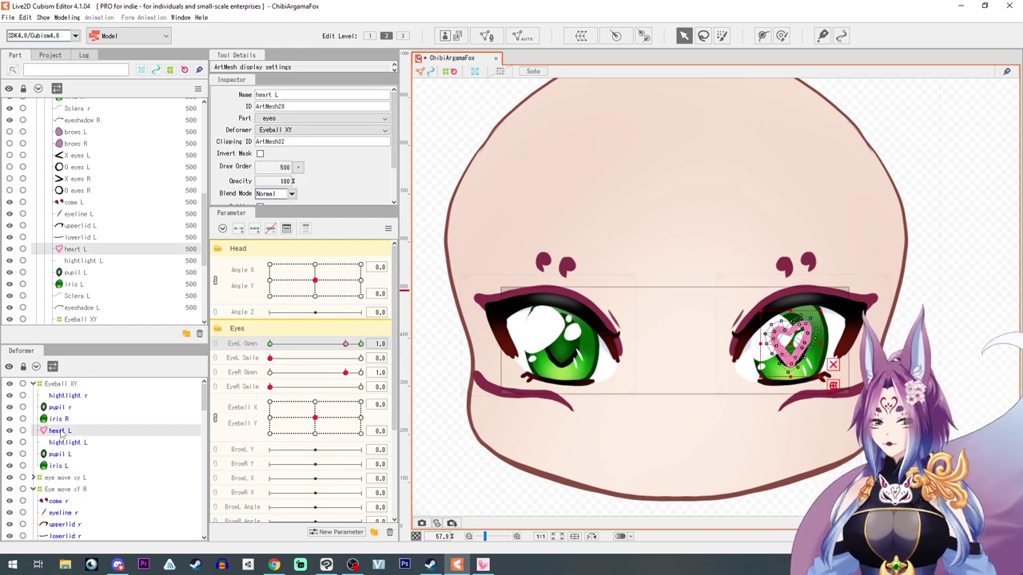
key(Delete)
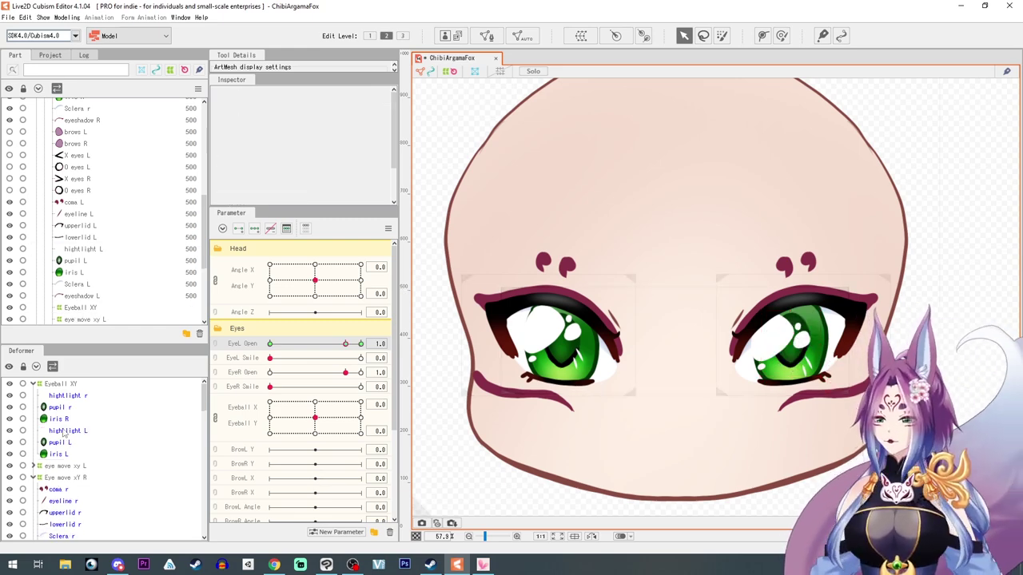
- Undo the Eye XY L parent deformer that groups Eyeball XYl and eye move xy L
click(61, 439)
click(56, 396)
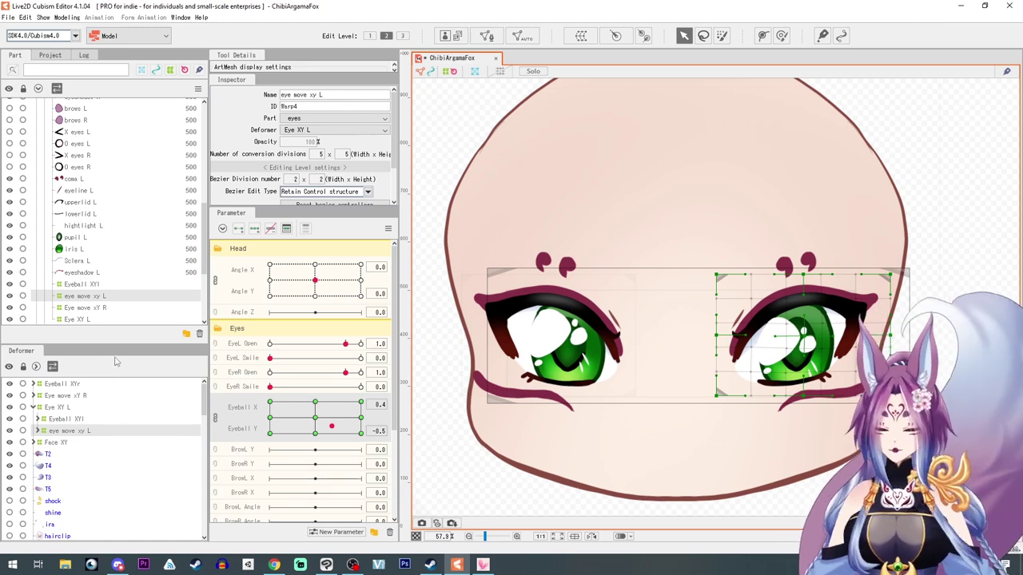
key(ctrl+z)
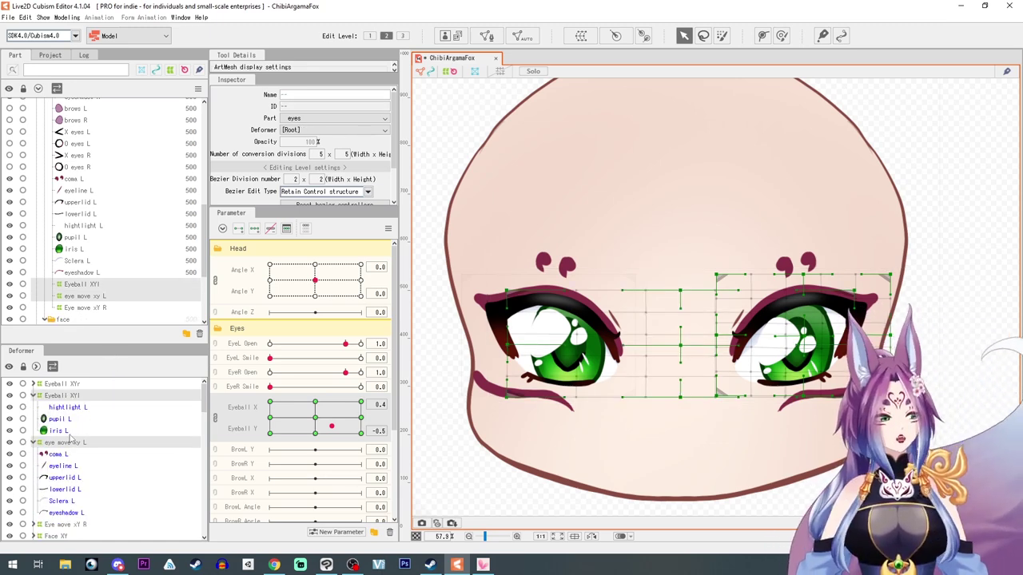
- Create a warp deformer named Eyeball XYL around hightlight L, pupil L and iris L
click(72, 397)
click(70, 386)
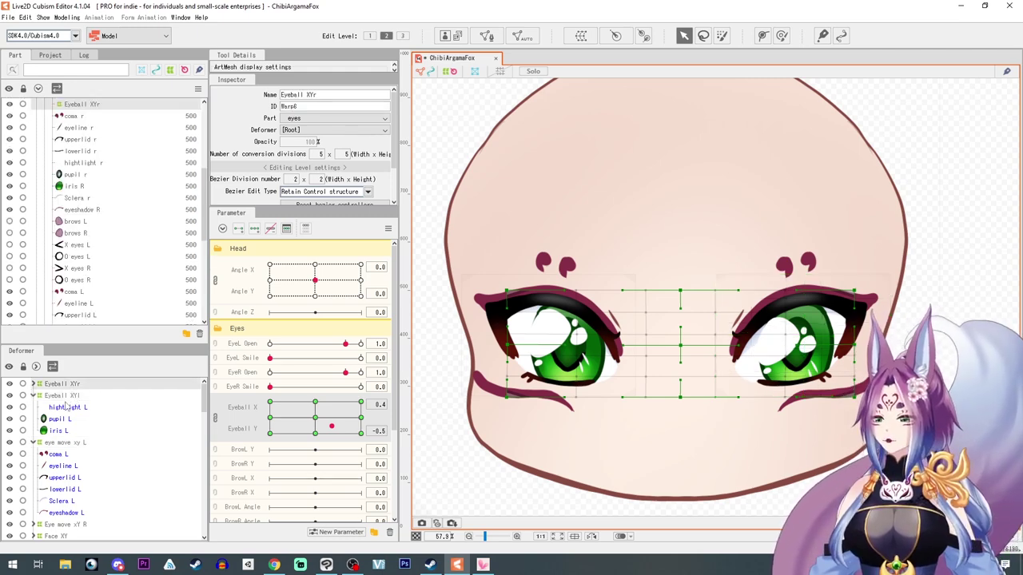
click(66, 408)
shift+click(56, 431)
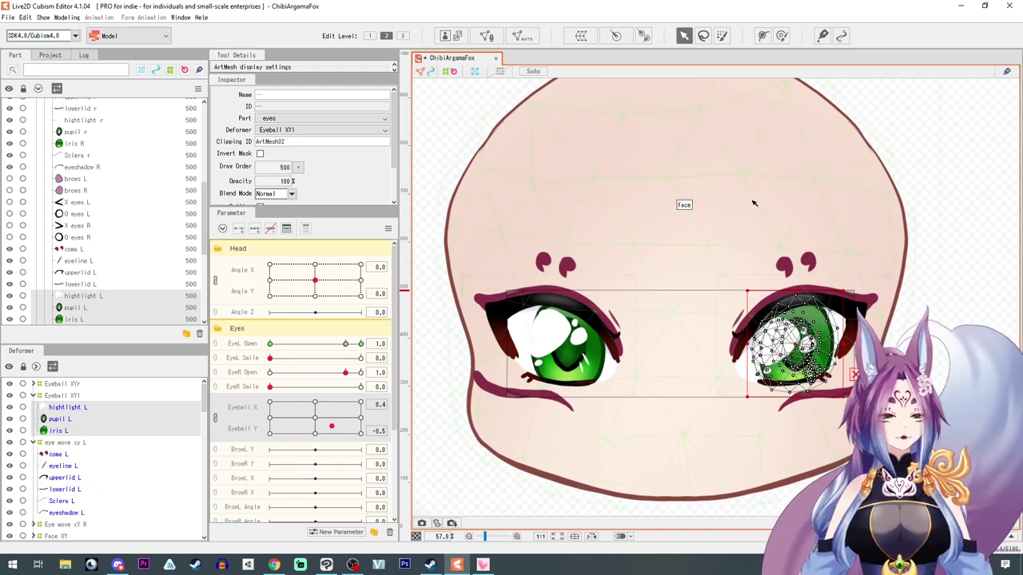
click(581, 36)
click(685, 332)
text(Eyeball XYL)
click(637, 462)
- Reset Eyeball X/Y to 0.0 and delete the old Eyeball XYl deformer
scroll(799, 360, up, 5)
click(315, 418)
click(54, 396)
key(Delete)
scroll(53, 399, down, 1)
- Unlink Eyeball X and Y, give Eyeball XYL three keys on Eyeball X, and shape its sideways movement at -1.0 and 1.0
click(62, 447)
click(215, 418)
click(394, 402)
drag(315, 402, 270, 402)
drag(722, 296, 687, 297)
drag(270, 401, 361, 415)
- Add three keys on Eyeball Y to Eyeball XYL, moving the deformer up at 1.0 and down at -1.0
click(242, 415)
click(254, 229)
drag(733, 295, 733, 276)
drag(361, 416, 270, 416)
drag(733, 295, 731, 308)
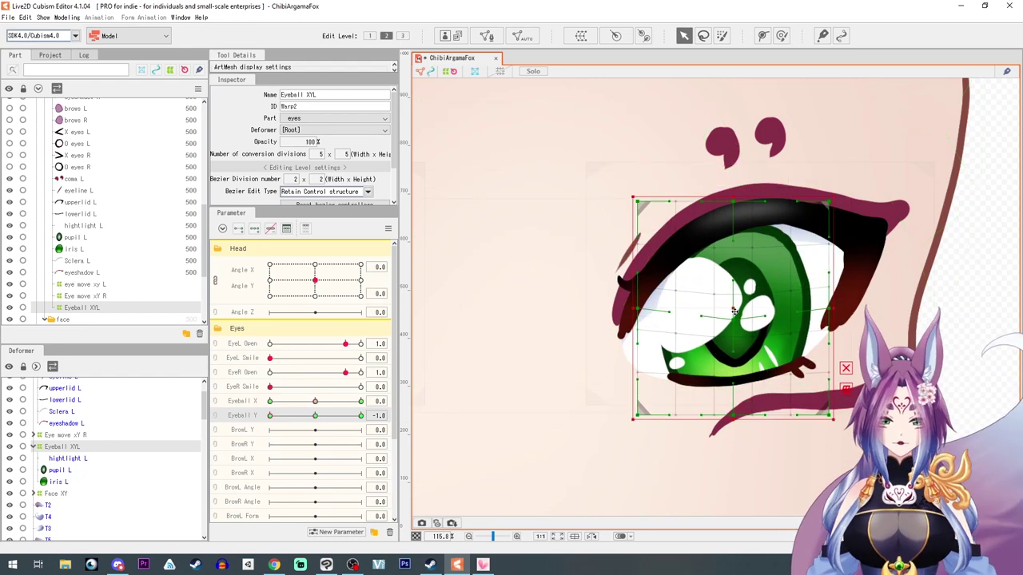
- Relink Eyeball X and Y, generate the four corner shapes for Eyeball XYL, and test the pose at 1.0, 1.0
click(216, 409)
click(387, 229)
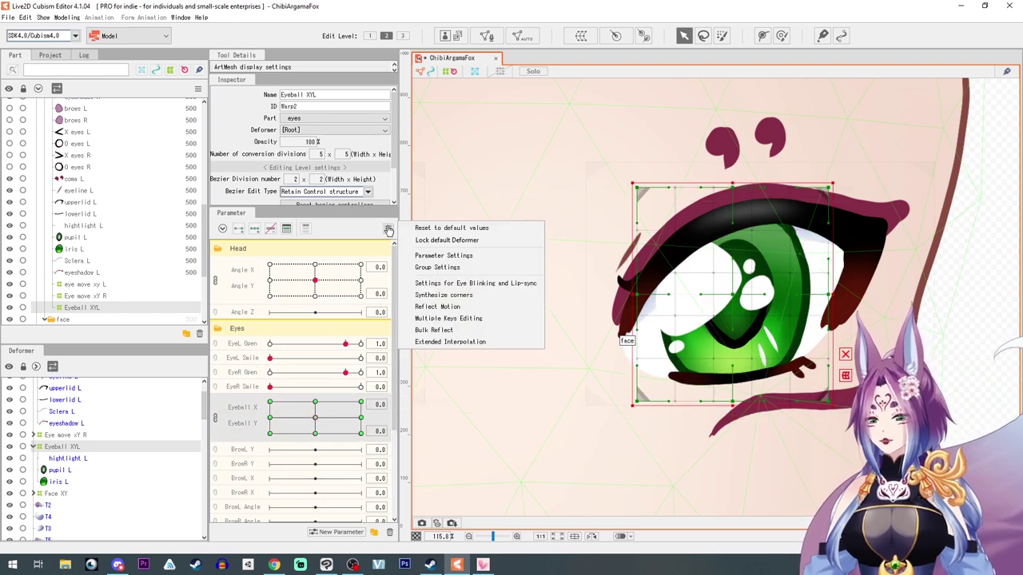
click(447, 307)
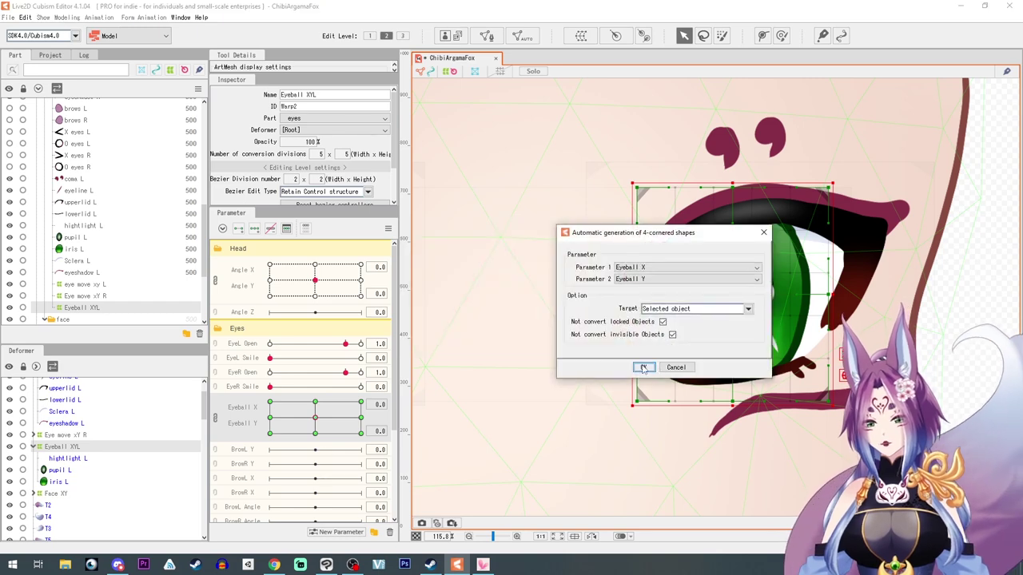
key(Return)
drag(337, 427, 374, 382)
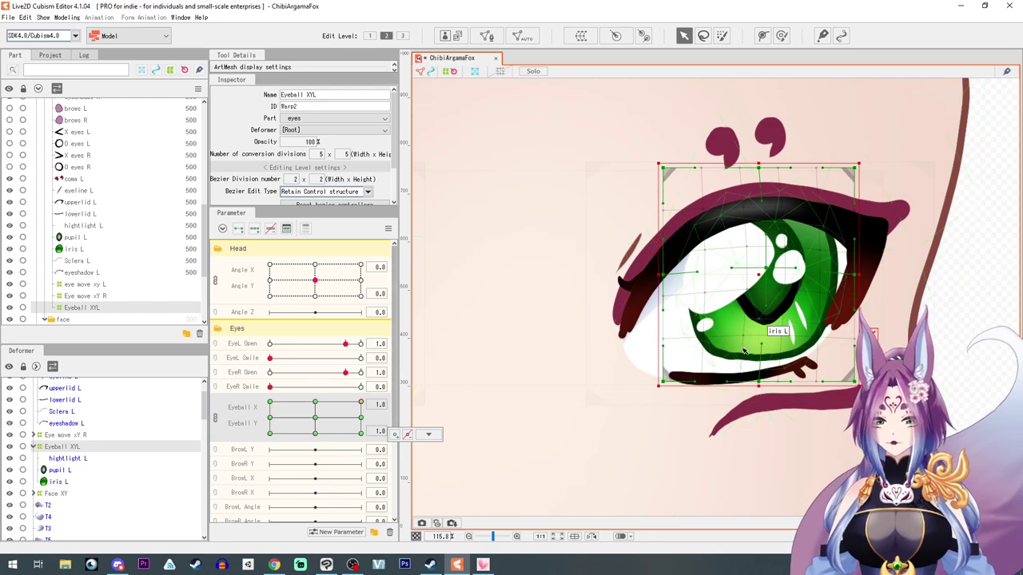
- Pull Eyeball XYL's lower edge down at Eyeball Y 1.0 for Eyeball X 0.0 and -1.0, and return both parameters to 0.0
scroll(798, 395, up, 3)
click(315, 402)
drag(741, 374, 742, 398)
click(270, 402)
drag(693, 376, 694, 392)
scroll(763, 410, down, 3)
drag(270, 402, 317, 418)
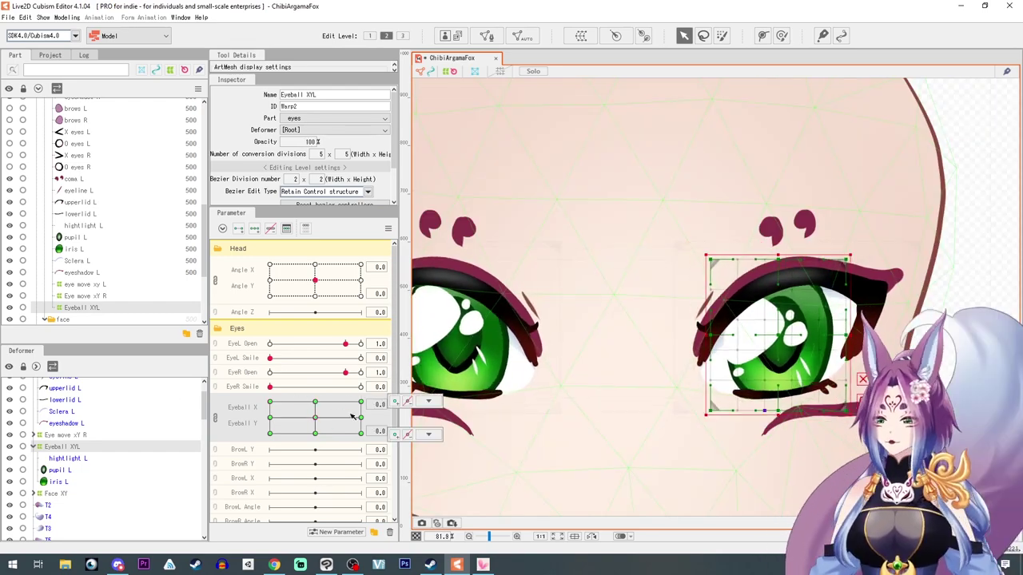
- Create a warp deformer named Eyeball xy R around hightlight r, pupil r and iris R, and delete the old Eyeball XYr
scroll(719, 336, down, 2)
scroll(71, 448, up, 2)
click(32, 396)
click(68, 396)
shift+click(61, 418)
click(581, 36)
text(Eyeball xy R)
click(637, 462)
key(Delete)
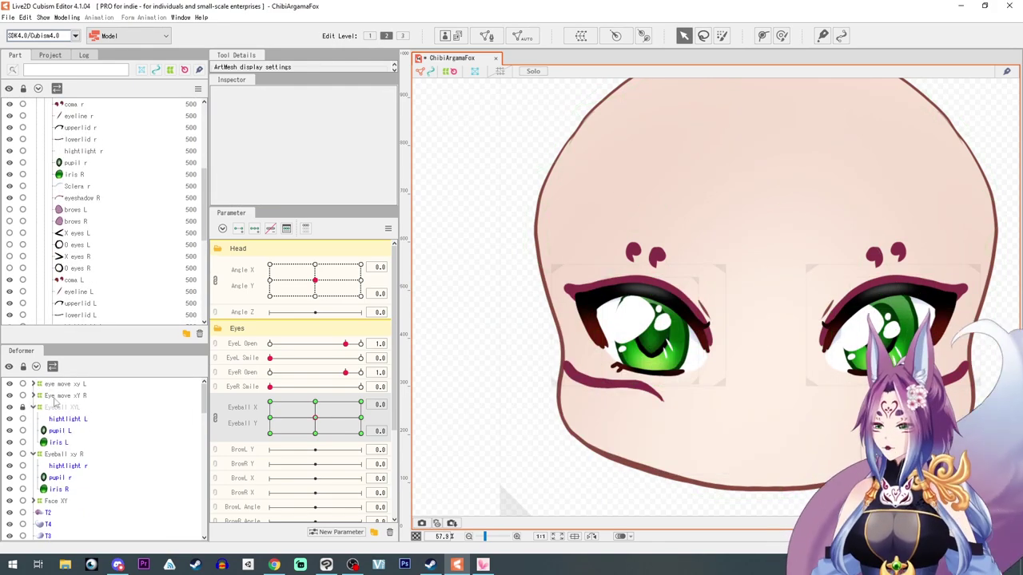
- Unlink Eyeball X and Y, give Eyeball xy R three keys on each, and set Eyeball Y to 1.0
click(33, 407)
click(65, 395)
scroll(585, 358, up, 3)
click(64, 419)
click(215, 418)
drag(330, 400, 404, 418)
click(235, 418)
click(255, 229)
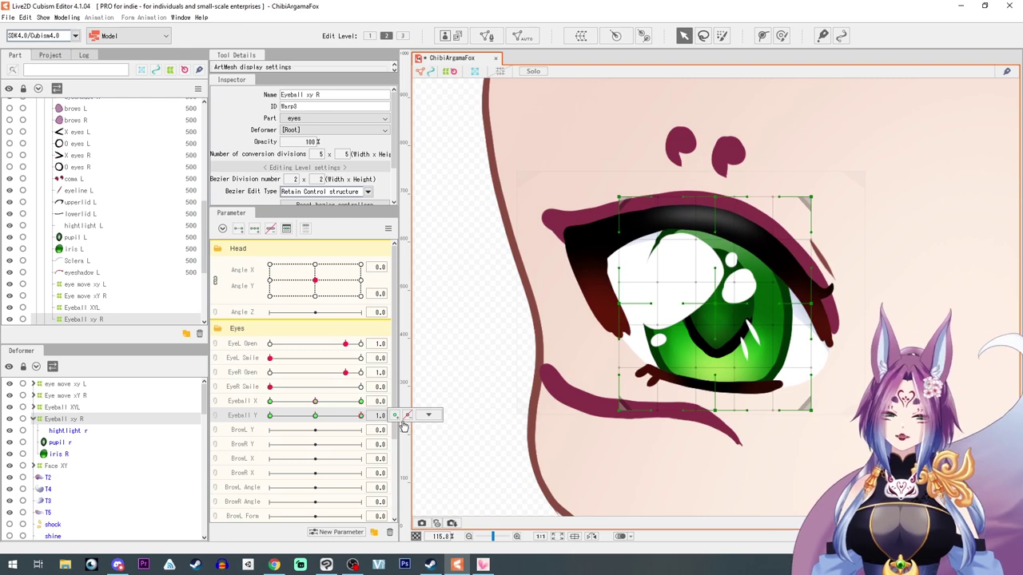
click(428, 415)
click(49, 419)
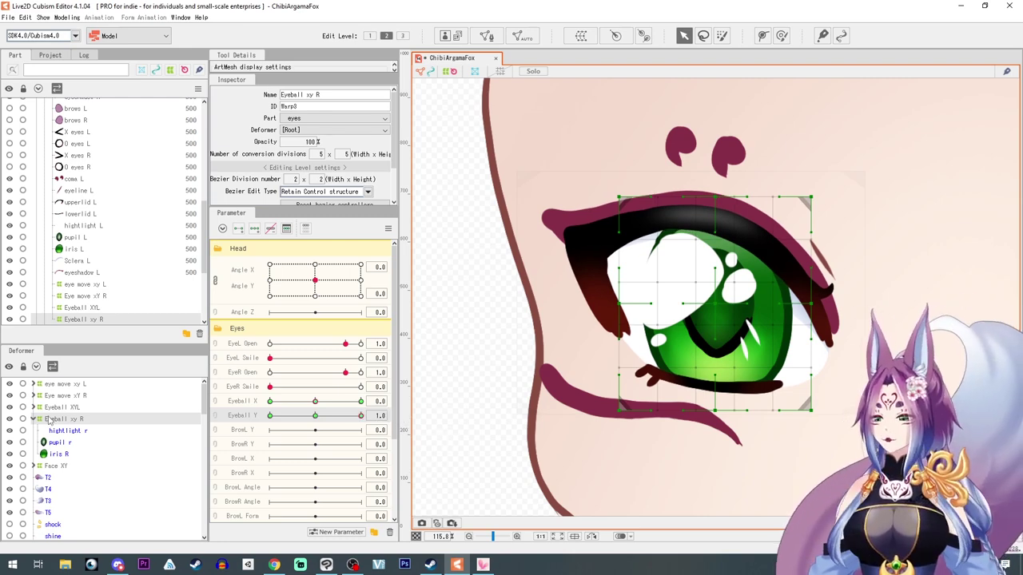
- Move Eyeball xy R up at Eyeball Y 1.0 and bow its central grid upward
click(713, 295)
drag(713, 295, 712, 291)
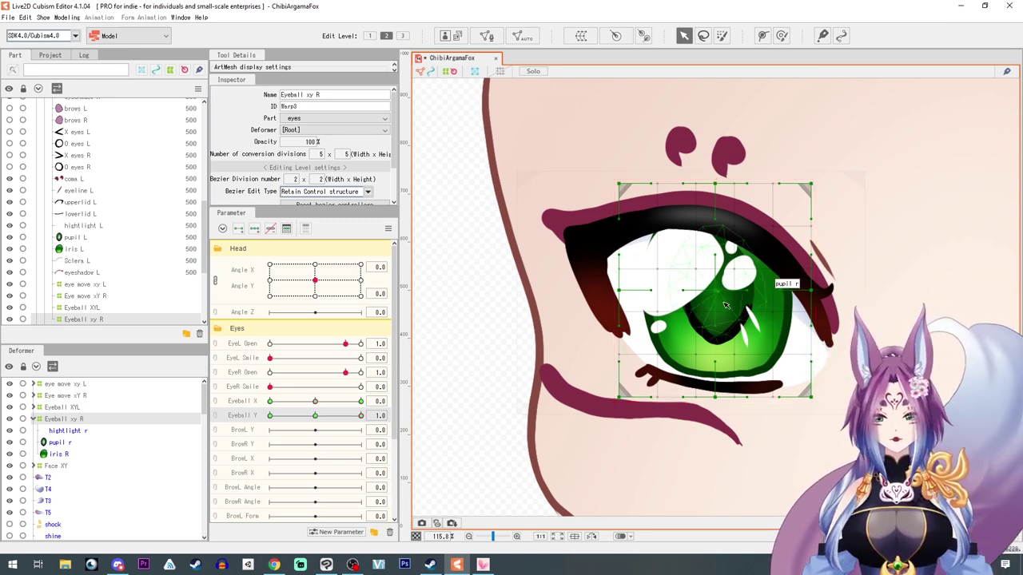
drag(721, 295, 719, 284)
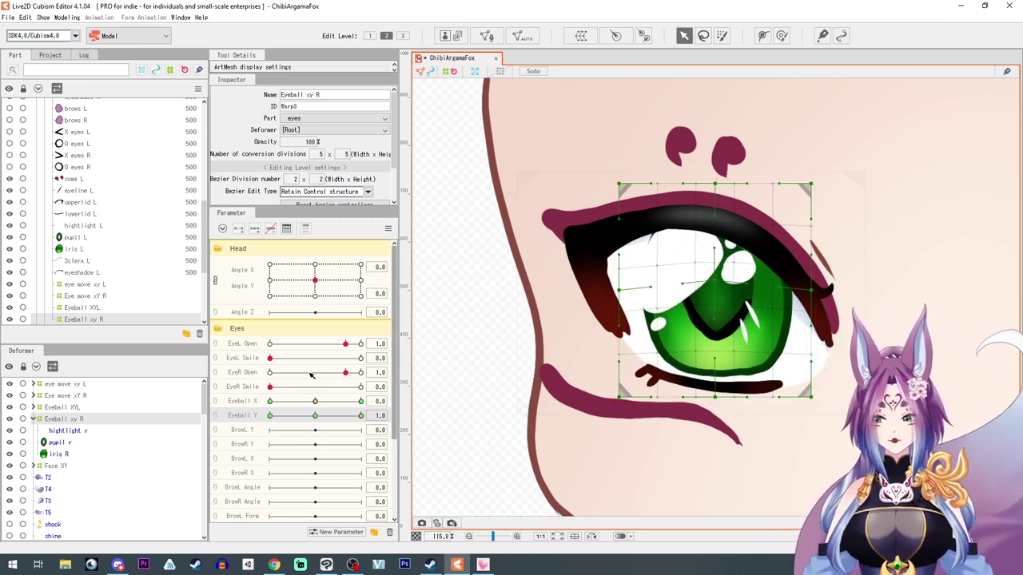
- At Eyeball Y -1.0, move Eyeball xy R down and bow its central grid downward
drag(361, 416, 165, 426)
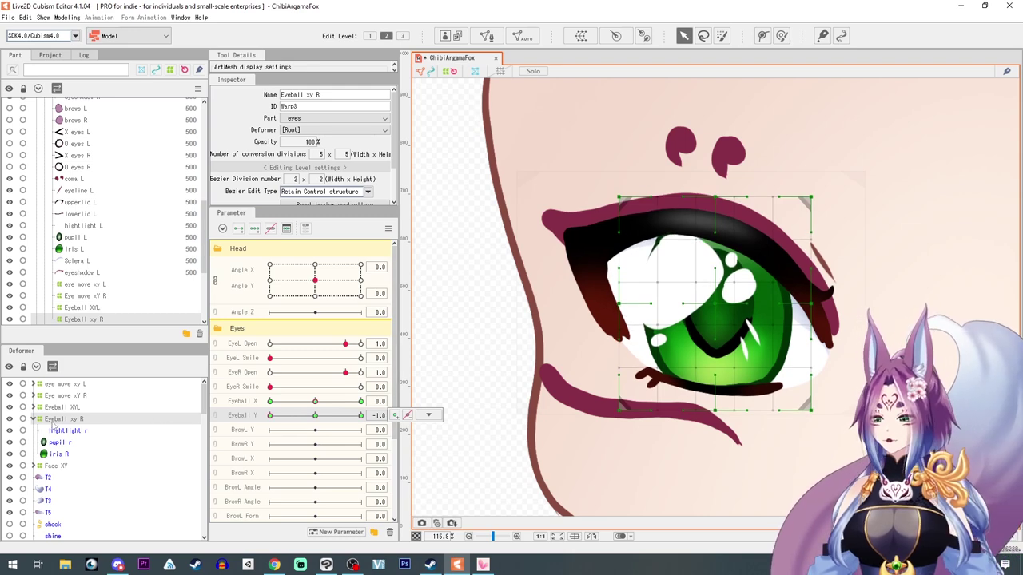
click(713, 306)
drag(713, 306, 721, 324)
click(832, 372)
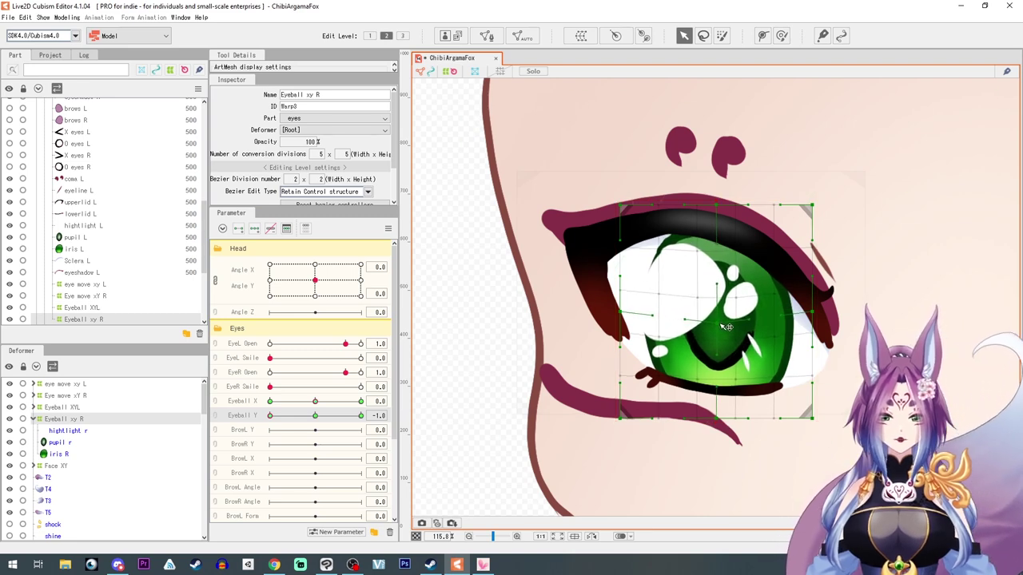
- Relink Eyeball X and Y, generate the four corner shapes for Eyeball xy R, and test the pose at 1.0, -1.0
click(216, 409)
click(388, 230)
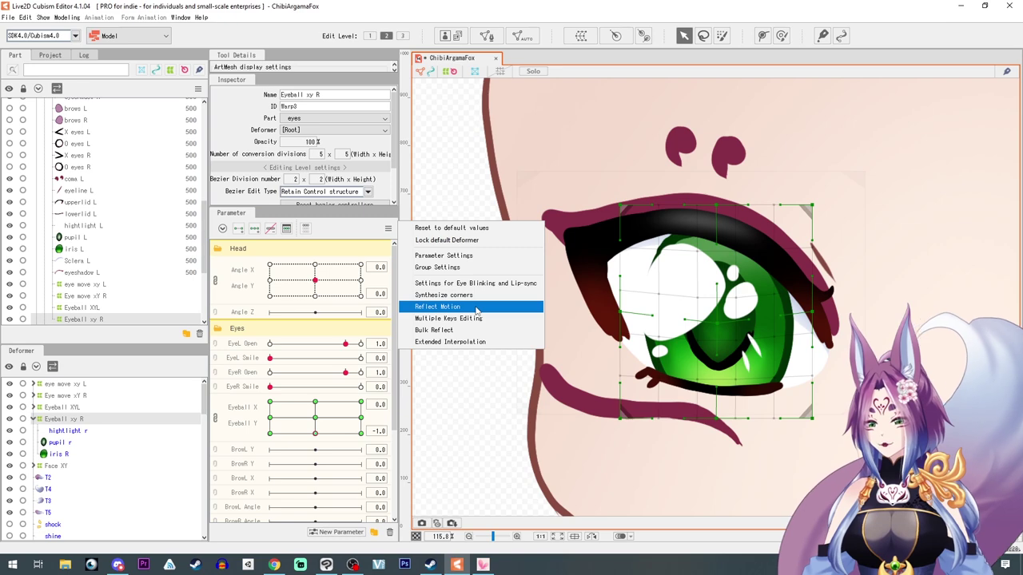
click(449, 309)
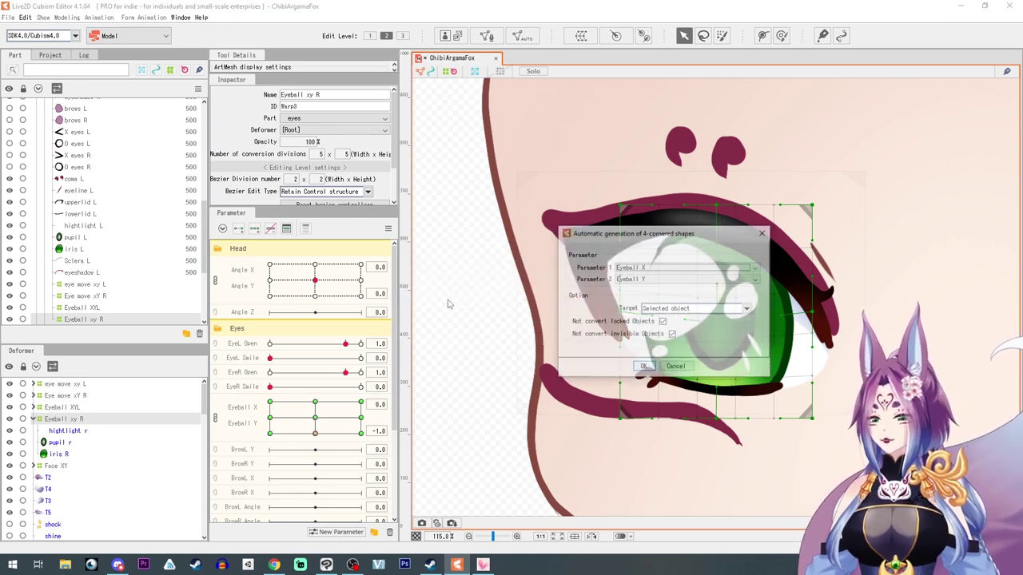
click(646, 365)
mouse_move(271, 418)
mouse_down()
mouse_move(352, 416)
mouse_move(278, 411)
mouse_up()
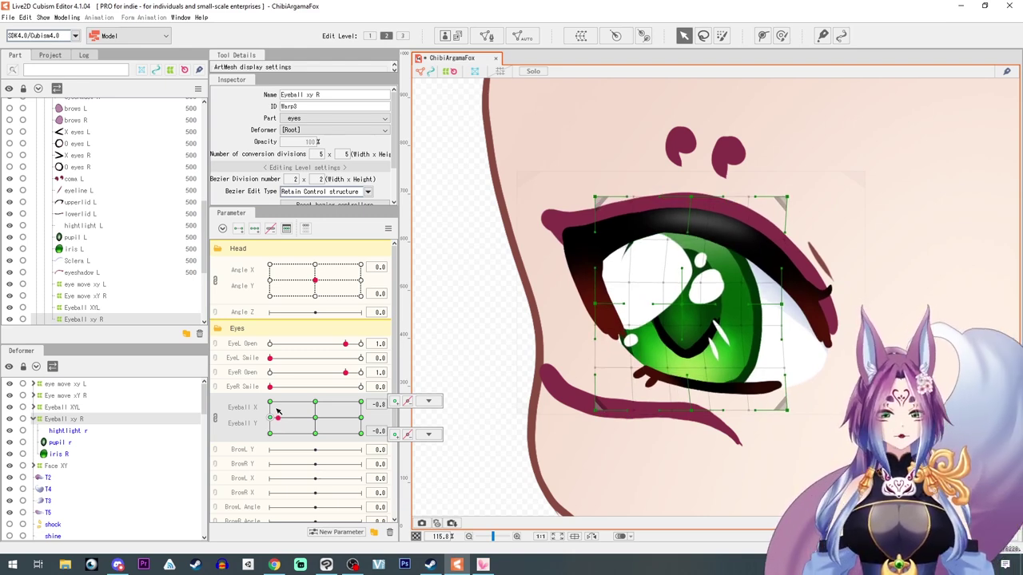
drag(280, 410, 371, 459)
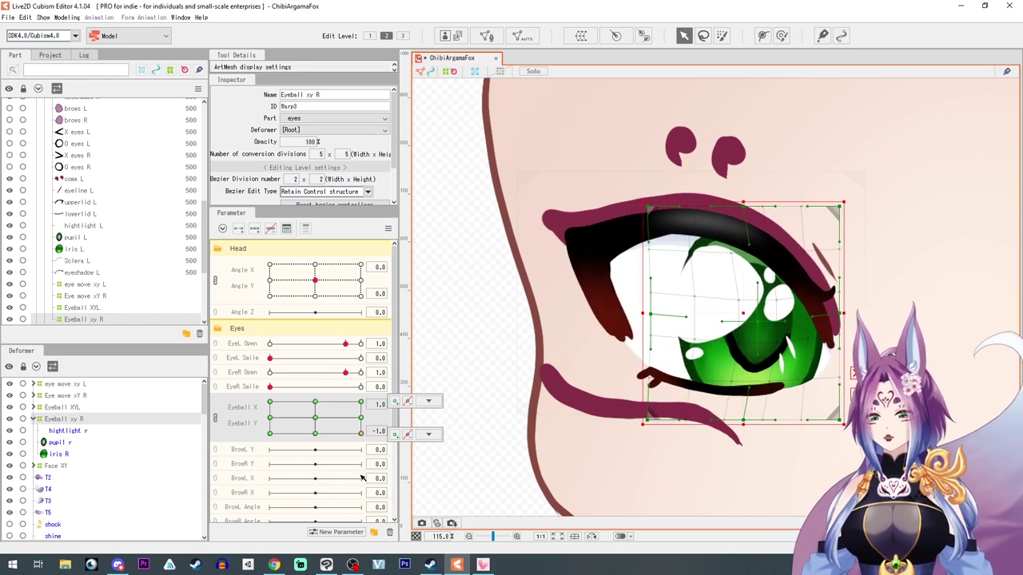
- Adjust the upper-left mesh points of iris R at Eyeball X 1.0 and Y -1.0, and return both parameters to 0.0
click(711, 282)
scroll(712, 282, up, 4)
drag(691, 231, 686, 231)
drag(690, 189, 718, 219)
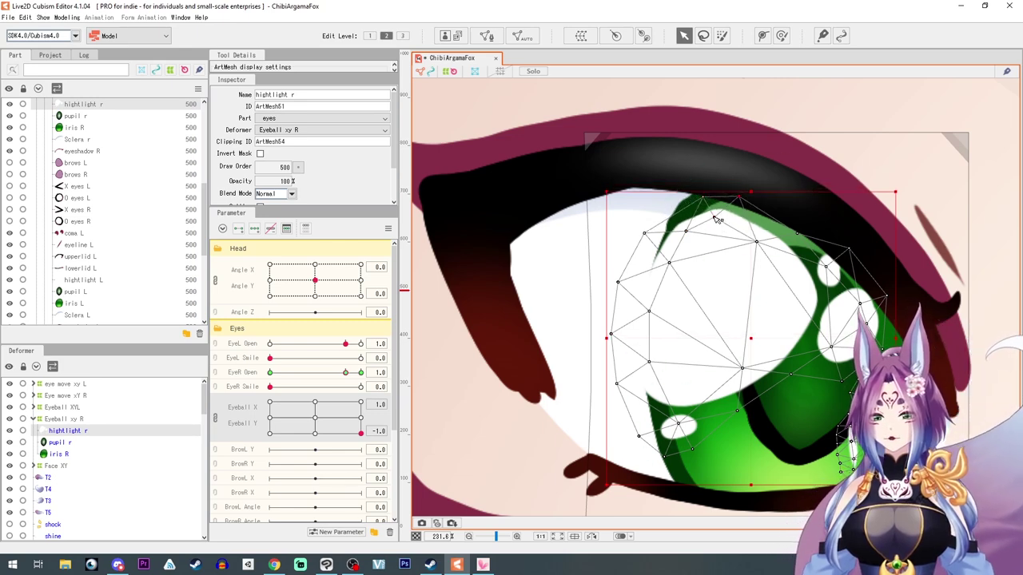
click(685, 212)
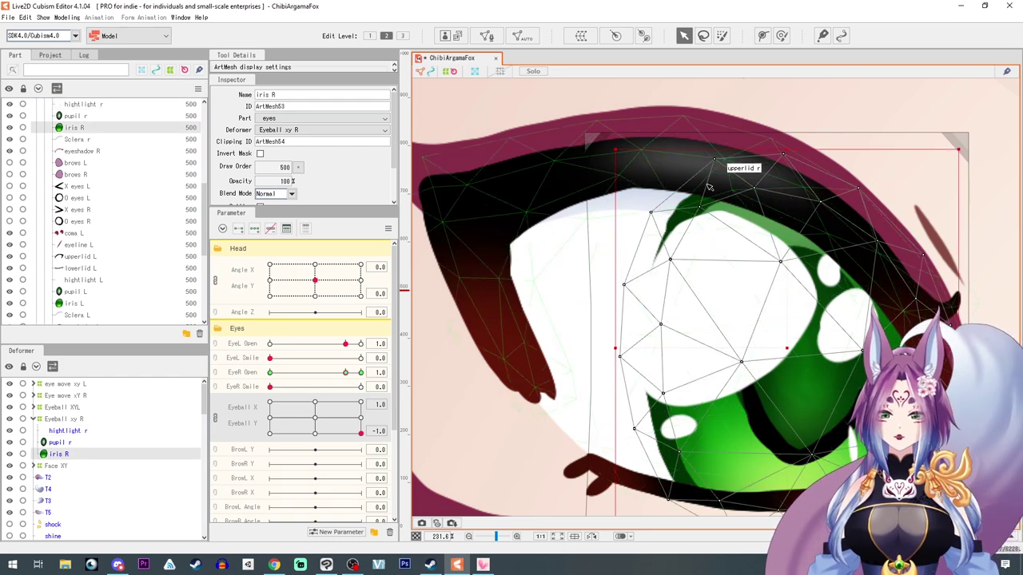
drag(651, 213, 657, 214)
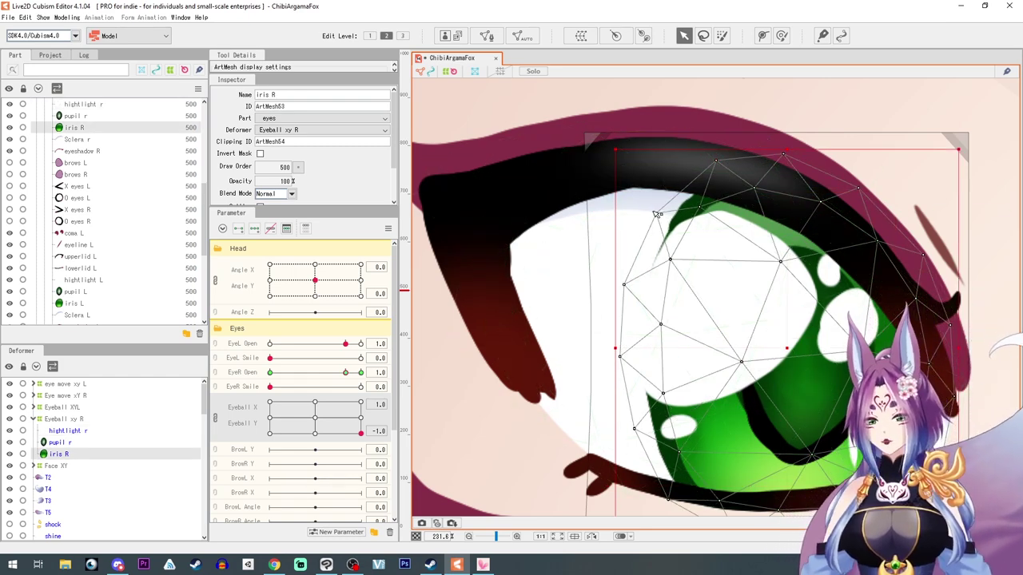
drag(671, 260, 663, 259)
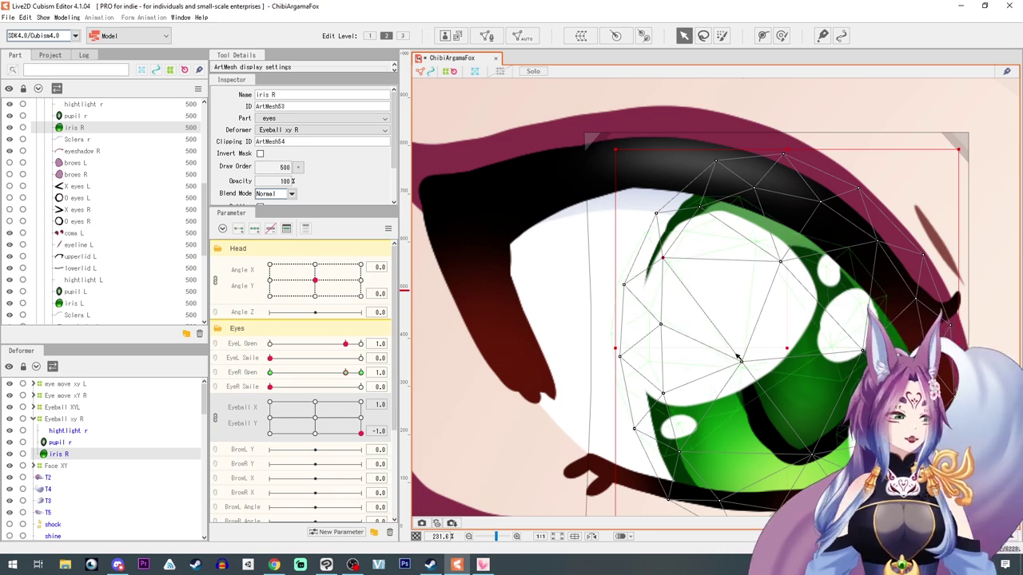
scroll(738, 356, down, 5)
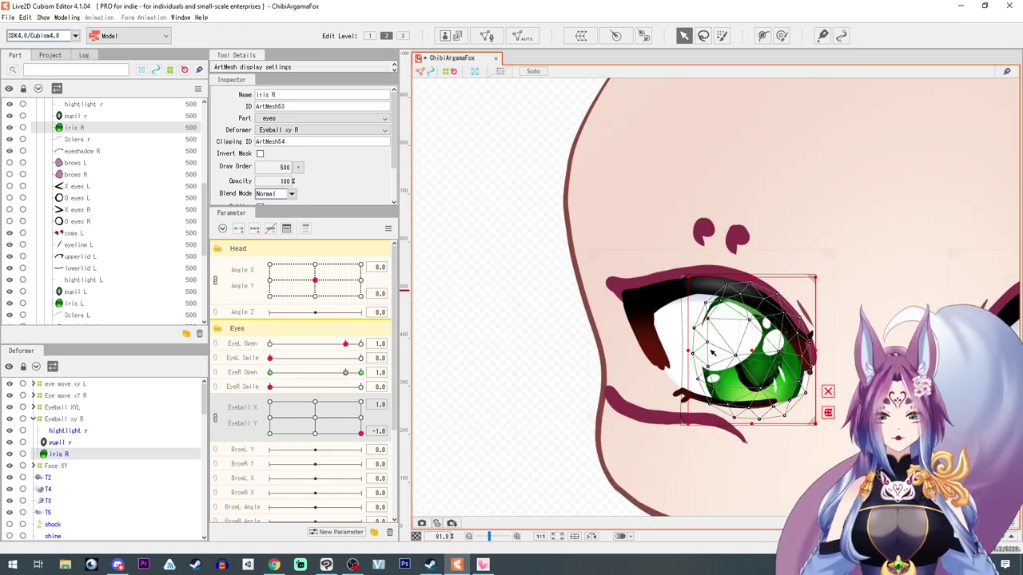
click(316, 418)
scroll(679, 407, down, 2)
scroll(679, 407, down, 2)
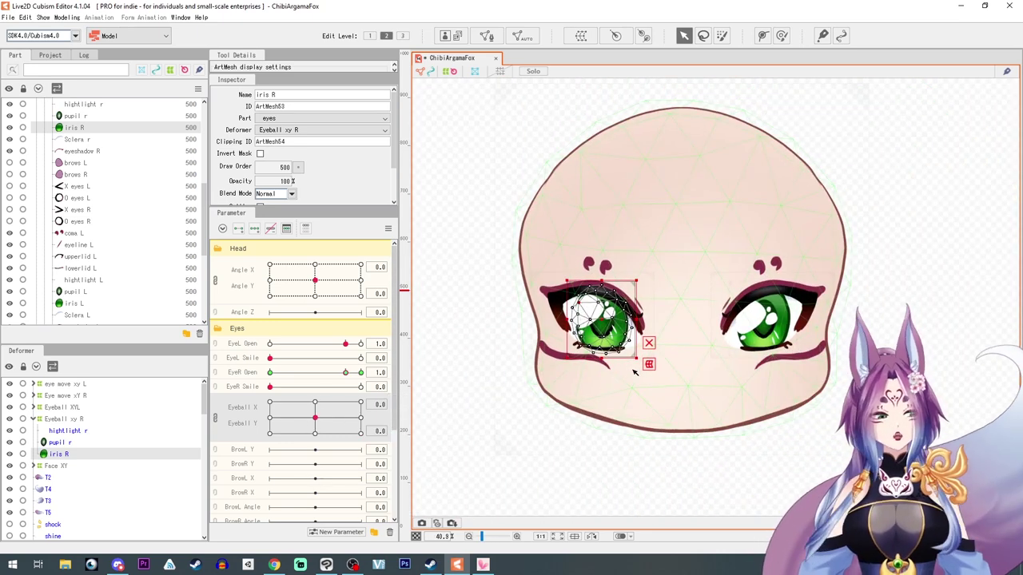
click(672, 400)
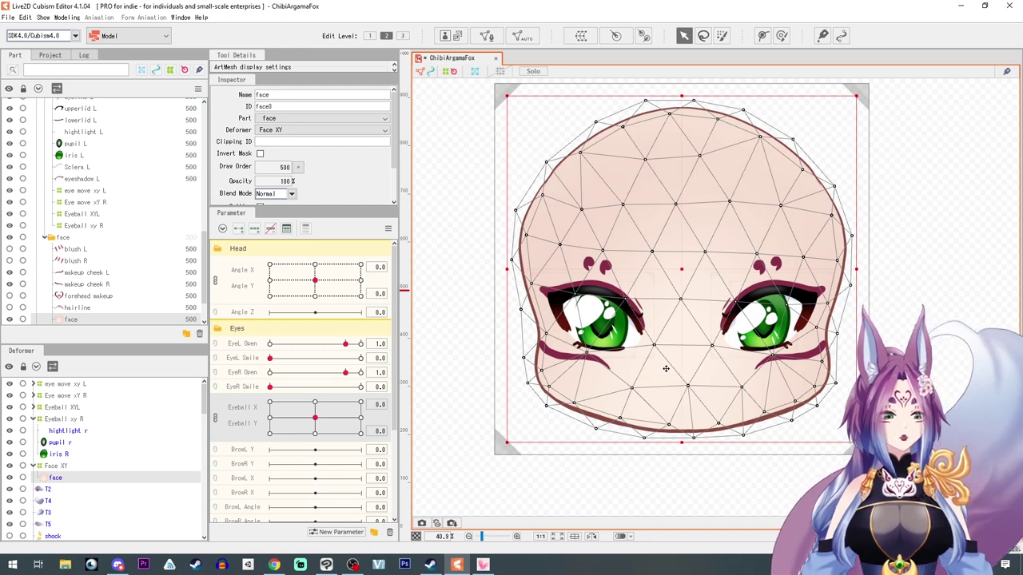
scroll(665, 368, up, 3)
scroll(666, 370, down, 4)
scroll(668, 371, up, 2)
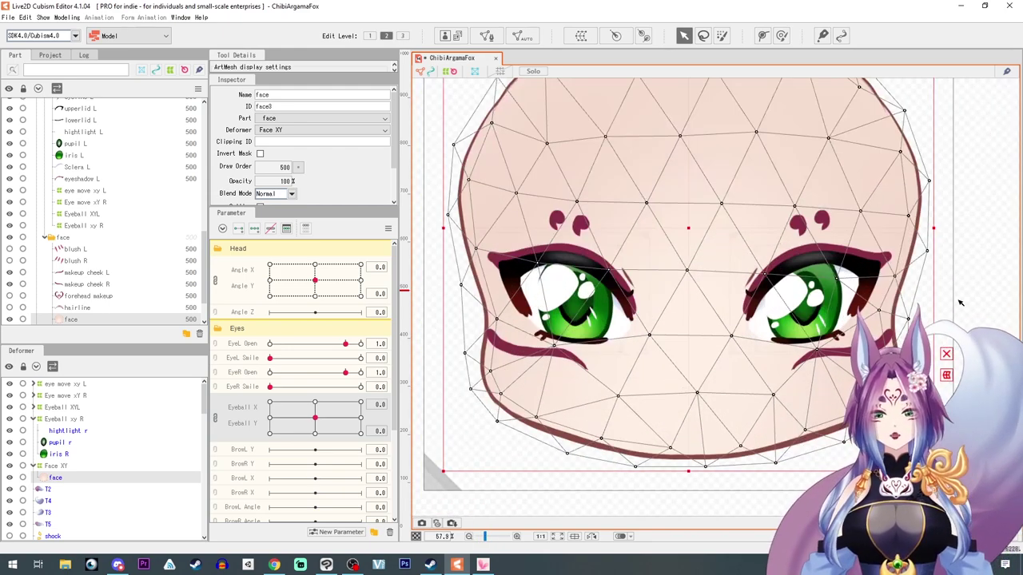
click(985, 295)
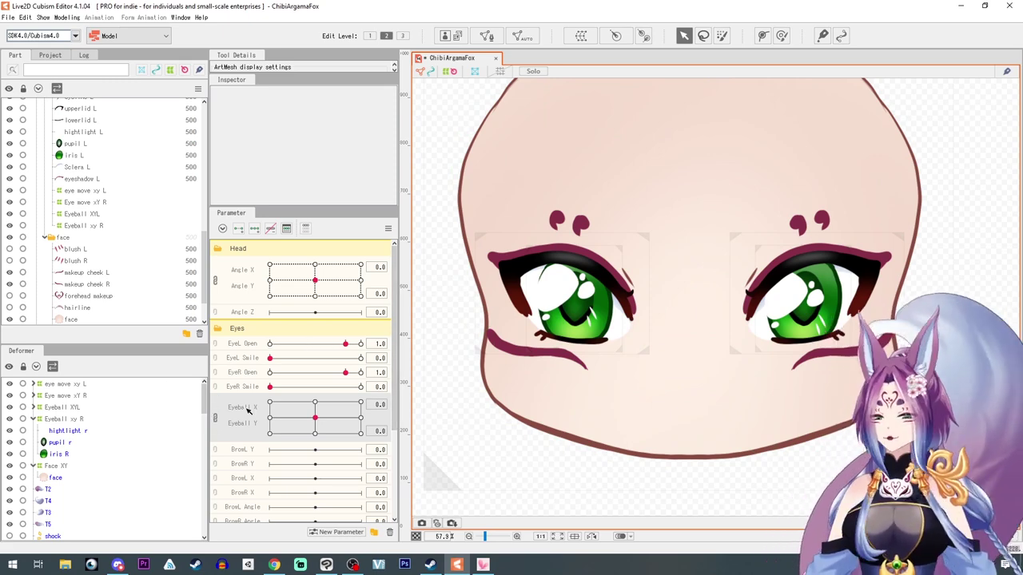
mouse_move(317, 418)
mouse_down()
mouse_move(357, 429)
mouse_move(231, 352)
mouse_move(254, 443)
mouse_move(237, 400)
mouse_move(260, 436)
mouse_move(345, 402)
mouse_move(295, 387)
mouse_move(384, 432)
mouse_move(316, 418)
mouse_up()
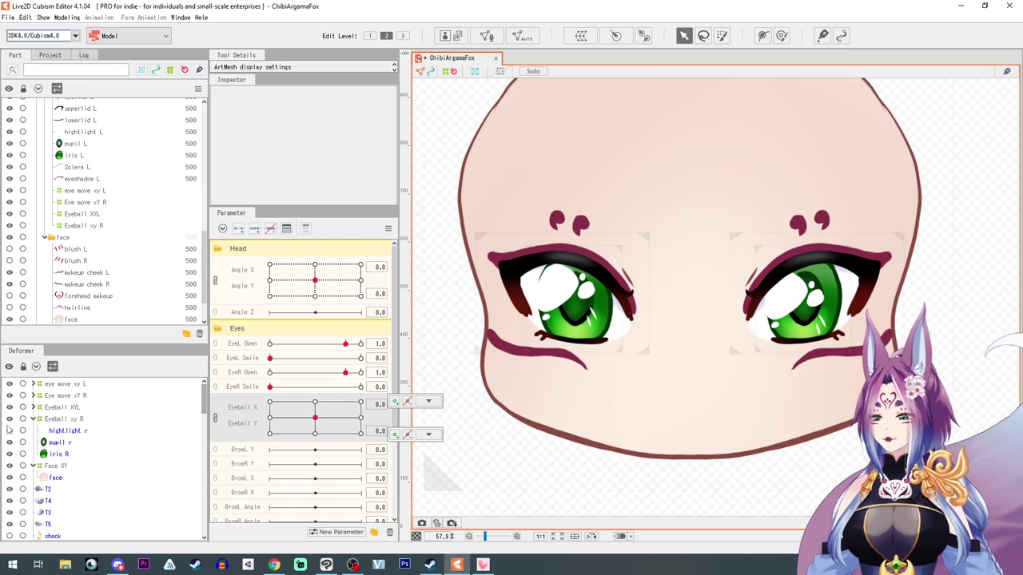
- Create a warp deformer named Eye L XY as the parent of eye move xy L and Eyeball XYL
click(50, 387)
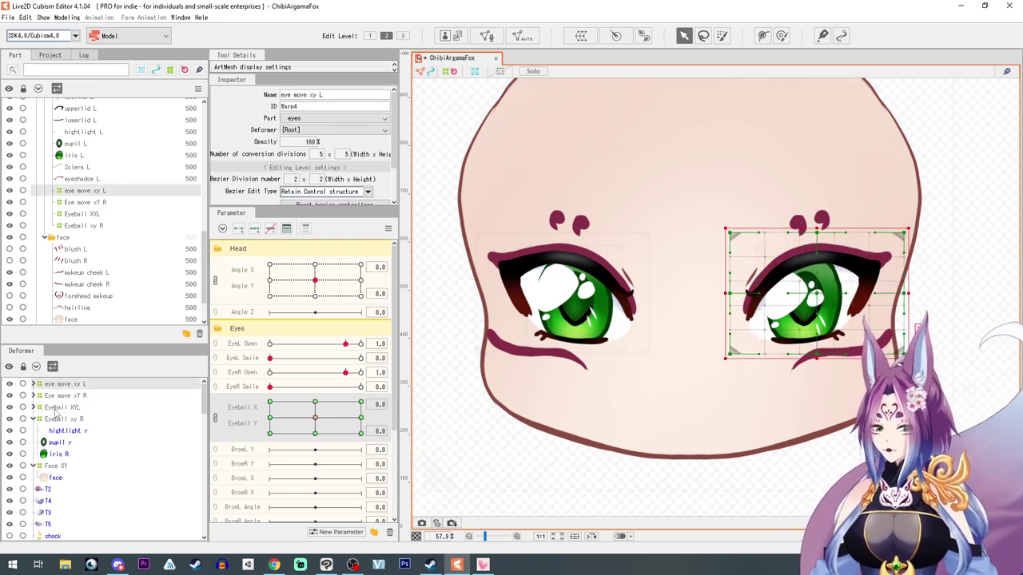
shift+click(56, 407)
click(57, 396)
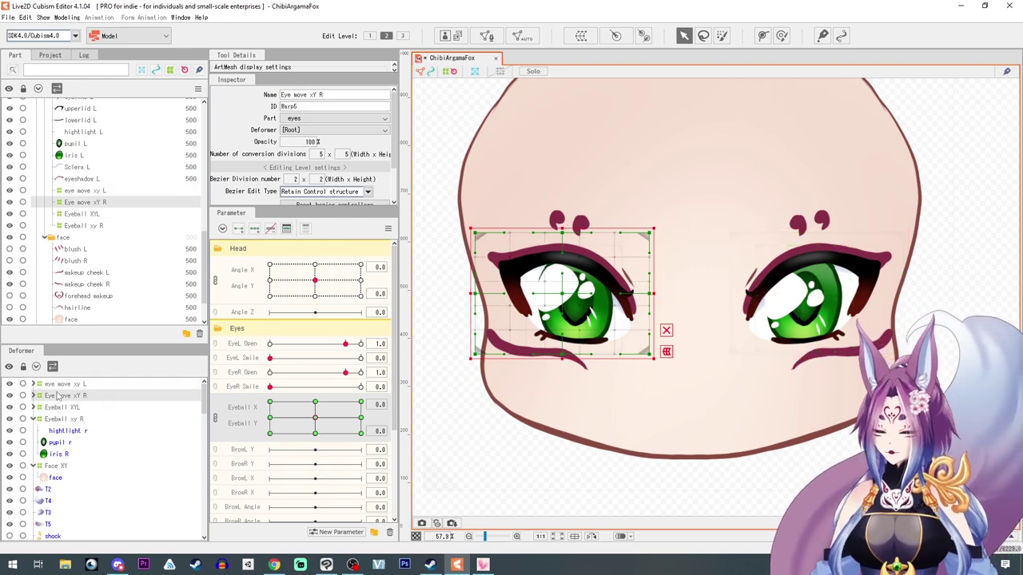
click(62, 384)
ctrl+click(57, 408)
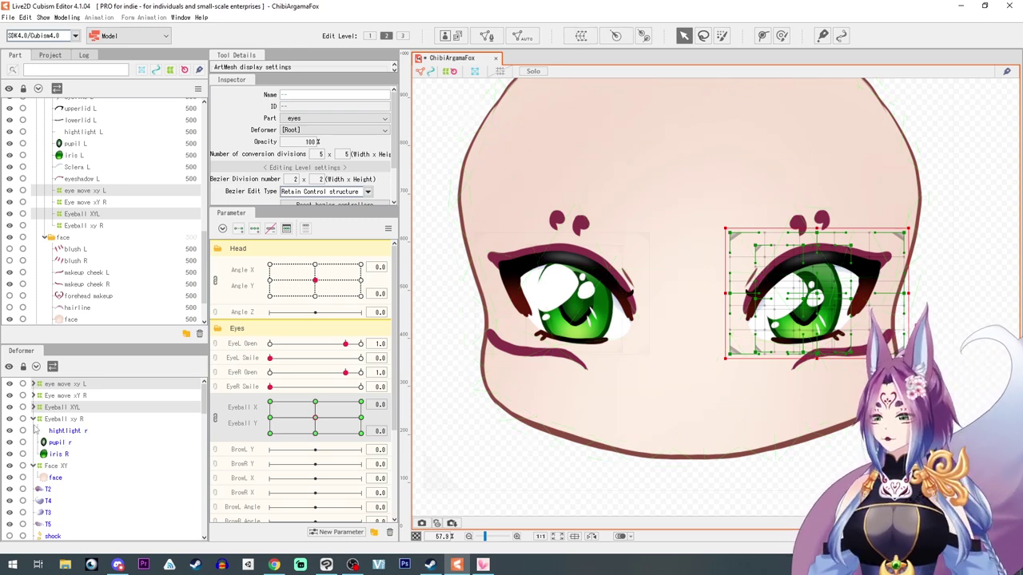
scroll(37, 464, down, 5)
scroll(38, 465, up, 6)
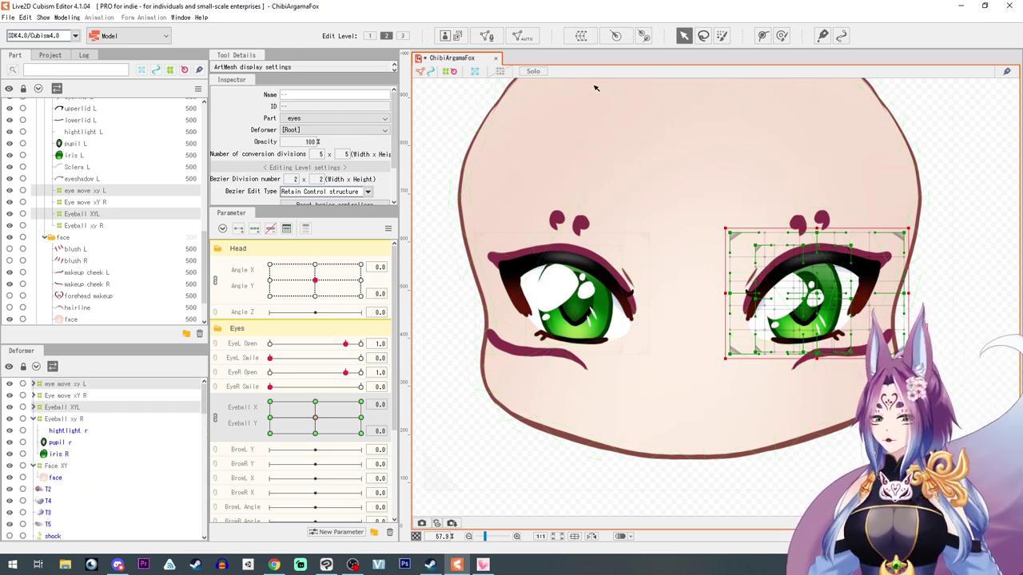
click(581, 35)
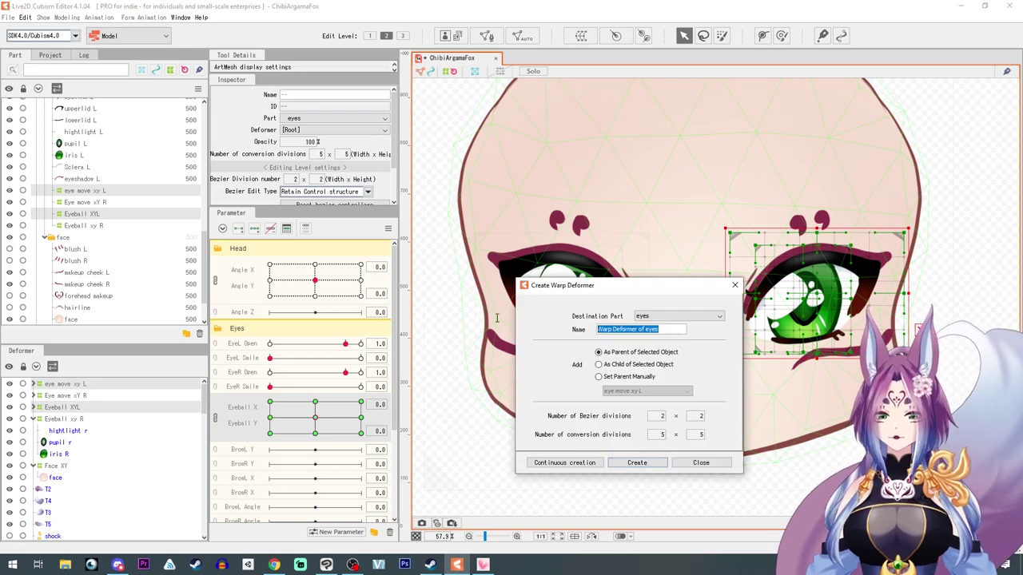
text(Eye L XY)
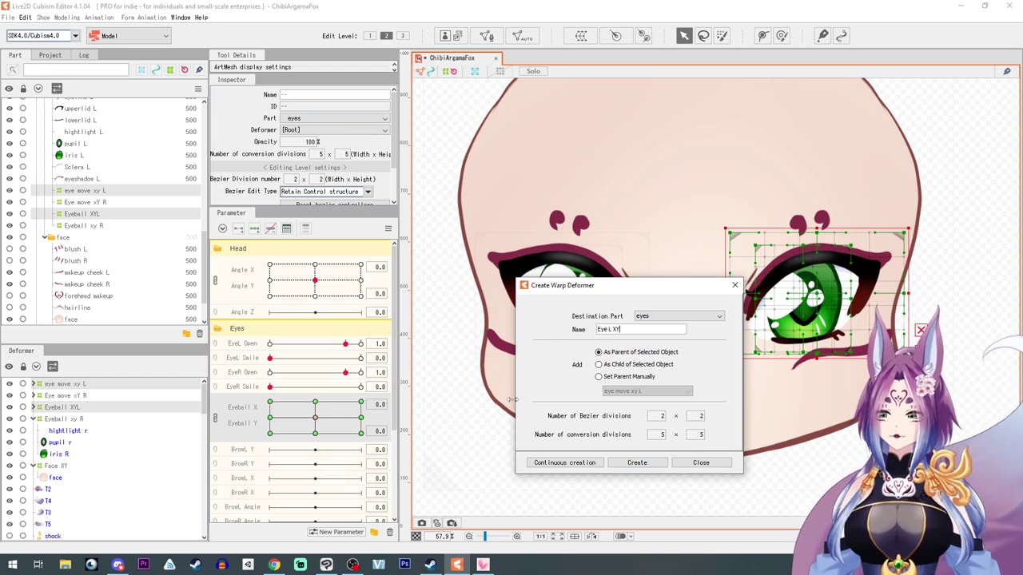
click(650, 470)
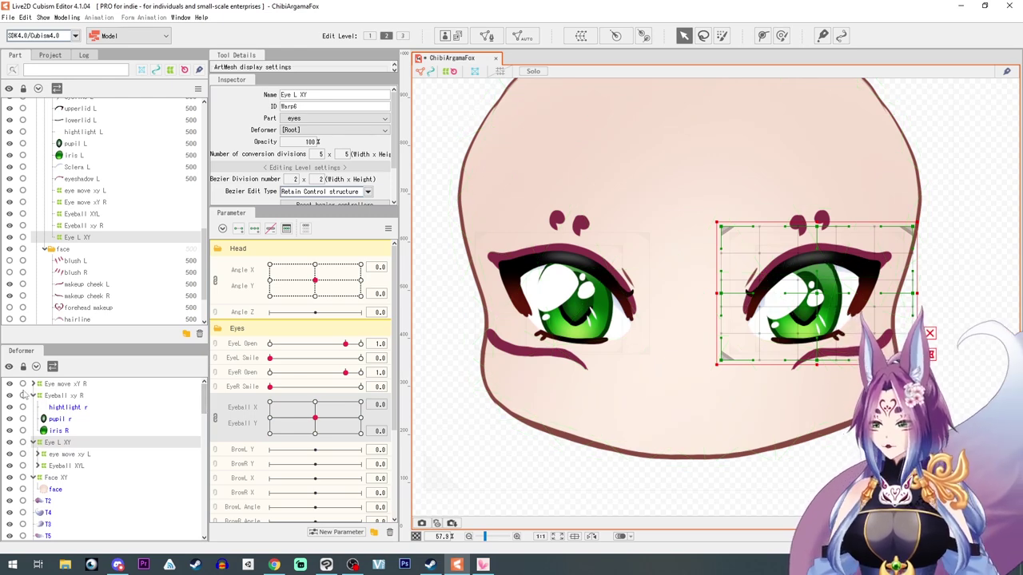
- Create a warp deformer named Eye R XY as the parent of Eye move xY R and Eyeball xy R
click(33, 396)
click(34, 384)
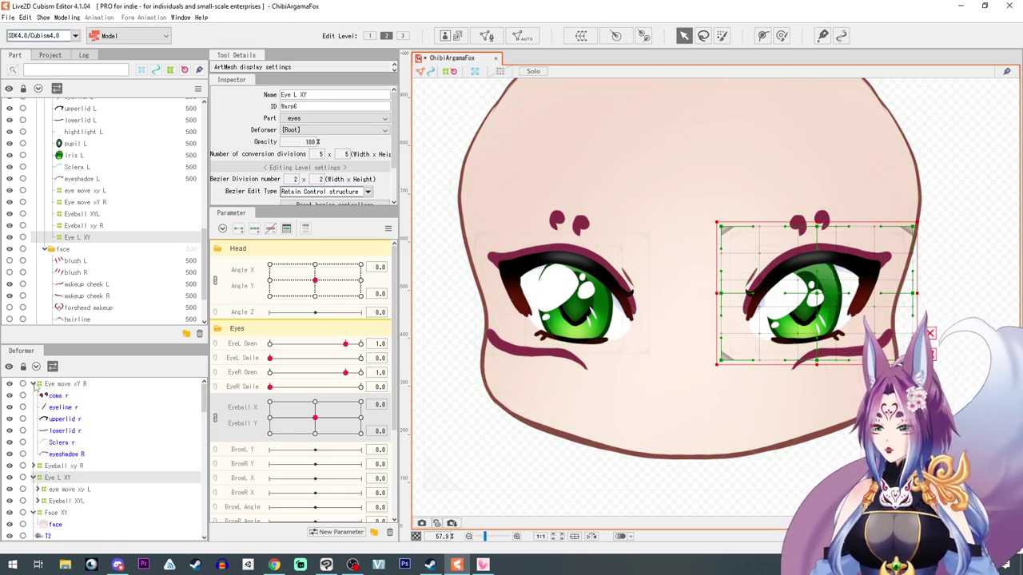
click(33, 385)
click(55, 386)
ctrl+click(54, 395)
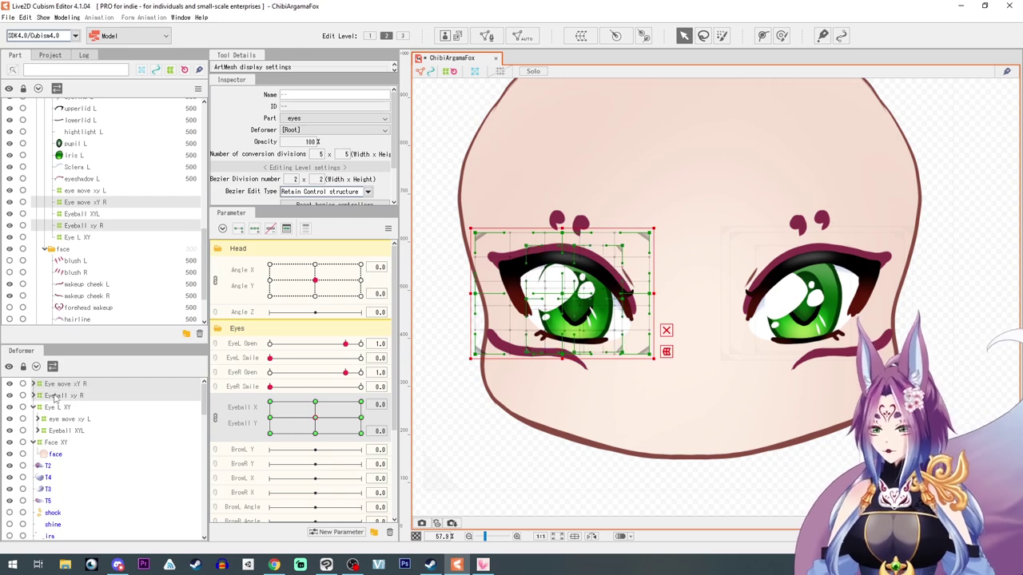
click(581, 36)
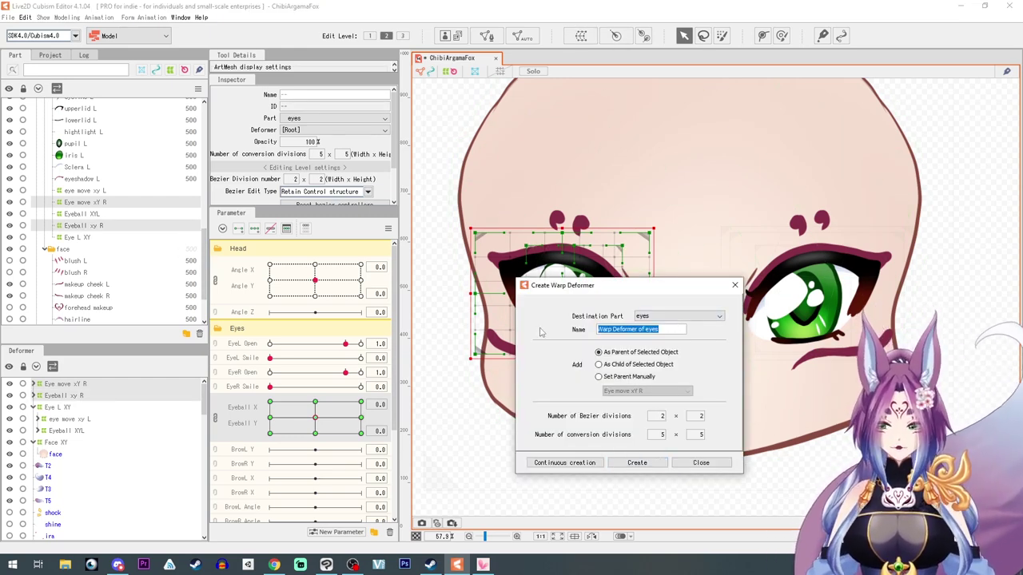
text(Eye R XY)
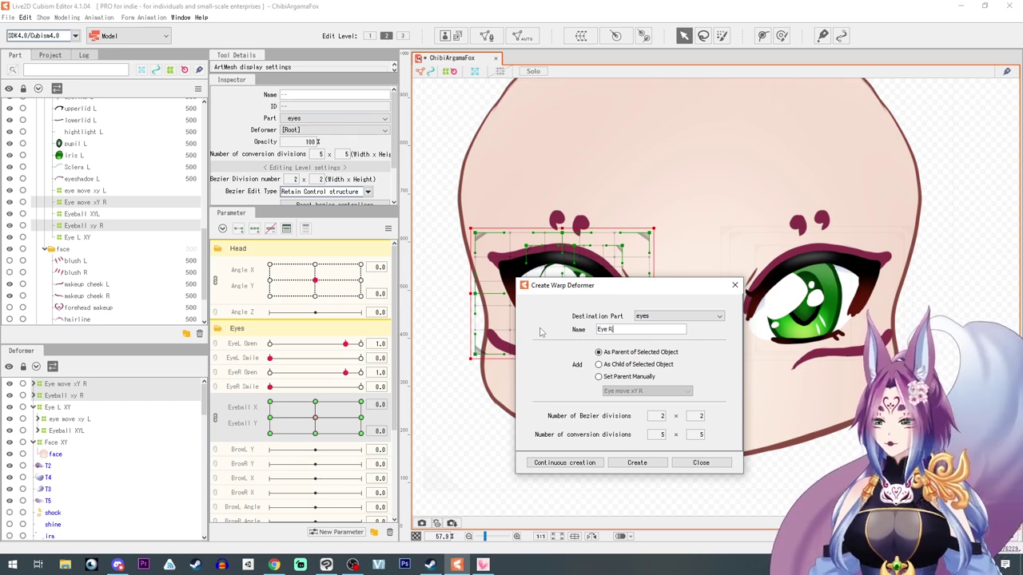
click(637, 462)
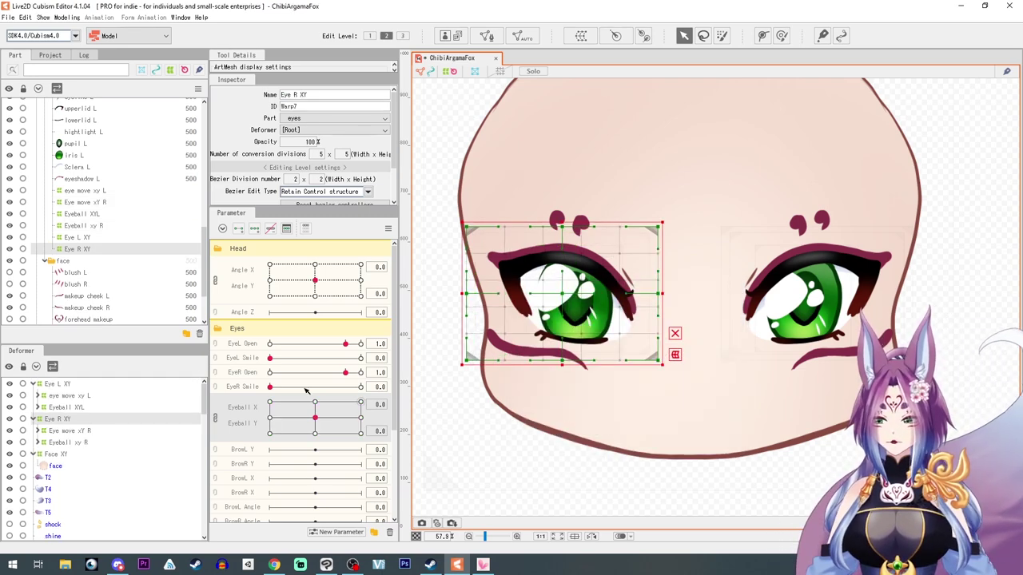
- Unlink Angle X and Y, collapse both eye deformers, and give Eye L XY three keys on Angle X
click(215, 335)
click(217, 280)
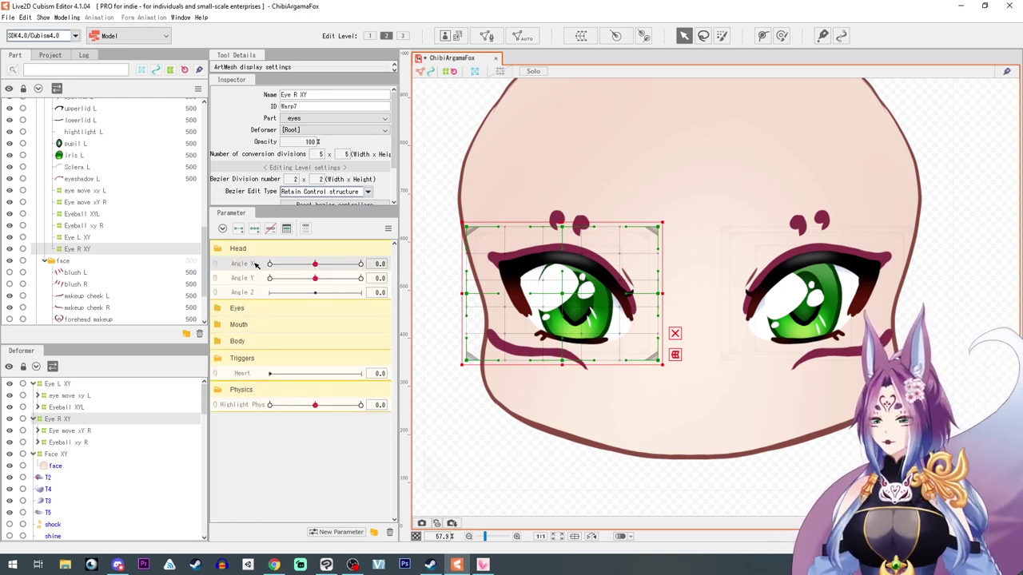
click(33, 418)
click(33, 384)
click(50, 384)
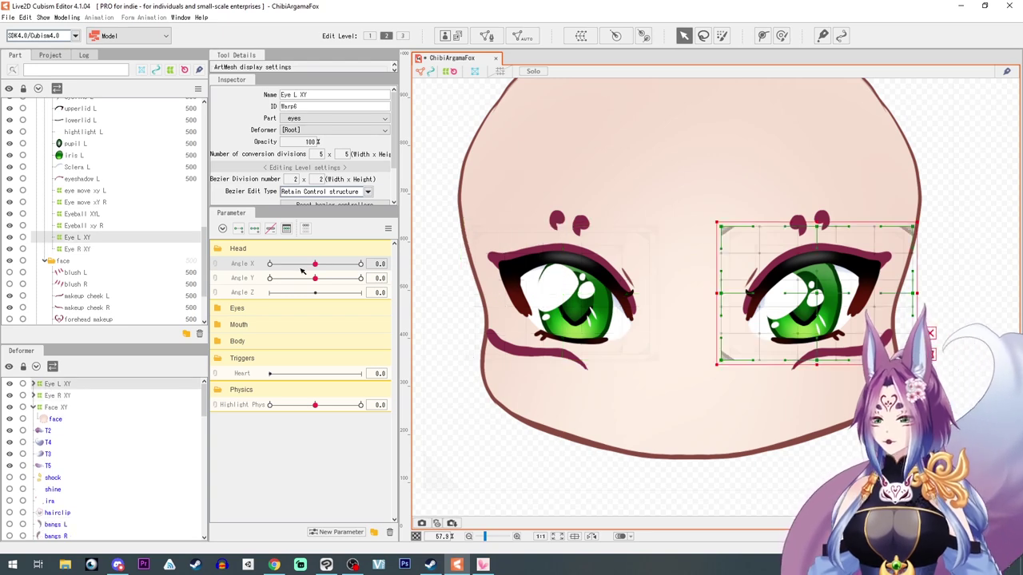
click(254, 229)
- At Angle X -30.0, shift Eye L XY sideways toward the middle of the face
drag(314, 265, 187, 258)
click(428, 263)
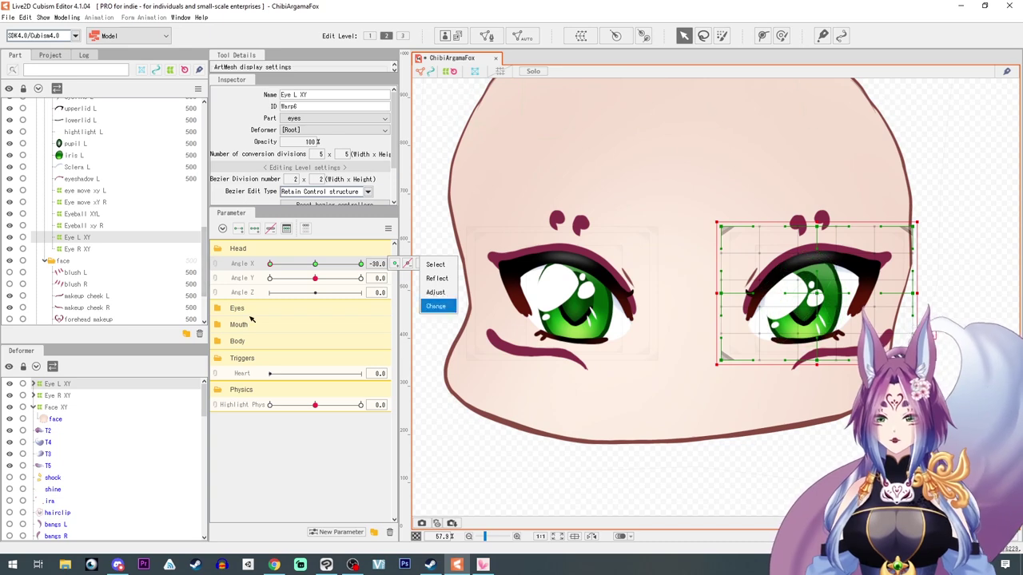
click(817, 294)
drag(817, 294, 780, 294)
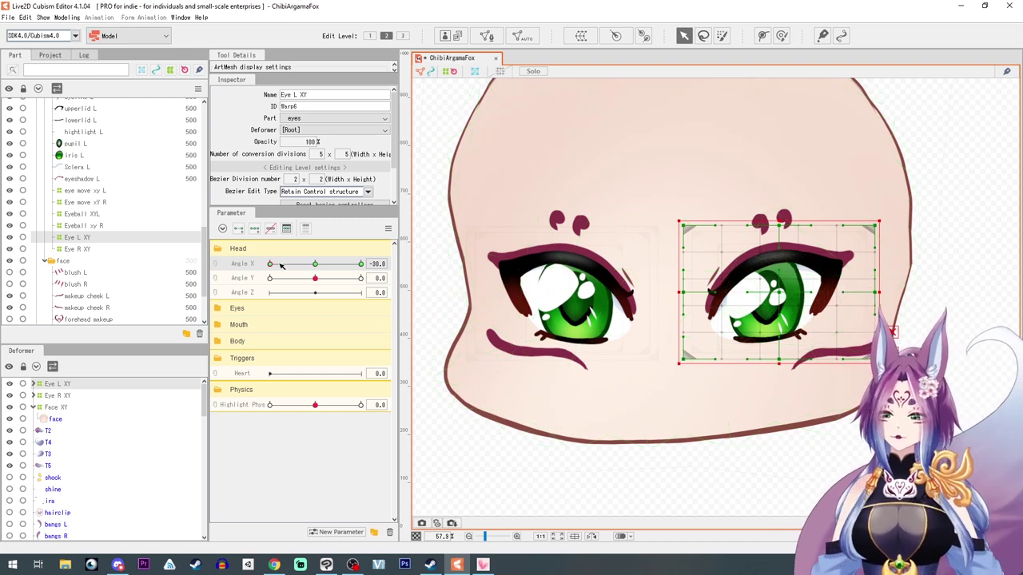
- At Angle X 30.0, shift Eye L XY toward the outer edge of the face and narrow it from its inner side
drag(289, 266, 374, 268)
drag(820, 293, 849, 294)
drag(759, 289, 783, 286)
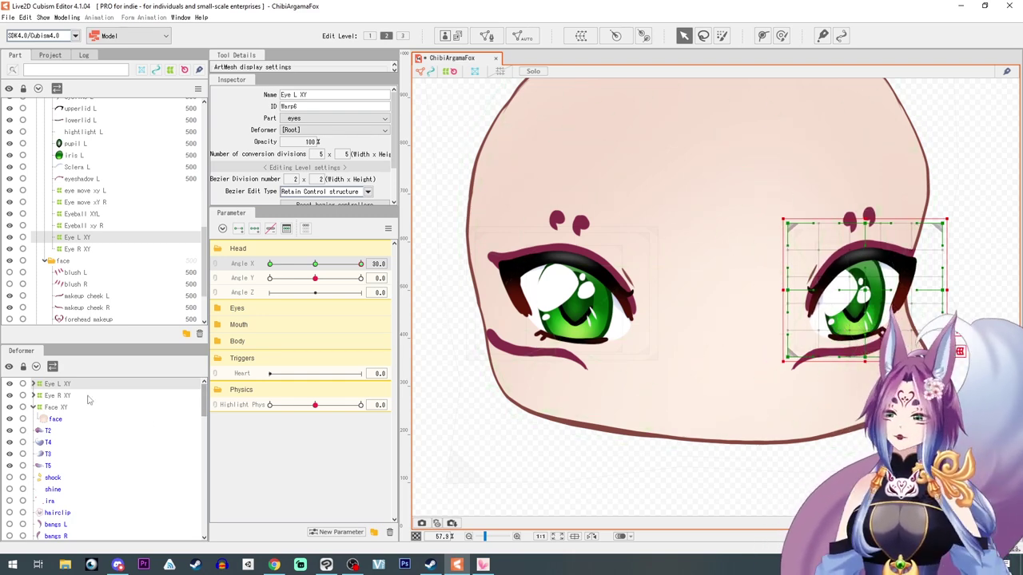
- Set the opacity of Eye R XY to 0% and hide both makeup cheek meshes
click(58, 396)
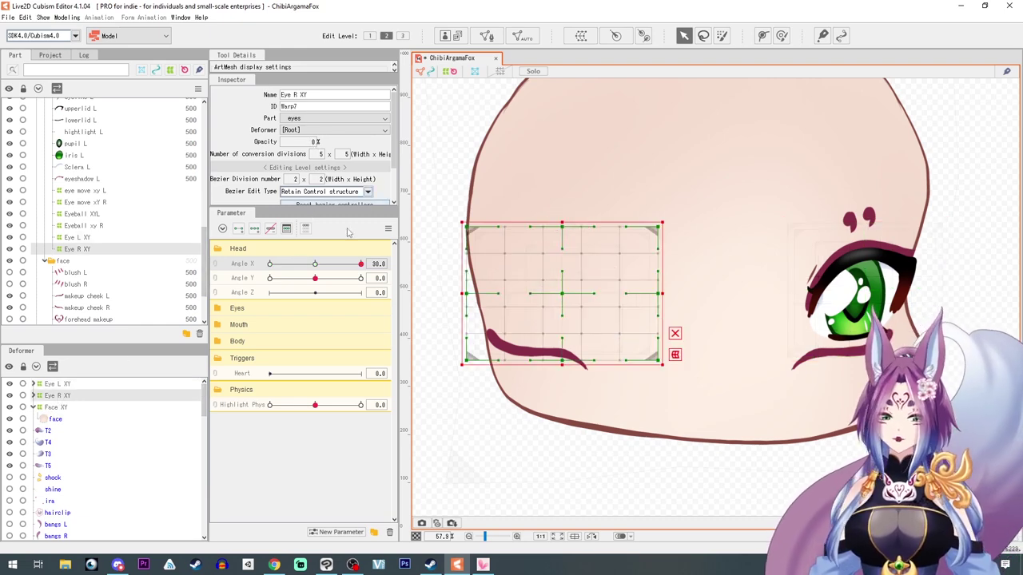
click(9, 308)
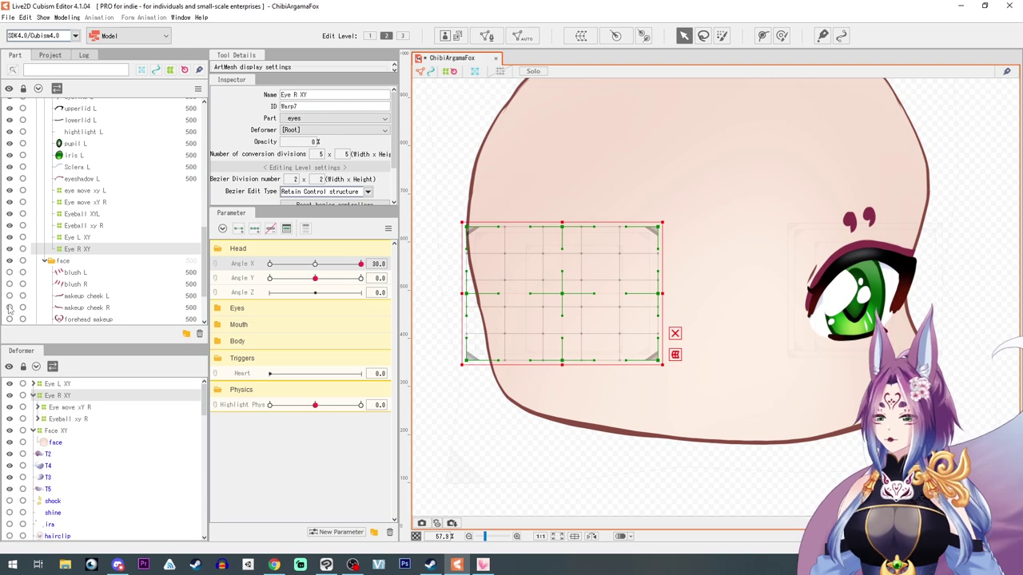
- Narrow Eye L XY from its inner side at Angle X 30.0, and widen and shift it toward the face's middle at Angle X -30.0
click(53, 384)
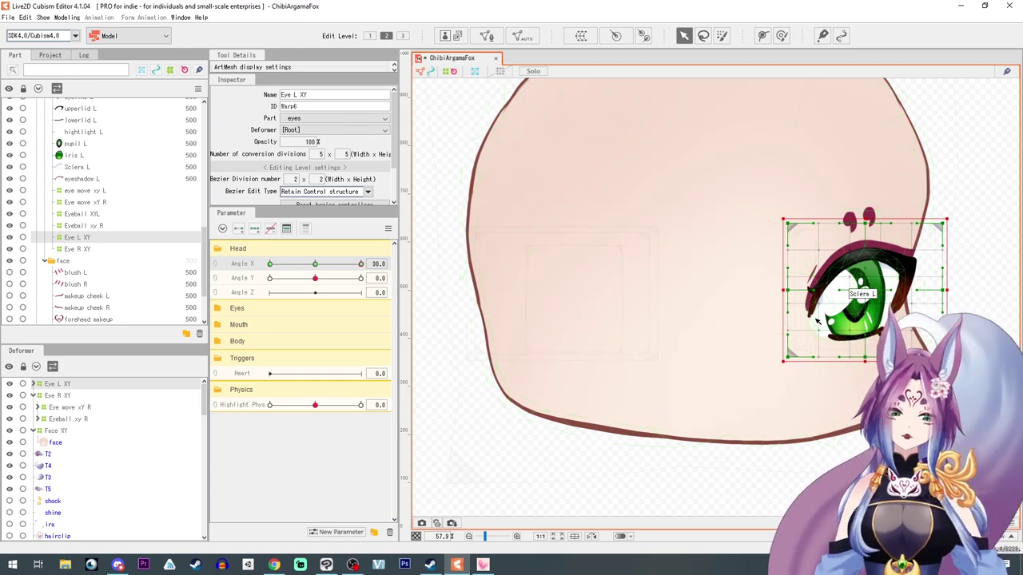
drag(782, 290, 789, 290)
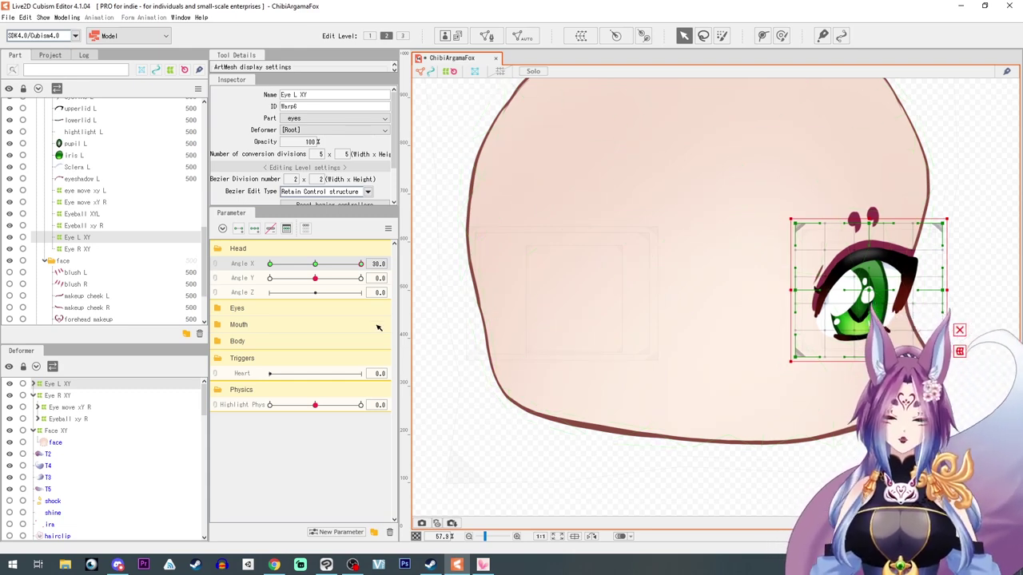
click(314, 266)
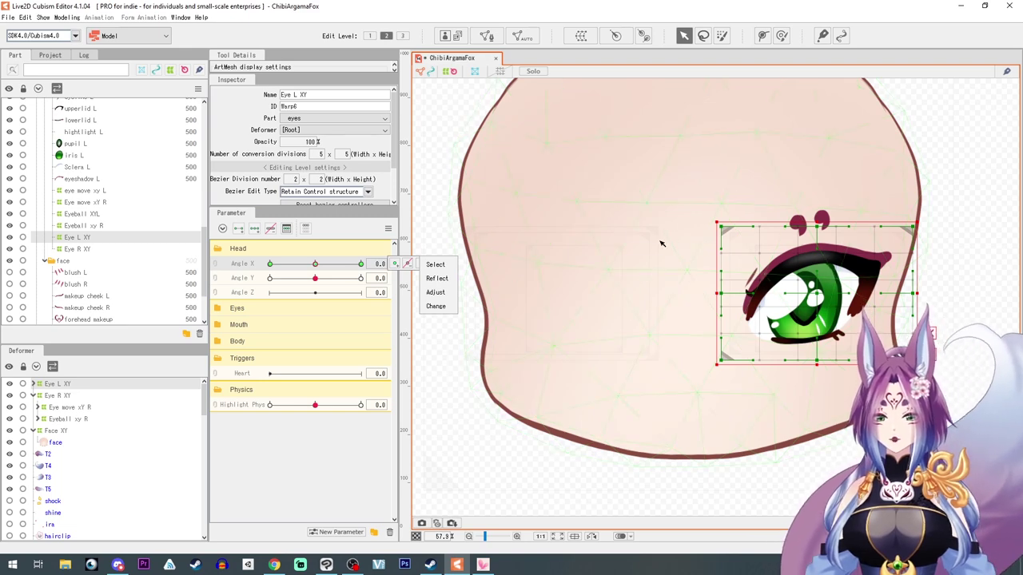
drag(320, 266, 205, 292)
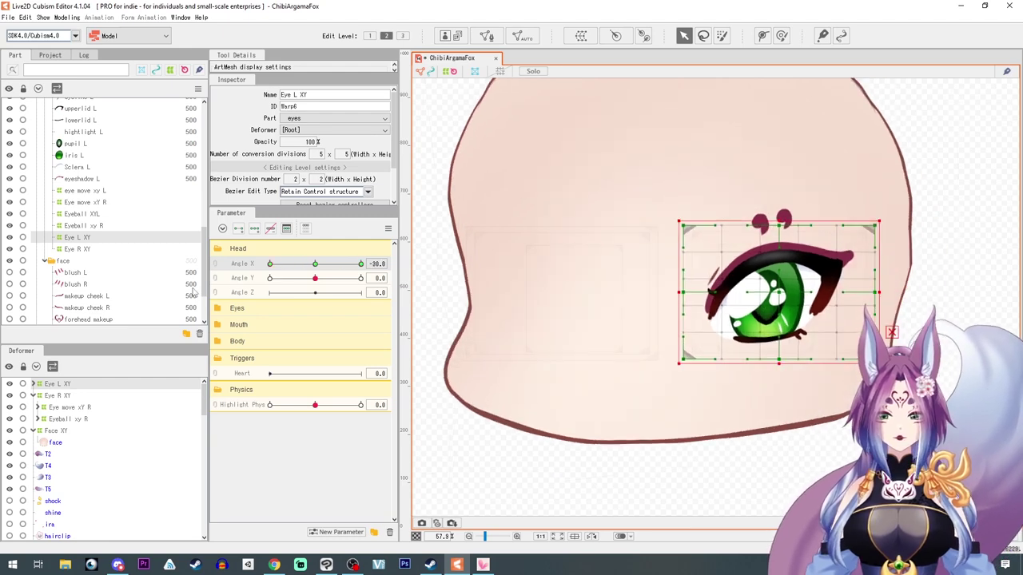
drag(781, 294, 780, 294)
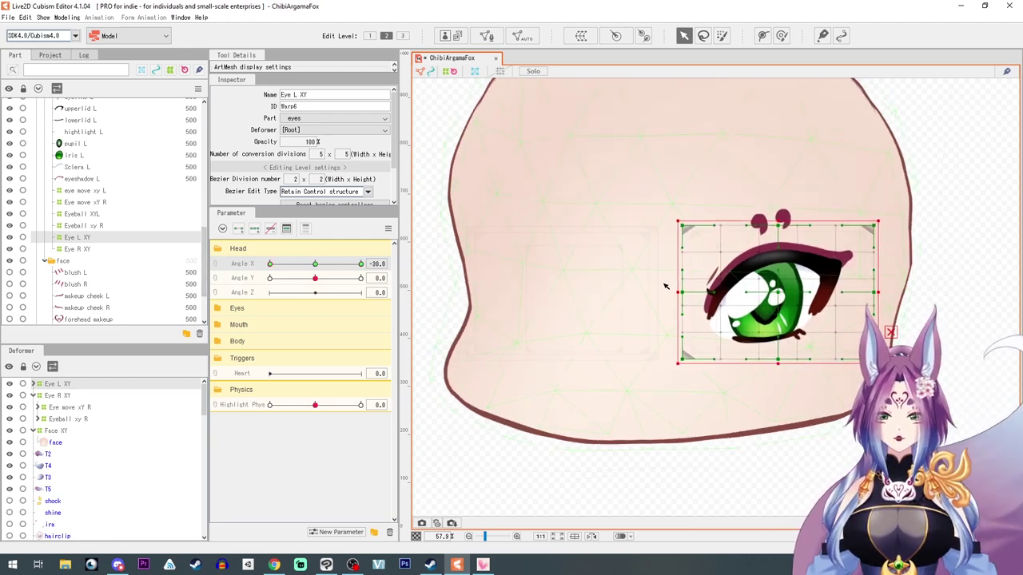
drag(687, 297, 679, 297)
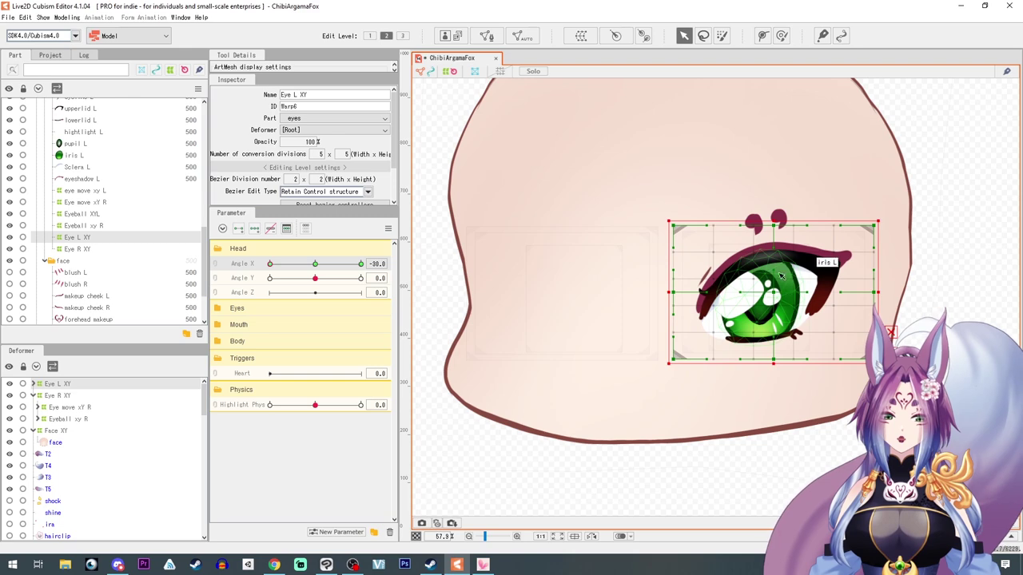
drag(770, 293, 740, 295)
drag(272, 265, 315, 269)
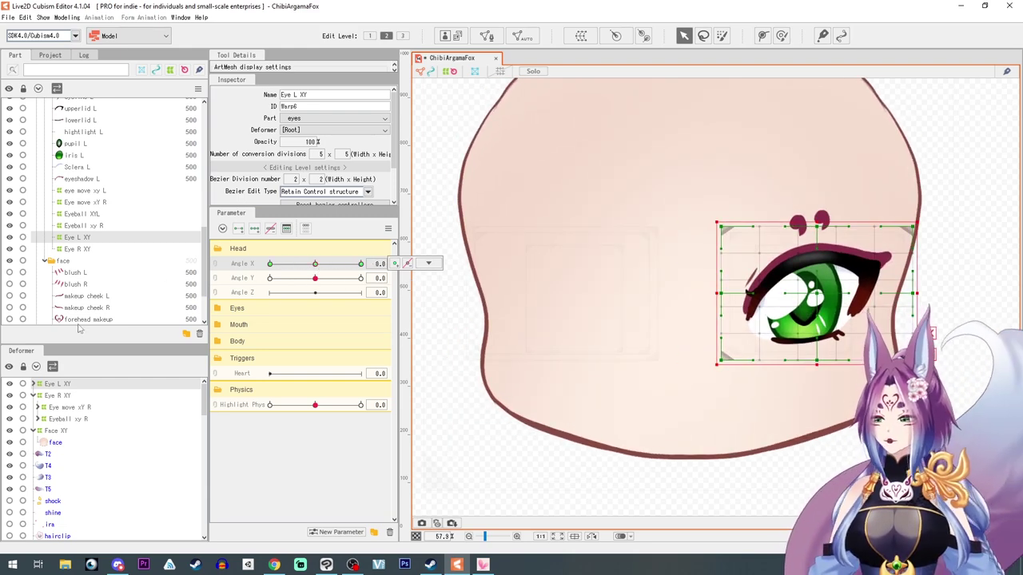
- Give Eye L XY three keys on Angle Y, and at Angle Y 30.0 raise it, flatten it from below and tilt it slightly clockwise
drag(315, 278, 403, 294)
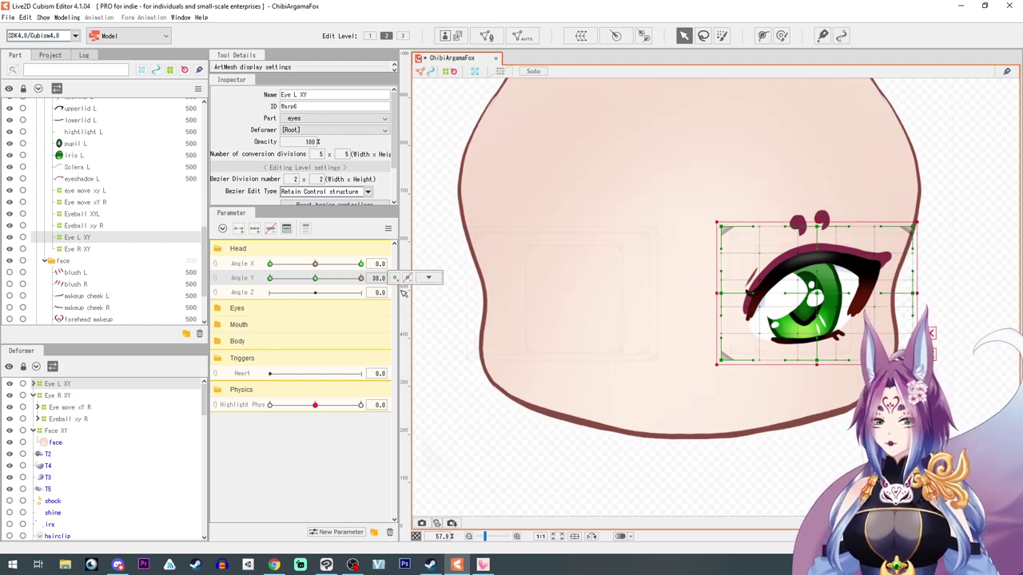
drag(817, 294, 820, 280)
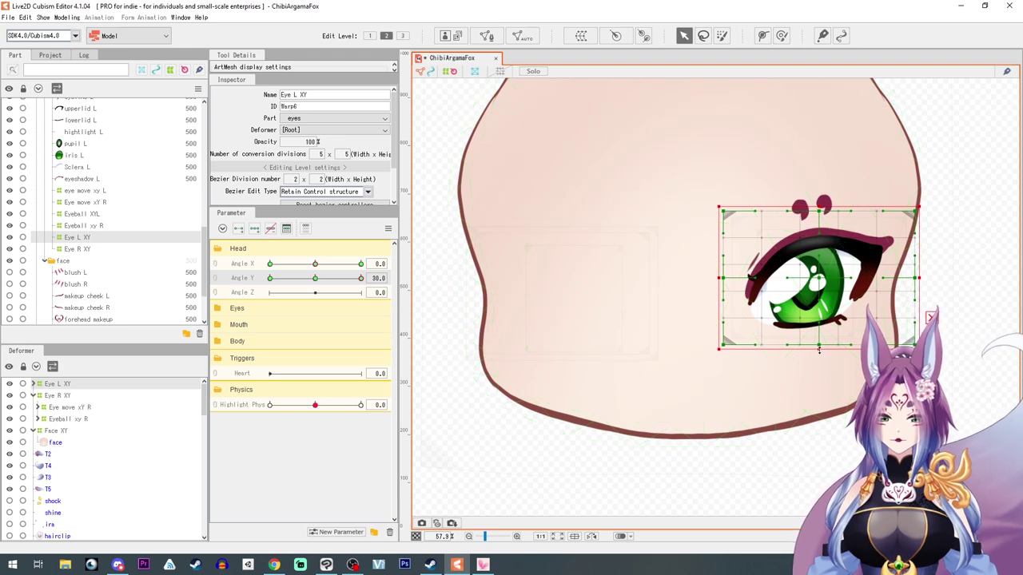
drag(818, 350, 819, 340)
drag(927, 273, 926, 280)
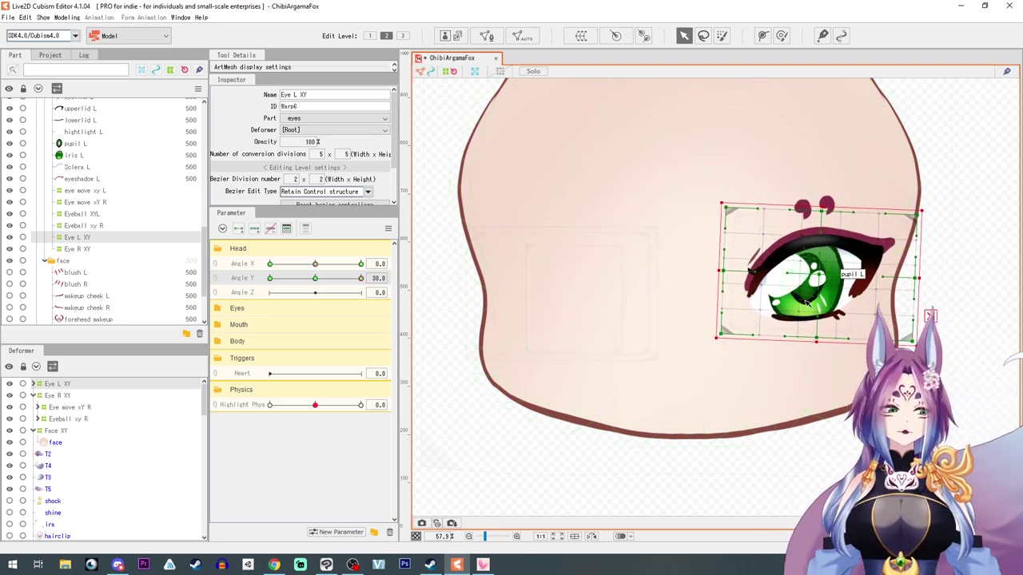
click(822, 276)
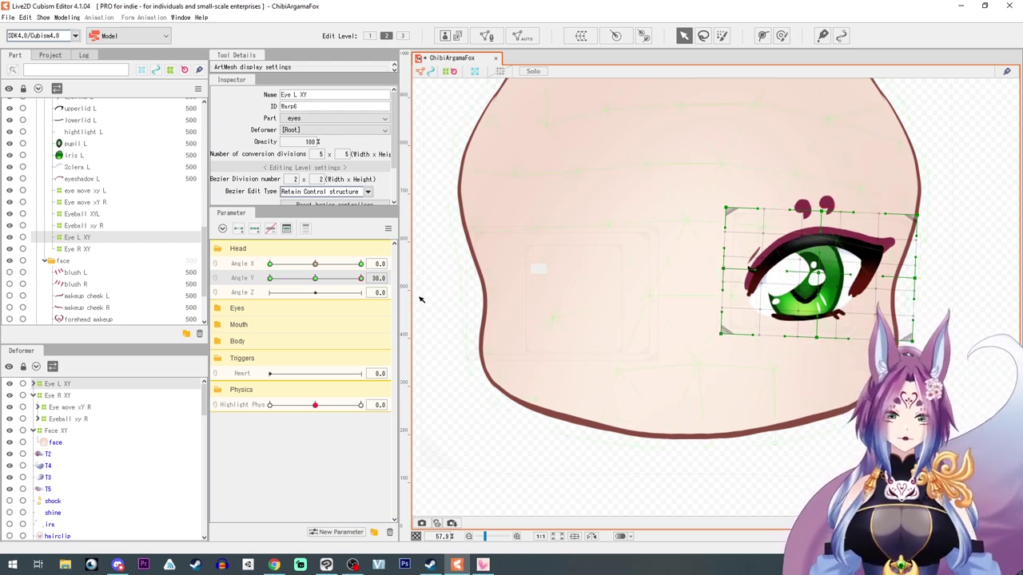
- At Angle Y -30.0, lower Eye L XY and tilt it slightly counterclockwise
drag(361, 277, 256, 305)
click(77, 238)
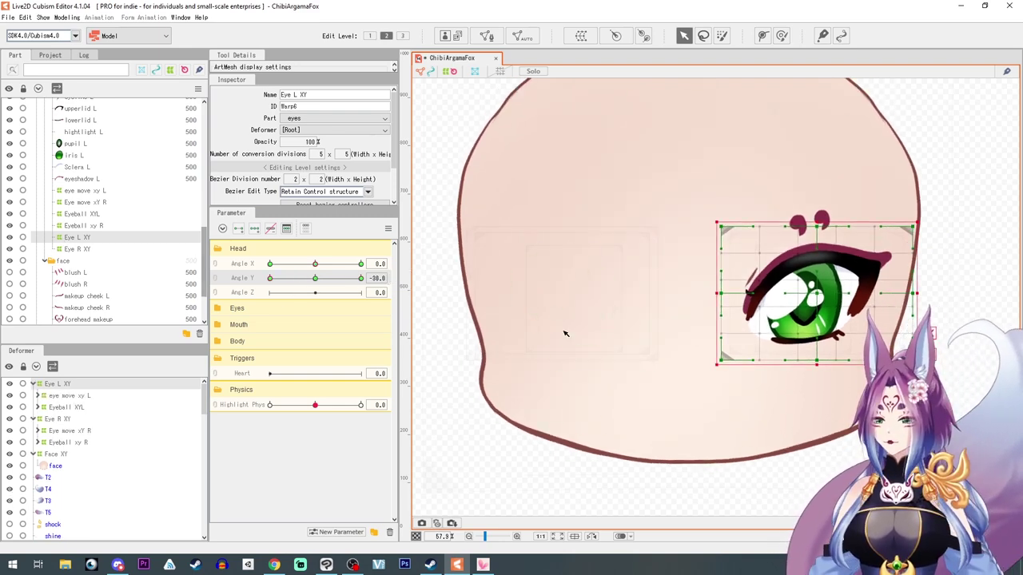
drag(811, 300, 817, 314)
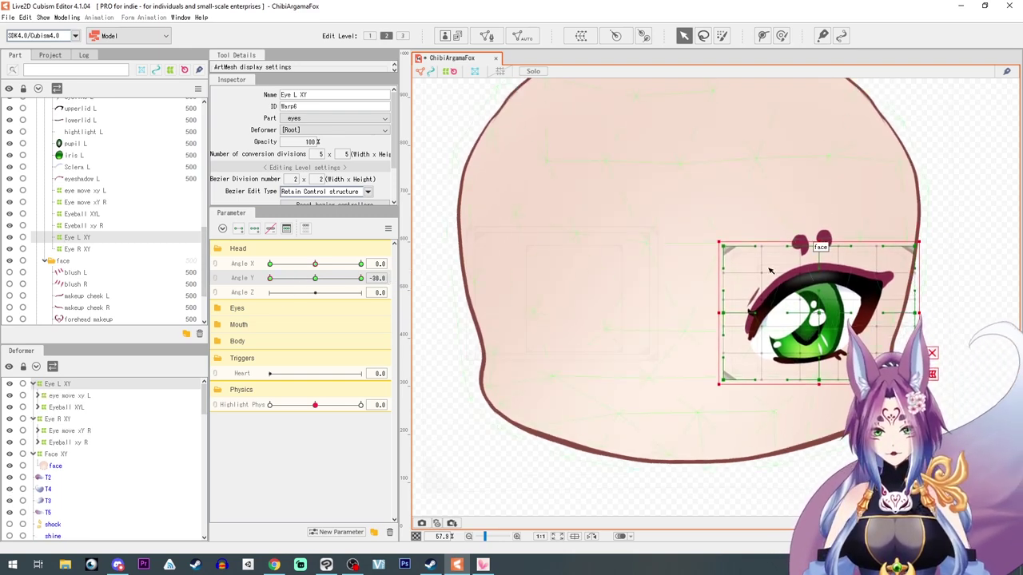
drag(714, 240, 712, 244)
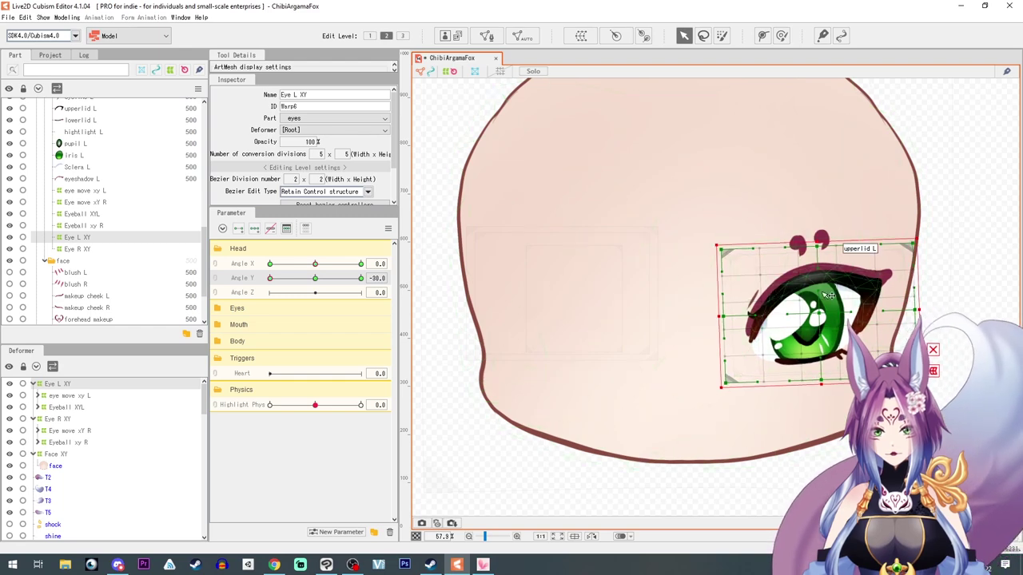
click(934, 350)
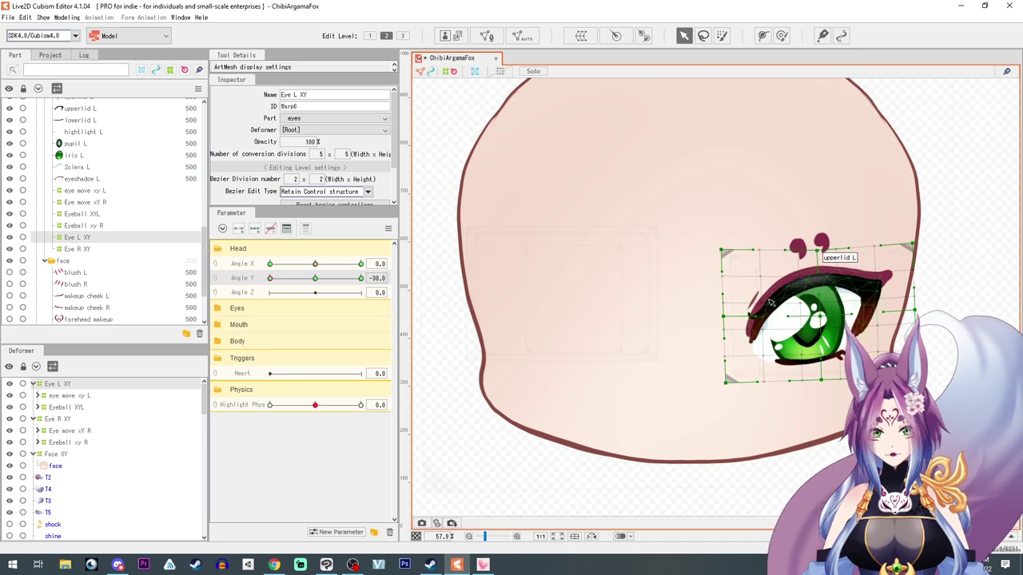
- Preview the left eye's vertical motion across Angle Y and return the parameter to 0.0
drag(271, 279, 128, 326)
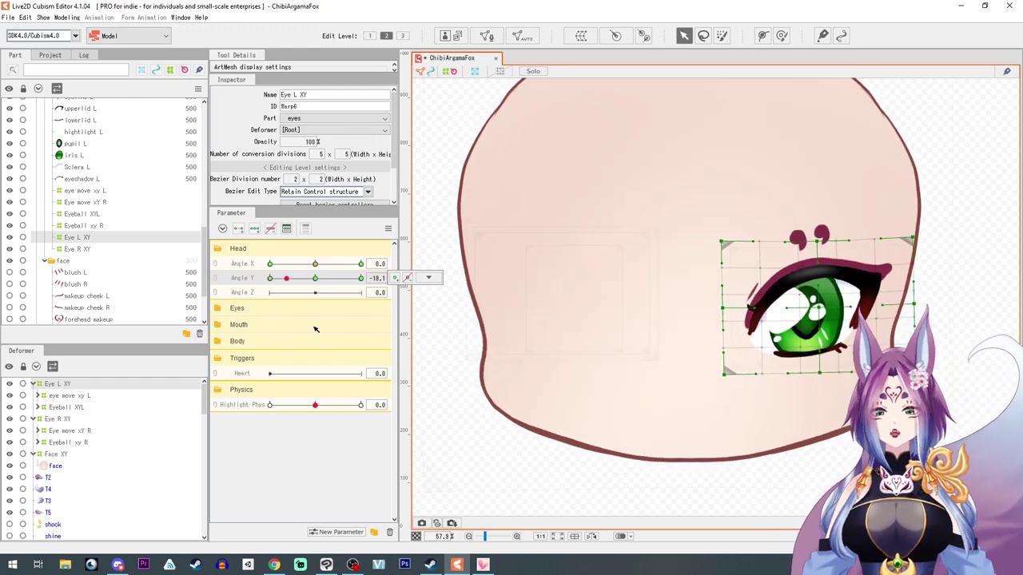
drag(114, 317, 308, 282)
right_click(314, 276)
click(337, 313)
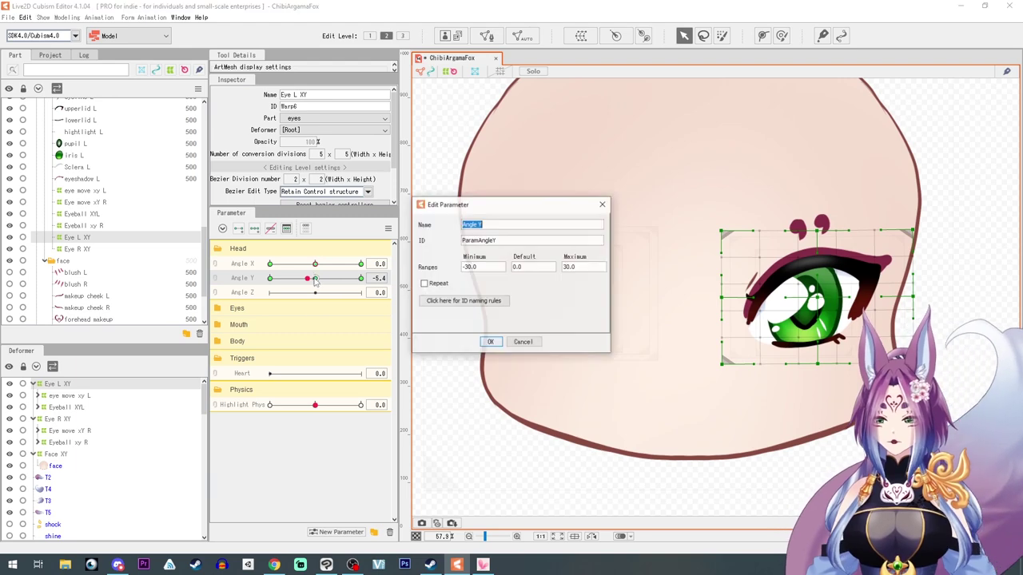
click(536, 345)
click(316, 280)
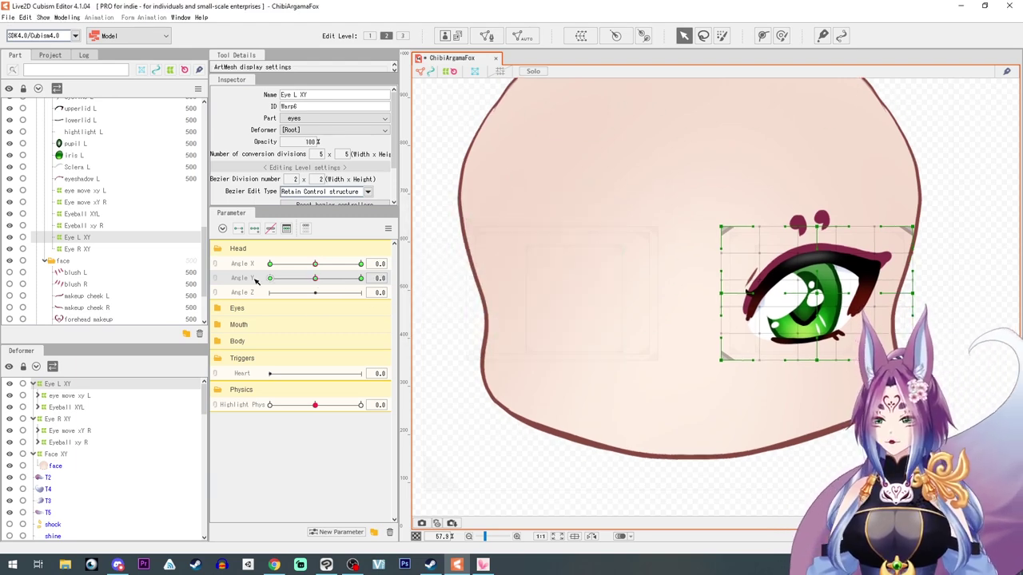
- Link Angle X and Angle Y and synthesize the corner keyforms for Eye L XY
click(216, 265)
click(389, 229)
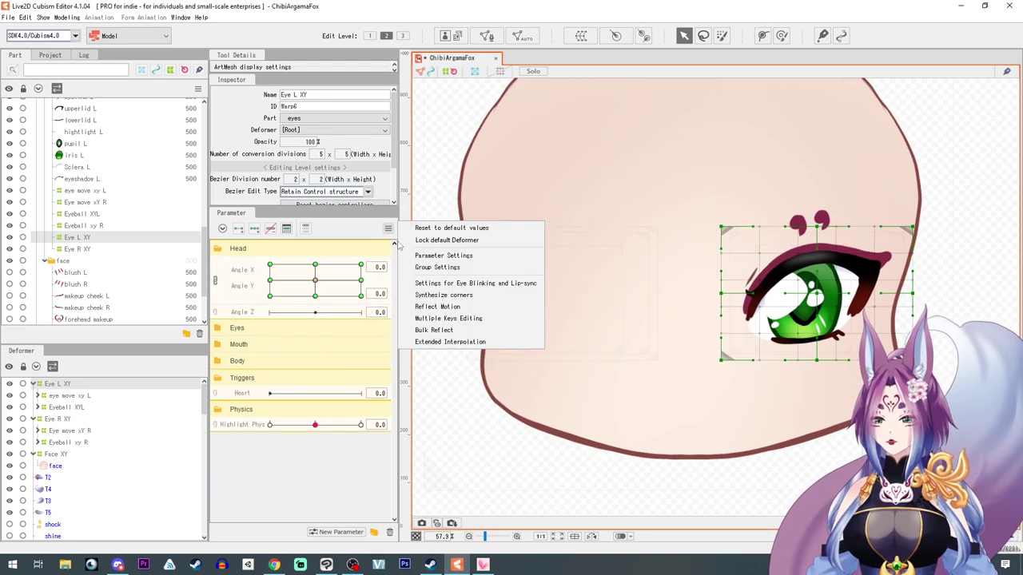
click(446, 295)
click(643, 365)
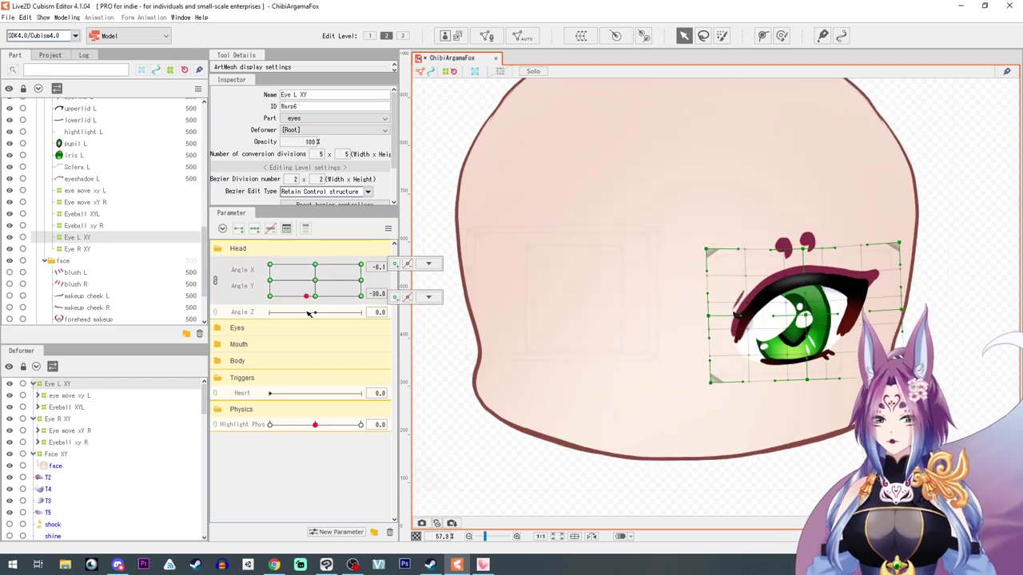
- At Angle X -30.0, rotate Eye L XY slightly clockwise for Angle Y -30.0 and raise it slightly for Angle Y 30.0
drag(393, 334, 189, 332)
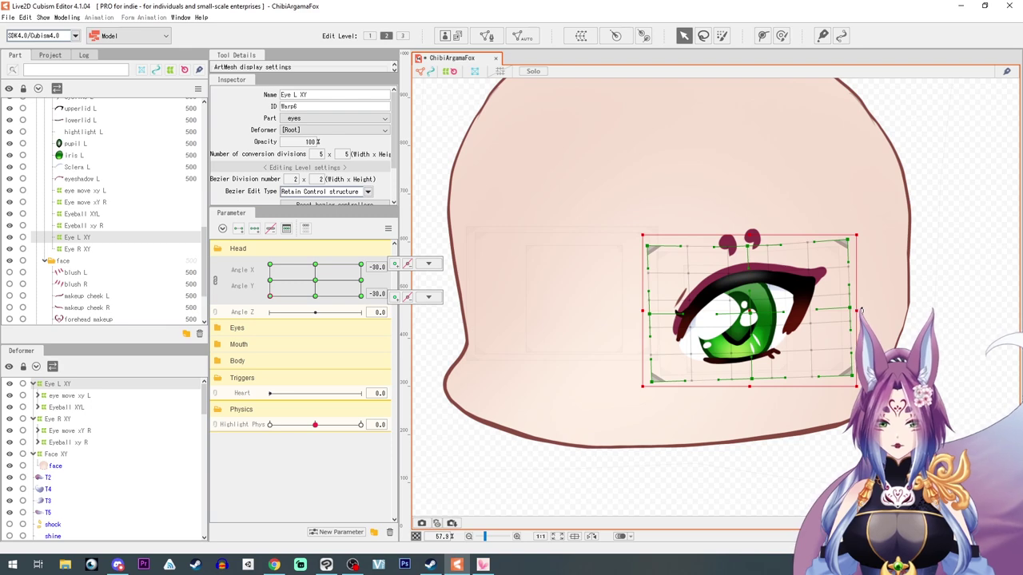
drag(861, 310, 857, 316)
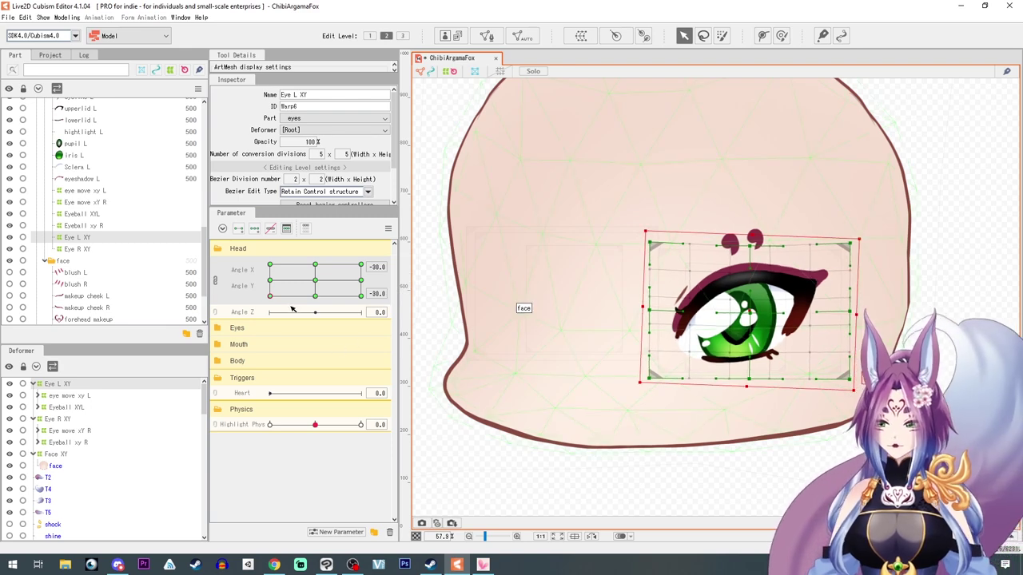
drag(272, 296, 243, 242)
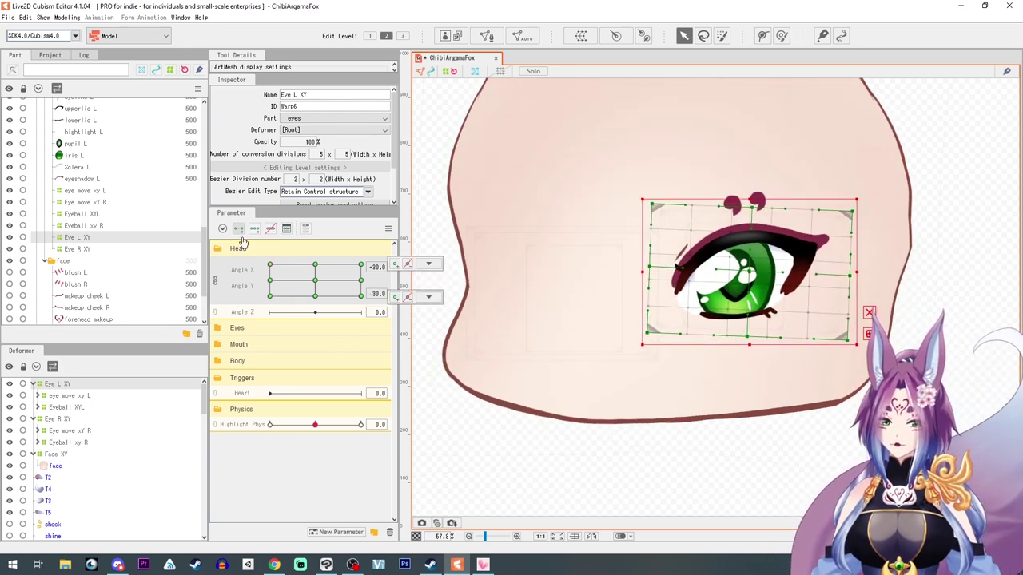
drag(749, 270, 749, 265)
- Check Eye L XY at Angle X and Y 30.0, and adjust it slightly downward at Angle X 30.0 and Angle Y -30.0
drag(273, 268, 405, 249)
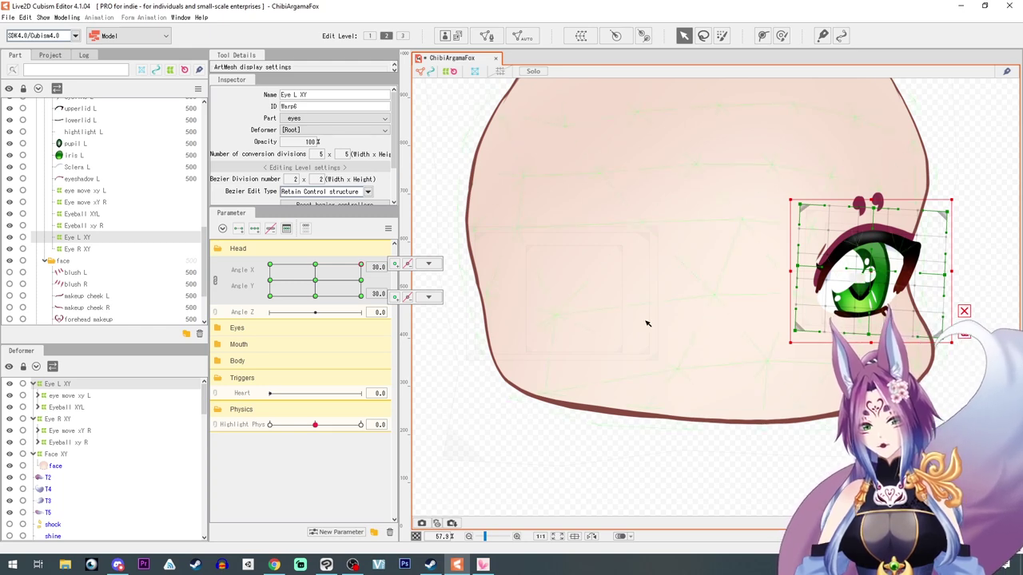
click(429, 296)
drag(360, 267, 361, 294)
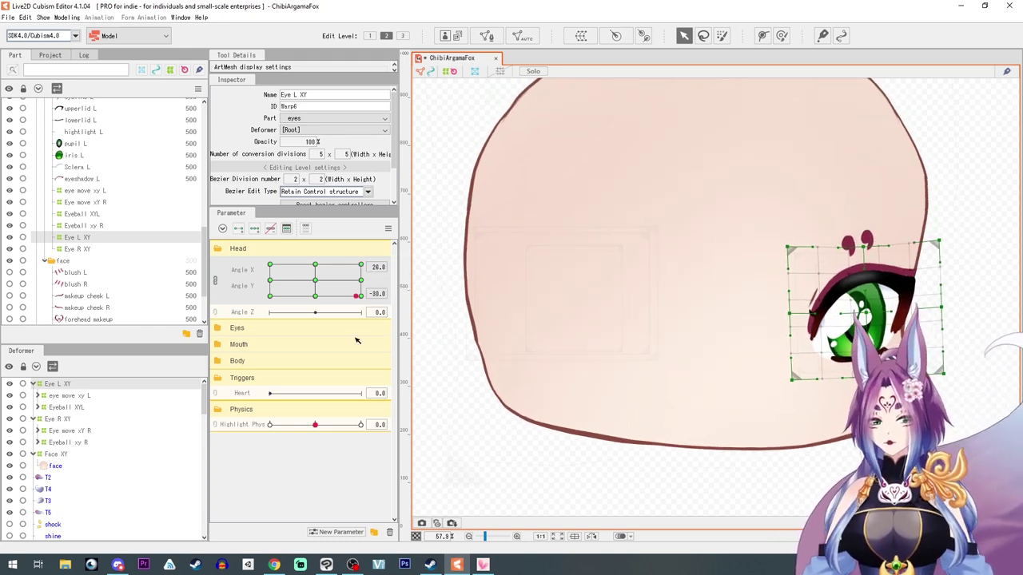
drag(873, 237, 871, 246)
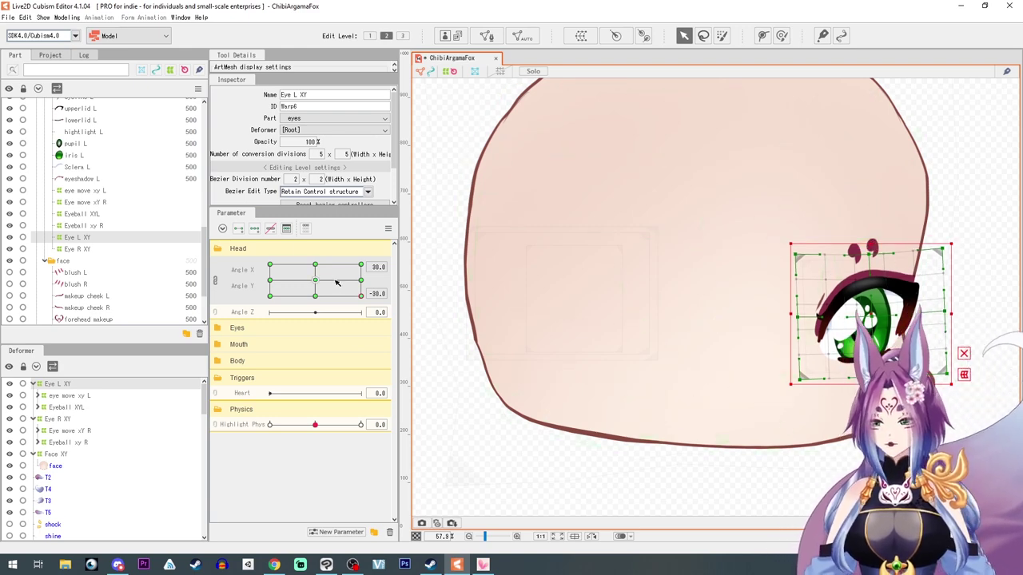
- At Angle X 0.0 and Angle Y -30.0, lower the upper edge of Eye L XY and move the deformer slightly down
drag(360, 294, 302, 320)
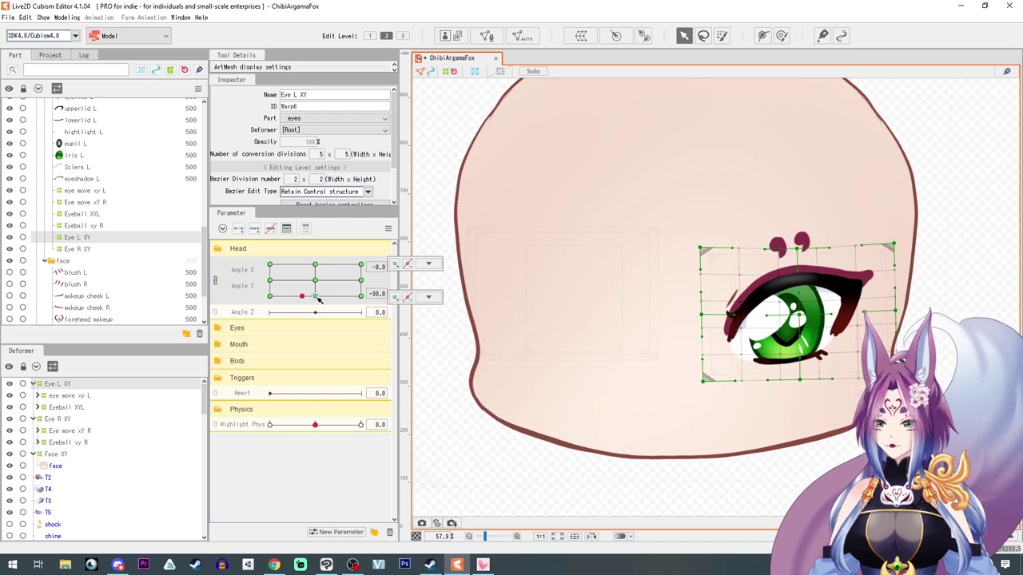
click(318, 298)
drag(823, 238, 822, 243)
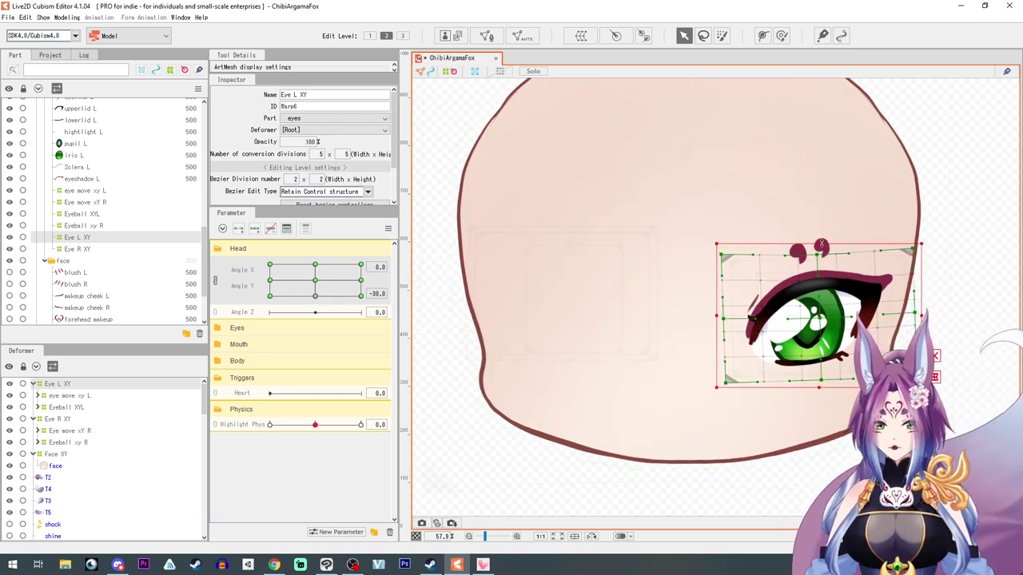
drag(821, 318, 825, 323)
- At Angle X and Angle Y -30.0, lower the upper edge of Eye L XY and shift the deformer slightly down and inward
drag(315, 296, 267, 314)
drag(751, 237, 750, 240)
drag(750, 312, 746, 320)
- Unlink Angle X and Angle Y, test the left eye's movement and return both parameters to 0.0
click(218, 285)
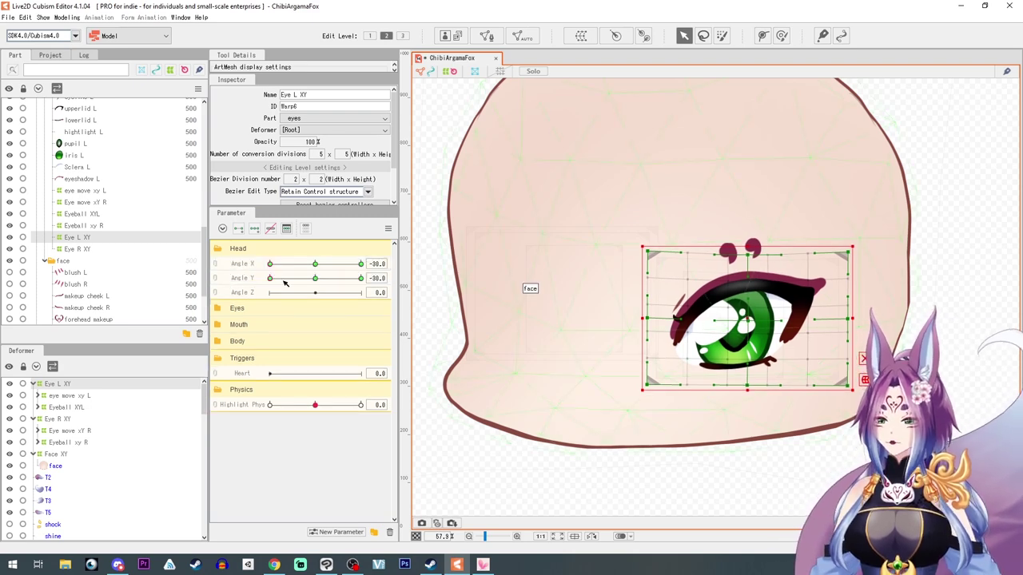
drag(271, 279, 214, 296)
drag(270, 265, 316, 265)
click(316, 279)
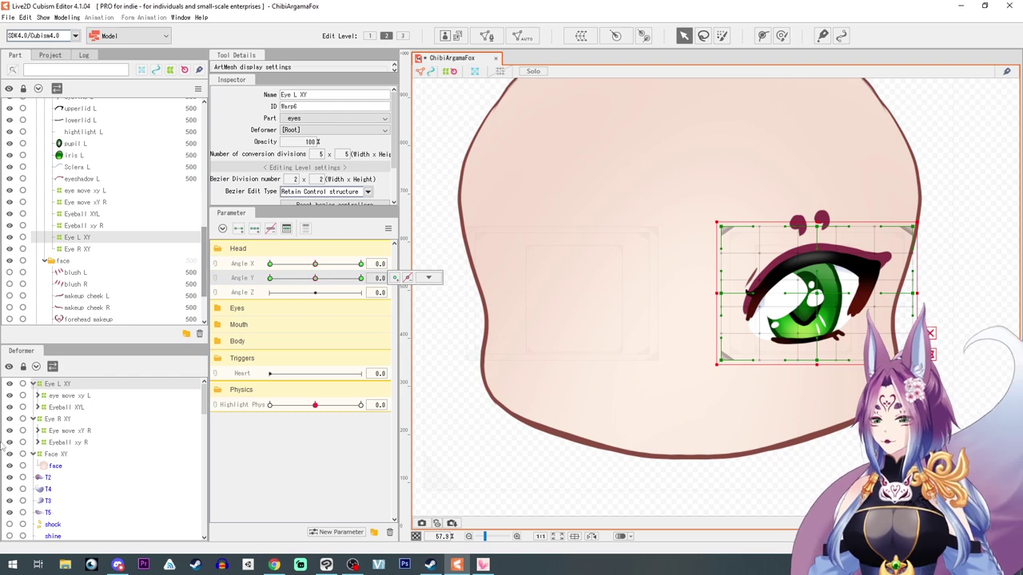
- Restore the opacity of Eye R XY to 100% and select Angle X for that deformer
click(56, 419)
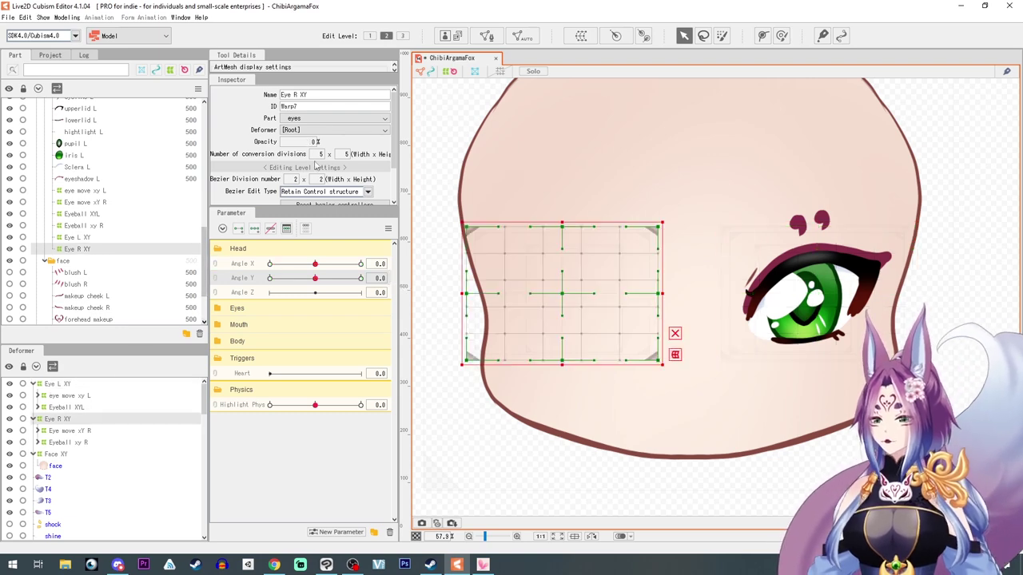
drag(306, 142, 344, 142)
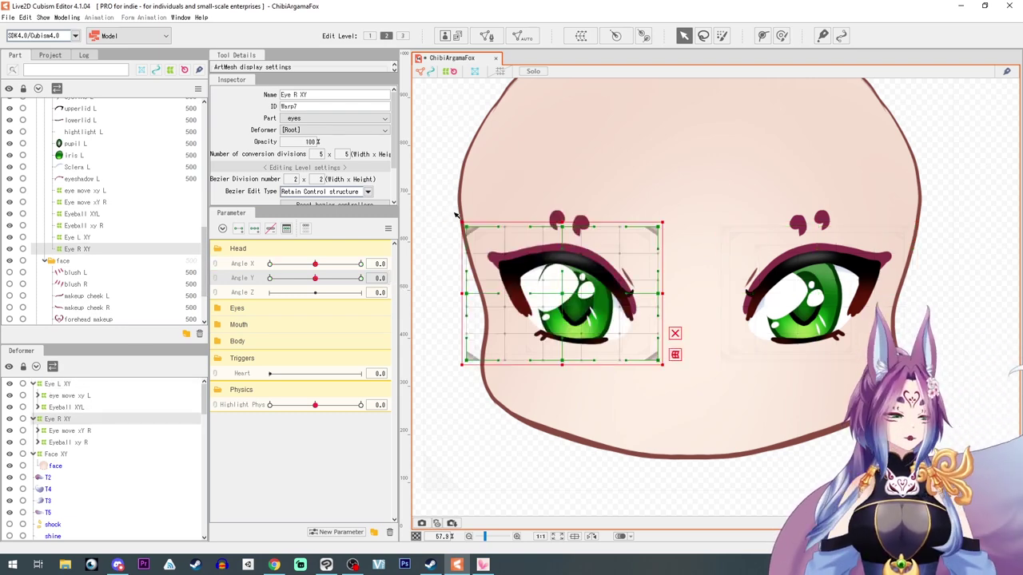
click(241, 265)
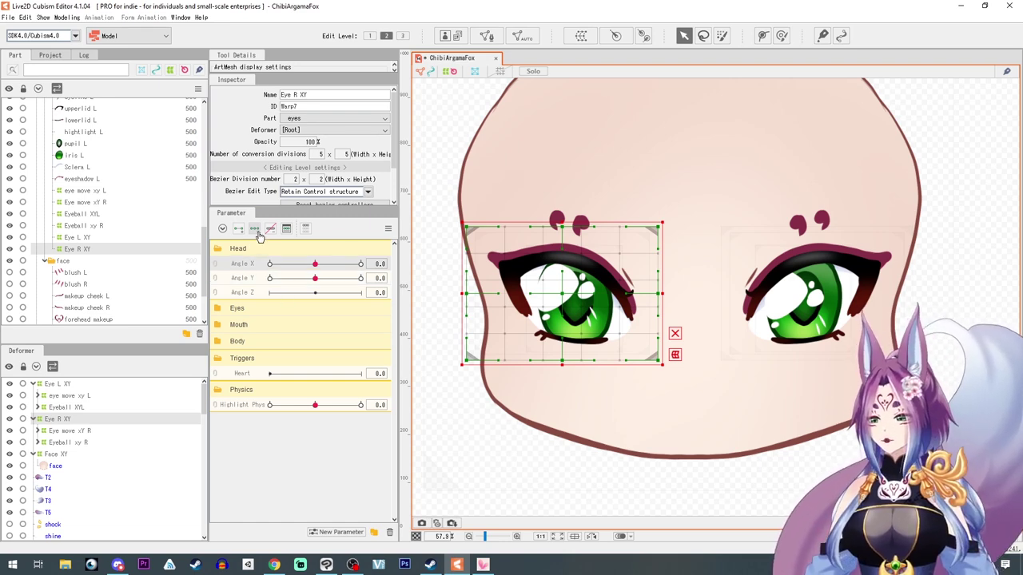
- Add three Angle X keyforms to Eye R XY and, at Angle X -30.0, shift the deformer outward and narrow it
click(257, 231)
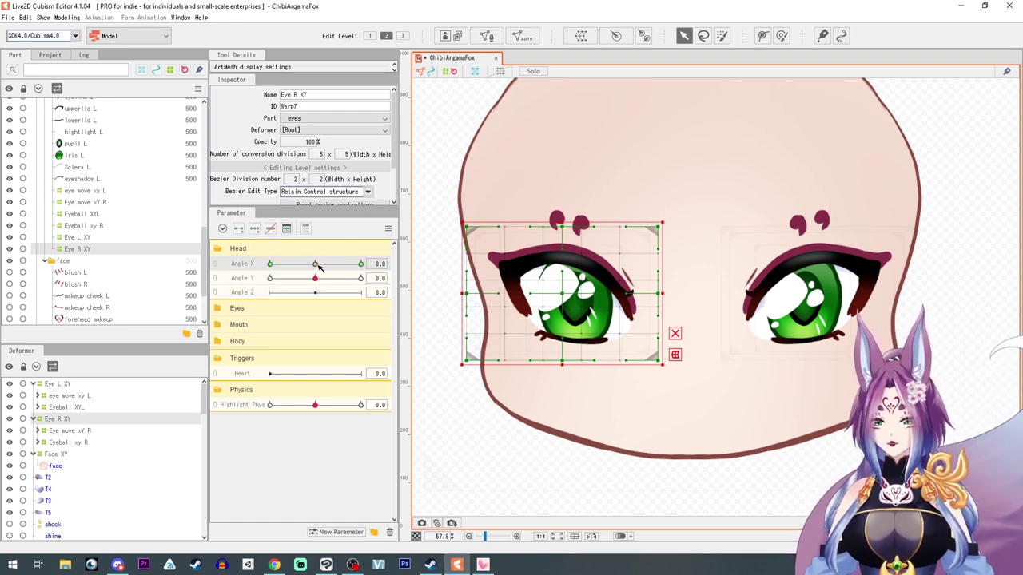
drag(318, 266, 419, 277)
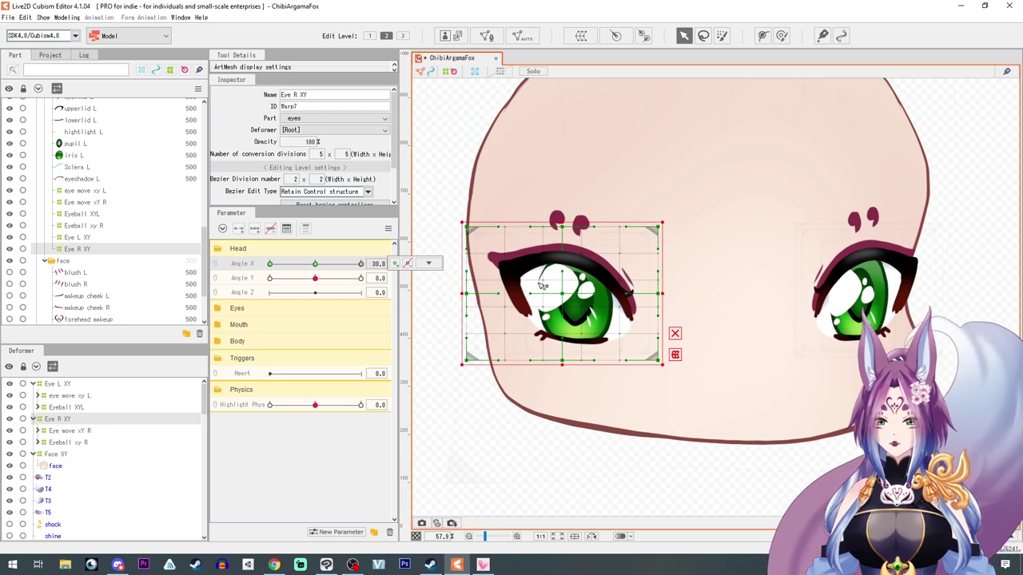
drag(339, 268, 168, 277)
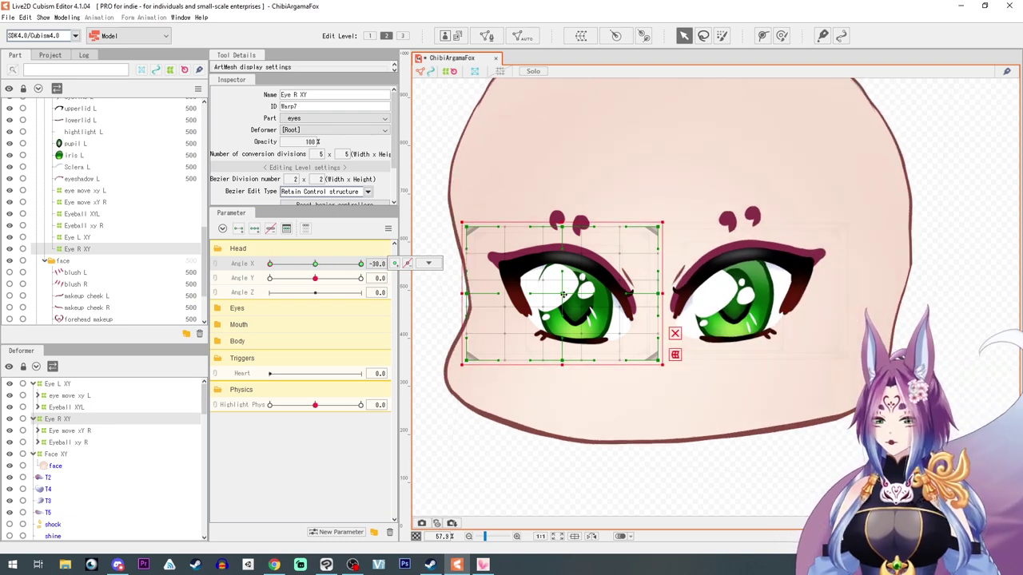
drag(562, 295, 524, 295)
drag(624, 294, 593, 294)
drag(509, 366, 509, 365)
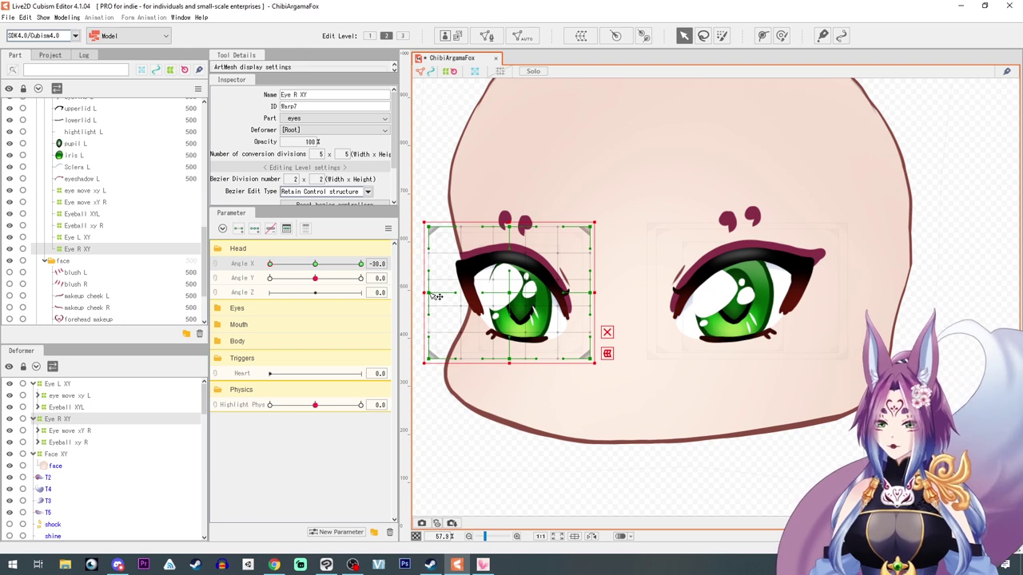
drag(430, 294, 433, 294)
drag(270, 264, 236, 276)
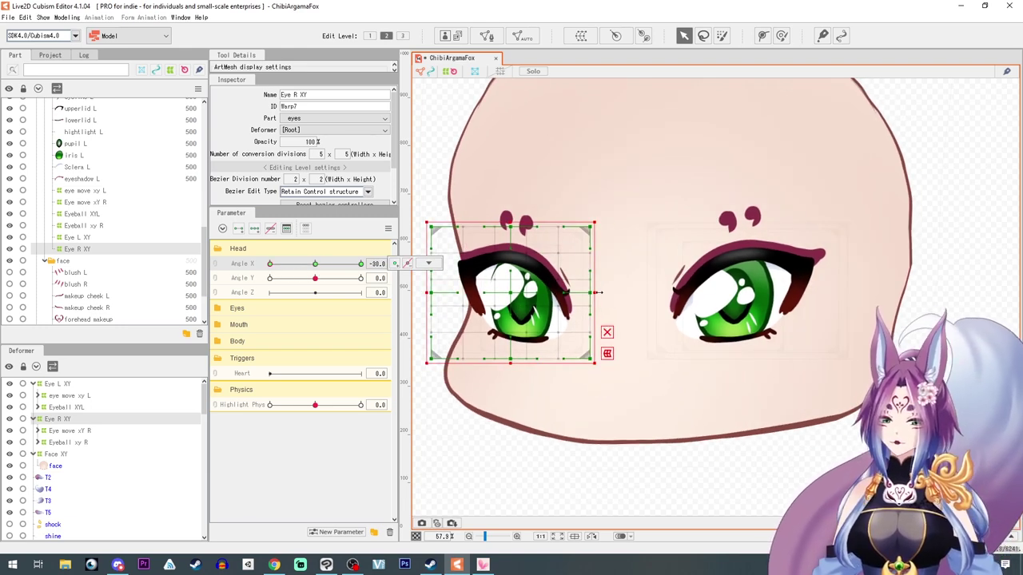
drag(597, 293, 589, 293)
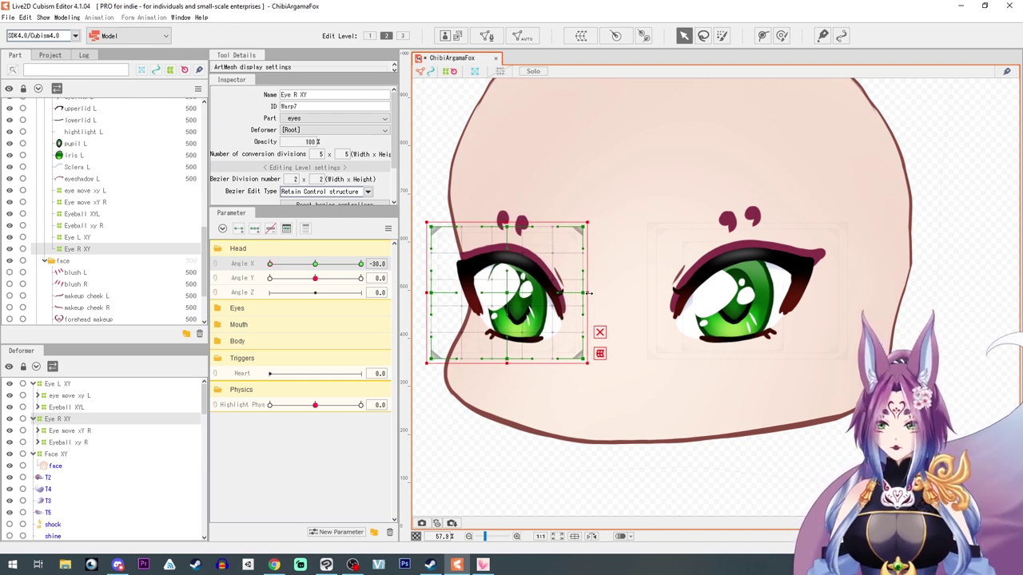
- At Angle X 30.0, shift Eye R XY inward toward the middle of the face and widen it slightly
drag(271, 264, 405, 285)
drag(584, 298, 626, 299)
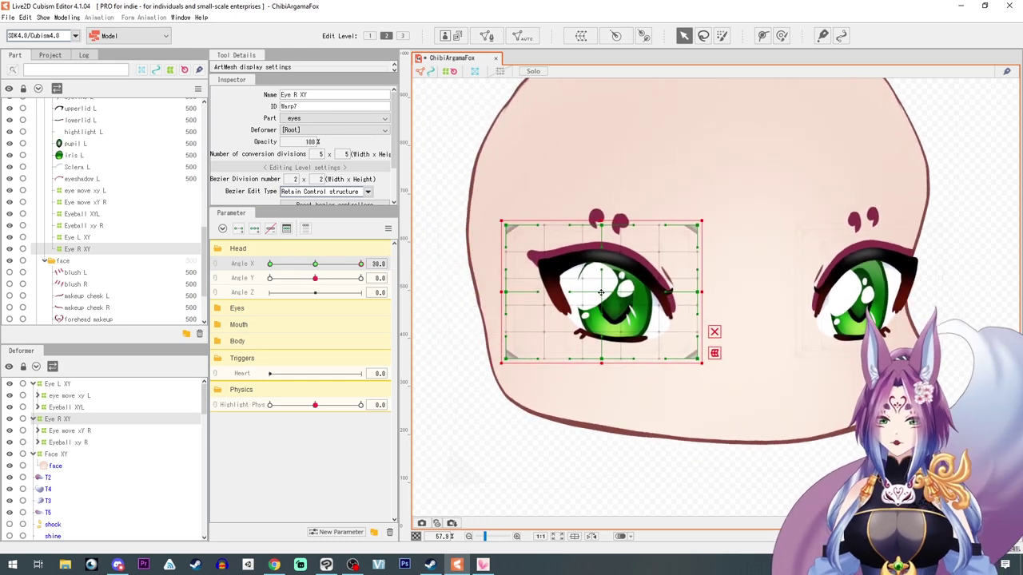
drag(703, 292, 717, 292)
drag(611, 293, 618, 294)
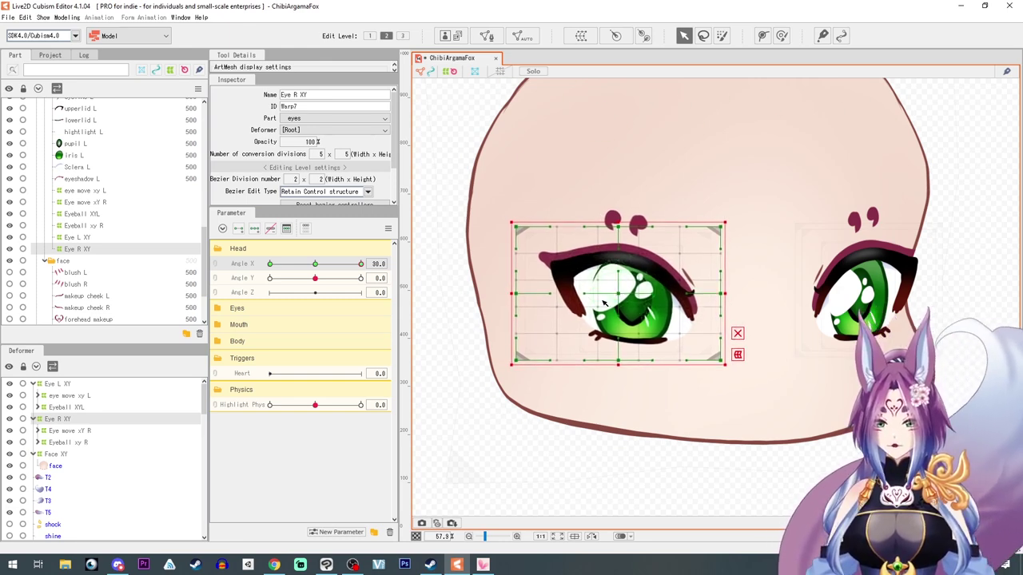
- Compare both eyes against the temporary grid across the Angle X range, then hide the grid and return Angle X to 0.0
click(501, 72)
scroll(661, 296, up, 2)
scroll(660, 296, down, 1)
drag(744, 345, 680, 317)
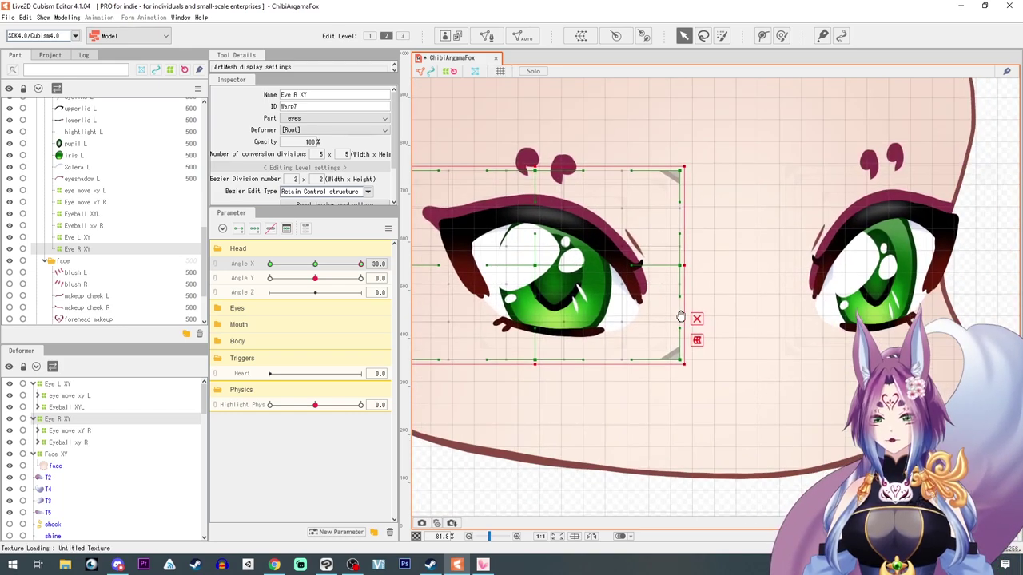
scroll(680, 318, down, 2)
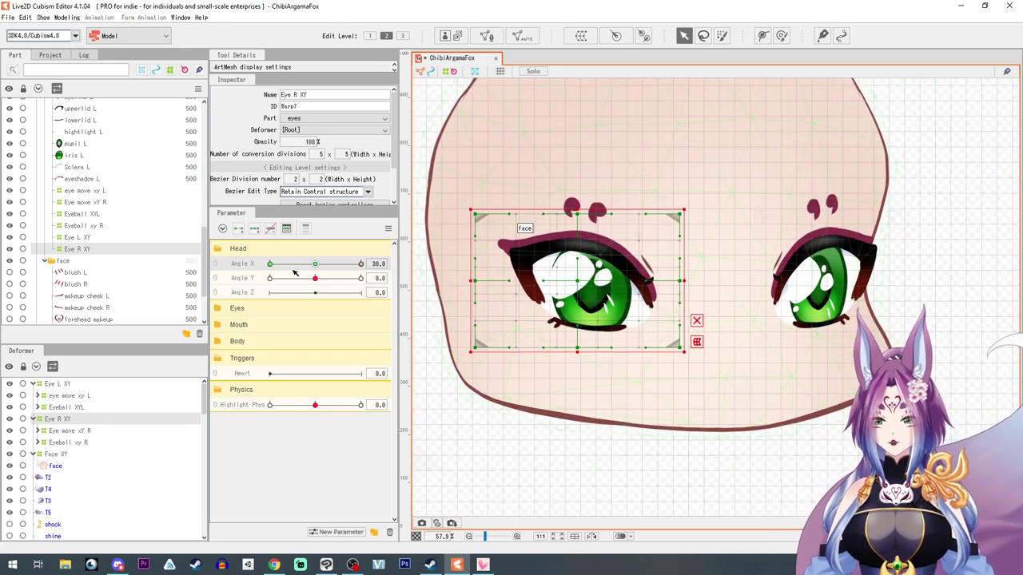
click(316, 266)
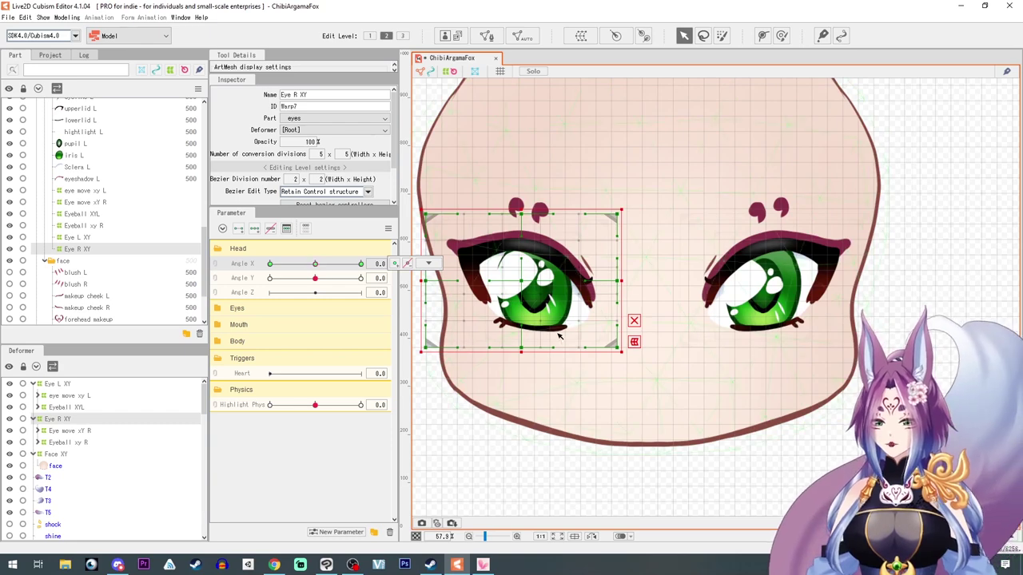
drag(316, 265, 252, 276)
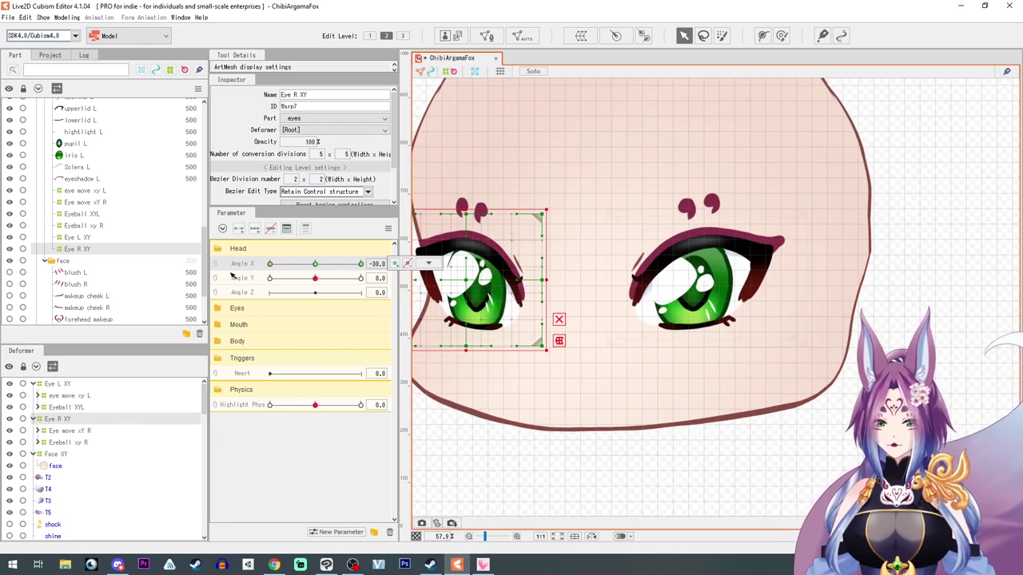
drag(175, 274, 354, 280)
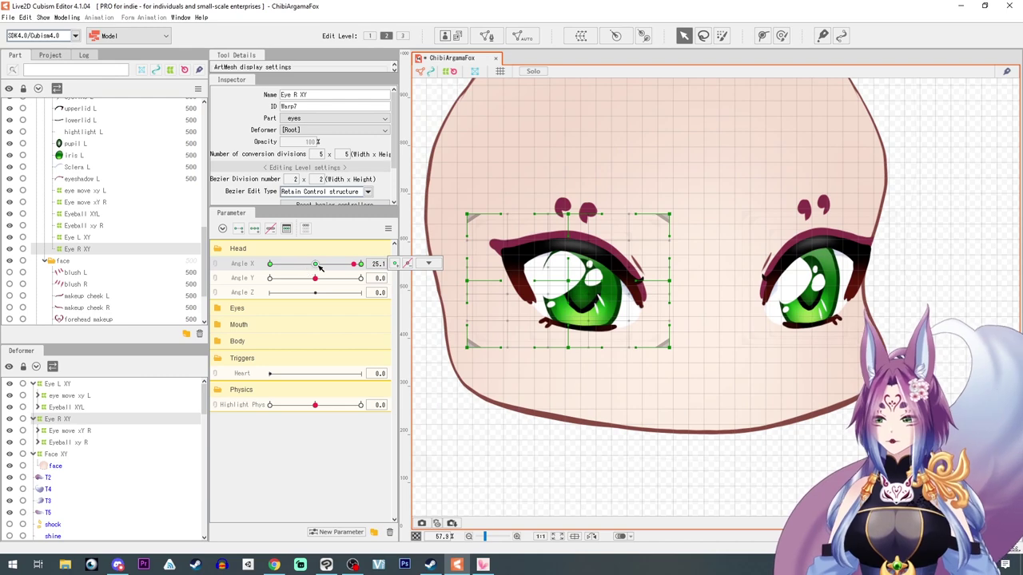
click(316, 265)
click(500, 72)
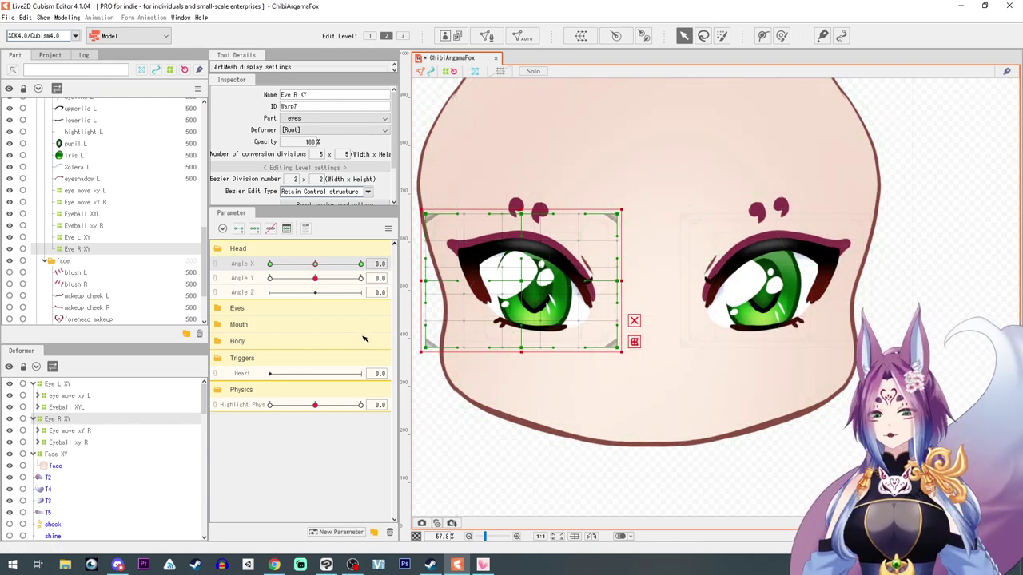
- At Angle X 30.0, shift the centre control point of Eye R XY slightly inward to refine the eye's perspective
drag(315, 265, 424, 273)
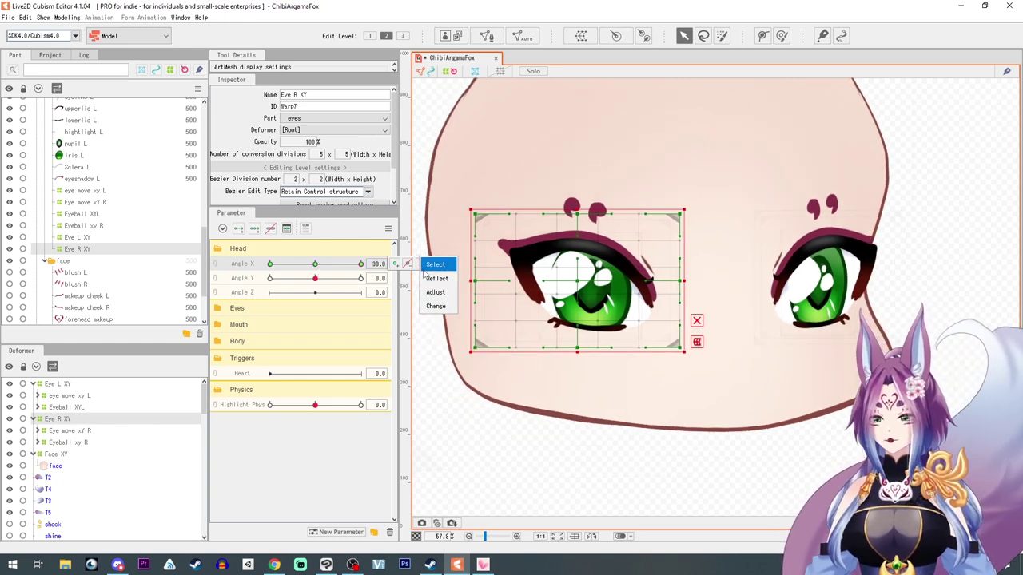
click(696, 321)
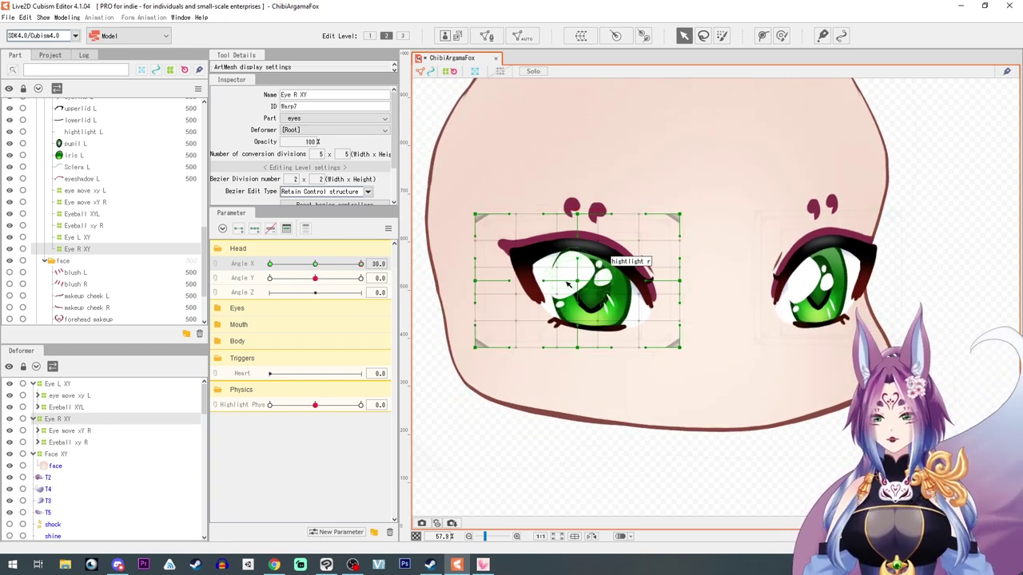
drag(579, 282, 586, 282)
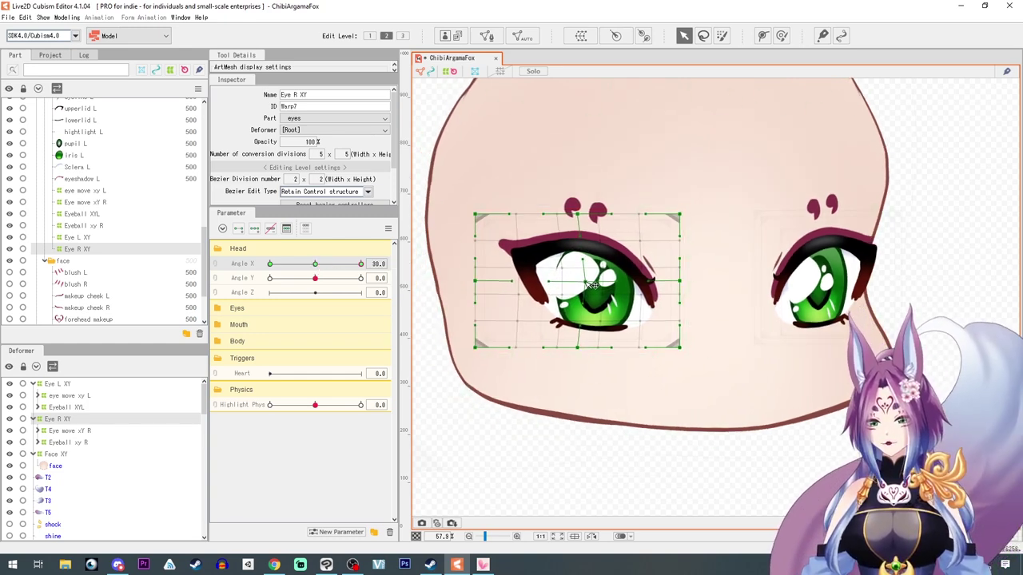
click(687, 282)
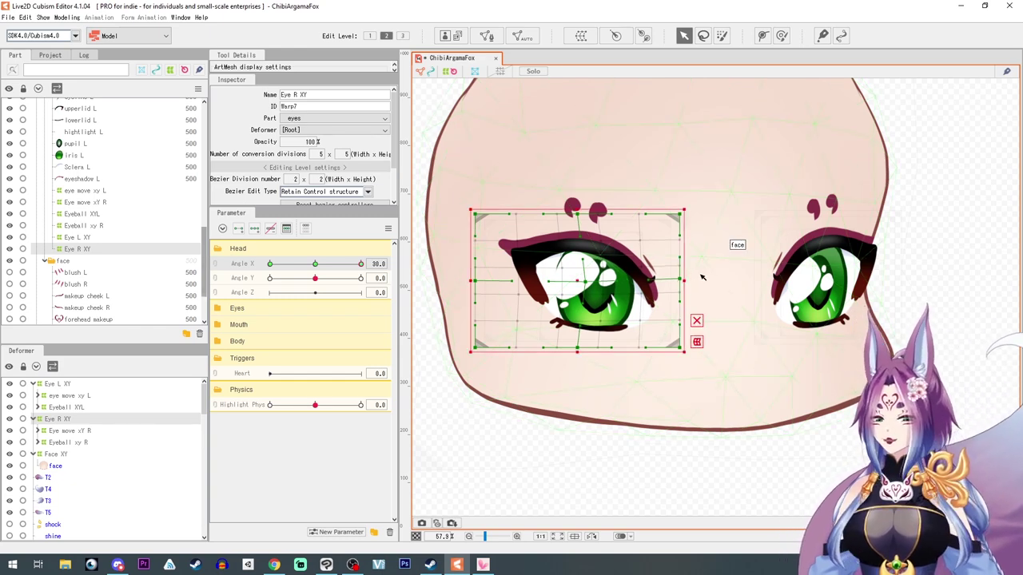
drag(689, 280, 689, 279)
drag(476, 216, 474, 221)
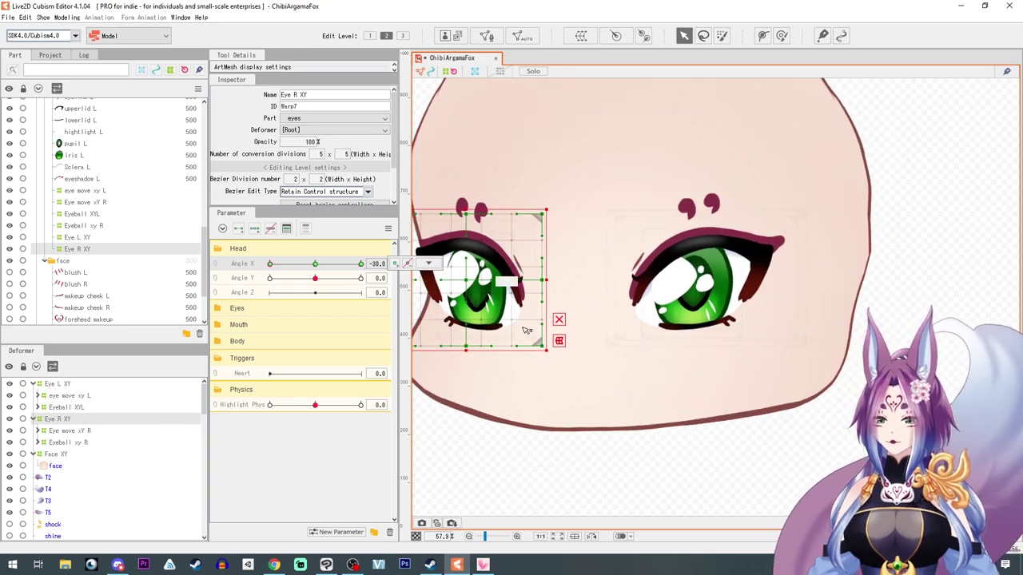
- At Angle X -30.0, extend the outer edge of Eye R XY slightly outward
scroll(574, 367, down, 3)
drag(575, 367, 636, 356)
scroll(528, 275, up, 6)
scroll(518, 273, down, 6)
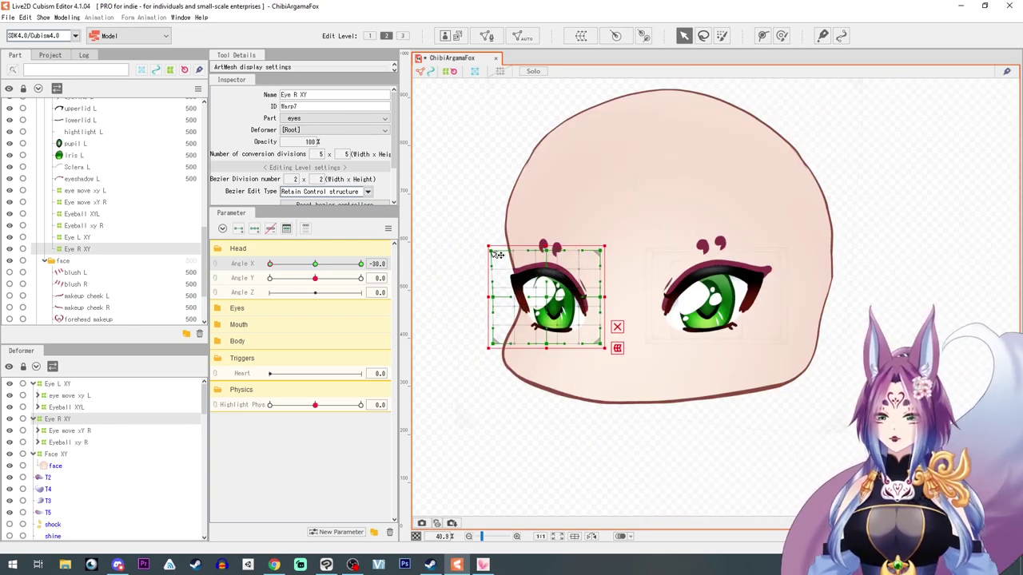
drag(492, 253, 491, 252)
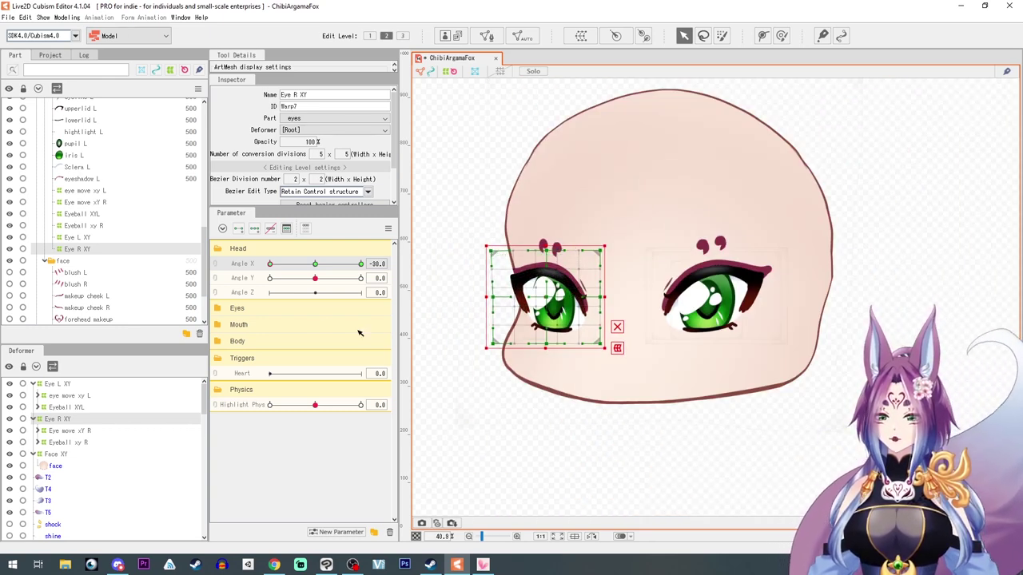
- Expand the Eyes parameter group and test EyeR Open with Angle X at -30.0
click(219, 310)
drag(346, 324, 343, 355)
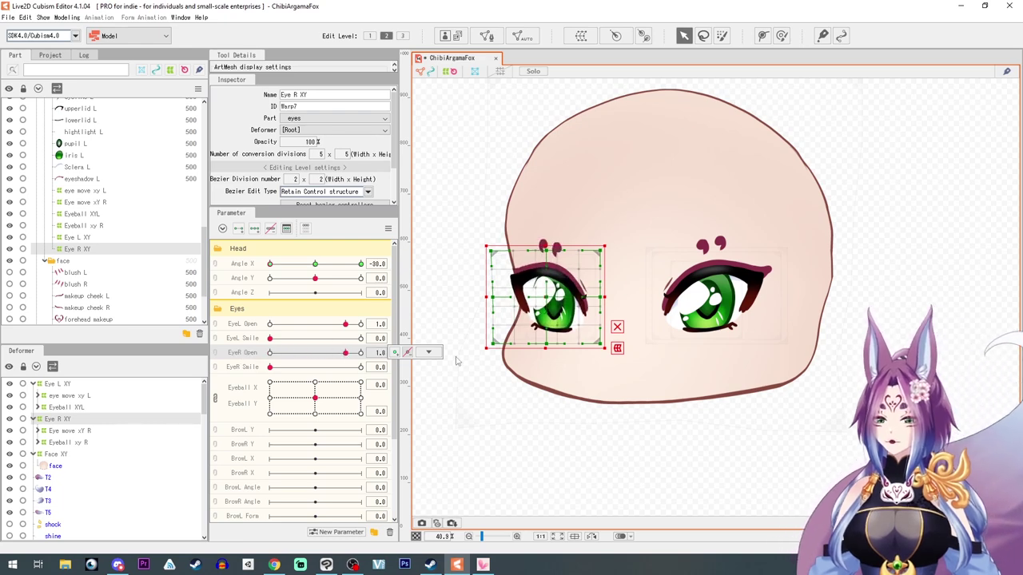
scroll(528, 361, up, 2)
drag(610, 372, 583, 384)
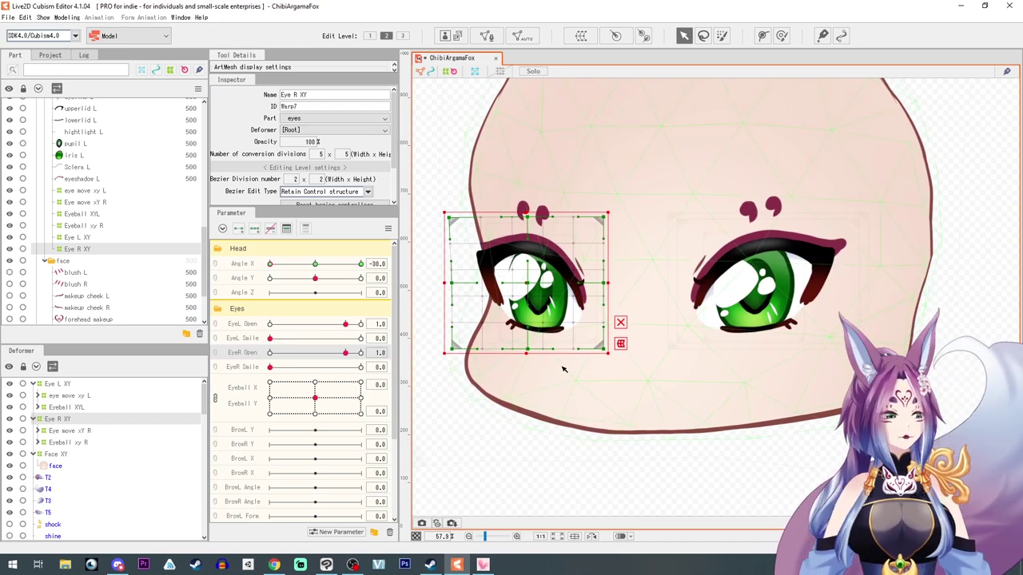
- Return Angle X to 0.0 and add three Angle Y keyforms to Eye R XY
click(315, 264)
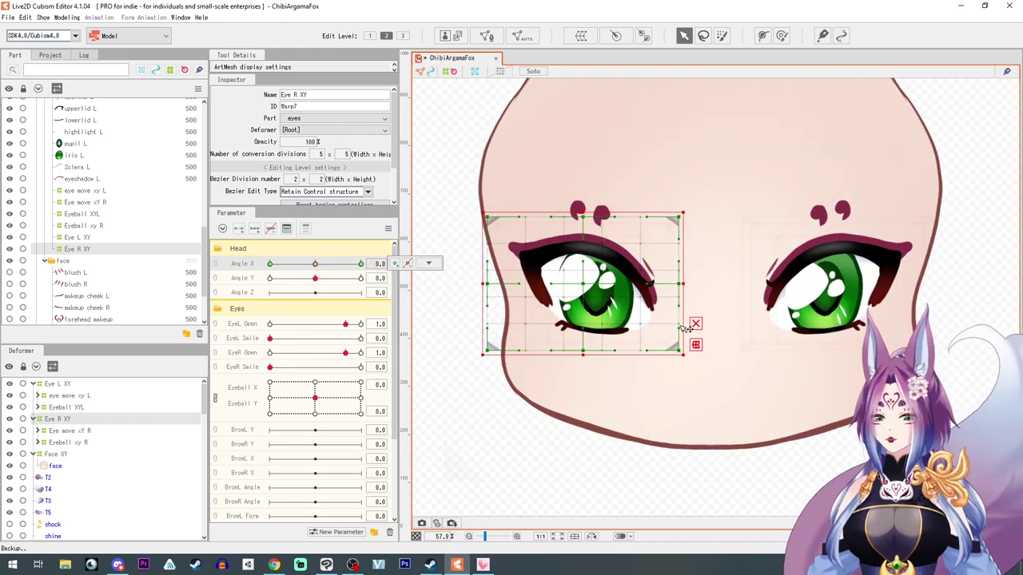
scroll(656, 321, down, 2)
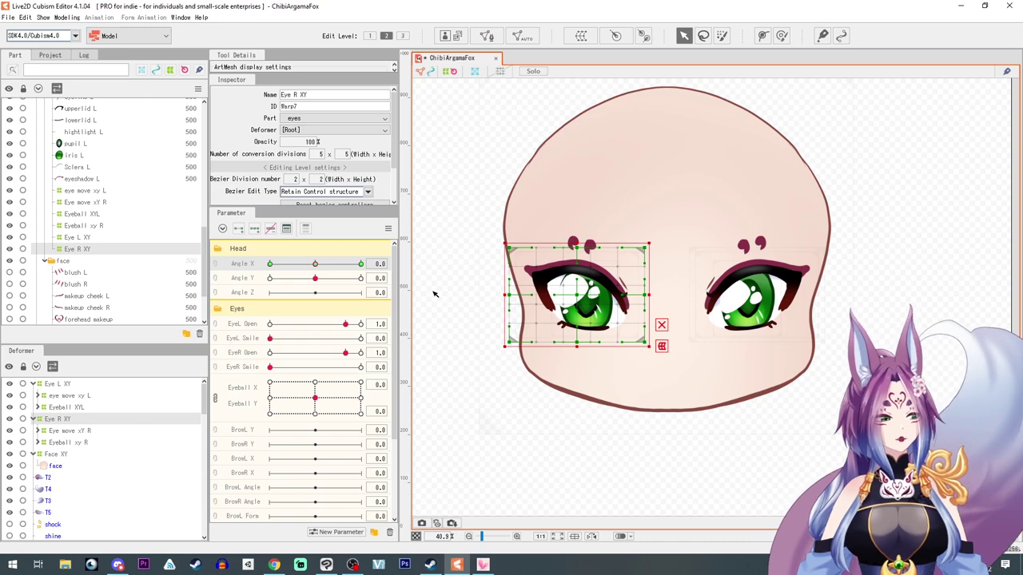
click(269, 264)
click(315, 264)
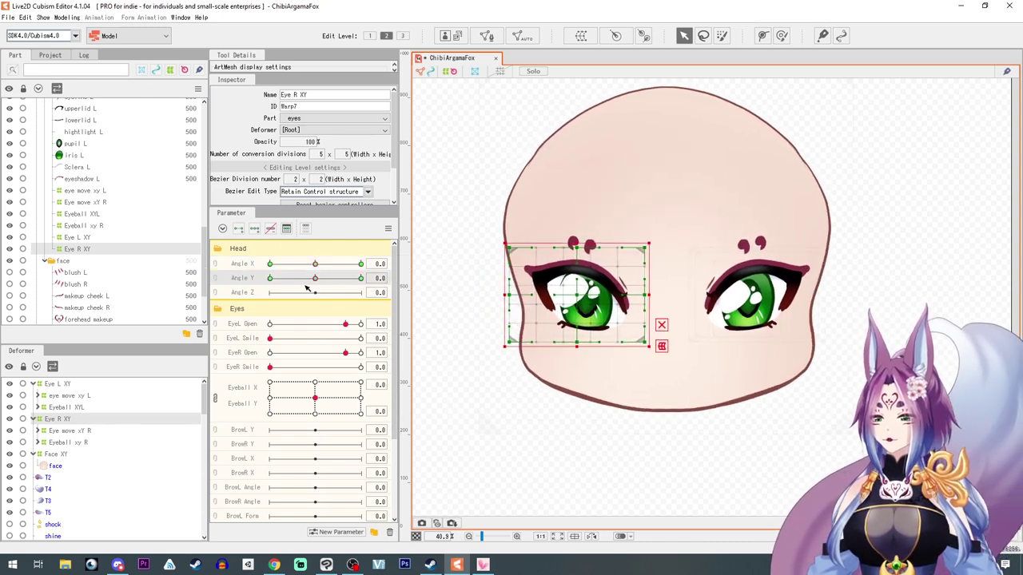
- At Angle Y 30.0, raise Eye R XY, tilt it slightly and reduce its height, using the grid as reference
click(360, 278)
drag(574, 295, 572, 279)
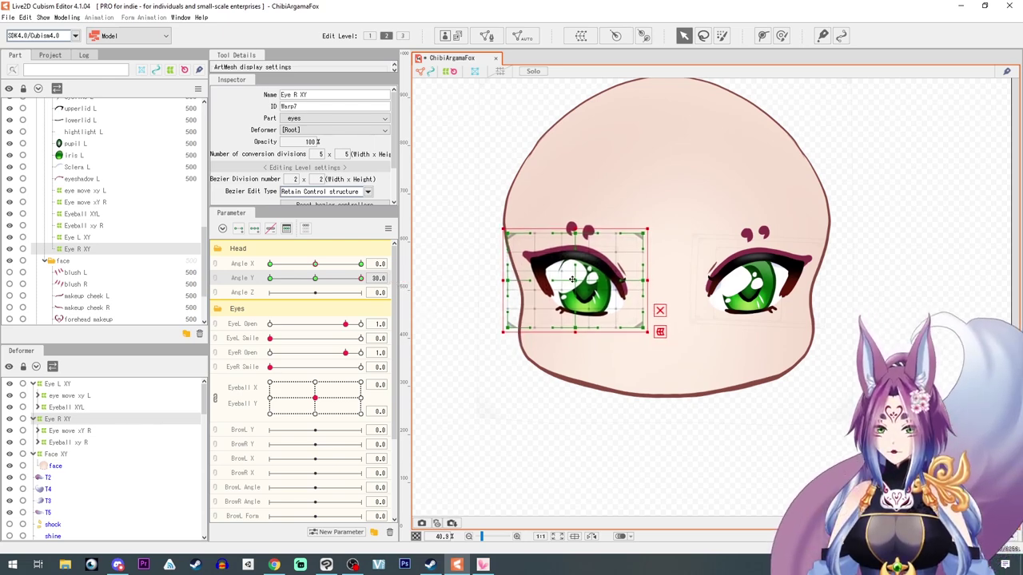
drag(655, 282, 654, 279)
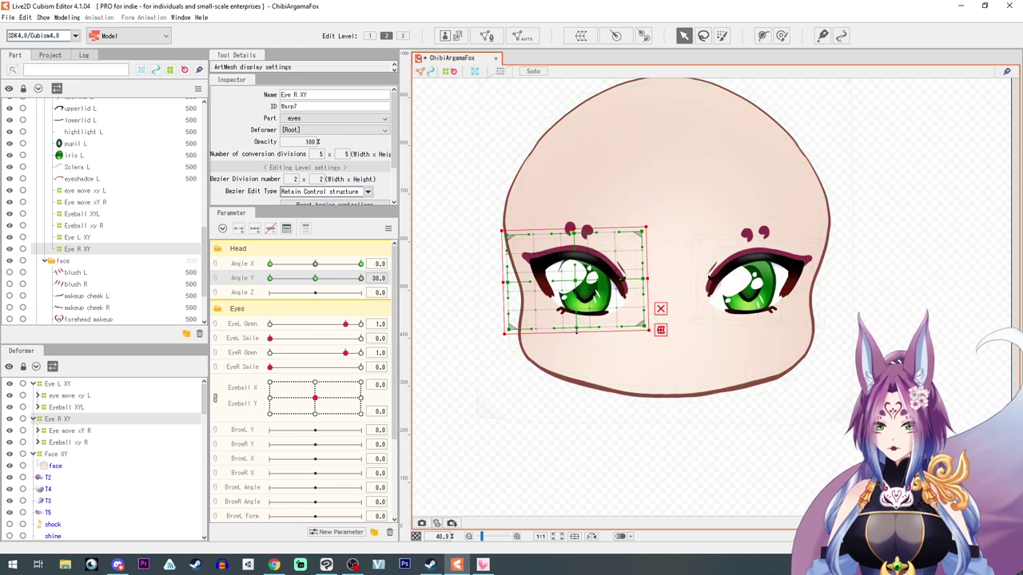
drag(576, 330, 576, 328)
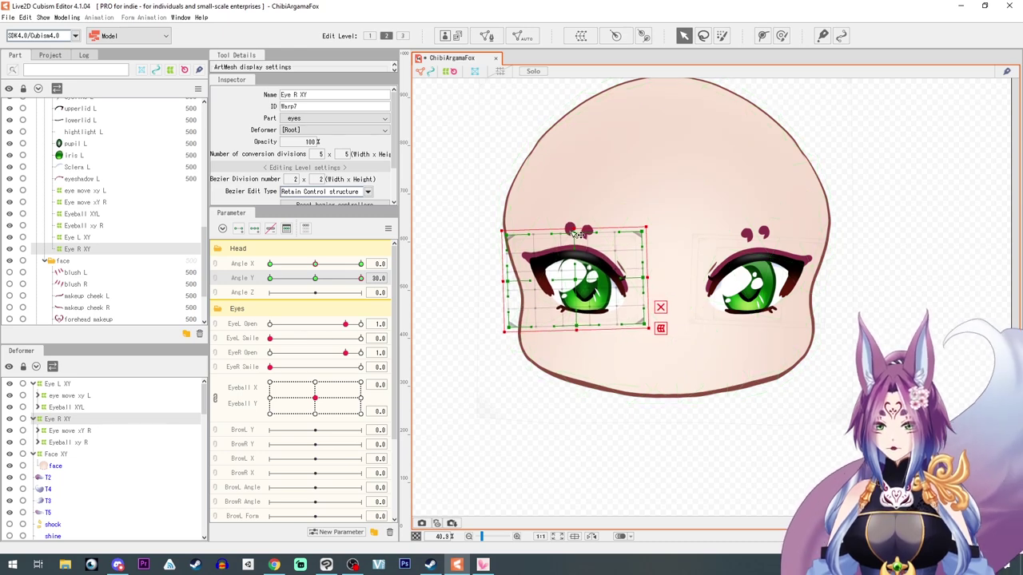
click(500, 71)
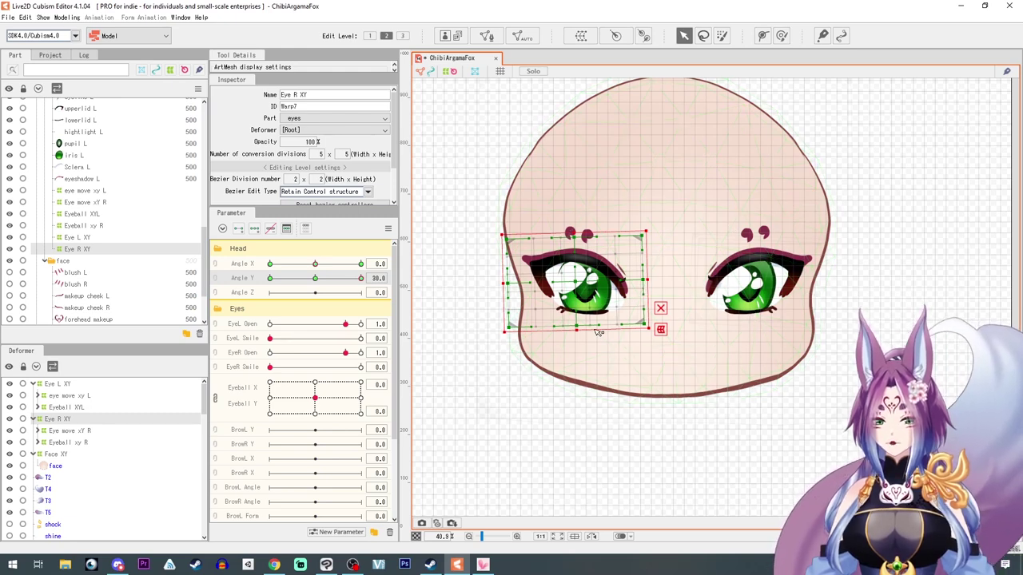
drag(576, 332, 577, 331)
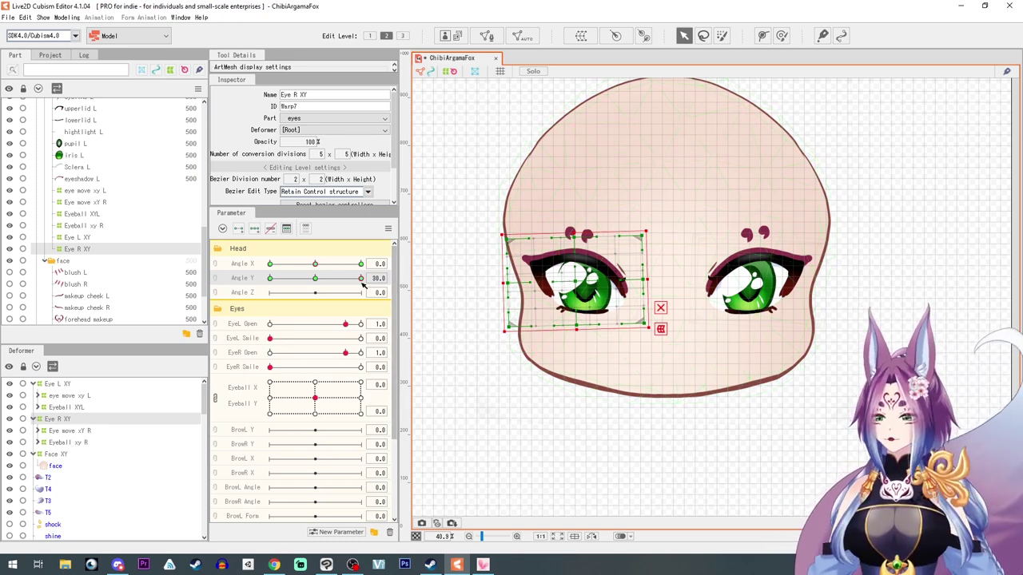
- At Angle Y -30.0, move Eye R XY down and lower its upper edge, and link Angle X with Angle Y
drag(361, 278, 261, 305)
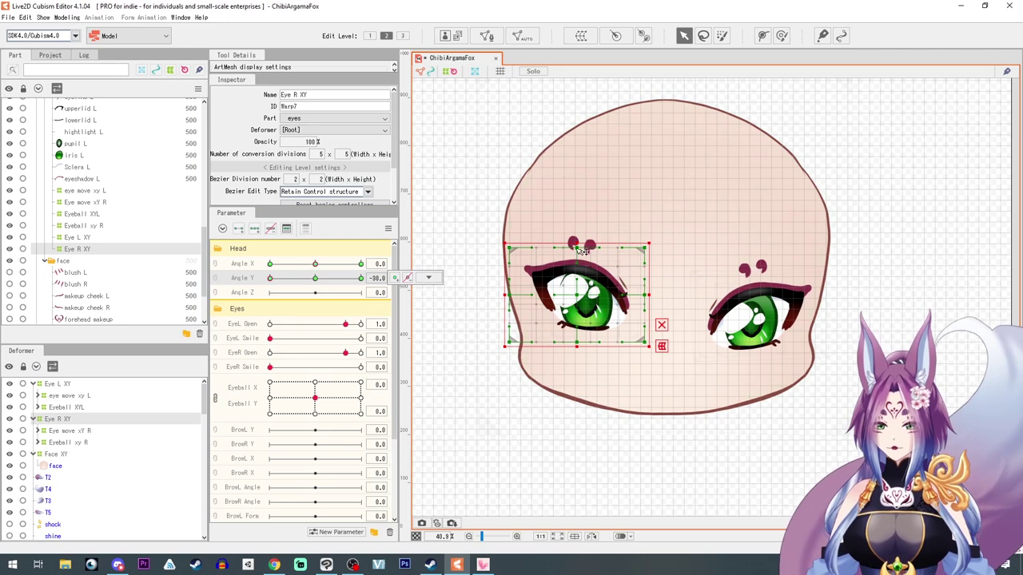
drag(574, 293, 574, 310)
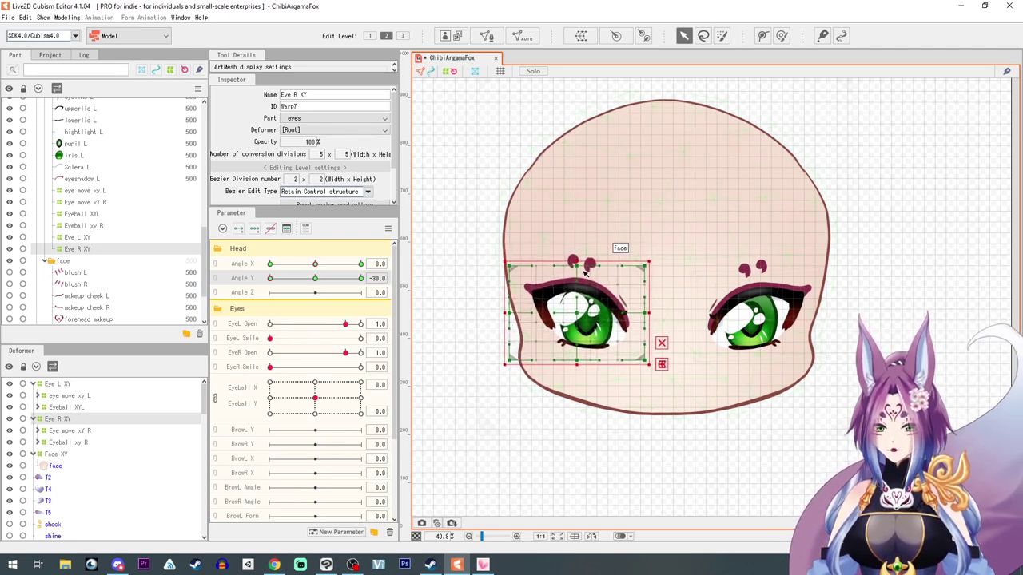
drag(577, 262, 573, 268)
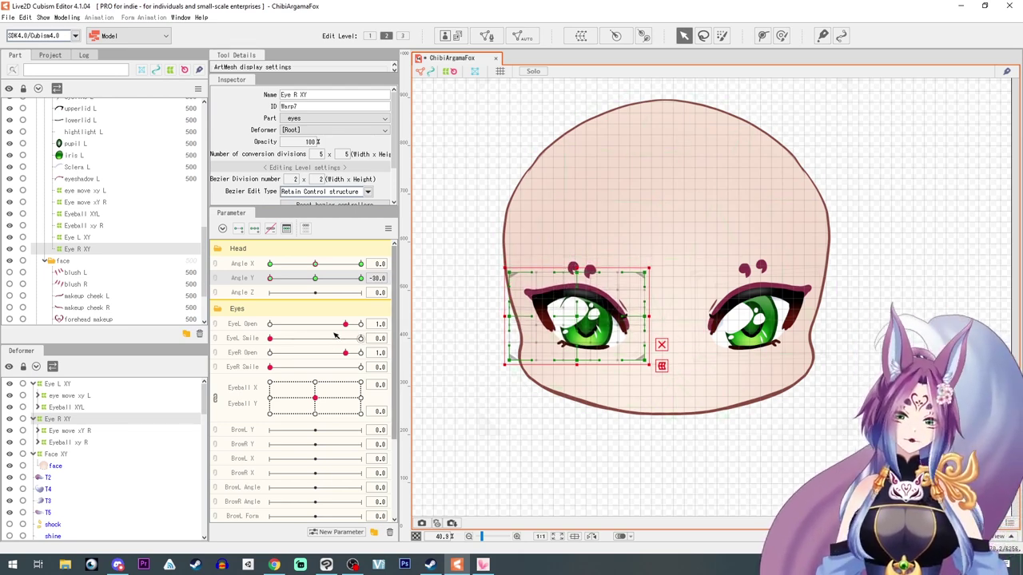
click(215, 271)
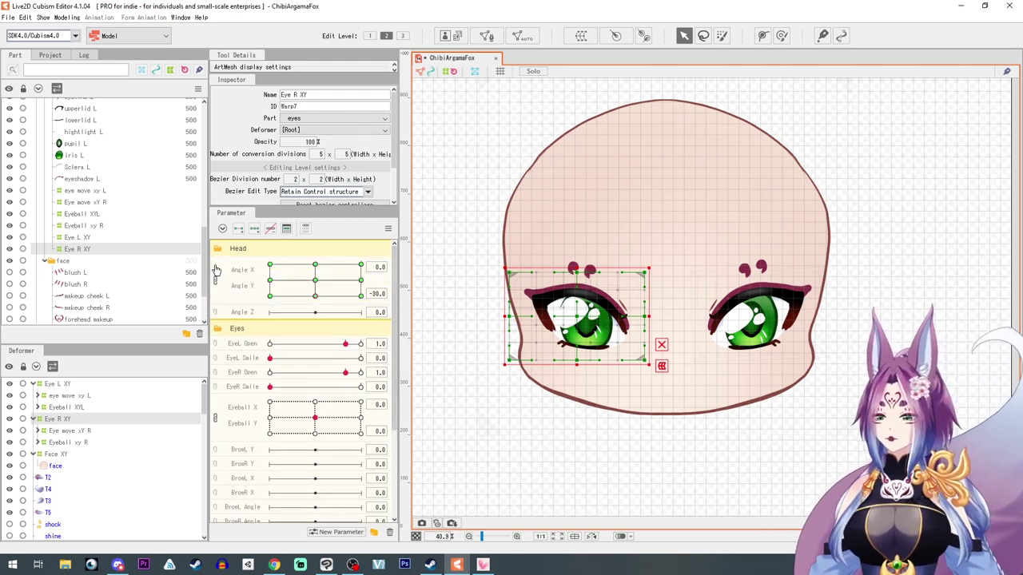
- Reset Angle X and Angle Y to 0.0, synthesize the corner keyforms for Eye R XY, and hide the grid
click(314, 280)
click(388, 229)
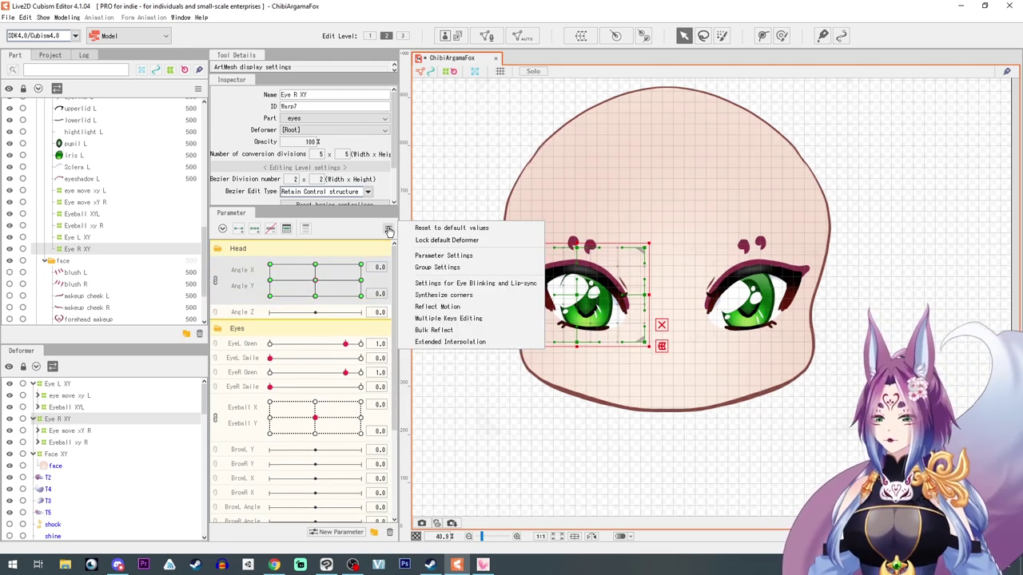
click(455, 307)
click(642, 369)
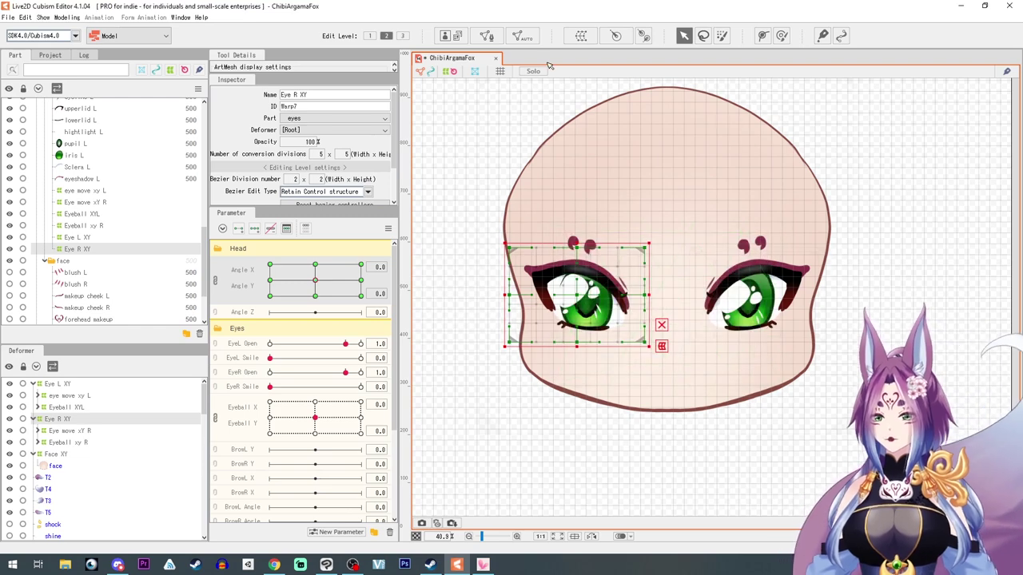
click(499, 72)
- Check the synthesized corners of Eye R XY and slightly widen it at Angle X 30.0, Angle Y -30.0
click(269, 266)
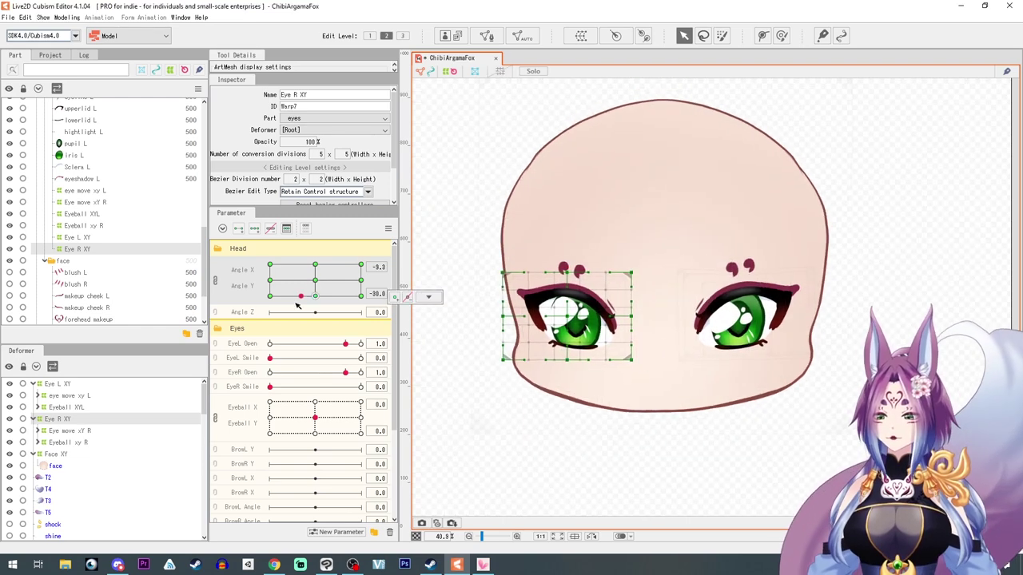
drag(195, 232, 409, 212)
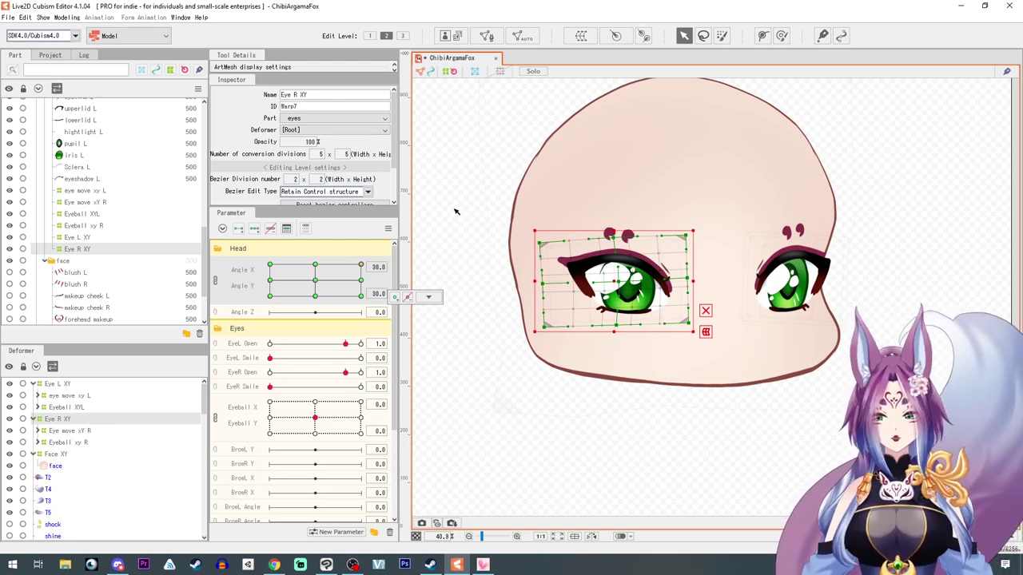
drag(455, 212, 490, 335)
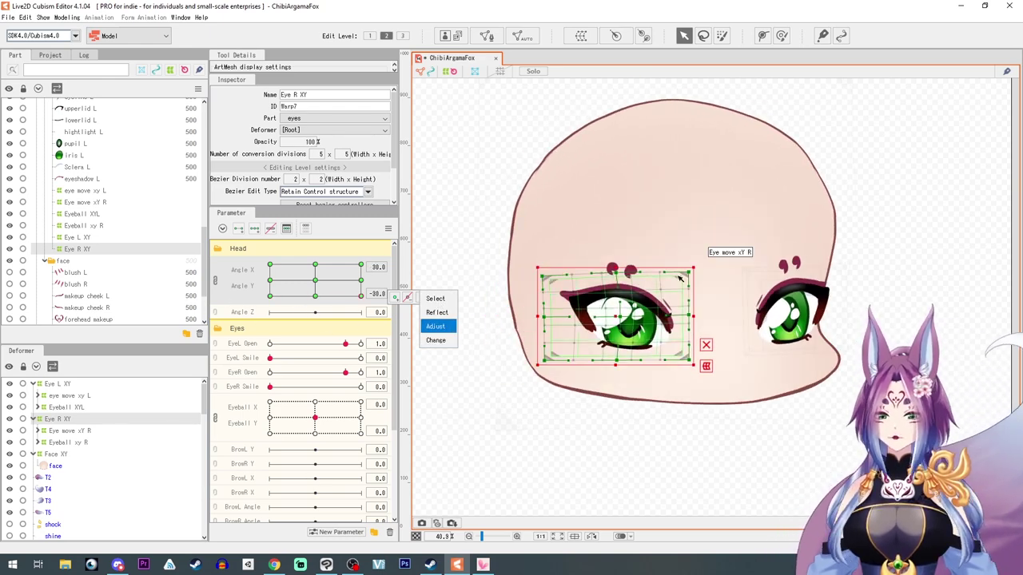
scroll(624, 279, up, 2)
drag(609, 266, 611, 258)
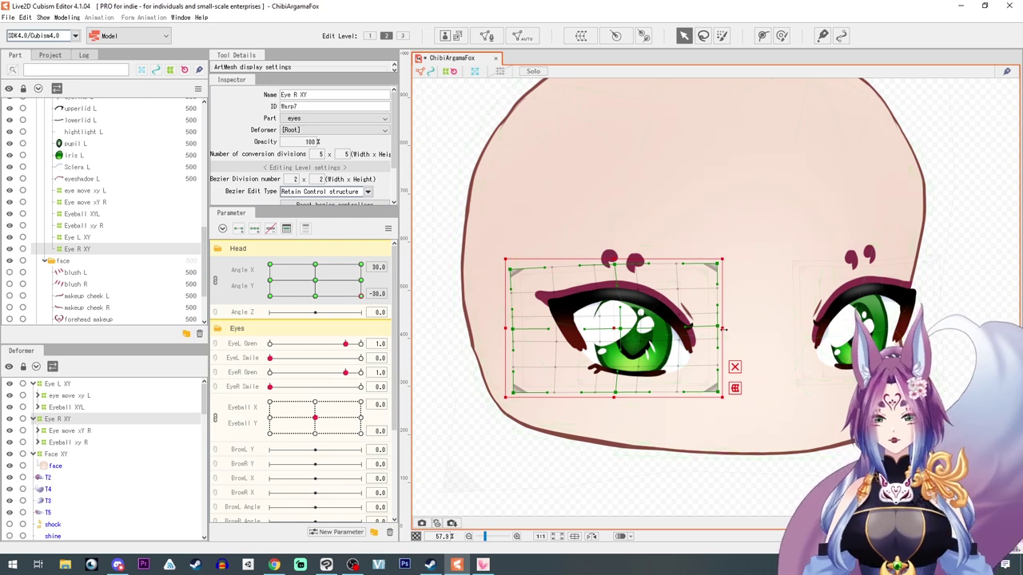
drag(724, 328, 725, 328)
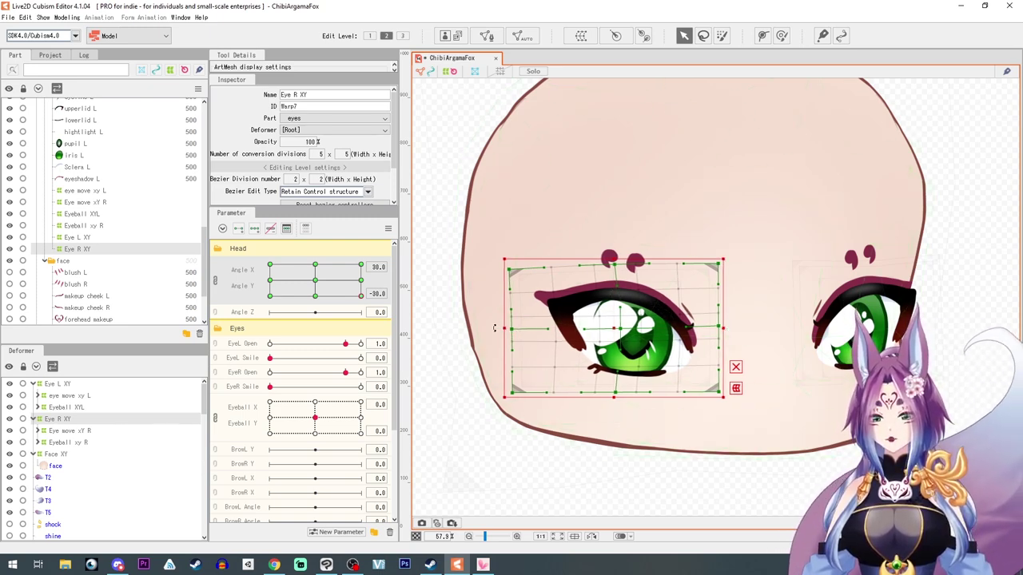
- At Angle X -30.0 and Angle Y -30.0, slightly reduce the height of Eye R XY by lowering its upper edge
click(270, 296)
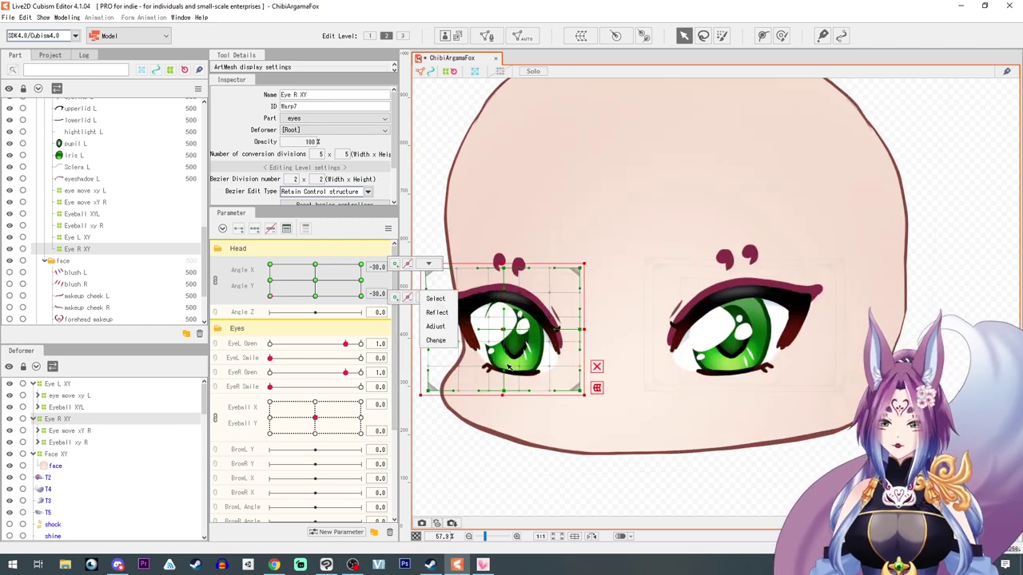
drag(502, 396, 502, 395)
drag(505, 263, 499, 270)
- At Angle X 30.0 and Angle Y 30.0, increase the height of Eye R XY by extending its upper and lower edges
drag(271, 296, 361, 296)
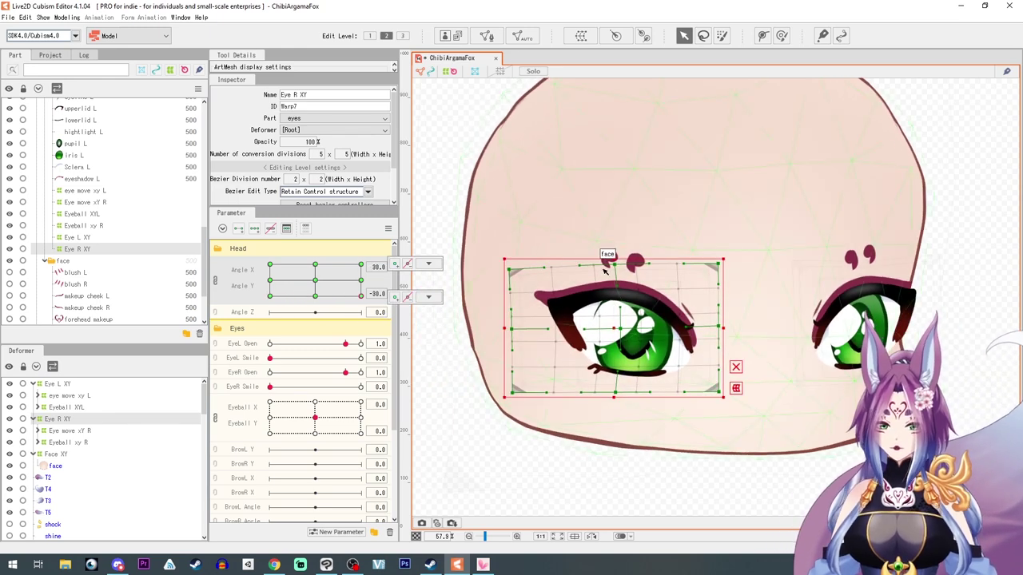
click(429, 297)
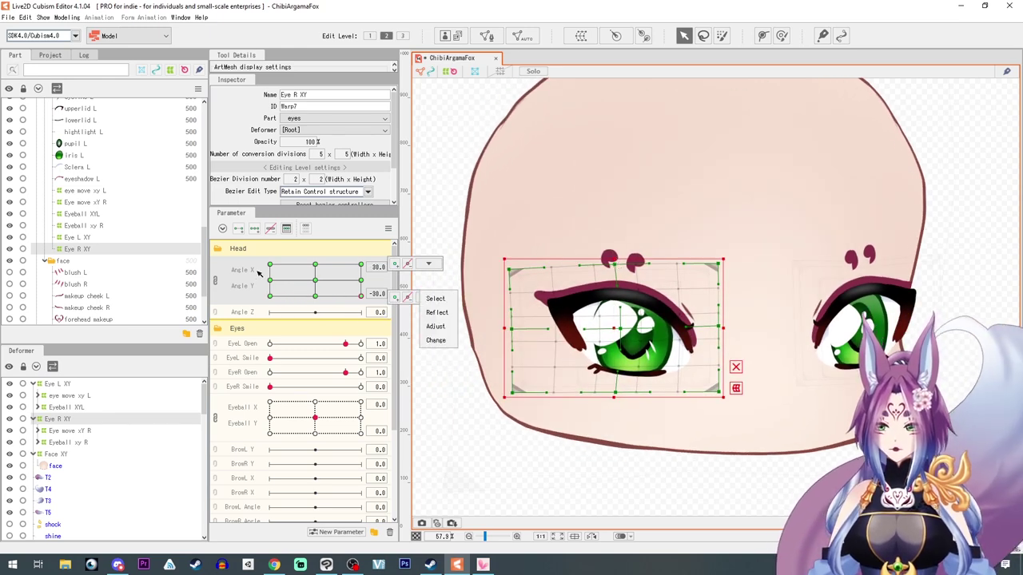
click(361, 282)
click(360, 267)
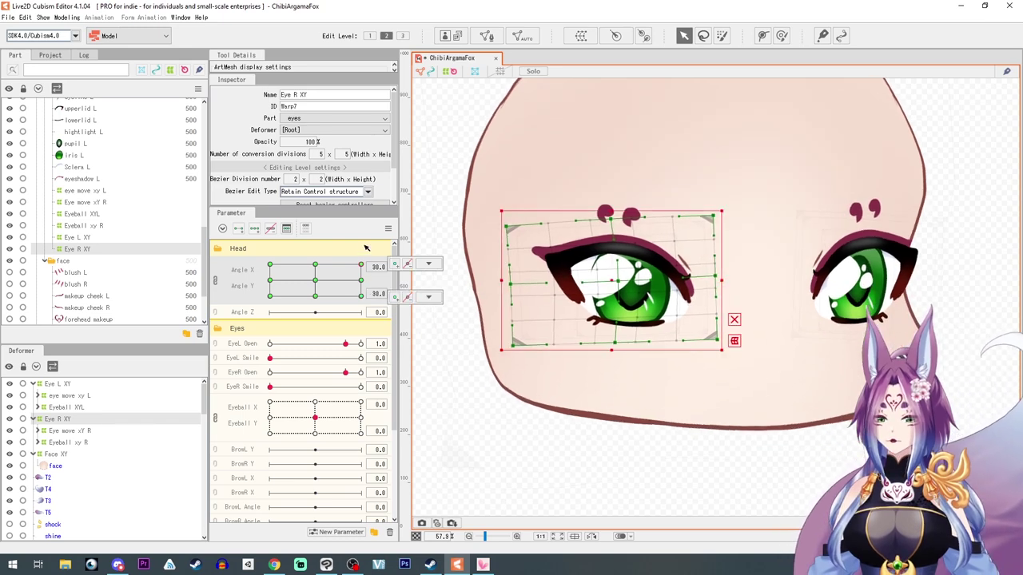
drag(611, 211, 611, 205)
drag(607, 350, 614, 351)
drag(612, 212, 613, 209)
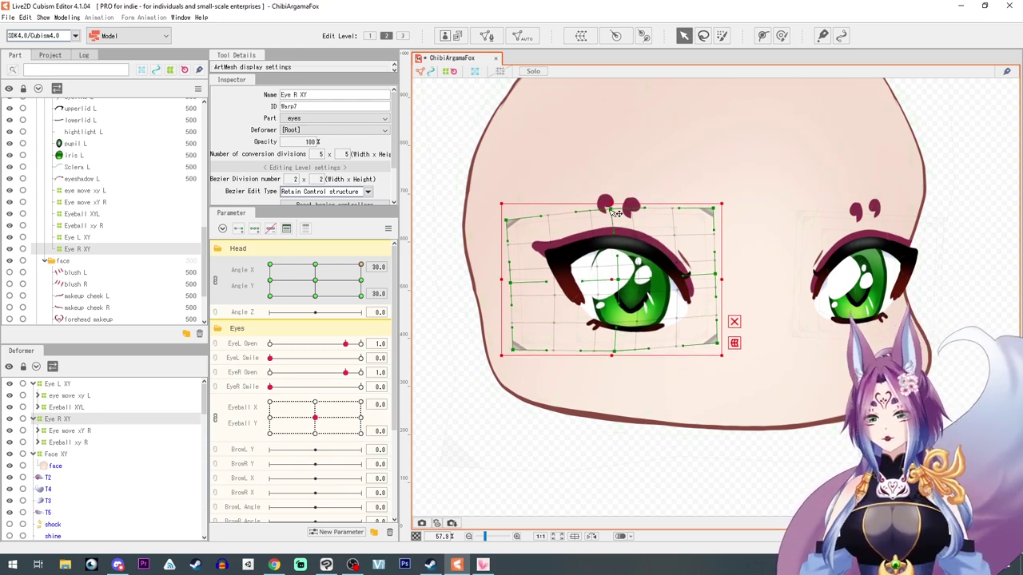
- At Angle X -30.0, lower Eye R XY's upper edge for Angle Y 30.0 and reshape its lower edge and outer side for Angle Y 0.0
drag(358, 266, 243, 251)
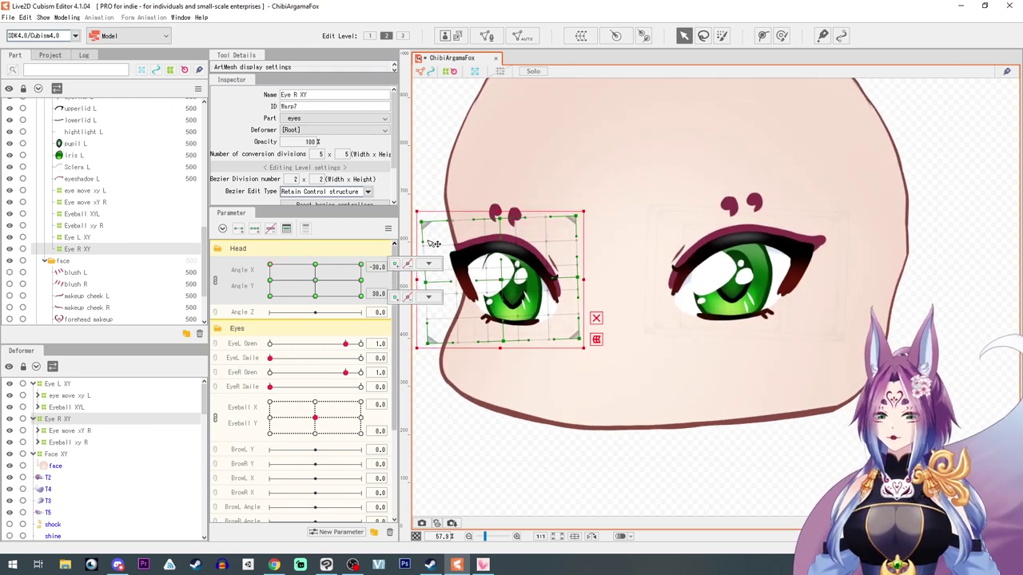
drag(499, 213, 499, 215)
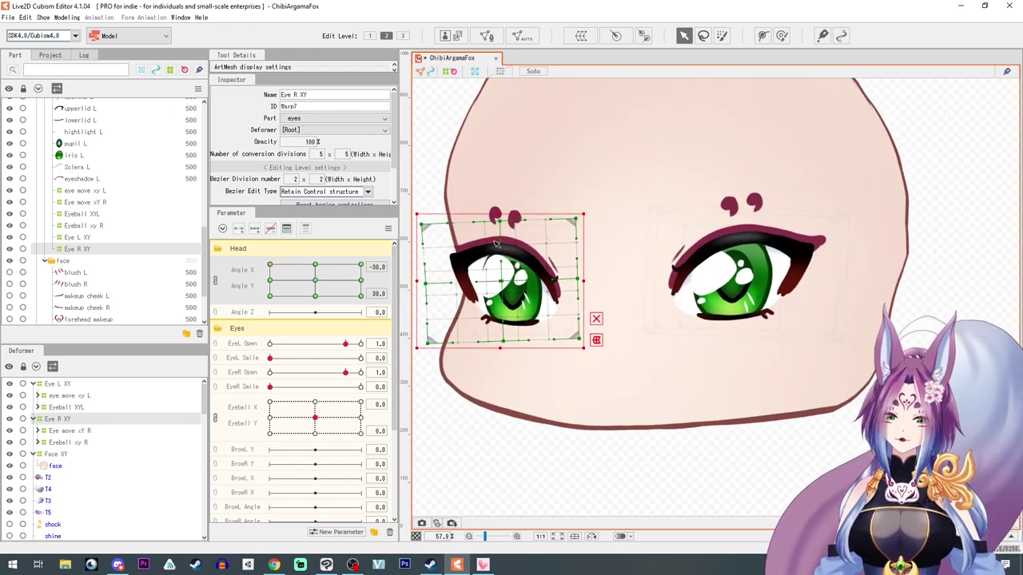
click(270, 281)
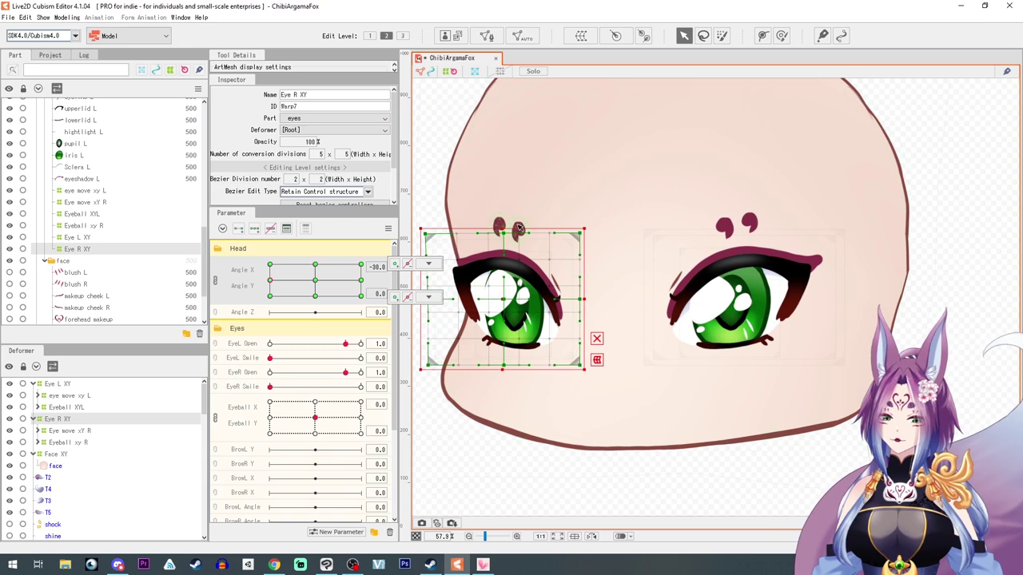
drag(502, 369, 502, 367)
drag(432, 300, 435, 299)
- At Angle X -30.0, pull Eye R XY's outer middle control point slightly inward for both Angle Y 30.0 and -30.0
click(269, 265)
click(428, 266)
click(553, 440)
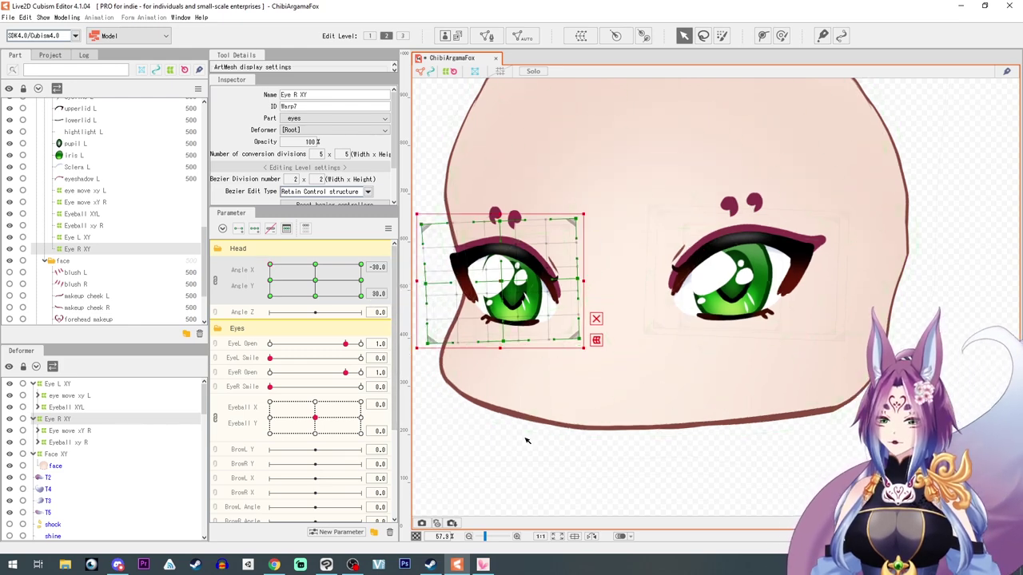
drag(490, 387, 563, 386)
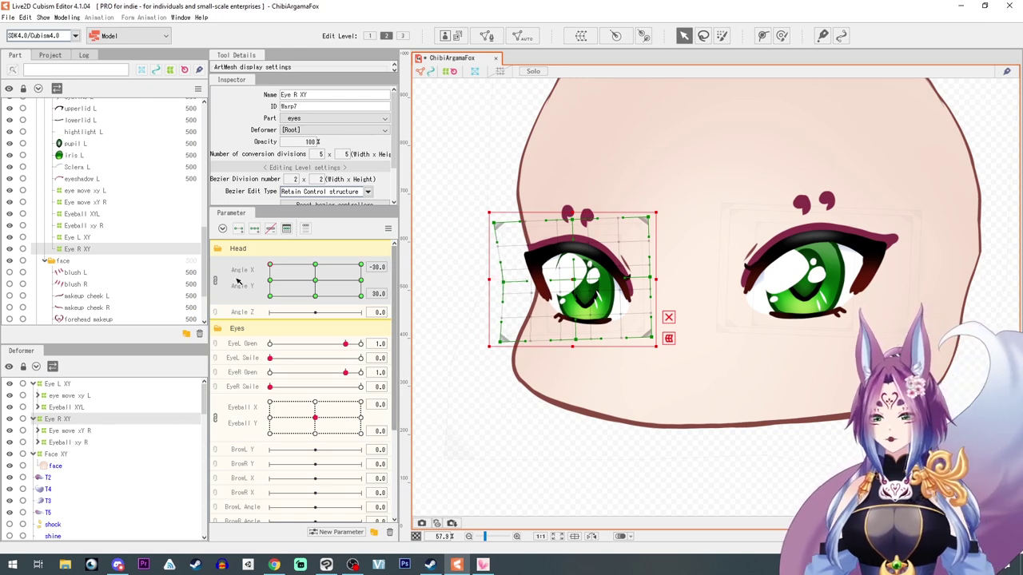
right_click(271, 297)
click(272, 301)
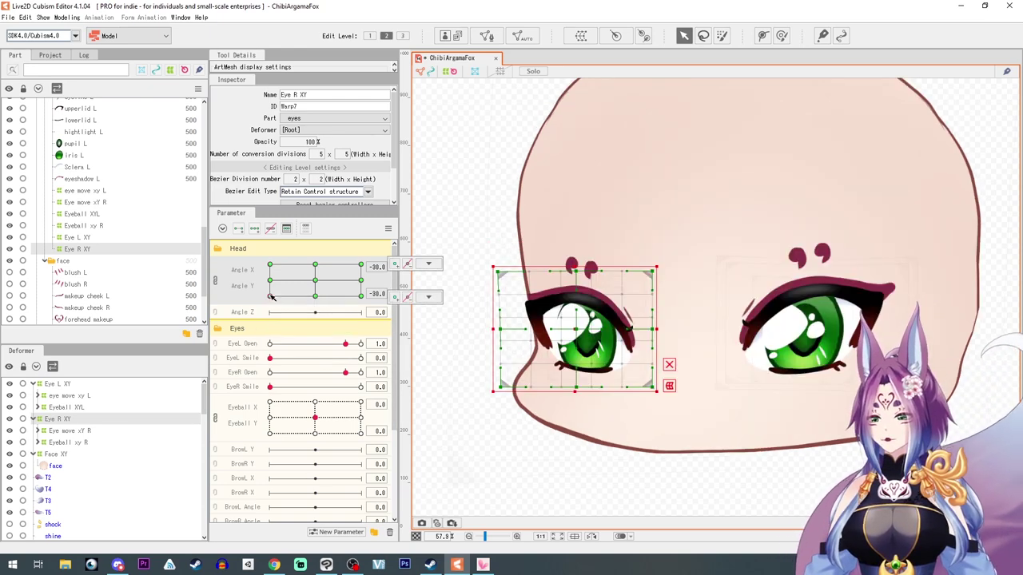
drag(501, 330, 508, 329)
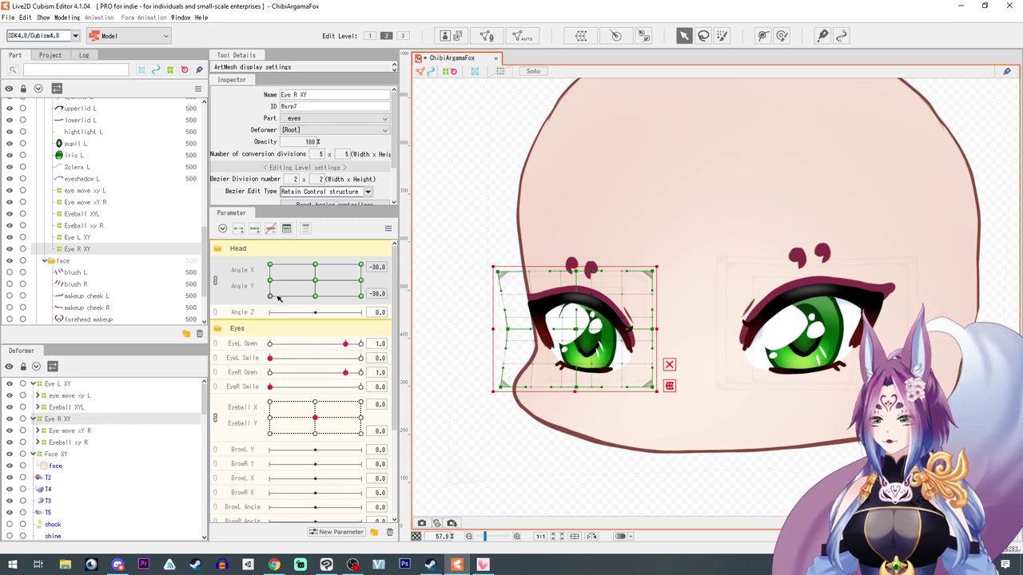
- Test the right eye's movement across the Angle X/Y range and return both angles to 0.0
right_click(265, 291)
click(262, 286)
drag(272, 298, 544, 274)
scroll(822, 316, down, 2)
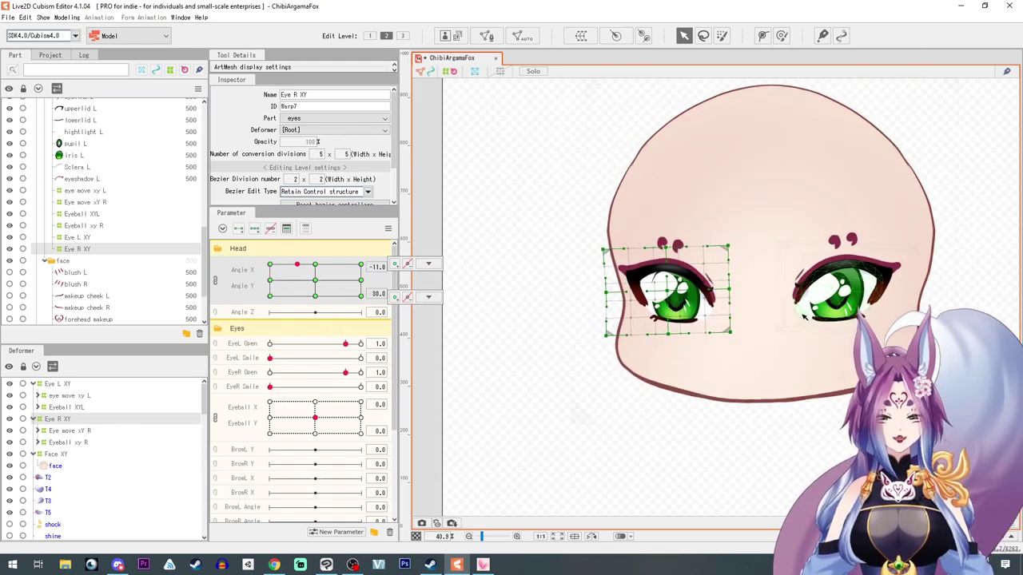
drag(822, 316, 749, 319)
click(315, 283)
click(428, 296)
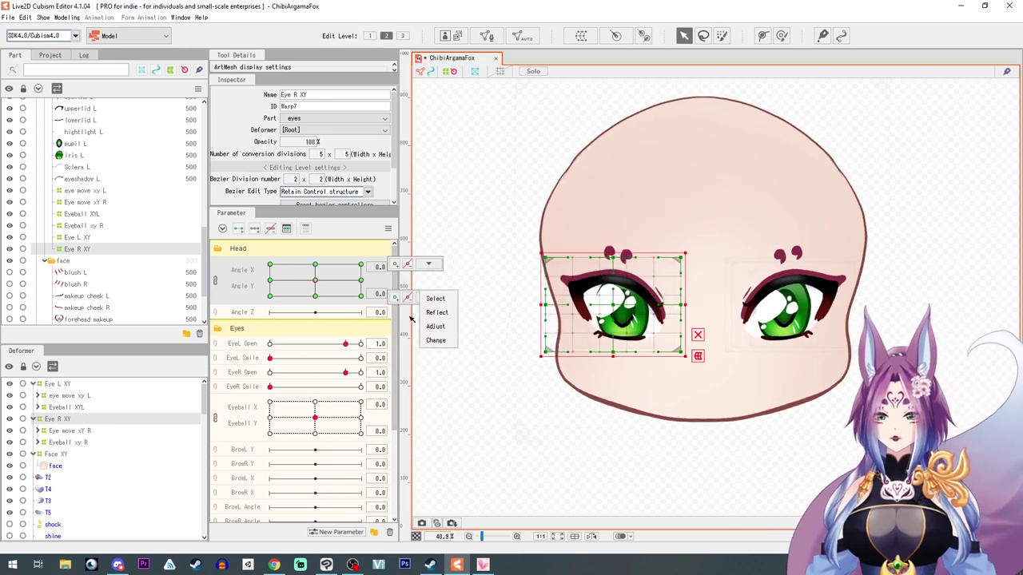
- Make the makeup cheek L and makeup cheek R meshes visible
click(62, 302)
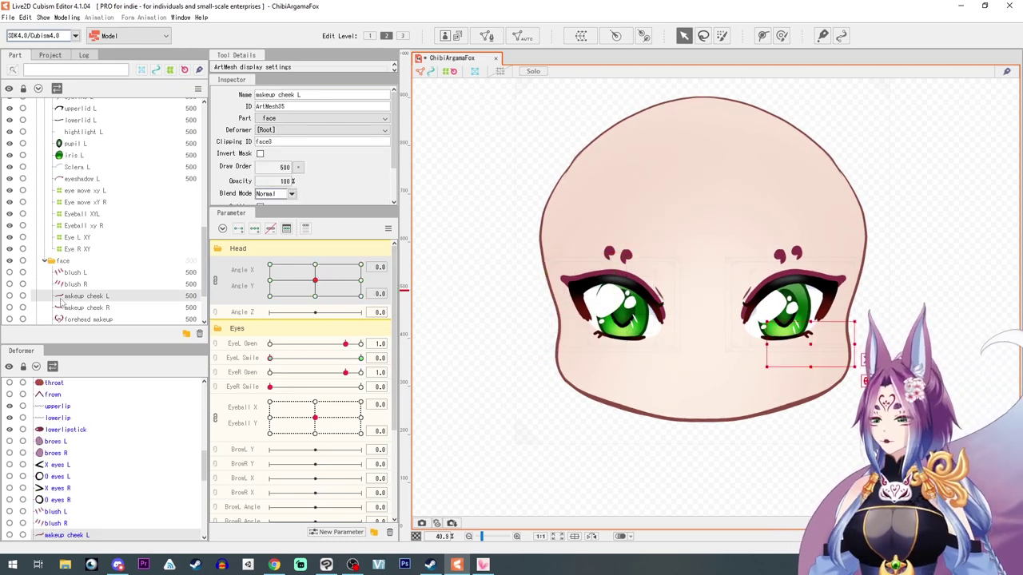
click(10, 295)
click(10, 308)
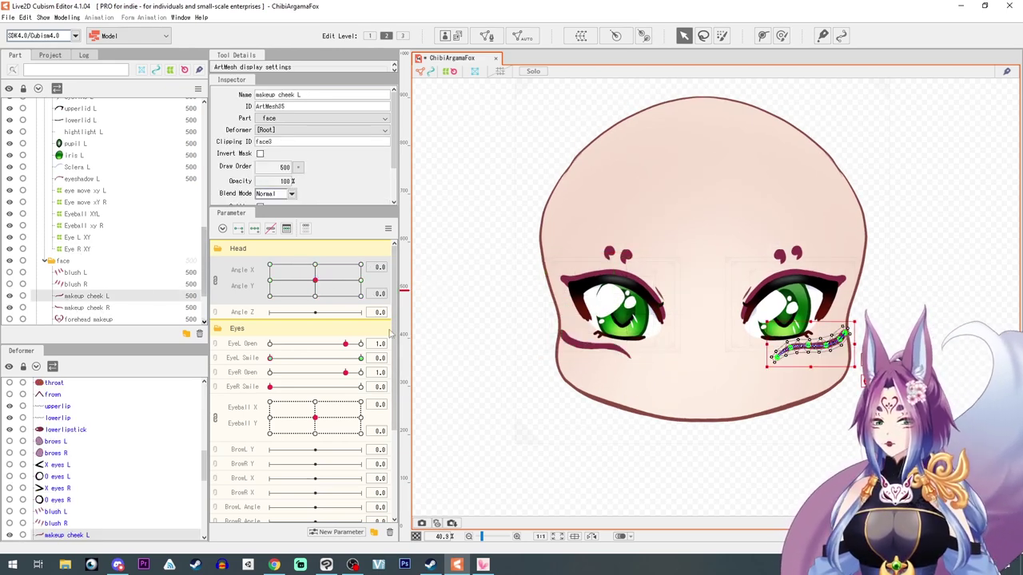
ctrl+click(96, 308)
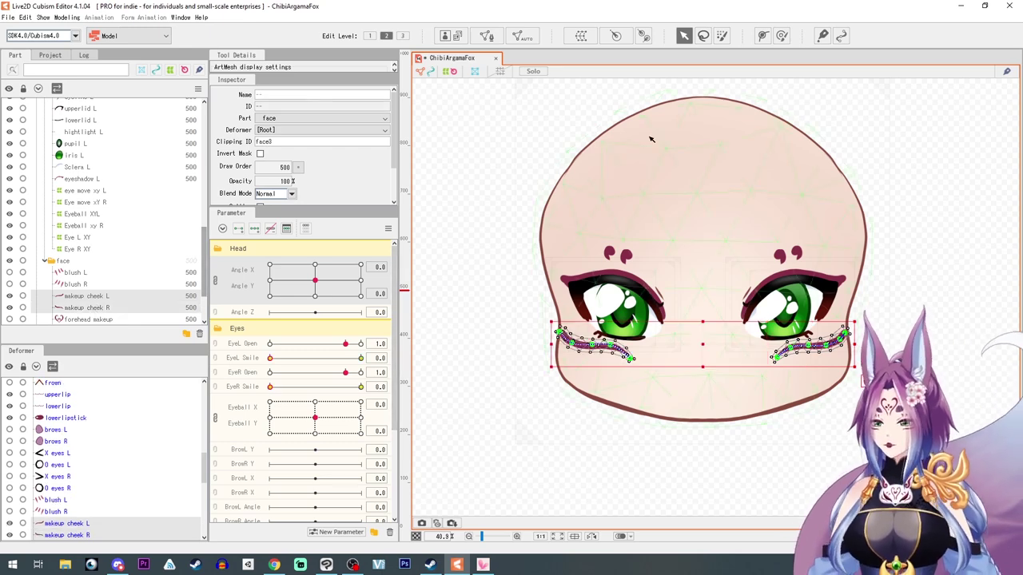
click(581, 35)
triple_click(681, 330)
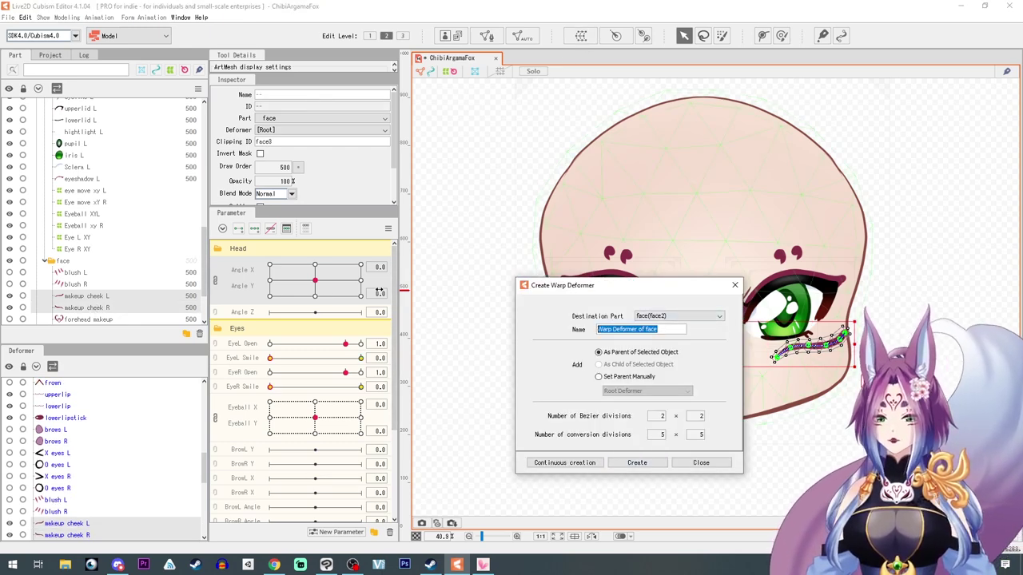
text(chee)
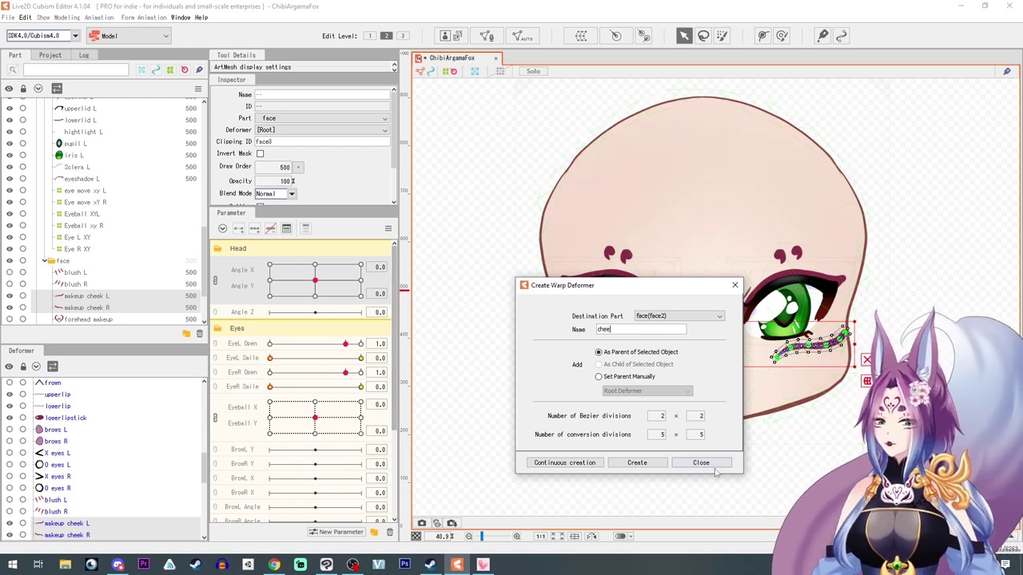
click(649, 466)
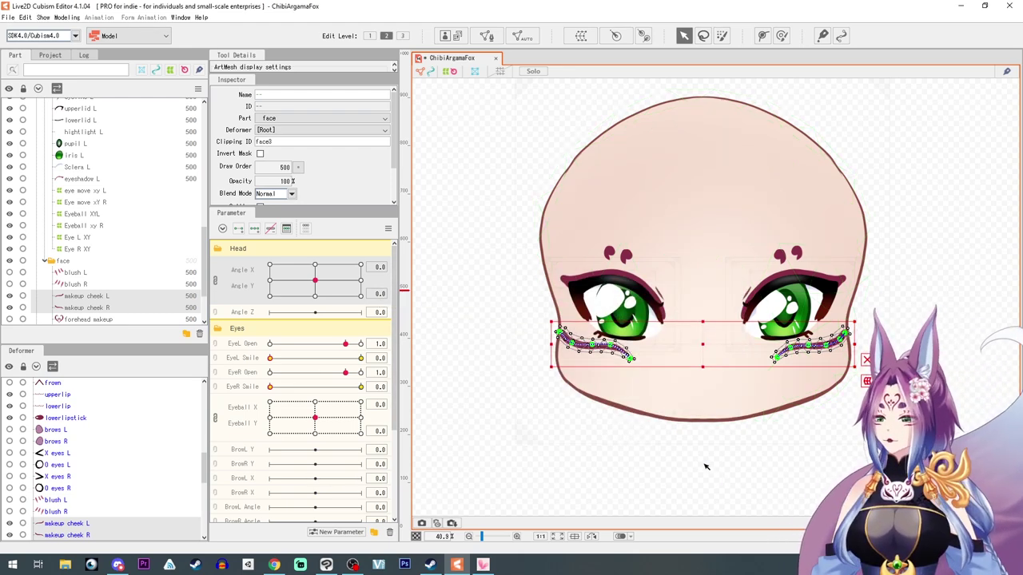
- Show blush L and blush R, and create a parent warp deformer named cheekstuff XY for both blushes and both cheek makeups
click(10, 273)
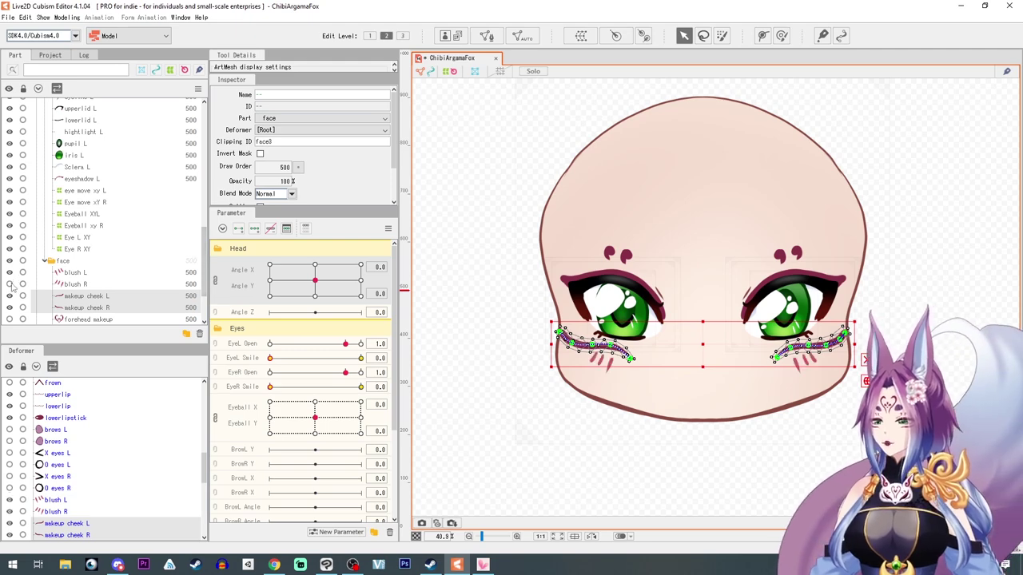
click(10, 283)
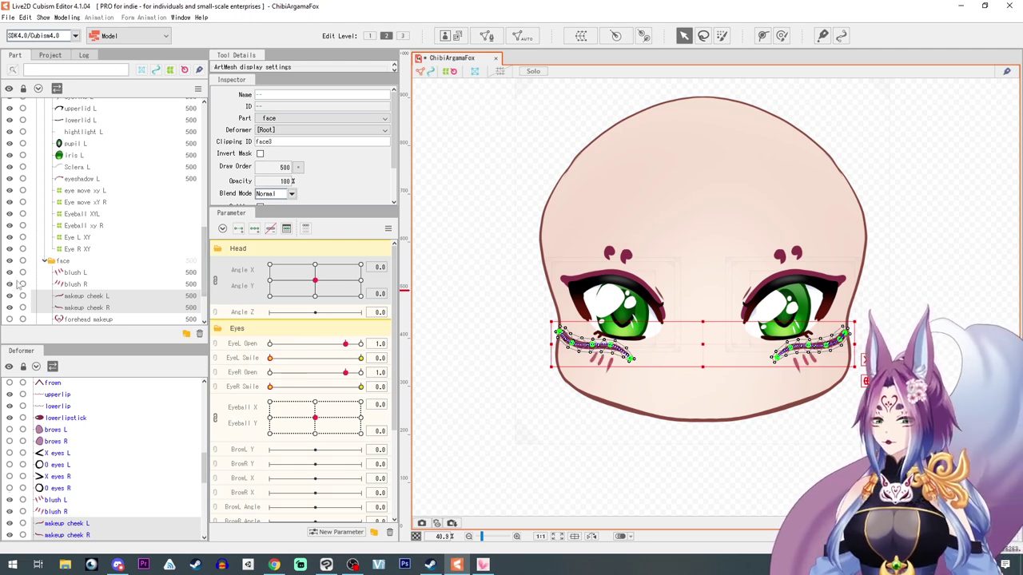
click(77, 274)
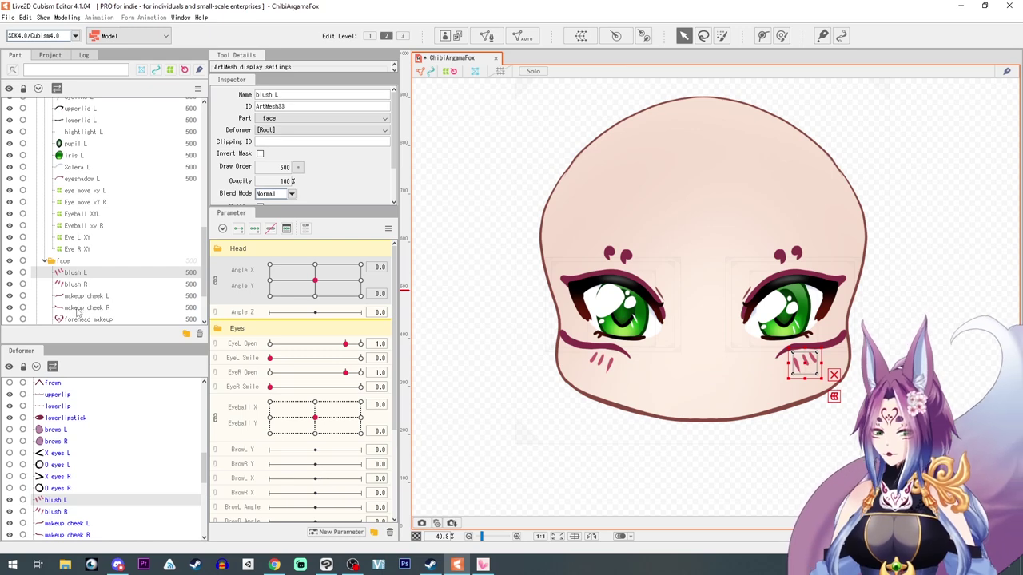
shift+click(77, 314)
click(581, 35)
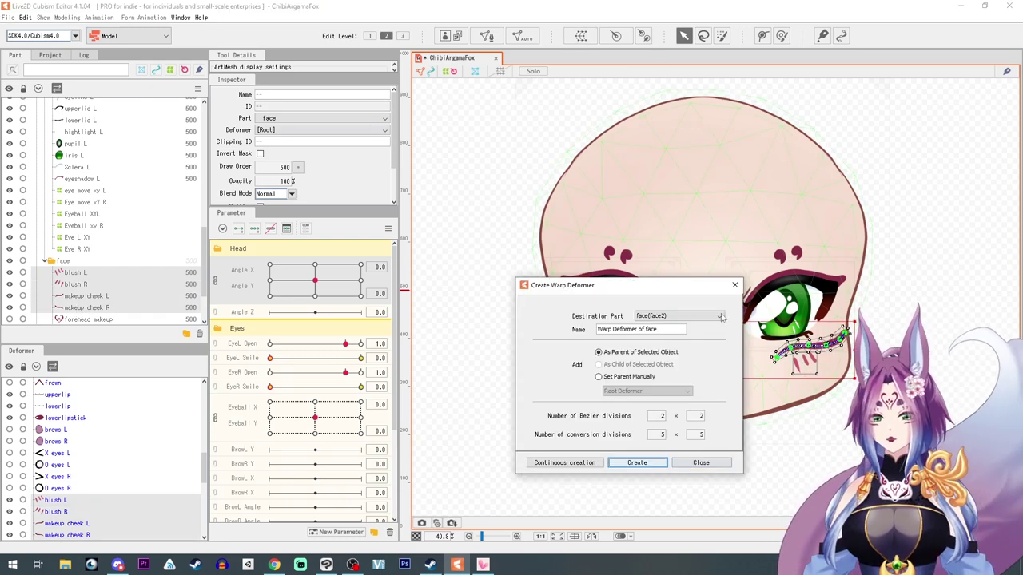
drag(660, 329, 505, 321)
text(cheekstuff XY)
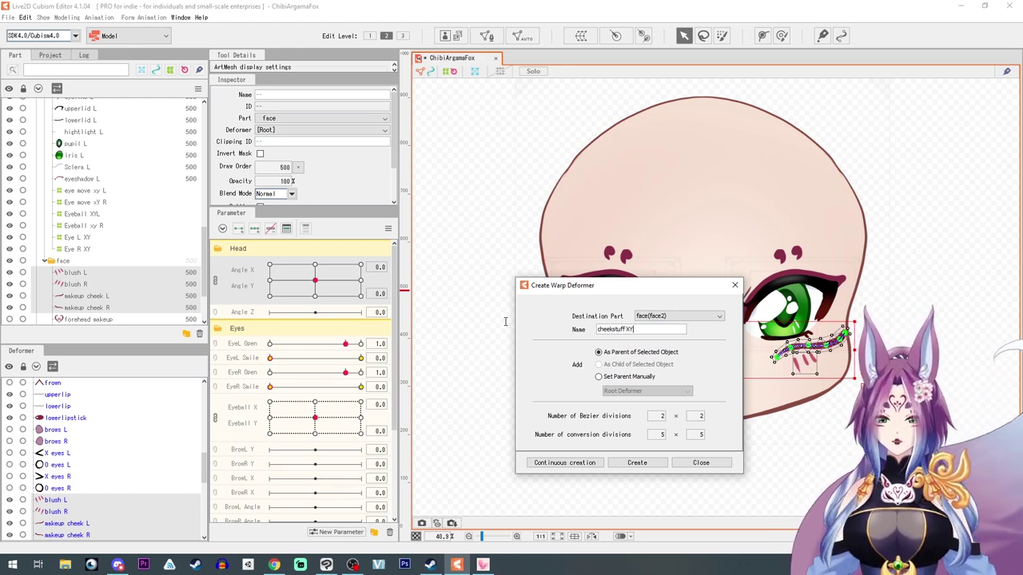
click(637, 462)
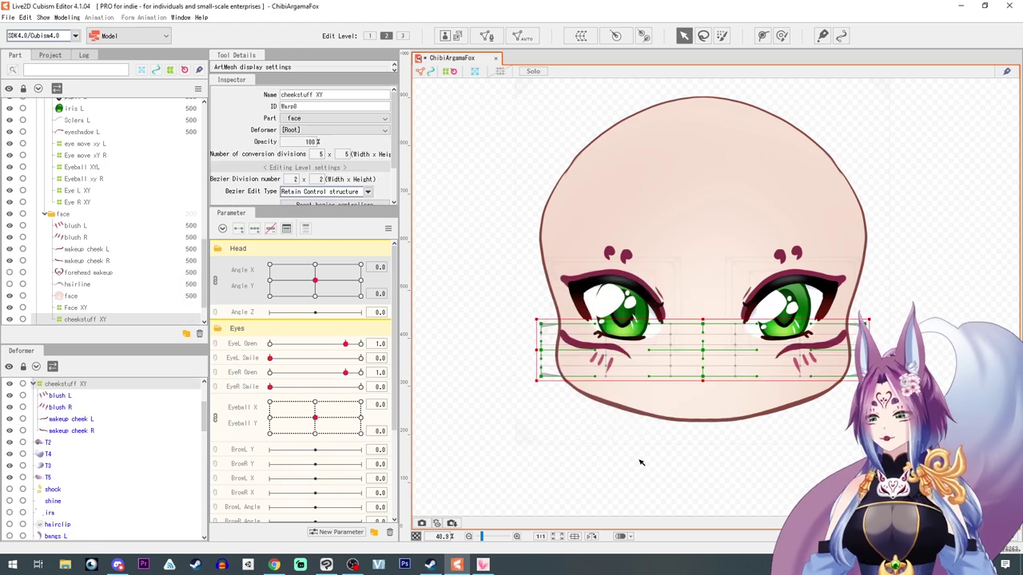
- Unlink Angle X from Angle Y and add three Angle X keyforms to cheekstuff XY
click(215, 282)
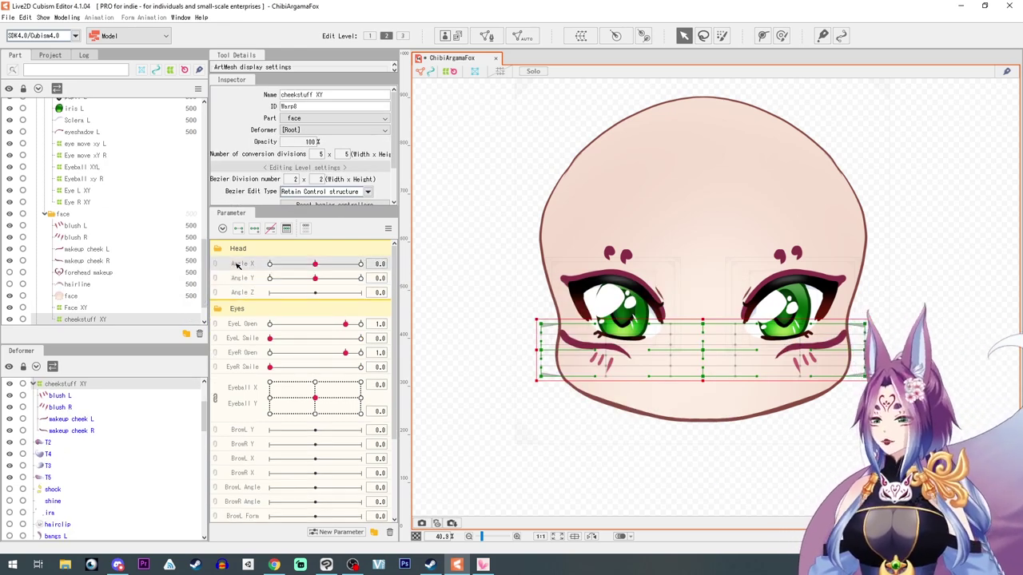
scroll(685, 340, up, 2)
click(242, 263)
click(255, 230)
- Set Angle X to 30.0 and shift and reshape the cheekstuff XY warp deformer so the cheek details follow the head turn
drag(314, 264, 364, 265)
drag(712, 354, 734, 355)
drag(994, 292, 824, 415)
drag(962, 353, 936, 353)
drag(724, 352, 751, 354)
mouse_move(361, 264)
mouse_down()
mouse_move(317, 266)
mouse_move(363, 266)
mouse_up()
drag(617, 347, 631, 346)
drag(795, 283, 968, 411)
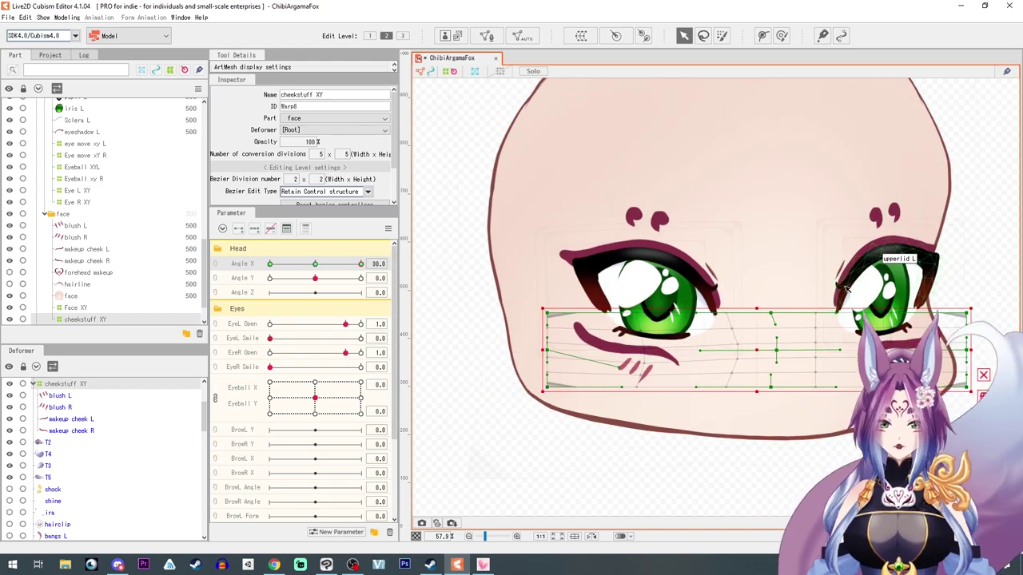
- Shift and reshape the cheekstuff XY deformer for the opposite head turn at the negative end of Angle X
drag(361, 264, 223, 271)
click(388, 228)
click(445, 307)
drag(639, 351, 620, 350)
drag(596, 293, 433, 406)
drag(897, 287, 647, 415)
drag(767, 353, 762, 353)
- Refine the cheekstuff XY points at the positive end of Angle X, compare both extremes, and return Angle X to 0.0
drag(270, 263, 362, 265)
drag(534, 278, 744, 426)
drag(647, 352, 654, 351)
mouse_move(361, 265)
mouse_down()
mouse_move(276, 266)
mouse_move(361, 264)
mouse_up()
drag(361, 264, 270, 264)
drag(908, 288, 642, 414)
click(74, 226)
mouse_move(271, 263)
mouse_down()
mouse_move(362, 266)
mouse_move(277, 267)
mouse_up()
click(315, 264)
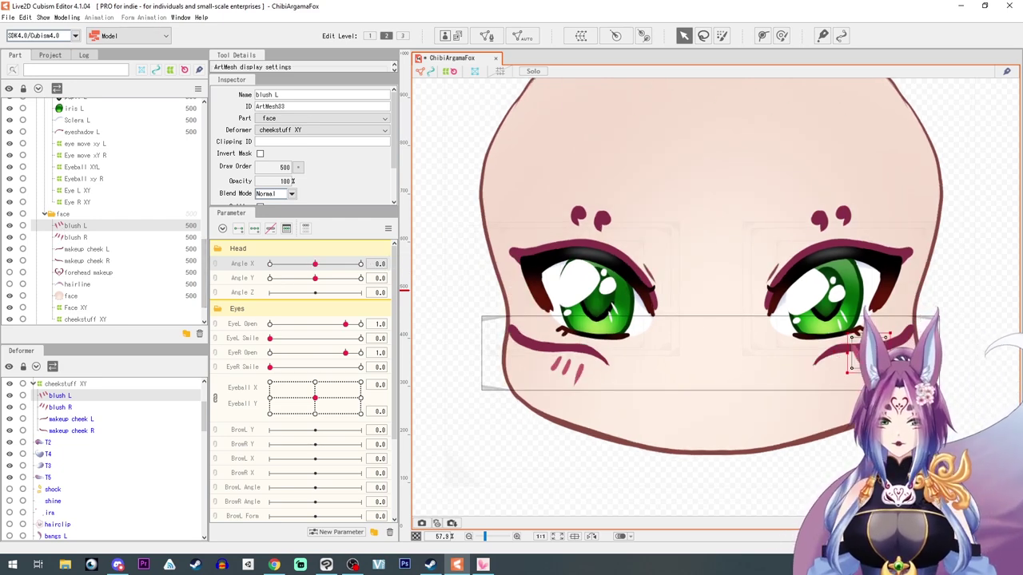
- Try moving blush R over the cheek makeup and giving it the Multiply, Additive and Normal blend modes
drag(571, 370, 552, 351)
click(276, 193)
click(278, 217)
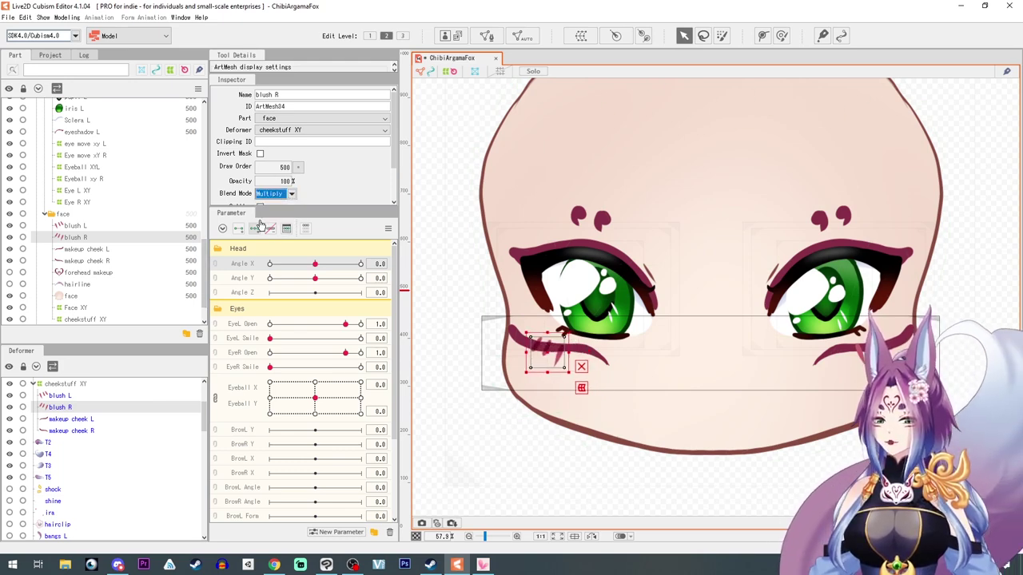
click(277, 196)
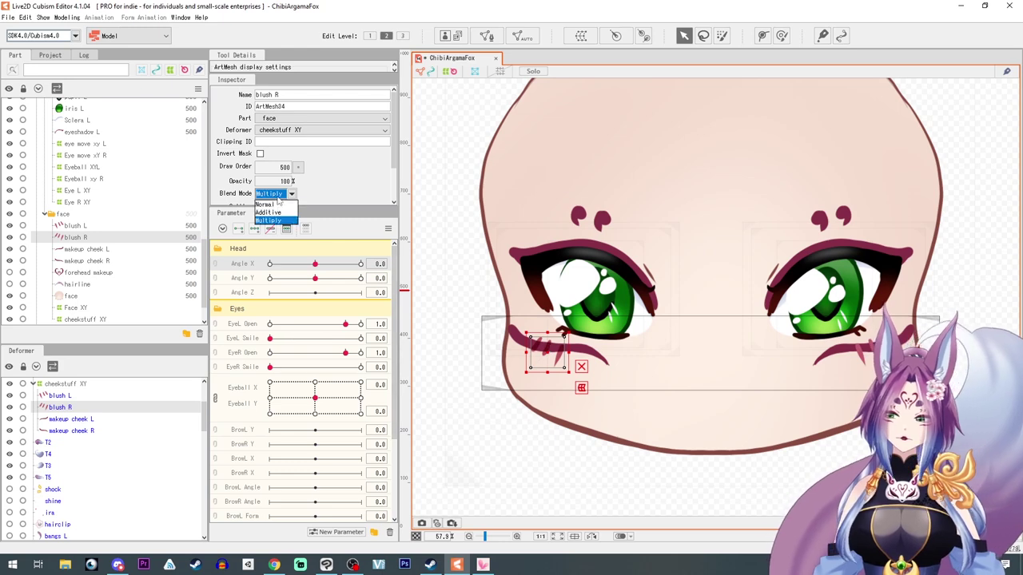
click(275, 211)
click(282, 194)
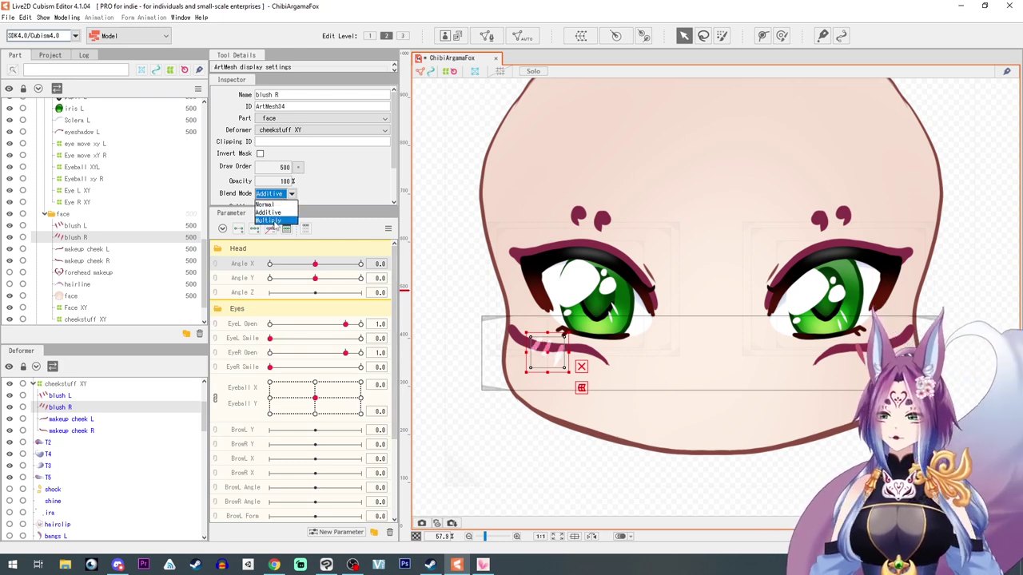
click(264, 204)
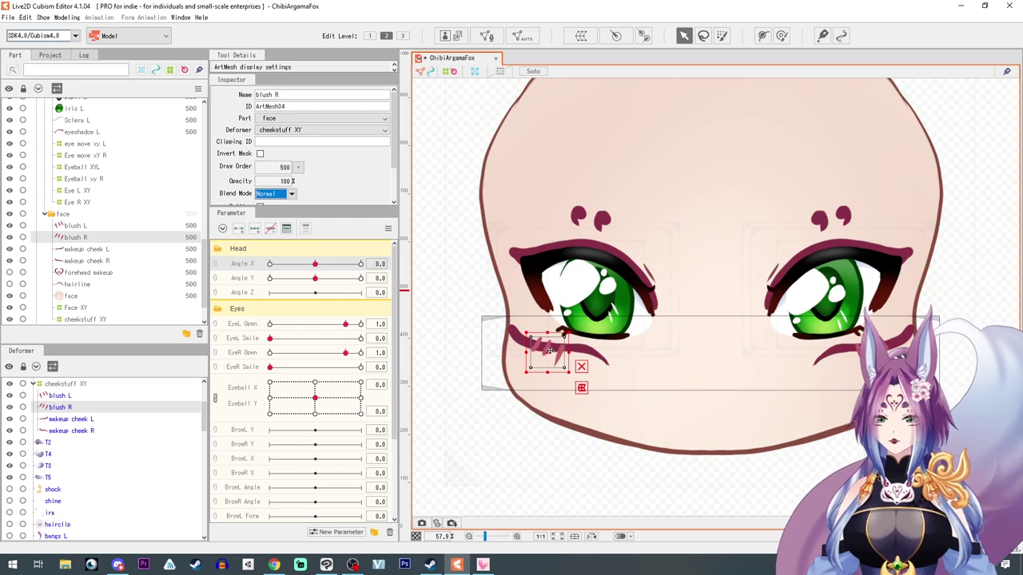
mouse_move(547, 354)
mouse_down()
mouse_move(531, 362)
mouse_move(549, 361)
mouse_up()
- Undo the blend mode and position changes made to the blushes
key(ctrl+z)
key(ctrl+z)
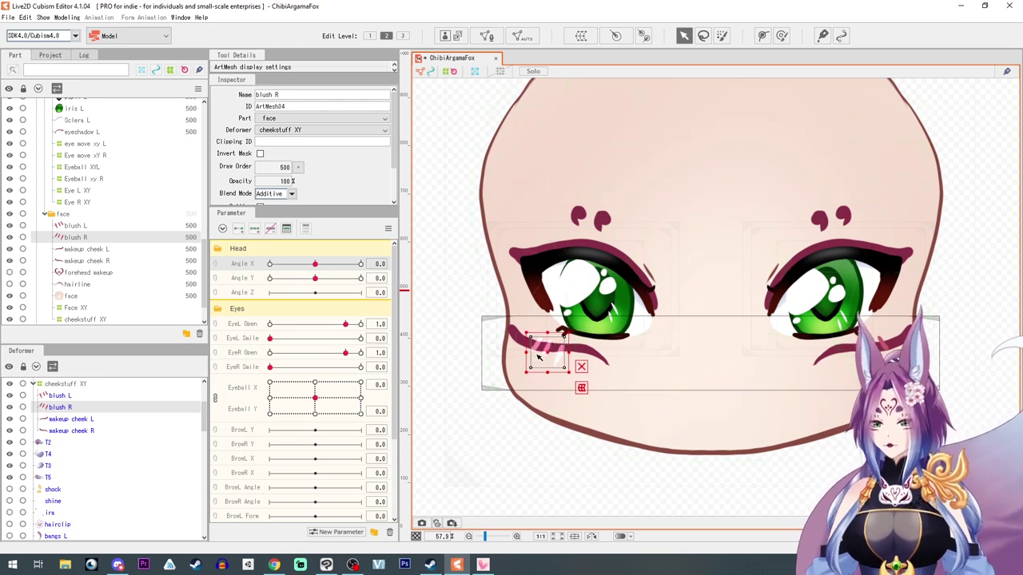
key(ctrl+z)
key(ctrl+z)
key(ctrl+z)
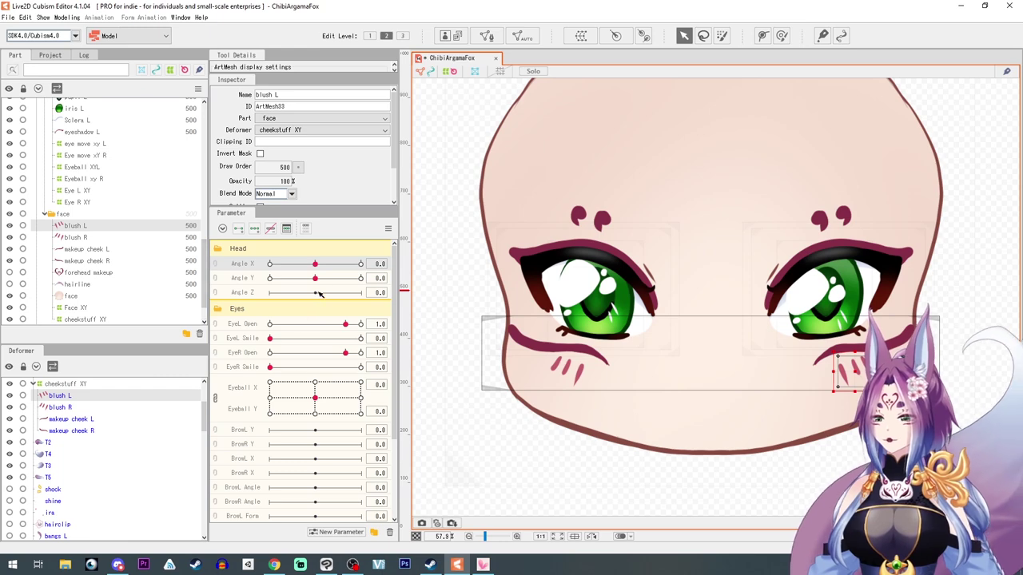
- Add three Angle Y keyforms to cheekstuff XY, then raise and curve the deformer at Angle Y 30.0
click(215, 265)
mouse_move(315, 280)
mouse_down()
mouse_move(246, 270)
mouse_move(315, 280)
mouse_up()
click(214, 280)
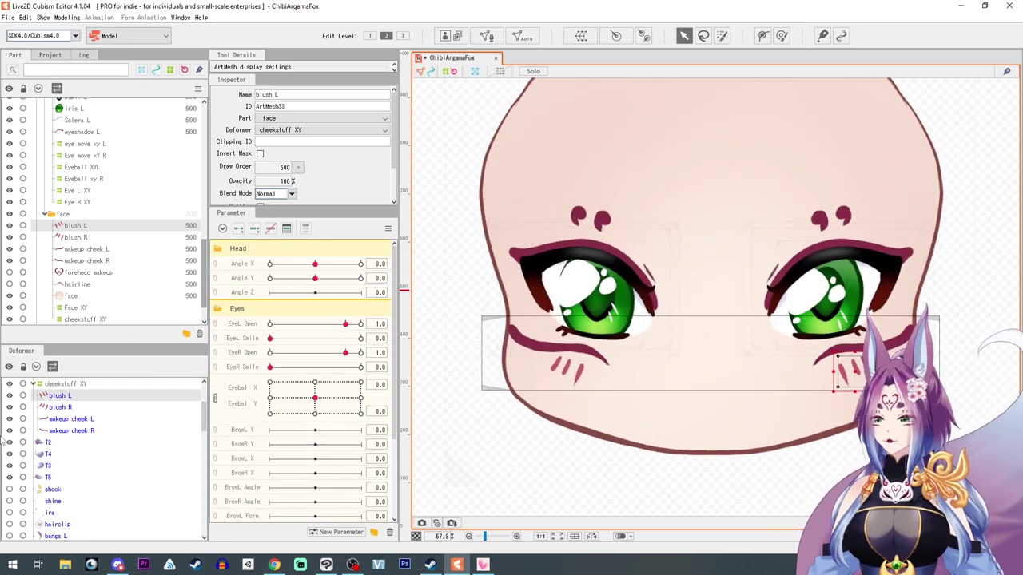
click(70, 383)
drag(315, 264, 365, 283)
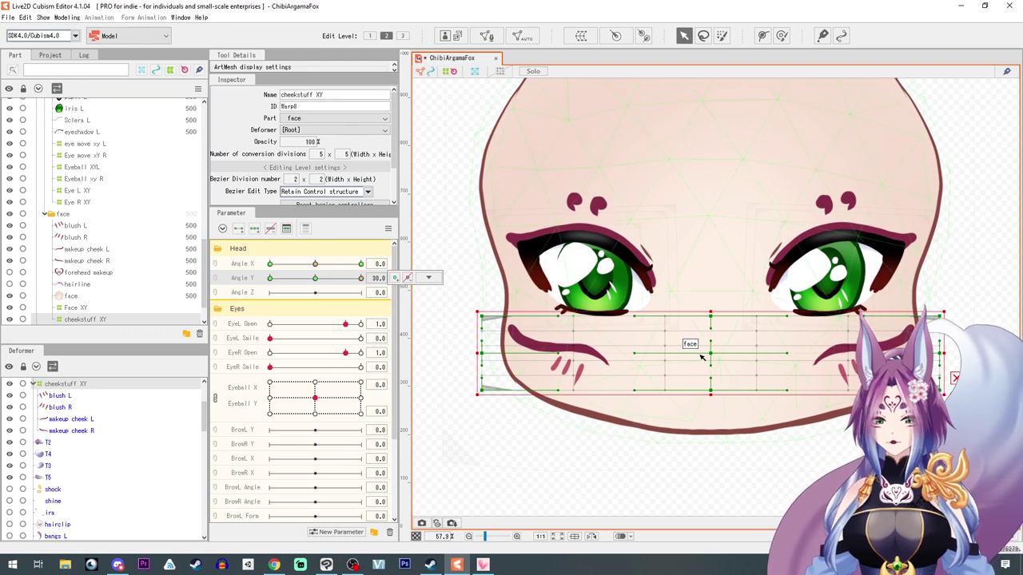
drag(711, 354, 713, 337)
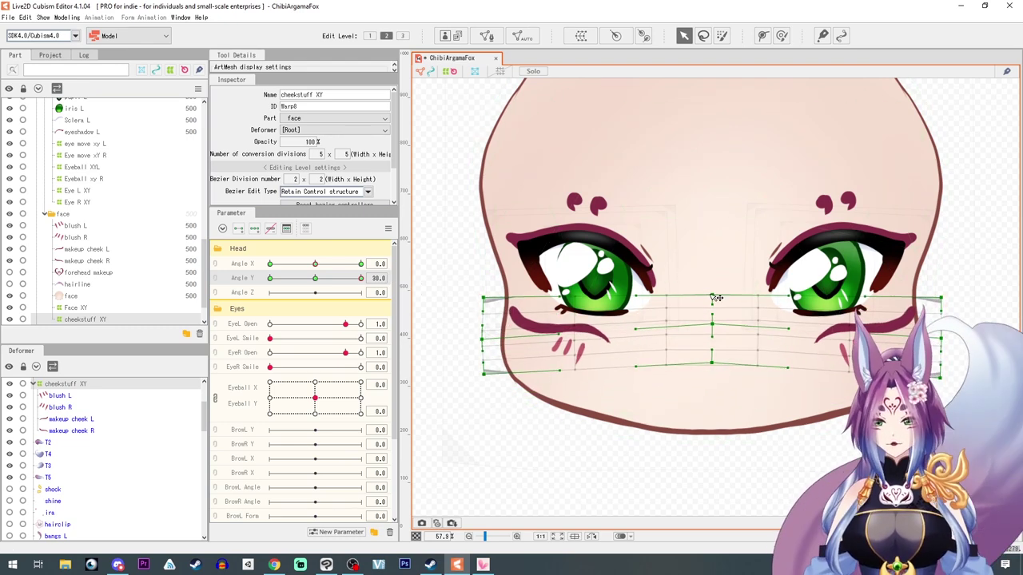
- Lower and curve the cheekstuff XY deformer at the negative end of Angle Y
drag(361, 278, 270, 278)
drag(714, 356, 713, 380)
drag(482, 381, 484, 374)
- Link Angle X with Angle Y and shift the cheekstuff XY points around blush R in a turned pose
drag(270, 278, 361, 264)
click(215, 264)
click(641, 365)
drag(504, 281, 658, 394)
drag(562, 336, 544, 336)
- Pose the head at Angle X 30.0 and Angle Y -30.0 and collapse the Eye L XY and Eye R XY deformer groups
drag(286, 300, 468, 336)
scroll(692, 308, down, 2)
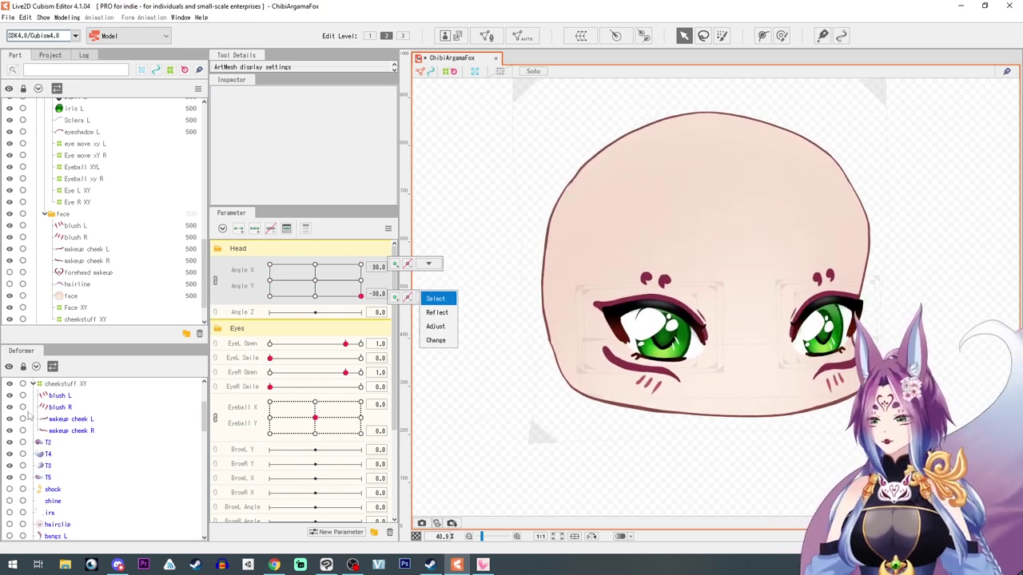
click(32, 386)
scroll(76, 409, up, 3)
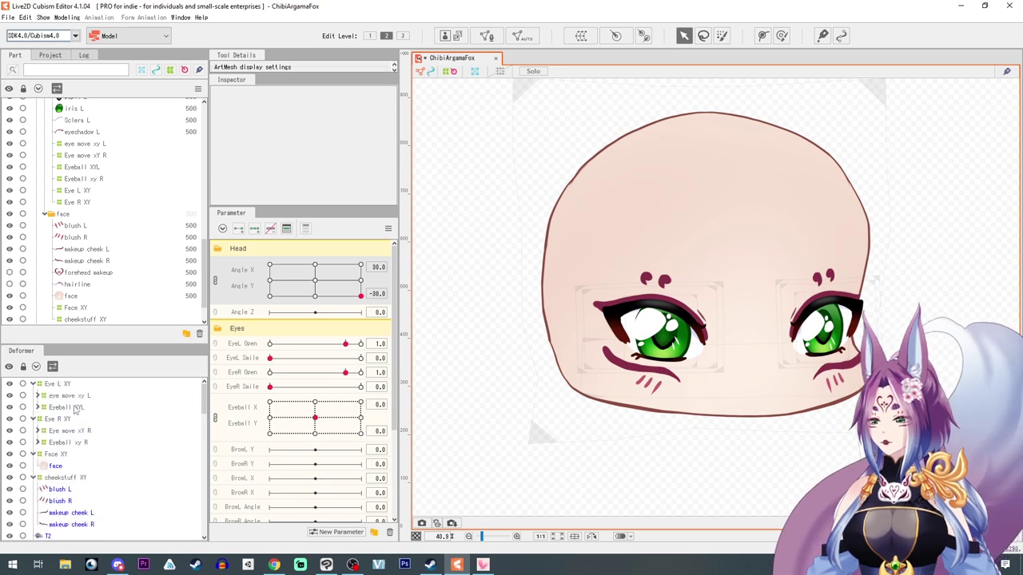
click(33, 384)
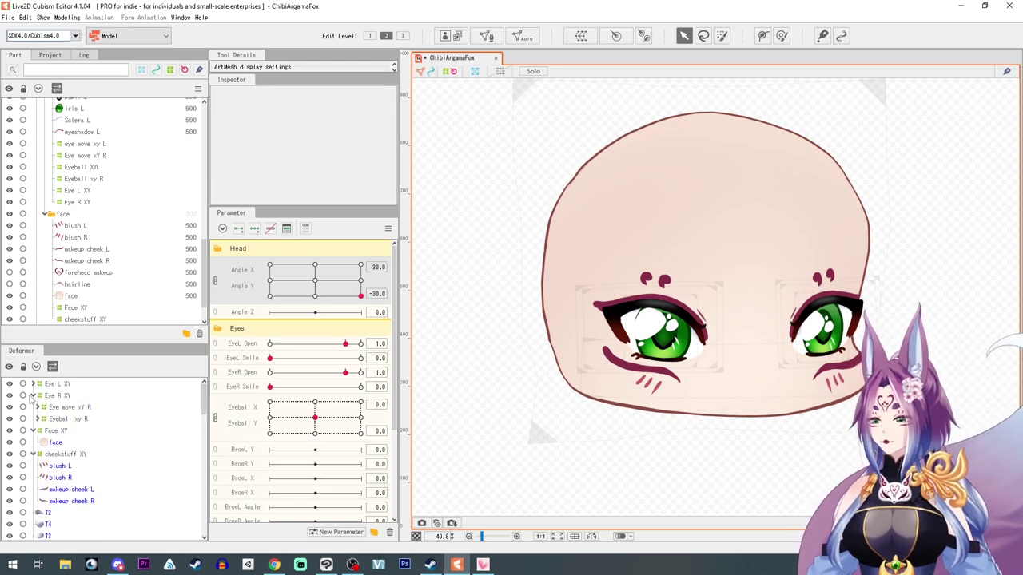
click(35, 396)
click(33, 396)
- Pull the outer edge of the Eye L XY deformer slightly inward at Angle X 30.0 and Angle Y -30.0
click(58, 384)
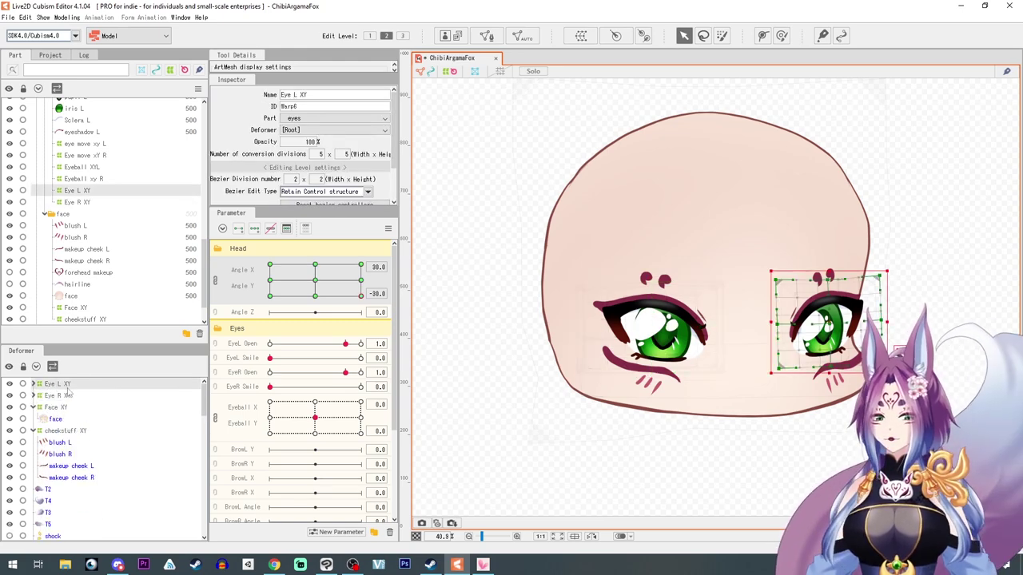
scroll(725, 415, up, 3)
drag(840, 240, 845, 271)
scroll(847, 368, down, 2)
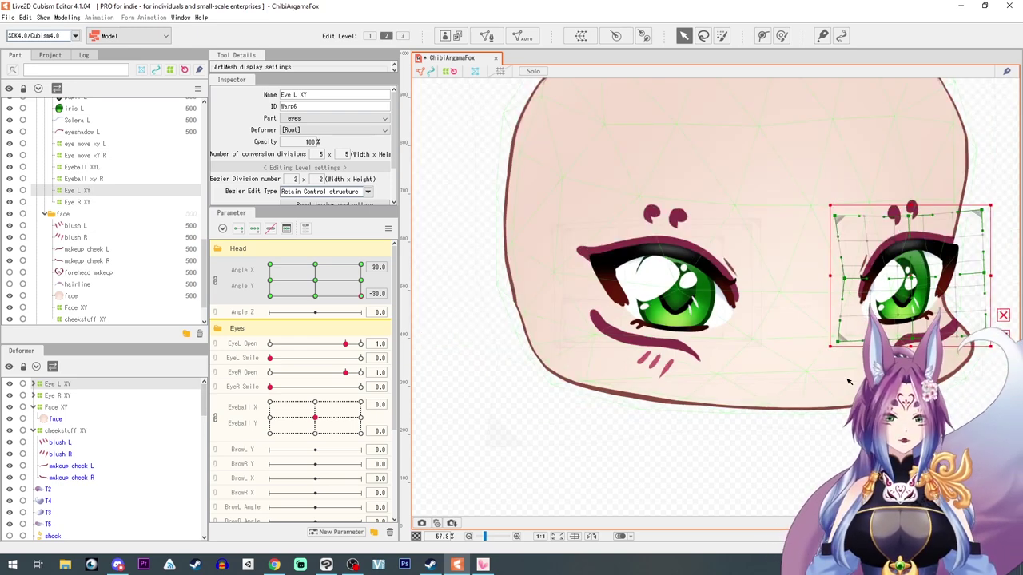
click(1013, 318)
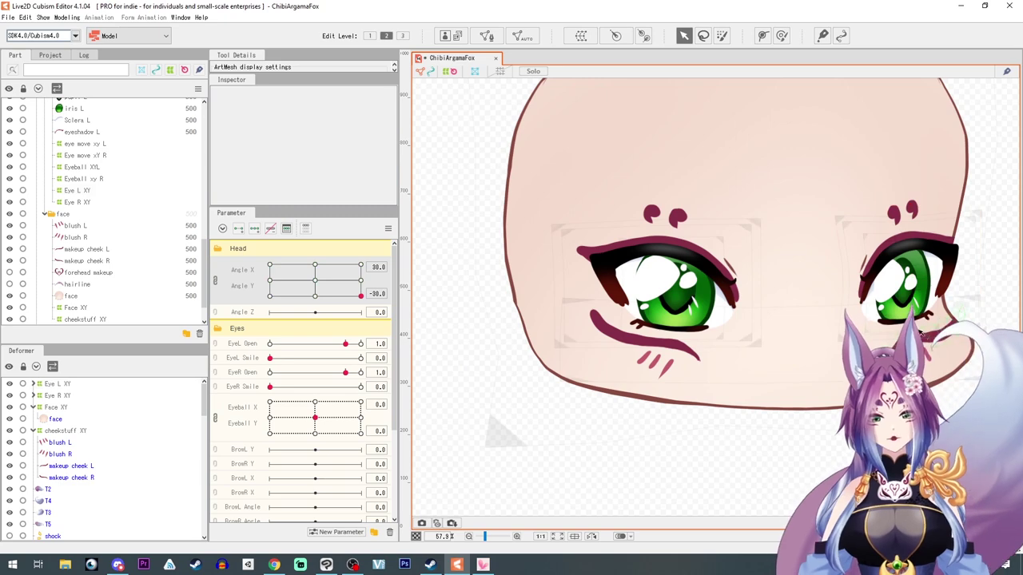
click(50, 385)
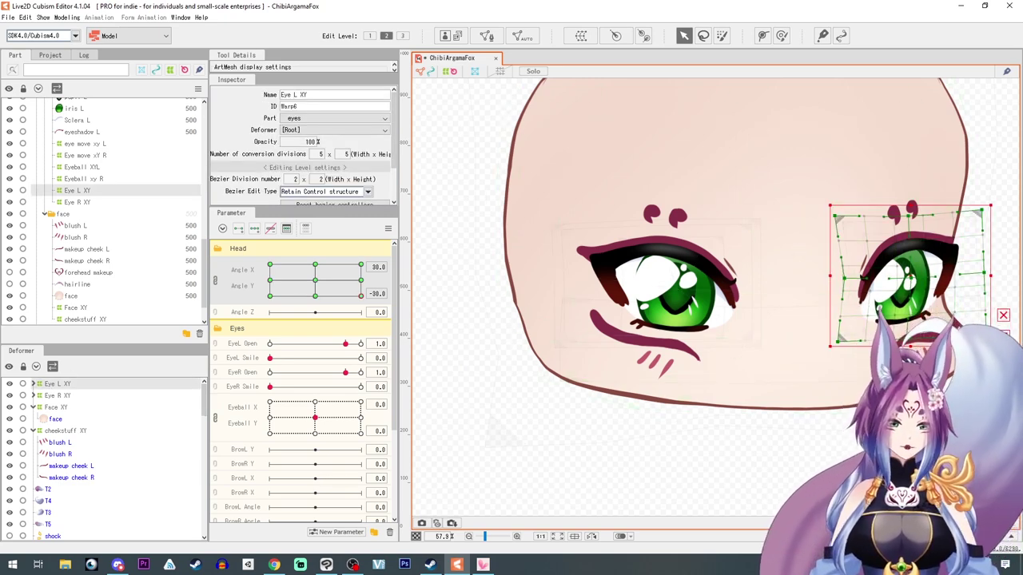
drag(985, 339, 981, 336)
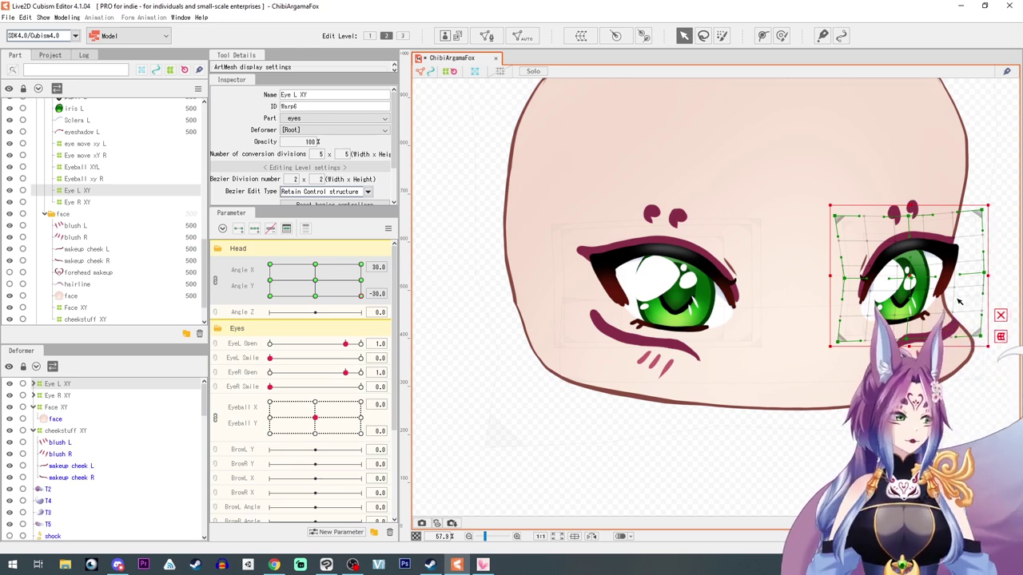
click(1001, 315)
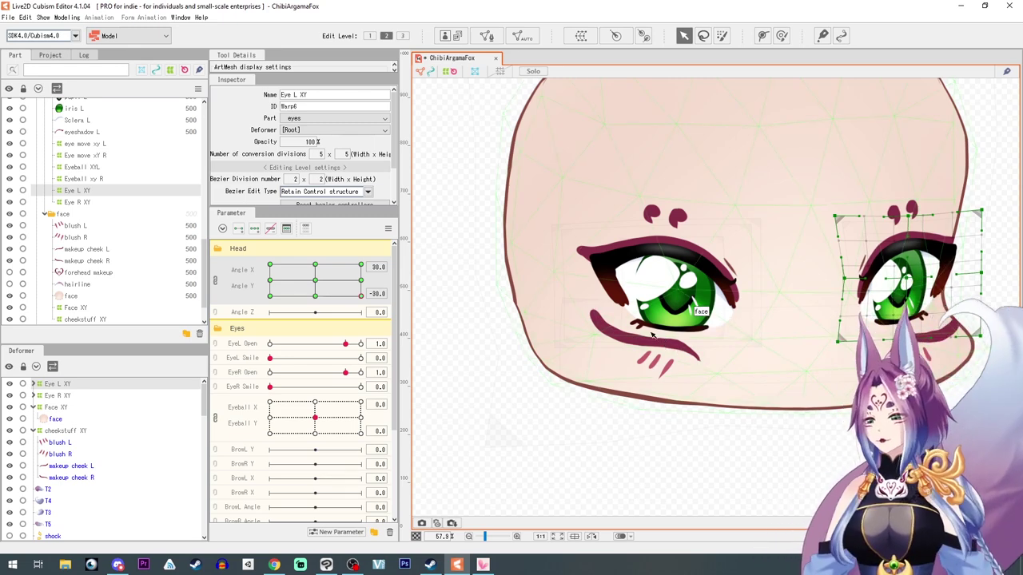
- Reset the head angles to 0.0 and preview the model with the Random Pose scene in the physics settings
click(77, 398)
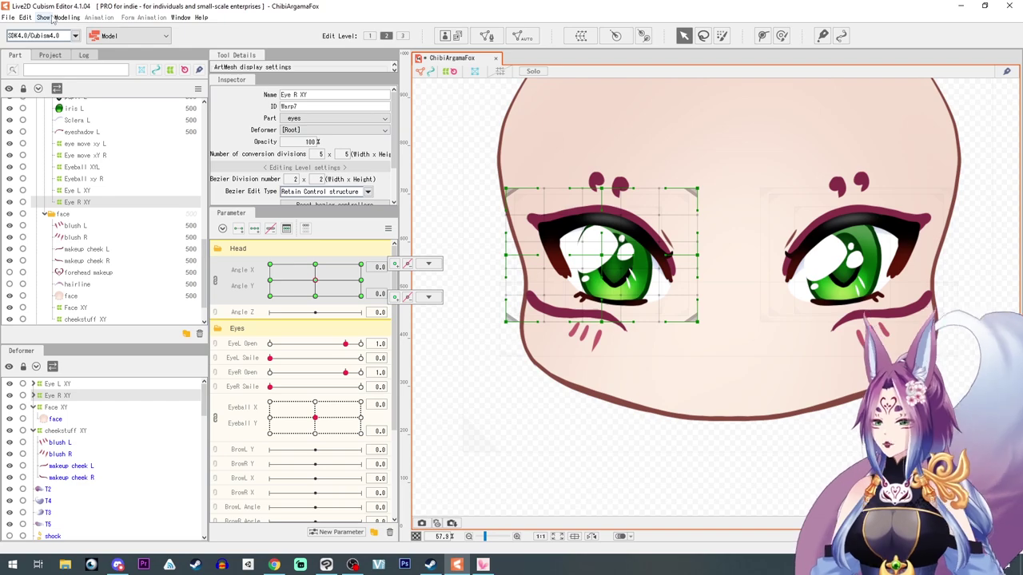
click(67, 17)
click(124, 230)
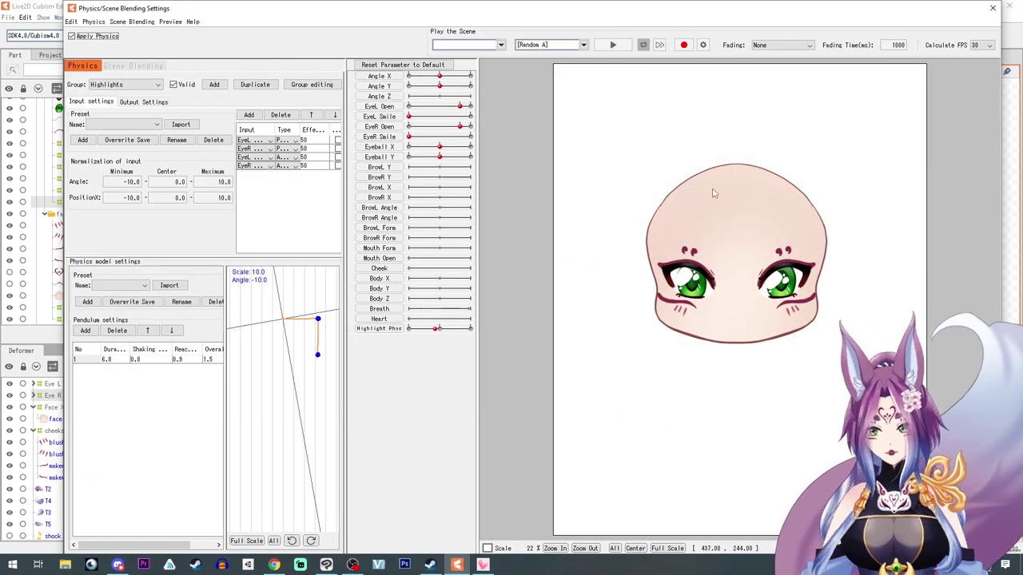
click(550, 47)
click(556, 70)
click(613, 45)
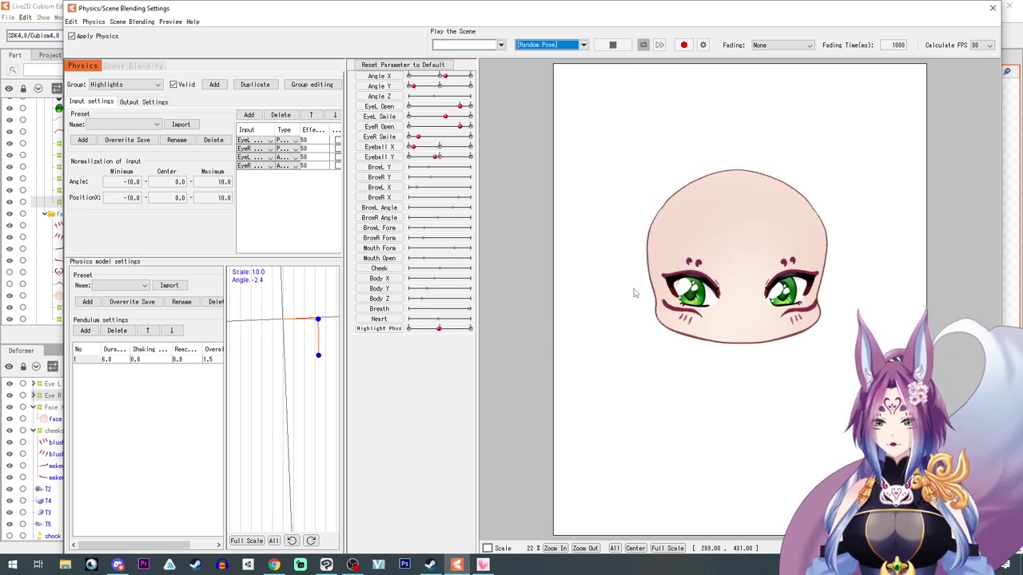
click(993, 7)
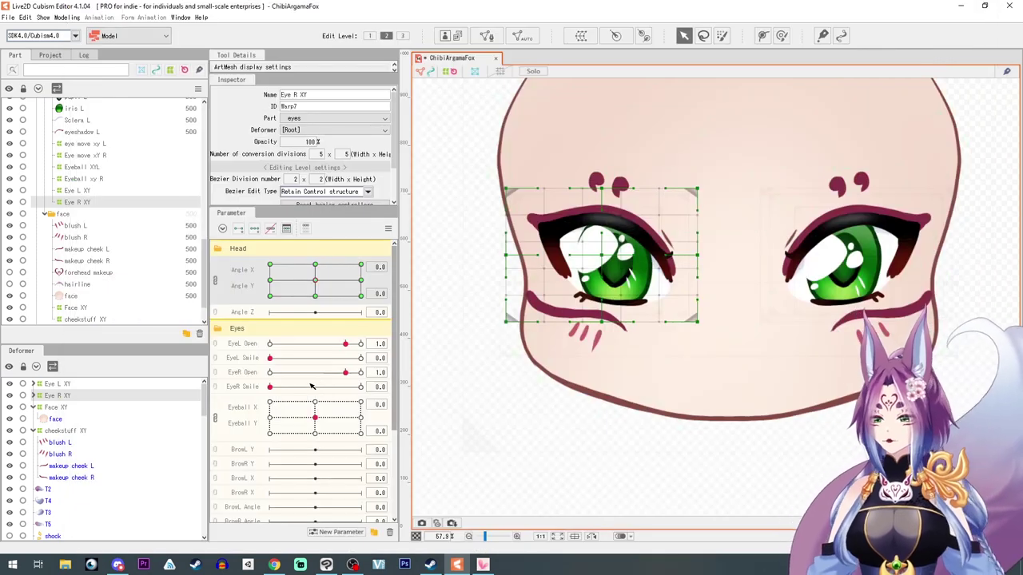
- Check the right eye highlight with EyeR Open at 0.0 and Highlight Phys at both extremes
click(586, 258)
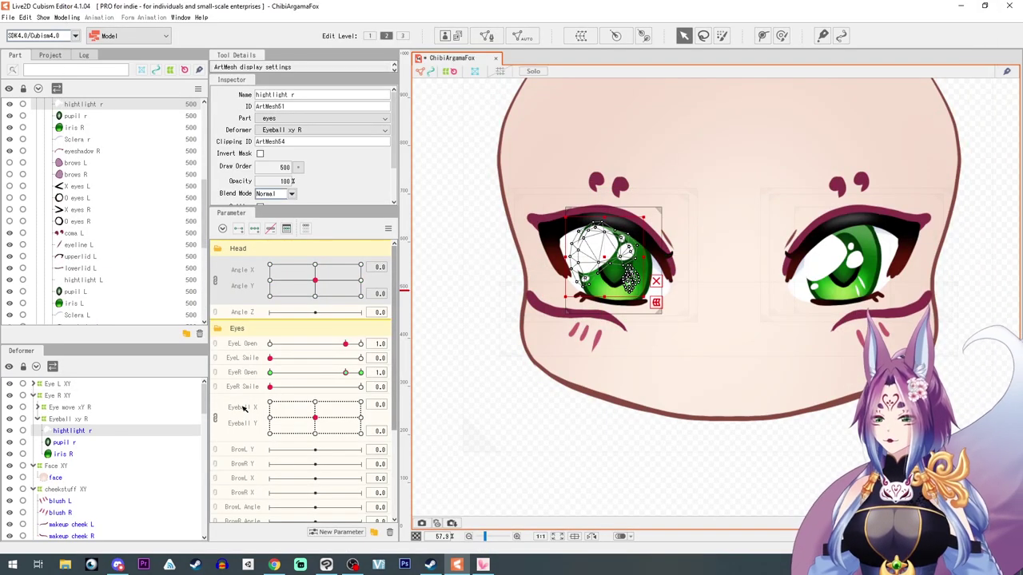
drag(346, 373, 322, 373)
scroll(290, 471, down, 3)
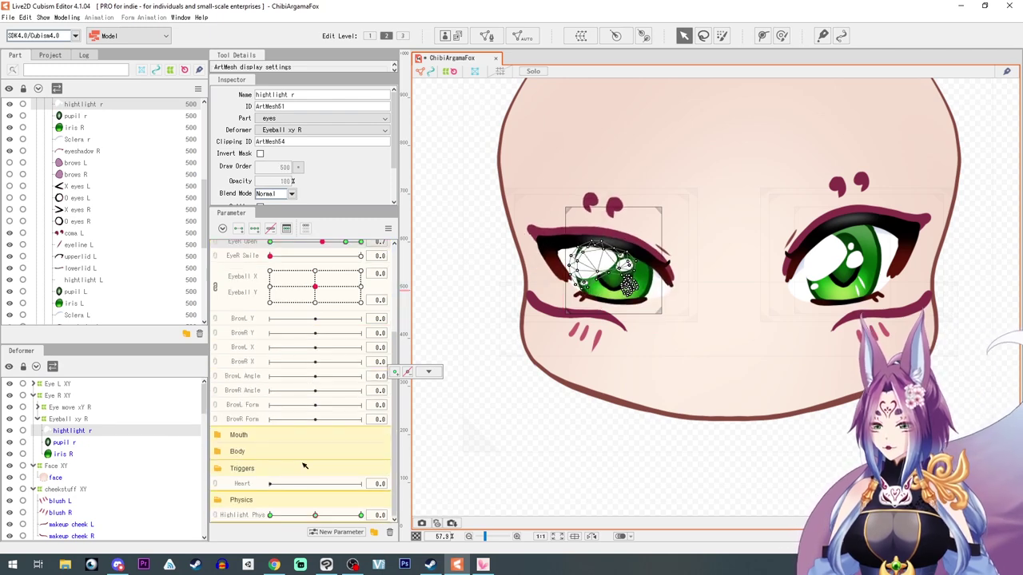
scroll(314, 373, up, 3)
drag(320, 328, 267, 329)
scroll(307, 515, down, 3)
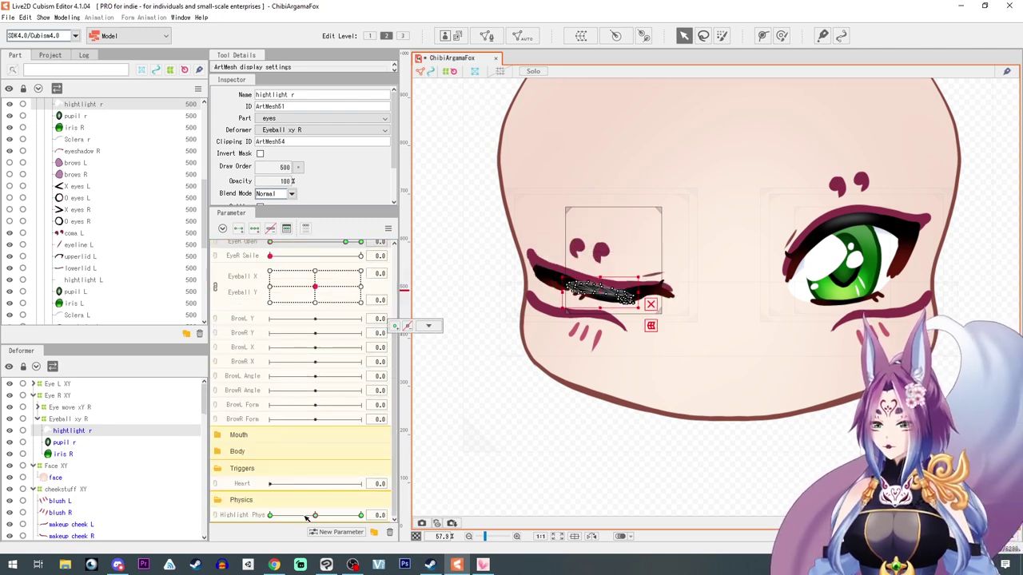
drag(312, 516, 395, 527)
drag(868, 291, 641, 307)
drag(322, 518, 201, 525)
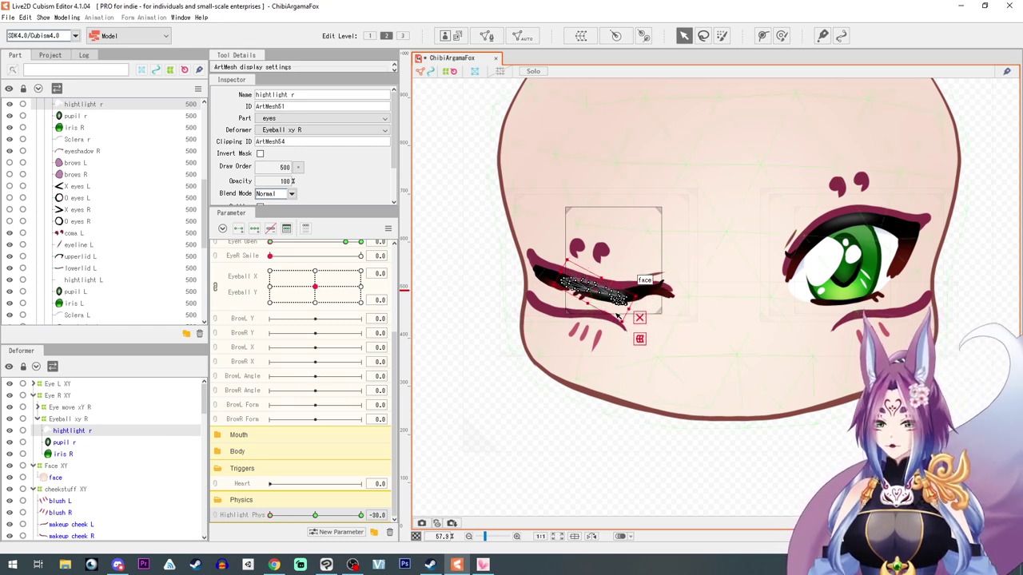
- Preview the rig in the physics settings with the Random A, Random Pose and Random B scenes
click(67, 17)
click(101, 225)
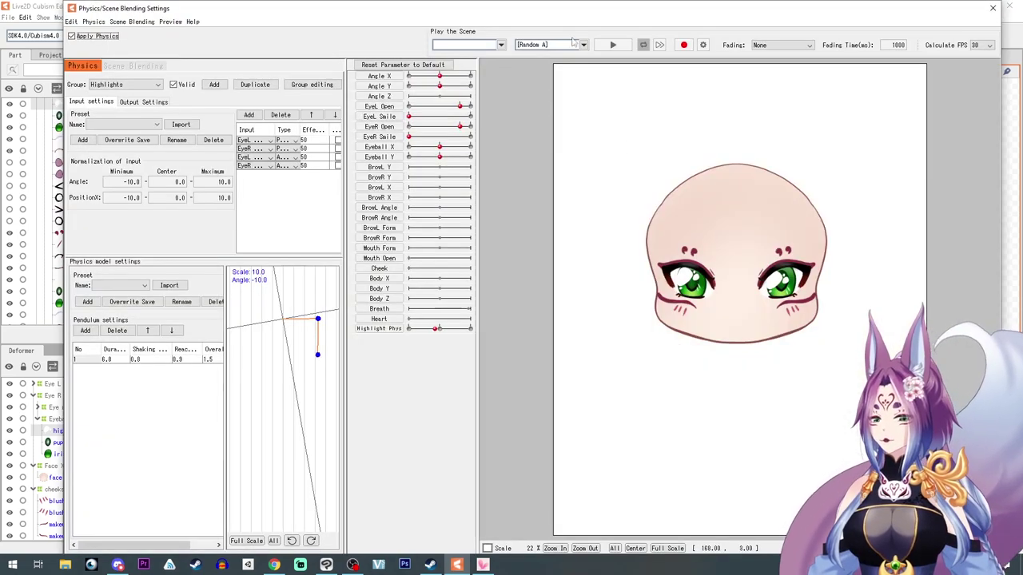
click(613, 44)
click(532, 45)
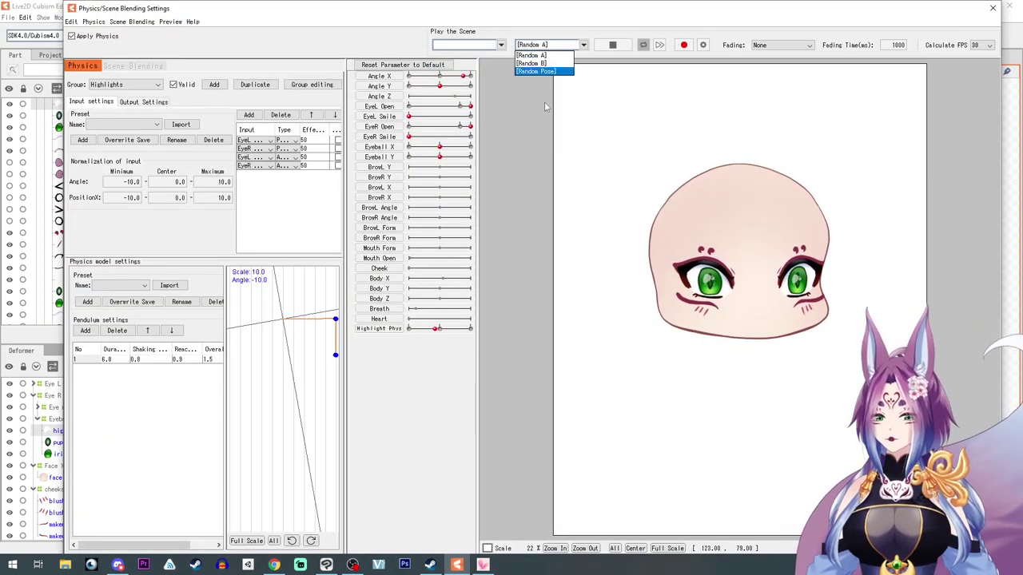
click(537, 76)
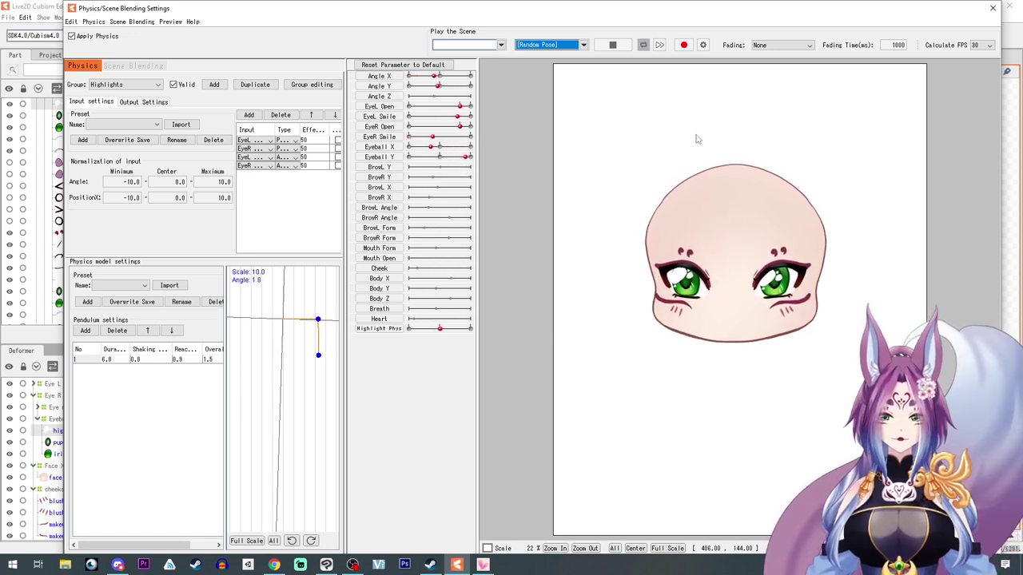
click(551, 44)
click(553, 71)
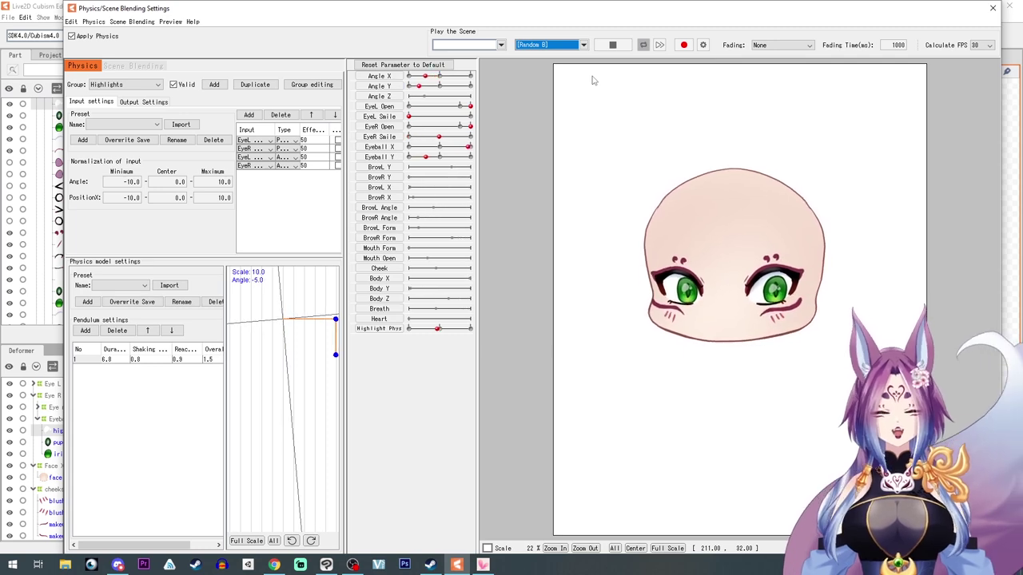
click(992, 8)
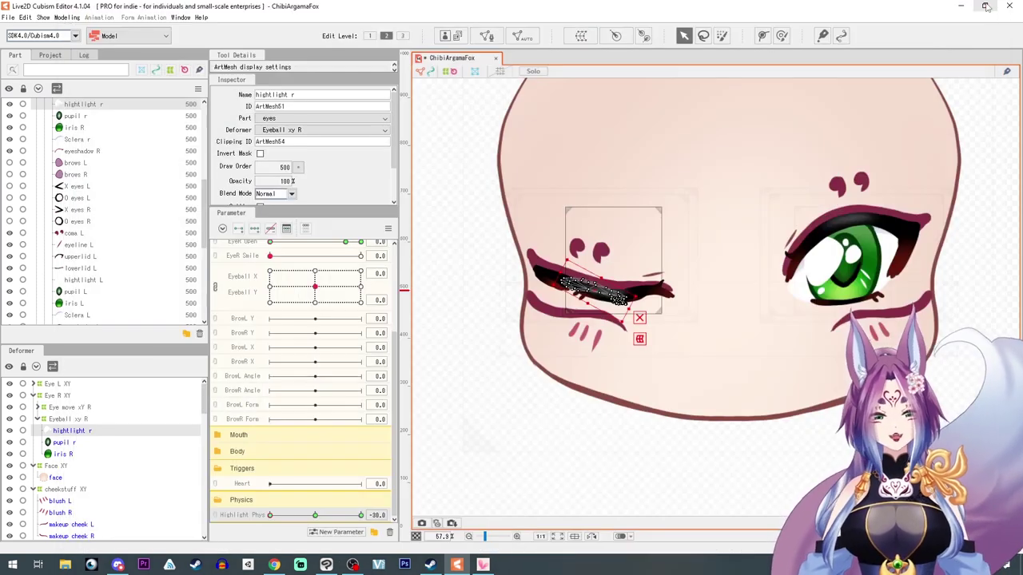
- Reset EyeR Open to 1.0 and Highlight Phys to 0.0, leaving nothing selected
scroll(307, 277, up, 3)
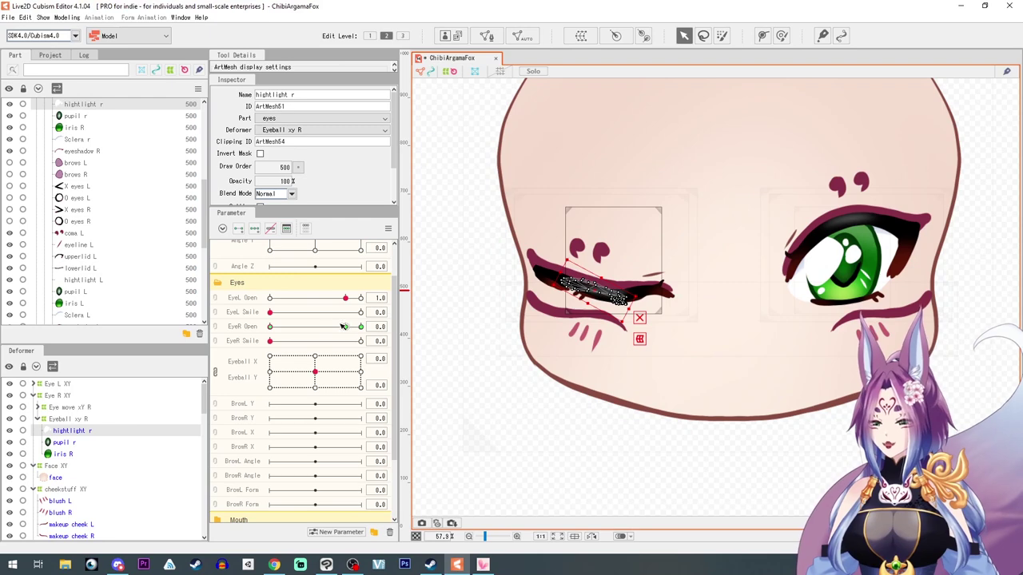
drag(352, 329, 348, 328)
click(469, 400)
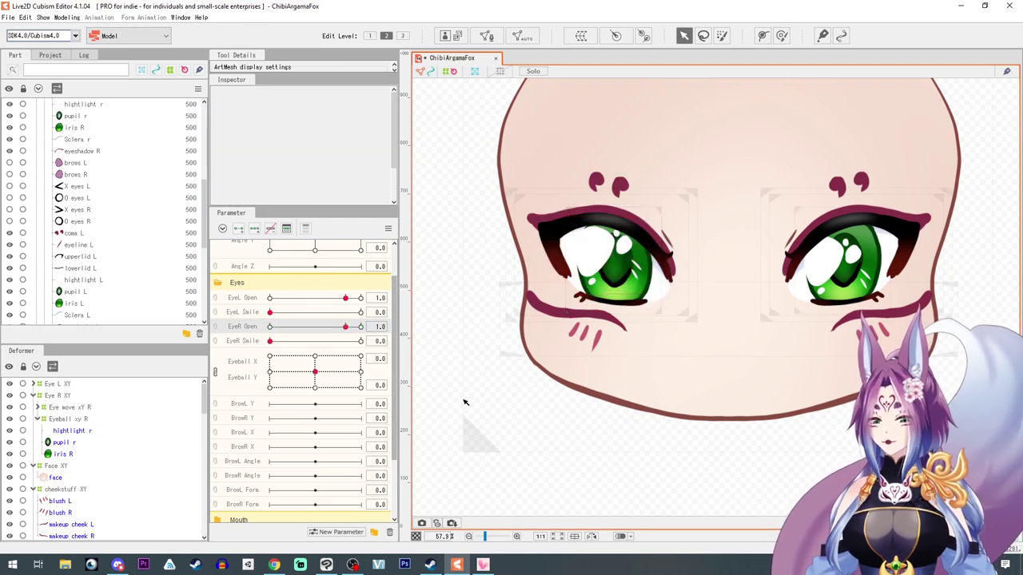
scroll(484, 393, down, 5)
scroll(485, 384, up, 4)
scroll(515, 335, down, 2)
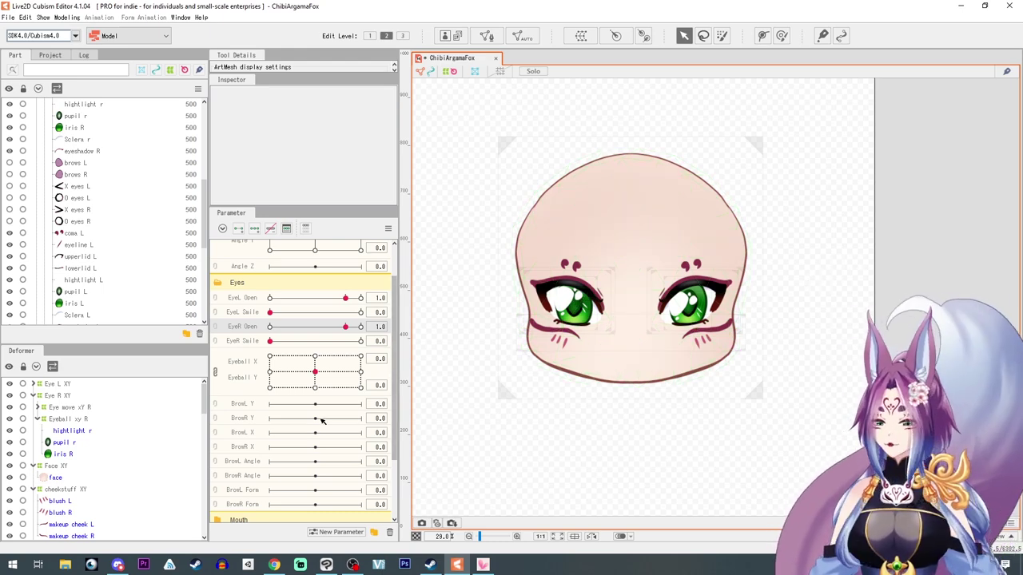
scroll(324, 419, down, 3)
click(310, 515)
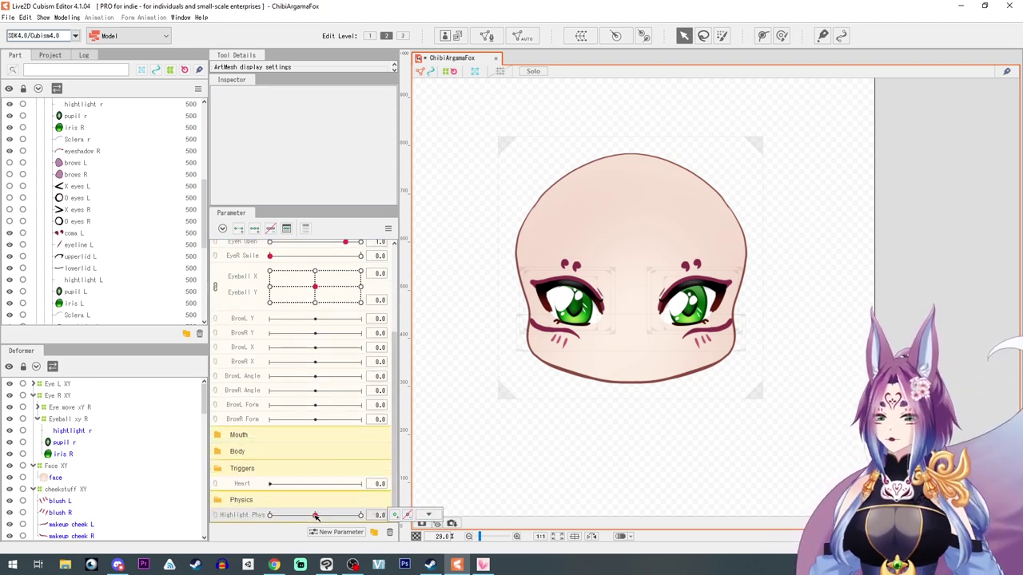
click(569, 307)
drag(566, 302, 565, 303)
click(846, 329)
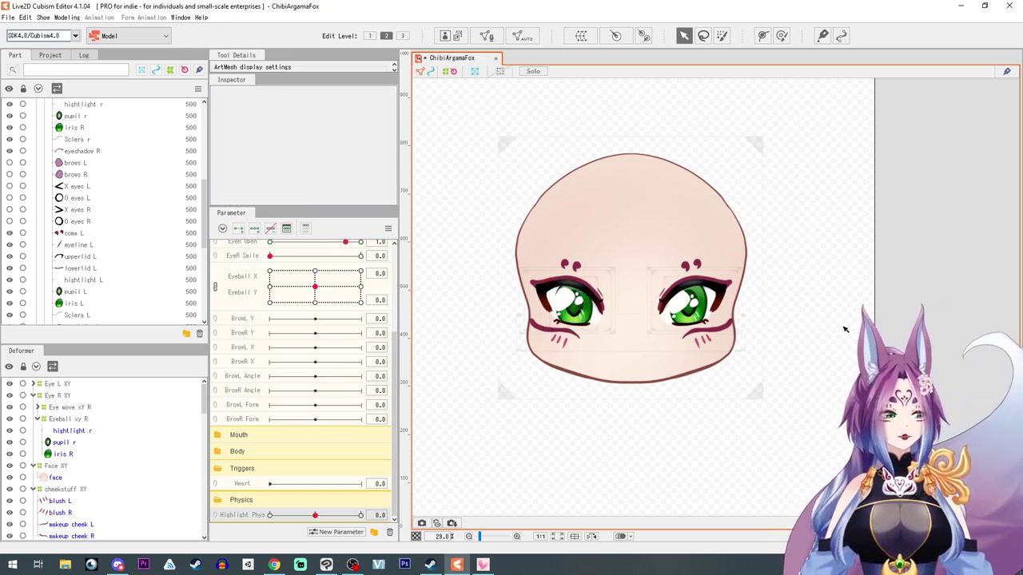